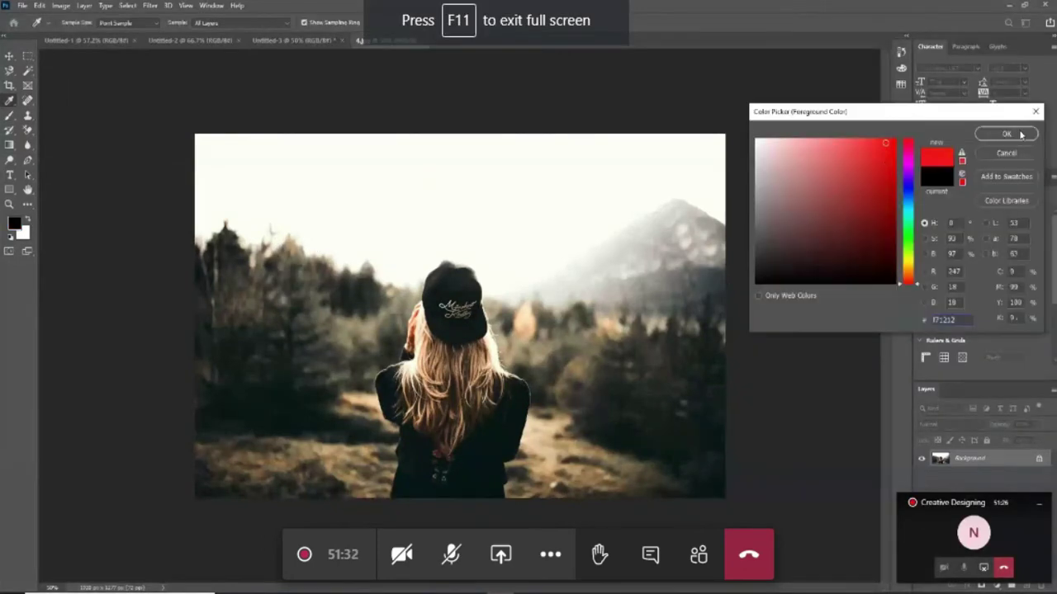
# Confirm red as the foreground colour and switch to the Brush tool.
pyautogui.click(1006, 134)
pyautogui.press('b')
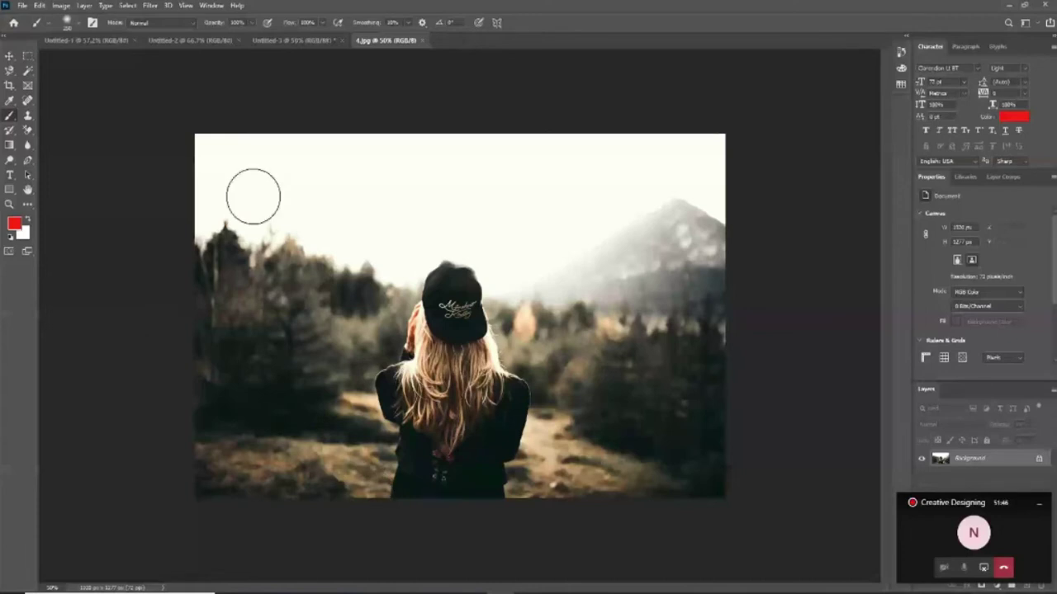
# Paint a red band across the sky and a cyan band below it.
pyautogui.moveTo(224, 172); pyautogui.dragTo(638, 158)
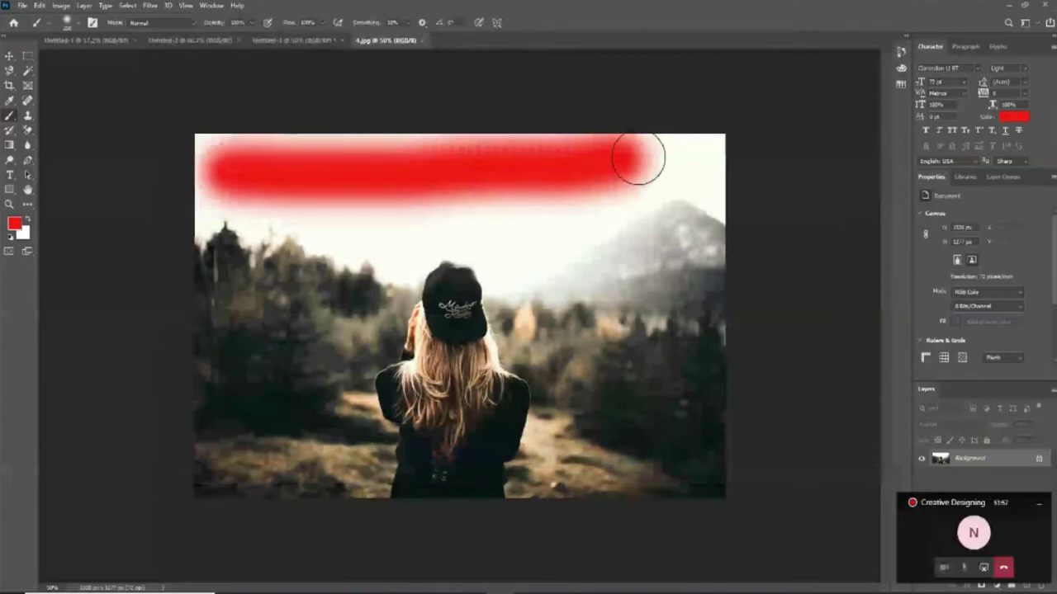
pyautogui.hotkey('ctrl', 'z')
pyautogui.moveTo(224, 170)
pyautogui.mouseDown()
pyautogui.moveTo(690, 153)
pyautogui.moveTo(699, 170)
pyautogui.moveTo(585, 193)
pyautogui.moveTo(221, 211)
pyautogui.mouseUp()
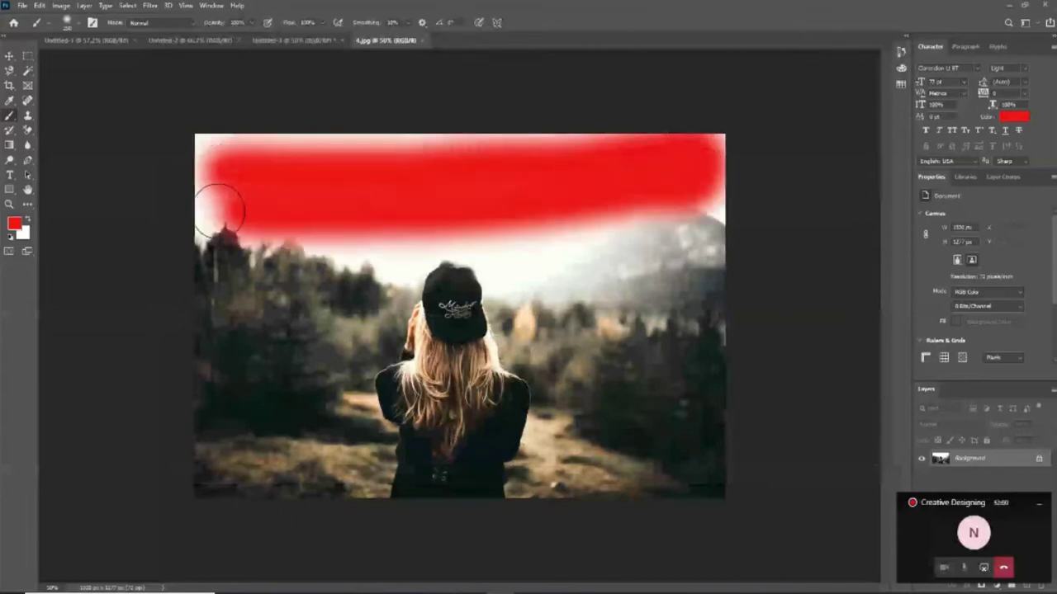
pyautogui.click(14, 223)
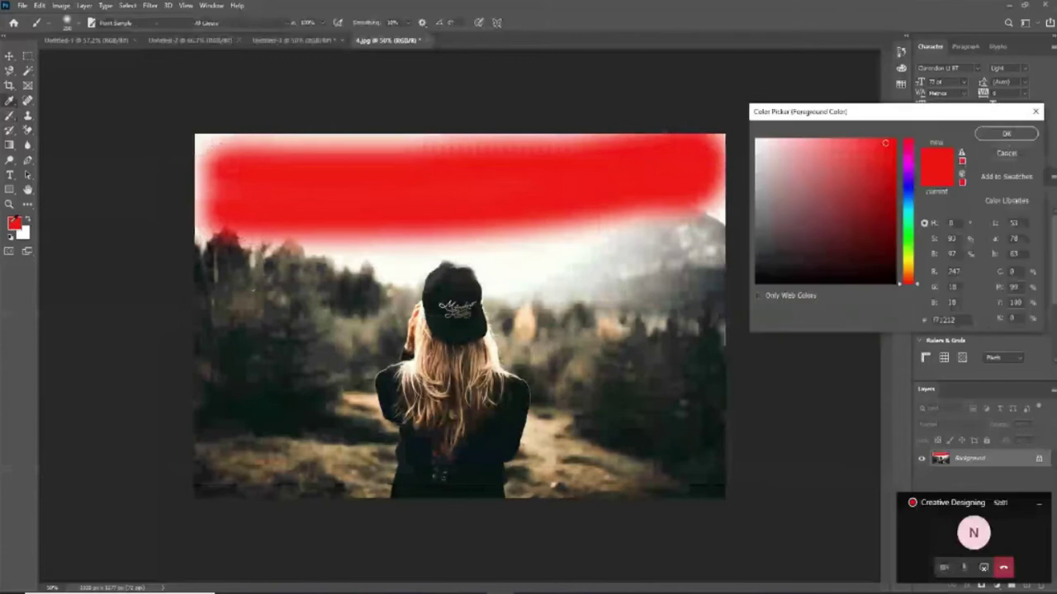
pyautogui.click(909, 211)
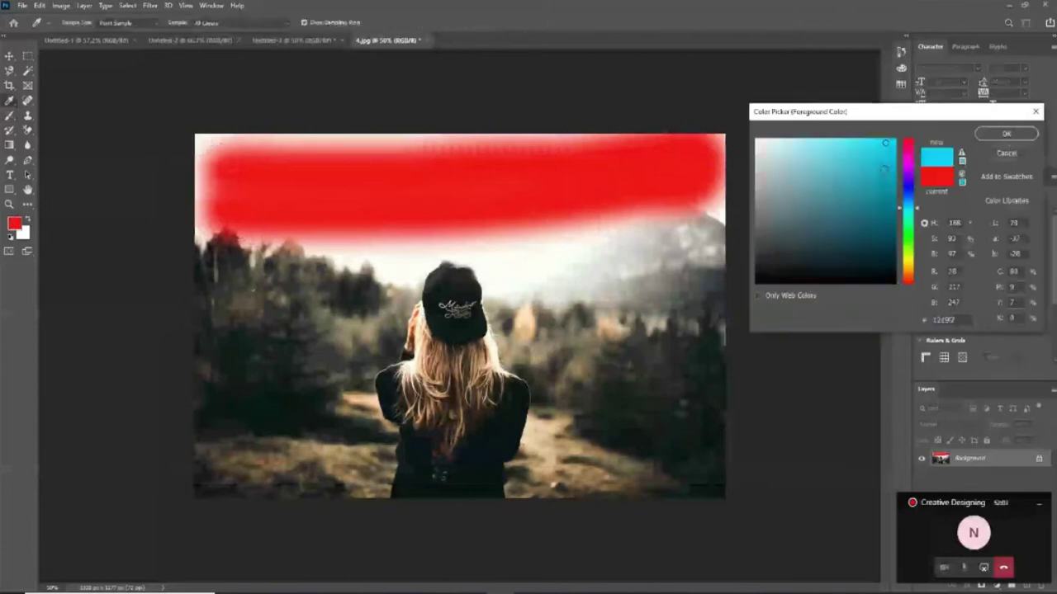
pyautogui.click(1006, 133)
pyautogui.moveTo(212, 255); pyautogui.dragTo(652, 247)
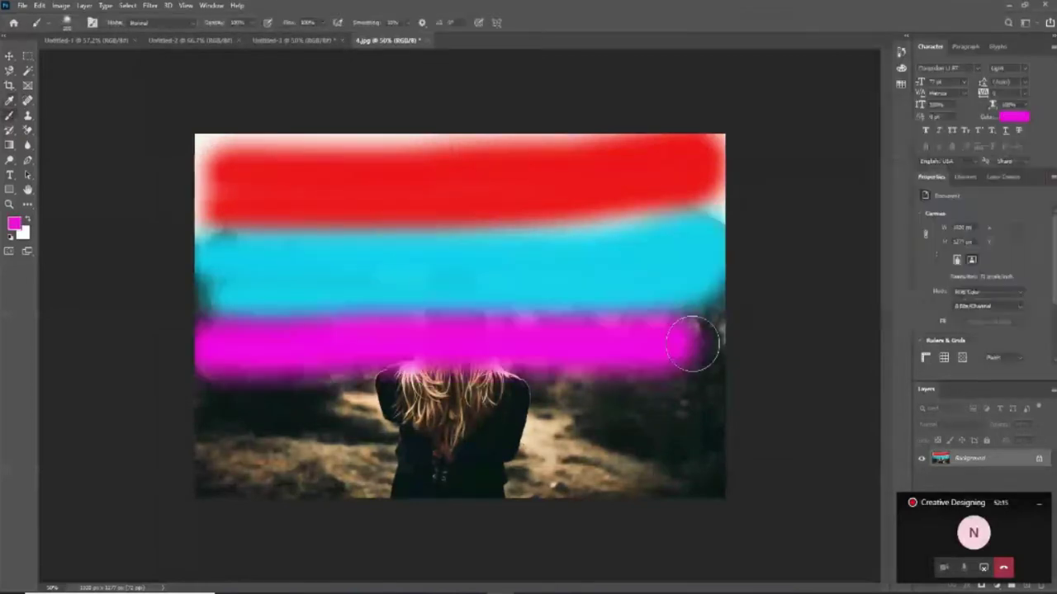
# Paint a green band across the lower image and a blue band along the bottom.
pyautogui.click(15, 221)
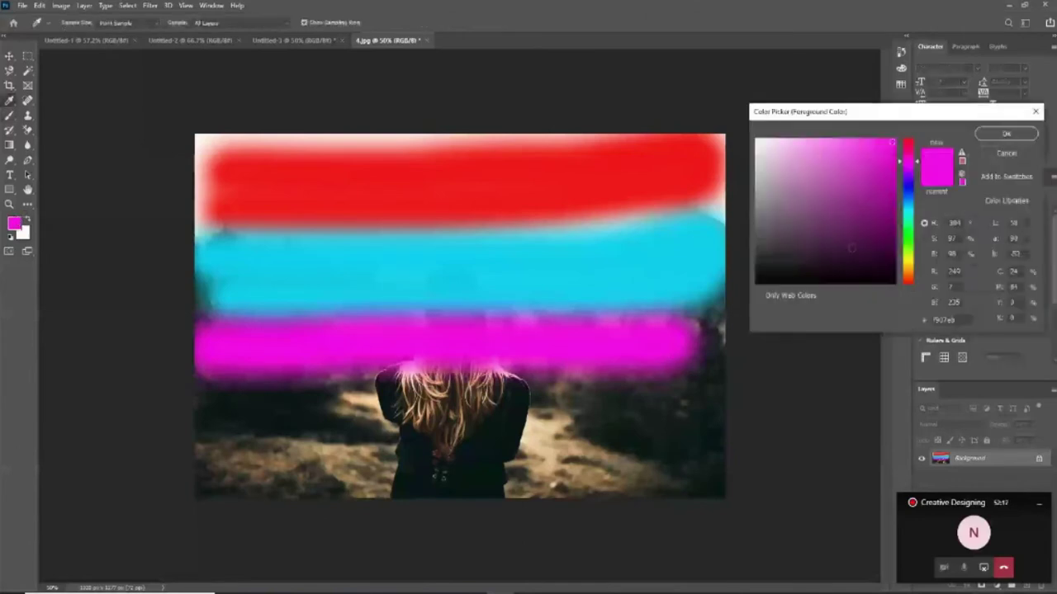
pyautogui.click(908, 235)
pyautogui.click(1006, 133)
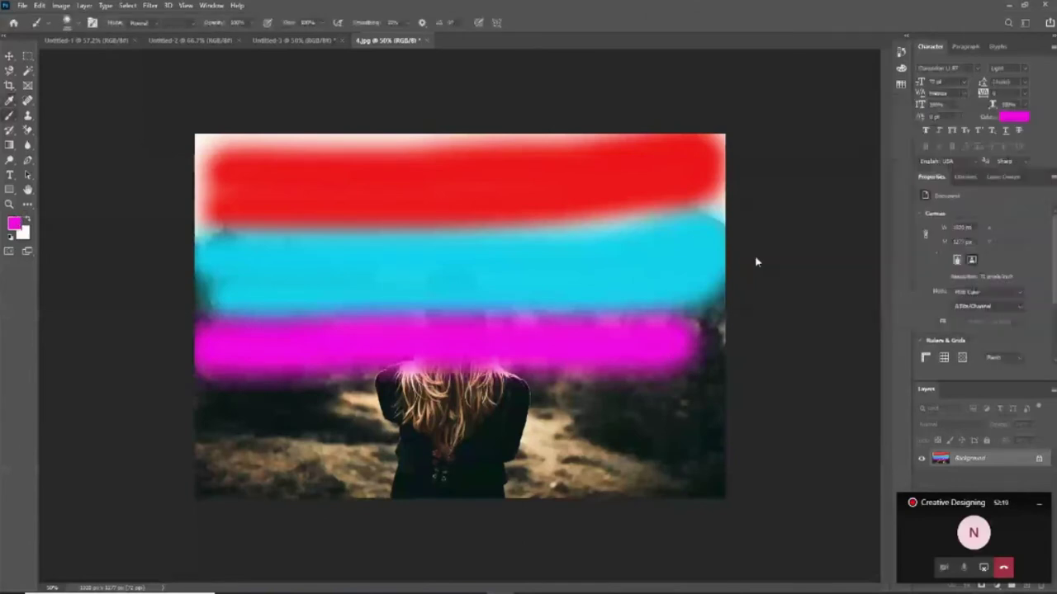
pyautogui.moveTo(207, 413); pyautogui.dragTo(696, 396)
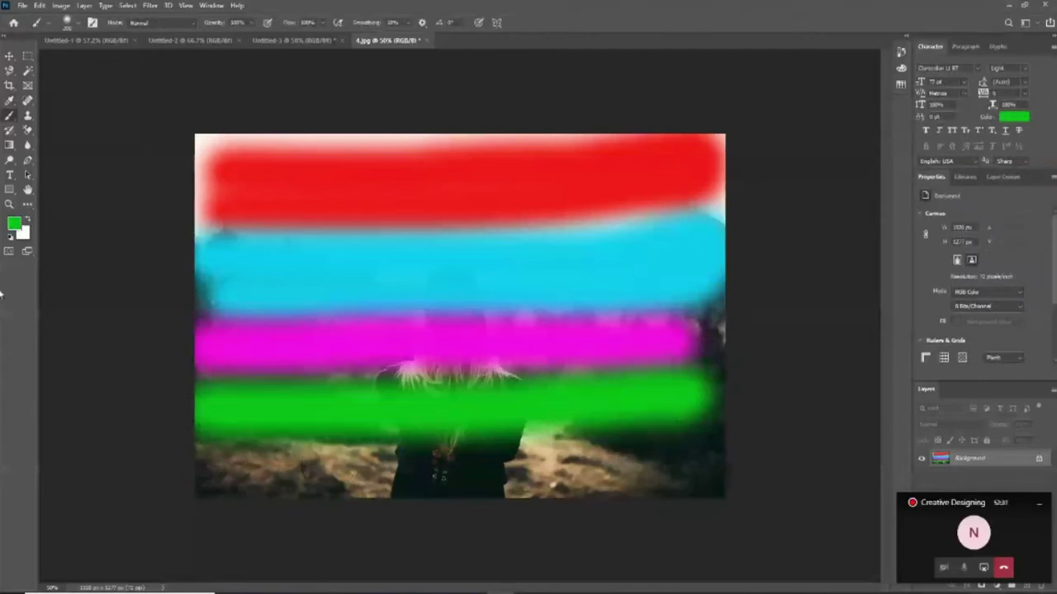
pyautogui.click(14, 223)
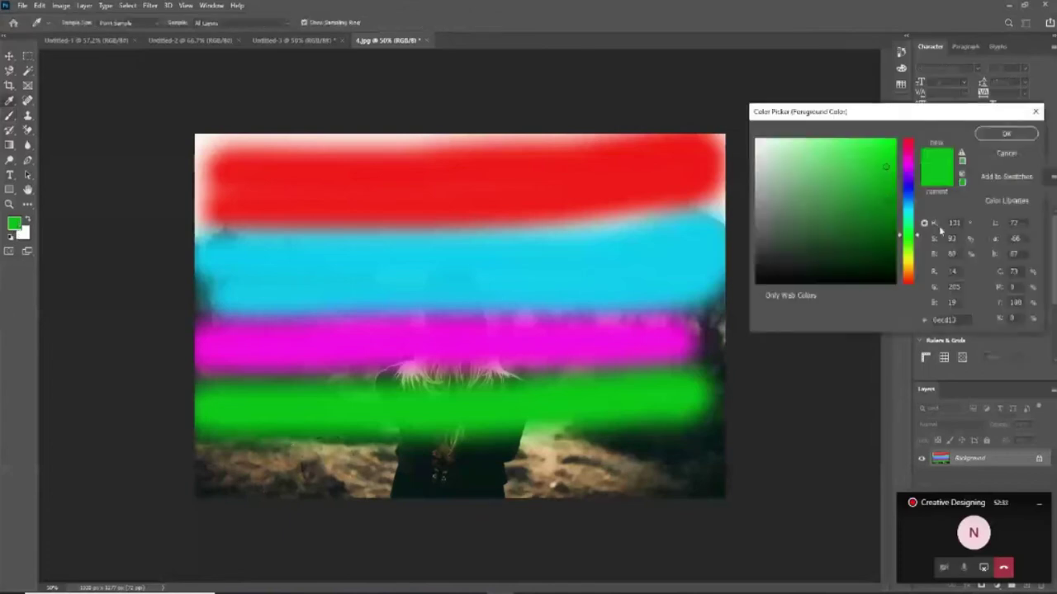
pyautogui.click(908, 197)
pyautogui.press('Escape')
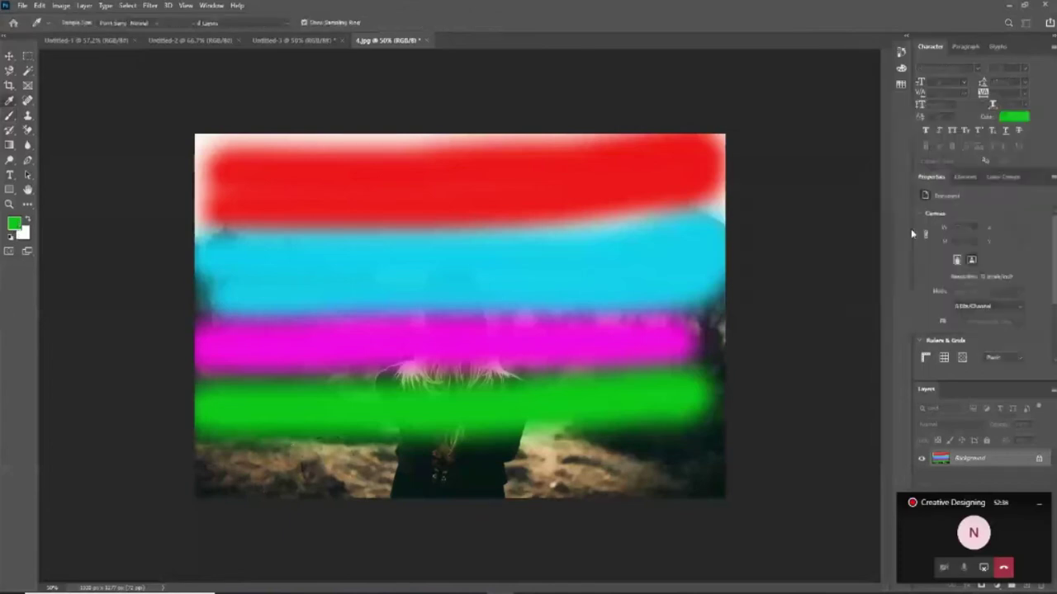
pyautogui.moveTo(207, 464); pyautogui.dragTo(721, 457)
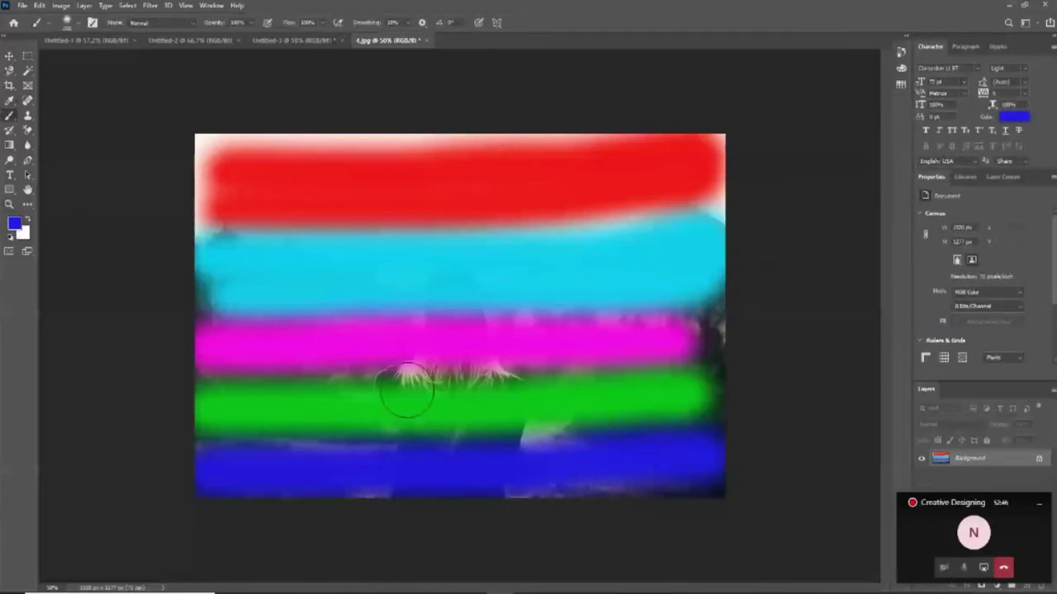
# Undo the five painted colour bands one after another with Ctrl+Z.
pyautogui.hotkey('ctrl', 'z')
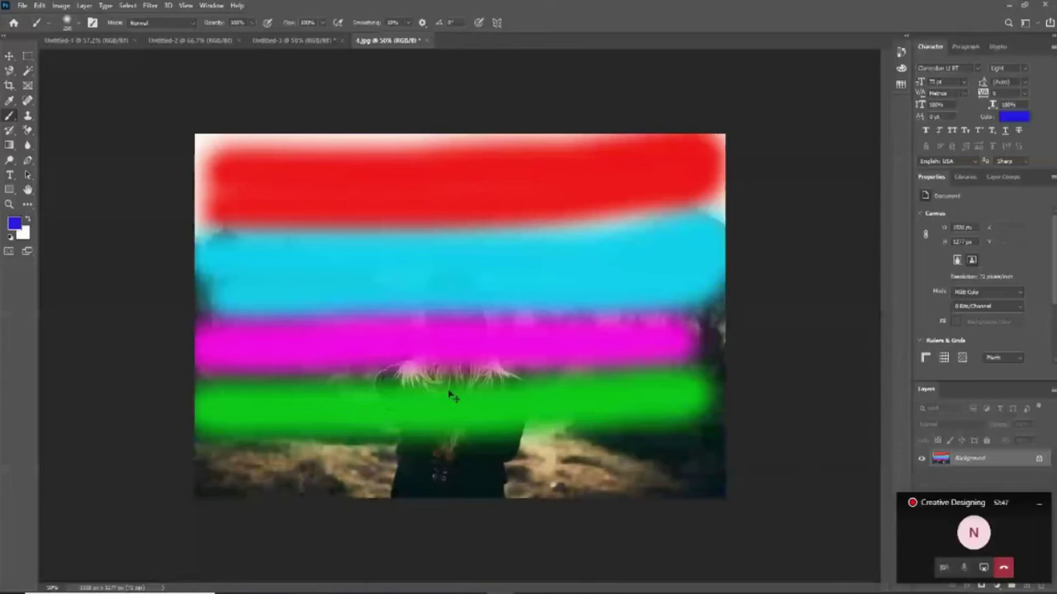
pyautogui.hotkey('ctrl', 'z')
pyautogui.hotkey('ctrl', 'z')
pyautogui.hotkey('ctrl', 'z')
pyautogui.hotkey('ctrl', 'z')
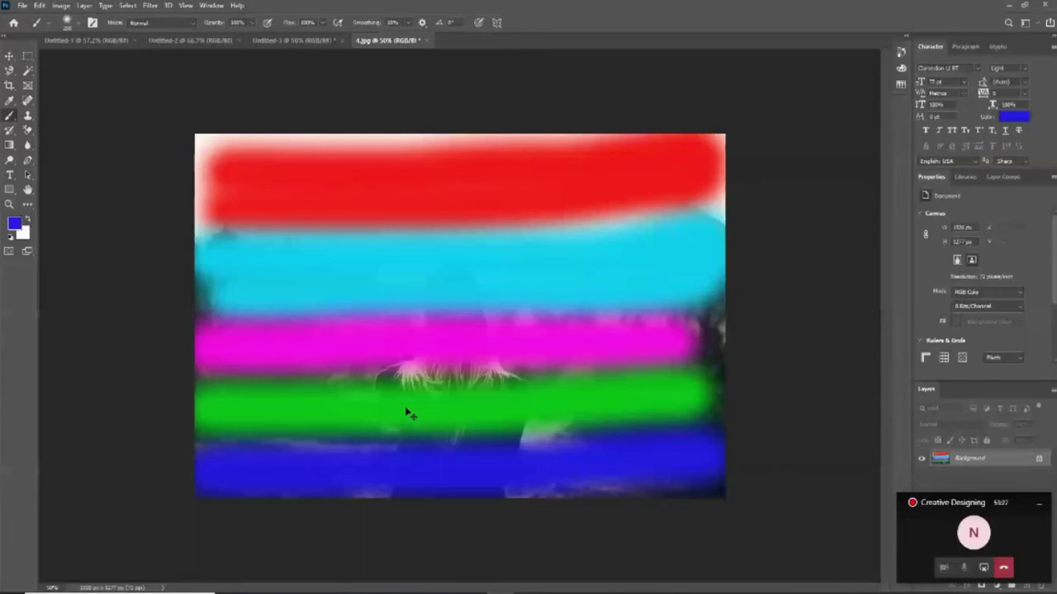
pyautogui.hotkey('ctrl', 'z')
pyautogui.hotkey('ctrl', 'z')
pyautogui.hotkey('ctrl', 'z')
pyautogui.hotkey('ctrl', 'z')
pyautogui.hotkey('ctrl', 'z')
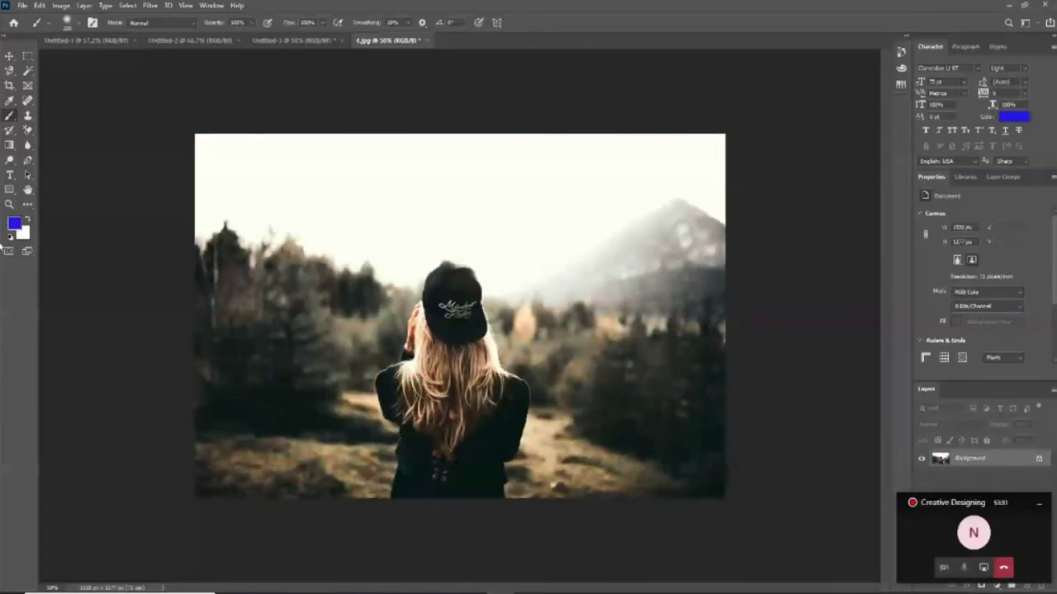
# Set the foreground colour back to red.
pyautogui.click(14, 223)
pyautogui.moveTo(908, 186); pyautogui.dragTo(908, 142)
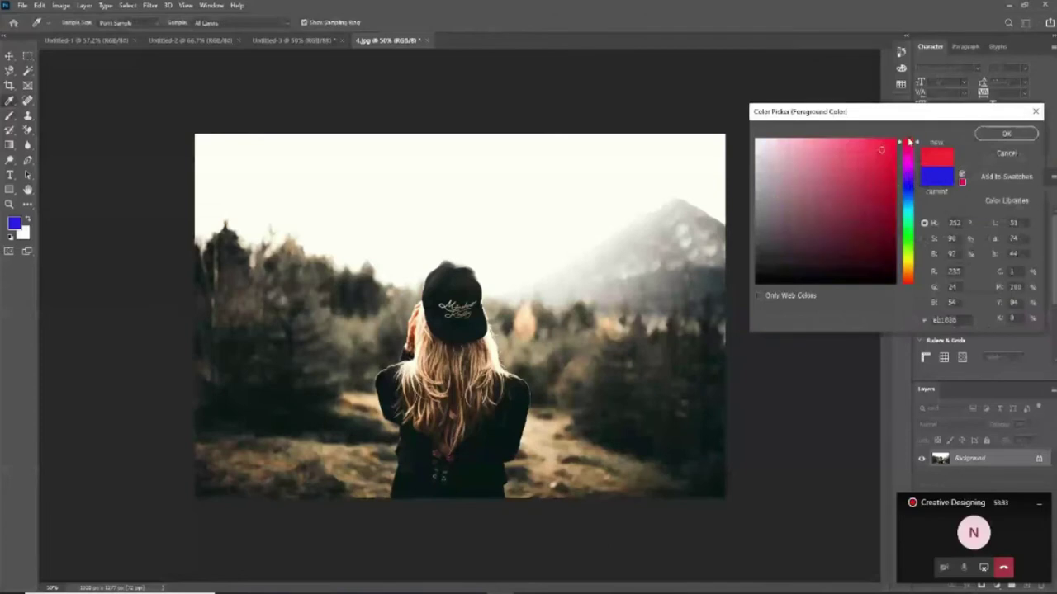
pyautogui.click(1007, 133)
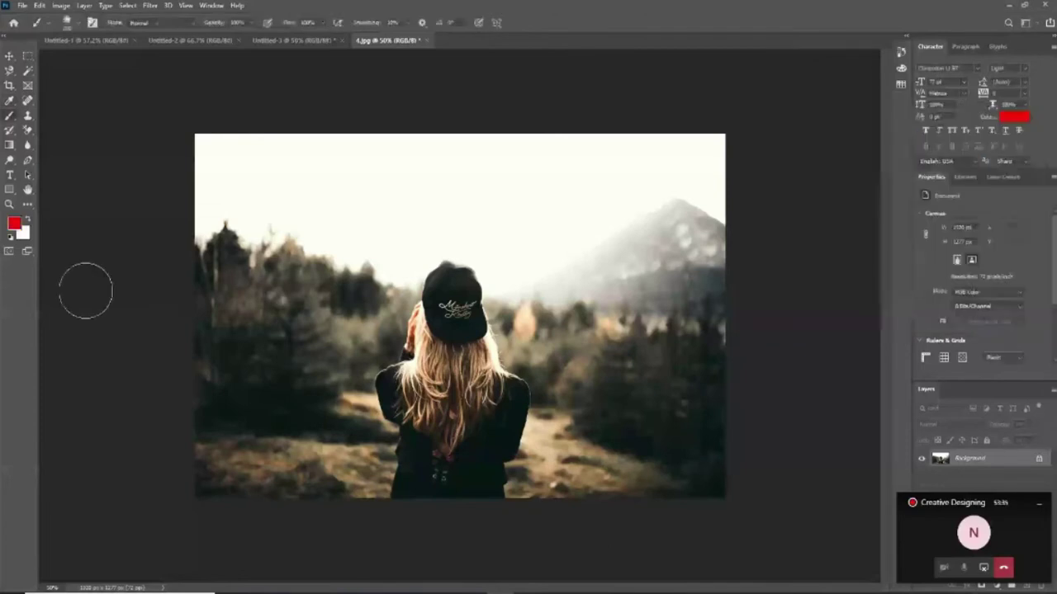
# Choose the General Brushes Soft Round brush and paint a red stroke across the upper sky.
pyautogui.rightClick(312, 202)
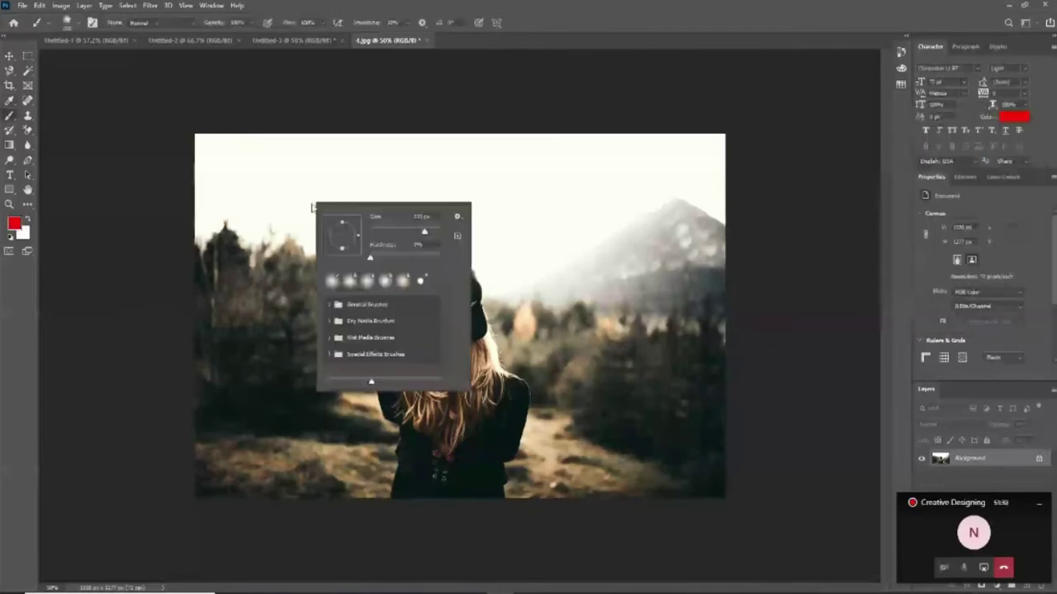
pyautogui.click(77, 29)
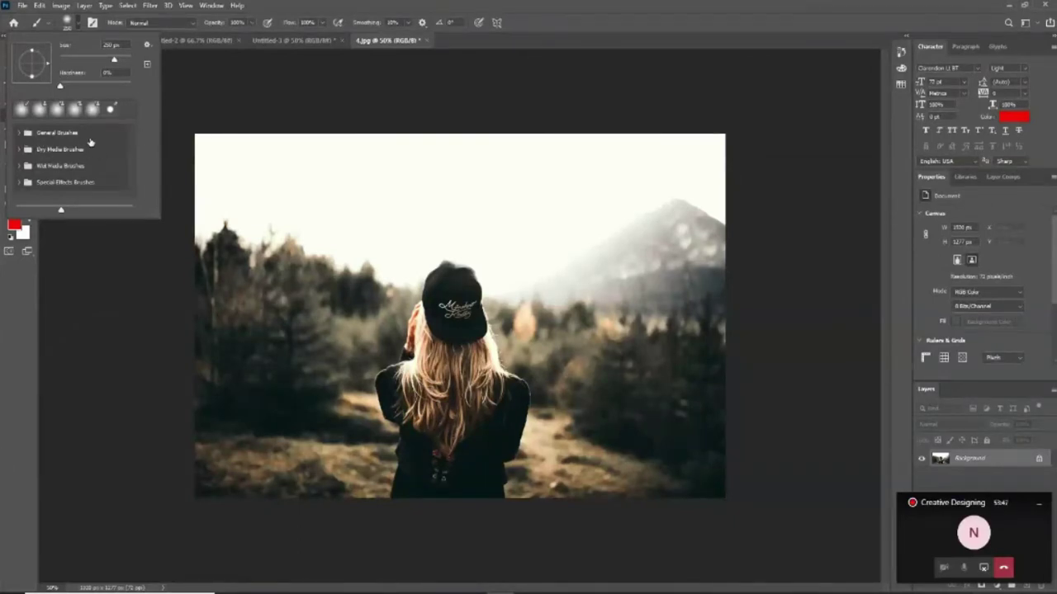
pyautogui.click(19, 133)
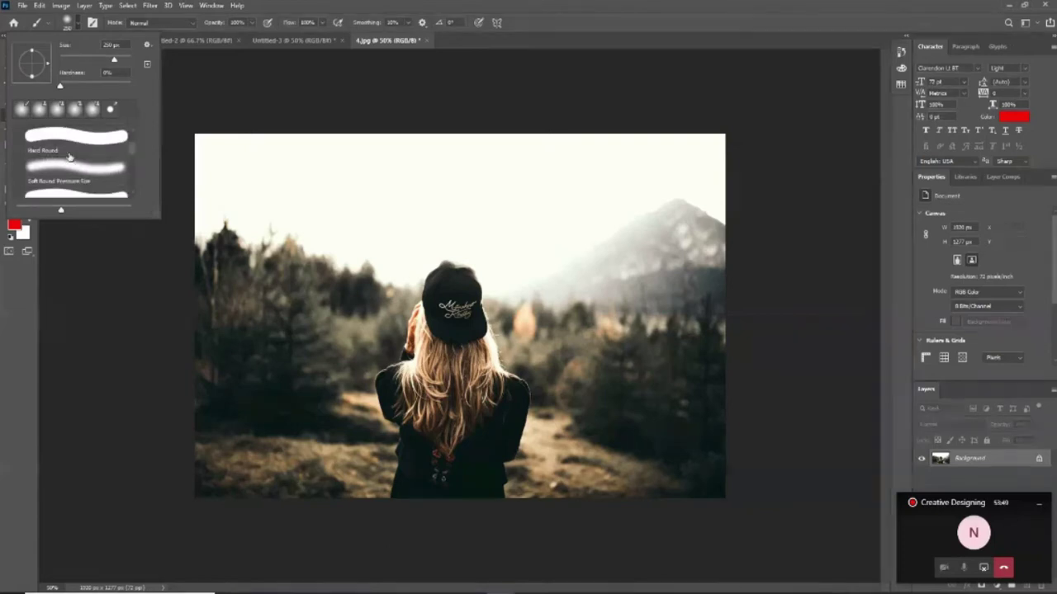
pyautogui.click(89, 156)
pyautogui.moveTo(307, 202); pyautogui.dragTo(507, 198)
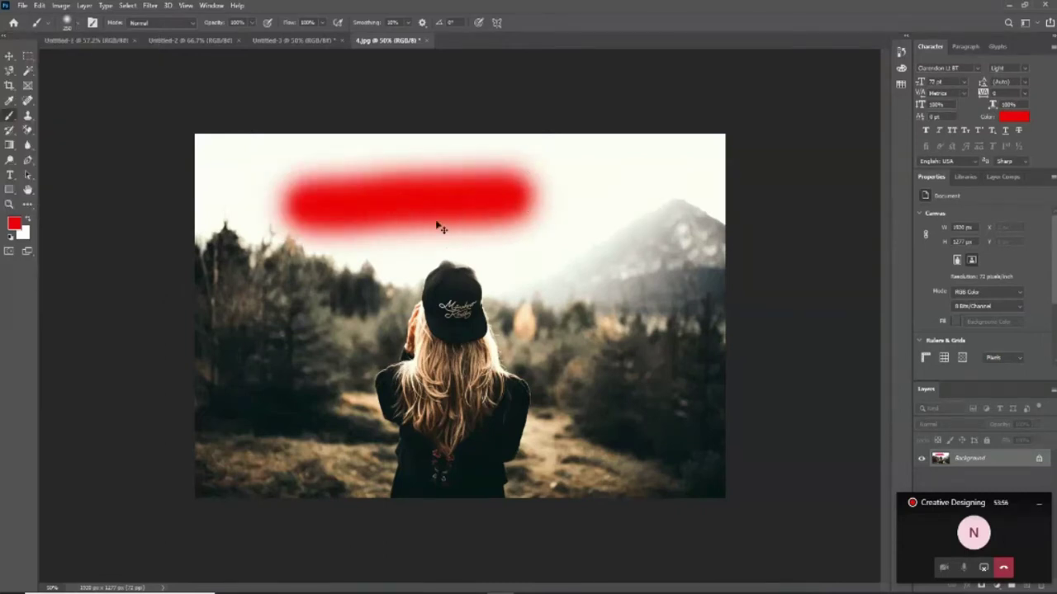
# Replace the test stroke with a solid red band, then paint a fainter band at about 45% Flow.
pyautogui.hotkey('ctrl', 'z')
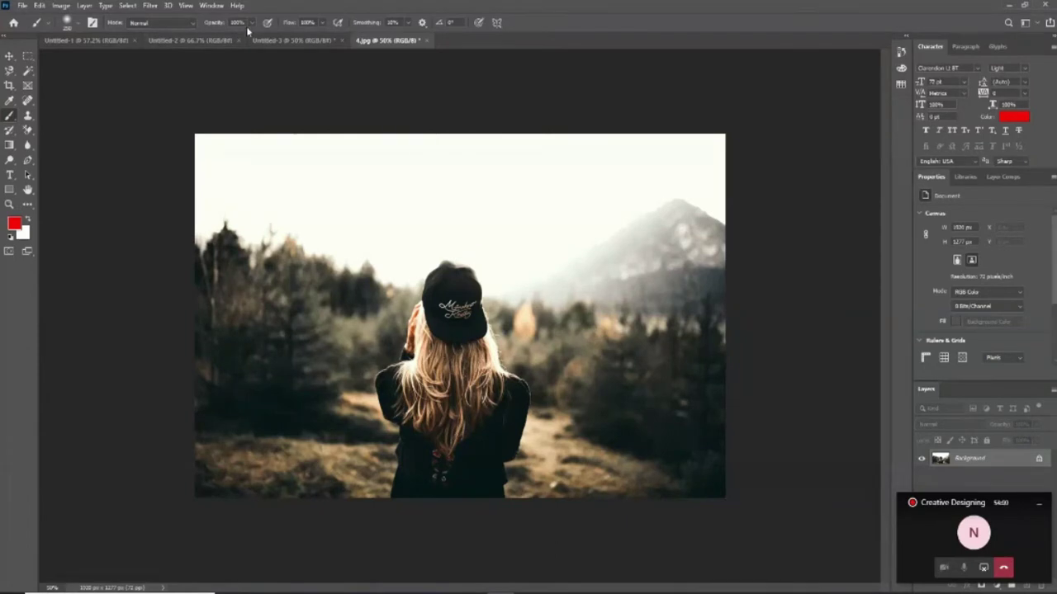
pyautogui.moveTo(227, 169); pyautogui.dragTo(677, 155)
pyautogui.click(322, 22)
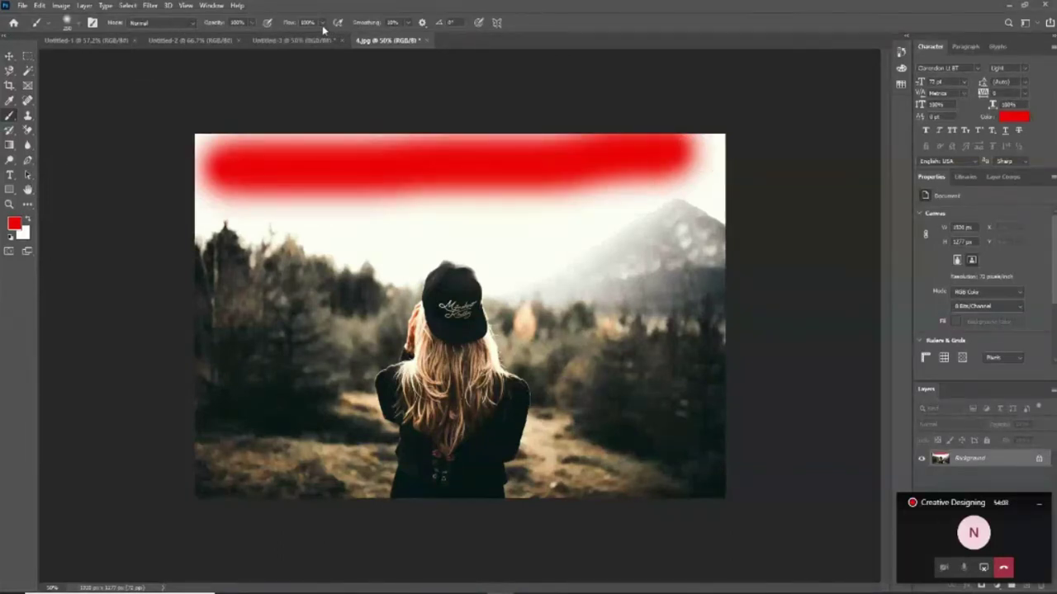
pyautogui.moveTo(326, 37); pyautogui.dragTo(295, 39)
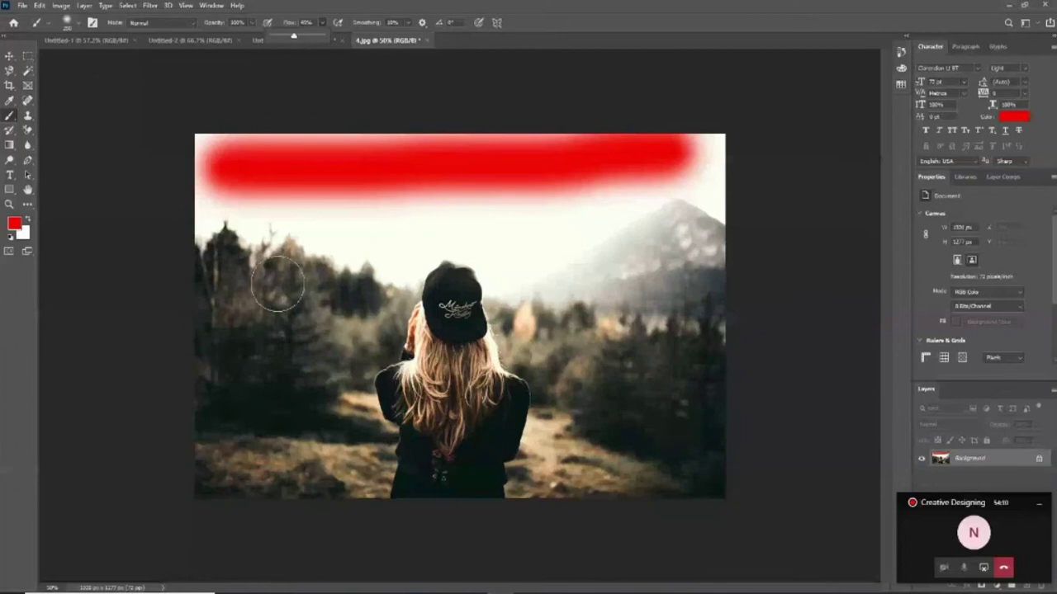
pyautogui.moveTo(254, 235); pyautogui.dragTo(712, 217)
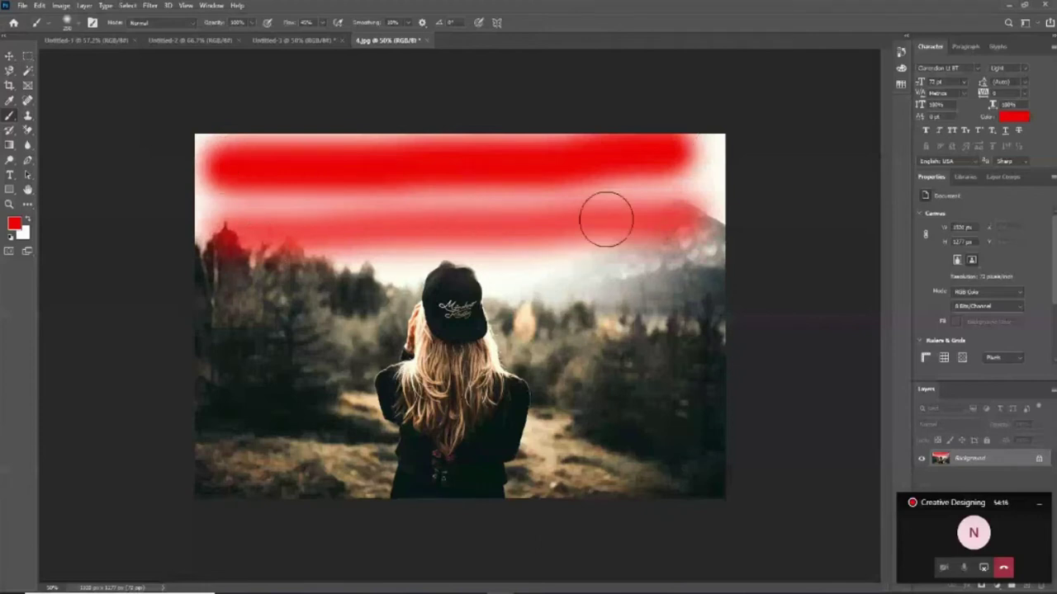
# Set Smoothing to 100%, try a lower red band over the trees, then undo it.
pyautogui.click(407, 22)
pyautogui.moveTo(410, 42); pyautogui.dragTo(455, 39)
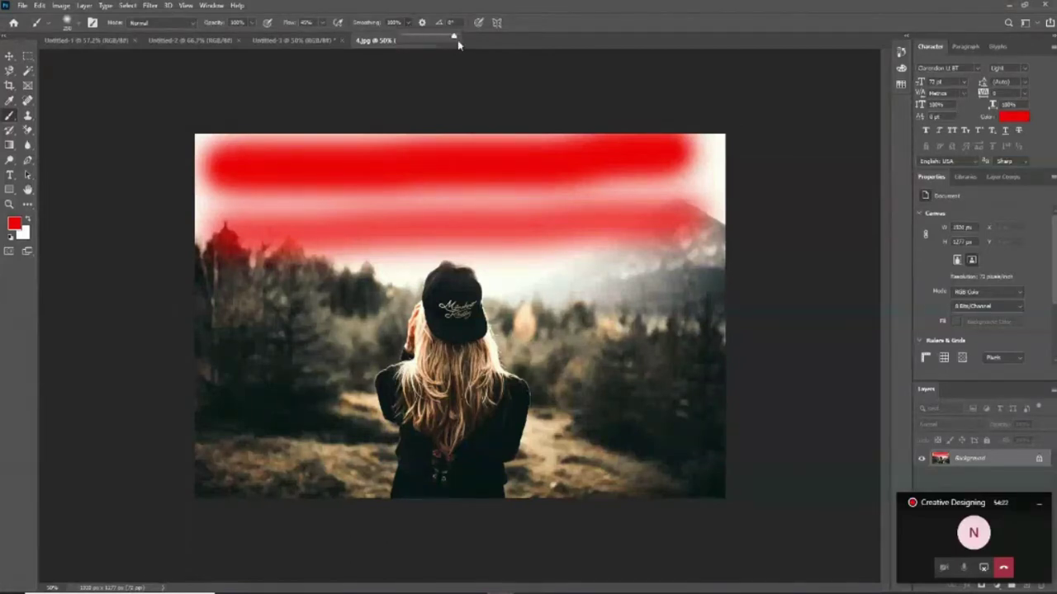
pyautogui.moveTo(212, 259)
pyautogui.mouseDown()
pyautogui.moveTo(353, 289)
pyautogui.moveTo(700, 278)
pyautogui.mouseUp()
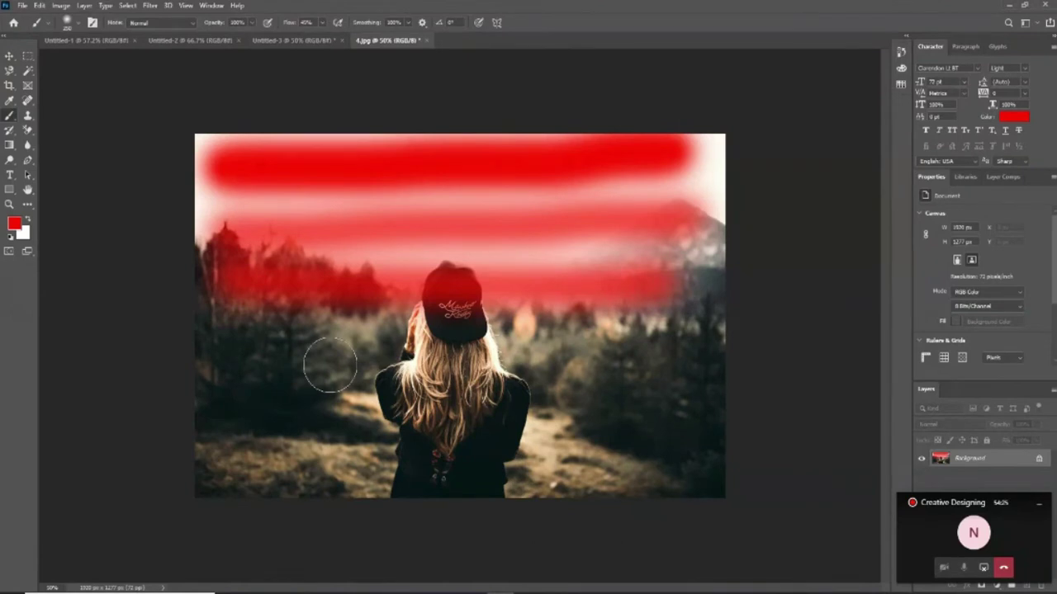
pyautogui.hotkey('ctrl', 'z')
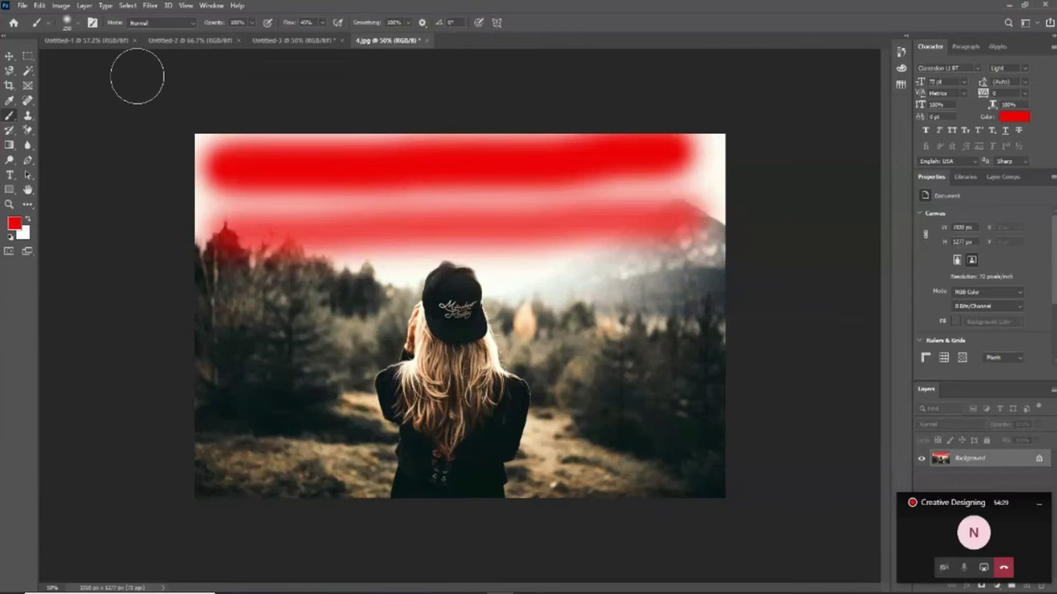
# Enlarge the soft brush and adjust its hardness in the brush preset picker.
pyautogui.rightClick(356, 294)
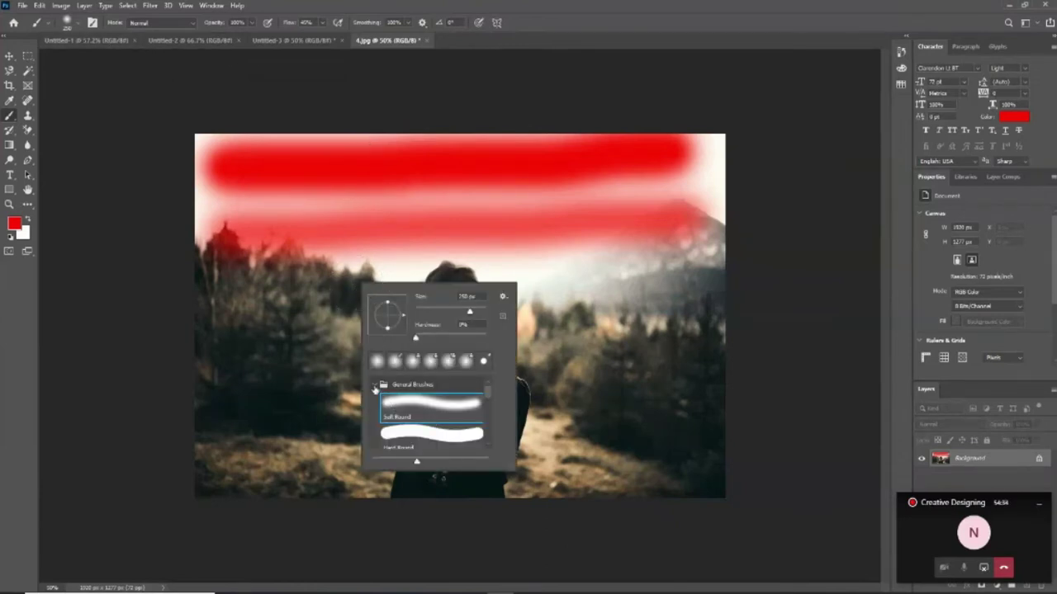
pyautogui.click(377, 385)
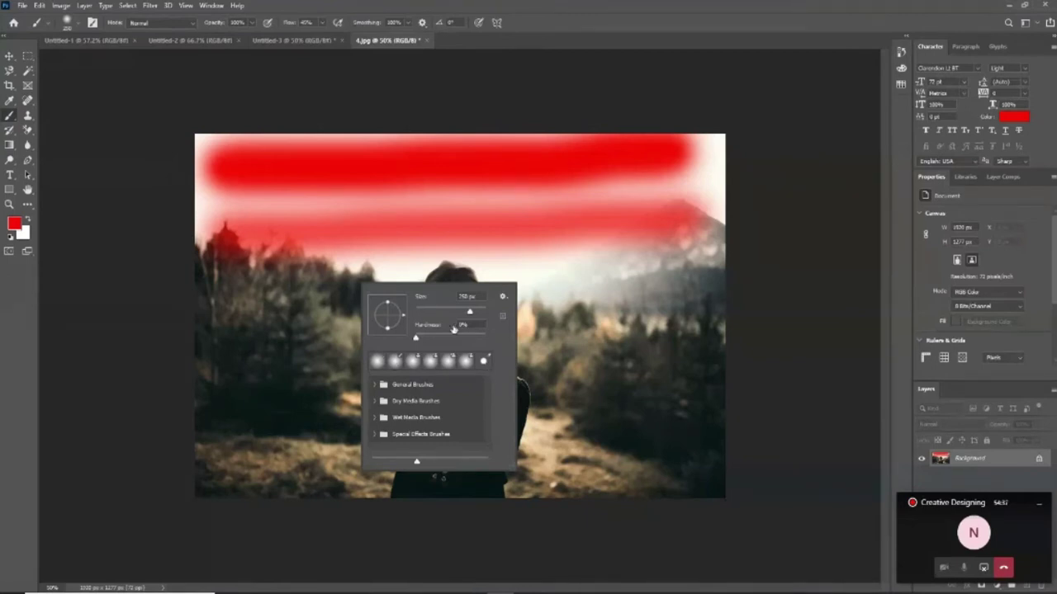
pyautogui.moveTo(415, 340); pyautogui.dragTo(417, 337)
pyautogui.moveTo(471, 316)
pyautogui.mouseDown()
pyautogui.moveTo(484, 319)
pyautogui.moveTo(451, 313)
pyautogui.moveTo(463, 318)
pyautogui.mouseUp()
pyautogui.moveTo(462, 319)
pyautogui.mouseDown()
pyautogui.moveTo(480, 323)
pyautogui.moveTo(512, 290)
pyautogui.mouseUp()
pyautogui.moveTo(417, 339); pyautogui.dragTo(465, 338)
pyautogui.click(469, 338)
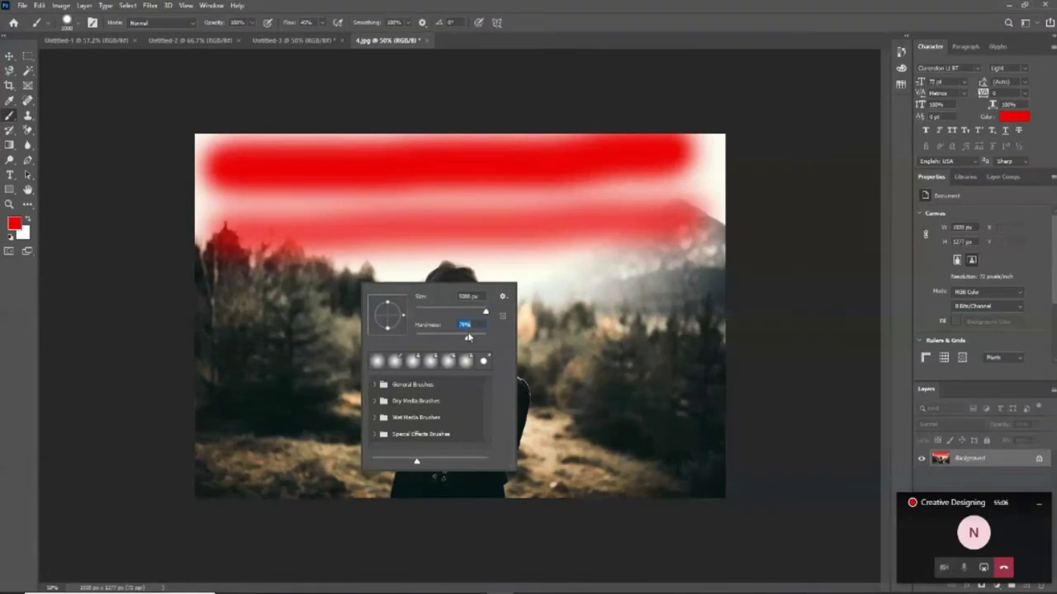
pyautogui.press('Return')
# Test one huge dab that tints the whole photo red, then undo it.
pyautogui.click(570, 293)
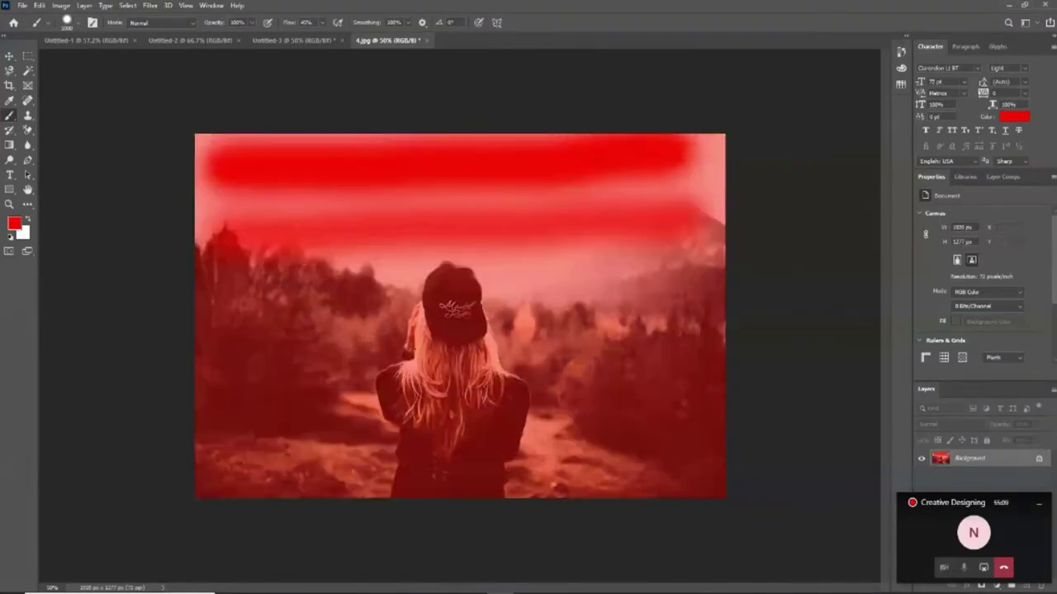
pyautogui.hotkey('ctrl', 'z')
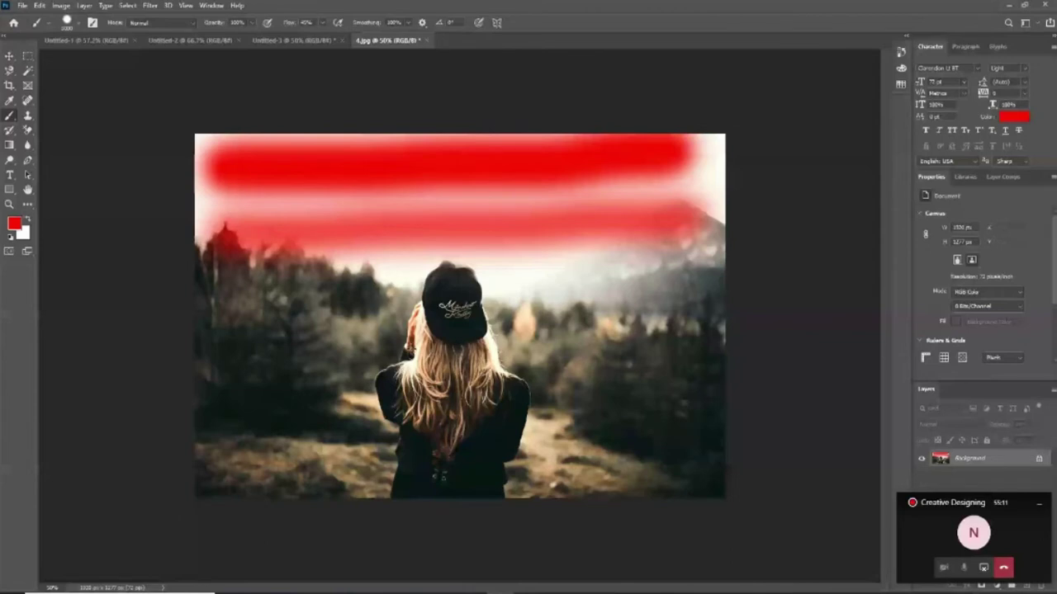
pyautogui.hotkey('ctrl', 'shift', 'z')
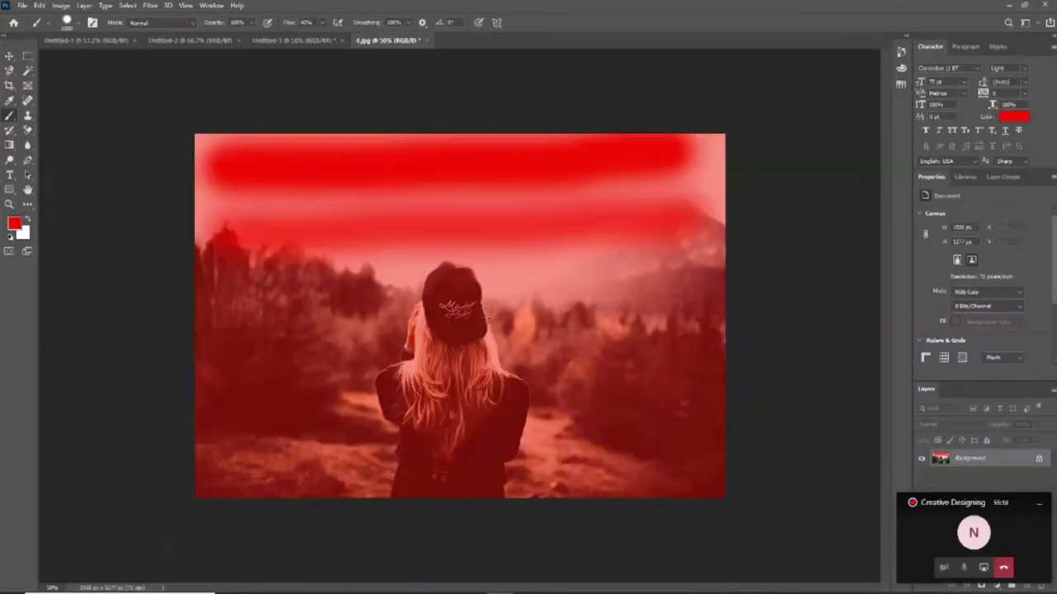
pyautogui.hotkey('ctrl', 'z')
# Lower the brush hardness to about 13%.
pyautogui.rightClick(351, 335)
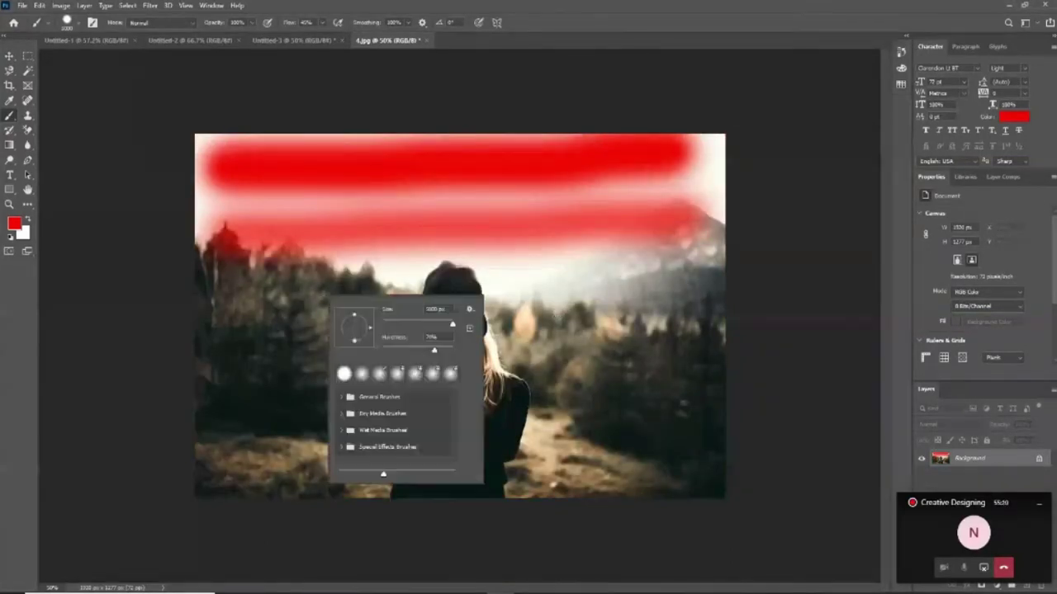
pyautogui.moveTo(436, 352); pyautogui.dragTo(392, 350)
pyautogui.press('Return')
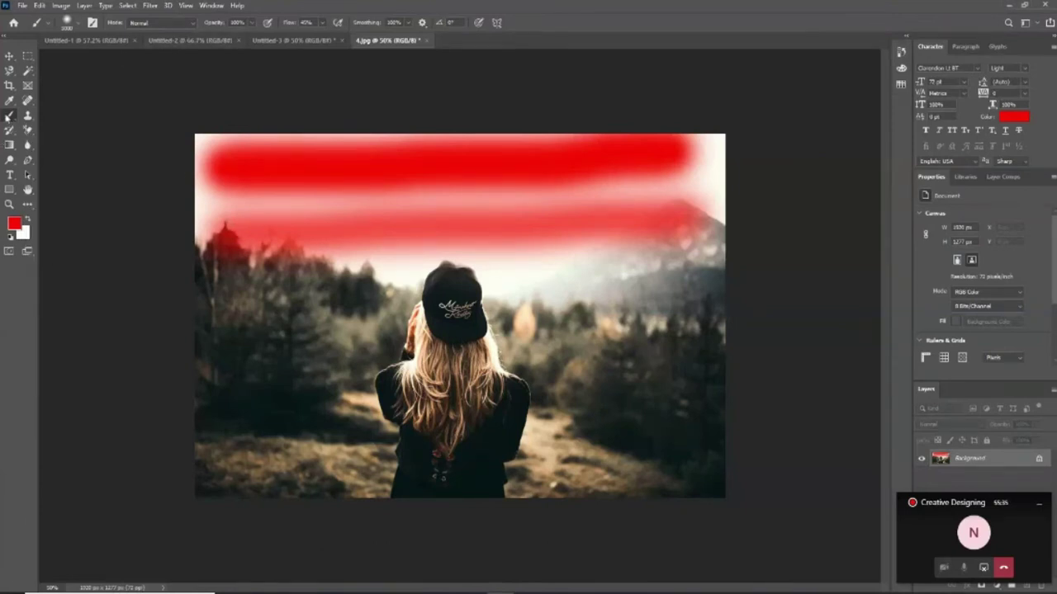
# Pick the first soft round tip at 0% hardness and fix the brush size after the size-limit warning.
pyautogui.rightClick(356, 289)
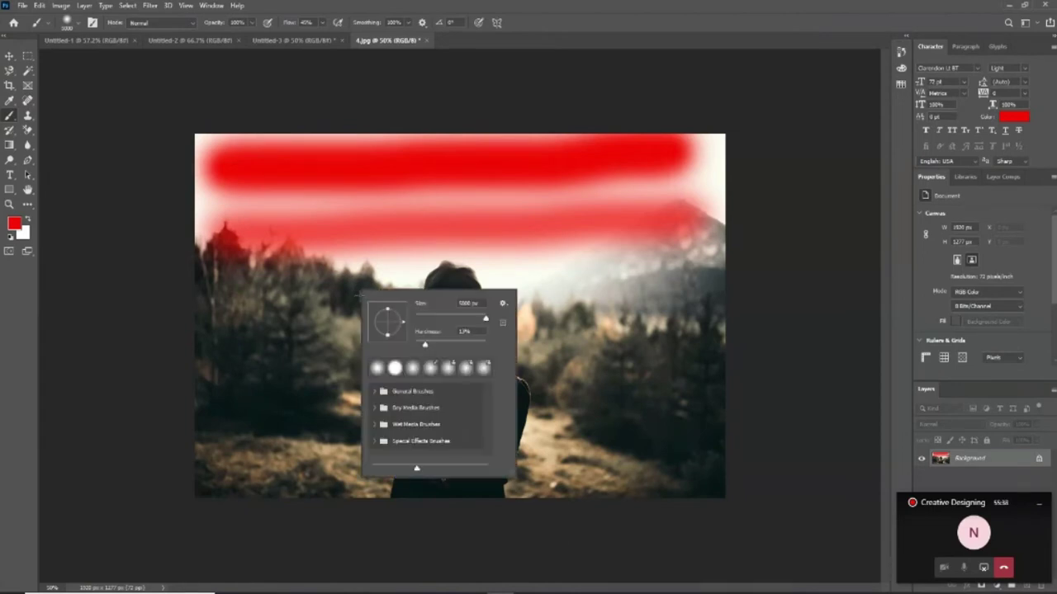
pyautogui.moveTo(424, 347); pyautogui.dragTo(405, 345)
pyautogui.click(374, 368)
pyautogui.moveTo(486, 319); pyautogui.dragTo(461, 322)
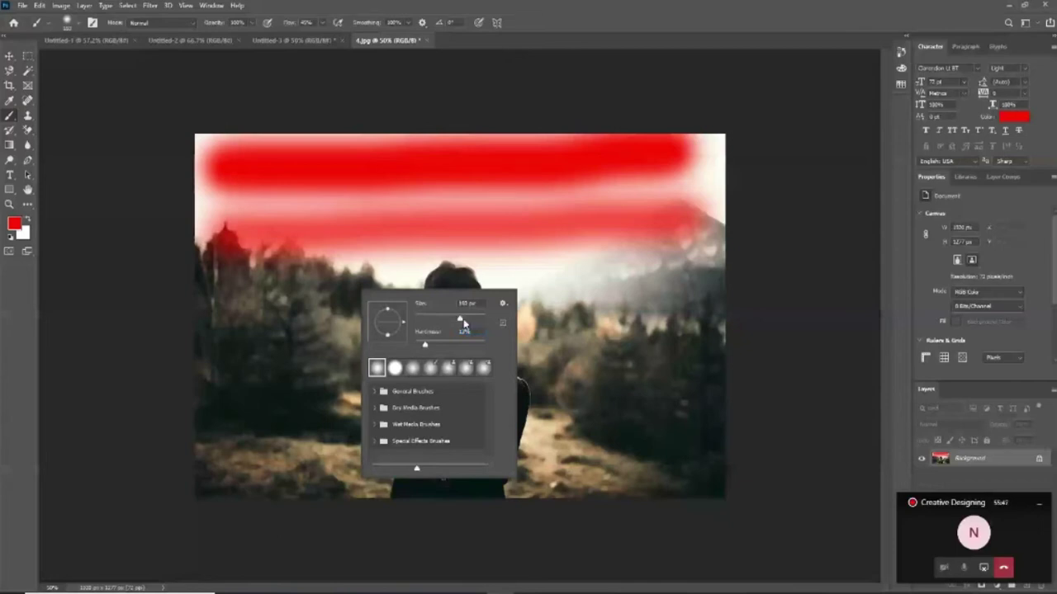
pyautogui.moveTo(460, 319)
pyautogui.mouseDown()
pyautogui.moveTo(486, 319)
pyautogui.moveTo(458, 319)
pyautogui.mouseUp()
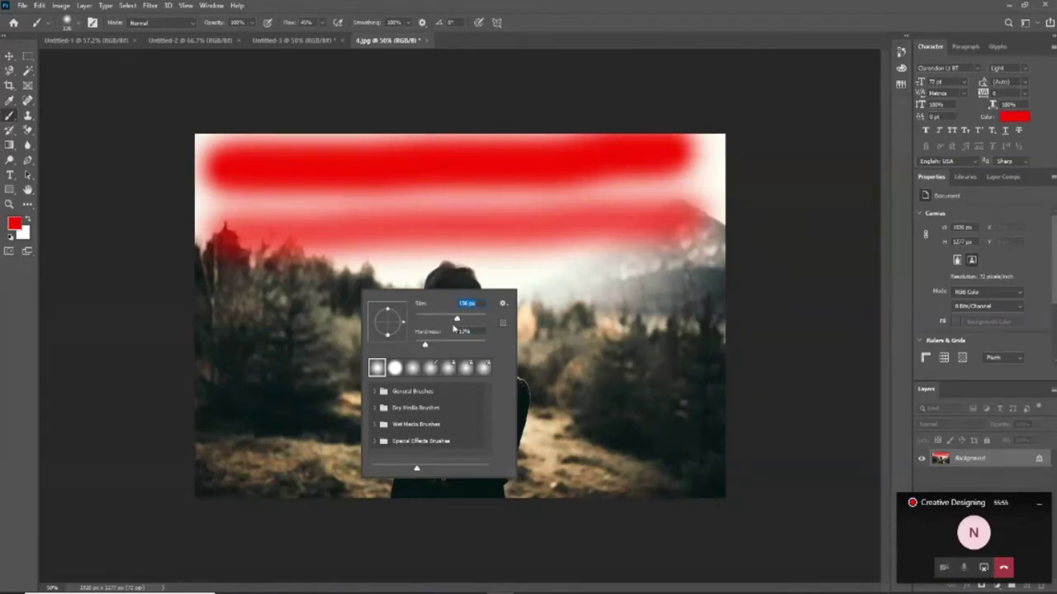
pyautogui.moveTo(458, 320); pyautogui.dragTo(477, 319)
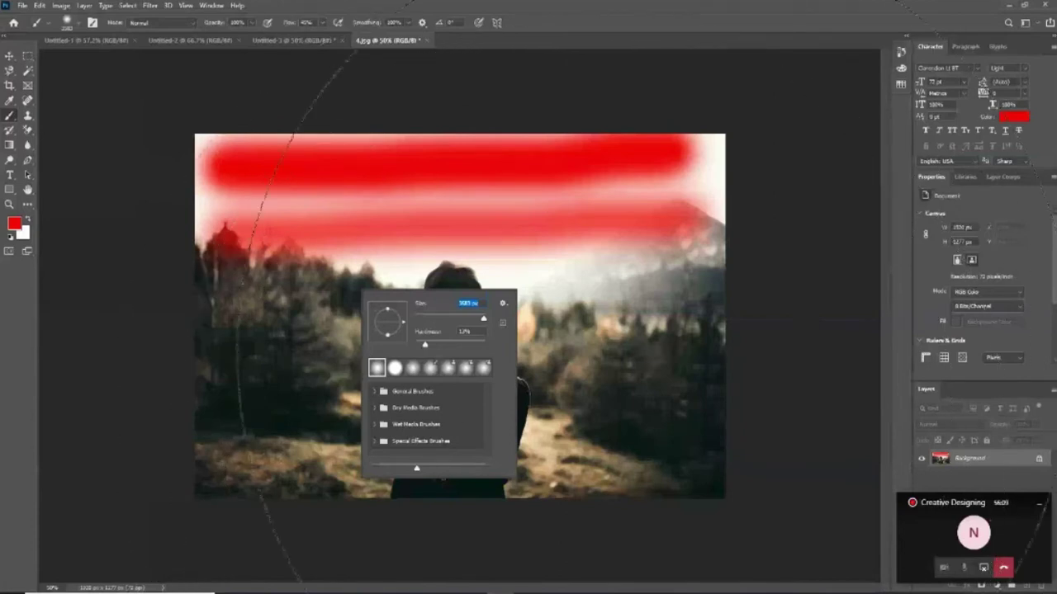
pyautogui.write('1000')
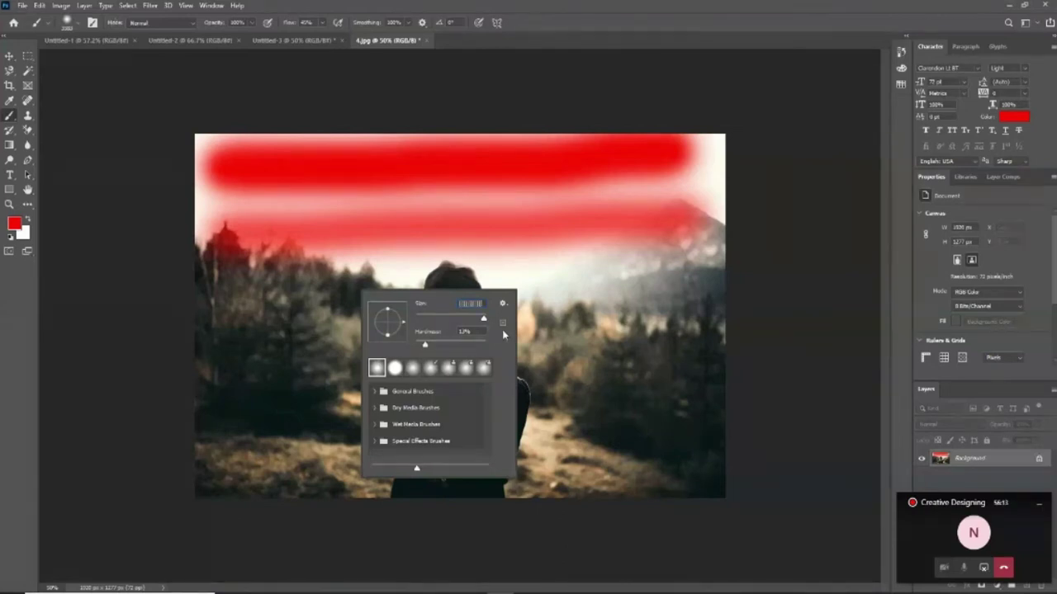
pyautogui.press('Return')
pyautogui.click(480, 317)
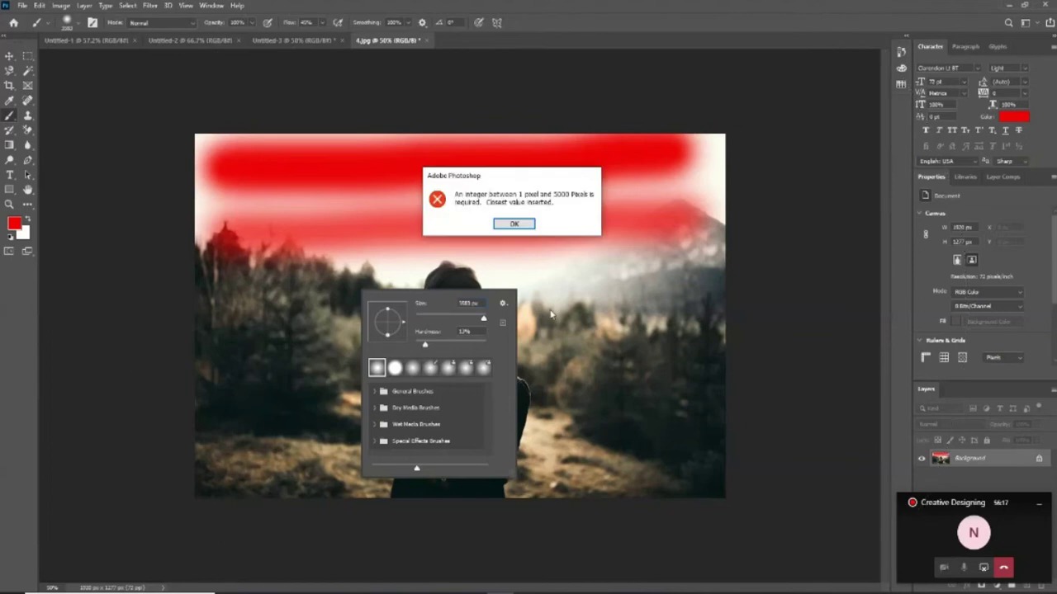
pyautogui.click(512, 224)
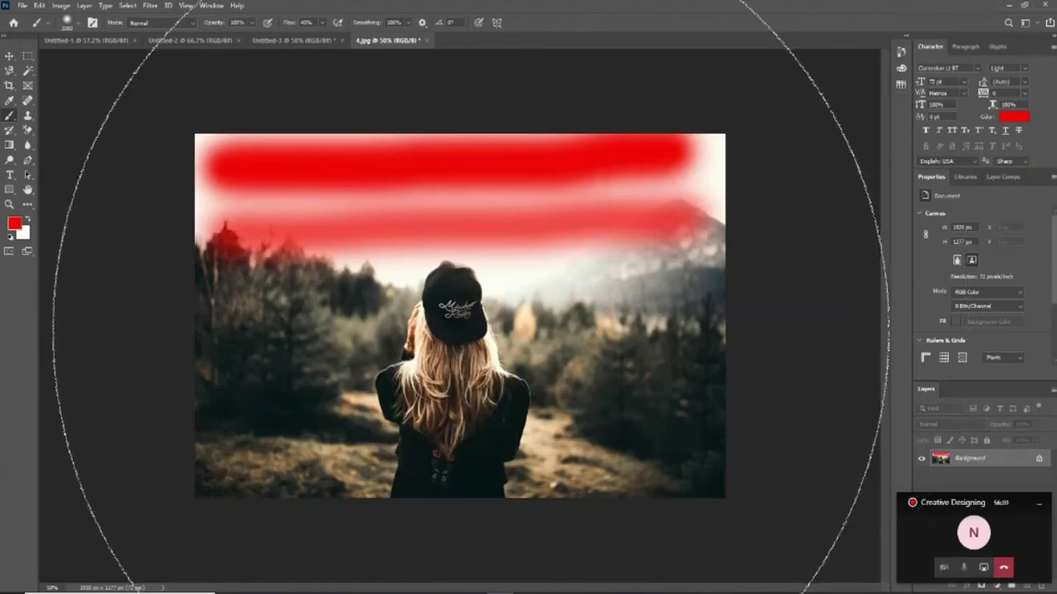
# Shrink the brush with the [ key and paint soft red over the trees beside the woman.
pyautogui.press('[')
pyautogui.press('[')
pyautogui.press('[')
pyautogui.press('[')
pyautogui.press('[')
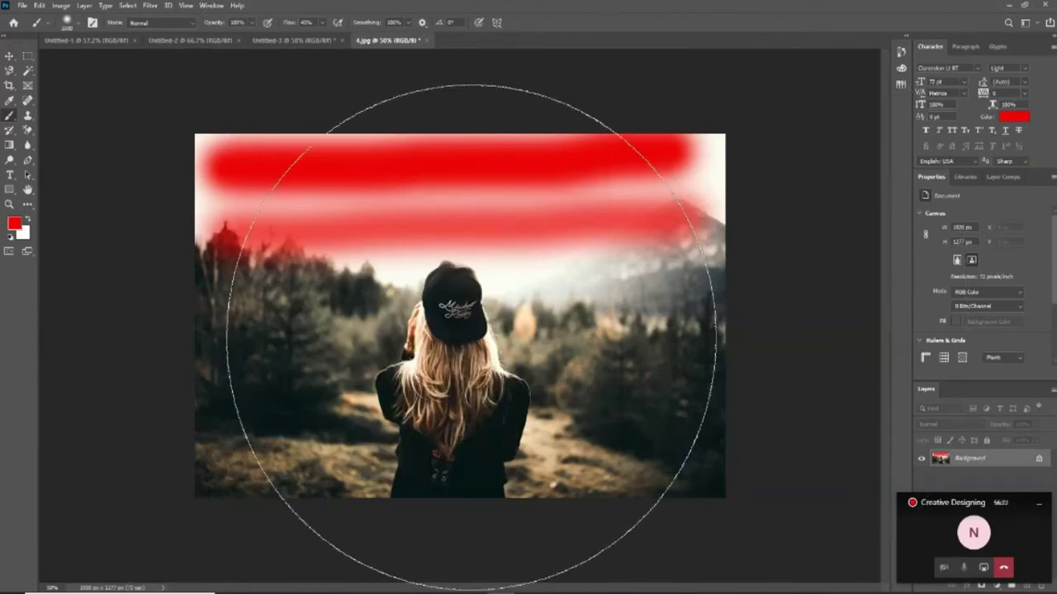
pyautogui.press('[')
pyautogui.press('[')
pyautogui.press('[')
pyautogui.press('[')
pyautogui.press('[')
pyautogui.press('[')
pyautogui.press('[')
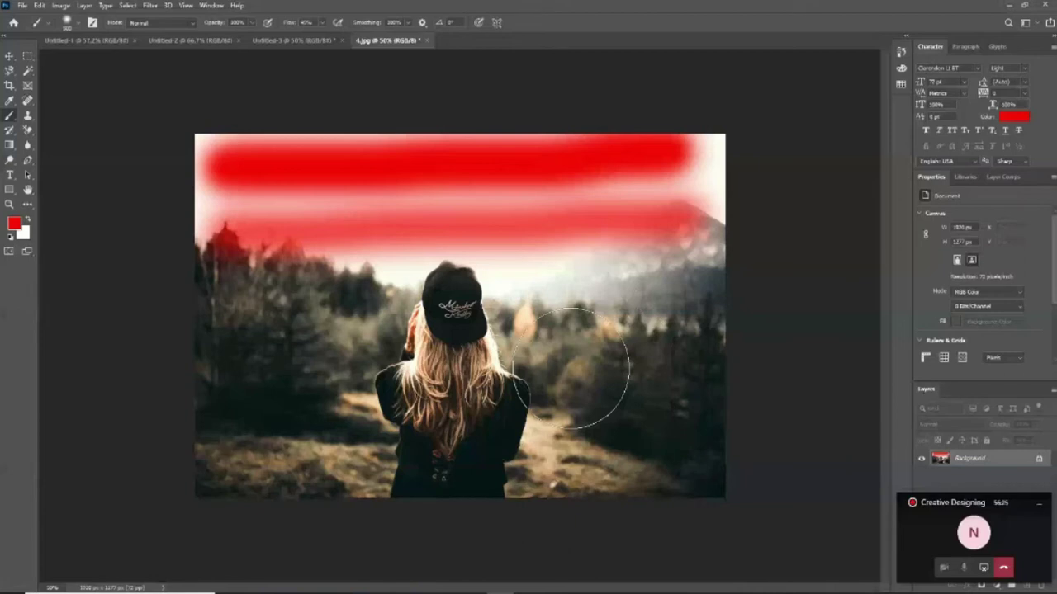
pyautogui.moveTo(569, 368); pyautogui.dragTo(355, 305)
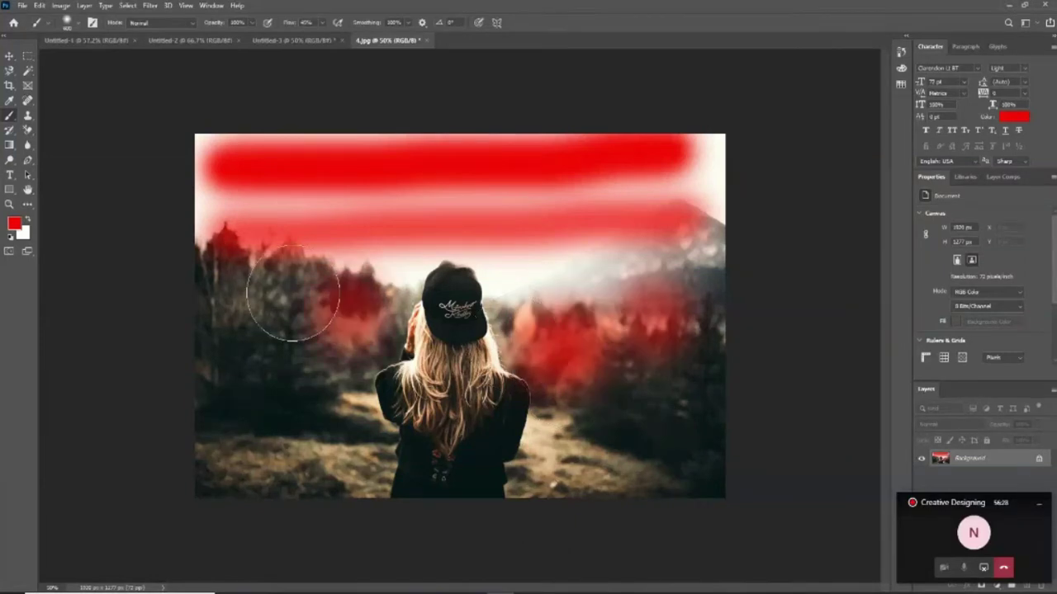
# Raise hardness to about 79% and dab red on the woman's hair and the lower-left ground.
pyautogui.rightClick(243, 339)
pyautogui.moveTo(312, 395); pyautogui.dragTo(359, 390)
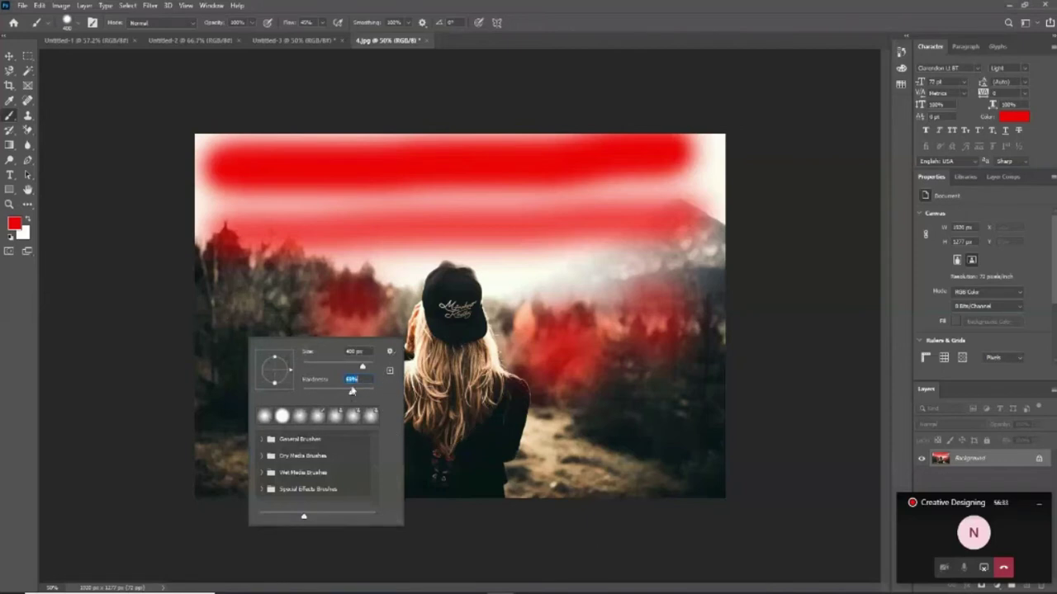
pyautogui.moveTo(353, 397); pyautogui.dragTo(356, 398)
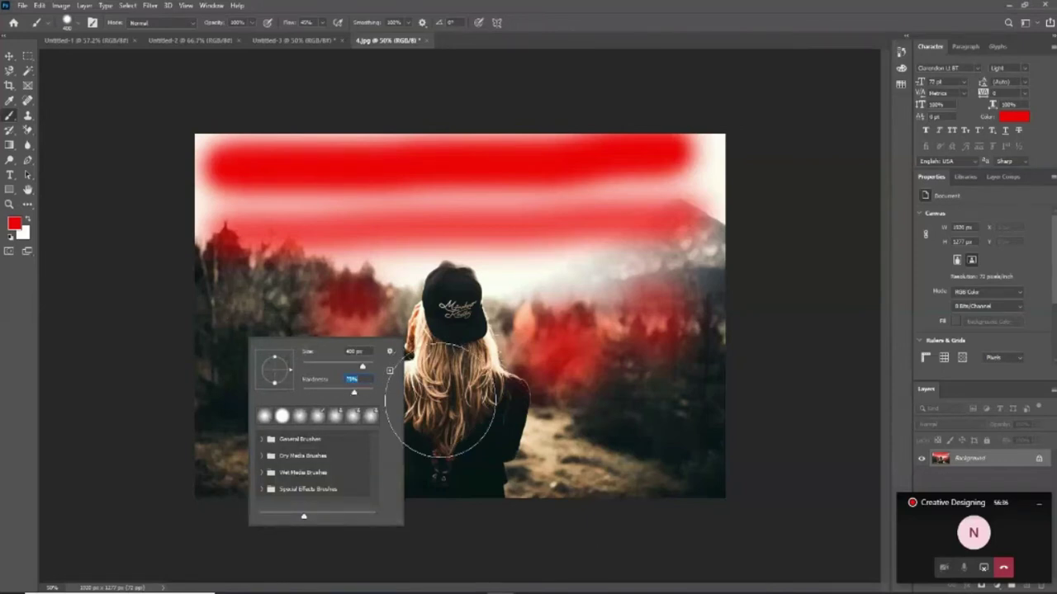
pyautogui.click(485, 399)
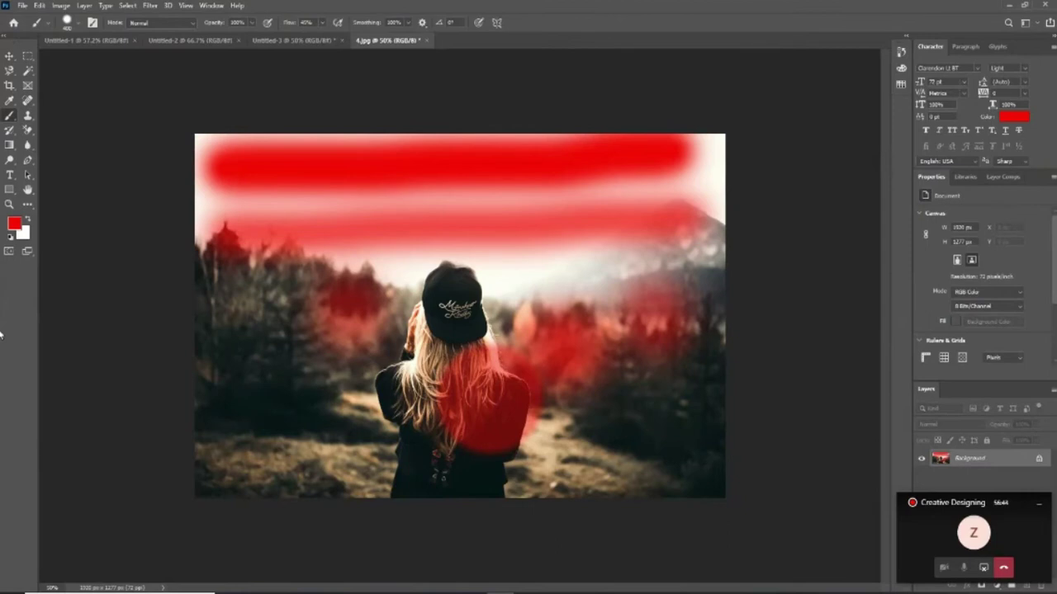
pyautogui.press('Return')
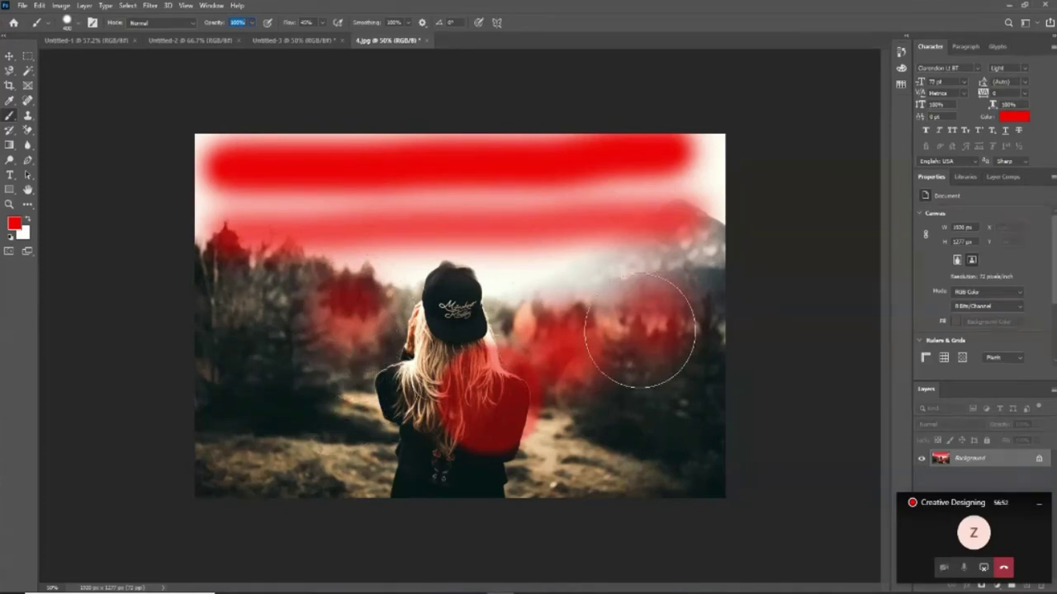
pyautogui.click(289, 402)
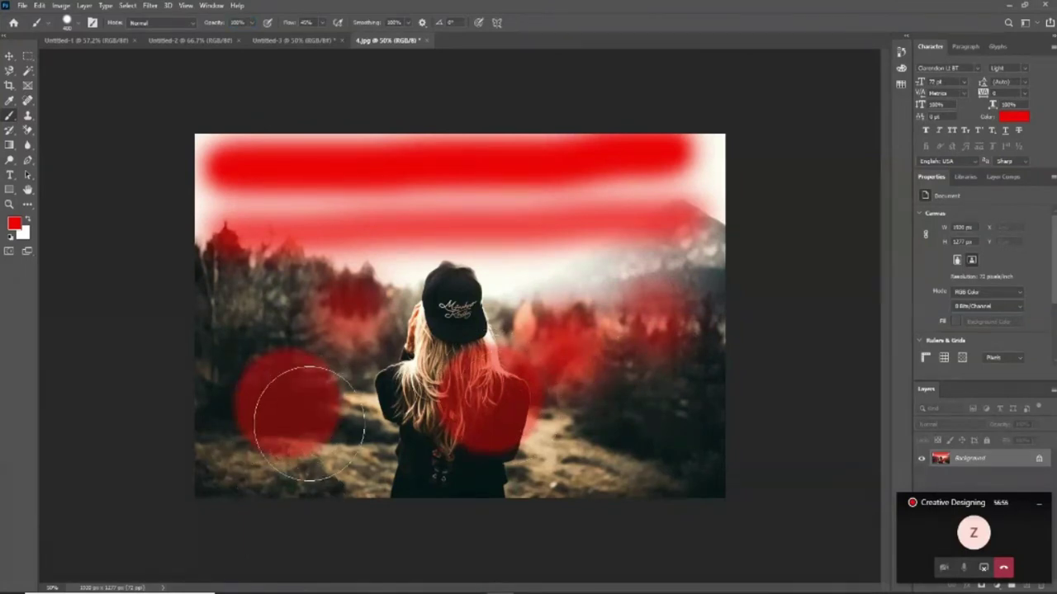
# Raise hardness slightly and dab red on the path at right and the upper-left trees.
pyautogui.rightClick(263, 304)
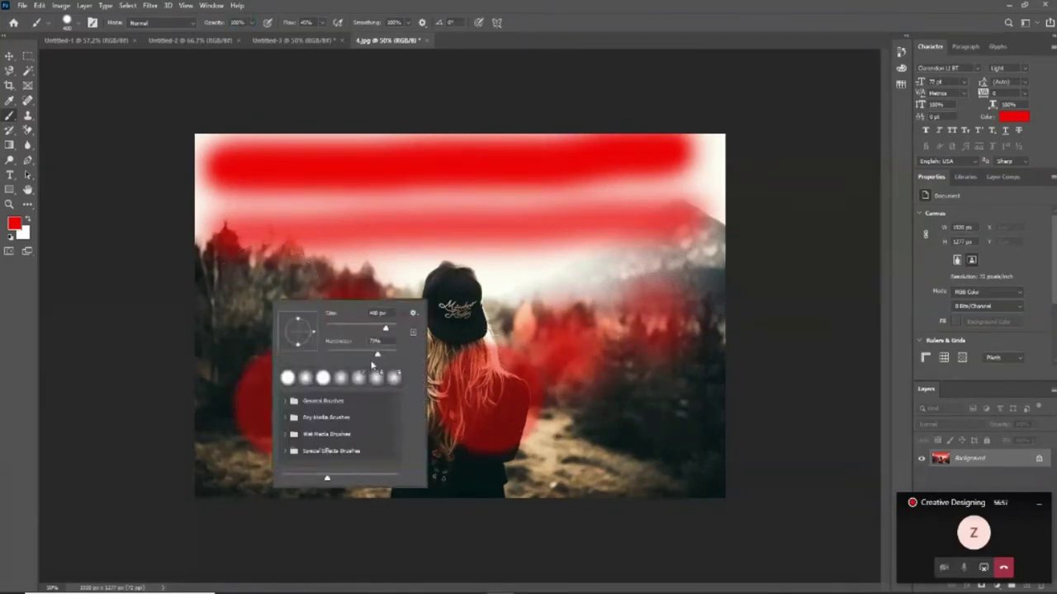
pyautogui.moveTo(381, 356); pyautogui.dragTo(387, 355)
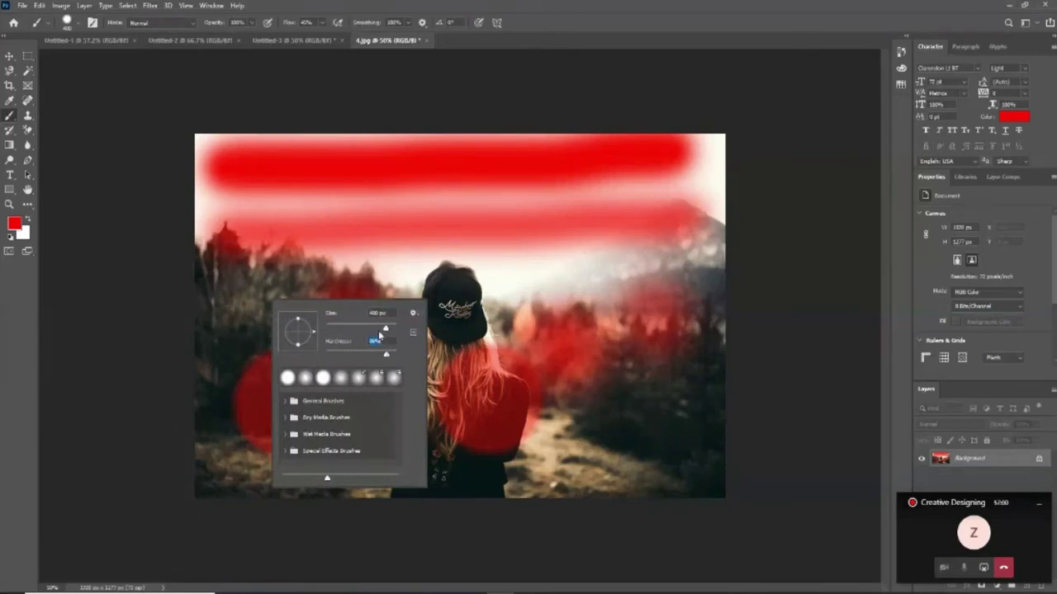
pyautogui.click(581, 435)
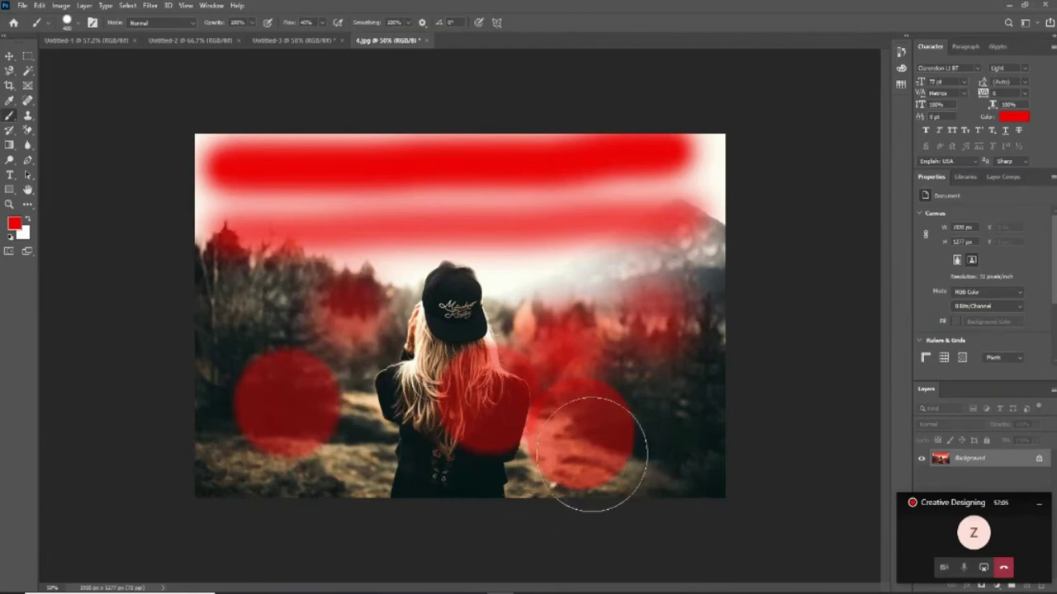
pyautogui.click(260, 310)
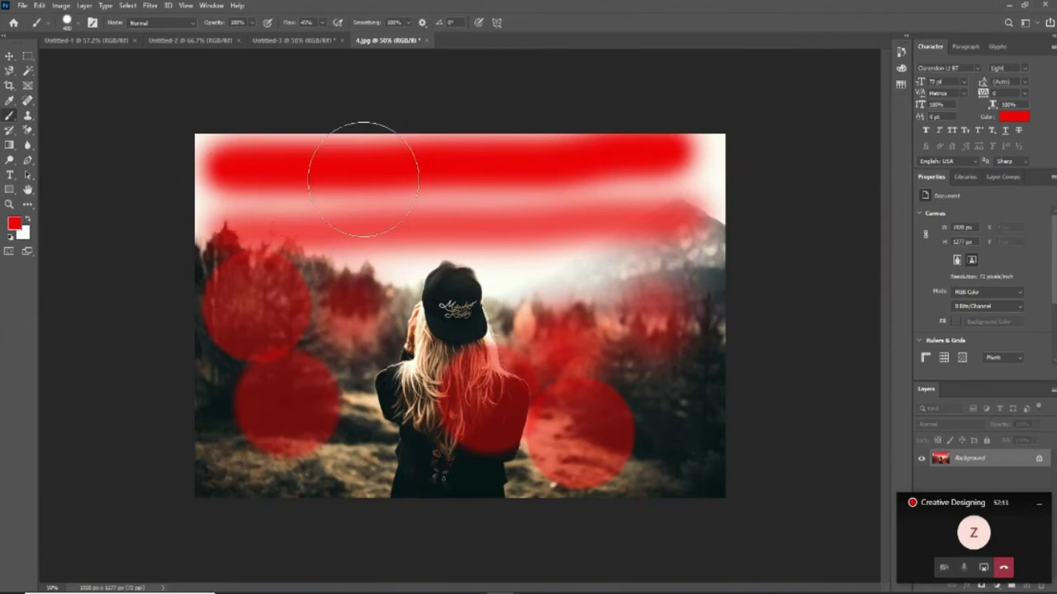
# Paint red bands across the cap, the head and shoulders, the lower photo and the ground.
pyautogui.moveTo(264, 239); pyautogui.dragTo(685, 238)
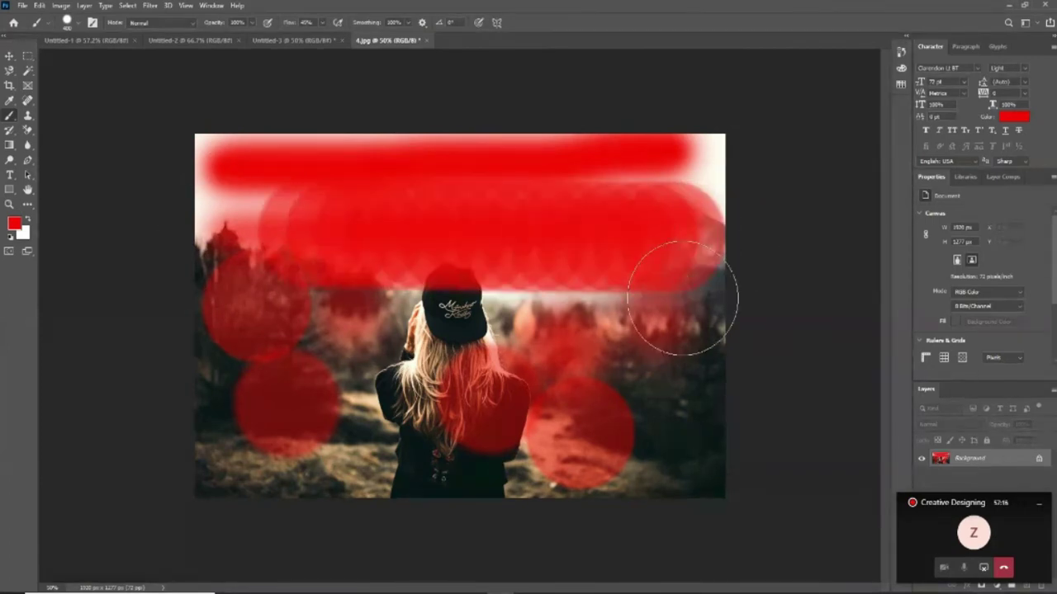
pyautogui.moveTo(278, 326); pyautogui.dragTo(673, 322)
pyautogui.moveTo(205, 421); pyautogui.dragTo(627, 411)
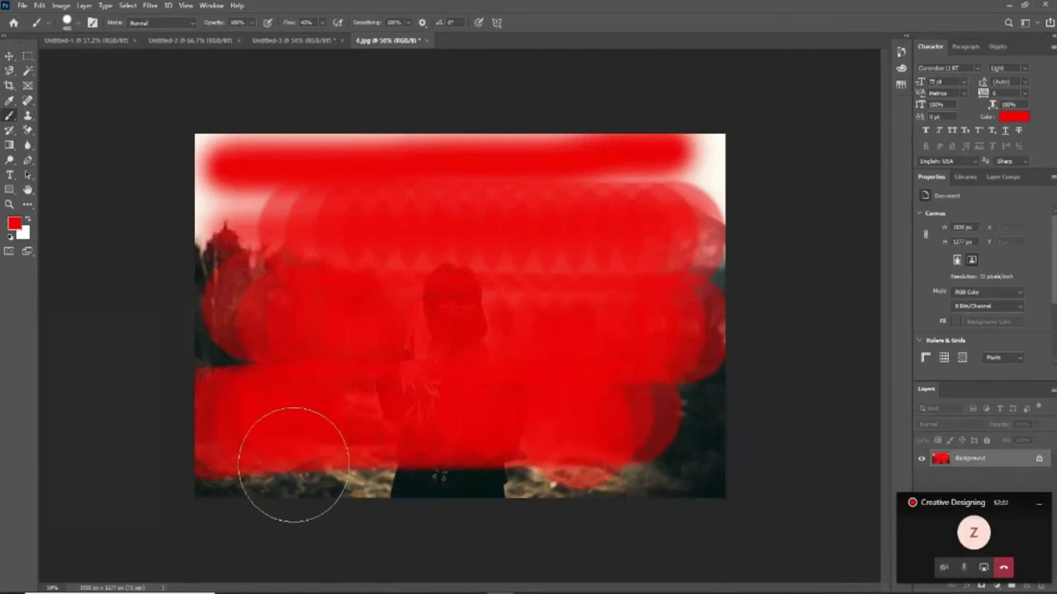
pyautogui.moveTo(226, 465)
pyautogui.mouseDown()
pyautogui.moveTo(610, 469)
pyautogui.moveTo(439, 345)
pyautogui.mouseUp()
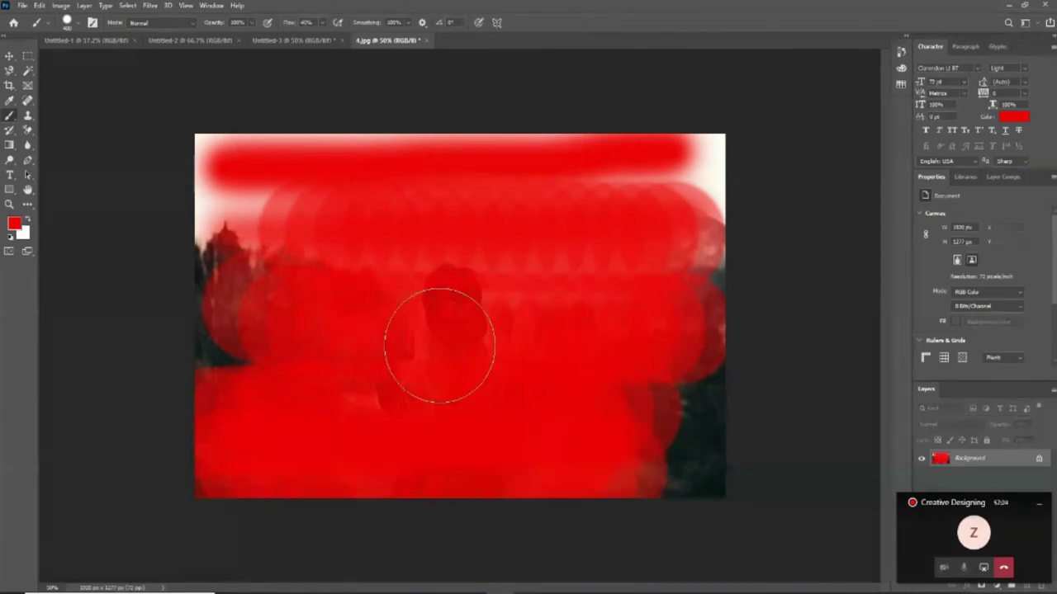
# Lower brush hardness to 15% and paint red down the photo's right edge.
pyautogui.rightClick(439, 345)
pyautogui.moveTo(400, 272); pyautogui.dragTo(351, 266)
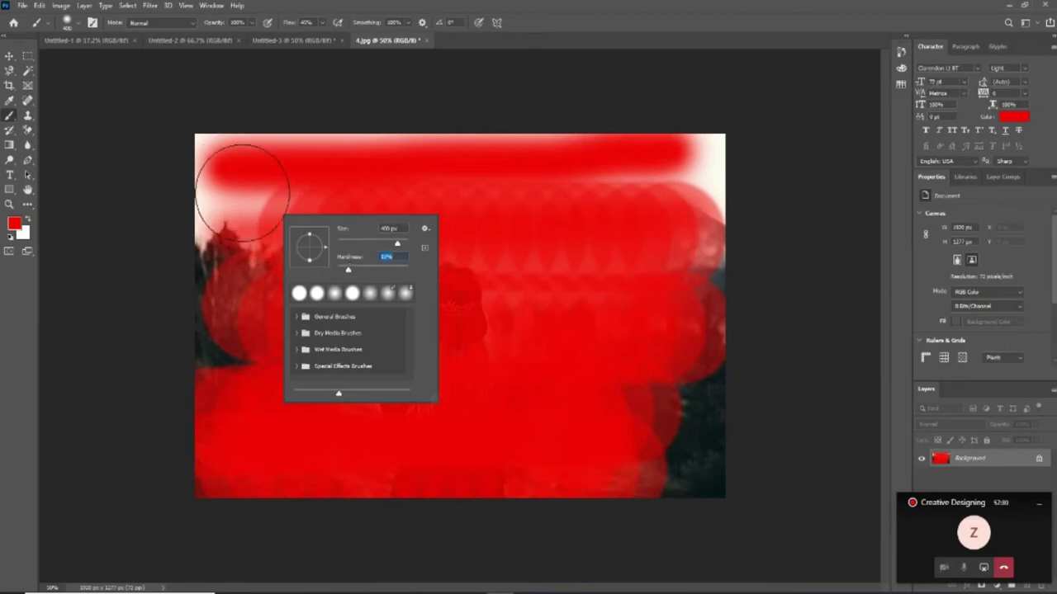
pyautogui.click(280, 176)
pyautogui.moveTo(702, 144)
pyautogui.mouseDown()
pyautogui.moveTo(685, 165)
pyautogui.moveTo(701, 526)
pyautogui.mouseUp()
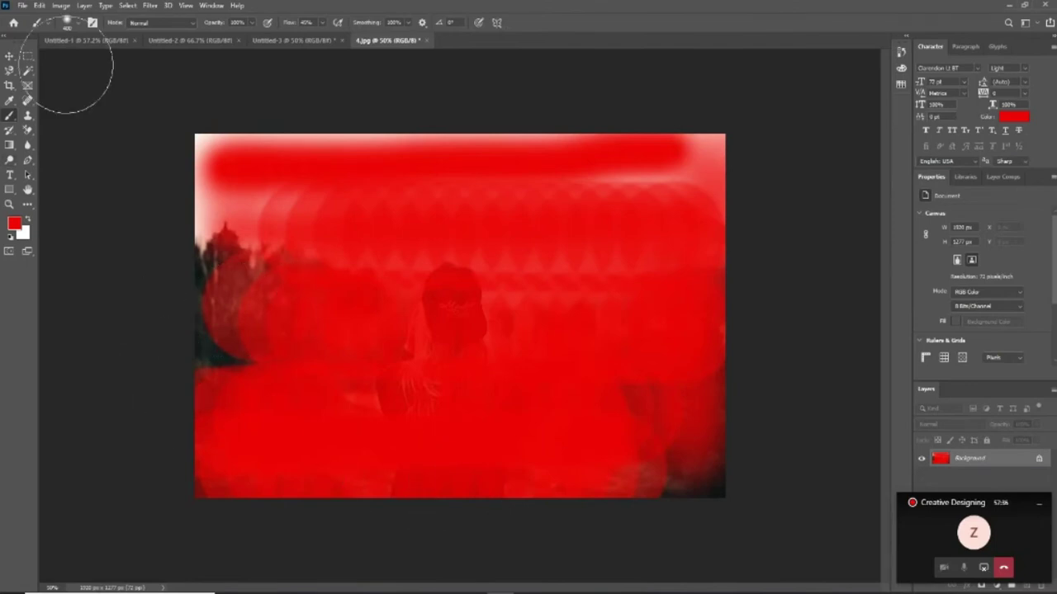
# Undo all the red brush strokes to restore the original photo.
pyautogui.hotkey('ctrl', 'z')
pyautogui.hotkey('ctrl', 'z')
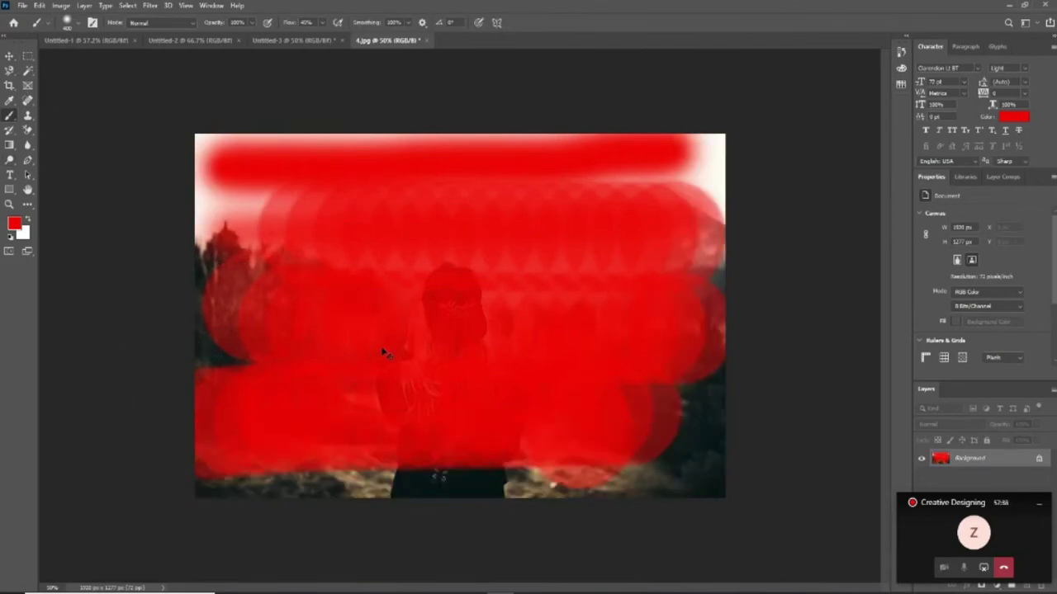
pyautogui.hotkey('ctrl', 'z')
pyautogui.hotkey('ctrl', 'z')
pyautogui.hotkey('ctrl', 'z')
pyautogui.hotkey('ctrl', 'z')
pyautogui.hotkey('ctrl', 'z')
pyautogui.hotkey('ctrl', 'z')
pyautogui.hotkey('ctrl', 'z')
pyautogui.hotkey('ctrl', 'z')
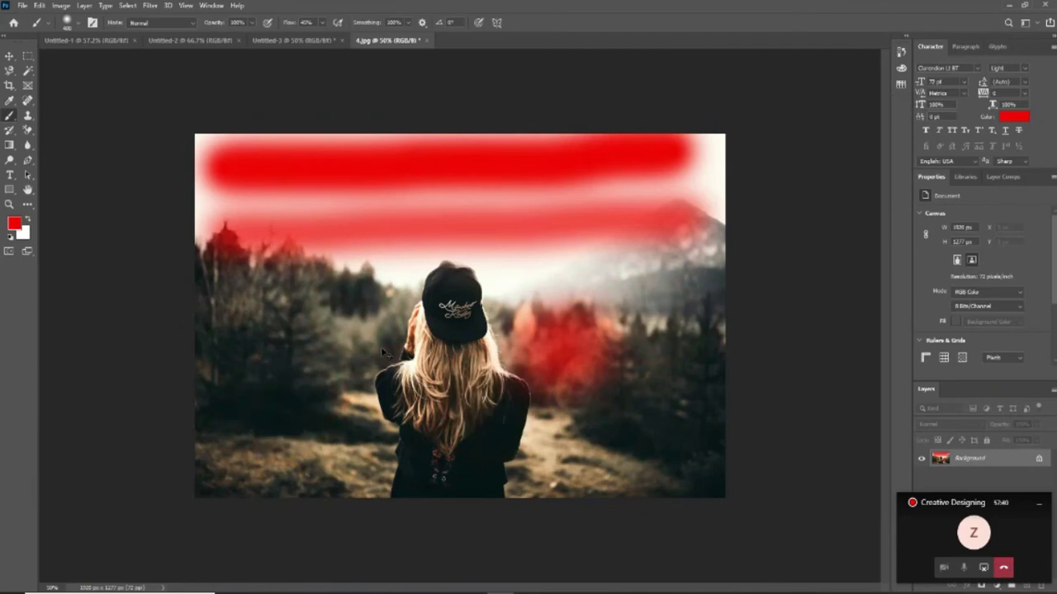
pyautogui.hotkey('ctrl', 'z')
pyautogui.hotkey('ctrl', 'z')
pyautogui.hotkey('ctrl', 'z')
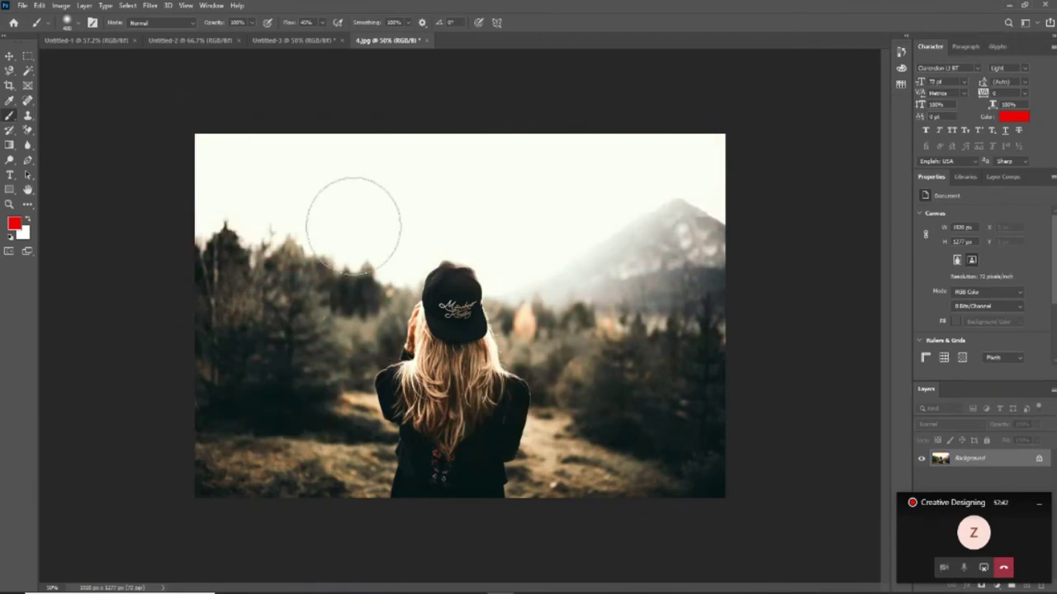
# Set a deep blue foreground colour and choose the first round brush tip.
pyautogui.click(14, 224)
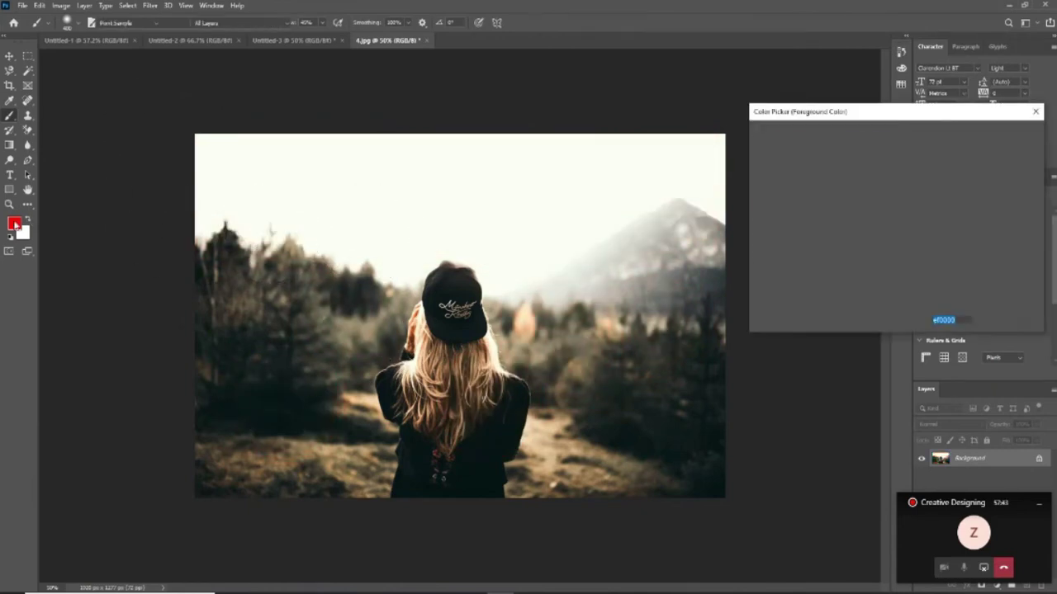
pyautogui.click(908, 202)
pyautogui.moveTo(908, 202); pyautogui.dragTo(910, 191)
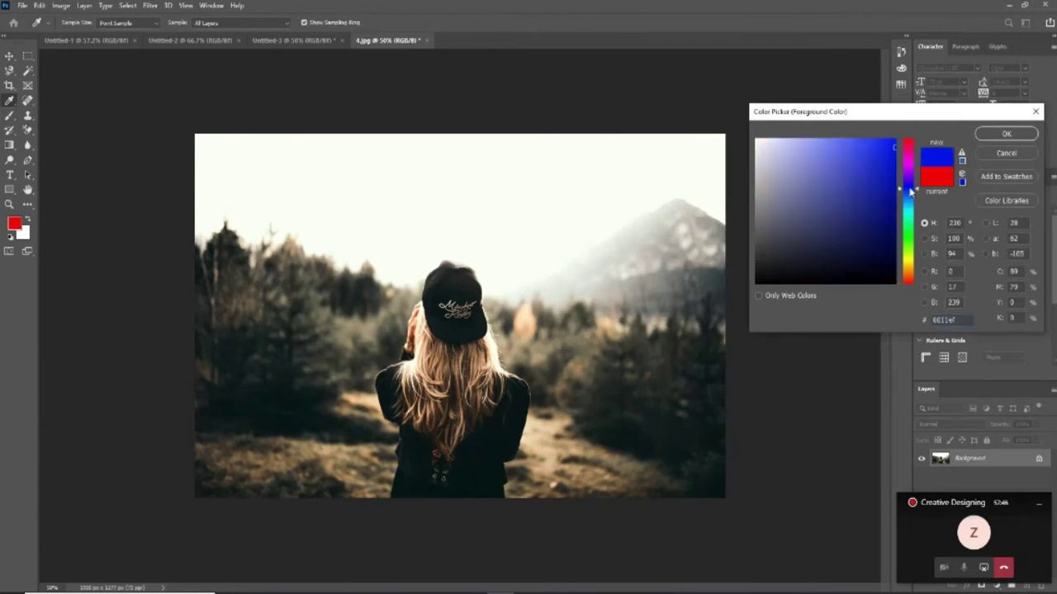
pyautogui.click(1007, 133)
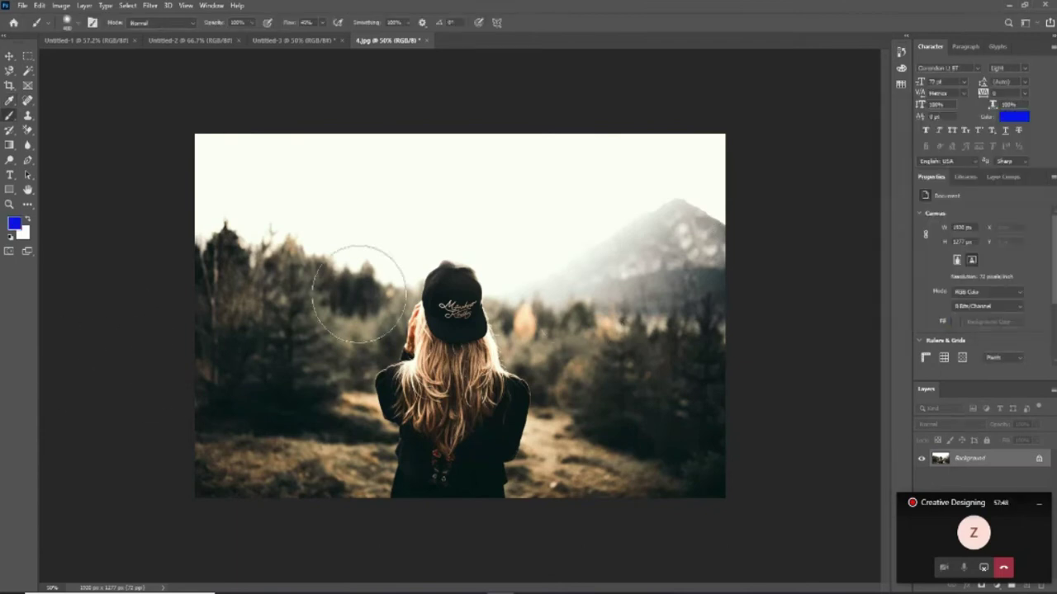
pyautogui.rightClick(307, 231)
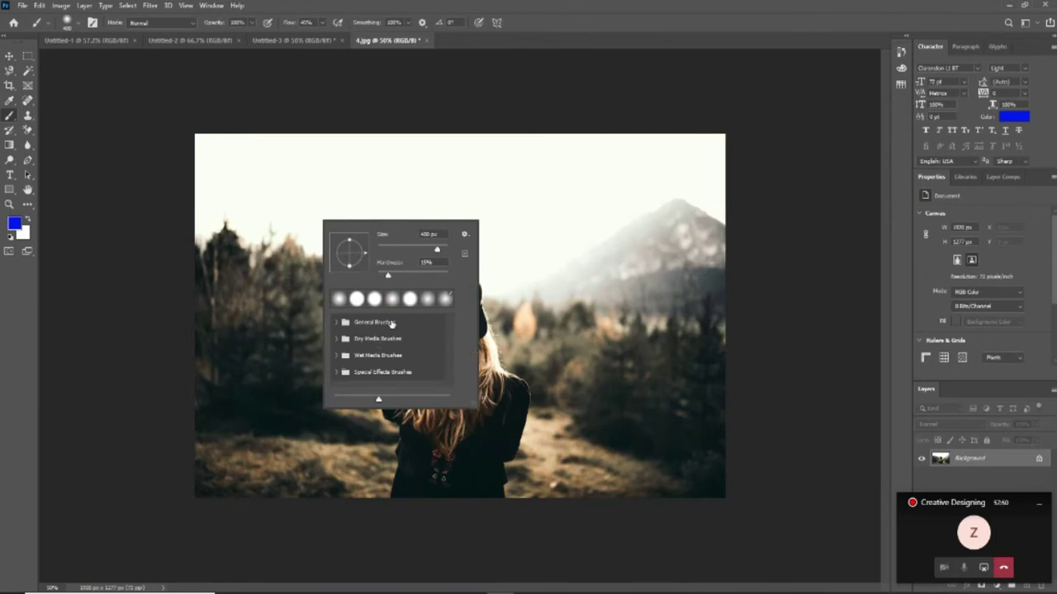
pyautogui.click(338, 300)
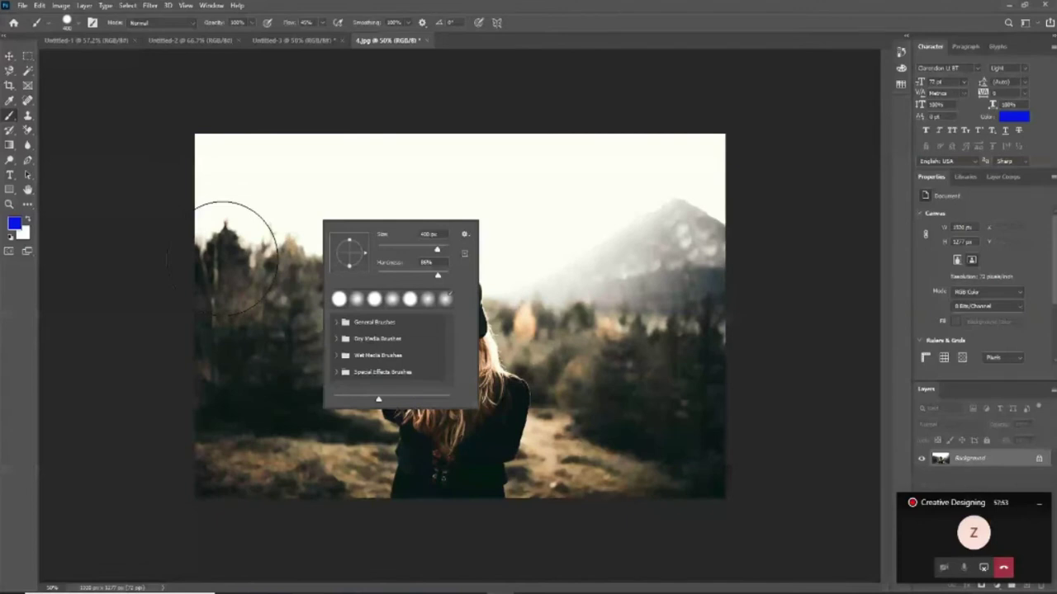
# Paint translucent blue dabs across the sky and a wide blue stroke over the hat.
pyautogui.click(279, 195)
pyautogui.moveTo(364, 202); pyautogui.dragTo(421, 202)
pyautogui.moveTo(532, 217); pyautogui.dragTo(590, 216)
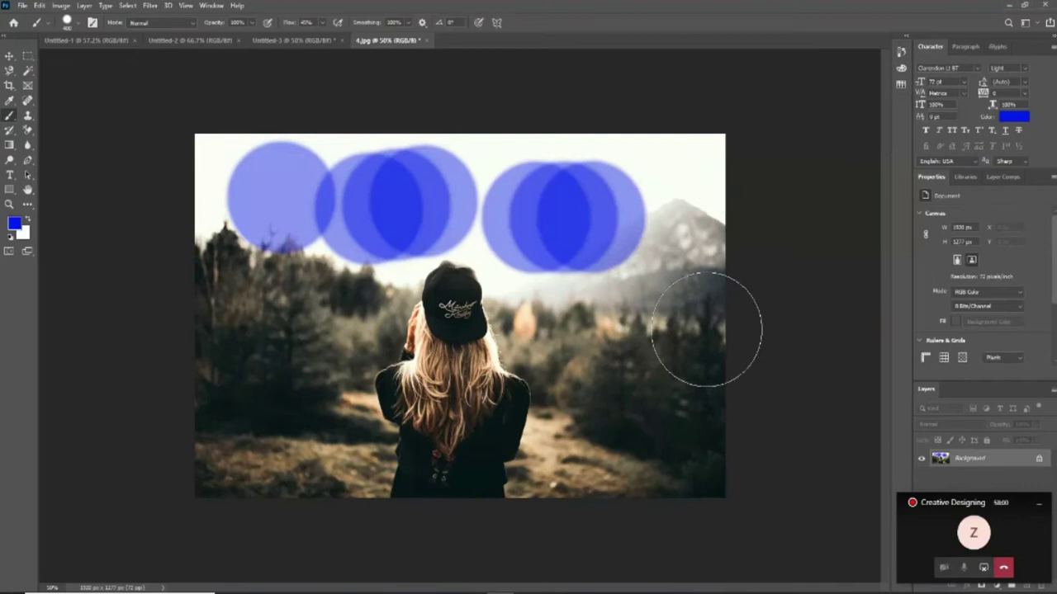
pyautogui.click(242, 299)
pyautogui.moveTo(242, 299); pyautogui.dragTo(462, 294)
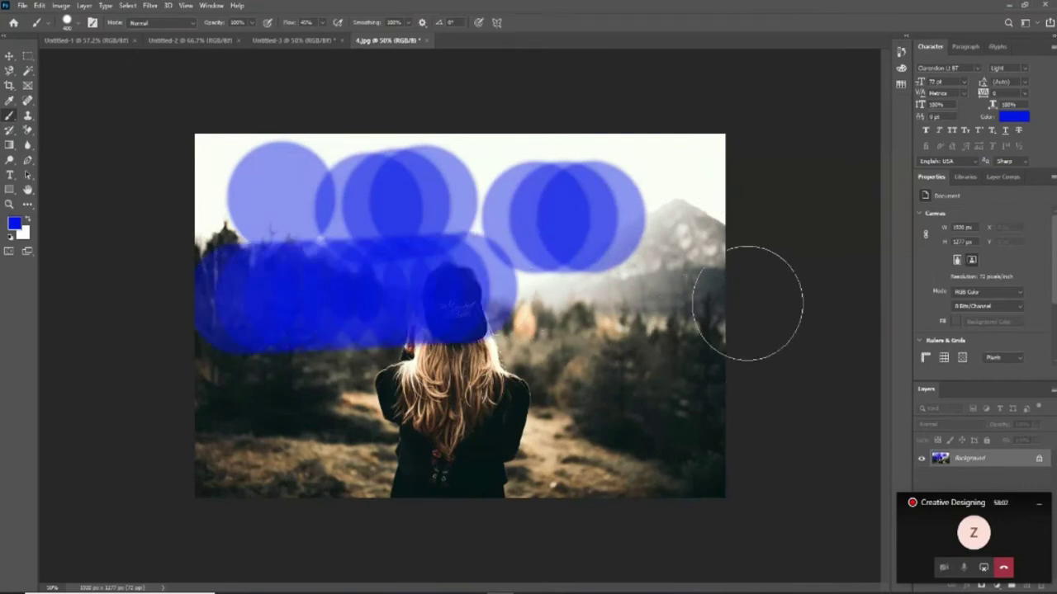
# Paint broad blue strokes from the hair to the right edge, lower-left, upper-right and bottom.
pyautogui.rightClick(607, 328)
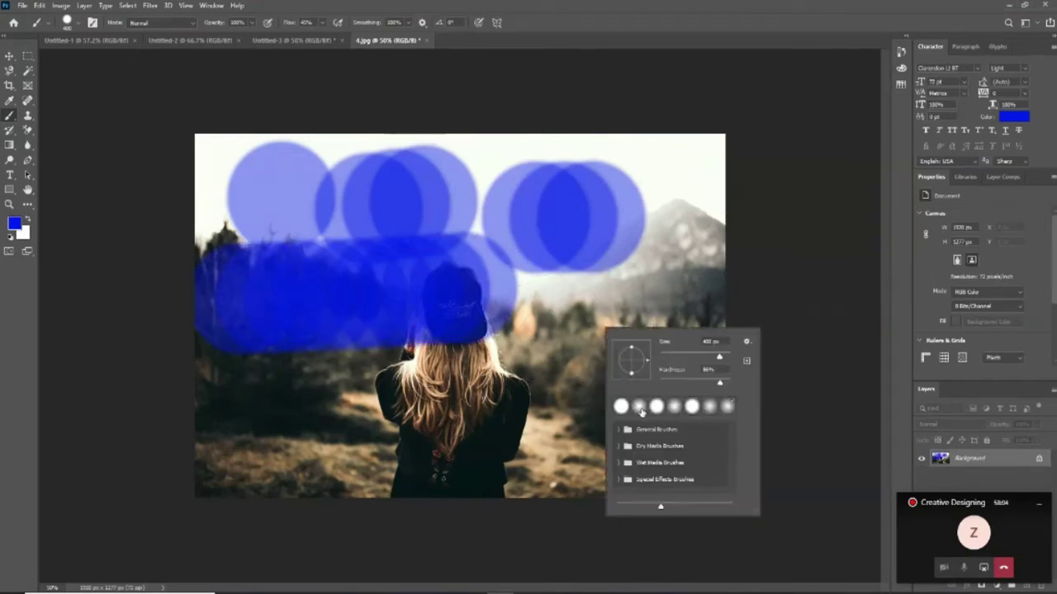
pyautogui.moveTo(443, 373)
pyautogui.mouseDown()
pyautogui.moveTo(608, 377)
pyautogui.moveTo(715, 323)
pyautogui.mouseUp()
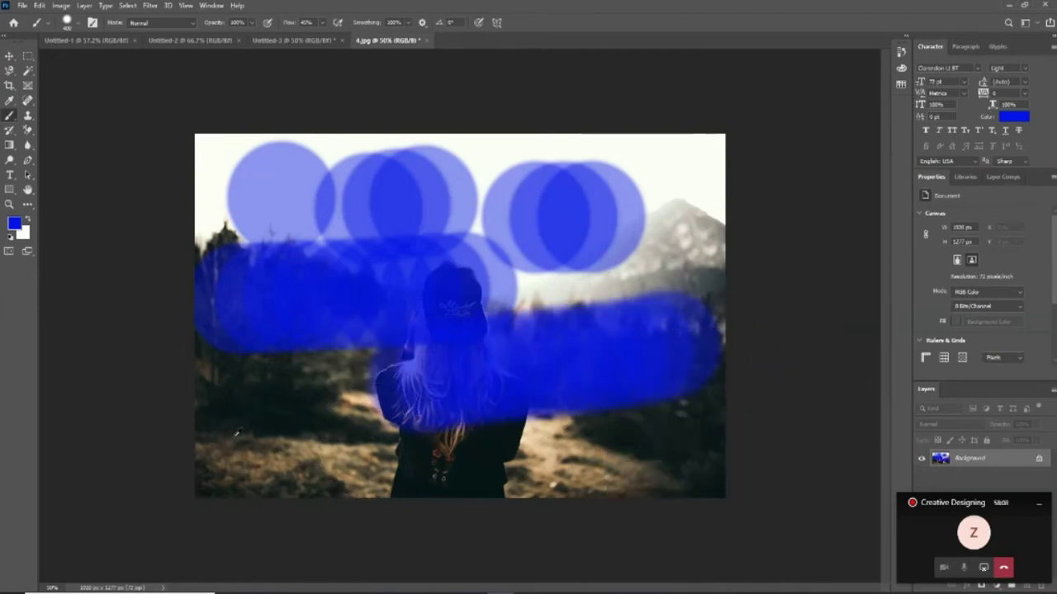
pyautogui.moveTo(252, 401); pyautogui.dragTo(366, 401)
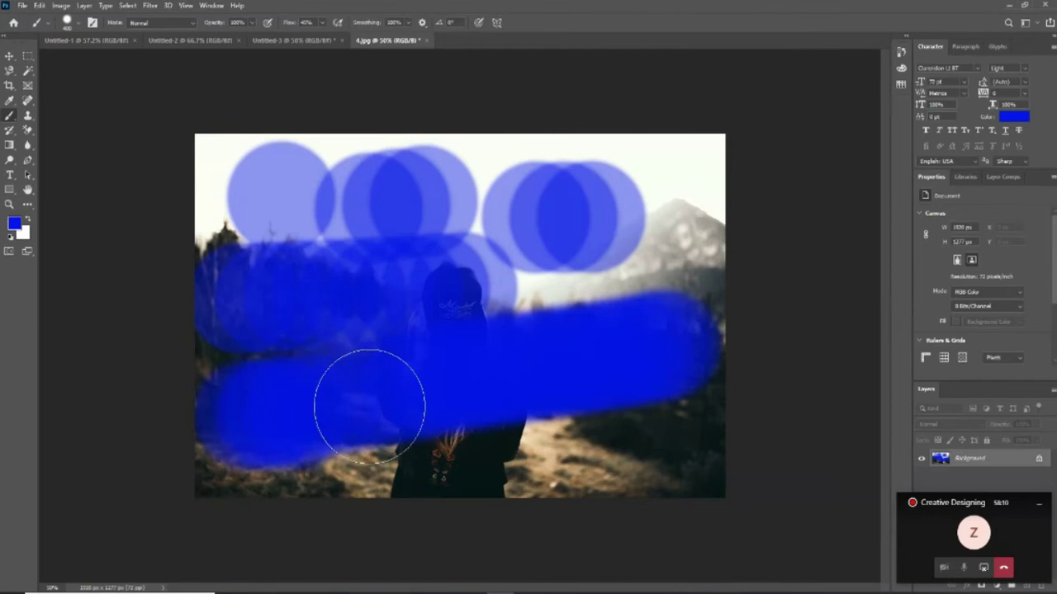
pyautogui.moveTo(687, 173); pyautogui.dragTo(661, 281)
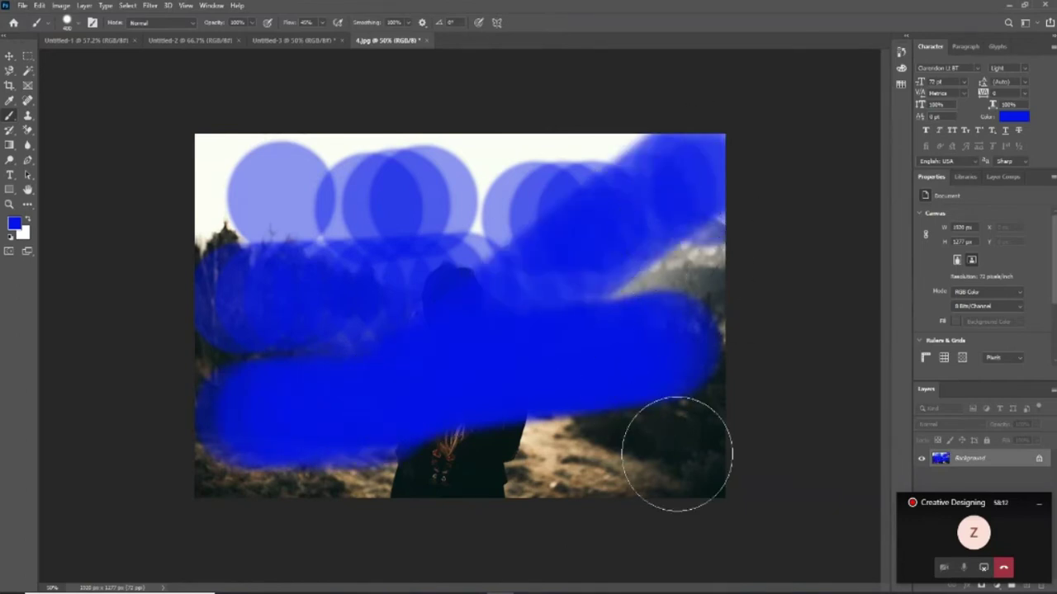
pyautogui.moveTo(701, 455); pyautogui.dragTo(703, 459)
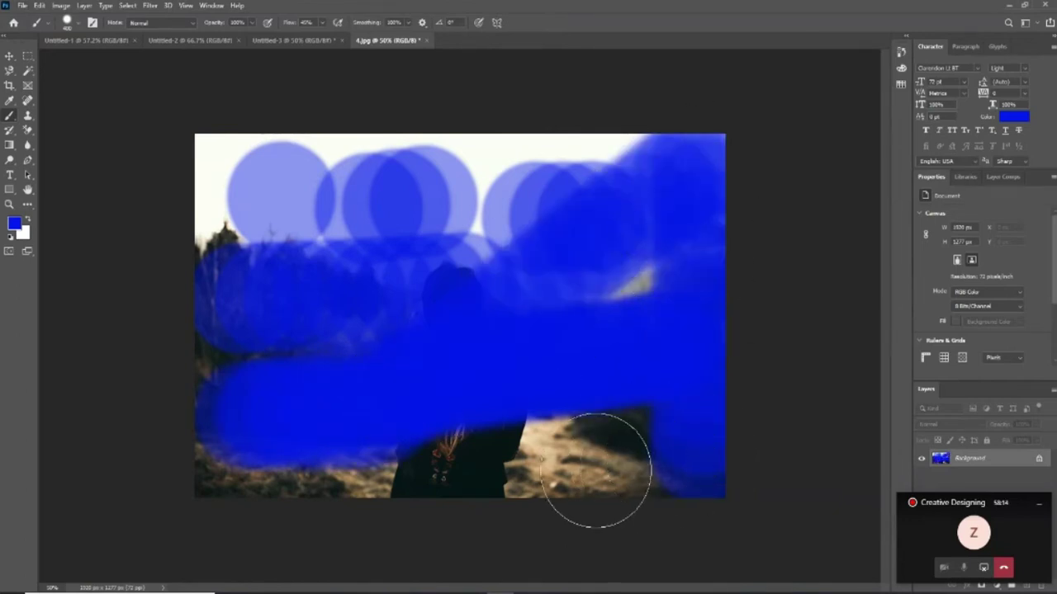
pyautogui.moveTo(621, 457); pyautogui.dragTo(166, 474)
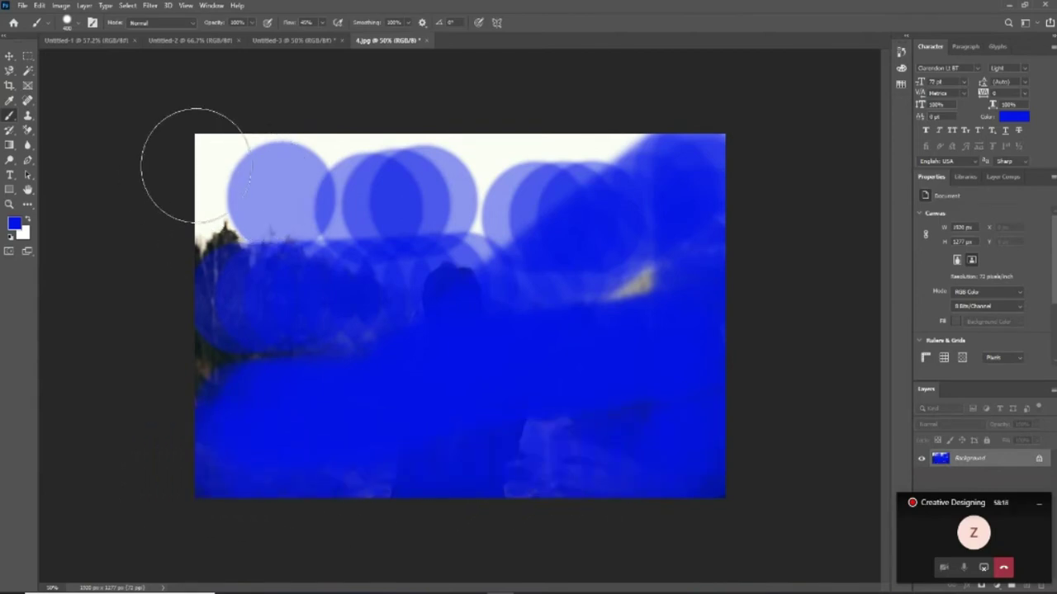
# Cover the top circles, middle white band and remaining light patches in blue, then undo the last stroke.
pyautogui.moveTo(195, 170); pyautogui.dragTo(388, 218)
pyautogui.moveTo(684, 160); pyautogui.dragTo(325, 177)
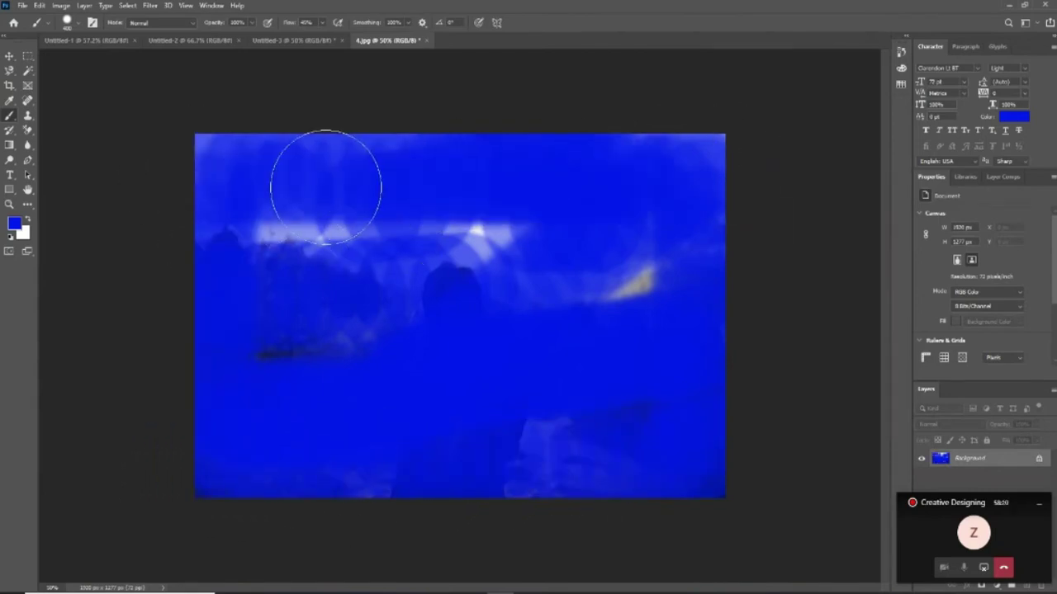
pyautogui.moveTo(266, 266); pyautogui.dragTo(594, 260)
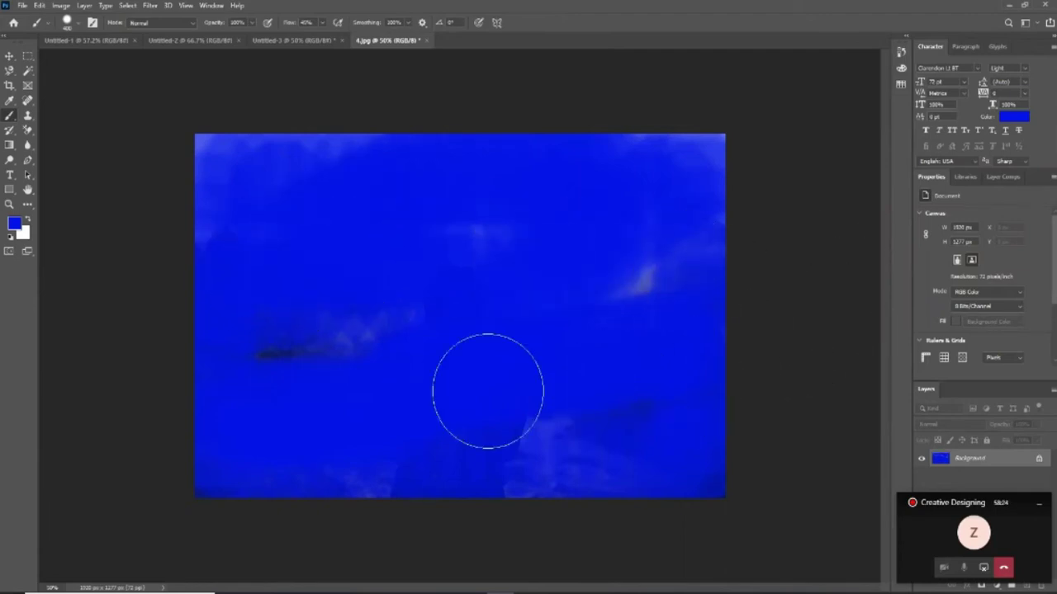
pyautogui.moveTo(269, 368); pyautogui.dragTo(814, 256)
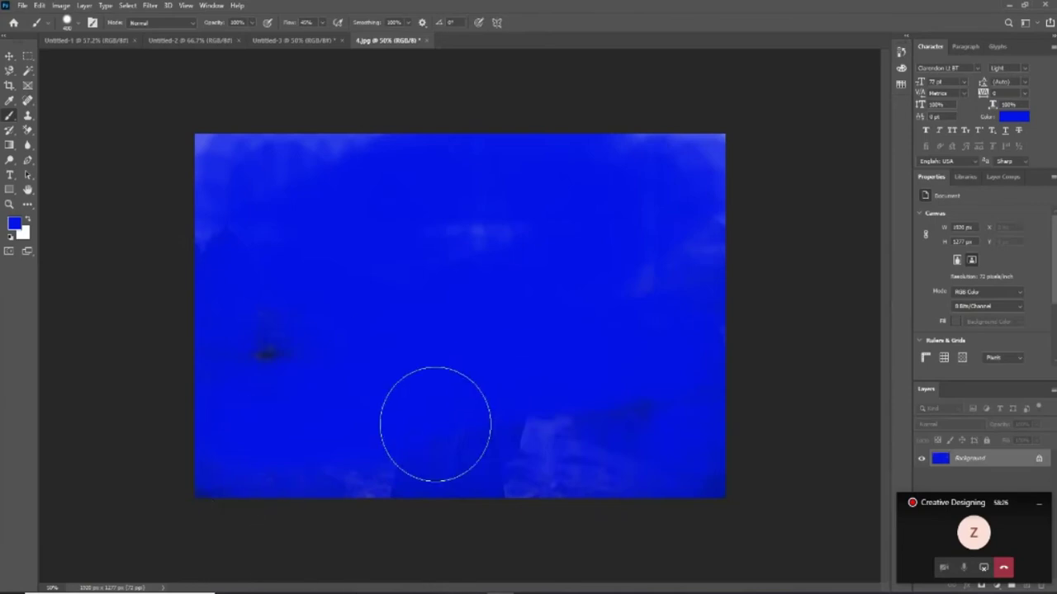
pyautogui.hotkey('ctrl', 'z')
pyautogui.hotkey('ctrl', 'z')
# Undo the remaining blue strokes and select Kyle's Ultimate Pastel Palooza from Dry Media Brushes.
pyautogui.hotkey('ctrl', 'z')
pyautogui.hotkey('ctrl', 'z')
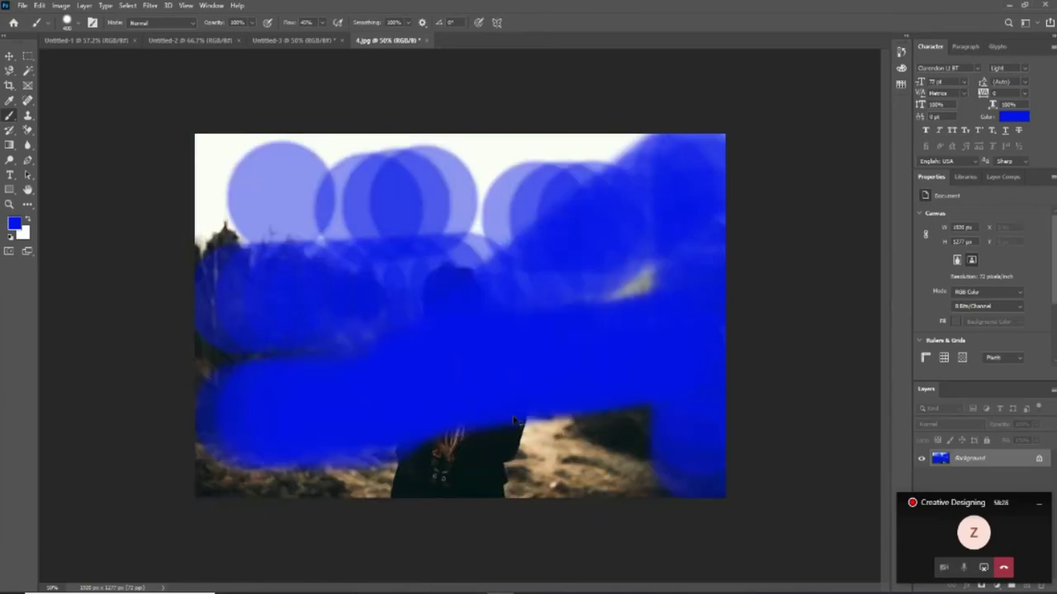
pyautogui.hotkey('ctrl', 'z')
pyautogui.hotkey('ctrl', 'z')
pyautogui.hotkey('ctrl', 'z')
pyautogui.hotkey('ctrl', 'z')
pyautogui.hotkey('ctrl', 'z')
pyautogui.hotkey('ctrl', 'z')
pyautogui.hotkey('ctrl', 'z')
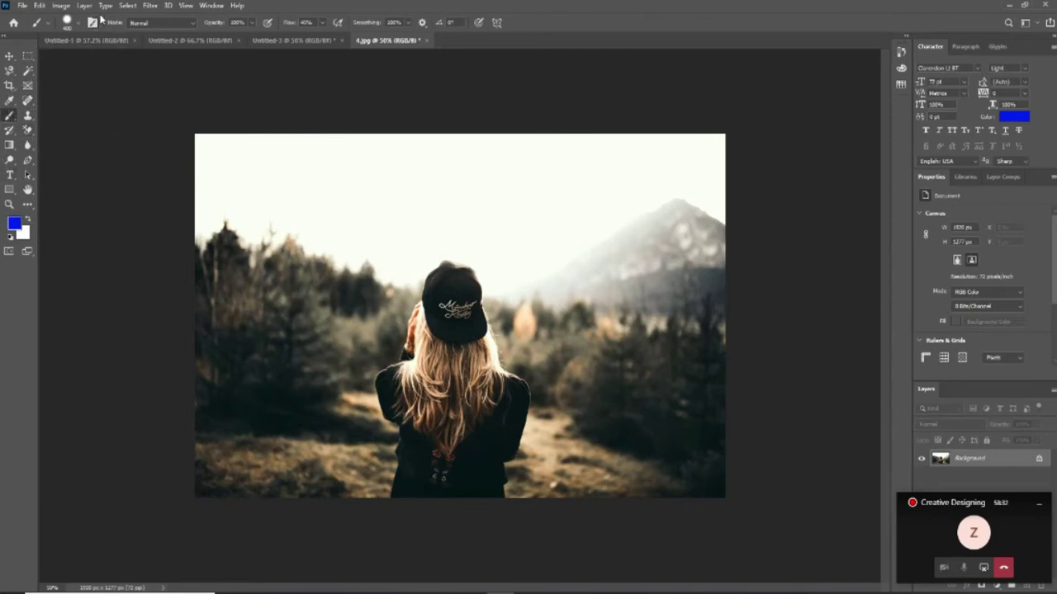
pyautogui.click(75, 25)
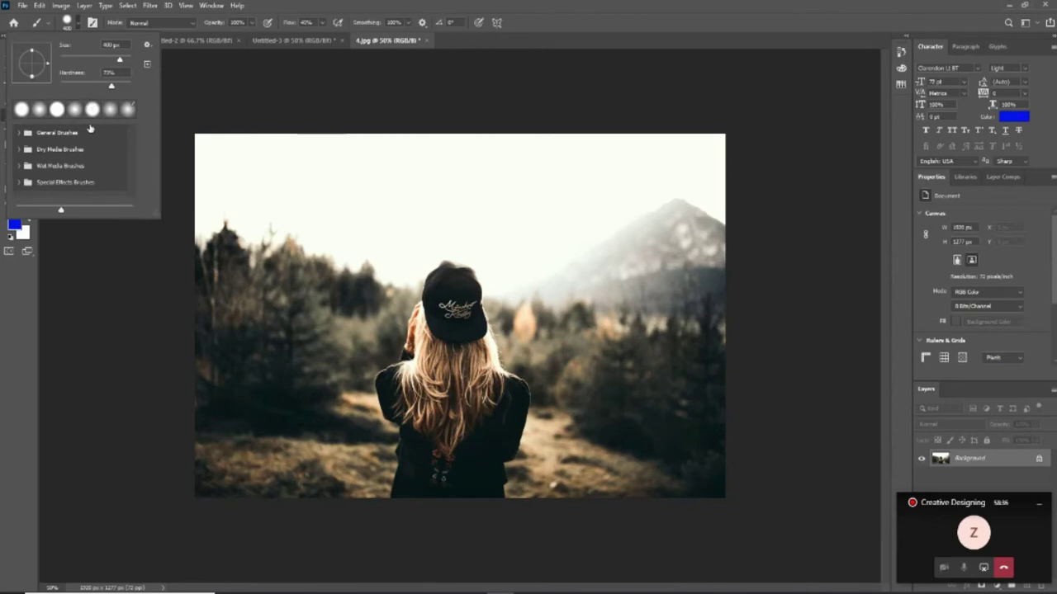
pyautogui.click(19, 151)
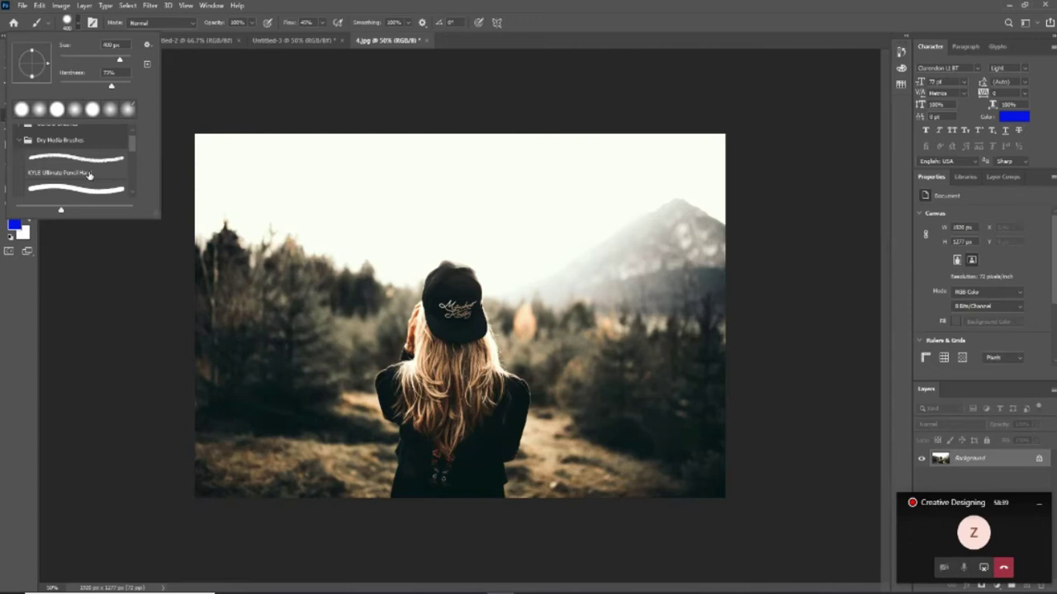
pyautogui.click(89, 175)
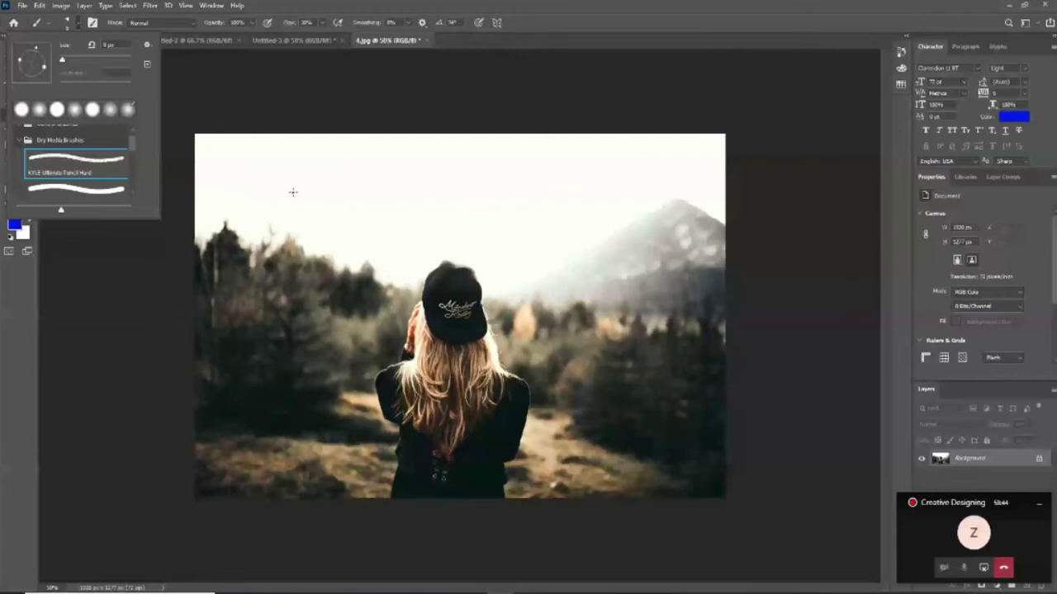
pyautogui.click(82, 182)
pyautogui.scroll(-1, 131, 163)
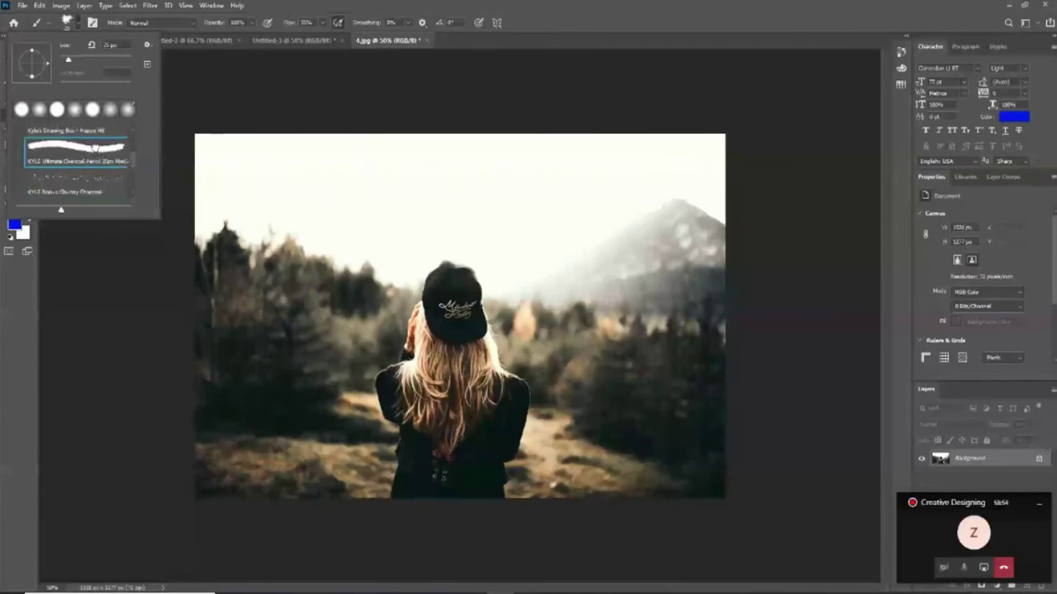
pyautogui.scroll(-1, 121, 156)
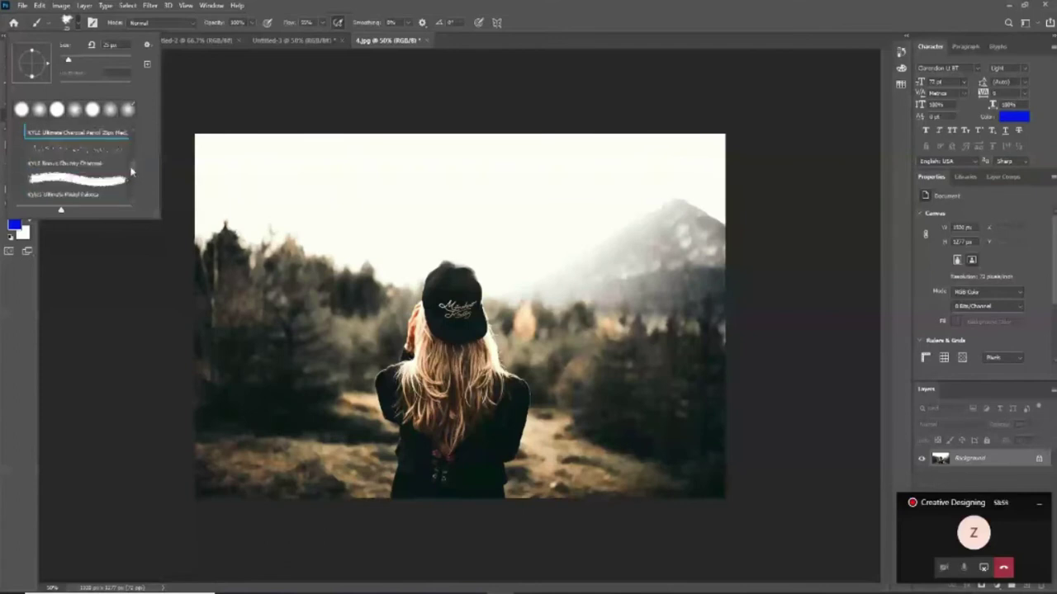
pyautogui.click(77, 175)
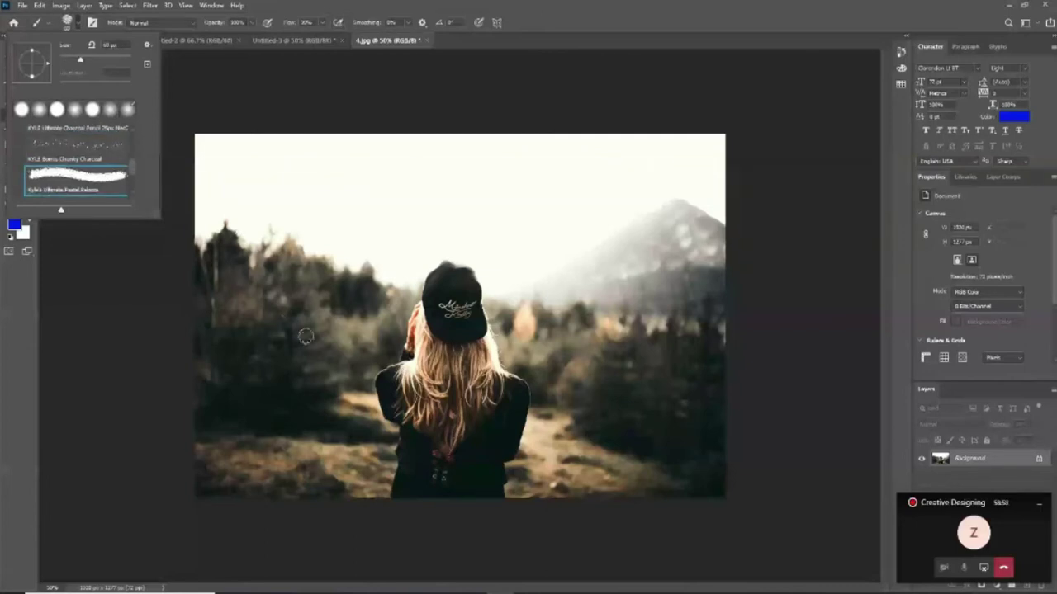
# Set the foreground colour to white and enlarge the splatter brush tip.
pyautogui.press('Return')
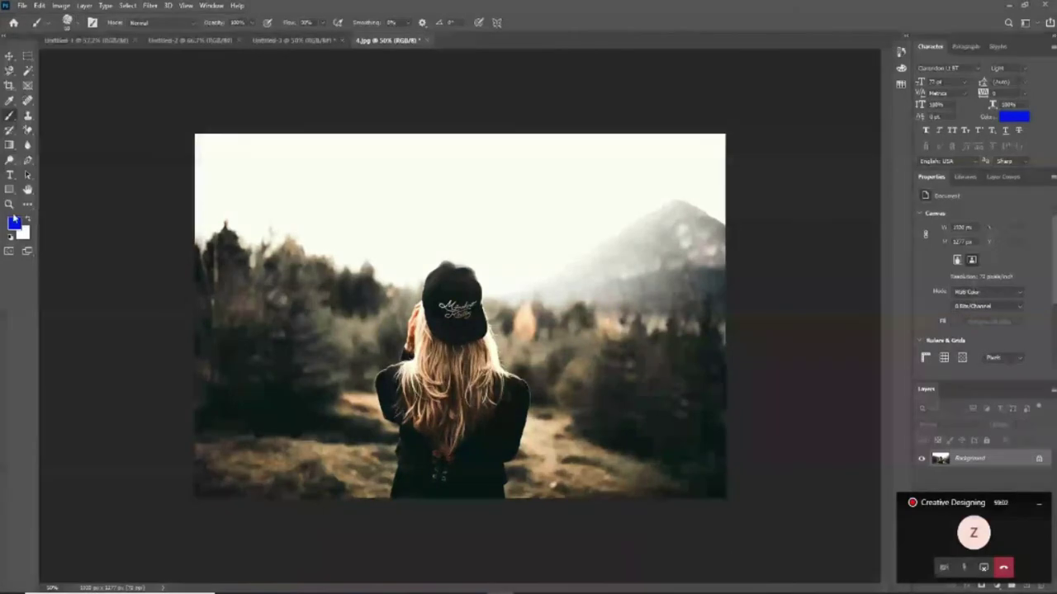
pyautogui.click(14, 223)
pyautogui.click(756, 142)
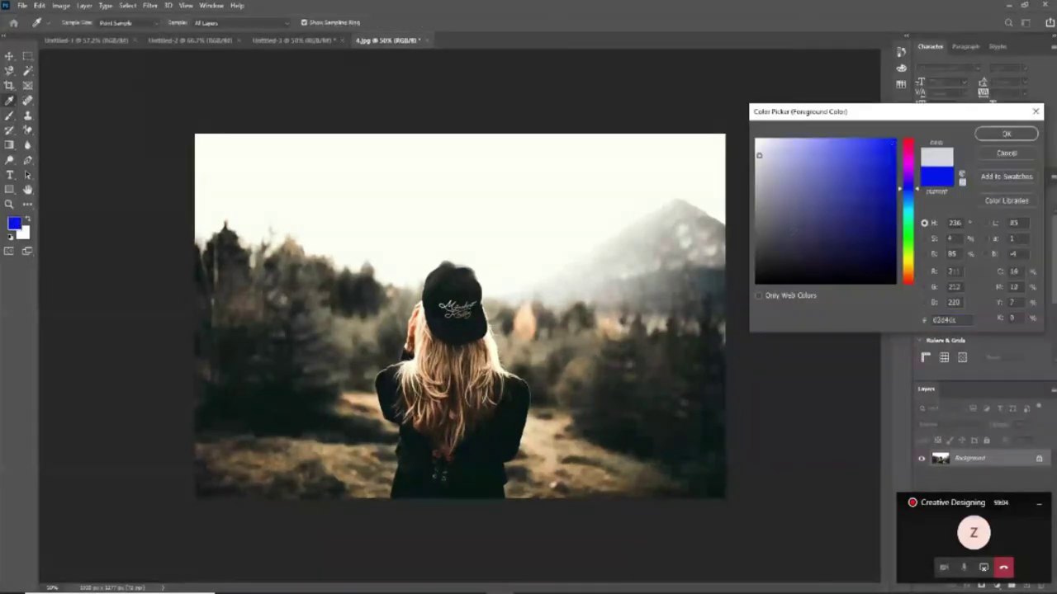
pyautogui.click(1007, 134)
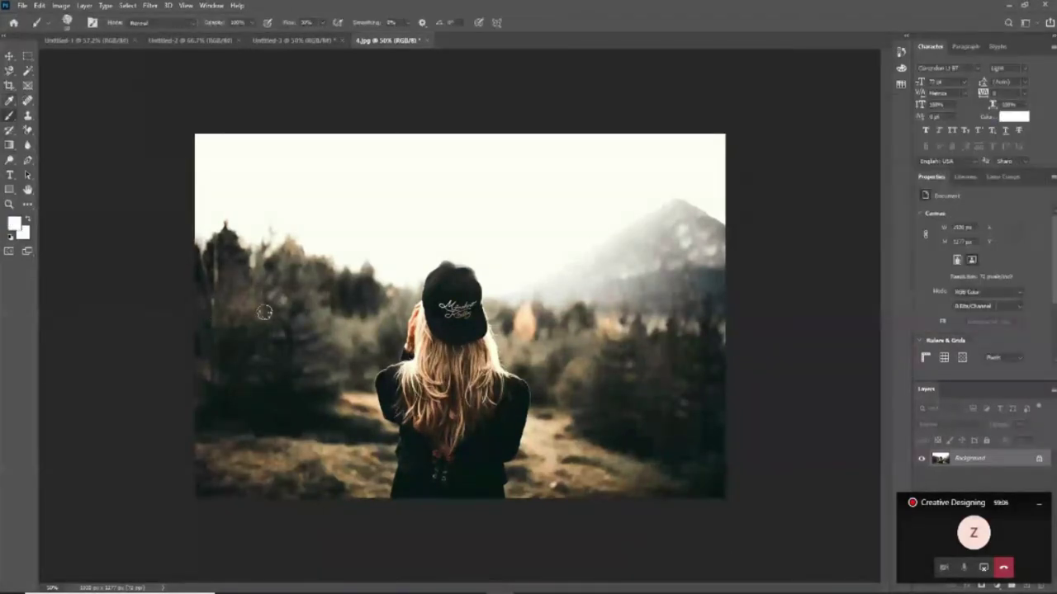
pyautogui.press(']')
pyautogui.press(']')
pyautogui.press(']')
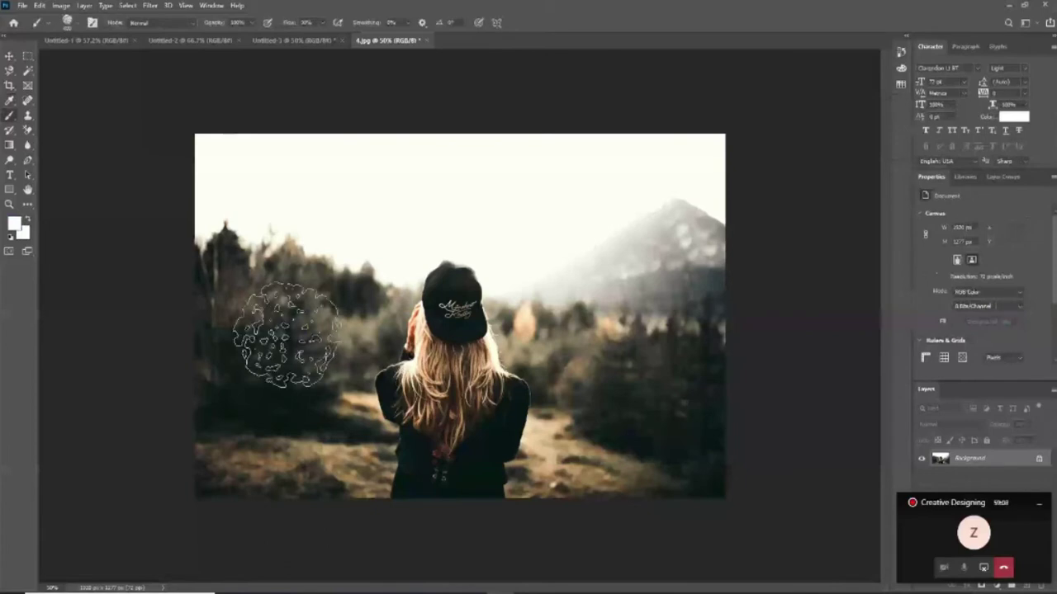
# Stamp white splatter marks on the trees on both sides and across the mountain top.
pyautogui.click(269, 332)
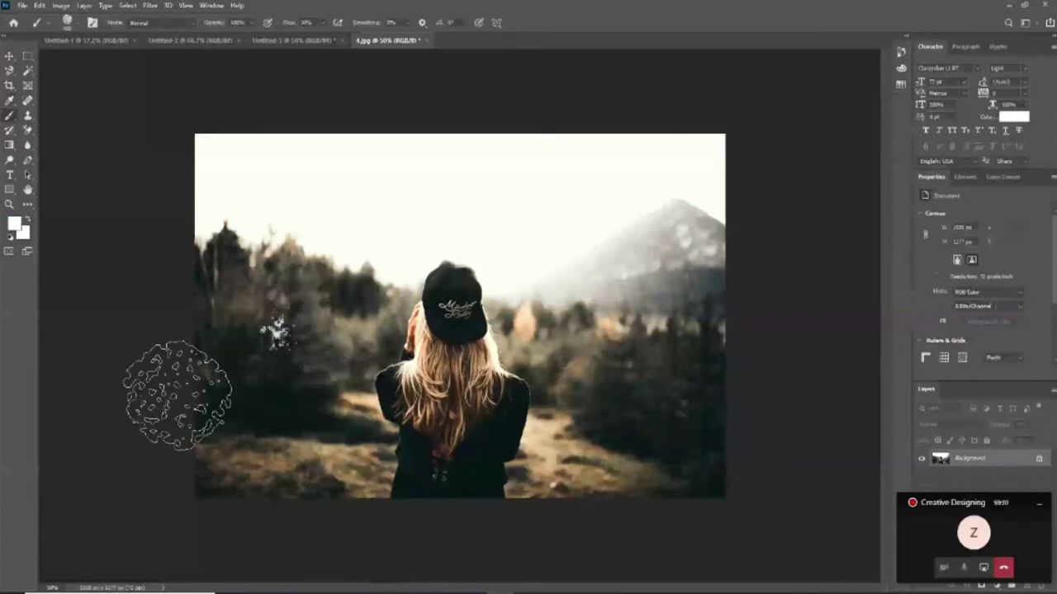
pyautogui.hotkey('ctrl', '+')
pyautogui.hotkey('ctrl', '+')
pyautogui.hotkey('ctrl', '+')
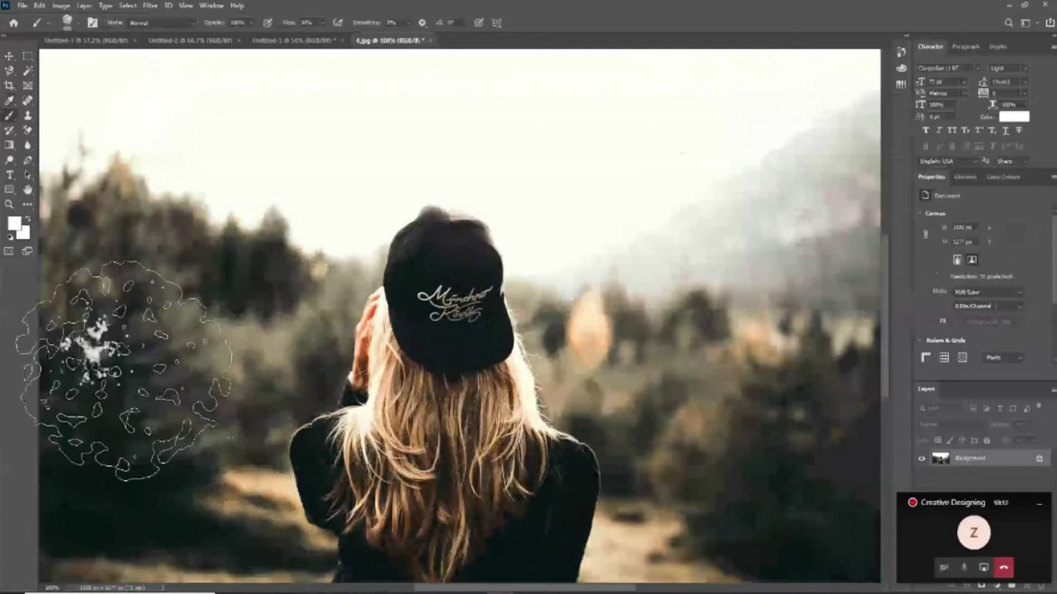
pyautogui.click(708, 378)
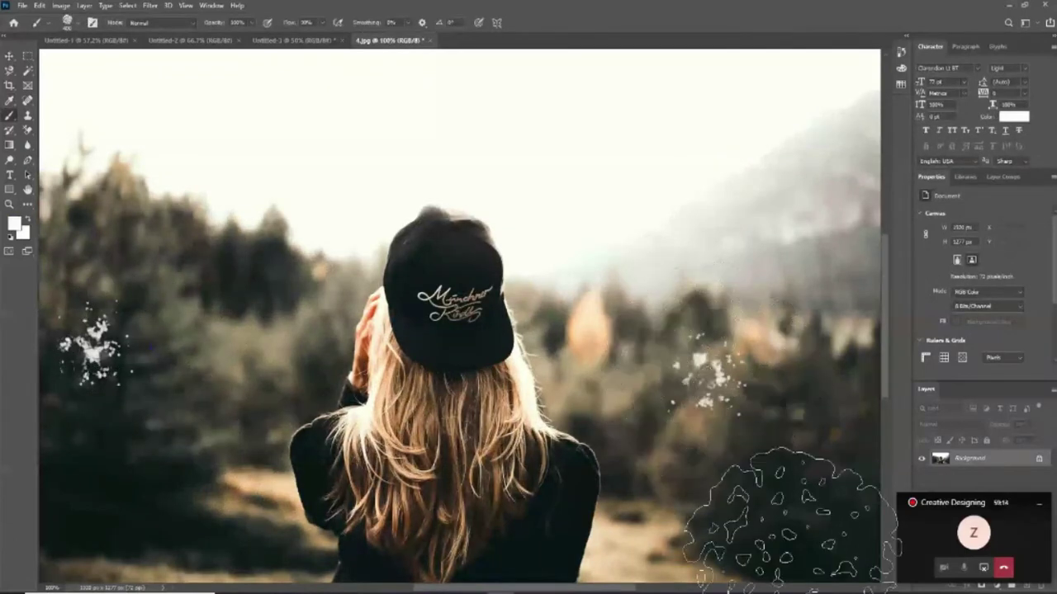
pyautogui.click(239, 285)
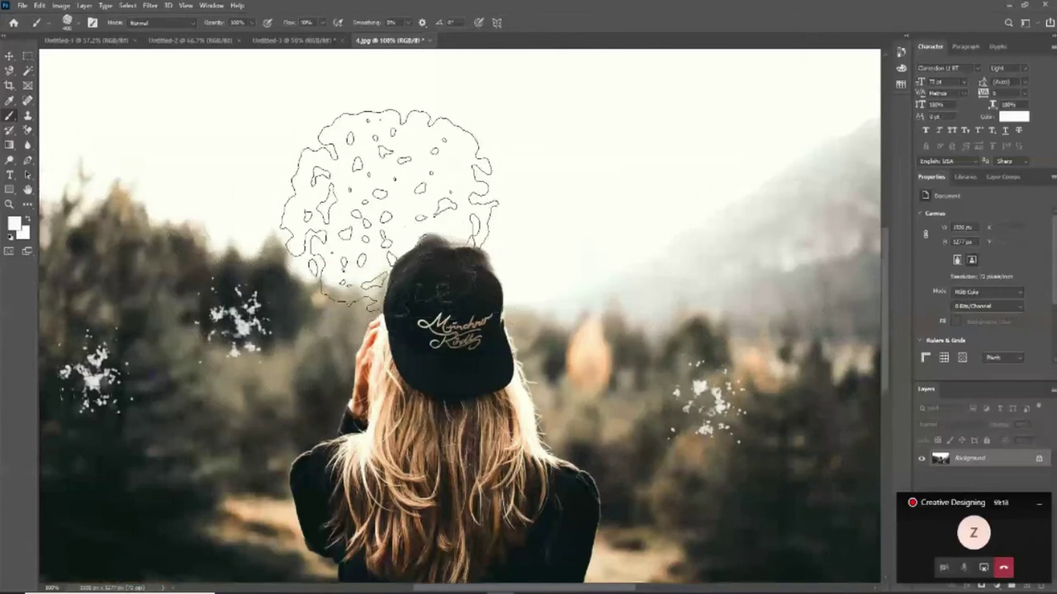
pyautogui.scroll(2, 568, 227)
pyautogui.hotkey('ctrl', '-')
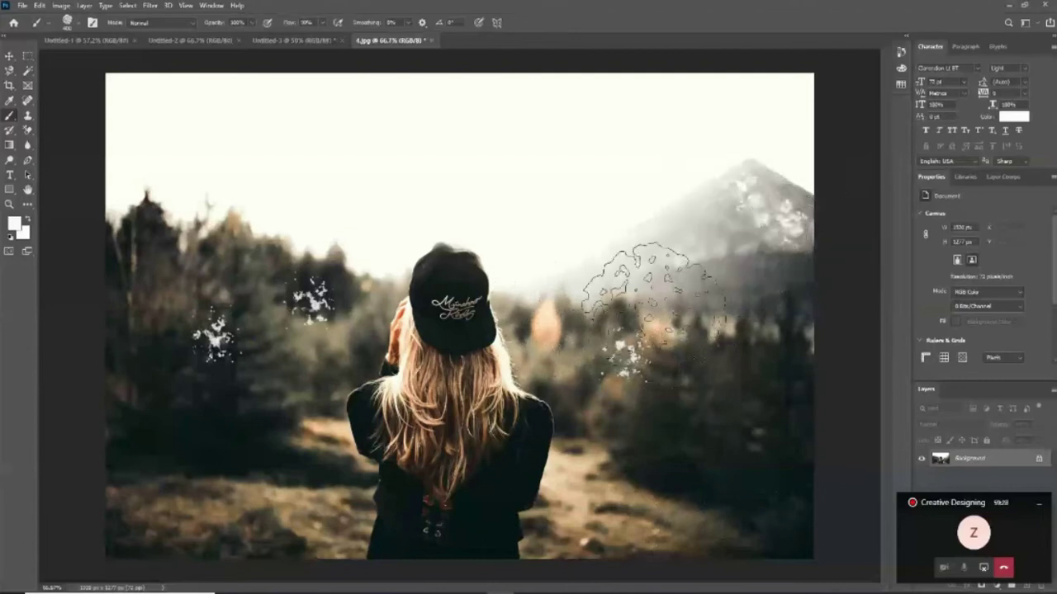
pyautogui.click(748, 217)
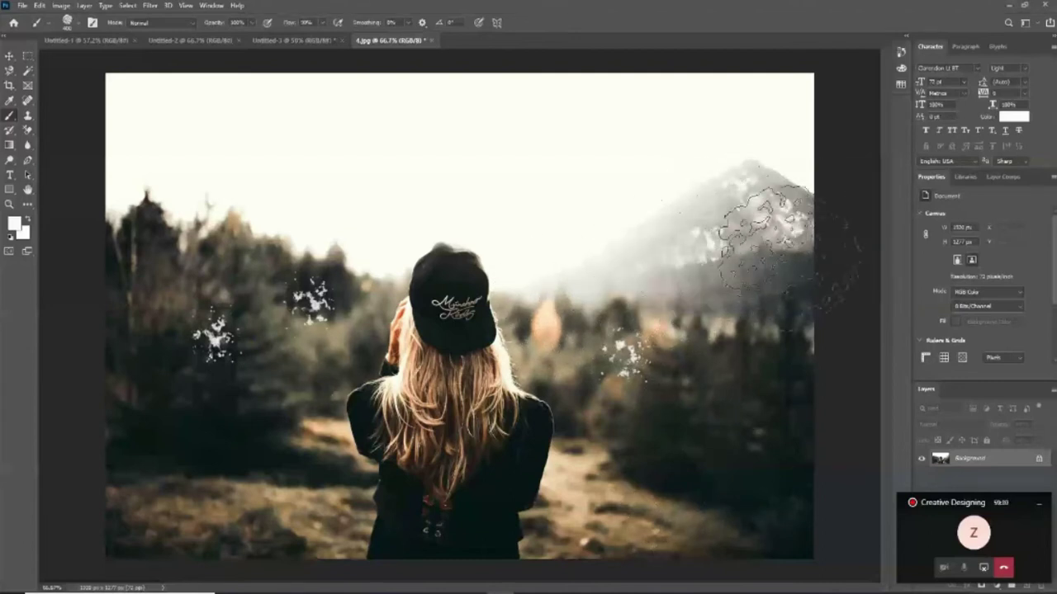
pyautogui.click(67, 22)
pyautogui.scroll(-1, 85, 180)
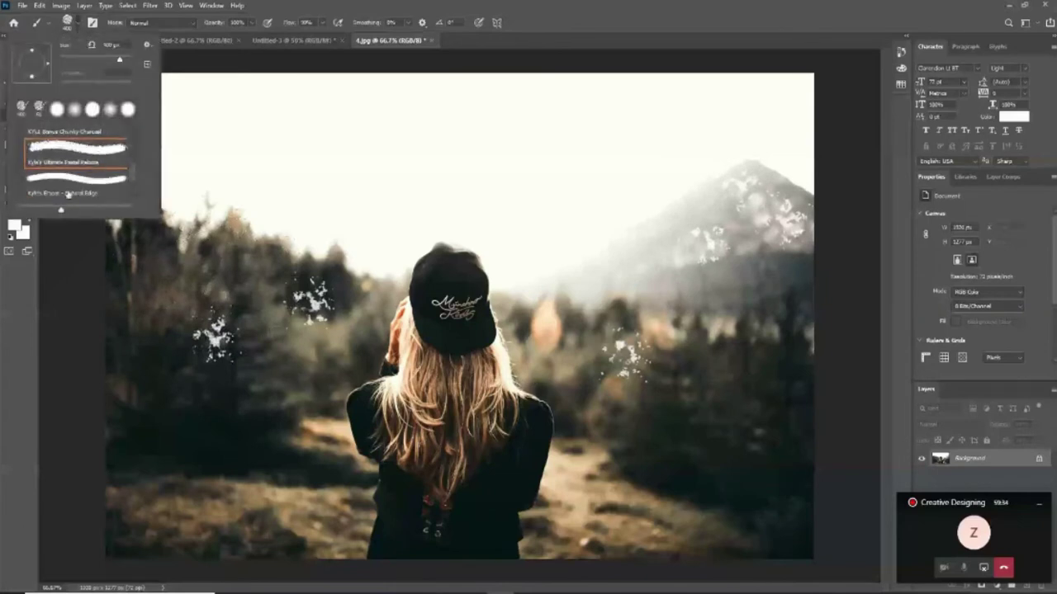
# Select Kyle's Eraser - Natural Edge and erase two curved streaks into the right-hand trees.
pyautogui.click(76, 176)
pyautogui.click(271, 382)
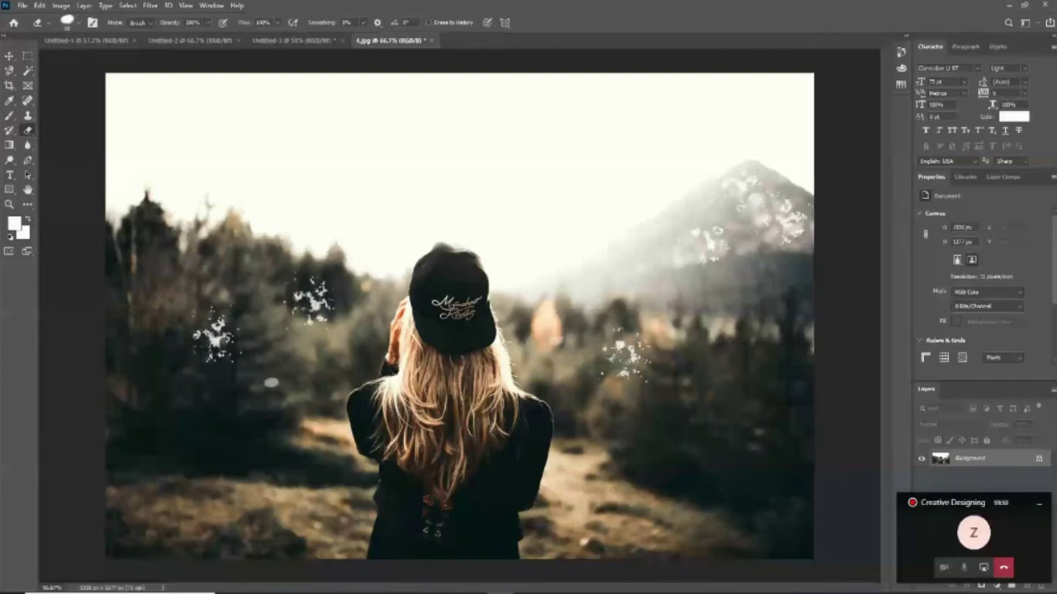
pyautogui.moveTo(678, 305); pyautogui.dragTo(710, 357)
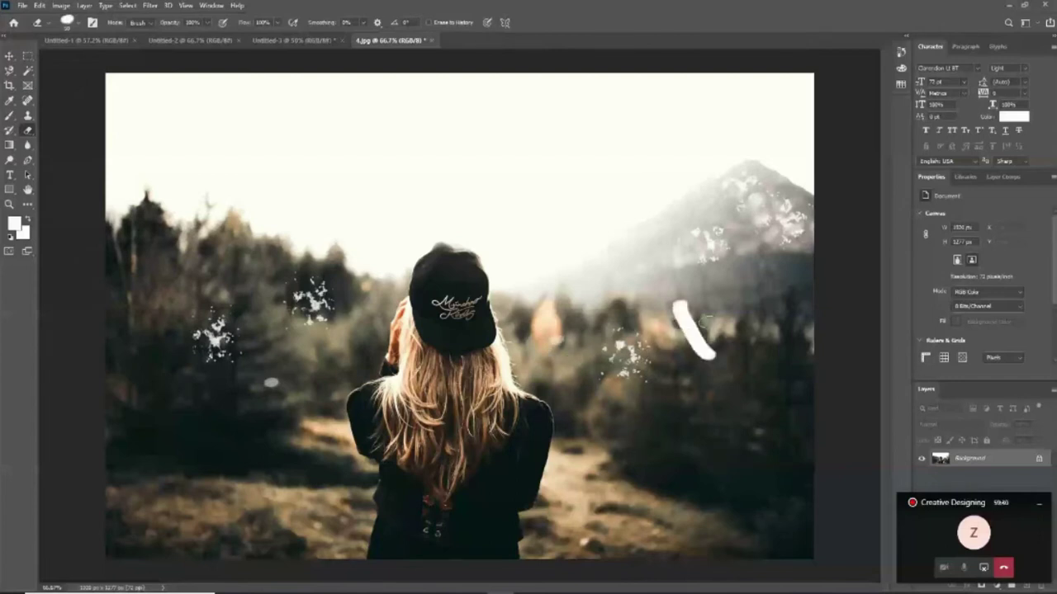
pyautogui.moveTo(727, 285); pyautogui.dragTo(796, 357)
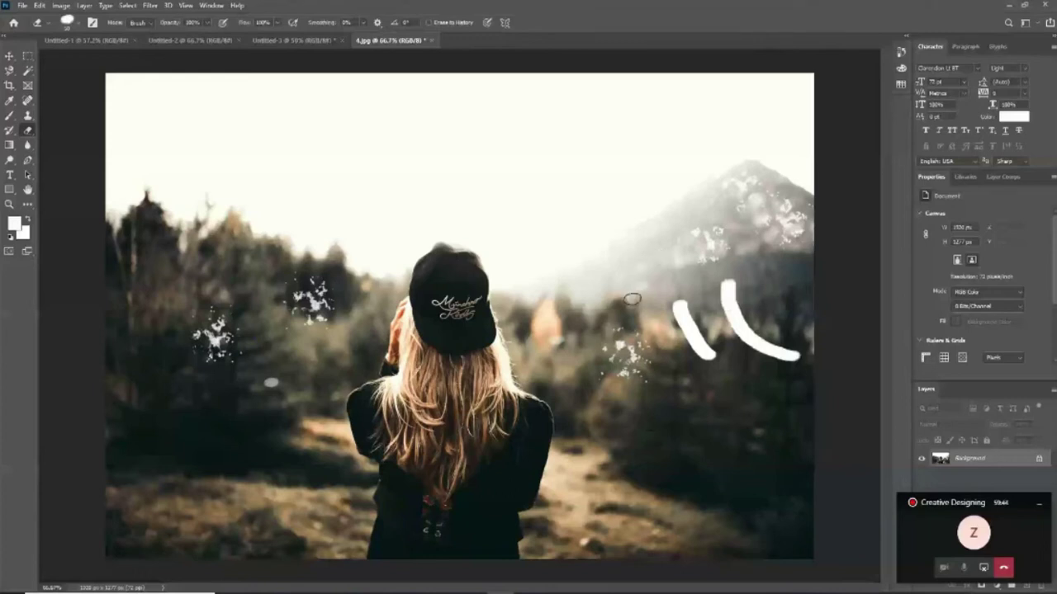
pyautogui.click(71, 23)
pyautogui.scroll(-3, 62, 169)
pyautogui.scroll(3, 62, 175)
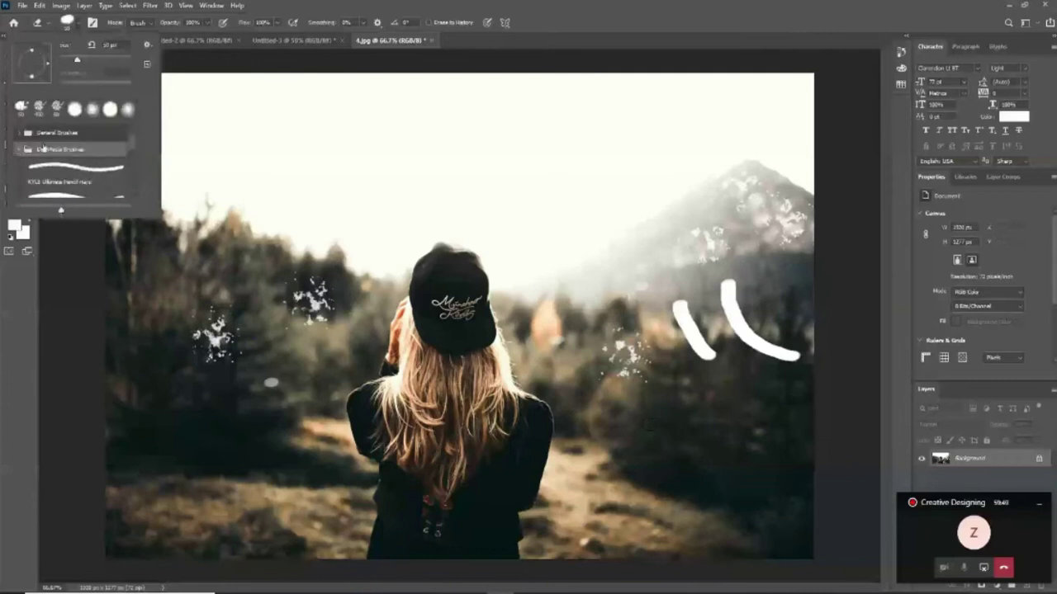
# Choose Kyle's Paintbox Wet Blender 02 from the Wet Media Brushes group.
pyautogui.click(19, 149)
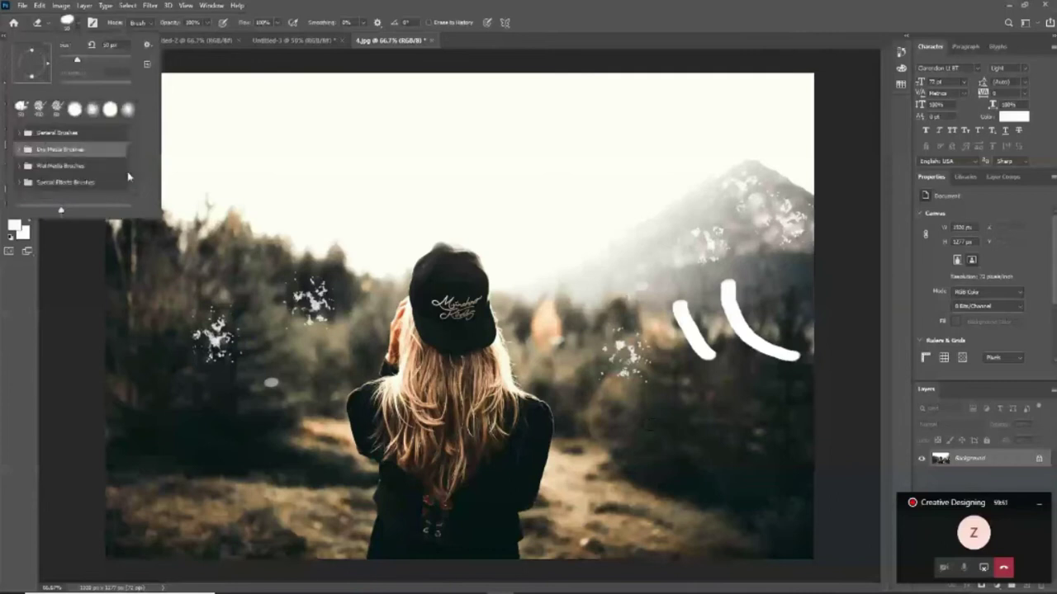
pyautogui.click(19, 166)
pyautogui.scroll(-1, 75, 186)
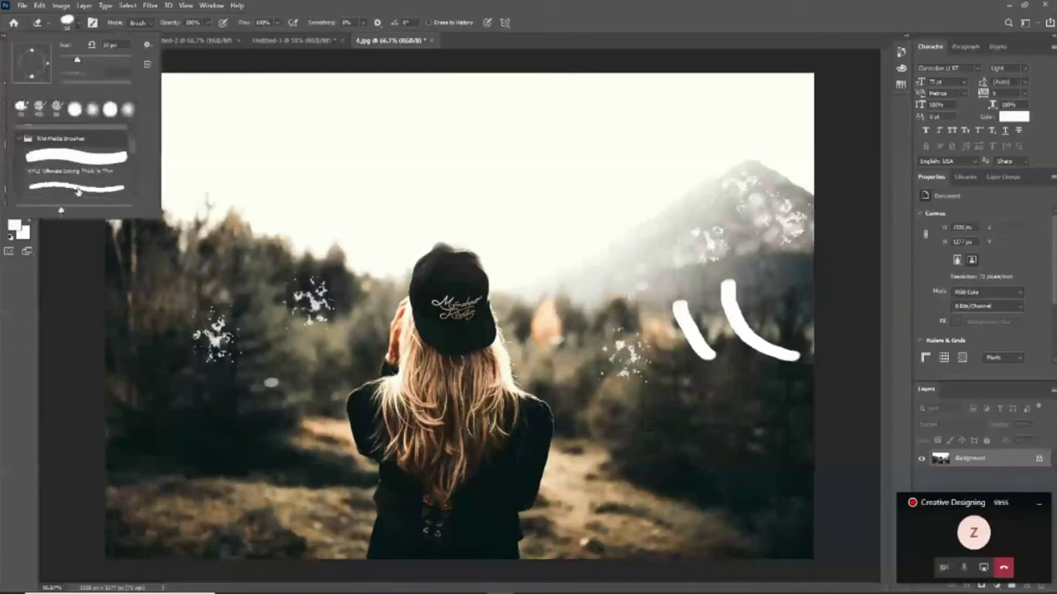
pyautogui.scroll(-2, 77, 181)
pyautogui.scroll(-1, 77, 178)
pyautogui.scroll(-1, 77, 174)
pyautogui.click(76, 171)
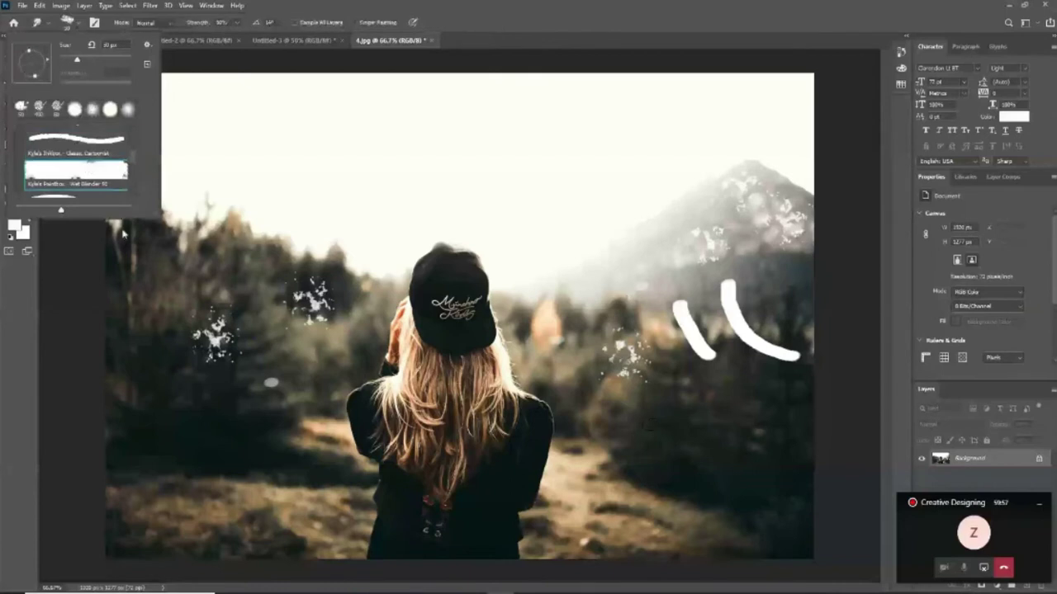
pyautogui.click(216, 455)
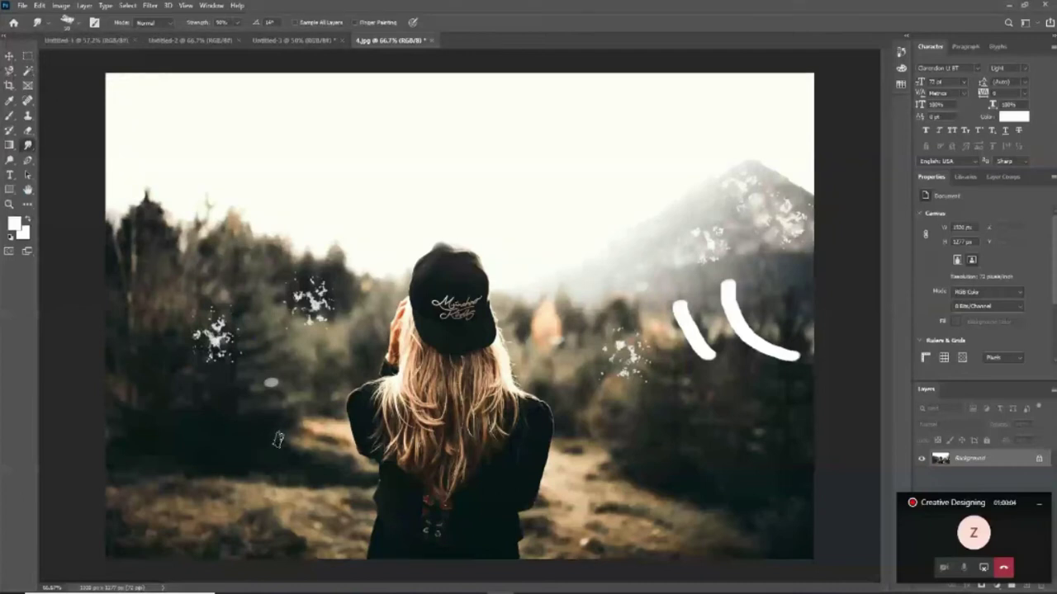
# Smudge the hair, smear the cap into the sky and the head into the left trees.
pyautogui.moveTo(388, 367); pyautogui.dragTo(450, 392)
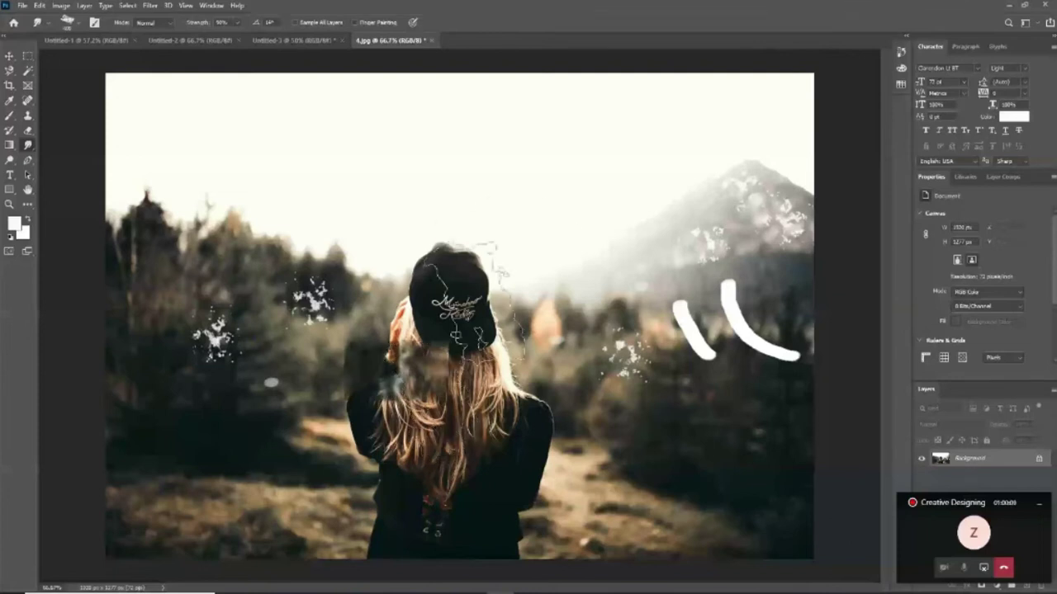
pyautogui.moveTo(479, 299); pyautogui.dragTo(570, 266)
pyautogui.moveTo(377, 255); pyautogui.dragTo(273, 317)
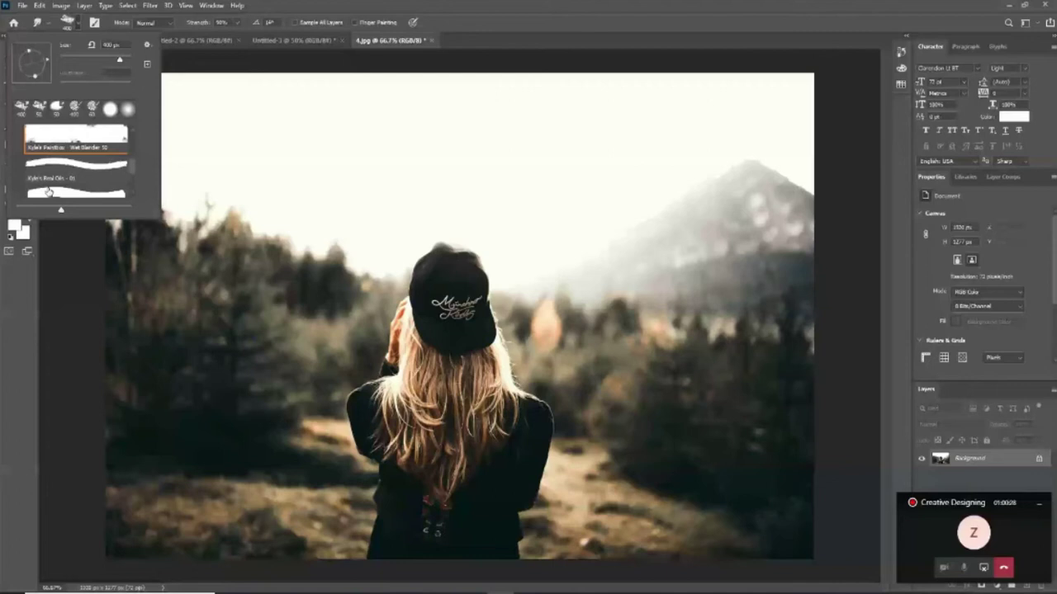
# Pick the leaf-shaped Mixer Brush preset and stamp a test dab on the photo.
pyautogui.scroll(-5, 72, 183)
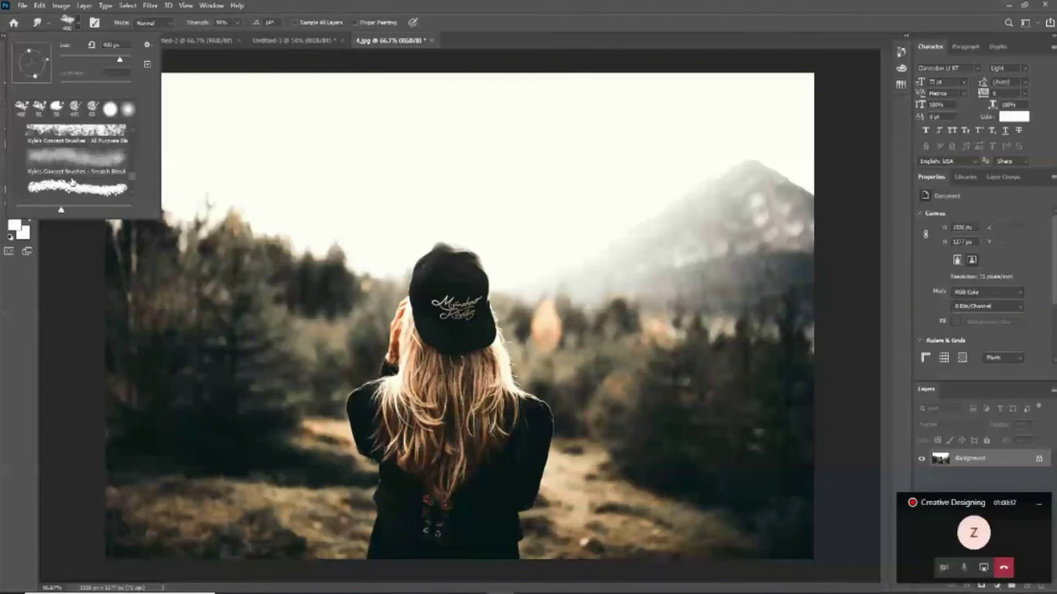
pyautogui.scroll(-2, 73, 184)
pyautogui.scroll(-2, 75, 178)
pyautogui.press('b')
pyautogui.click(229, 340)
pyautogui.click(229, 340)
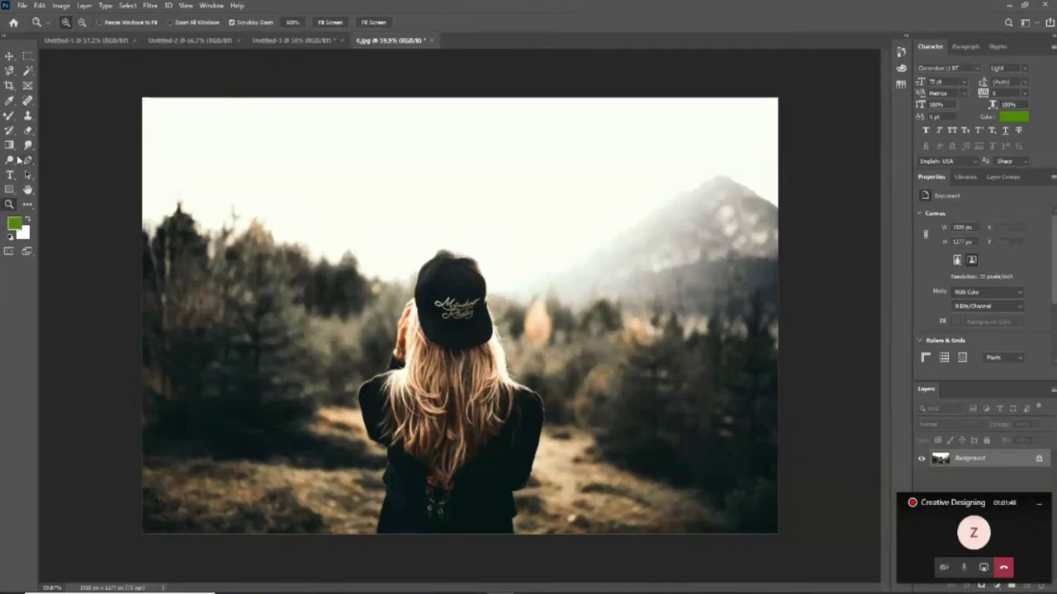
# Switch to the Mixer Brush, try a green stroke across the sky, then undo it.
pyautogui.click(9, 115)
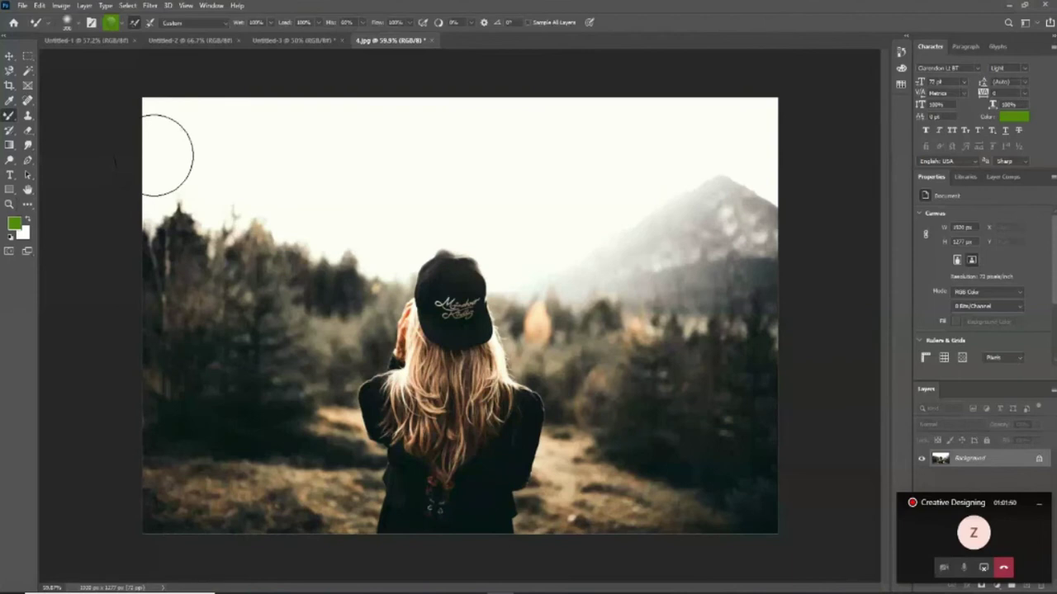
pyautogui.rightClick(309, 244)
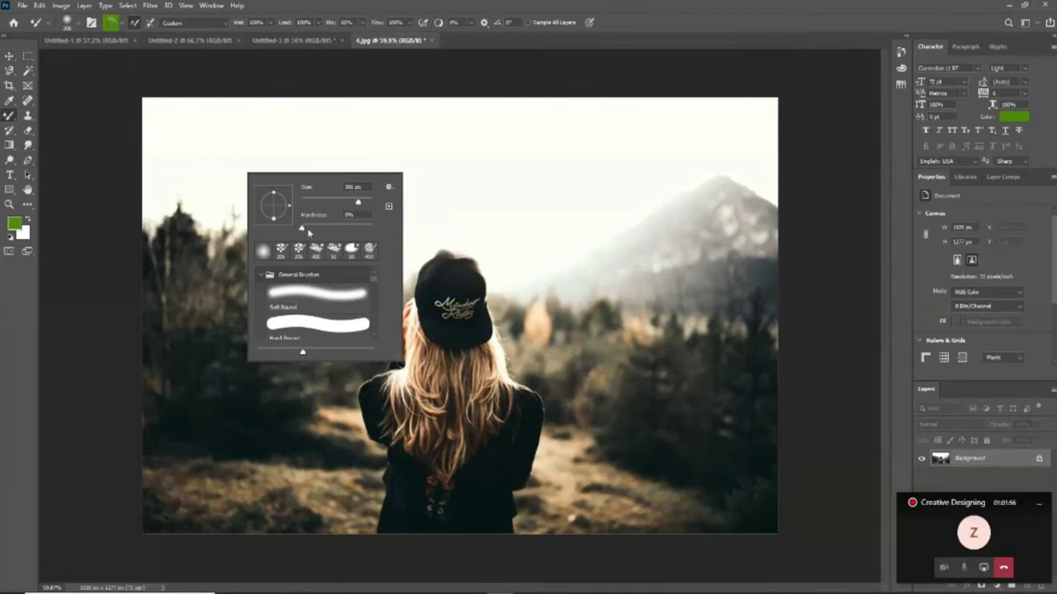
pyautogui.click(490, 189)
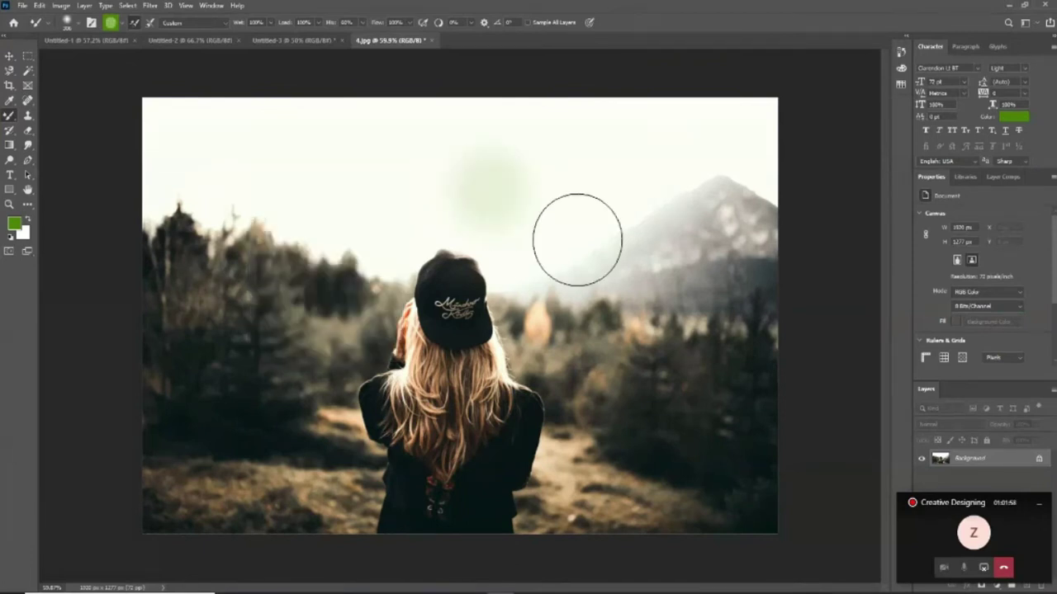
pyautogui.moveTo(296, 205); pyautogui.dragTo(436, 207)
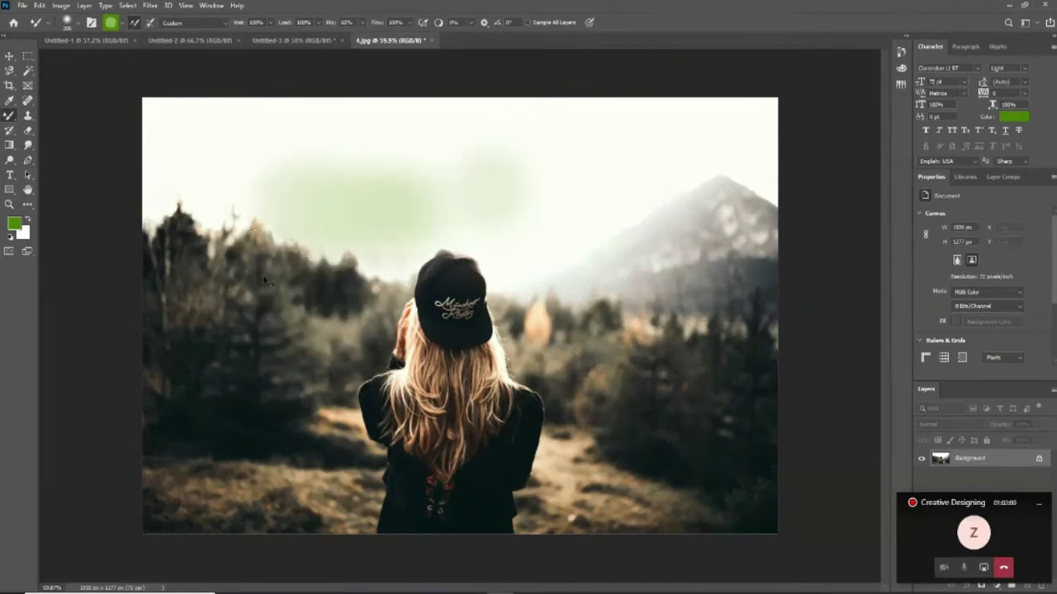
pyautogui.hotkey('ctrl', 'z')
pyautogui.hotkey('ctrl', 'z')
# Set brush hardness to 0% and paint a soft horizontal green stroke across the upper sky.
pyautogui.rightClick(239, 179)
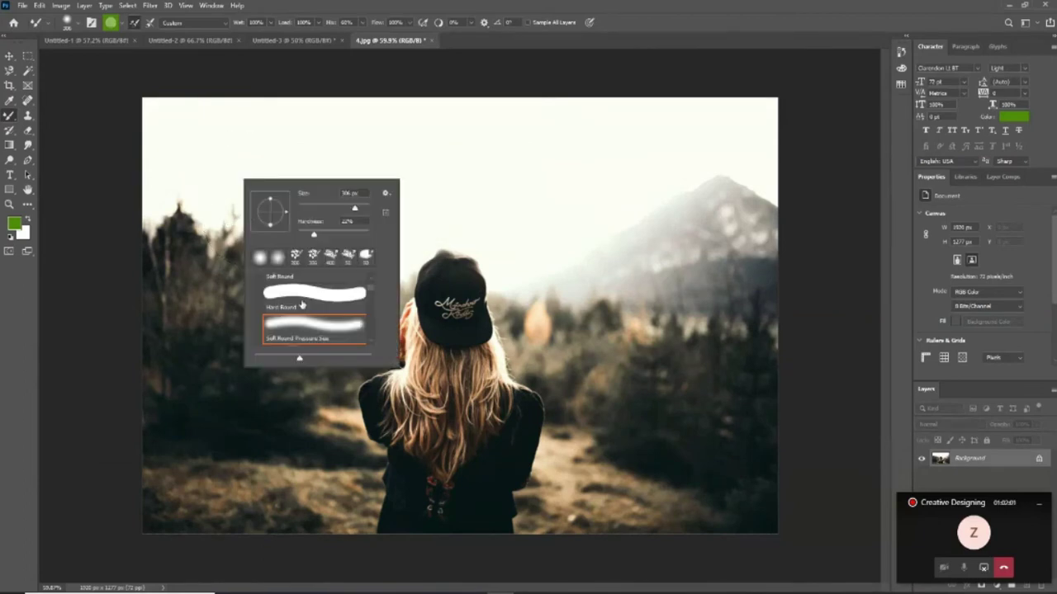
pyautogui.moveTo(315, 237); pyautogui.dragTo(297, 238)
pyautogui.click(466, 185)
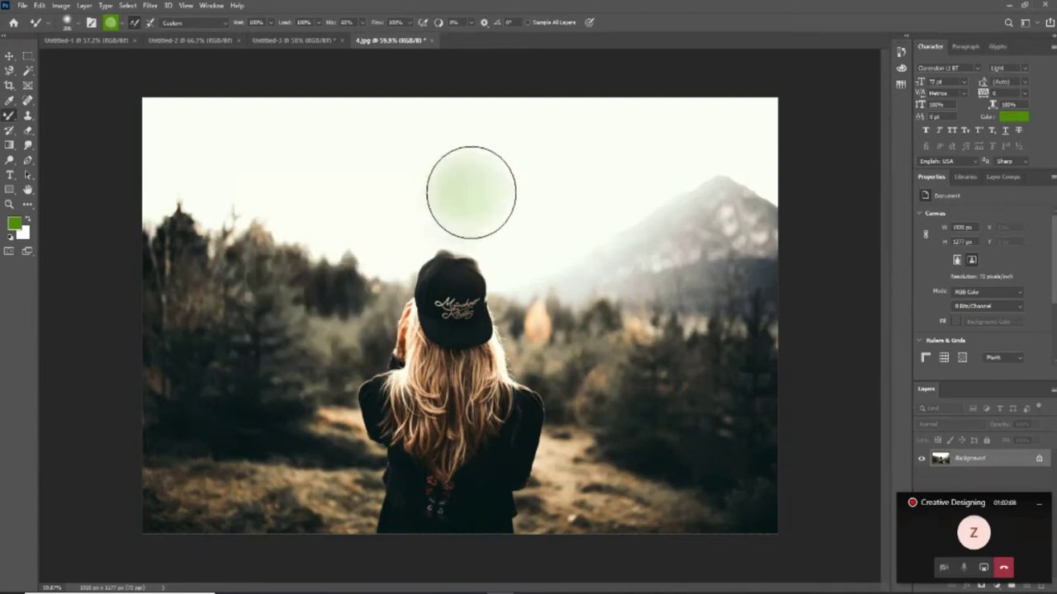
pyautogui.hotkey('ctrl', 'z')
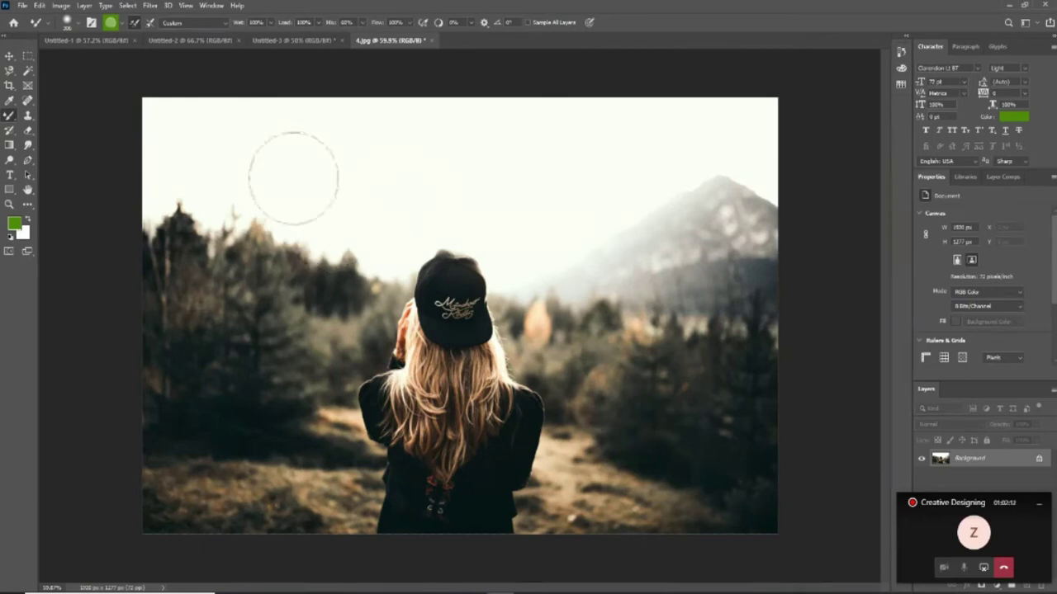
pyautogui.click(202, 146)
pyautogui.moveTo(202, 146); pyautogui.dragTo(574, 145)
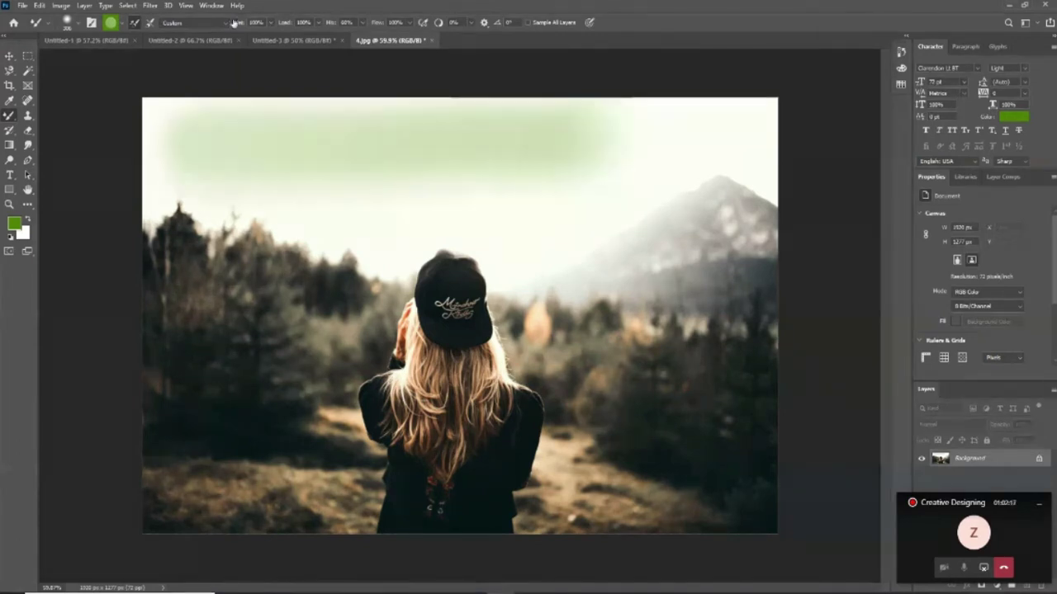
pyautogui.click(174, 22)
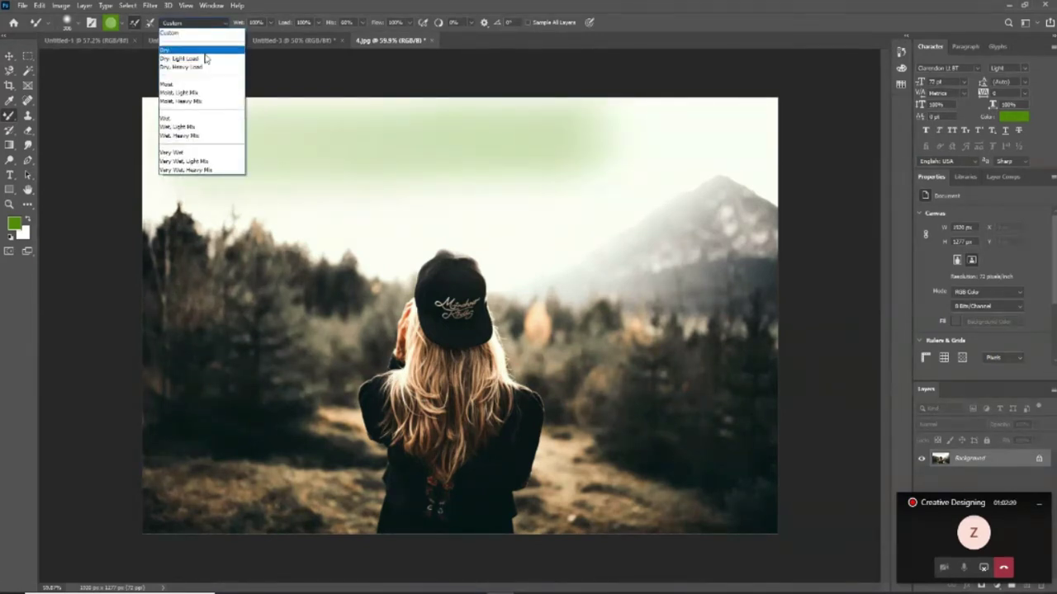
# Browse the General, Wet Media and Special Effects brush folders, then set hardness to 0%.
pyautogui.click(72, 27)
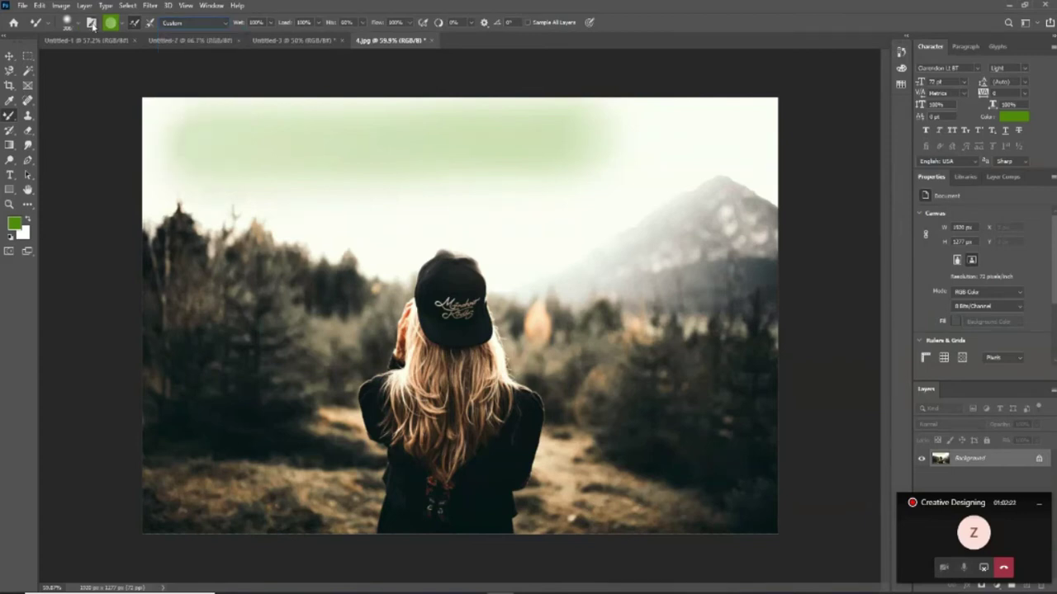
pyautogui.click(74, 30)
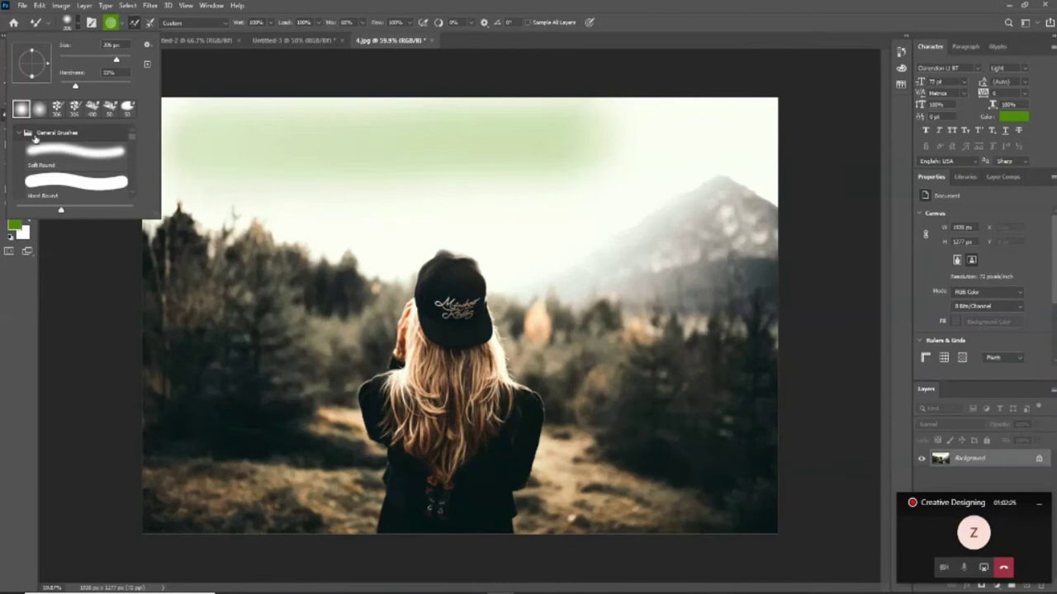
pyautogui.click(21, 133)
pyautogui.click(24, 158)
pyautogui.click(22, 140)
pyautogui.click(18, 130)
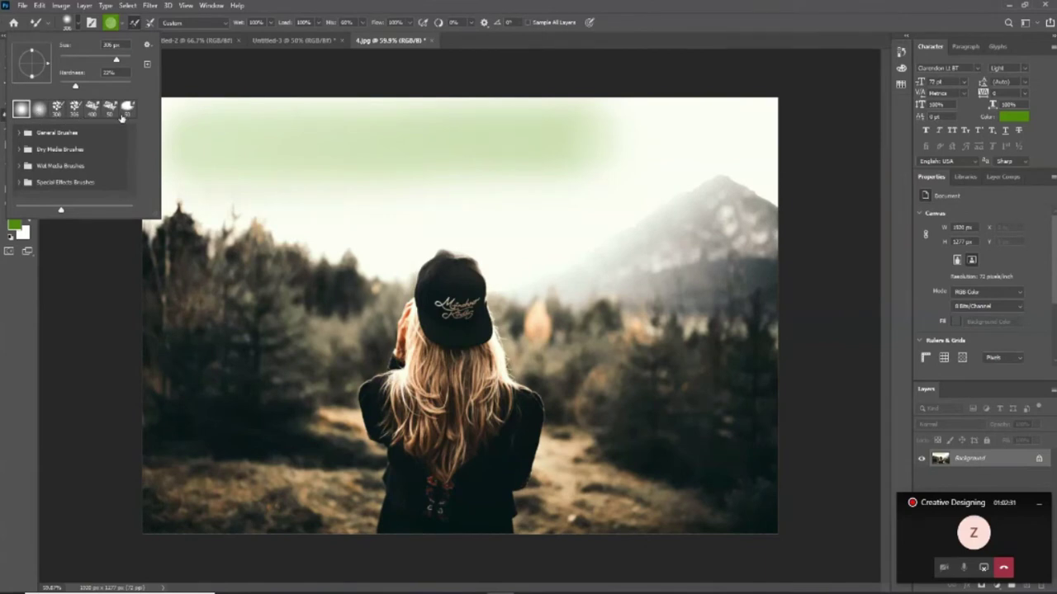
pyautogui.click(41, 113)
pyautogui.click(40, 109)
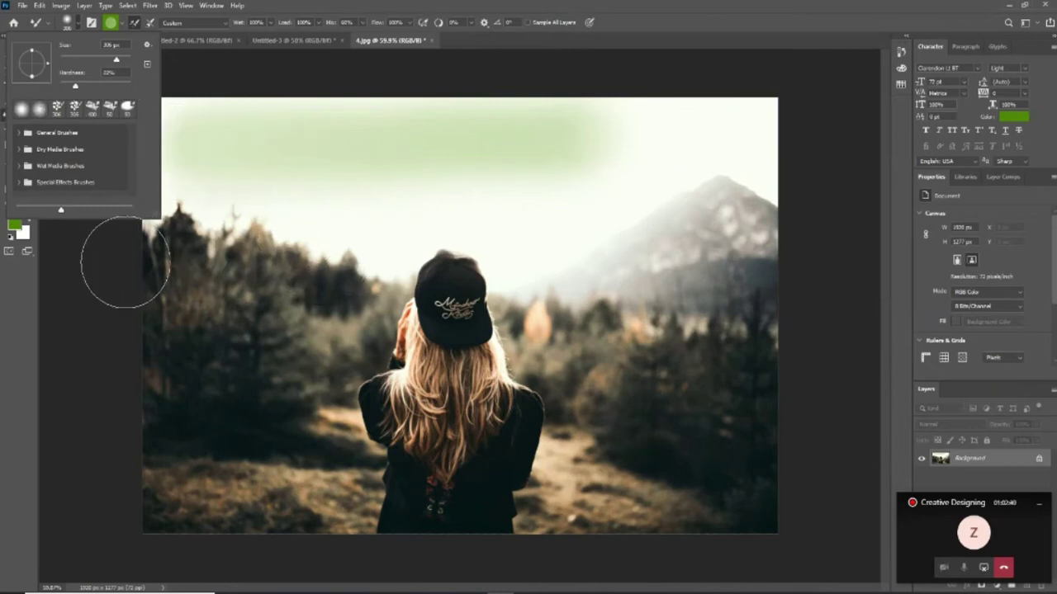
pyautogui.moveTo(75, 88); pyautogui.dragTo(59, 88)
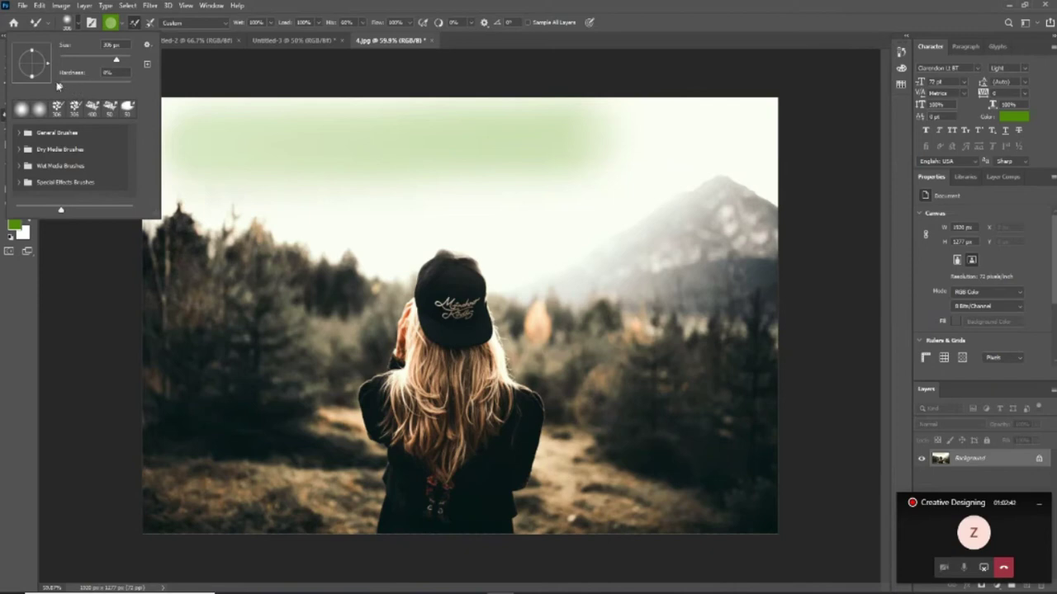
pyautogui.click(312, 185)
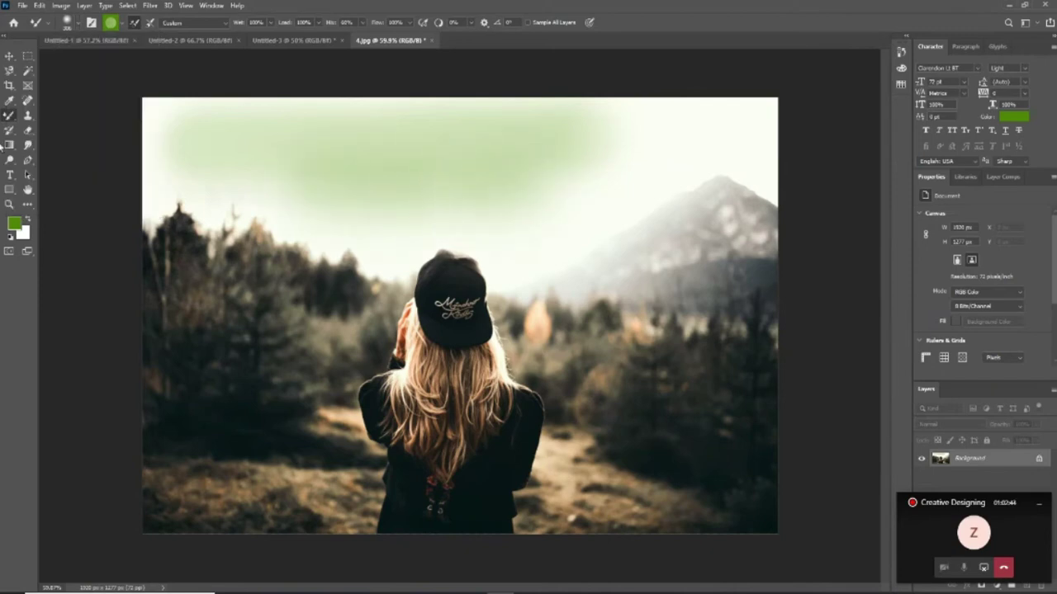
pyautogui.click(120, 23)
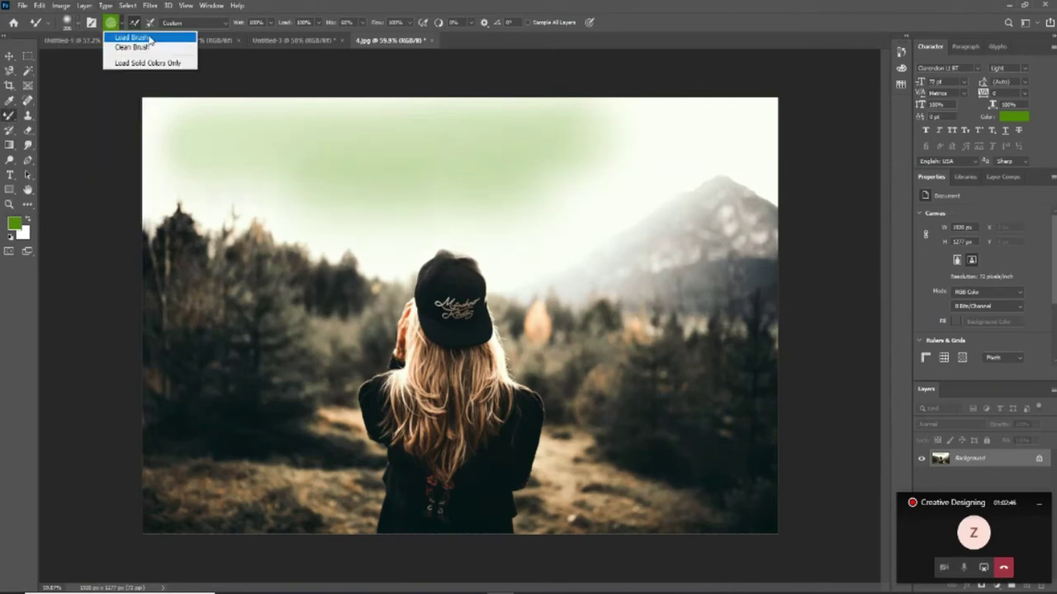
# Clean the paint off the mixer brush and undo to remove the green from the sky.
pyautogui.click(131, 37)
pyautogui.click(113, 24)
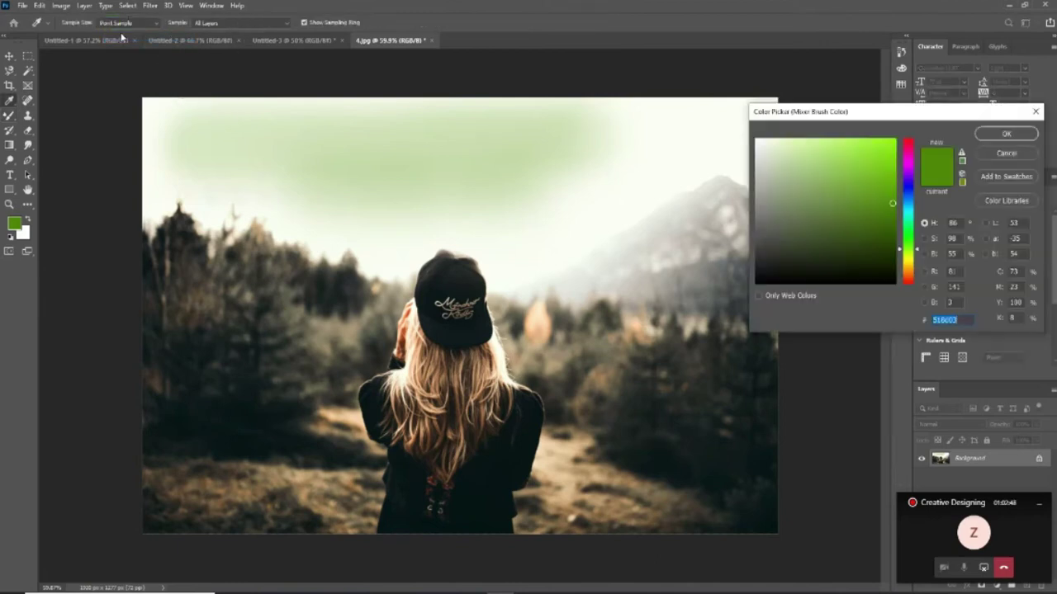
pyautogui.click(1003, 157)
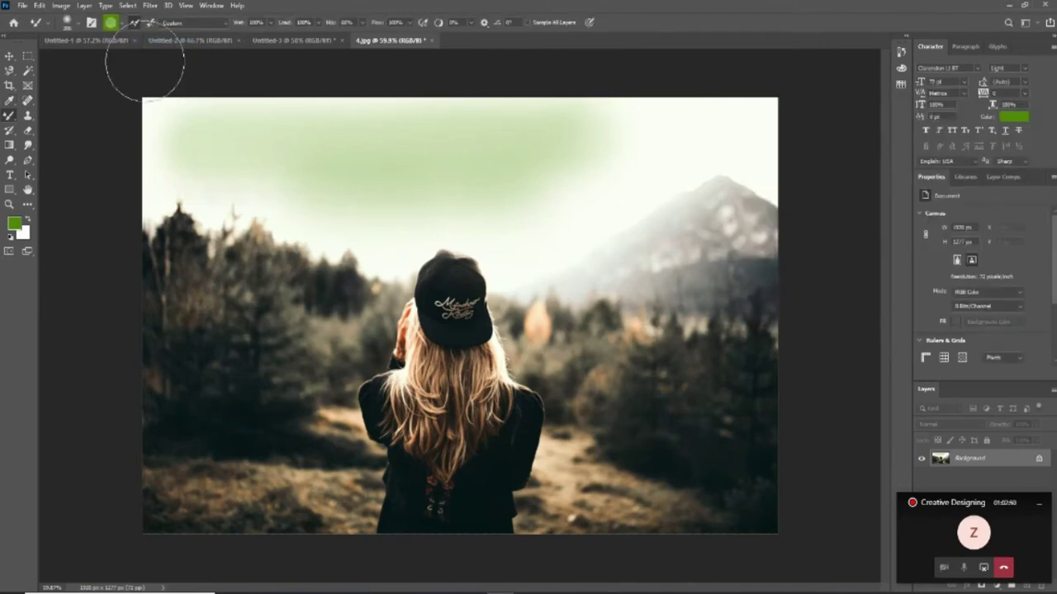
pyautogui.click(121, 22)
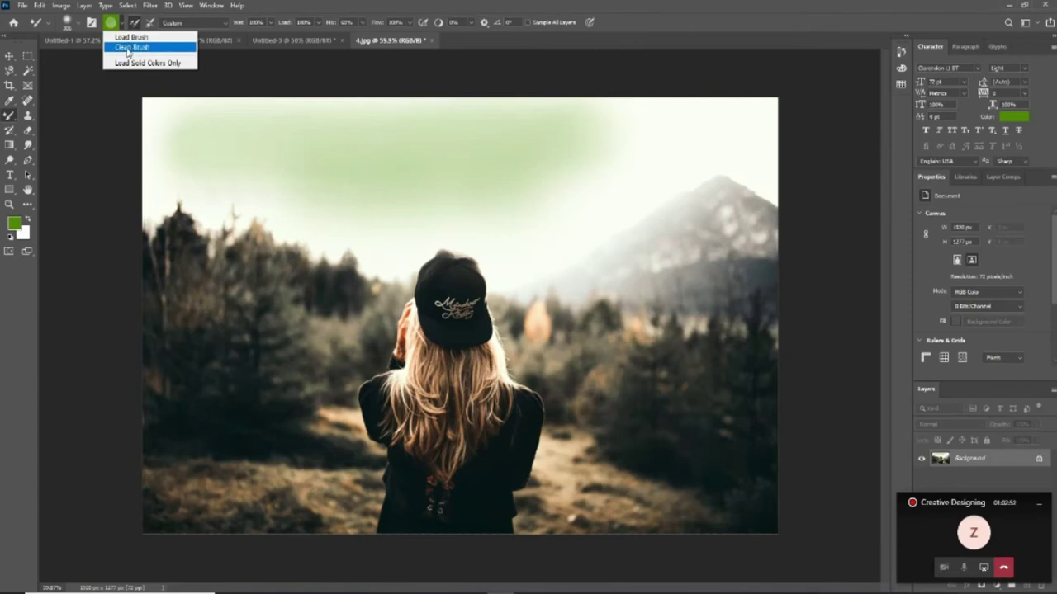
pyautogui.click(131, 47)
pyautogui.moveTo(299, 189); pyautogui.dragTo(604, 189)
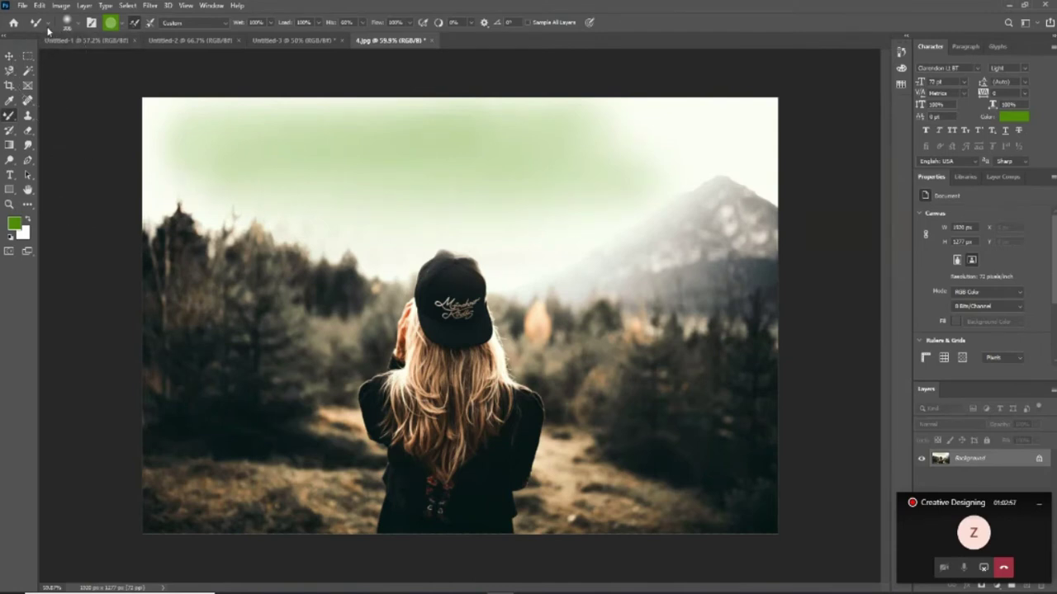
pyautogui.click(45, 26)
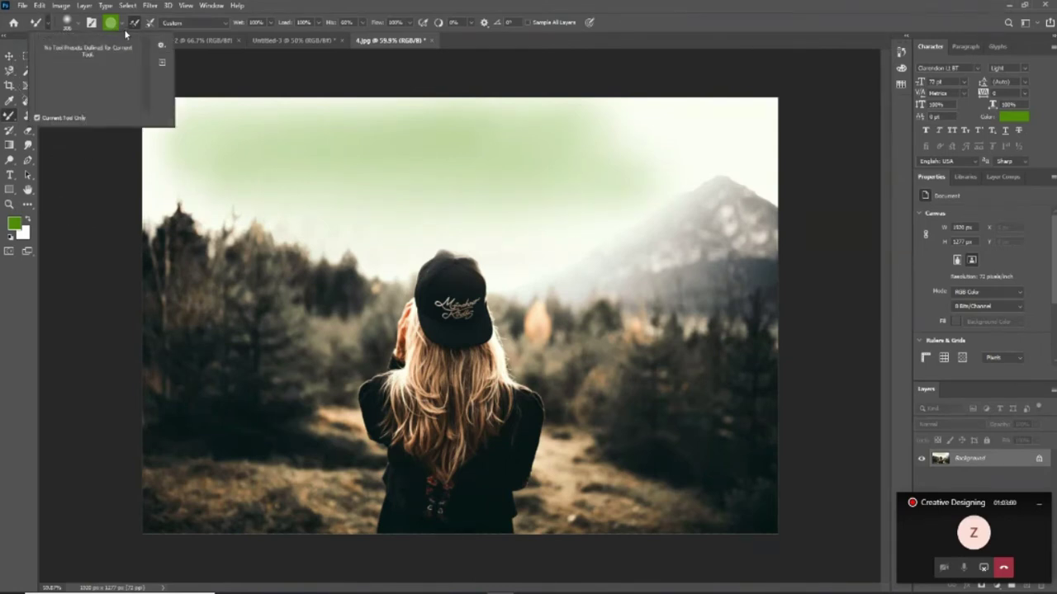
pyautogui.click(490, 107)
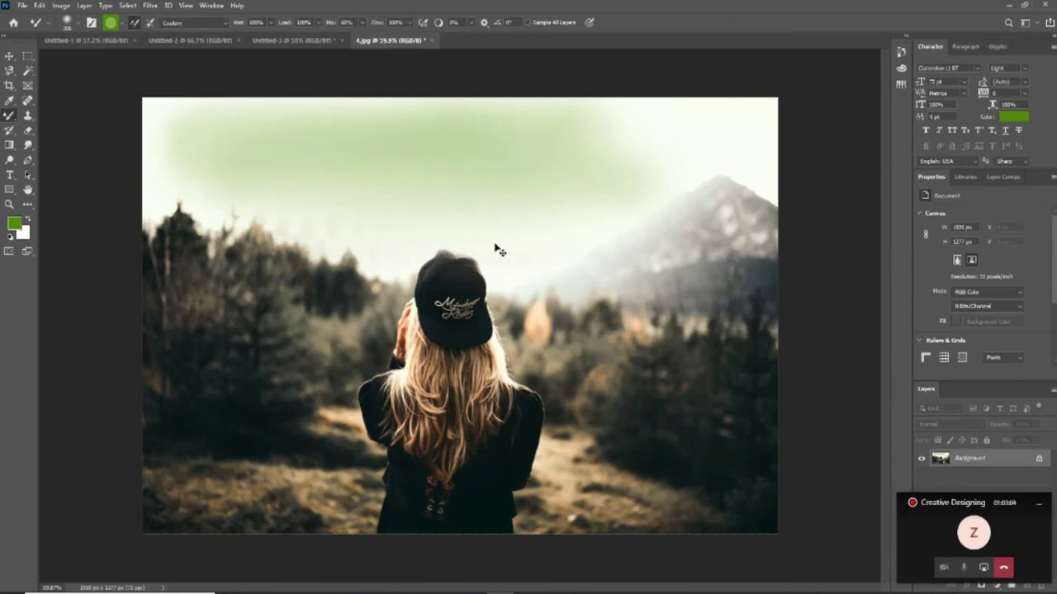
pyautogui.hotkey('ctrl', 'z')
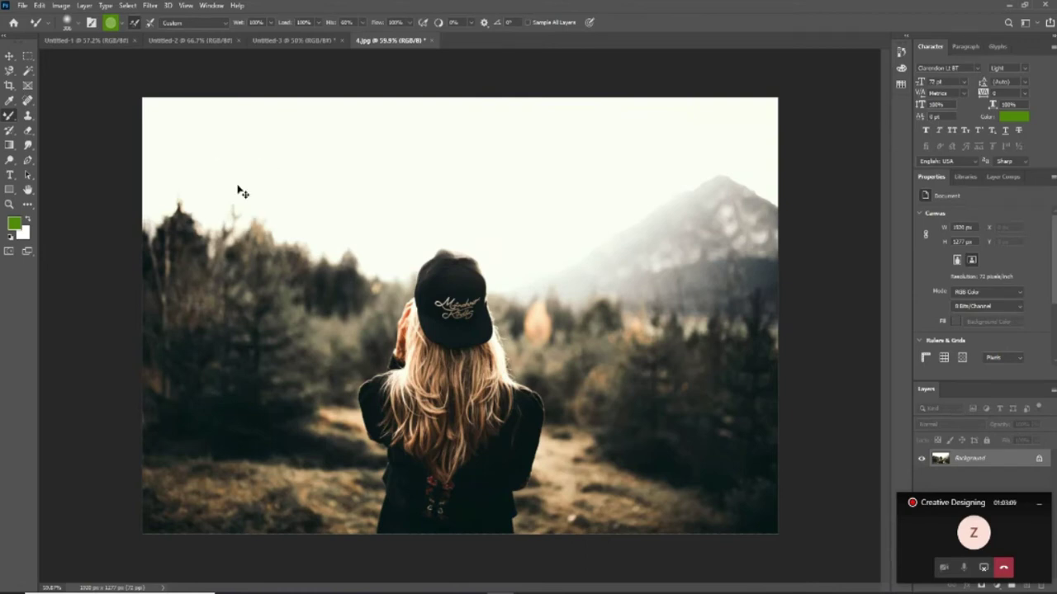
# Select the Hard Round brush from General Brushes and dab faint green test spots in the sky.
pyautogui.rightClick(299, 151)
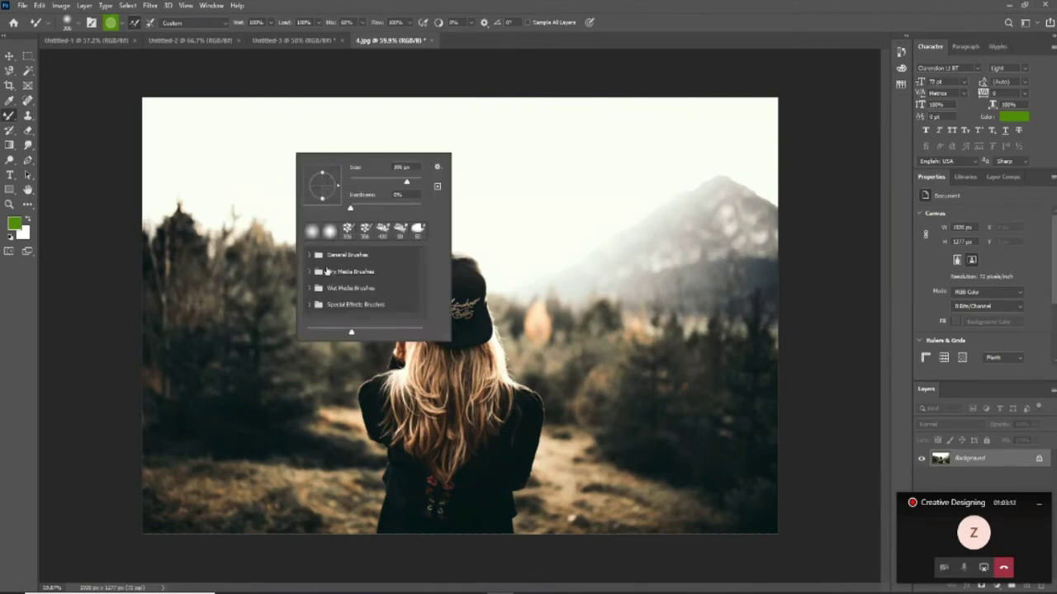
pyautogui.click(308, 255)
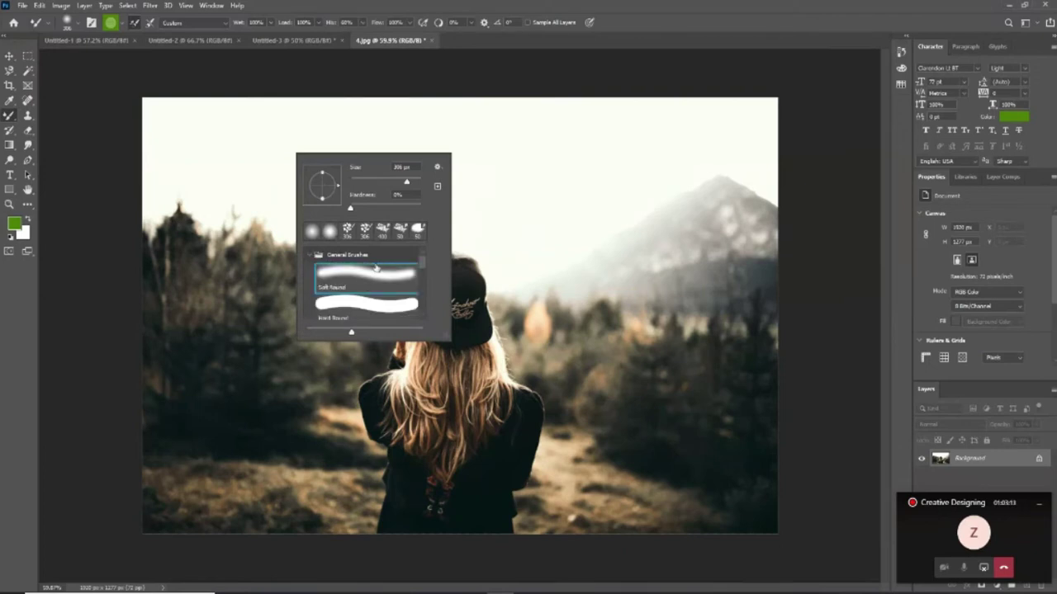
pyautogui.scroll(-1, 397, 302)
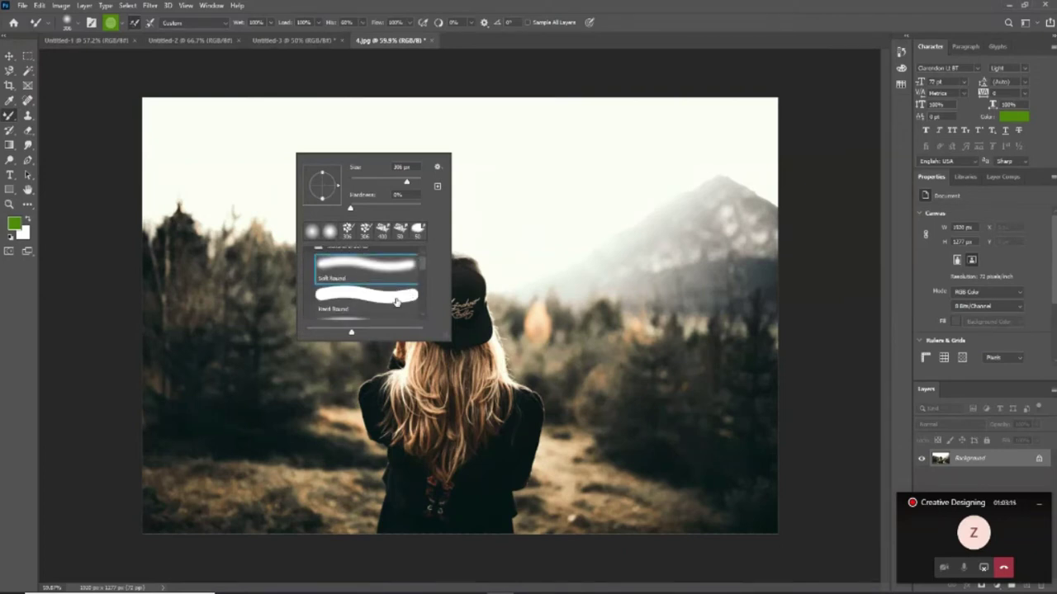
pyautogui.scroll(-1, 363, 310)
pyautogui.click(358, 301)
pyautogui.click(548, 177)
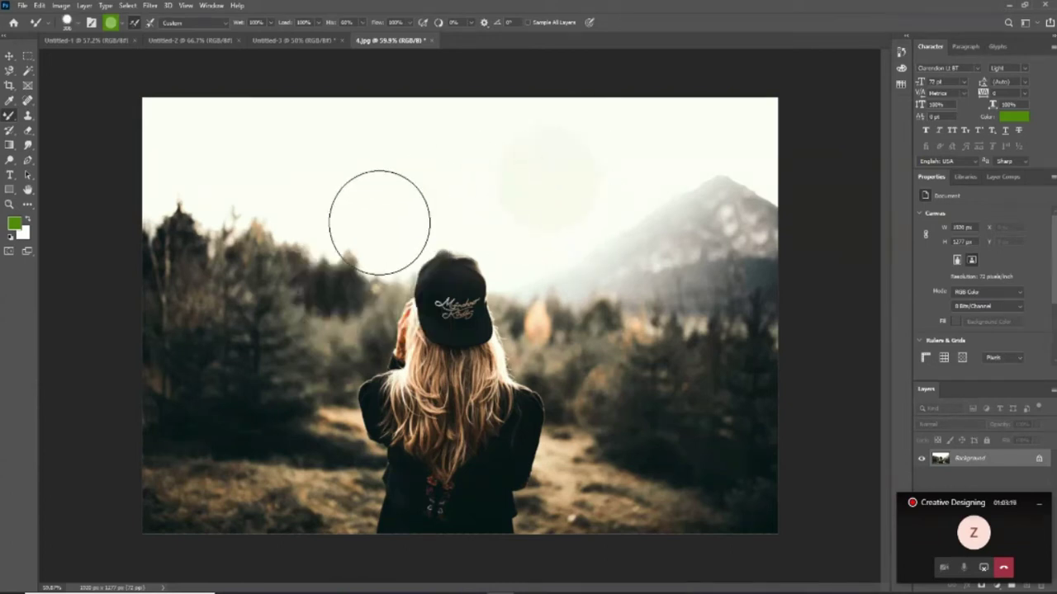
pyautogui.rightClick(263, 203)
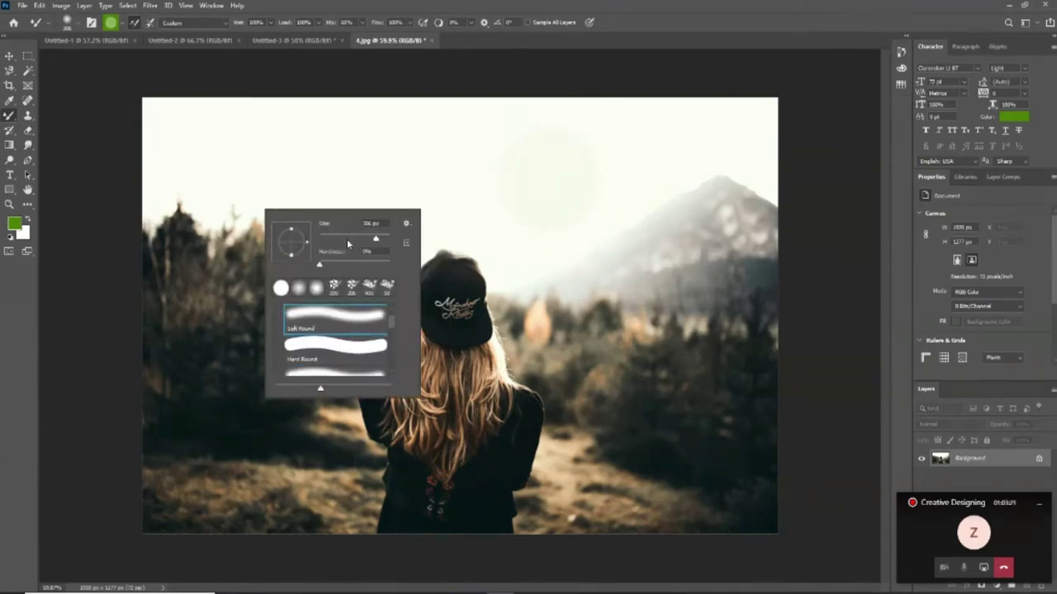
pyautogui.click(340, 172)
# Reselect Hard Round, paint green test strokes across the sky, and undo them all.
pyautogui.rightClick(231, 210)
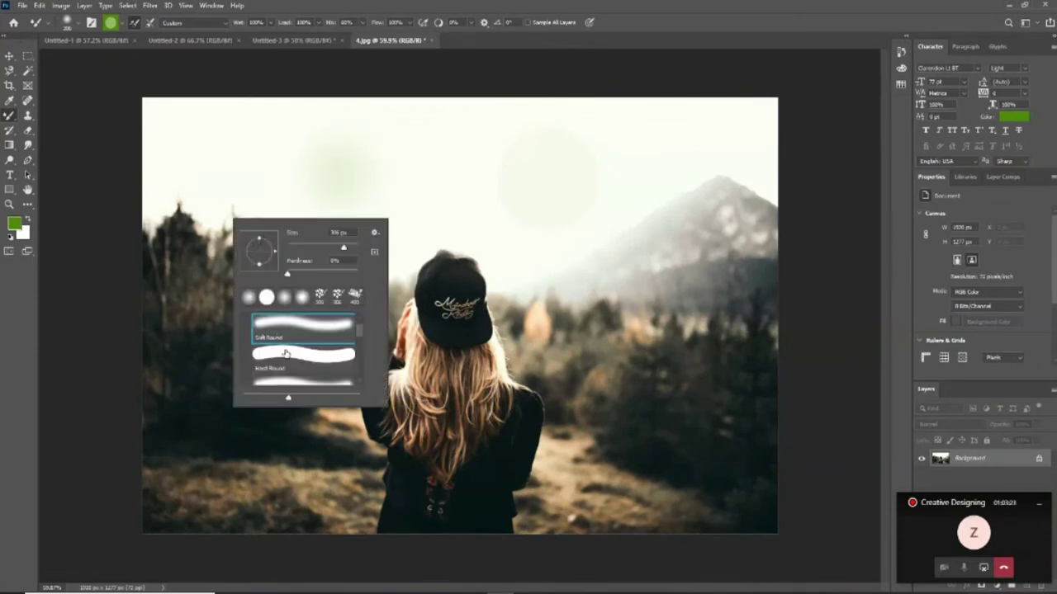
pyautogui.click(302, 359)
pyautogui.click(435, 156)
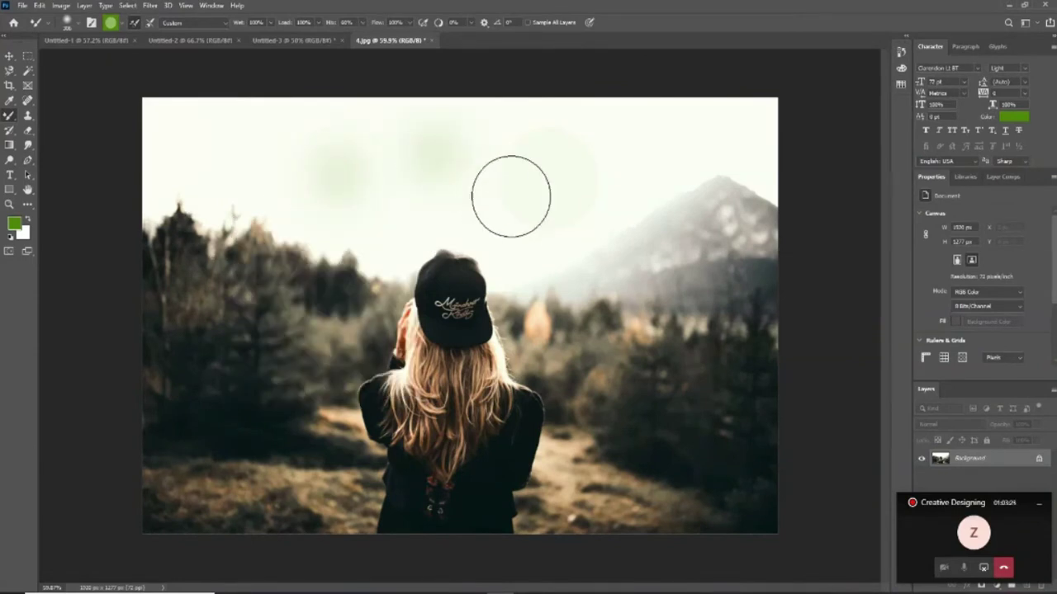
pyautogui.moveTo(437, 177); pyautogui.dragTo(804, 180)
pyautogui.hotkey('ctrl', 'z')
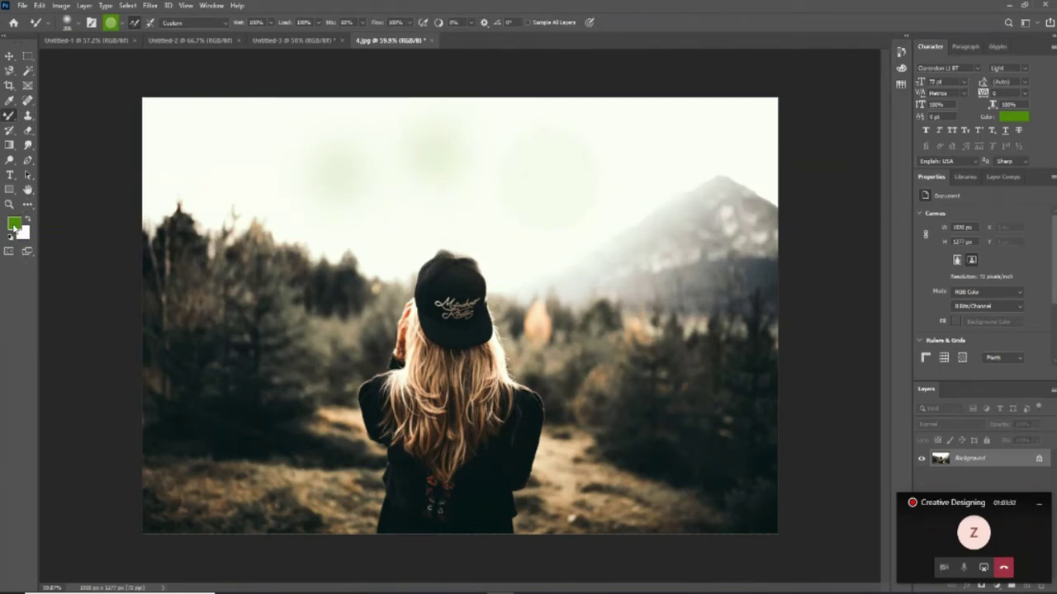
pyautogui.hotkey('ctrl', 'z')
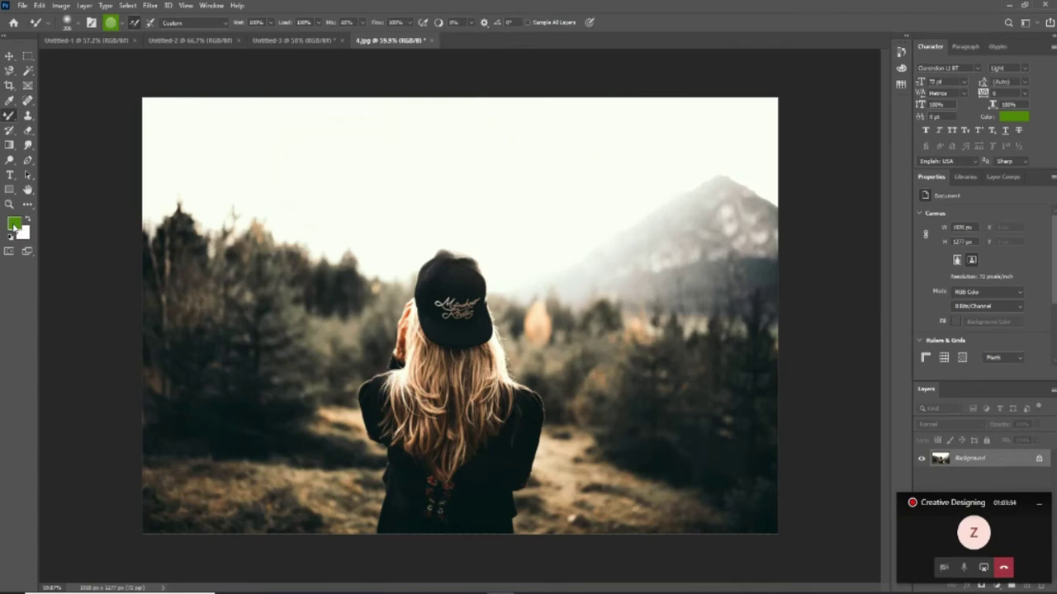
pyautogui.moveTo(276, 211); pyautogui.dragTo(484, 177)
pyautogui.hotkey('ctrl', 'z')
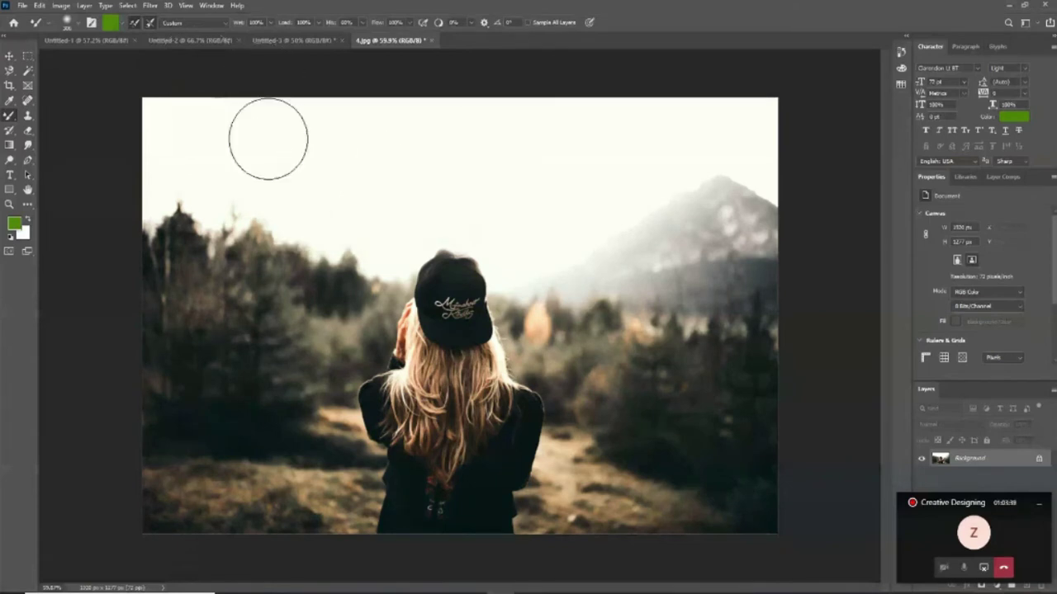
# Lower the Mixer Brush Mix to 0%, testing and undoing green strokes across the sky.
pyautogui.click(363, 23)
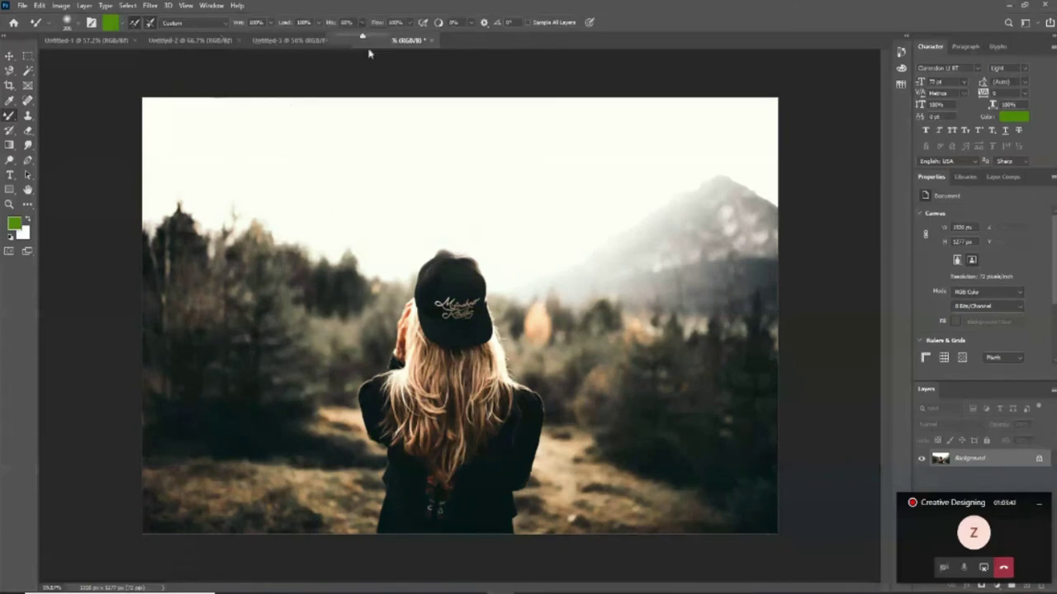
pyautogui.moveTo(365, 38); pyautogui.dragTo(345, 37)
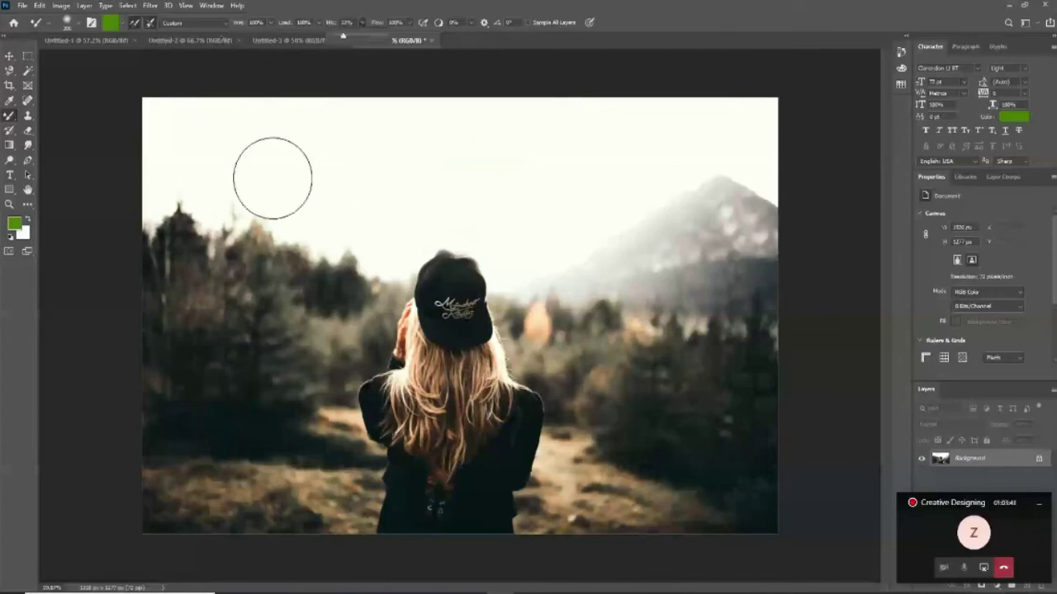
pyautogui.moveTo(273, 178); pyautogui.dragTo(491, 162)
pyautogui.click(363, 23)
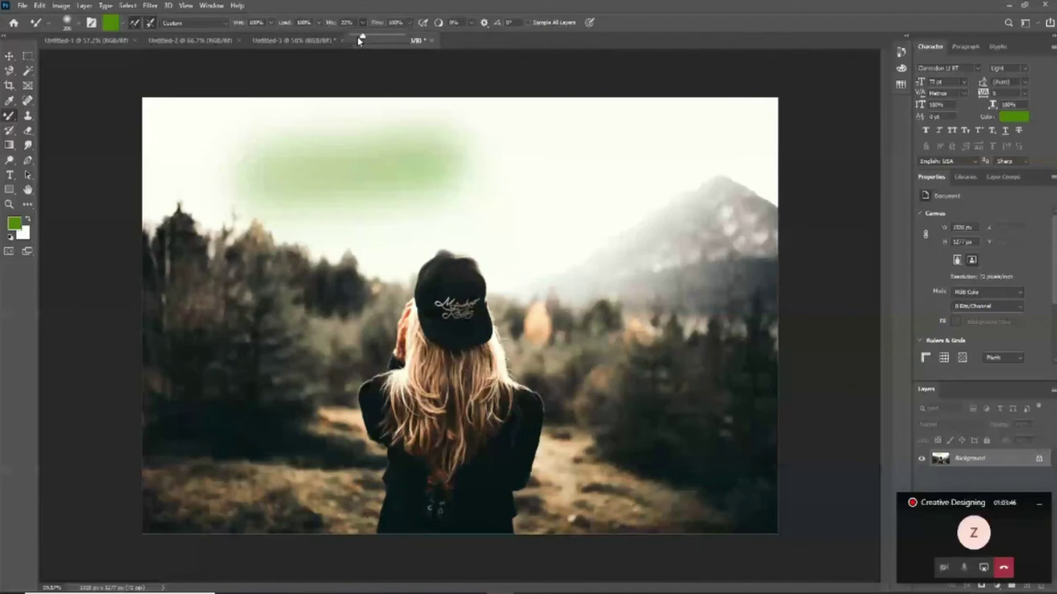
pyautogui.moveTo(359, 37); pyautogui.dragTo(346, 37)
pyautogui.moveTo(346, 190); pyautogui.dragTo(694, 148)
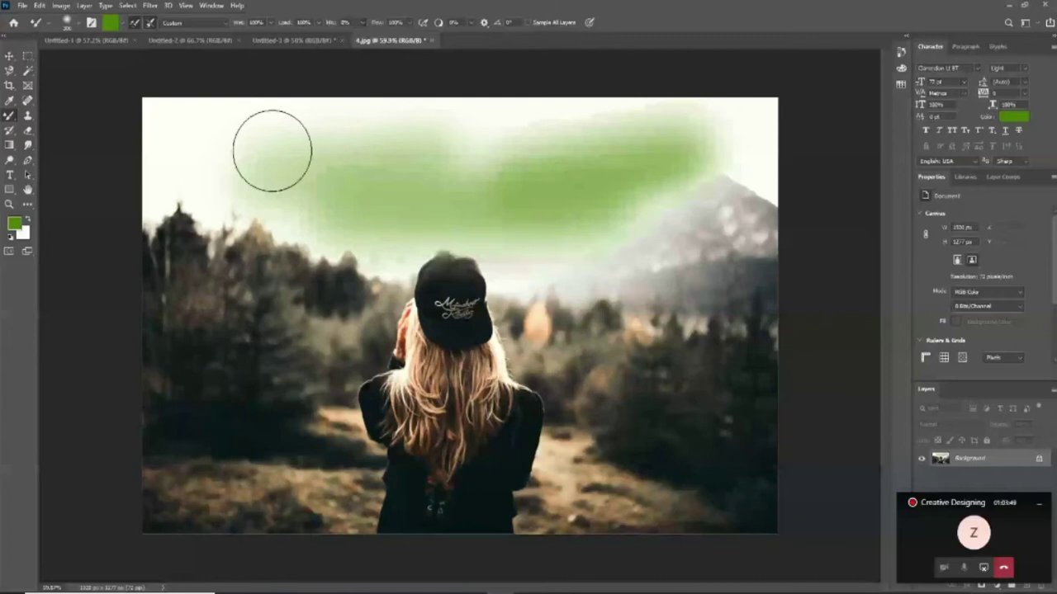
pyautogui.hotkey('ctrl', 'z')
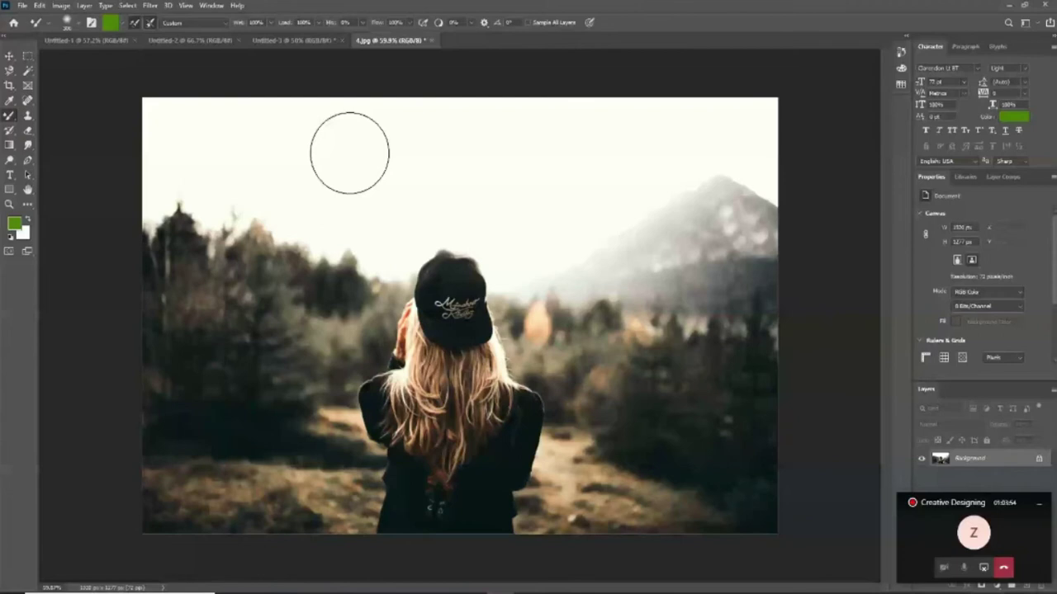
# Paint a wide green wash across the whole sky, smearing it down into the treeline.
pyautogui.moveTo(349, 152); pyautogui.dragTo(171, 202)
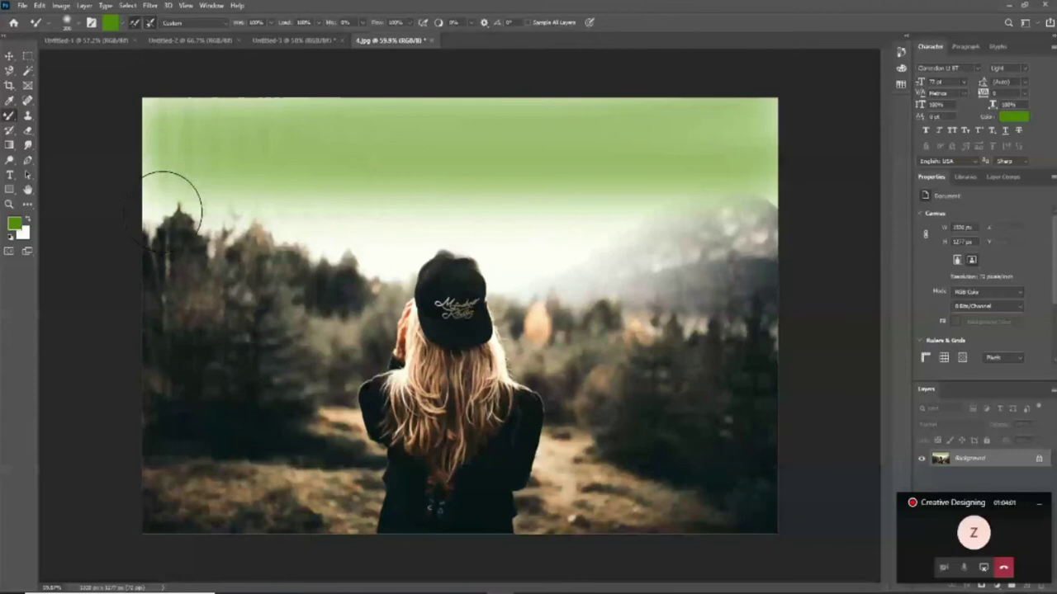
pyautogui.moveTo(172, 203); pyautogui.dragTo(9, 120)
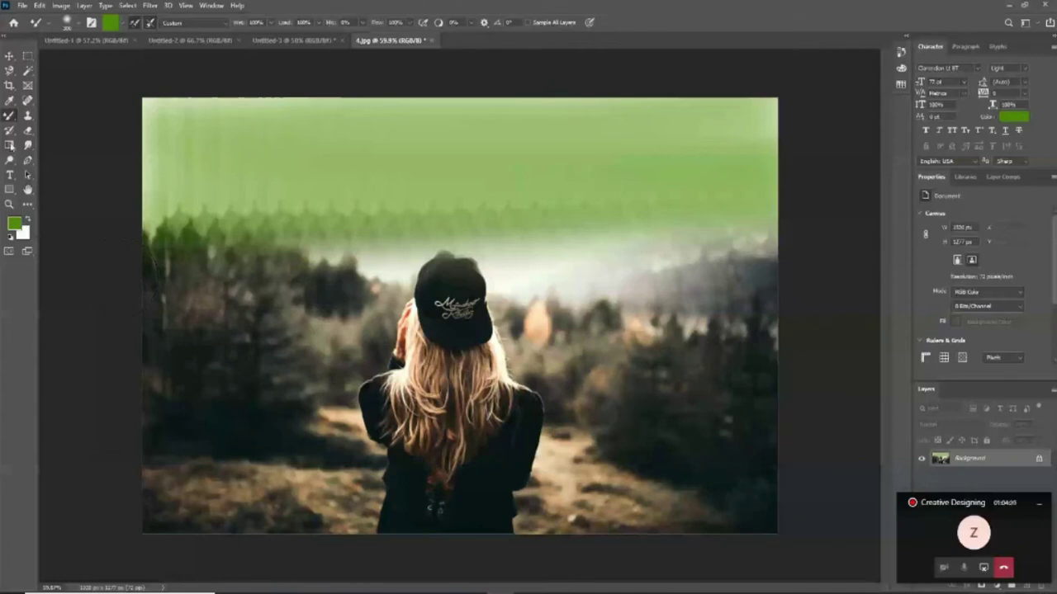
pyautogui.click(10, 130)
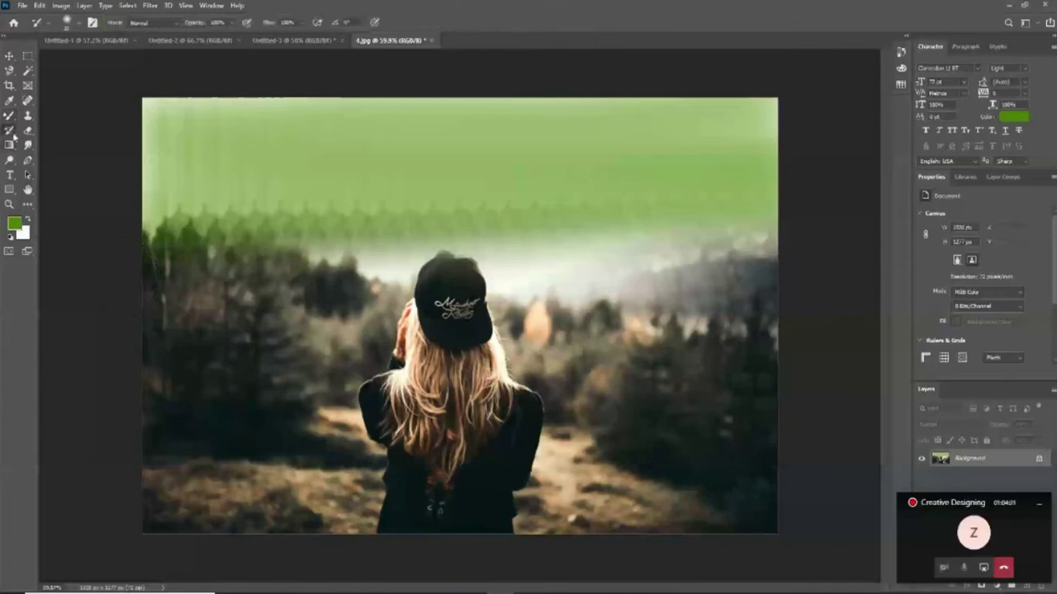
# Enlarge the brush, erase then restore the green wash, and add green over the left treetops.
pyautogui.press(']')
pyautogui.press(']')
pyautogui.press(']')
pyautogui.press(']')
pyautogui.press(']')
pyautogui.moveTo(221, 225)
pyautogui.mouseDown()
pyautogui.moveTo(403, 242)
pyautogui.moveTo(768, 205)
pyautogui.moveTo(165, 178)
pyautogui.moveTo(154, 153)
pyautogui.moveTo(705, 132)
pyautogui.mouseUp()
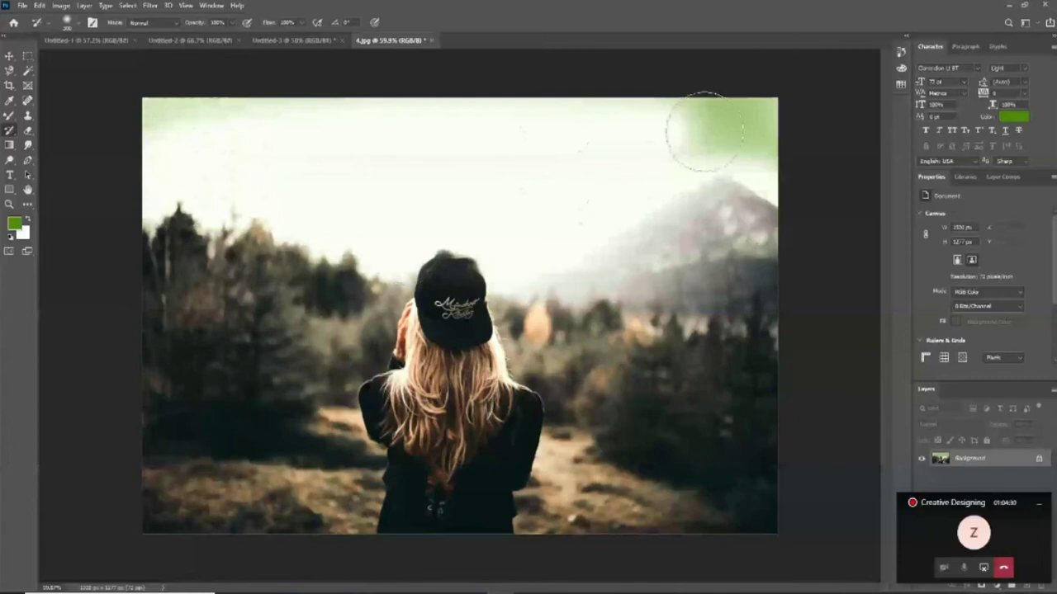
pyautogui.moveTo(705, 132); pyautogui.dragTo(541, 367)
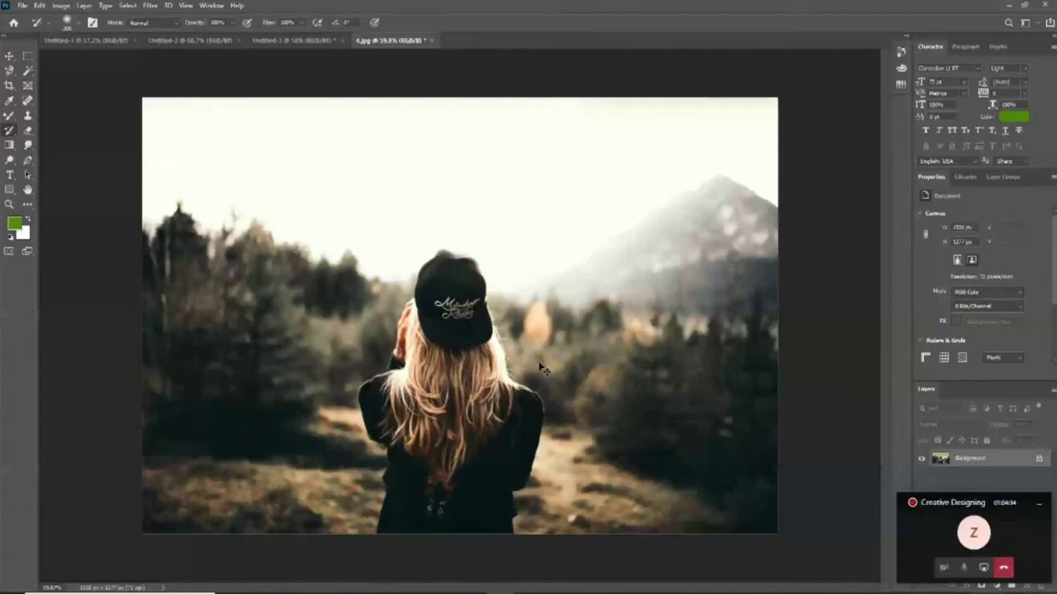
pyautogui.hotkey('ctrl', 'z')
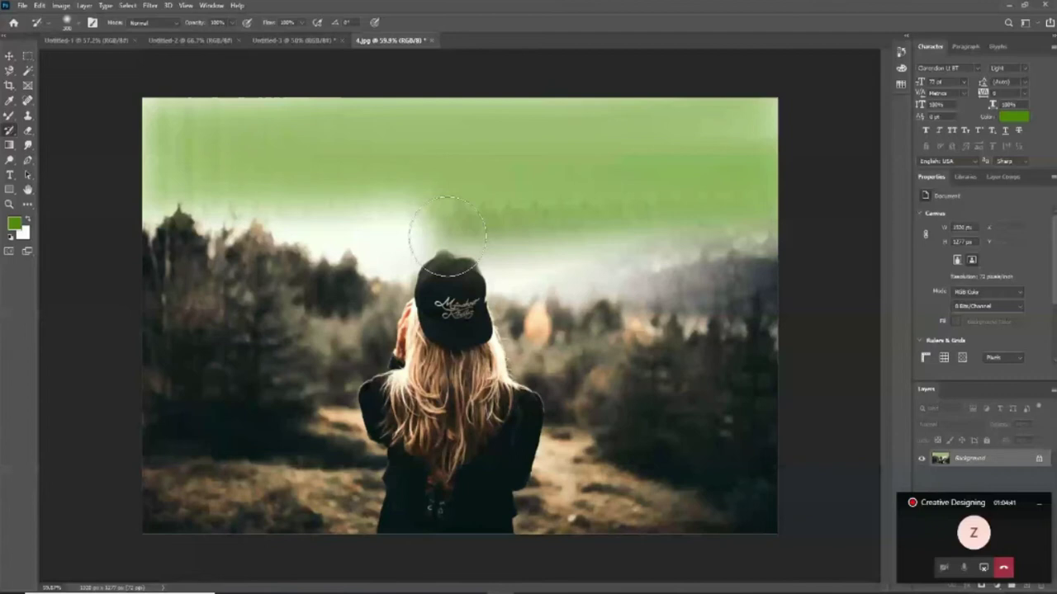
pyautogui.moveTo(447, 237); pyautogui.dragTo(353, 276)
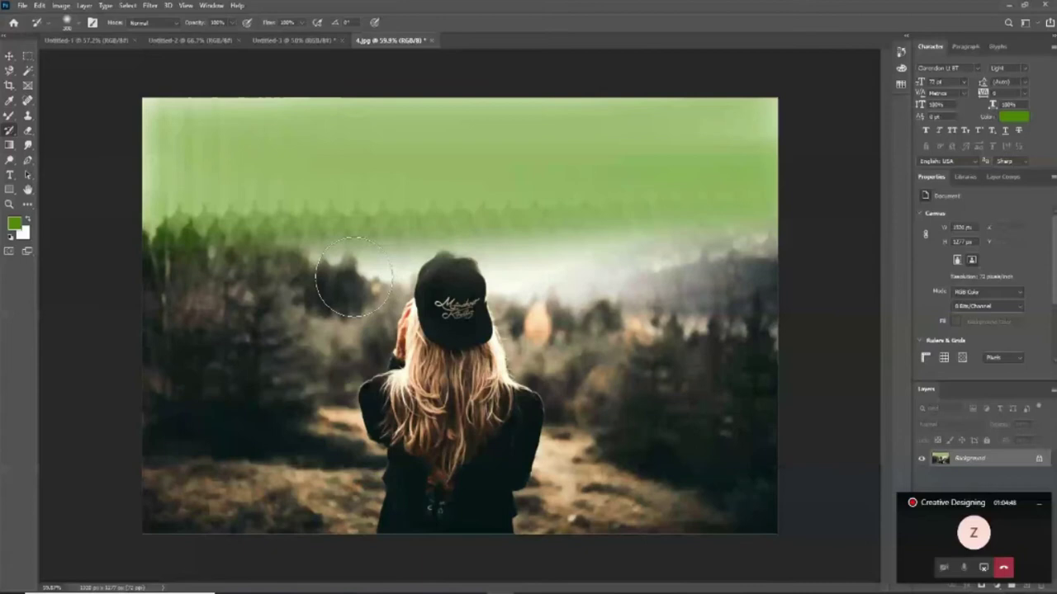
# Show the History panel from the Window menu and select the regular Brush tool.
pyautogui.press('v')
pyautogui.click(211, 5)
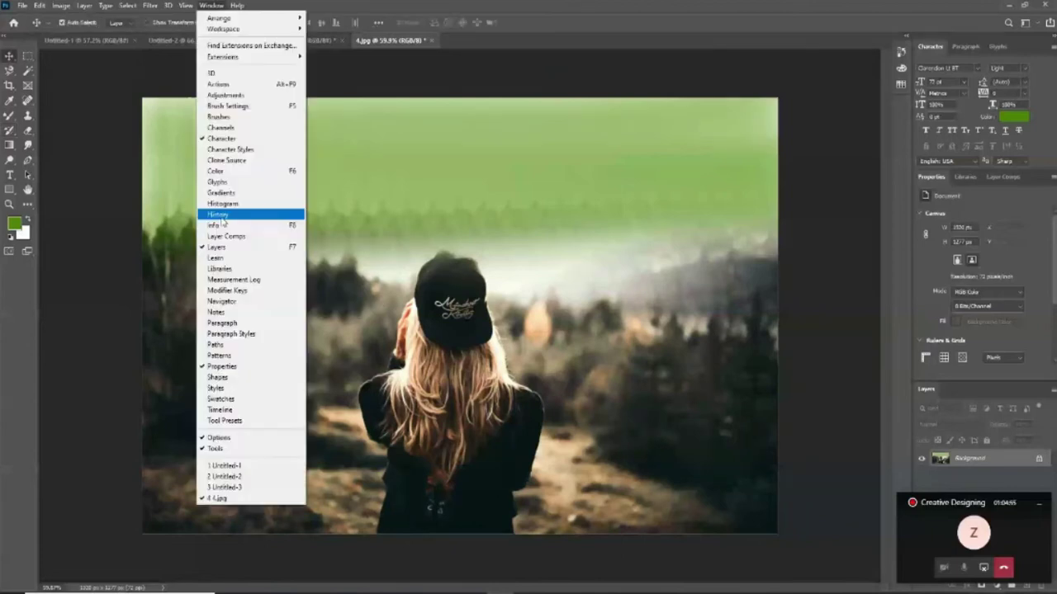
pyautogui.click(239, 213)
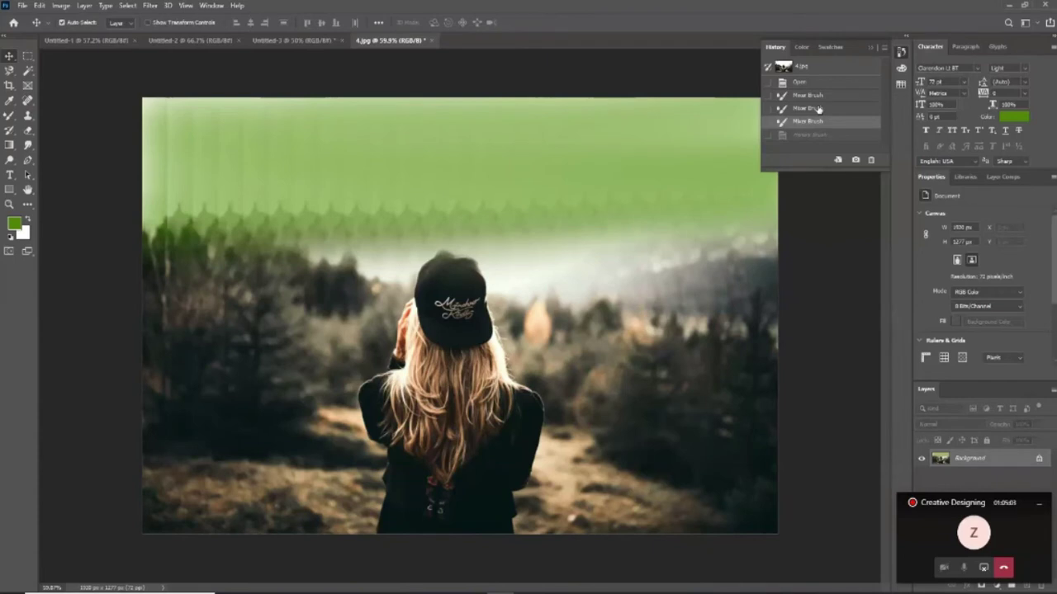
pyautogui.rightClick(9, 114)
pyautogui.click(58, 115)
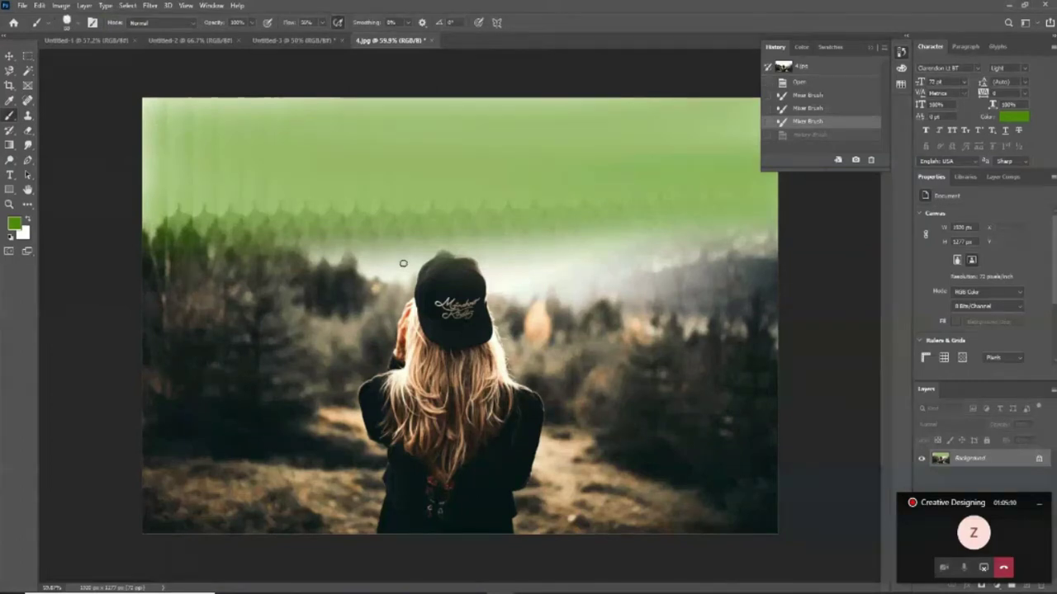
pyautogui.click(77, 26)
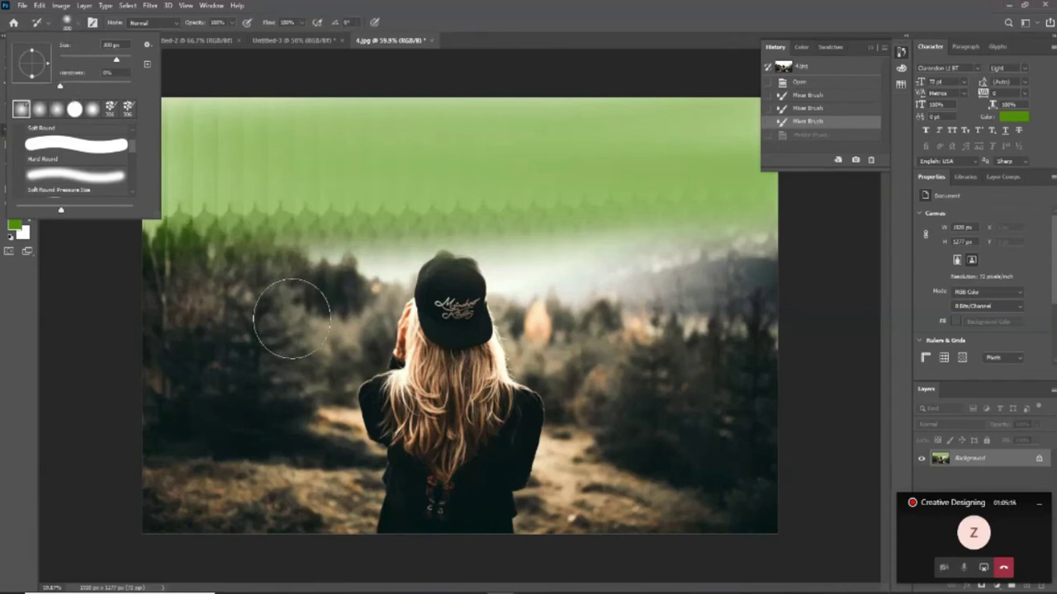
# Restore the left trees, then paint a dark green Soft Round Pressure Size stroke across the sky.
pyautogui.press('y')
pyautogui.moveTo(190, 248); pyautogui.dragTo(254, 263)
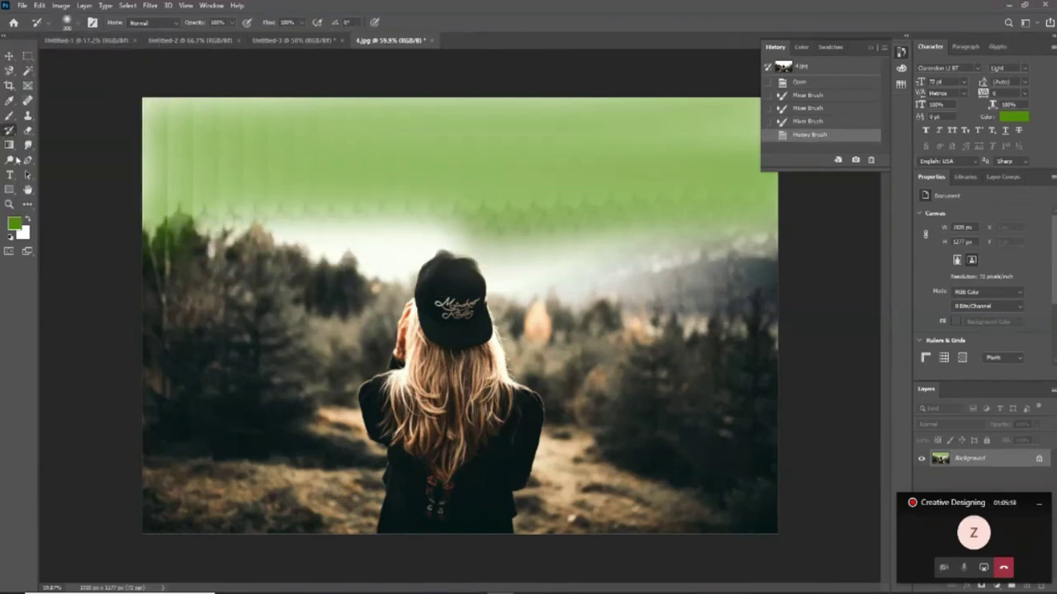
pyautogui.click(9, 116)
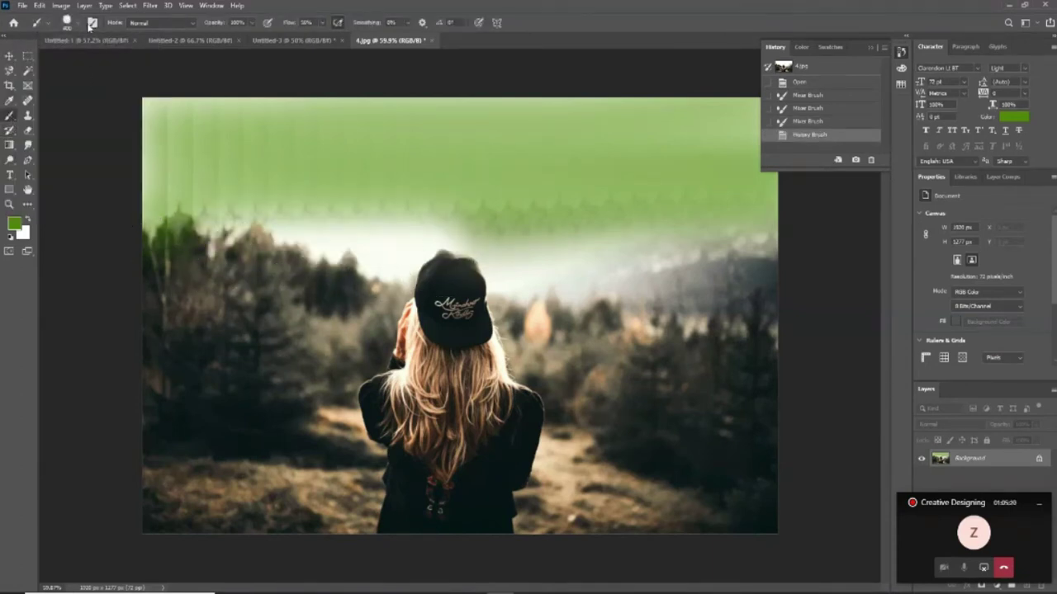
pyautogui.click(80, 23)
pyautogui.click(21, 108)
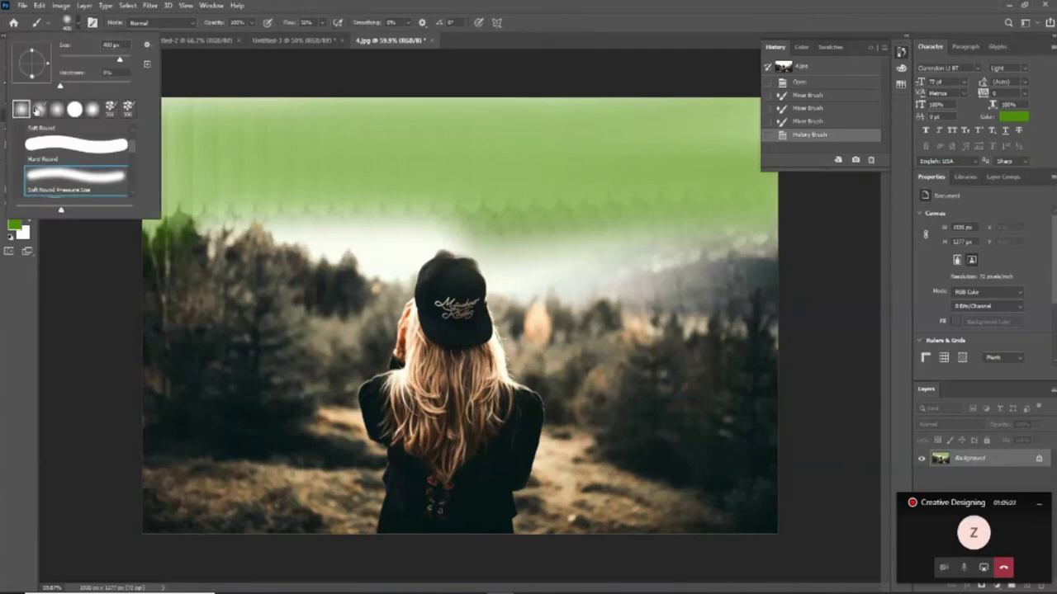
pyautogui.moveTo(248, 216); pyautogui.dragTo(578, 216)
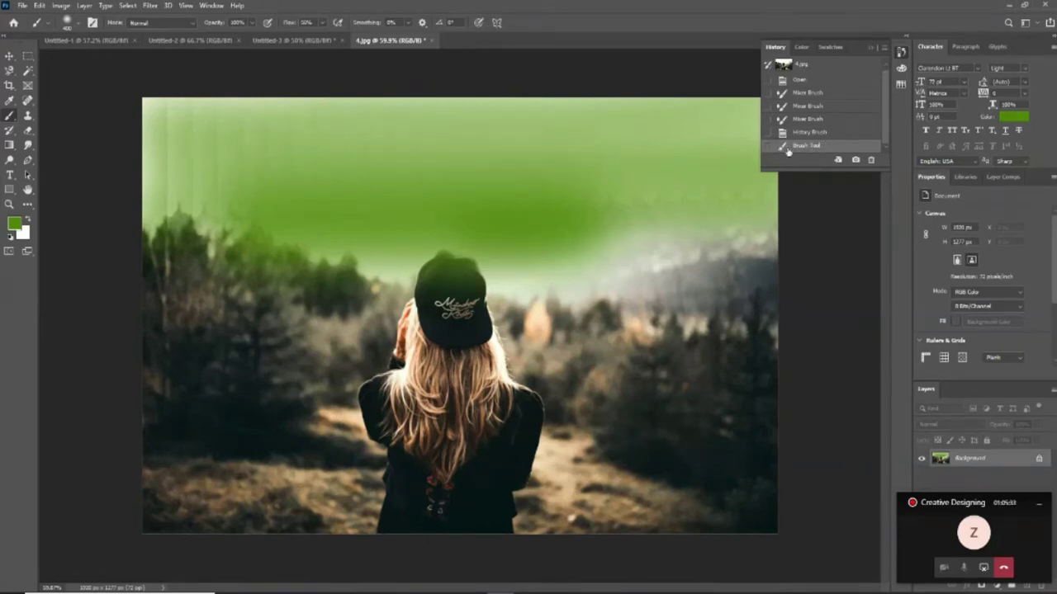
# Set the foreground to red F30000, paint a test stroke, then undo the red and dark green strokes.
pyautogui.click(13, 224)
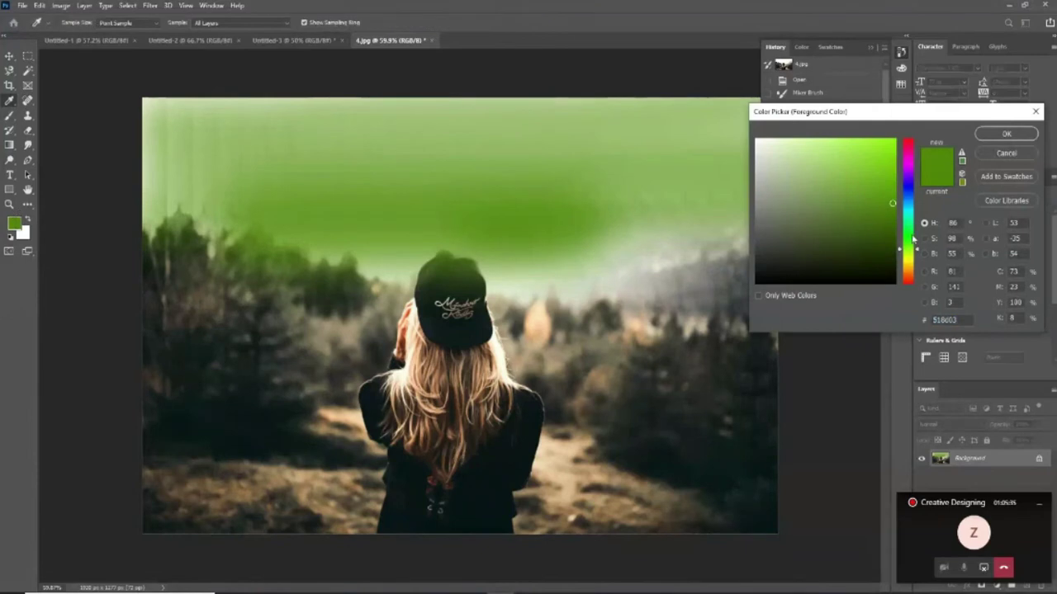
pyautogui.moveTo(911, 239); pyautogui.dragTo(911, 139)
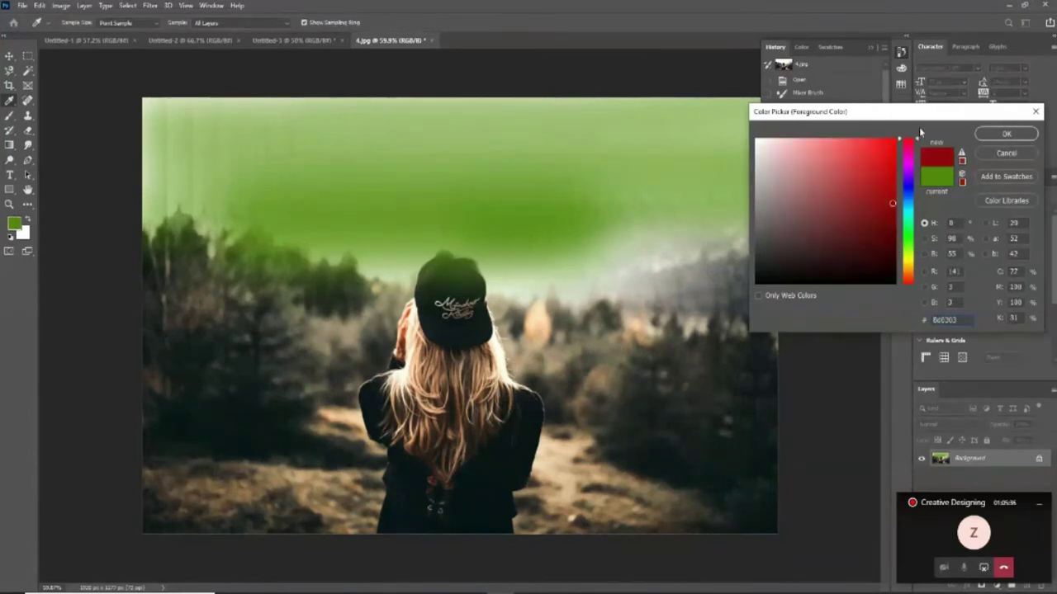
pyautogui.click(985, 137)
pyautogui.moveTo(207, 283)
pyautogui.mouseDown()
pyautogui.moveTo(194, 285)
pyautogui.moveTo(762, 290)
pyautogui.mouseUp()
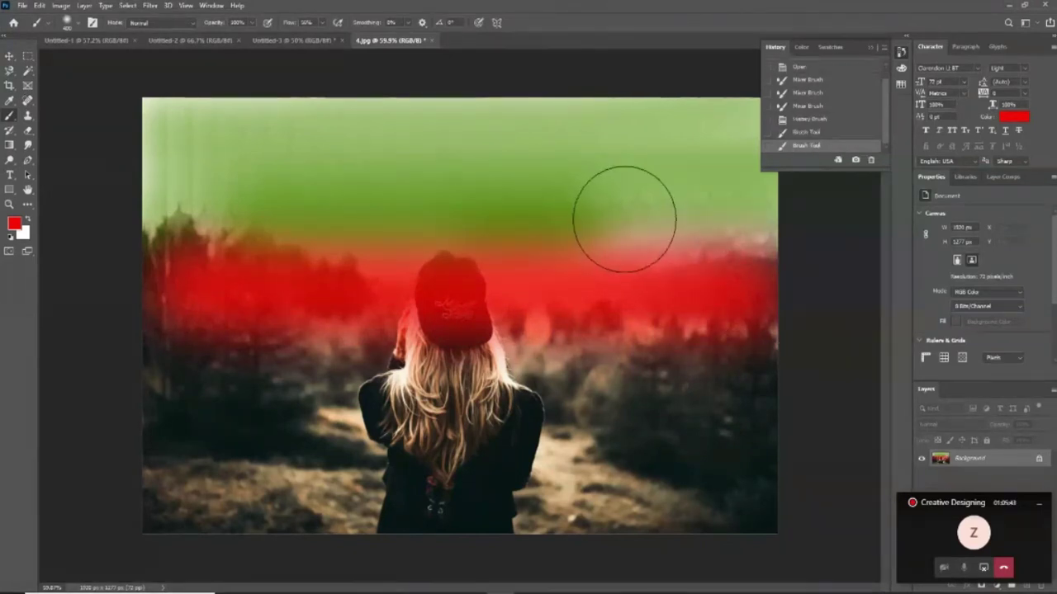
pyautogui.hotkey('ctrl', 'z')
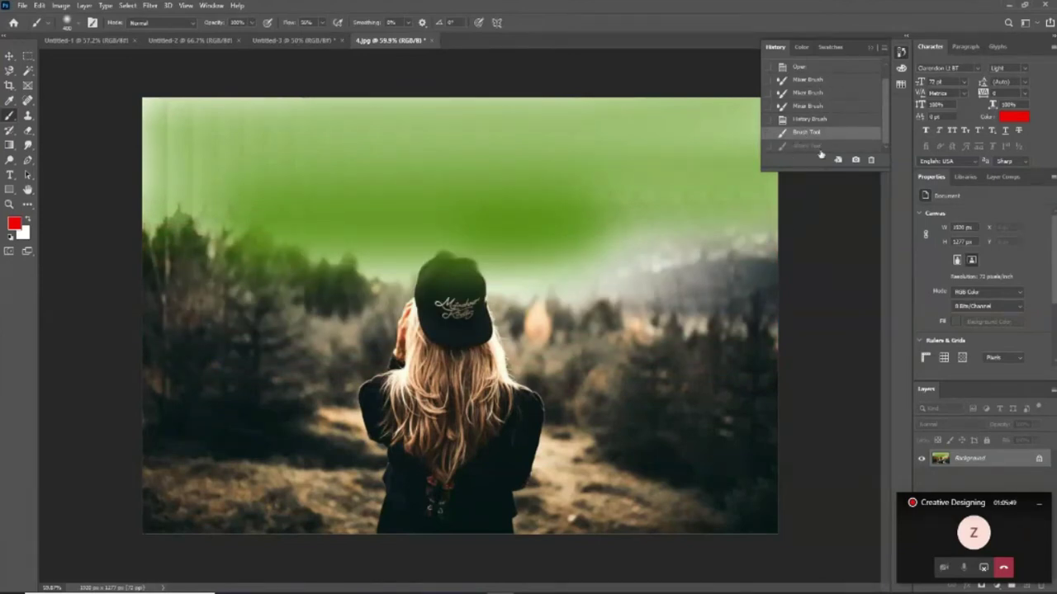
pyautogui.hotkey('ctrl', 'z')
# Undo back to the green wash, then flood the photo with soft red strokes from top to bottom.
pyautogui.hotkey('ctrl', 'z')
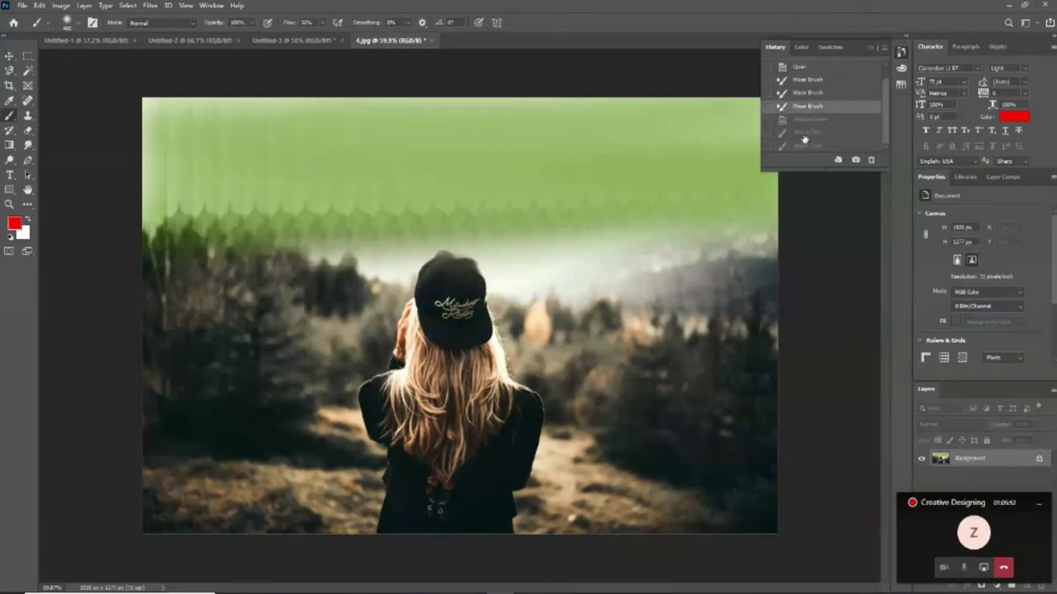
pyautogui.hotkey('ctrl', 'z')
pyautogui.hotkey('ctrl', 'z')
pyautogui.hotkey('ctrl', 'z')
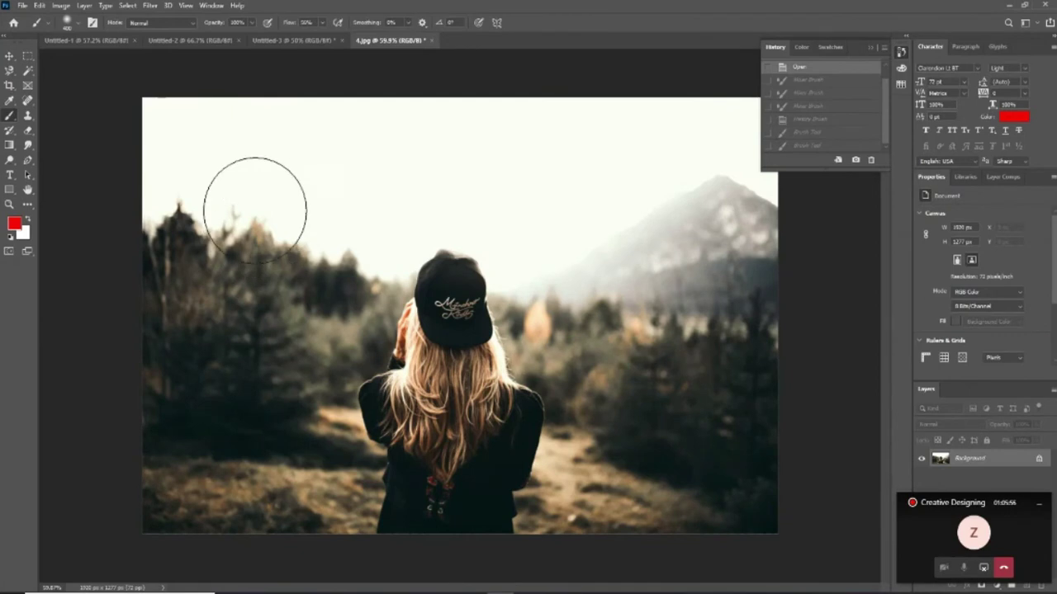
pyautogui.moveTo(181, 169); pyautogui.dragTo(776, 170)
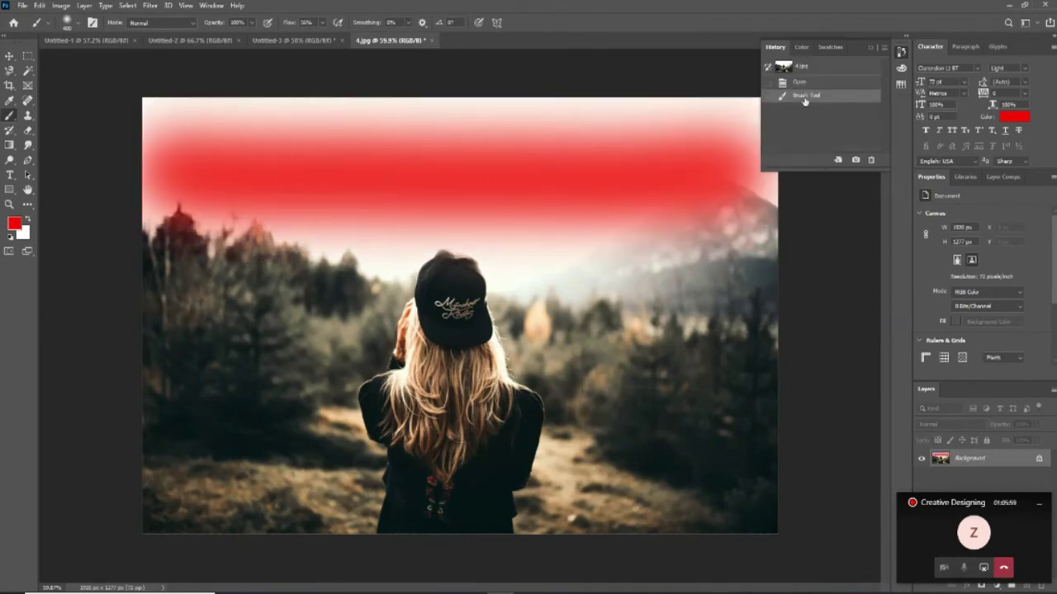
pyautogui.moveTo(157, 264)
pyautogui.mouseDown()
pyautogui.moveTo(595, 266)
pyautogui.moveTo(770, 260)
pyautogui.moveTo(776, 248)
pyautogui.mouseUp()
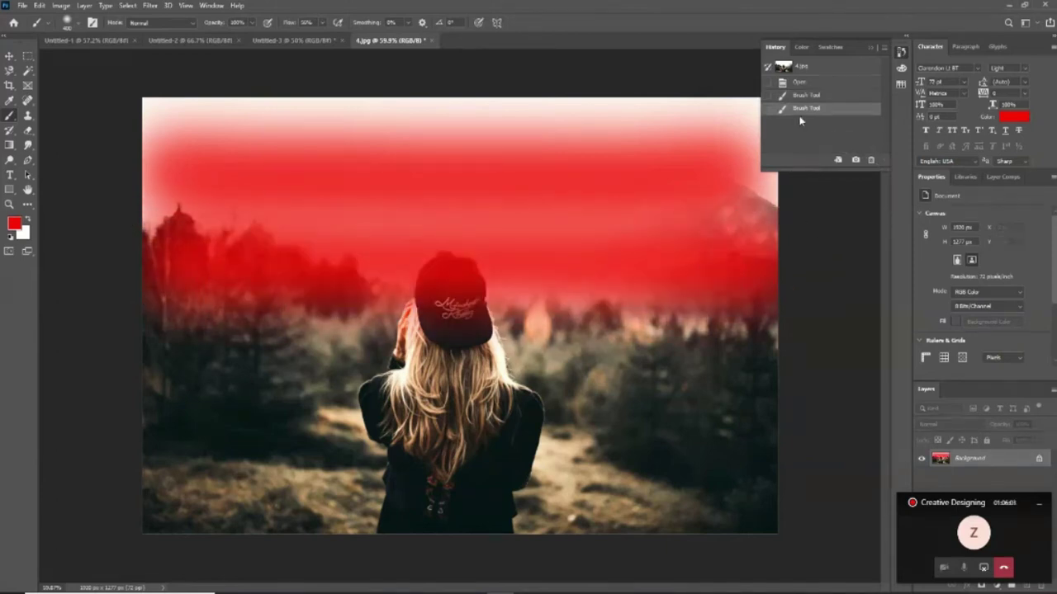
pyautogui.moveTo(184, 355); pyautogui.dragTo(769, 338)
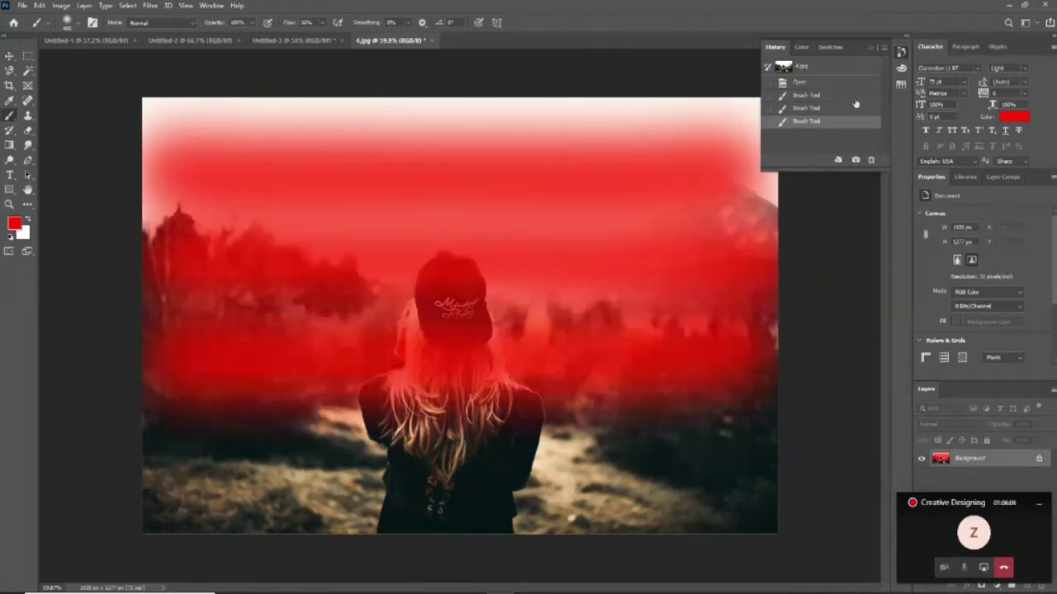
pyautogui.moveTo(141, 424); pyautogui.dragTo(767, 432)
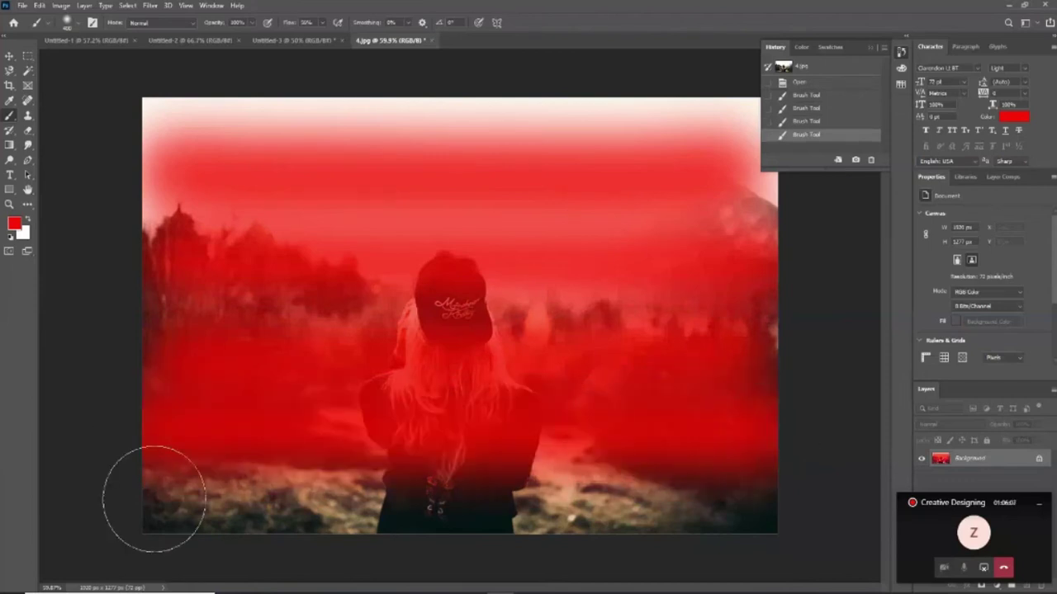
pyautogui.moveTo(155, 499); pyautogui.dragTo(774, 491)
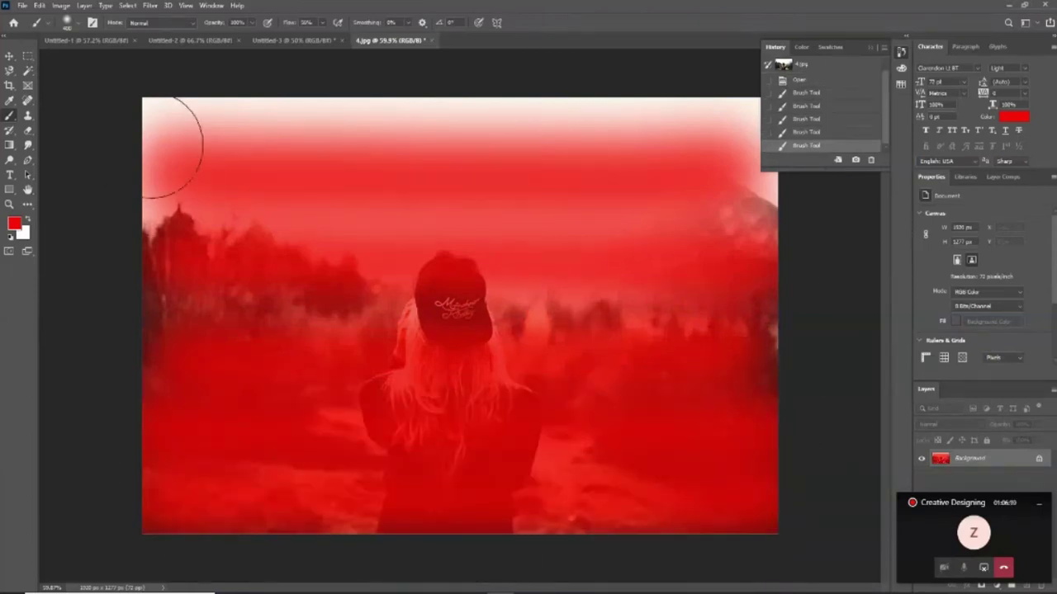
pyautogui.moveTo(172, 147); pyautogui.dragTo(730, 132)
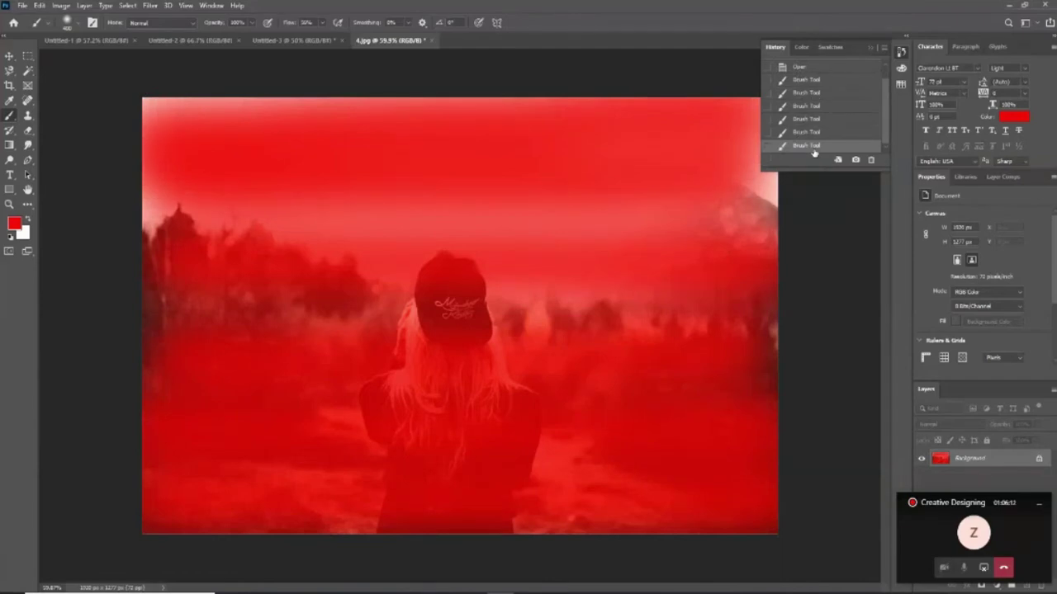
pyautogui.scroll(1, 814, 153)
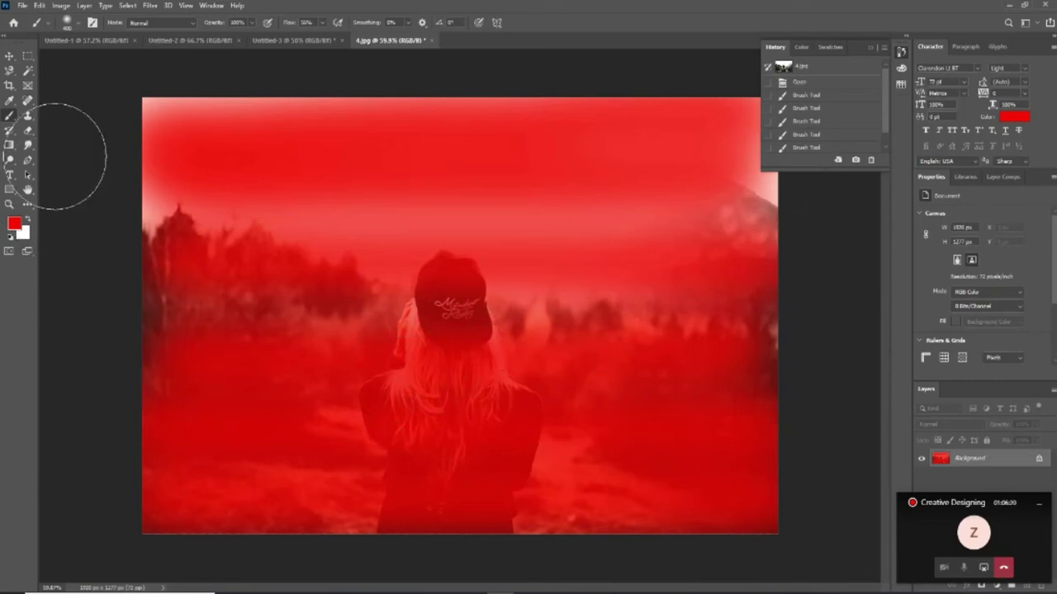
# Select the History Brush and restore the original colours across the lower part of the photo.
pyautogui.click(9, 132)
pyautogui.rightClick(9, 132)
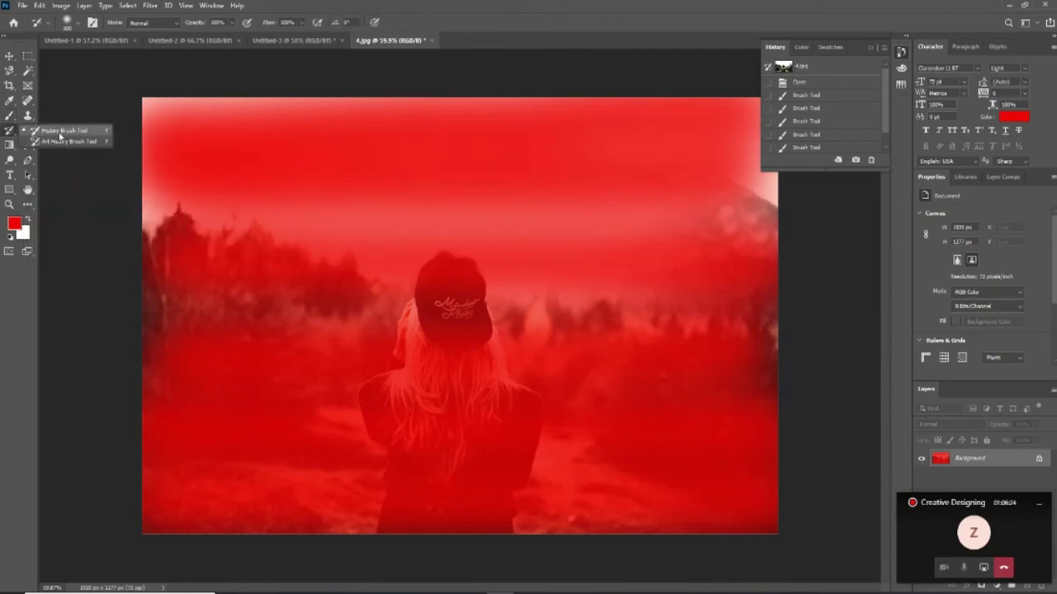
pyautogui.click(86, 131)
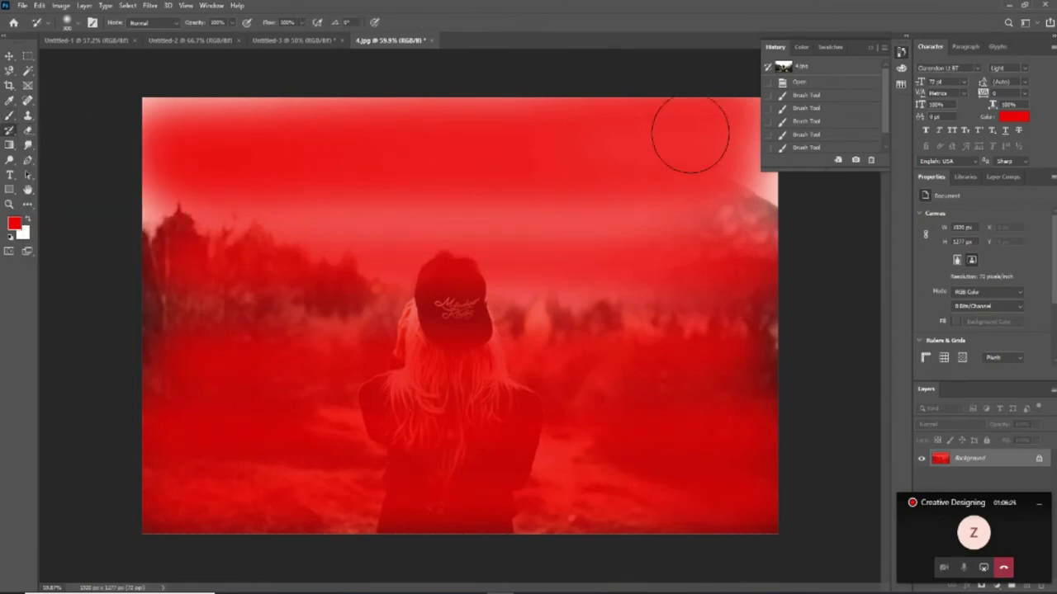
pyautogui.scroll(-1, 852, 126)
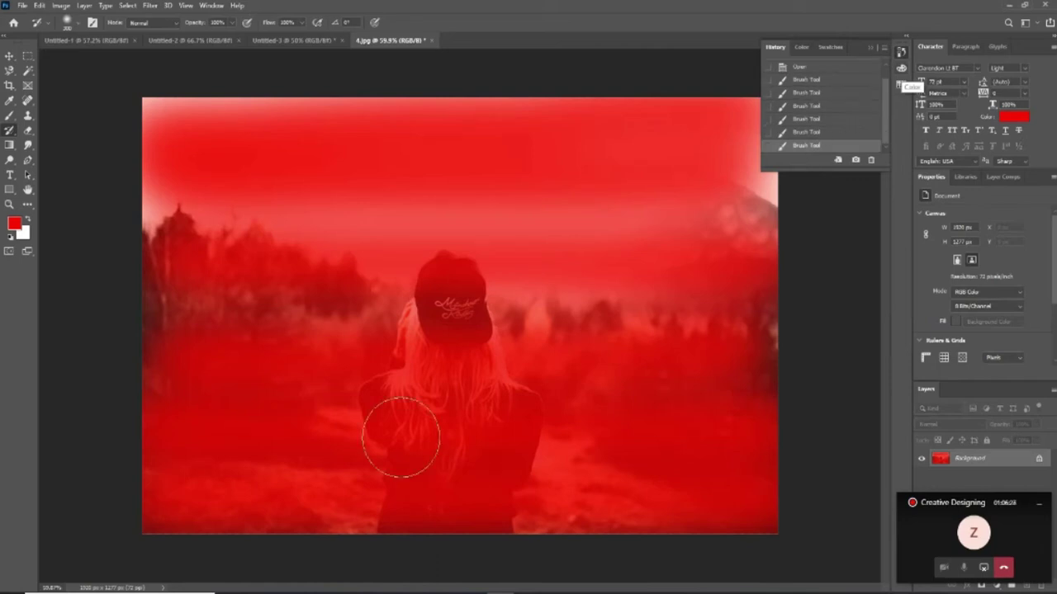
pyautogui.moveTo(140, 514); pyautogui.dragTo(821, 457)
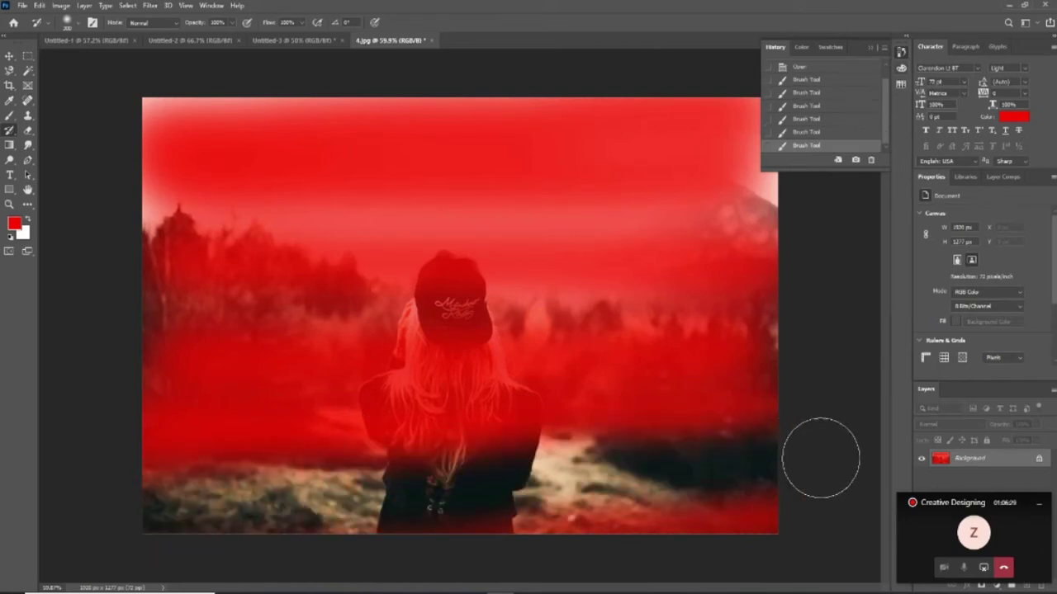
pyautogui.moveTo(802, 503); pyautogui.dragTo(575, 578)
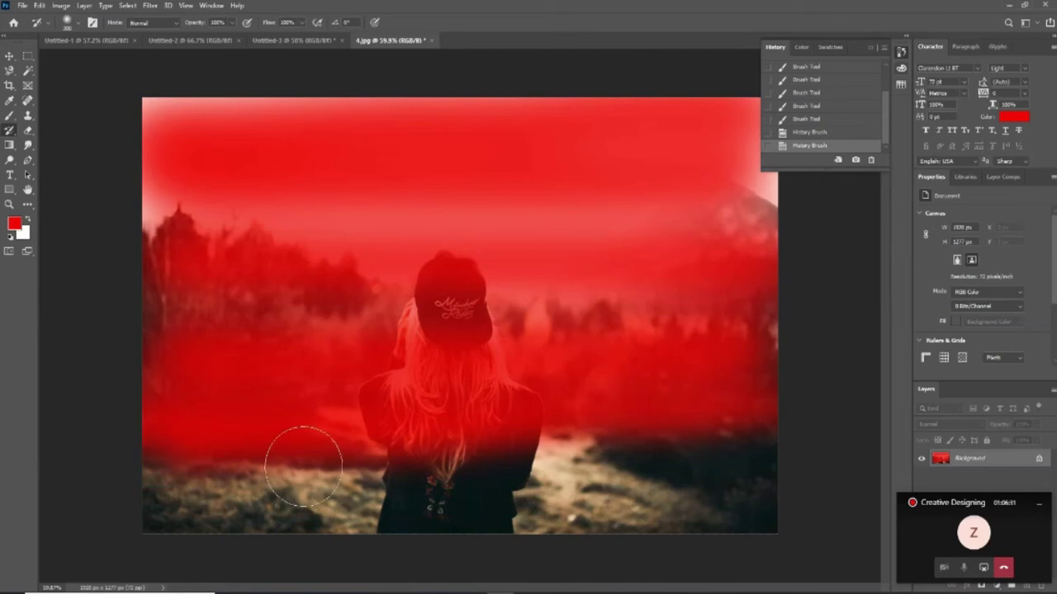
pyautogui.moveTo(157, 450); pyautogui.dragTo(826, 400)
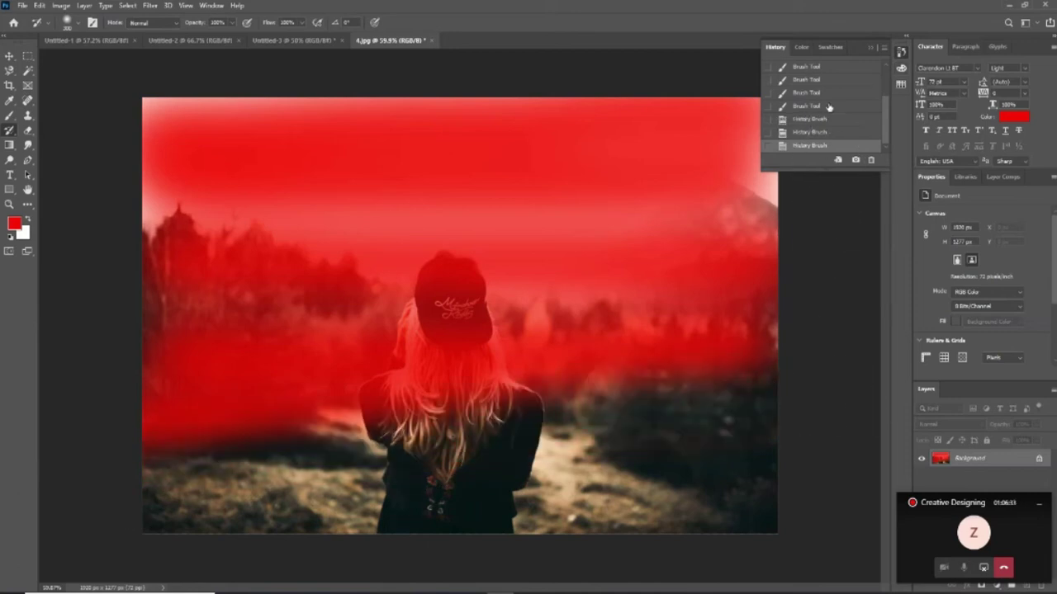
# Restore the middle band and the remaining red sky, then collapse the History panel.
pyautogui.moveTo(703, 384)
pyautogui.mouseDown()
pyautogui.moveTo(130, 408)
pyautogui.moveTo(735, 346)
pyautogui.moveTo(303, 427)
pyautogui.mouseUp()
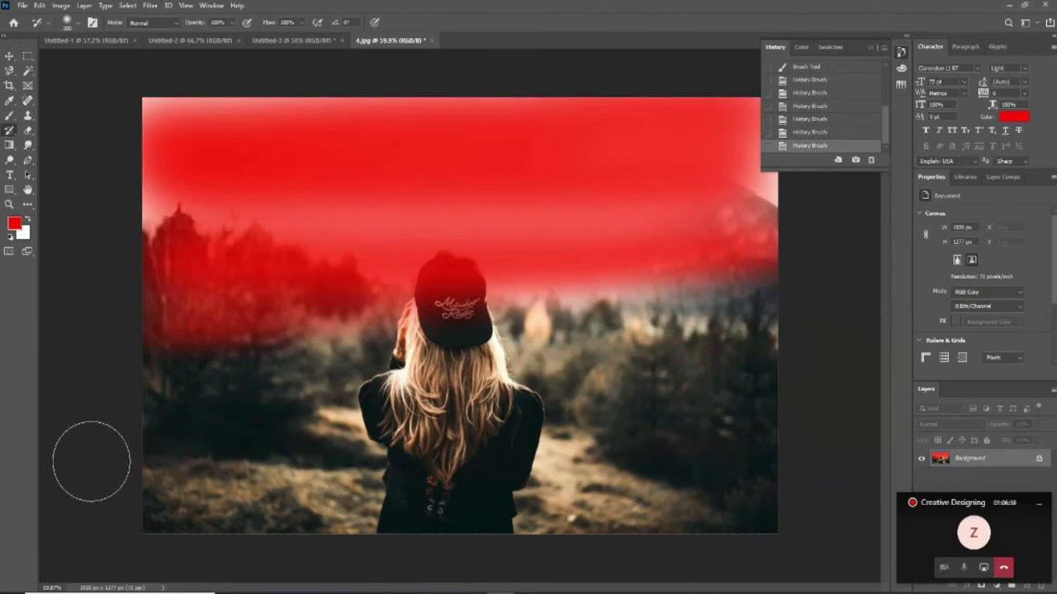
pyautogui.moveTo(134, 365)
pyautogui.mouseDown()
pyautogui.moveTo(853, 243)
pyautogui.moveTo(161, 284)
pyautogui.moveTo(611, 248)
pyautogui.mouseUp()
pyautogui.moveTo(690, 221)
pyautogui.mouseDown()
pyautogui.moveTo(146, 247)
pyautogui.moveTo(357, 195)
pyautogui.moveTo(743, 194)
pyautogui.mouseUp()
pyautogui.moveTo(111, 182)
pyautogui.mouseDown()
pyautogui.moveTo(768, 124)
pyautogui.moveTo(123, 130)
pyautogui.mouseUp()
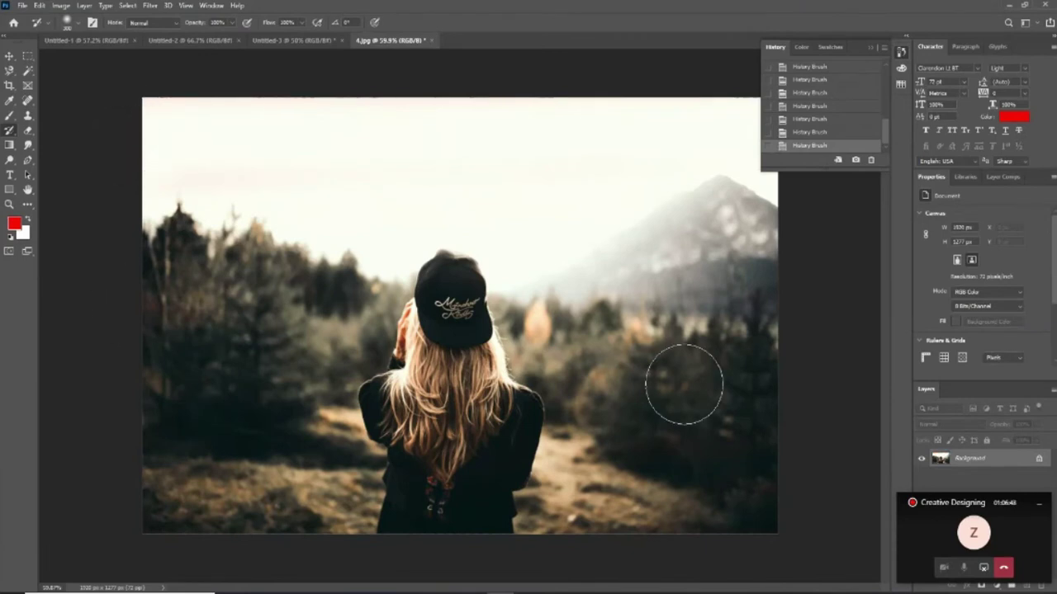
pyautogui.scroll(-1, 886, 133)
pyautogui.scroll(5, 886, 134)
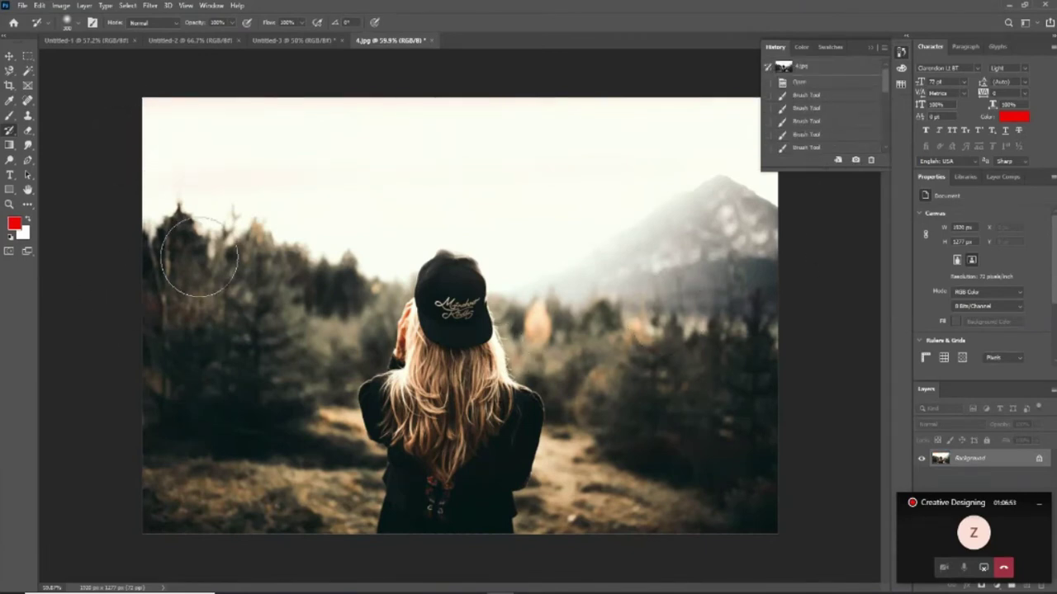
pyautogui.click(891, 52)
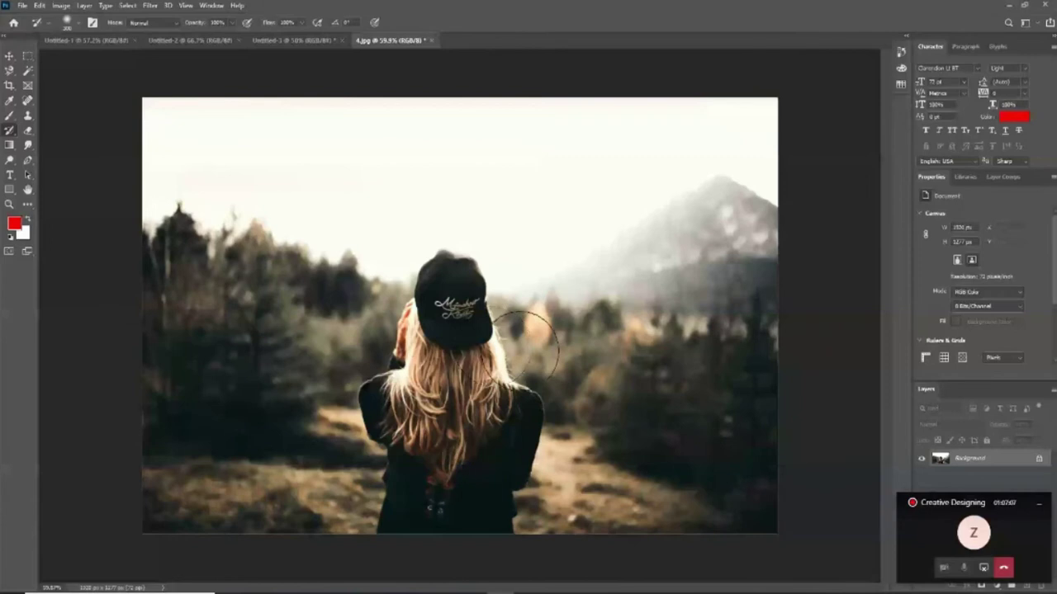
# Zoom in on the cap and sample the cap's black as the foreground colour.
pyautogui.keyDown('alt'); pyautogui.scroll(1, 454, 330); pyautogui.keyUp('alt')
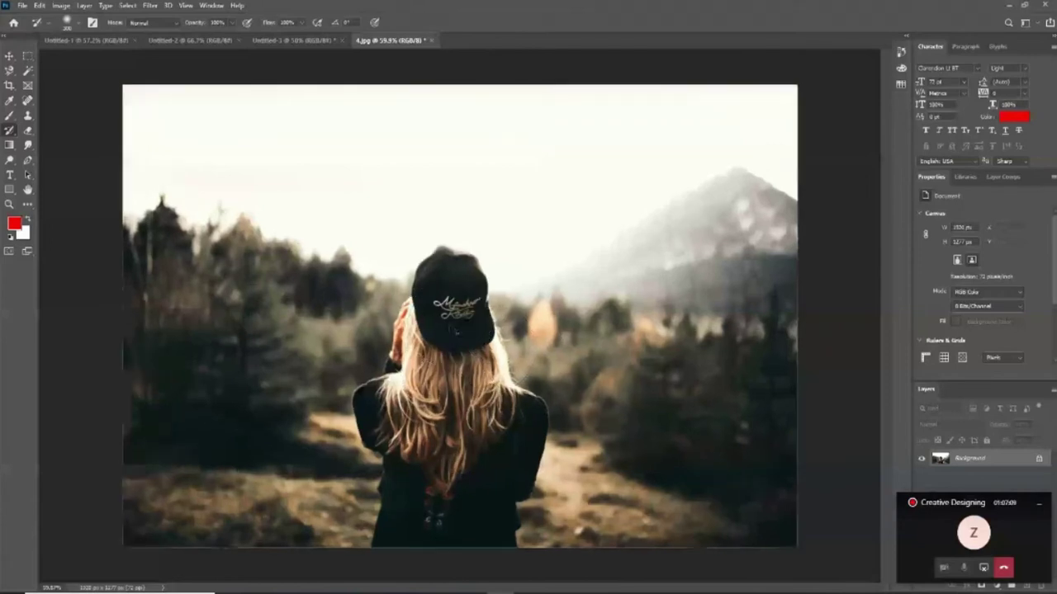
pyautogui.keyDown('alt'); pyautogui.scroll(1, 455, 330); pyautogui.keyUp('alt')
pyautogui.keyDown('alt'); pyautogui.scroll(2, 455, 318); pyautogui.keyUp('alt')
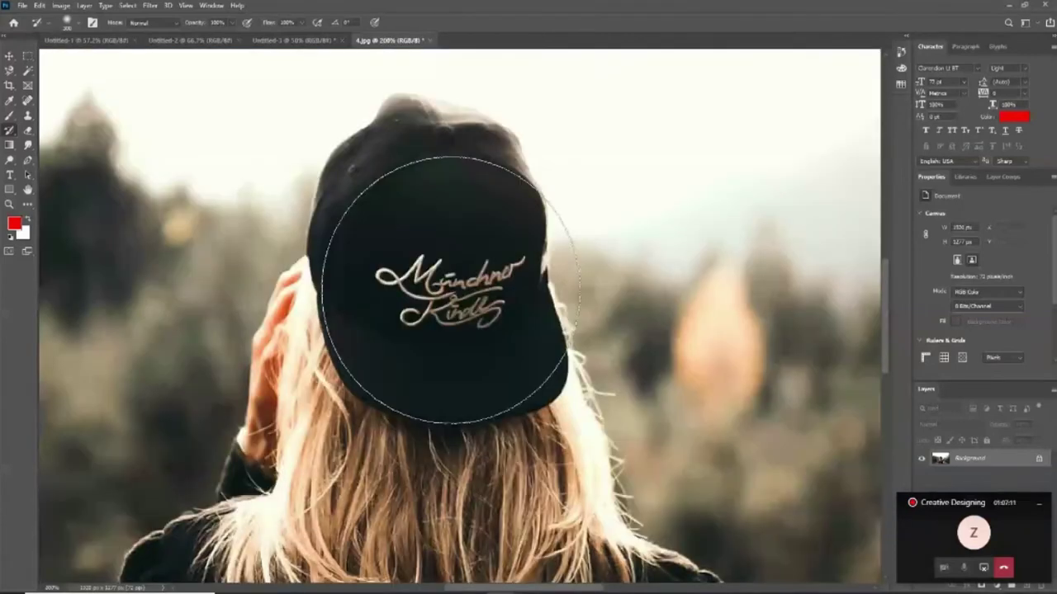
pyautogui.press('[')
pyautogui.press('[')
pyautogui.press('[')
pyautogui.press('[')
pyautogui.press('[')
pyautogui.press('[')
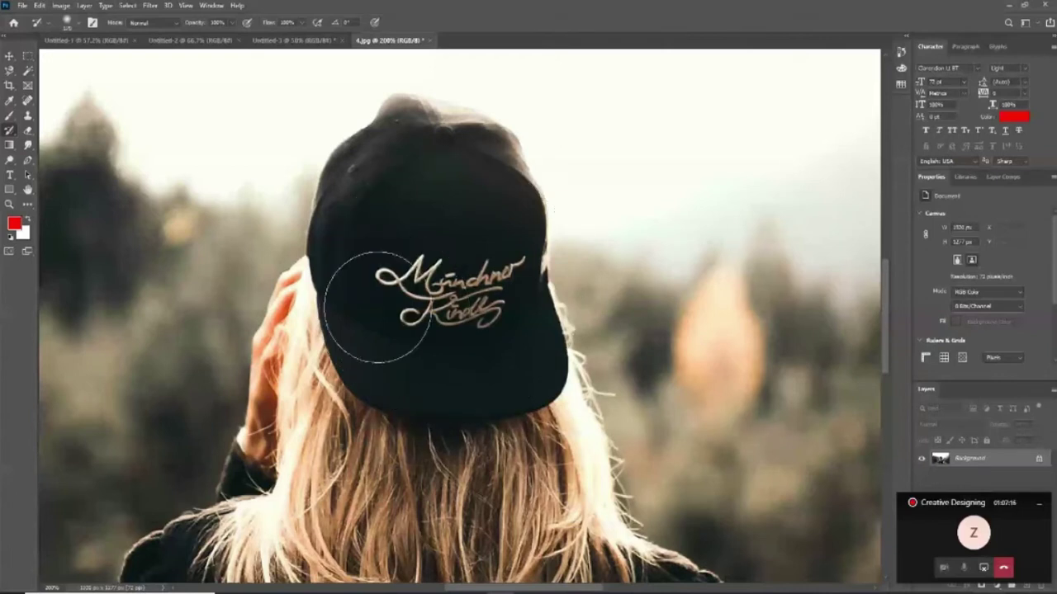
pyautogui.click(15, 221)
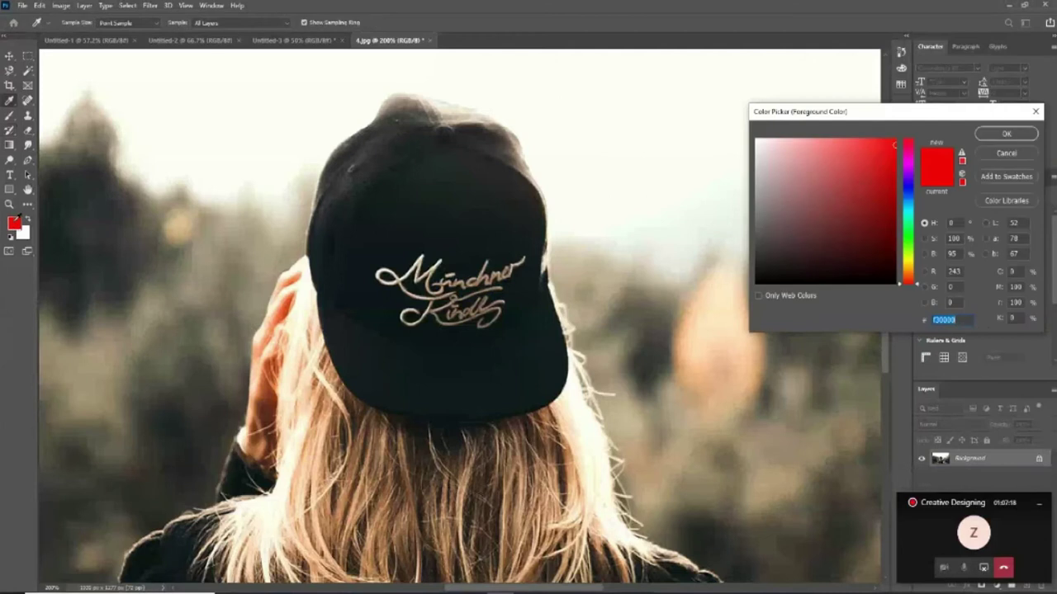
pyautogui.click(464, 214)
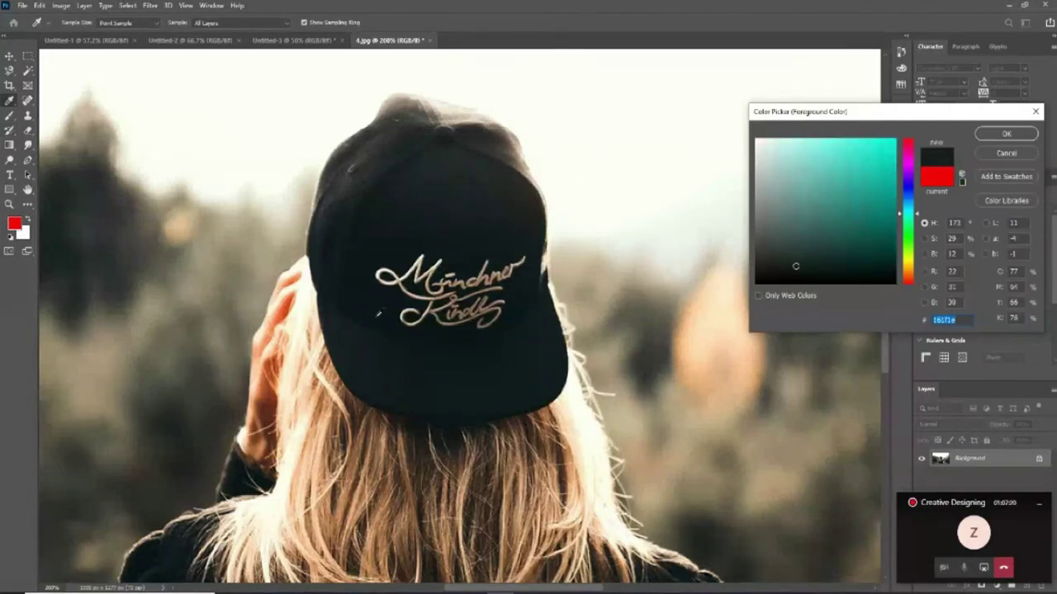
pyautogui.click(383, 364)
pyautogui.click(1006, 134)
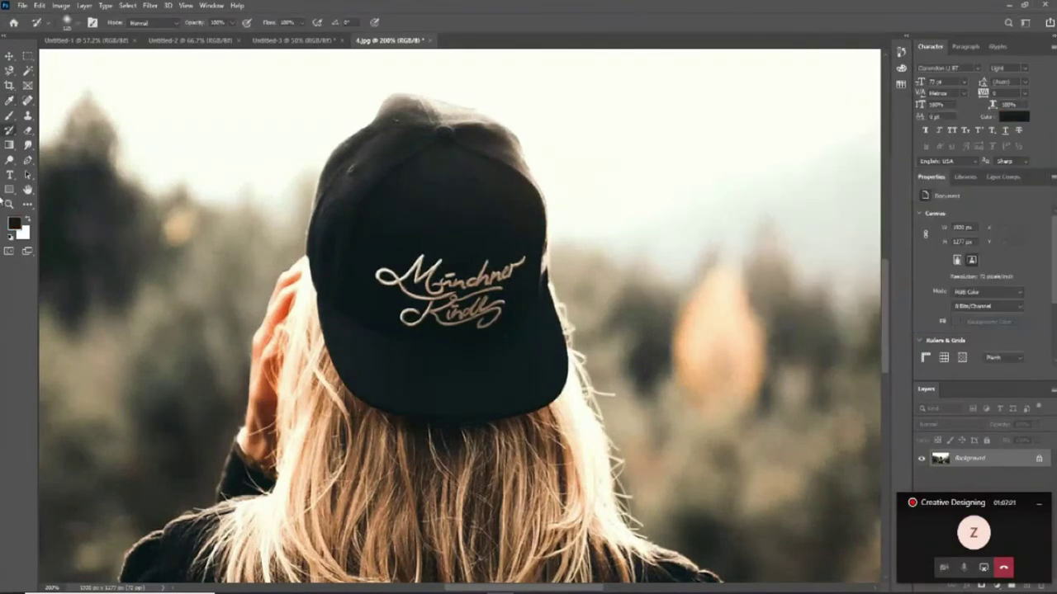
# With a smaller brush, paint black over the cap's embroidered lettering.
pyautogui.click(10, 117)
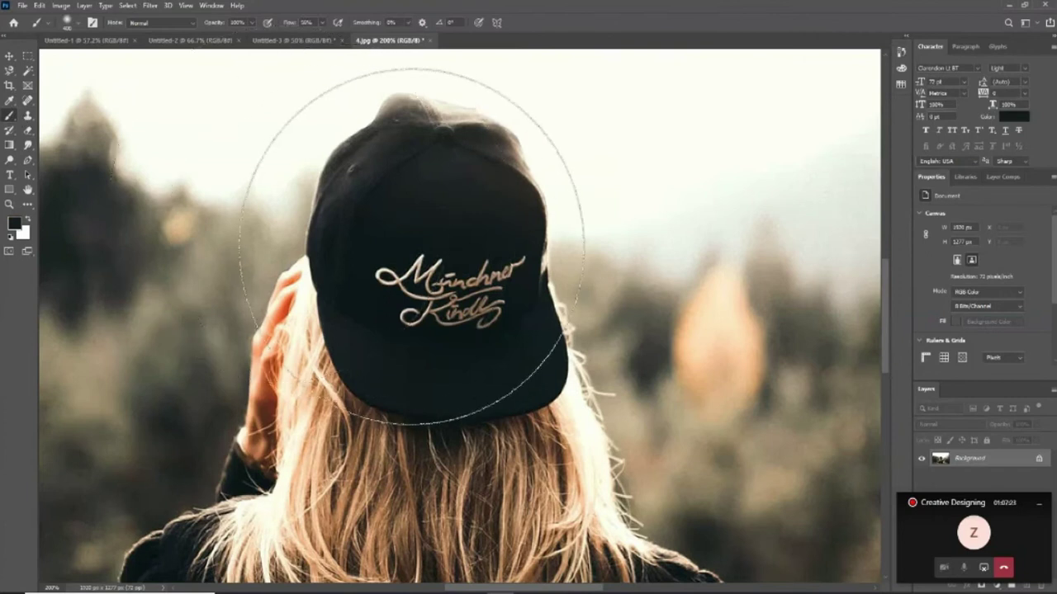
pyautogui.press('[')
pyautogui.press('[')
pyautogui.press('[')
pyautogui.moveTo(436, 272)
pyautogui.mouseDown()
pyautogui.moveTo(512, 272)
pyautogui.moveTo(419, 275)
pyautogui.moveTo(472, 272)
pyautogui.moveTo(484, 284)
pyautogui.moveTo(425, 272)
pyautogui.moveTo(434, 290)
pyautogui.moveTo(500, 255)
pyautogui.mouseUp()
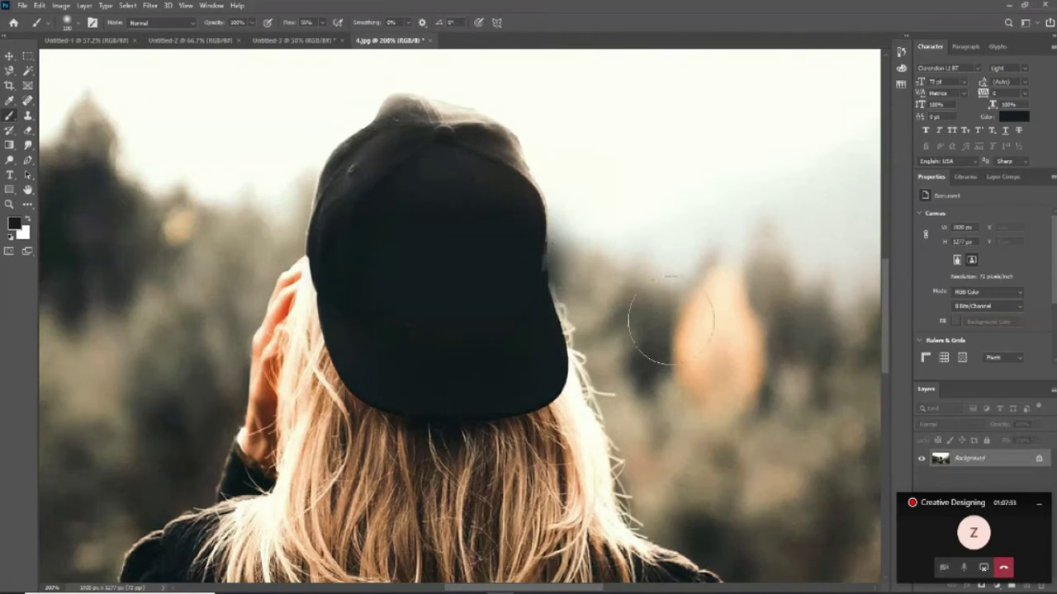
# Zoom out, zoom in on the cap, then go to 100% and scroll down to the jacket's back.
pyautogui.press('z')
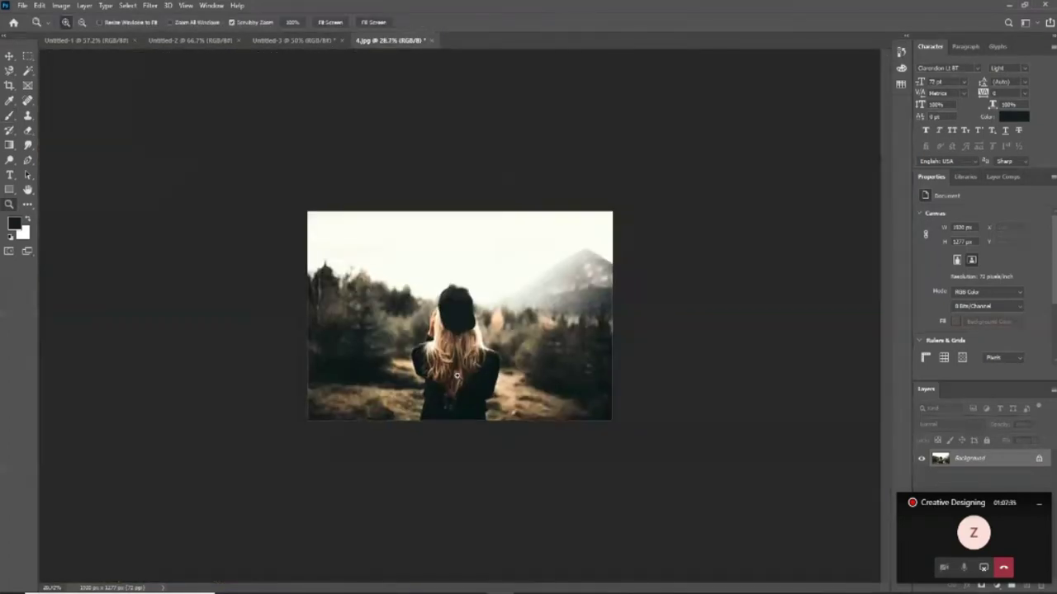
pyautogui.moveTo(671, 322); pyautogui.dragTo(475, 318)
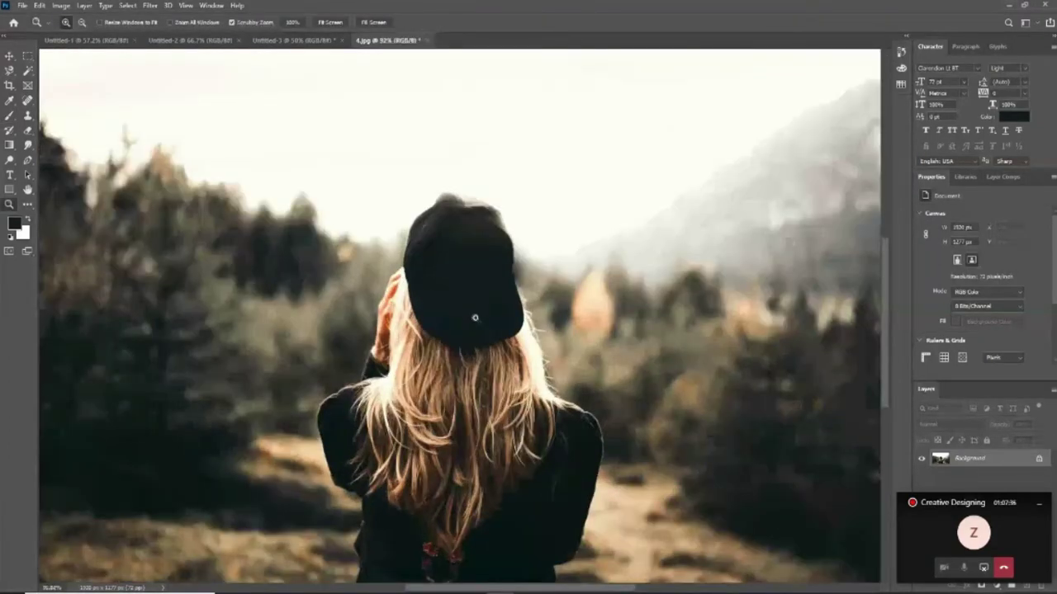
pyautogui.scroll(-1, 475, 318)
pyautogui.scroll(-1, 480, 246)
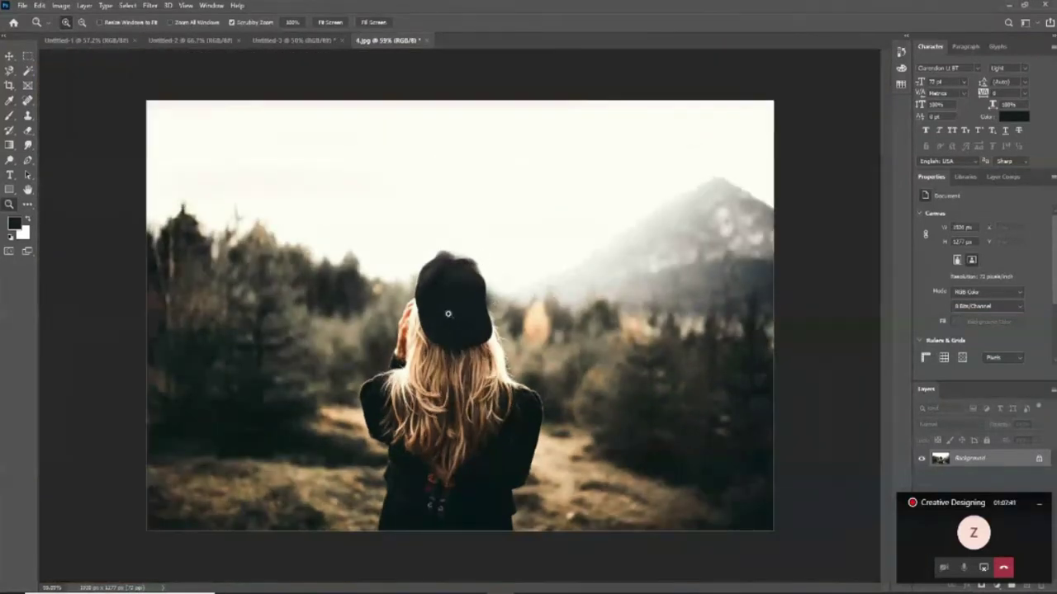
pyautogui.moveTo(447, 313); pyautogui.dragTo(506, 337)
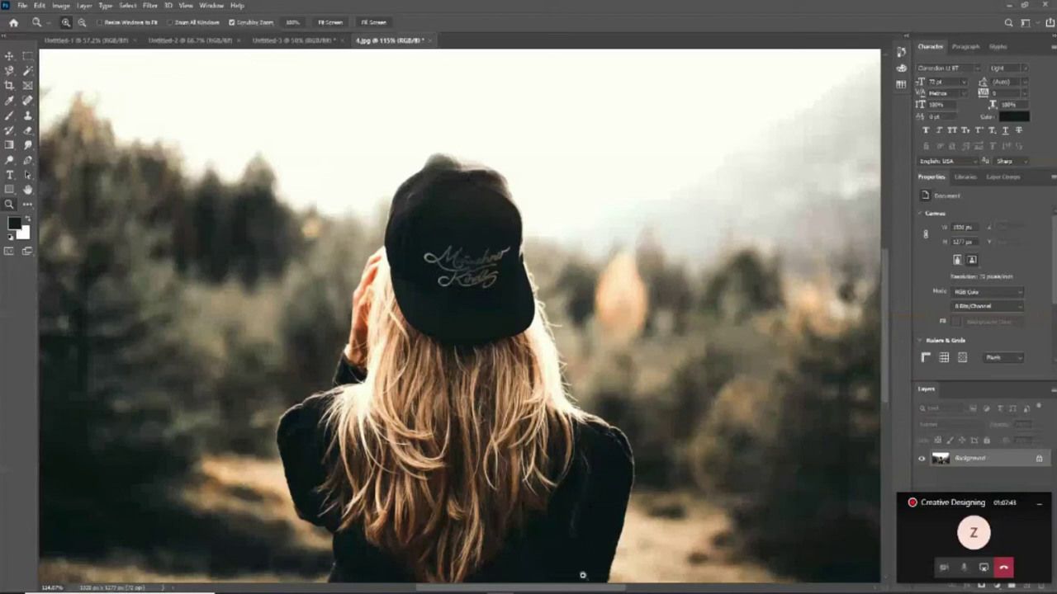
pyautogui.scroll(-1, 460, 286)
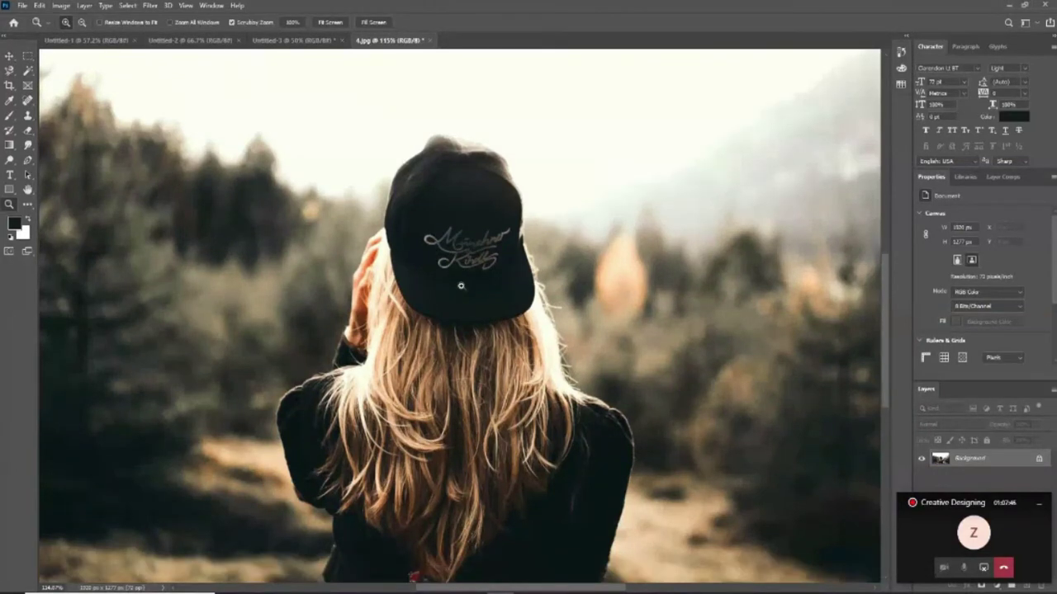
pyautogui.scroll(4, 340, 163)
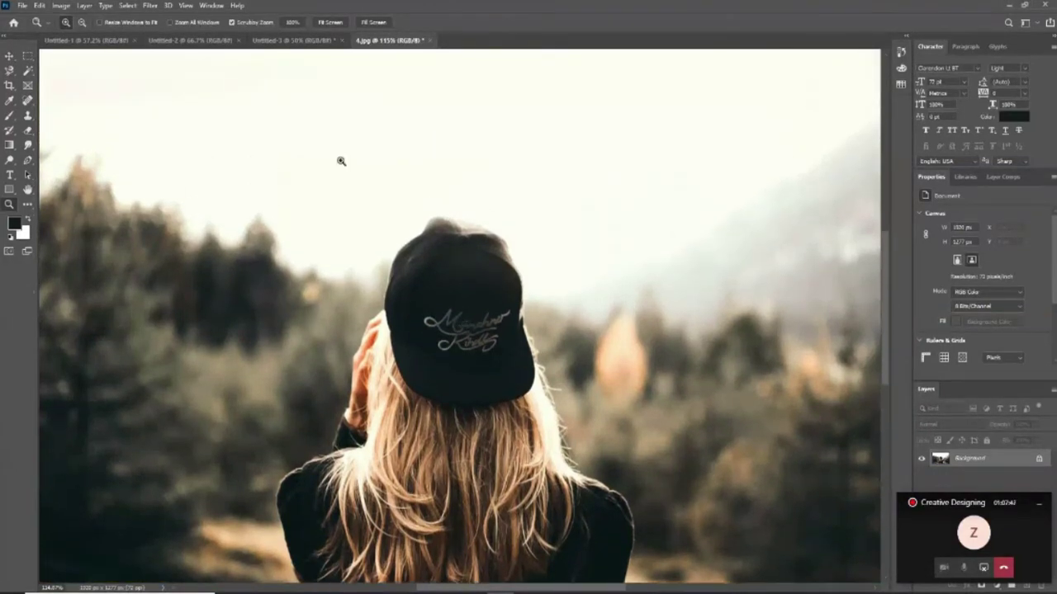
pyautogui.scroll(1, 458, 203)
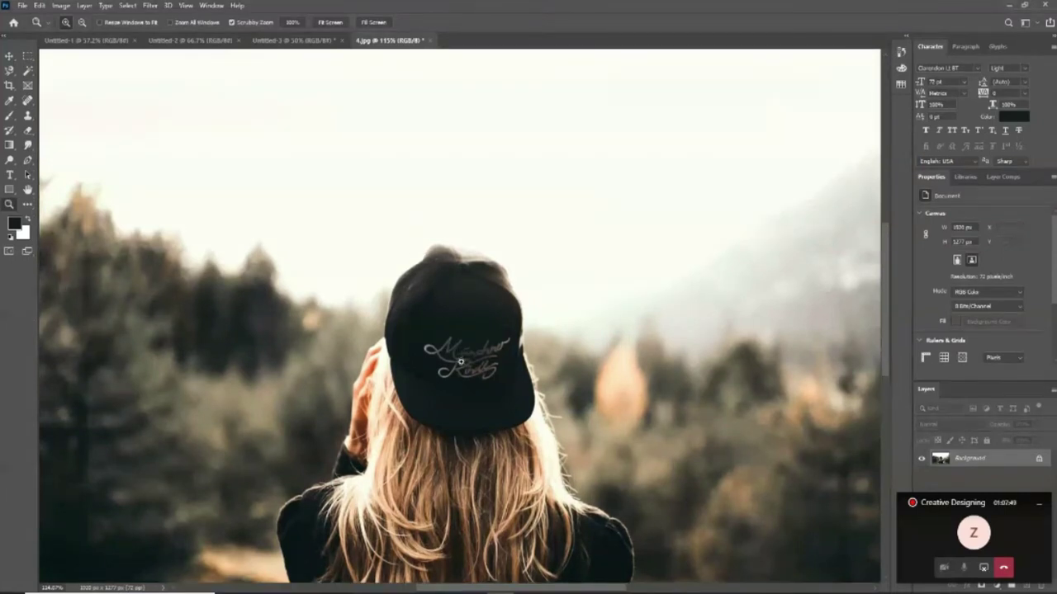
pyautogui.scroll(-1, 459, 360)
pyautogui.scroll(-1, 456, 362)
pyautogui.scroll(-2, 456, 362)
pyautogui.scroll(-1, 457, 355)
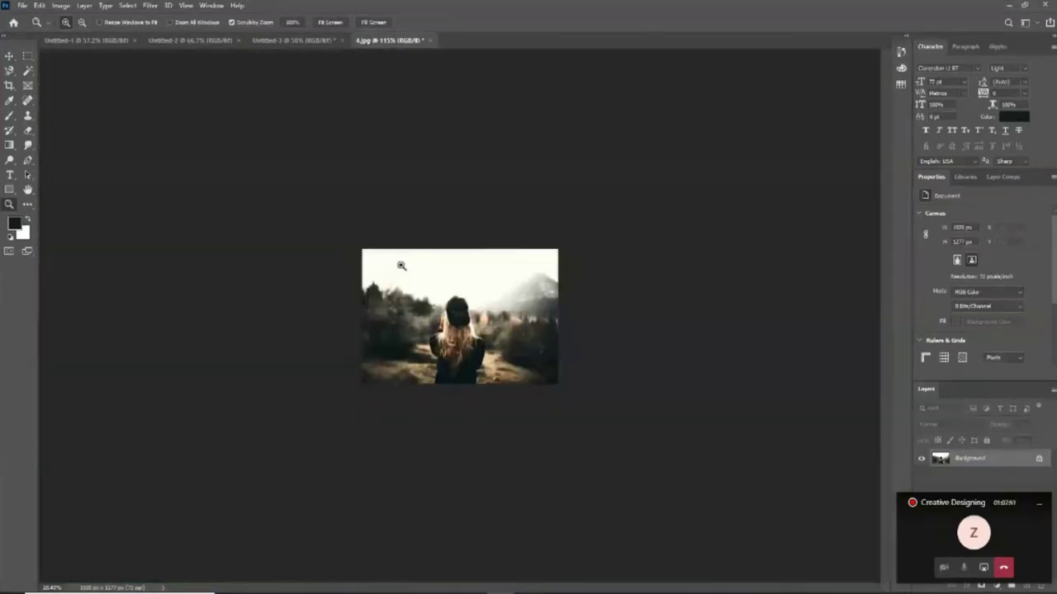
pyautogui.scroll(3, 457, 345)
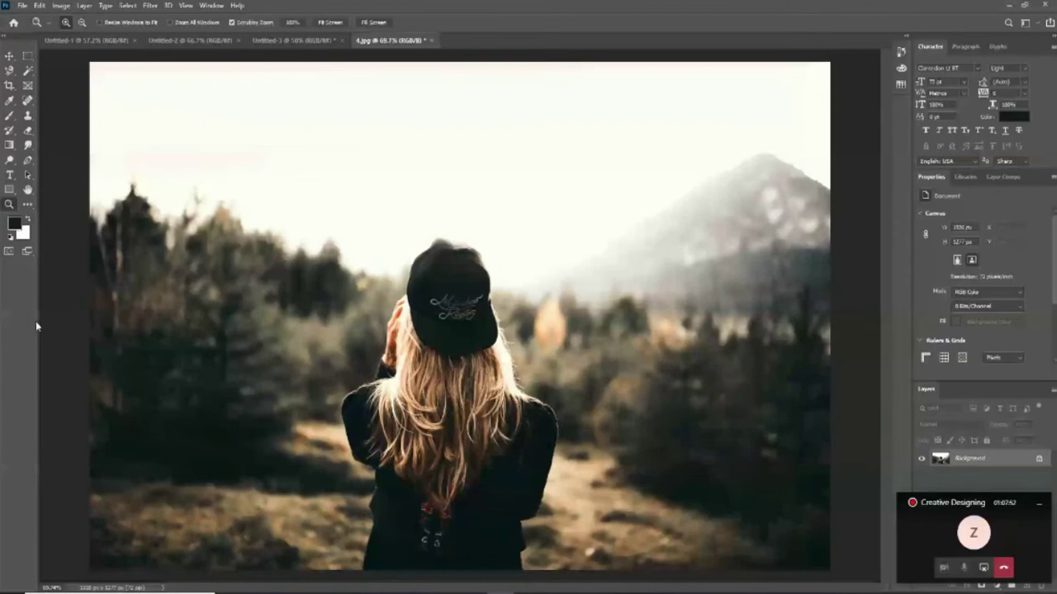
pyautogui.hotkey('ctrl', '+')
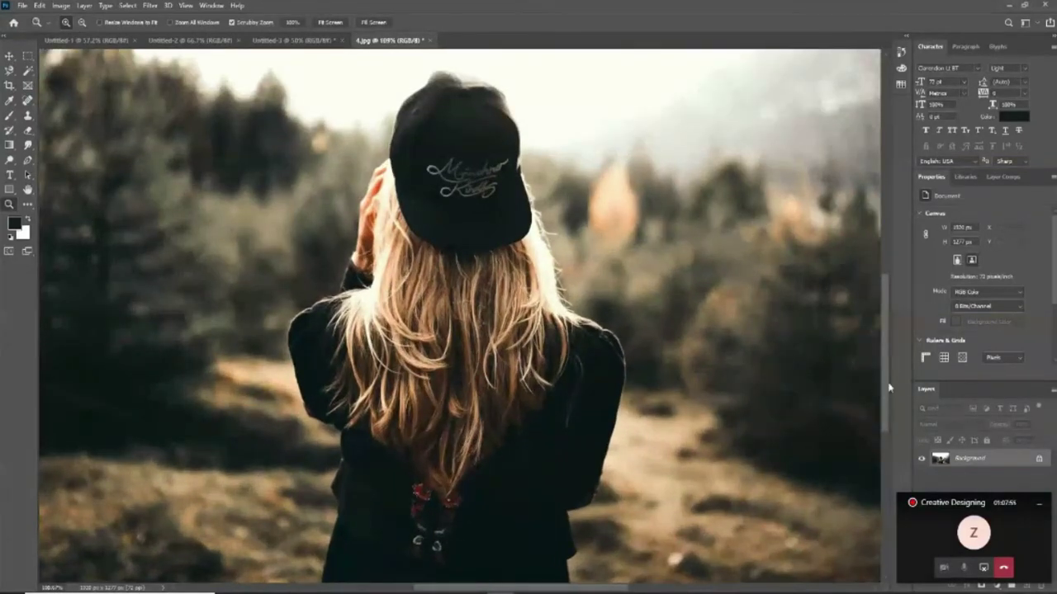
pyautogui.scroll(-3, 883, 400)
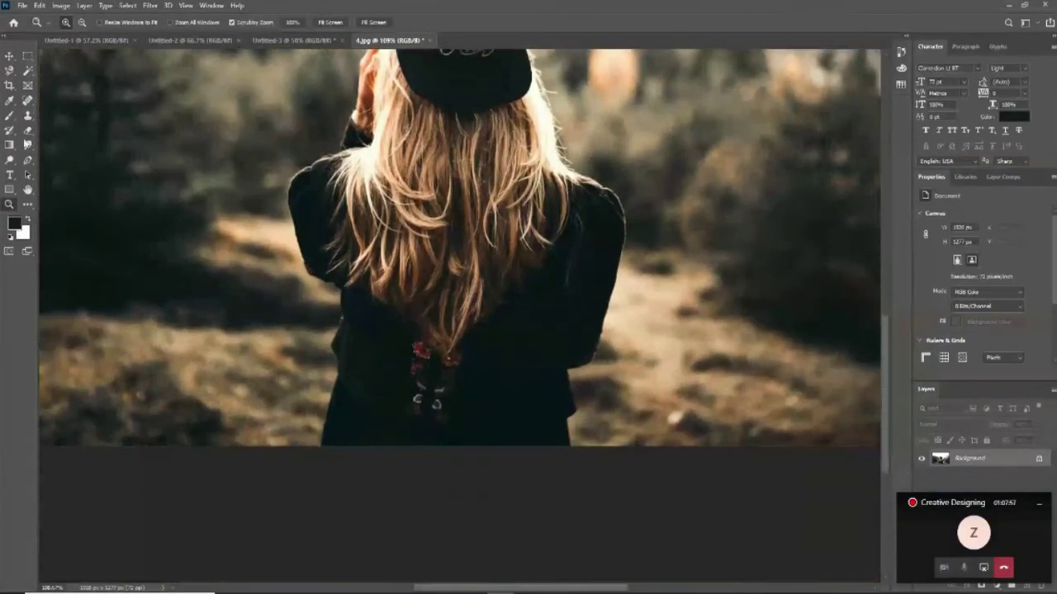
# Paint over the red flowers on the back of the jacket with the Brush tool.
pyautogui.click(9, 116)
pyautogui.moveTo(414, 363)
pyautogui.mouseDown()
pyautogui.moveTo(389, 355)
pyautogui.moveTo(454, 360)
pyautogui.moveTo(435, 363)
pyautogui.moveTo(427, 391)
pyautogui.moveTo(415, 371)
pyautogui.mouseUp()
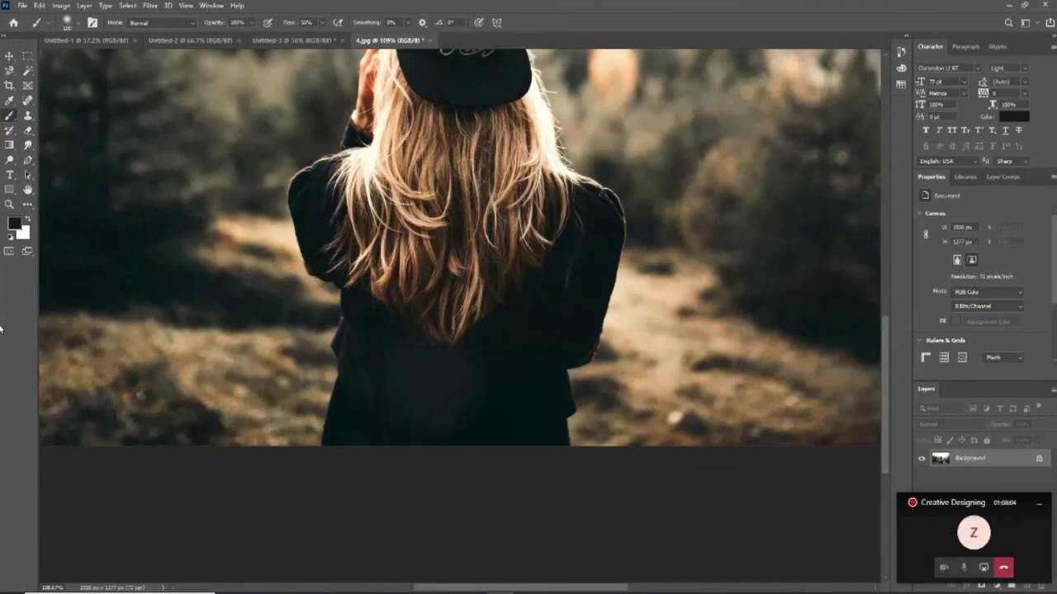
pyautogui.scroll(2, 821, 424)
pyautogui.scroll(1, 763, 429)
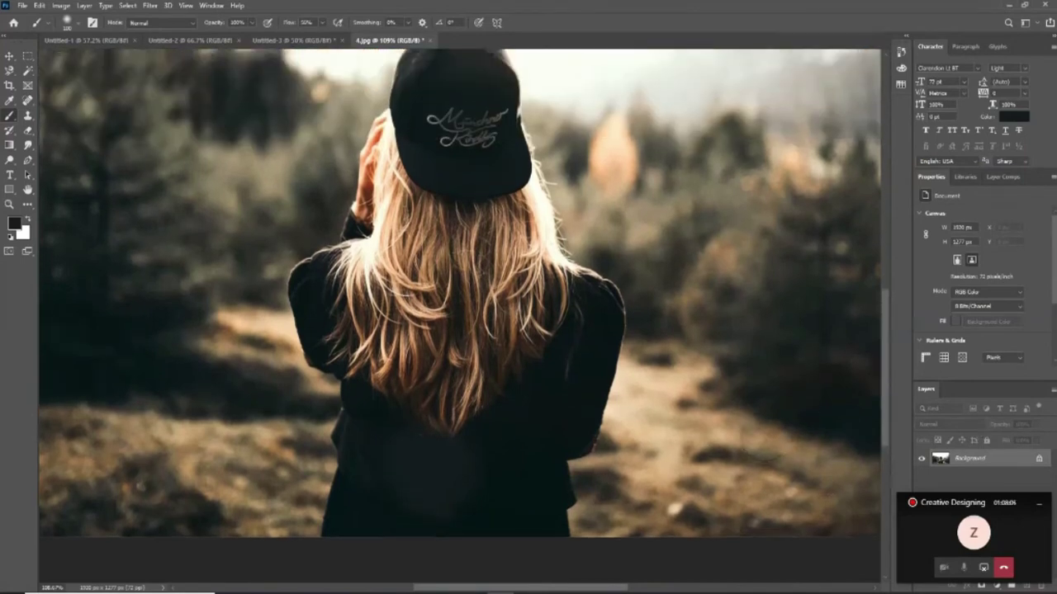
pyautogui.moveTo(389, 495); pyautogui.dragTo(484, 465)
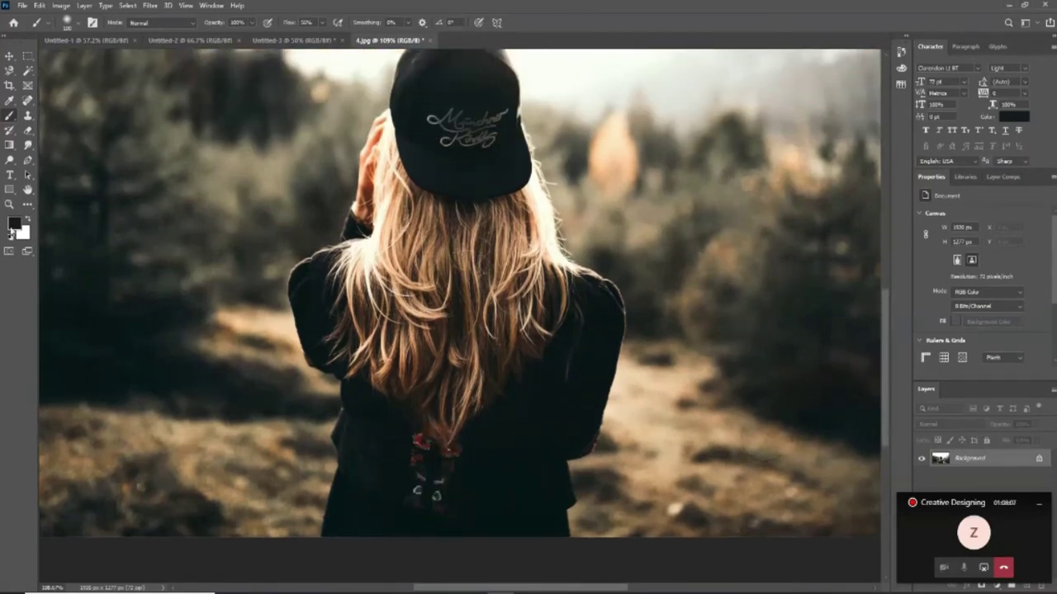
# Set the foreground to the jacket's dark colour, paint over the remaining spots, and fit the photo on screen.
pyautogui.click(14, 224)
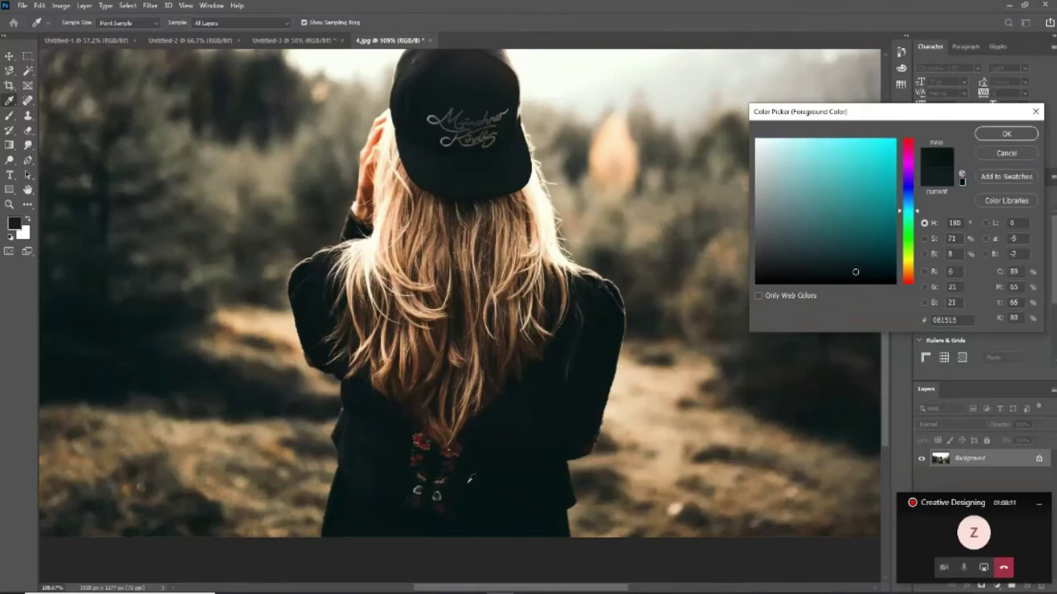
pyautogui.click(1005, 135)
pyautogui.moveTo(450, 430)
pyautogui.mouseDown()
pyautogui.moveTo(425, 448)
pyautogui.moveTo(413, 488)
pyautogui.moveTo(459, 506)
pyautogui.mouseUp()
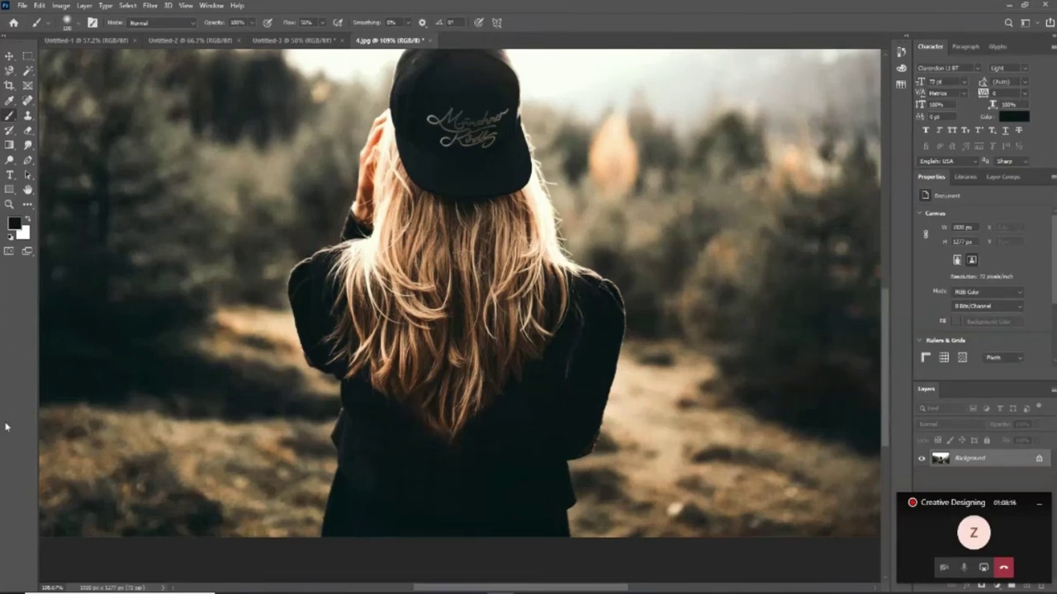
pyautogui.scroll(1, 628, 450)
pyautogui.scroll(2, 578, 355)
pyautogui.scroll(1, 496, 302)
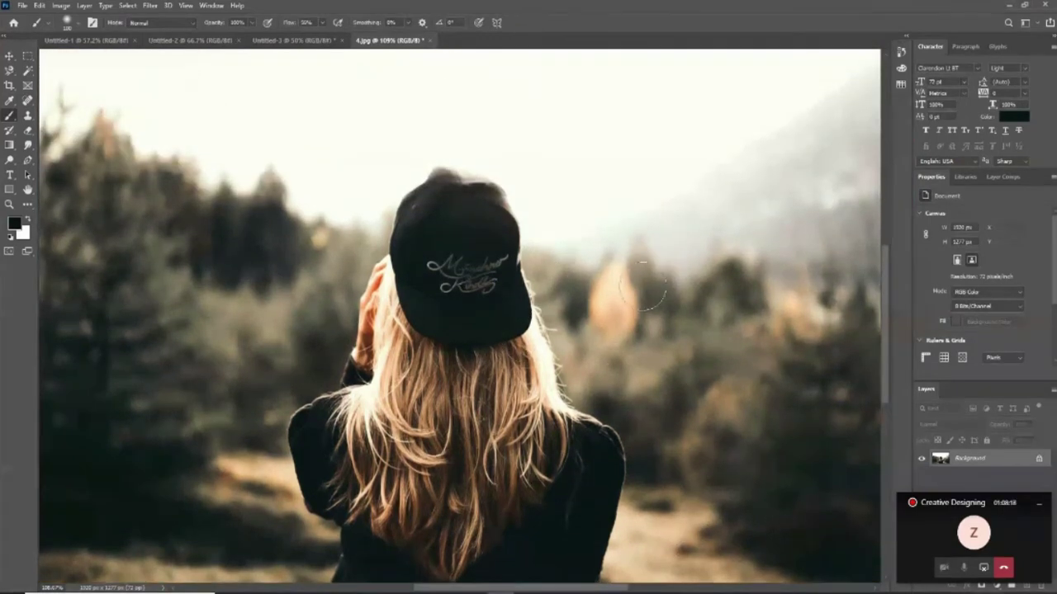
pyautogui.press('z')
pyautogui.moveTo(625, 302); pyautogui.dragTo(430, 307)
pyautogui.hotkey('ctrl', '0')
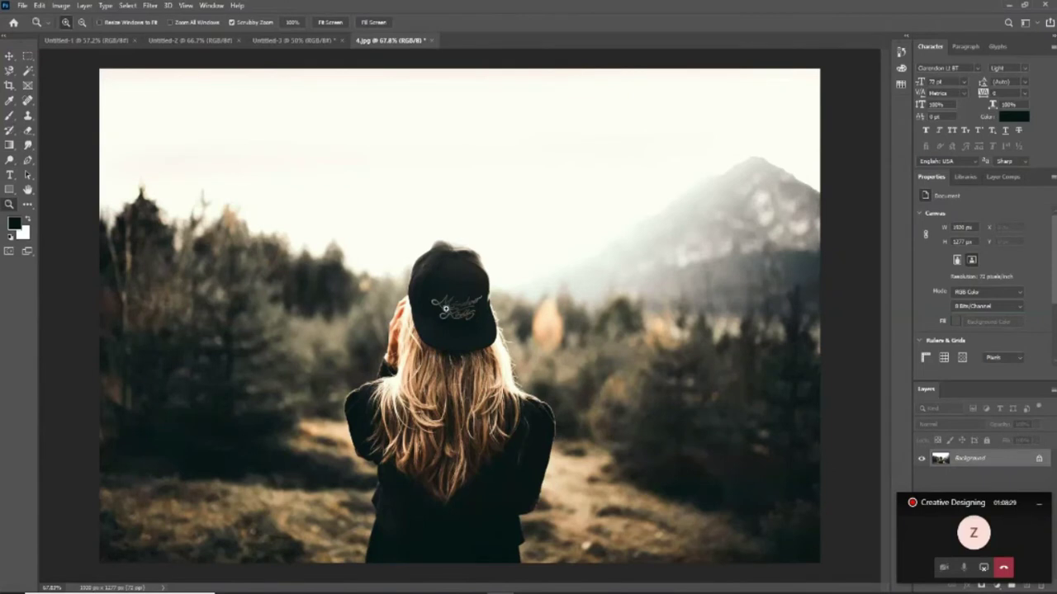
# Pick the History Brush from the brush flyout to restore the cap lettering, then return to the Brush (B).
pyautogui.click(9, 116)
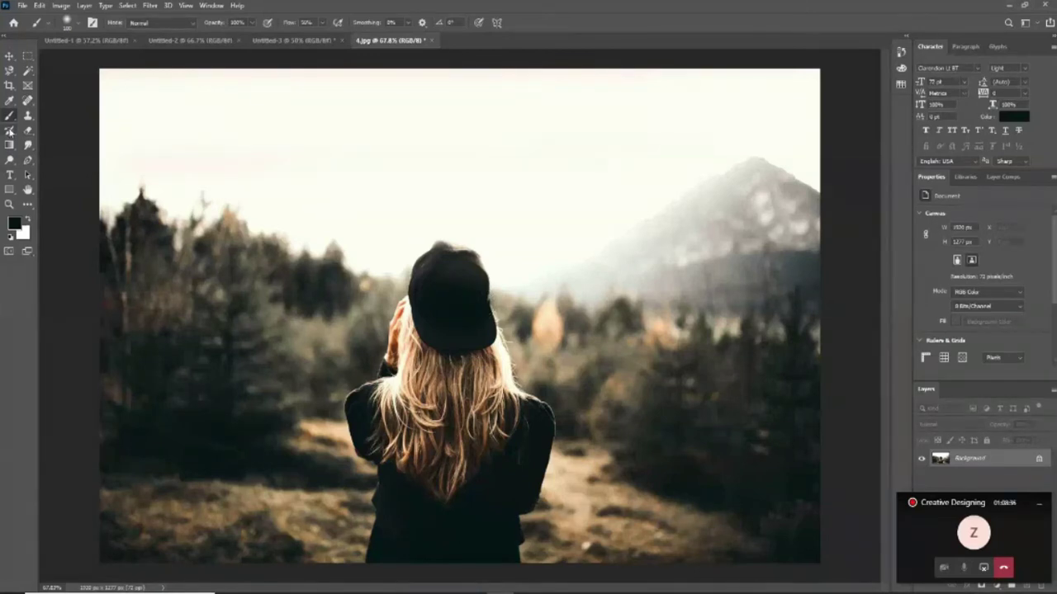
pyautogui.click(10, 131)
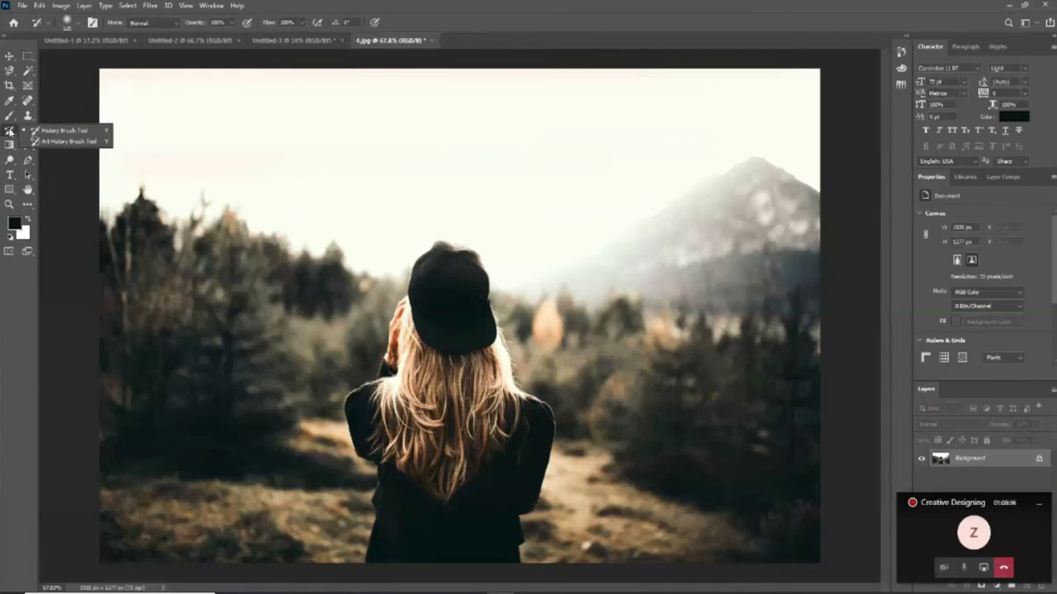
pyautogui.click(62, 131)
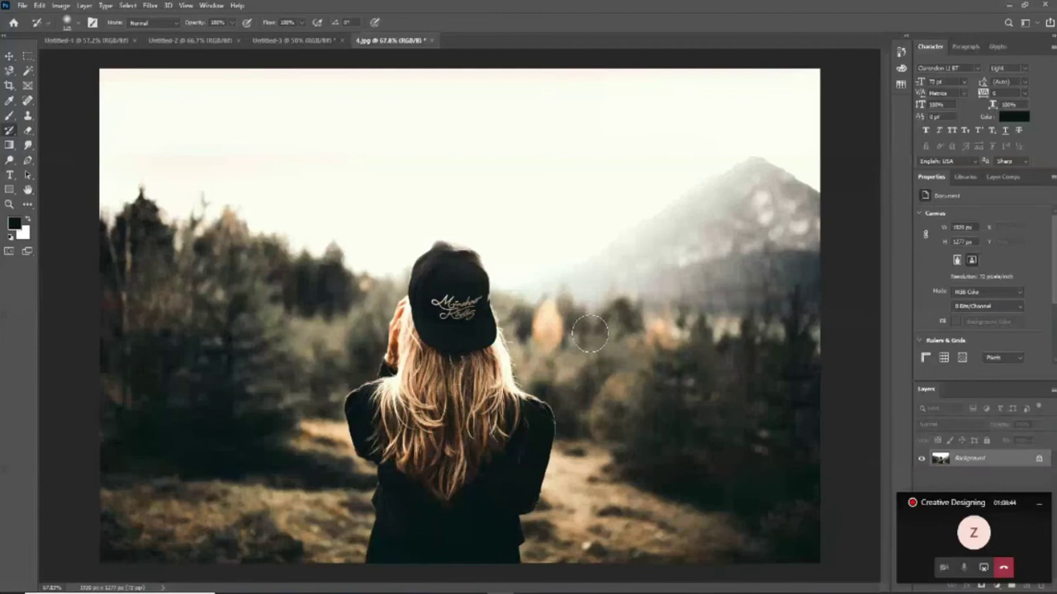
pyautogui.press('b')
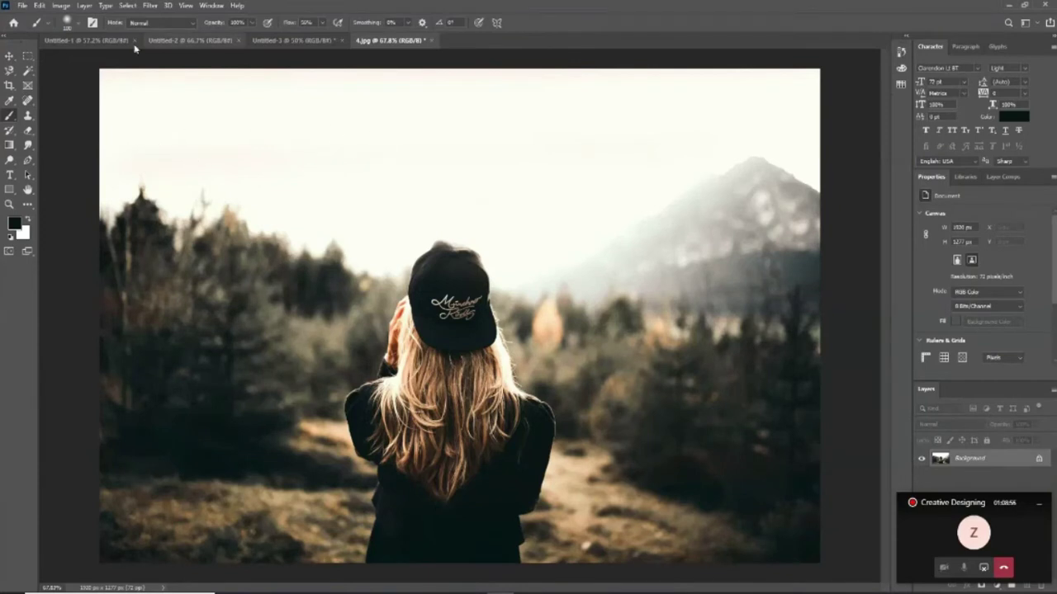
# Keep the brush blend mode at Normal and set the foreground colour to bright blue.
pyautogui.click(166, 25)
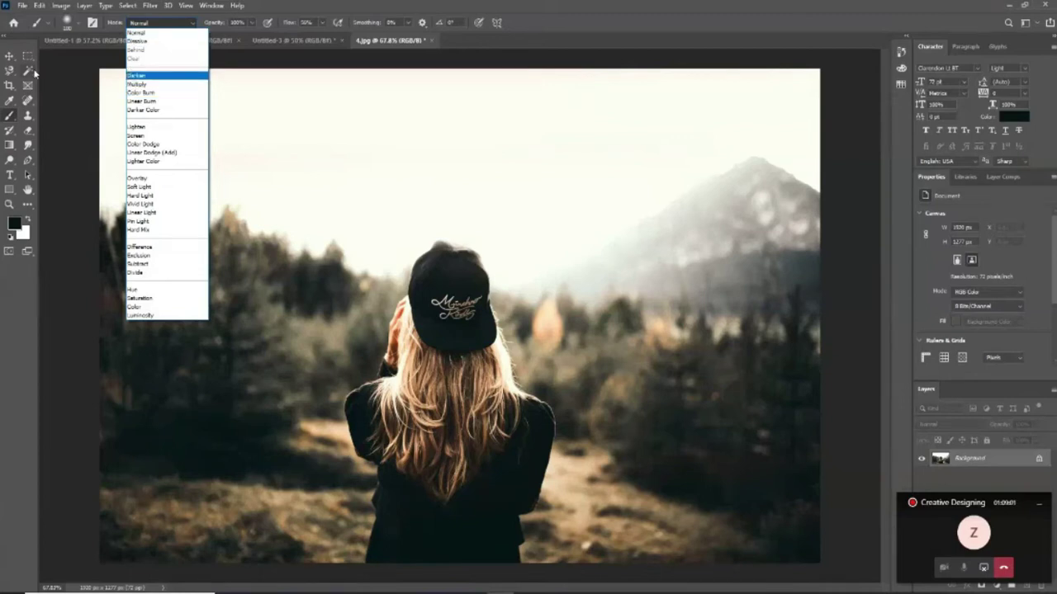
pyautogui.click(65, 73)
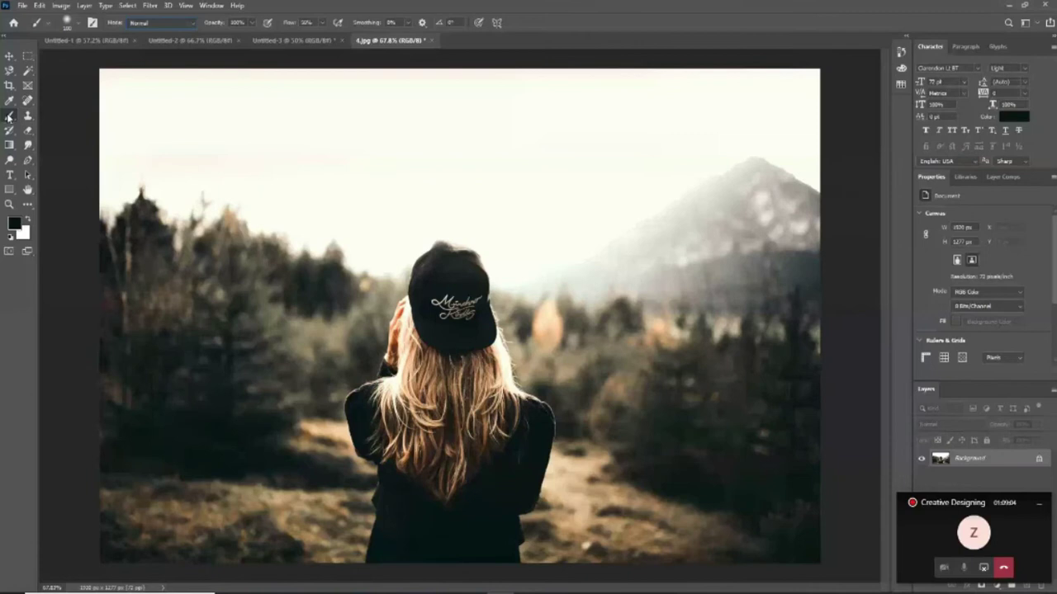
pyautogui.click(13, 223)
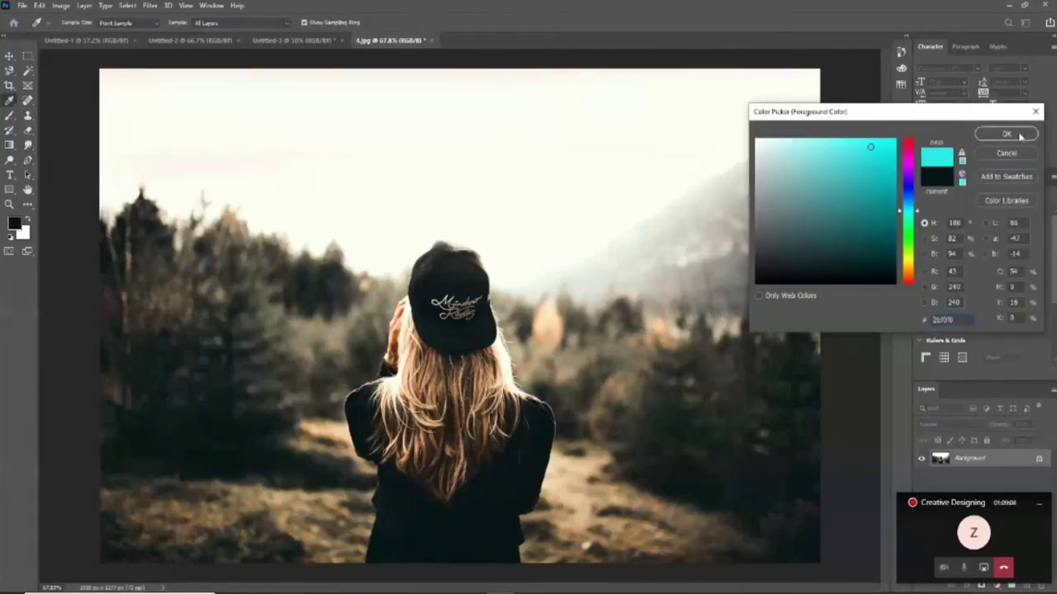
pyautogui.click(911, 209)
pyautogui.moveTo(911, 209); pyautogui.dragTo(912, 204)
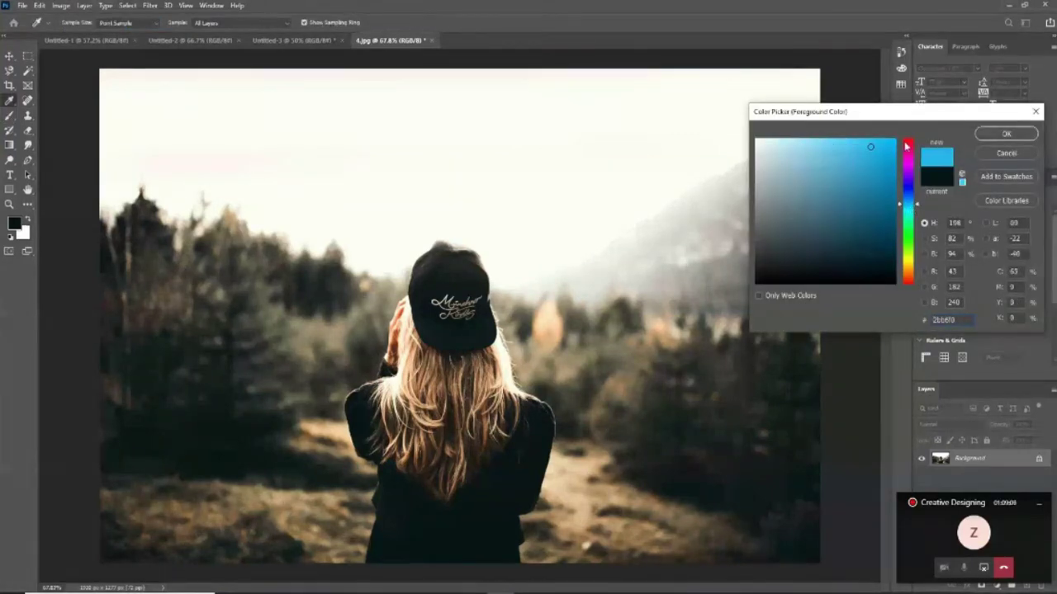
pyautogui.click(1006, 133)
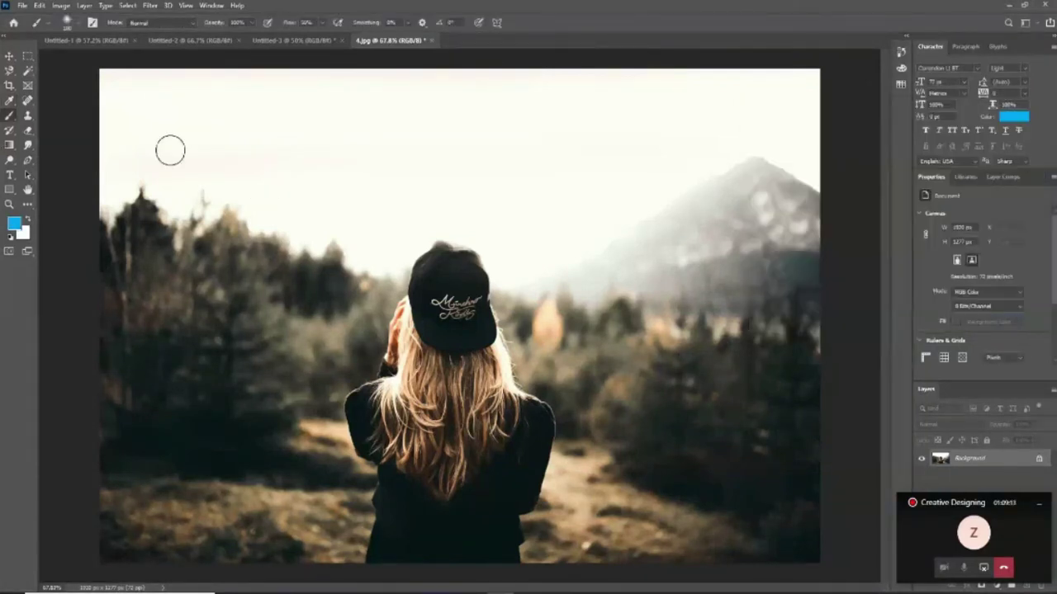
# With a larger brush, paint a blue band along the top edge of the sky.
pyautogui.moveTo(127, 97); pyautogui.dragTo(687, 99)
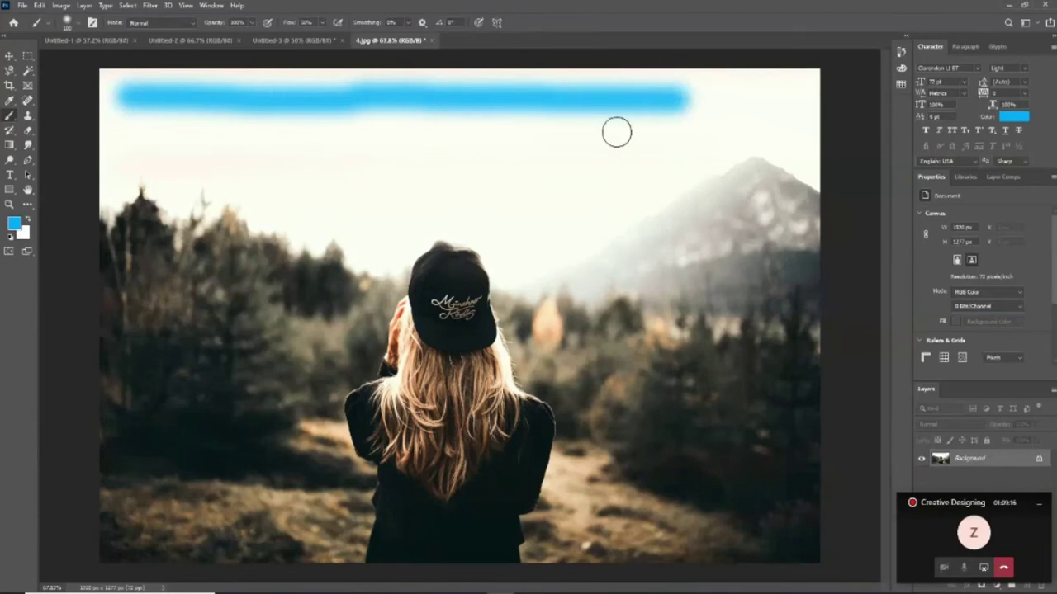
pyautogui.press(']')
pyautogui.press(']')
pyautogui.press(']')
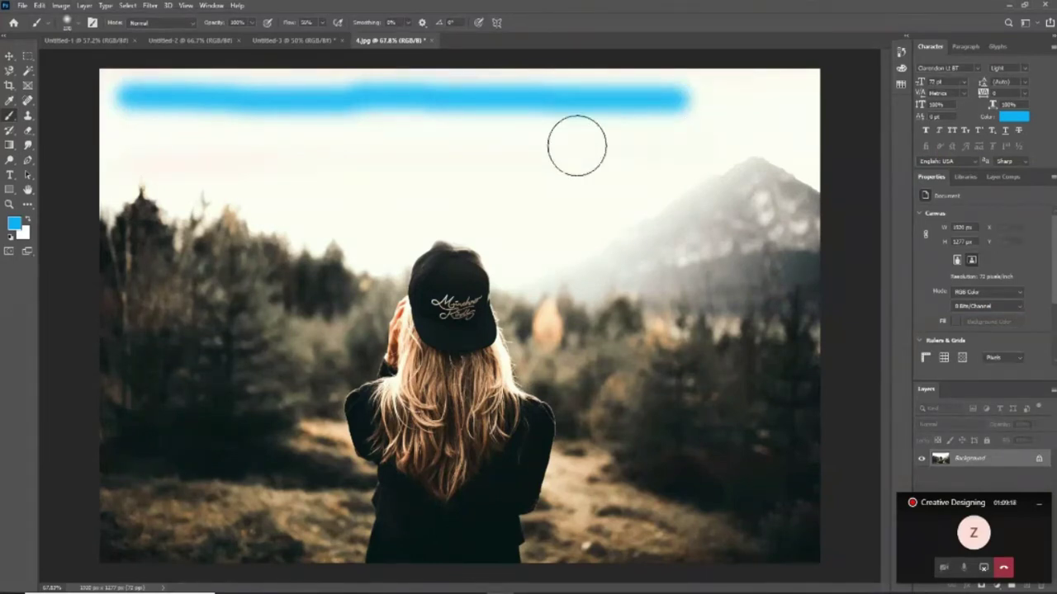
pyautogui.hotkey('ctrl', 'z')
pyautogui.moveTo(128, 104)
pyautogui.mouseDown()
pyautogui.moveTo(382, 90)
pyautogui.moveTo(797, 95)
pyautogui.mouseUp()
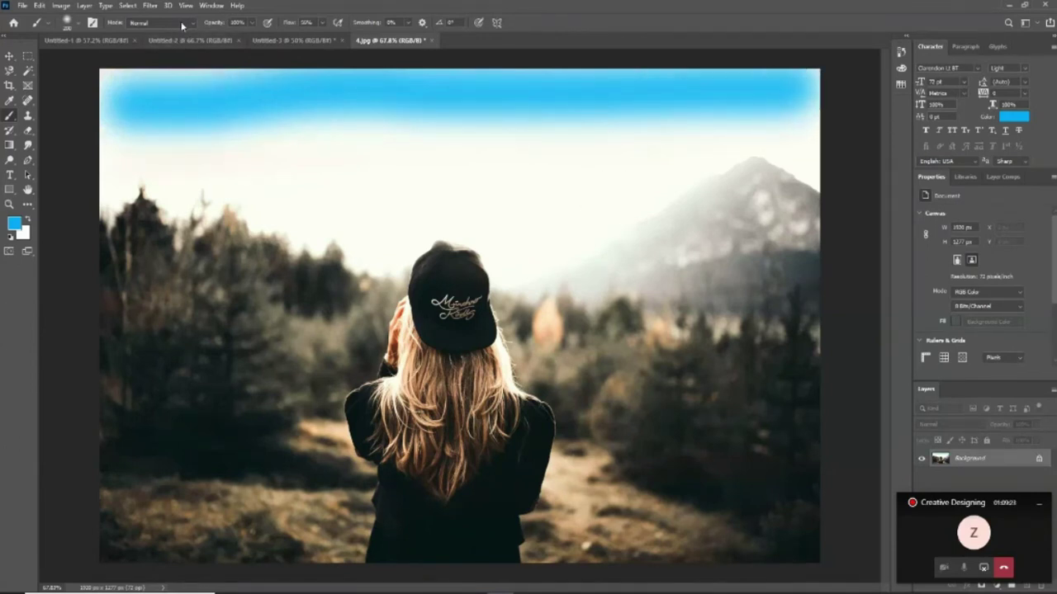
# Raise brush Flow to 100% and paint a second blue band lower across the sky.
pyautogui.click(322, 23)
pyautogui.moveTo(322, 37); pyautogui.dragTo(345, 36)
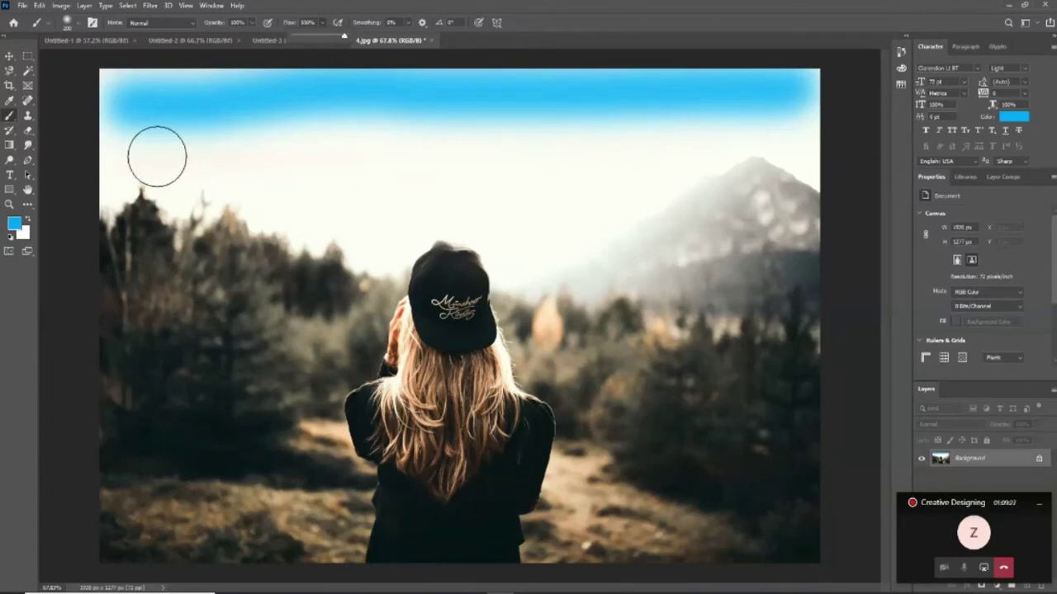
pyautogui.moveTo(140, 144); pyautogui.dragTo(572, 149)
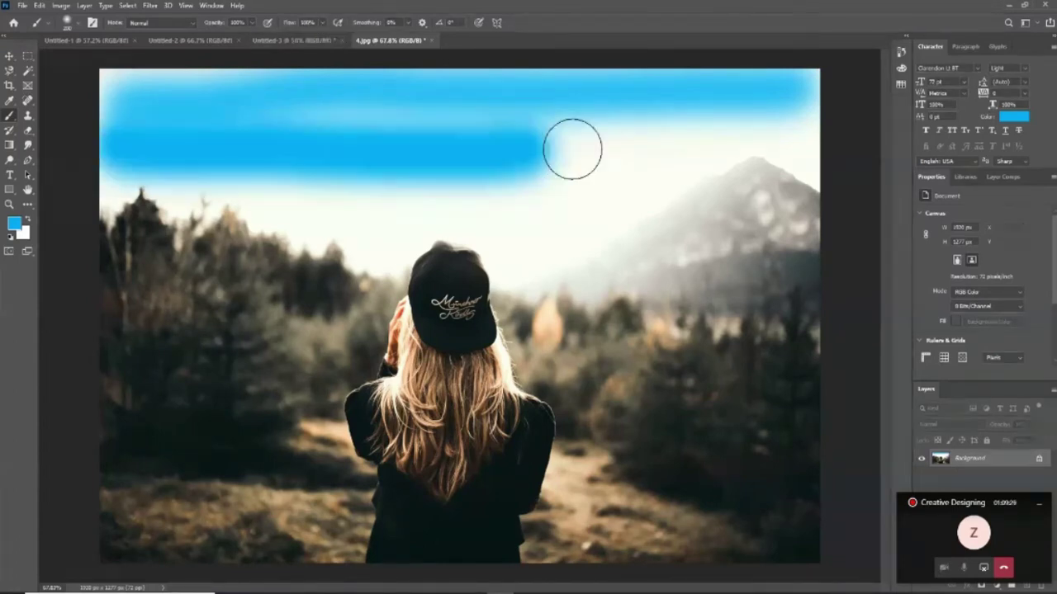
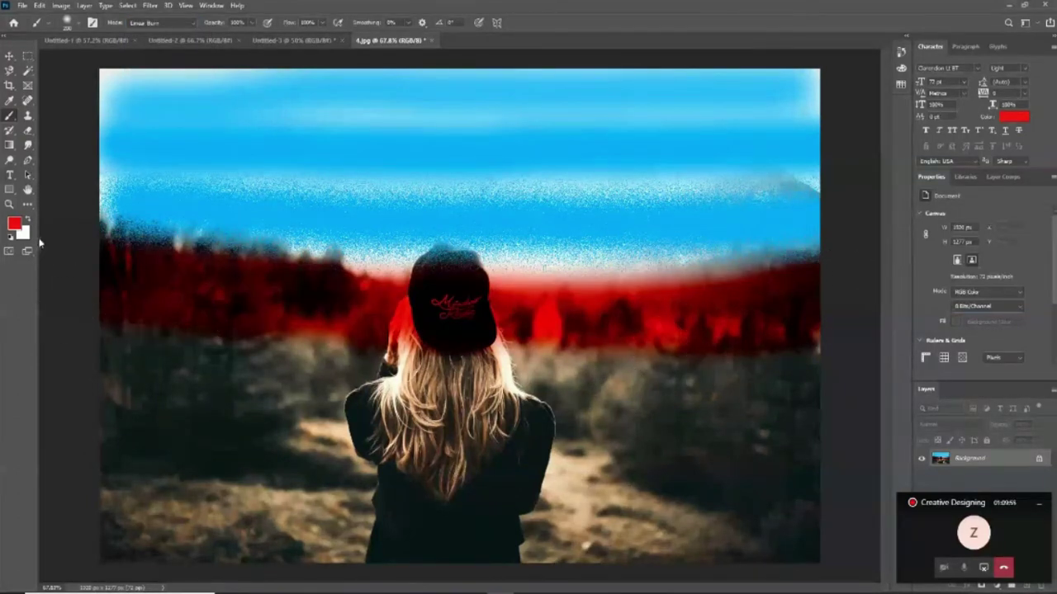
# Try a different brush blend mode with a wide red stroke, then undo back to the original photo.
pyautogui.click(161, 22)
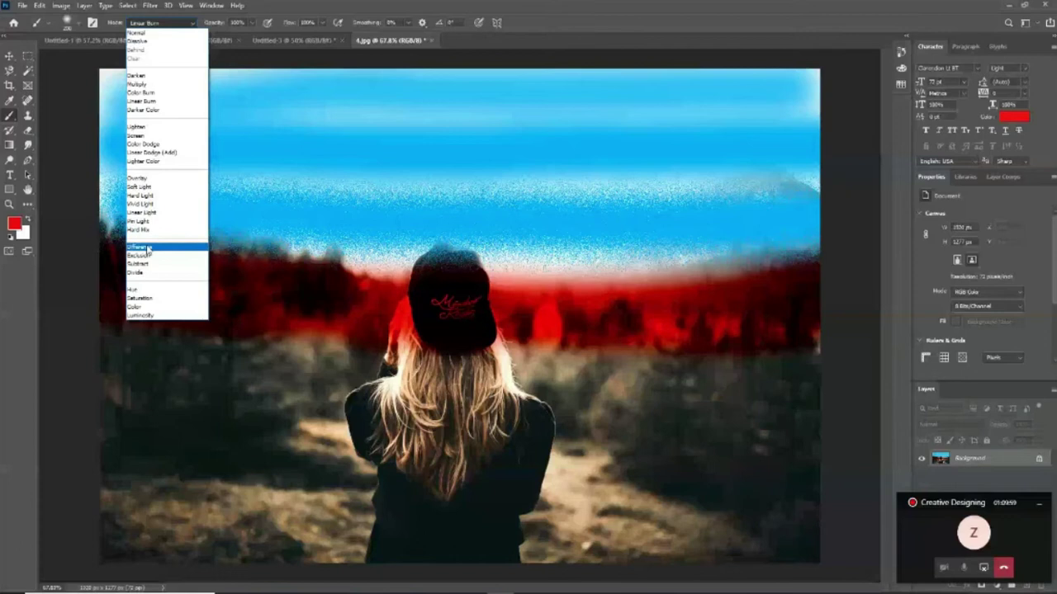
pyautogui.click(137, 229)
pyautogui.moveTo(108, 363); pyautogui.dragTo(816, 285)
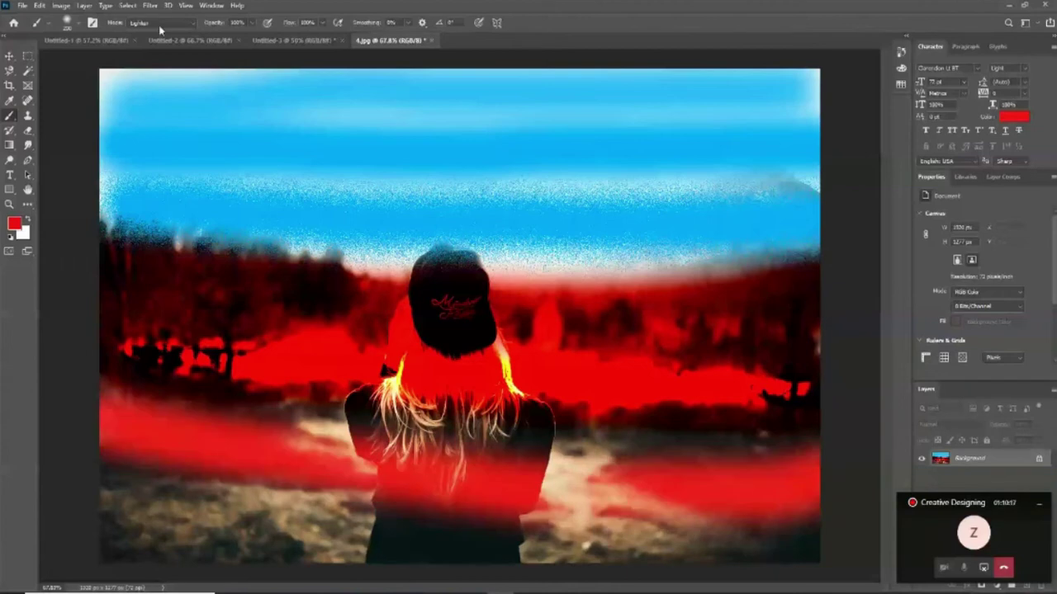
pyautogui.hotkey('ctrl', 'z')
pyautogui.hotkey('ctrl', 'z')
pyautogui.hotkey('ctrl', 'z')
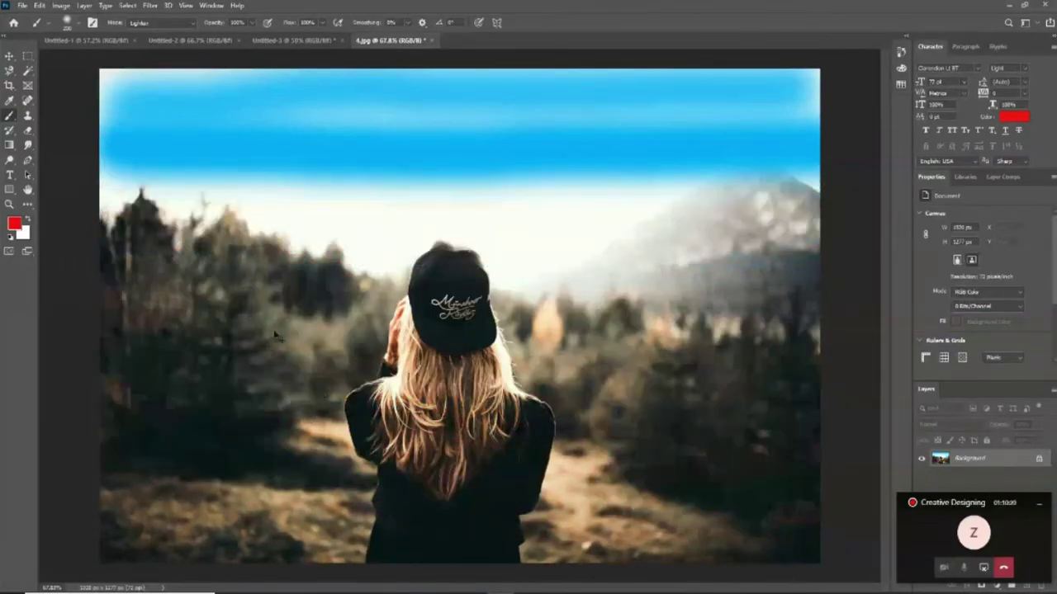
pyautogui.hotkey('ctrl', 'z')
# With a lightening brush blend mode, brighten the upper sky and paint red across the left treeline.
pyautogui.click(161, 23)
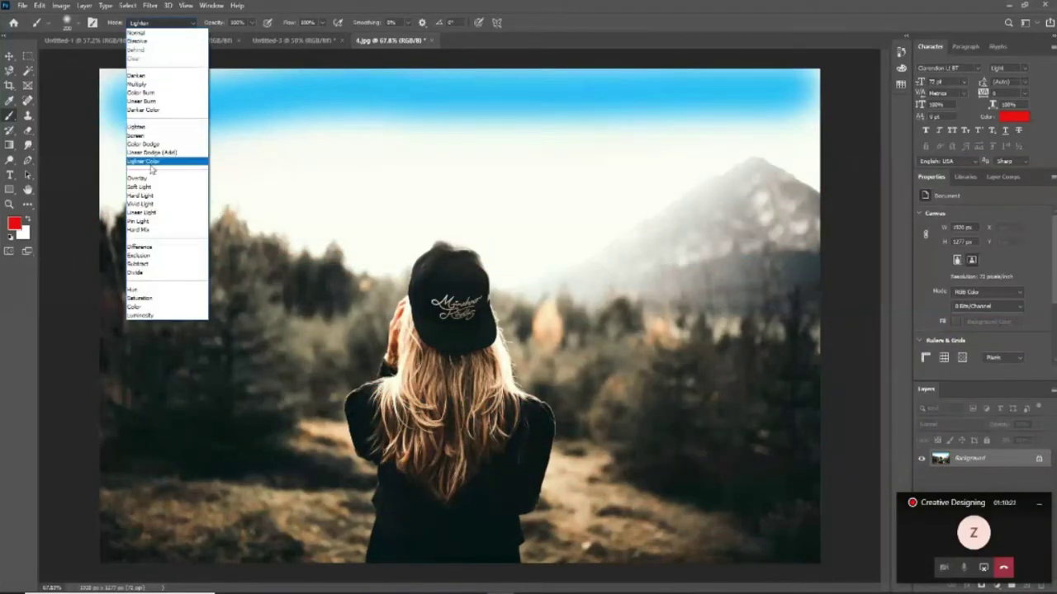
pyautogui.click(152, 145)
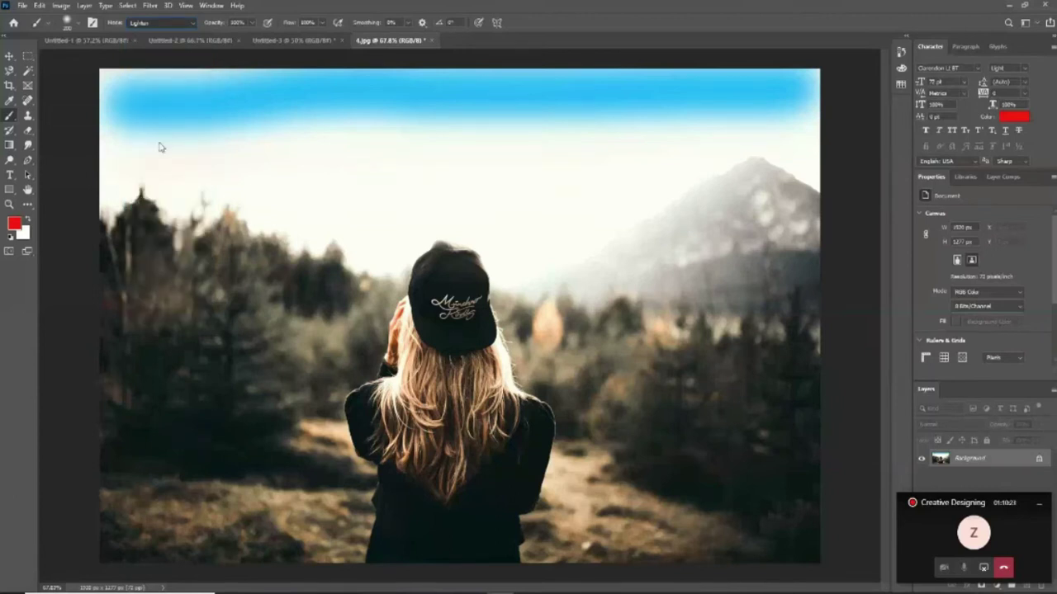
pyautogui.moveTo(133, 149)
pyautogui.mouseDown()
pyautogui.moveTo(408, 153)
pyautogui.moveTo(259, 157)
pyautogui.mouseUp()
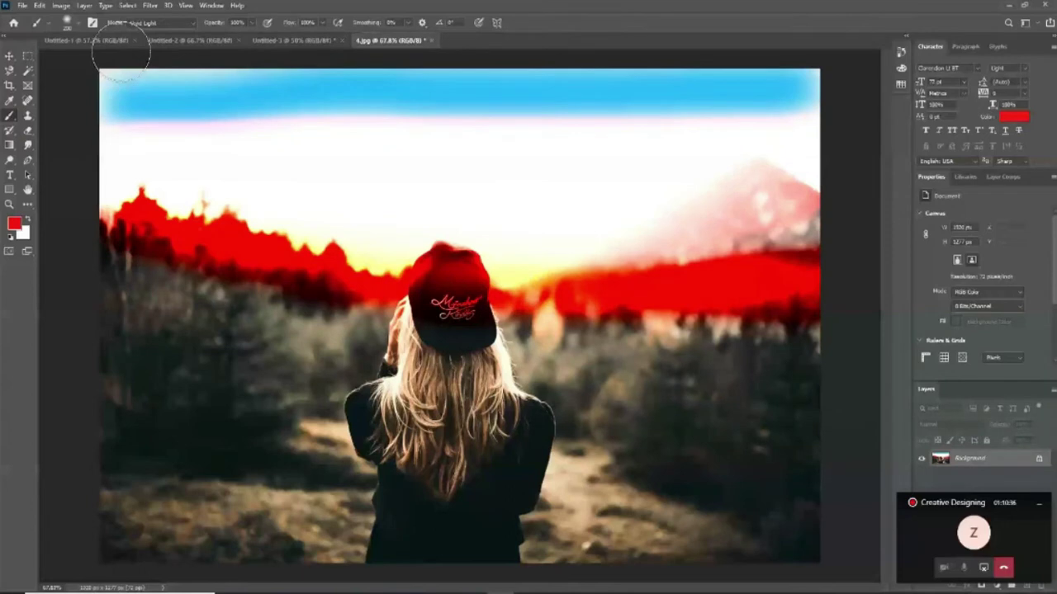
pyautogui.moveTo(105, 293); pyautogui.dragTo(303, 332)
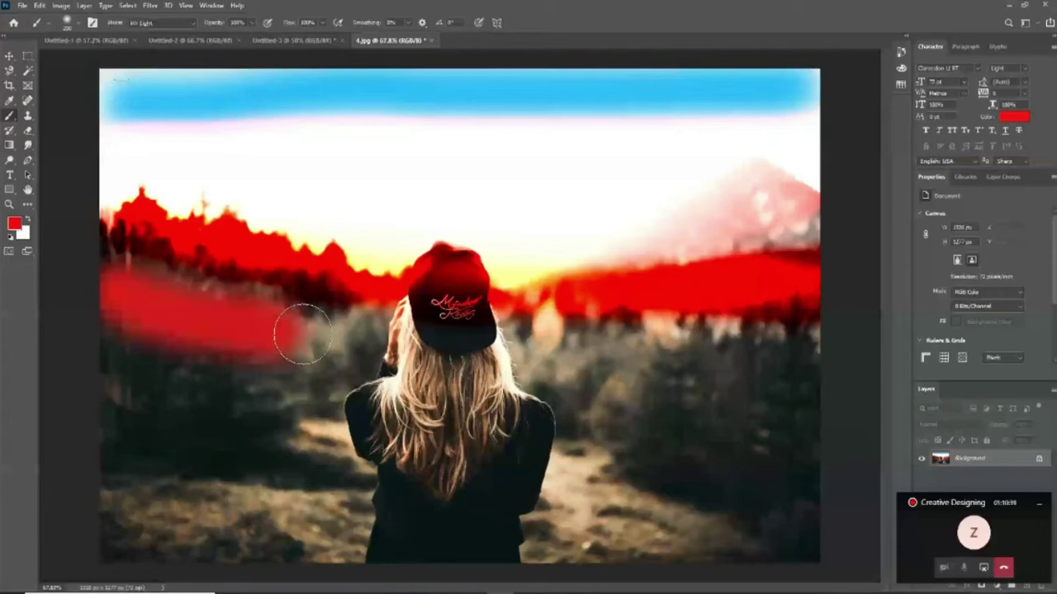
# Extend the red stroke to the right edge, then paint teal ground and cyan sky in Subtract mode.
pyautogui.moveTo(303, 332); pyautogui.dragTo(817, 351)
pyautogui.click(161, 22)
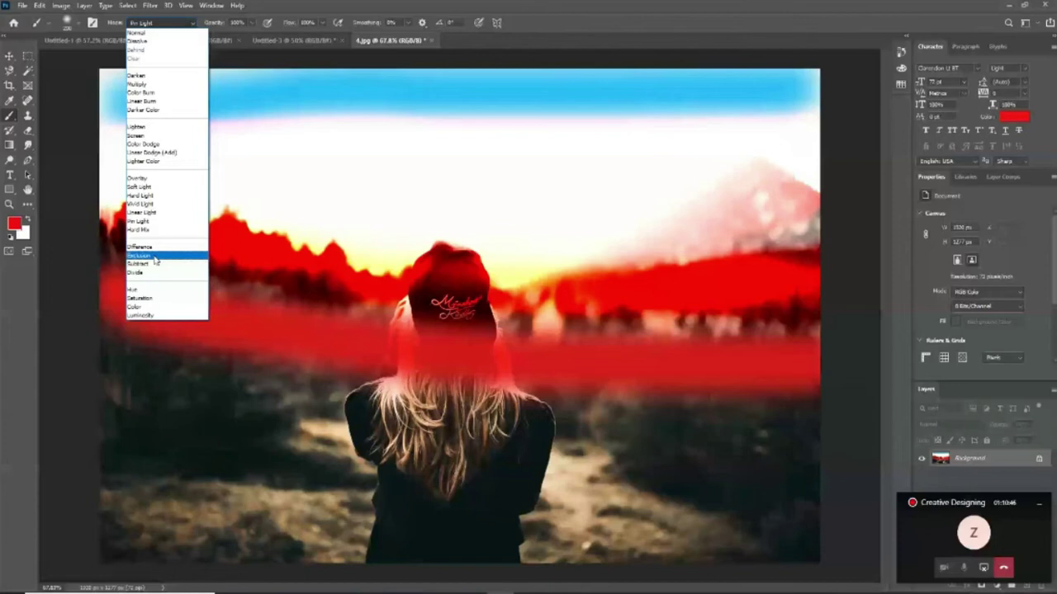
pyautogui.click(154, 262)
pyautogui.moveTo(124, 388); pyautogui.dragTo(748, 460)
pyautogui.moveTo(248, 161); pyautogui.dragTo(375, 186)
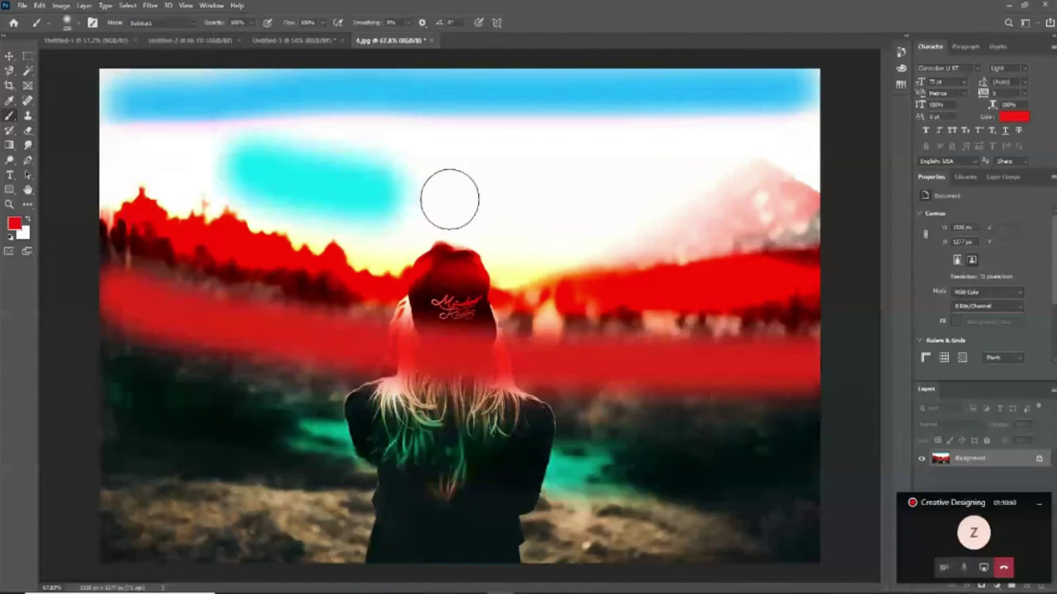
pyautogui.moveTo(449, 199)
pyautogui.mouseDown()
pyautogui.moveTo(224, 153)
pyautogui.moveTo(124, 100)
pyautogui.mouseUp()
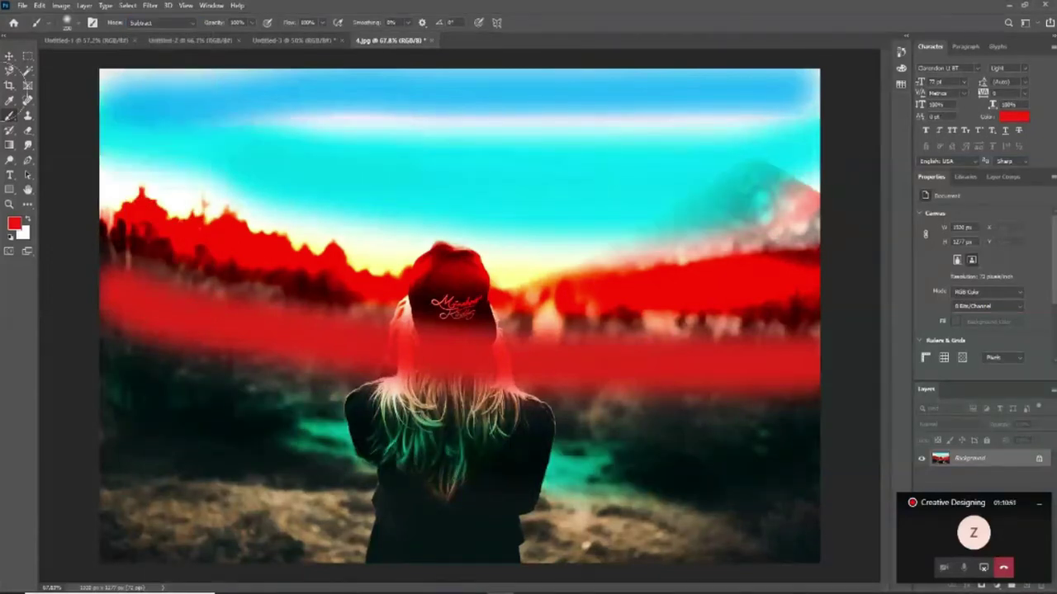
# Darken the red bands over the mountains into black with Subtract strokes.
pyautogui.moveTo(59, 176); pyautogui.dragTo(697, 326)
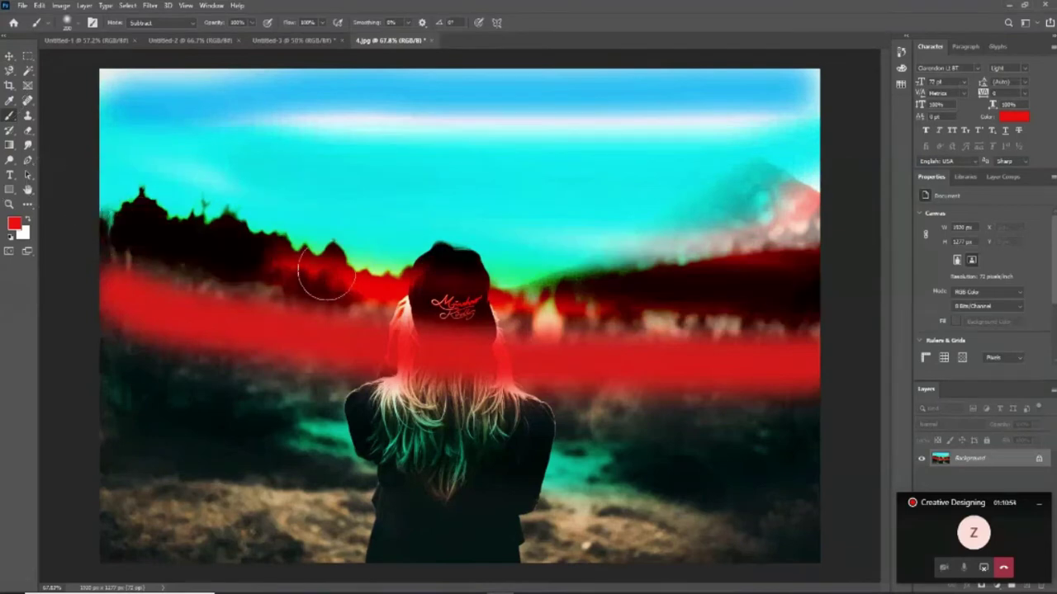
pyautogui.moveTo(113, 266)
pyautogui.mouseDown()
pyautogui.moveTo(538, 358)
pyautogui.moveTo(650, 364)
pyautogui.mouseUp()
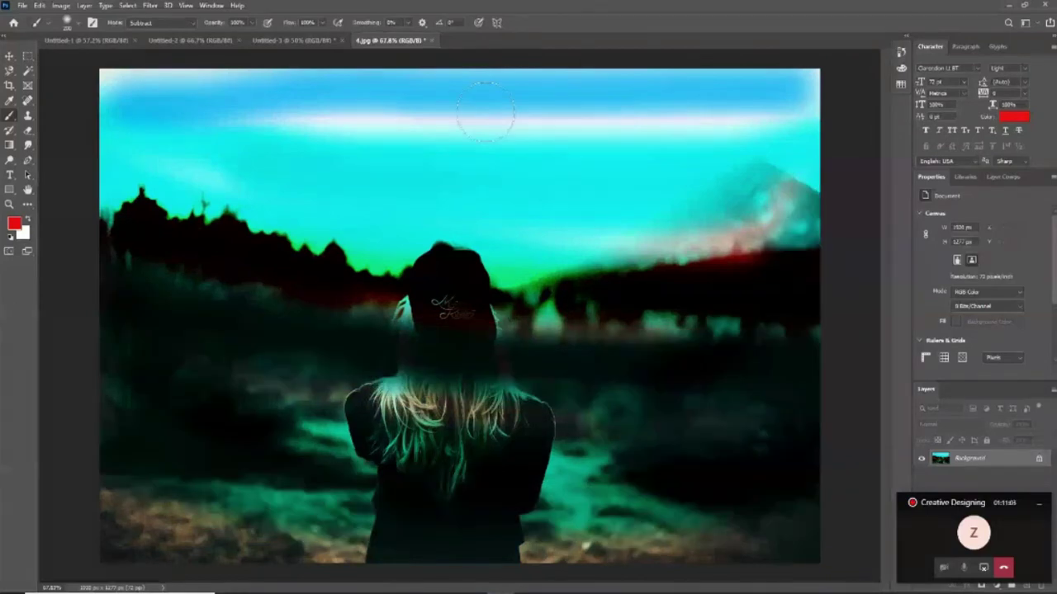
pyautogui.click(161, 22)
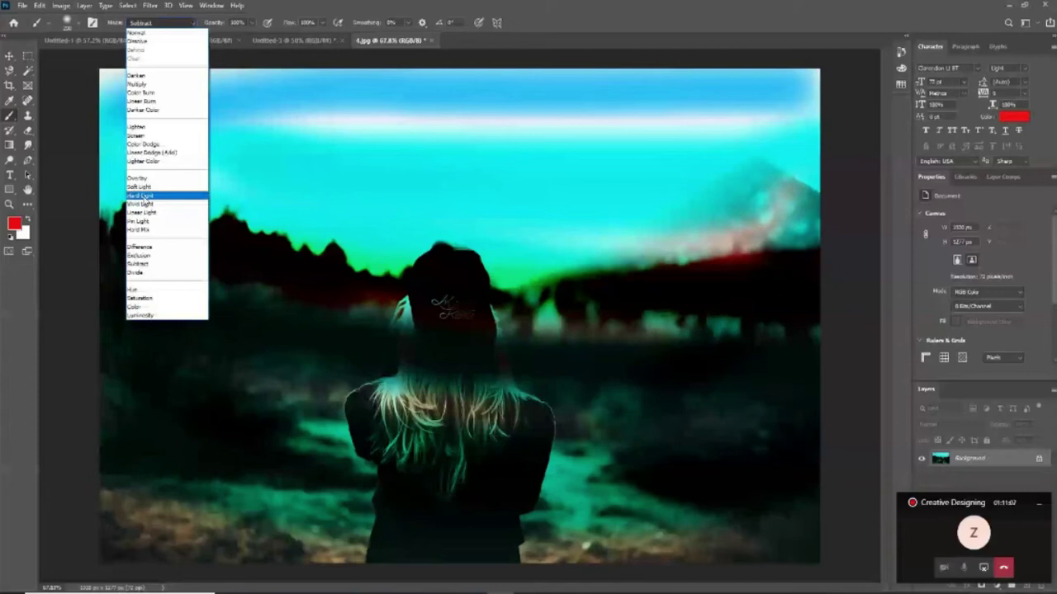
# Switch the brush to Overlay and paint a bright pink band across the top sky.
pyautogui.click(137, 177)
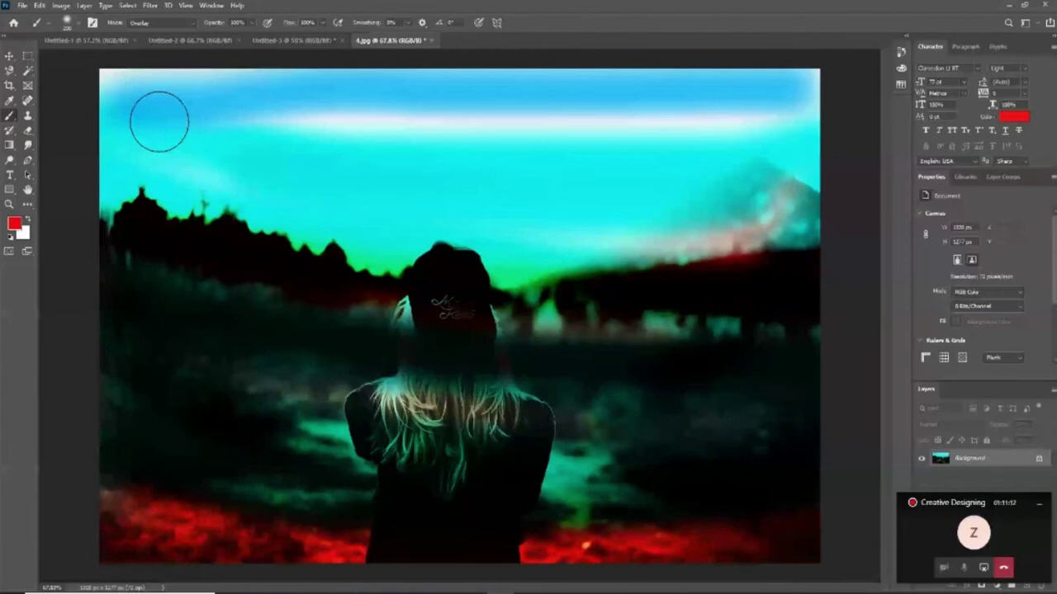
pyautogui.moveTo(160, 121); pyautogui.dragTo(805, 111)
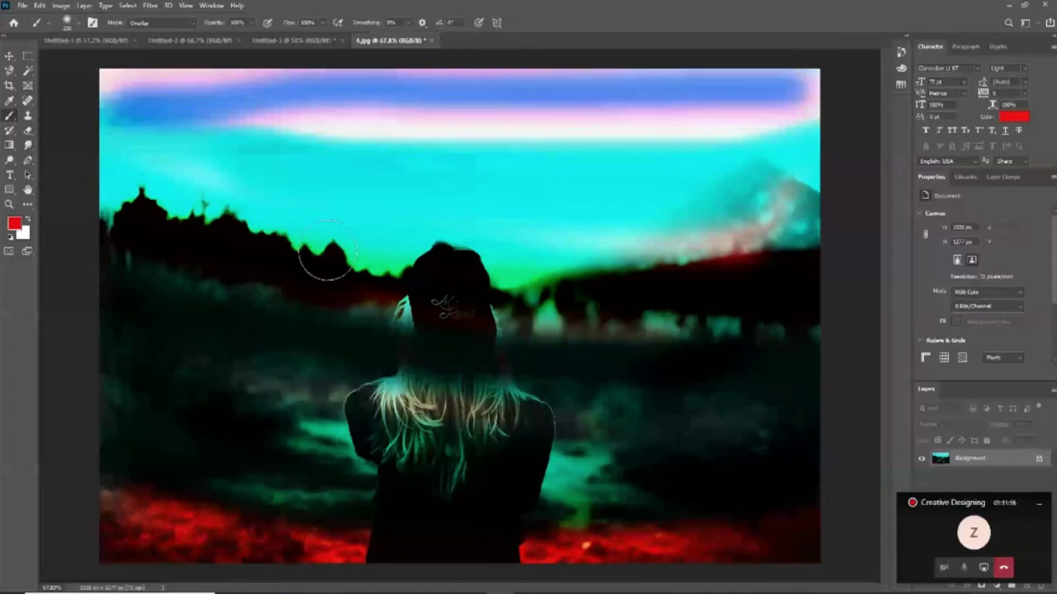
pyautogui.moveTo(124, 123); pyautogui.dragTo(804, 124)
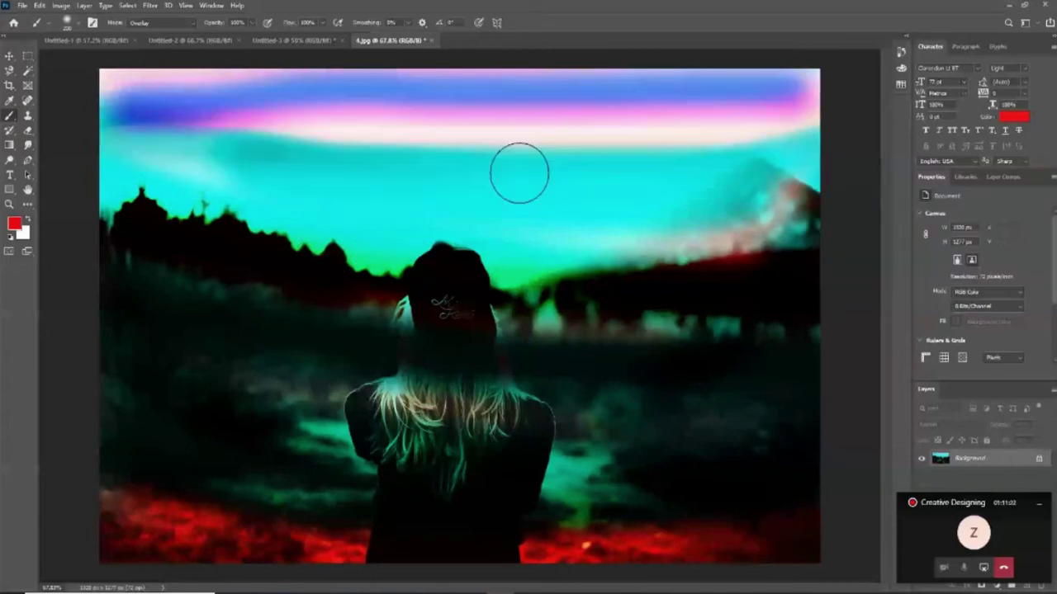
# Lower brush flow to about 80% and opacity to 50%, painting a darker teal sky band.
pyautogui.click(322, 22)
pyautogui.moveTo(321, 39); pyautogui.dragTo(306, 37)
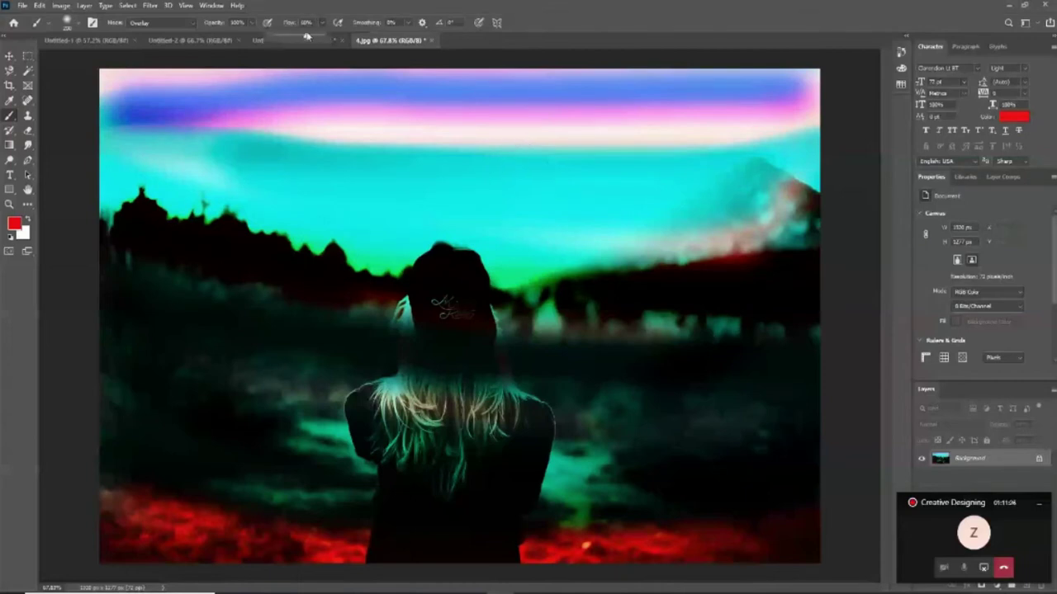
pyautogui.moveTo(685, 151); pyautogui.dragTo(227, 153)
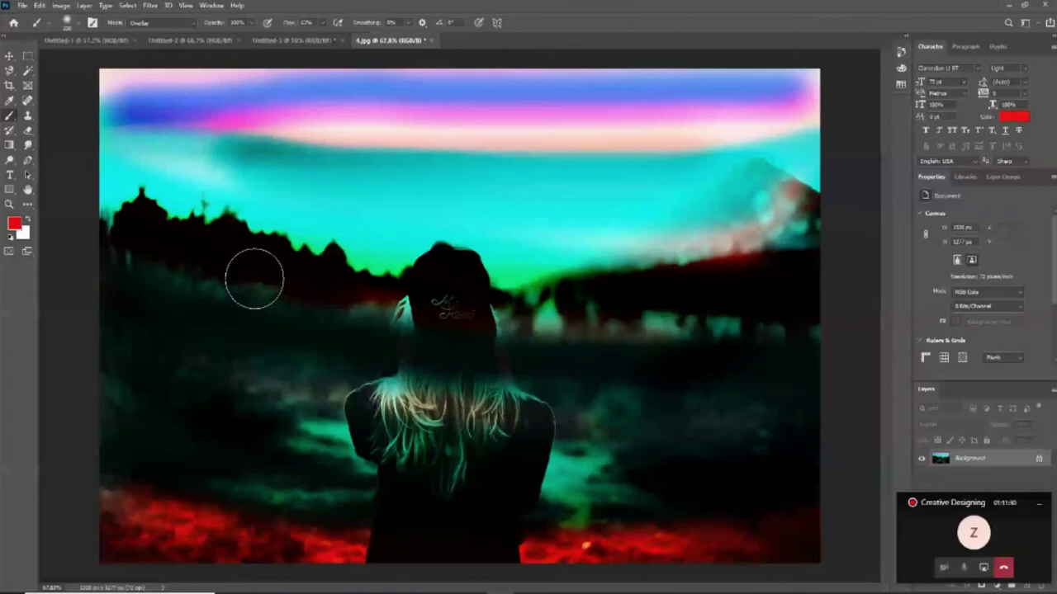
pyautogui.click(245, 22)
pyautogui.moveTo(256, 36); pyautogui.dragTo(236, 36)
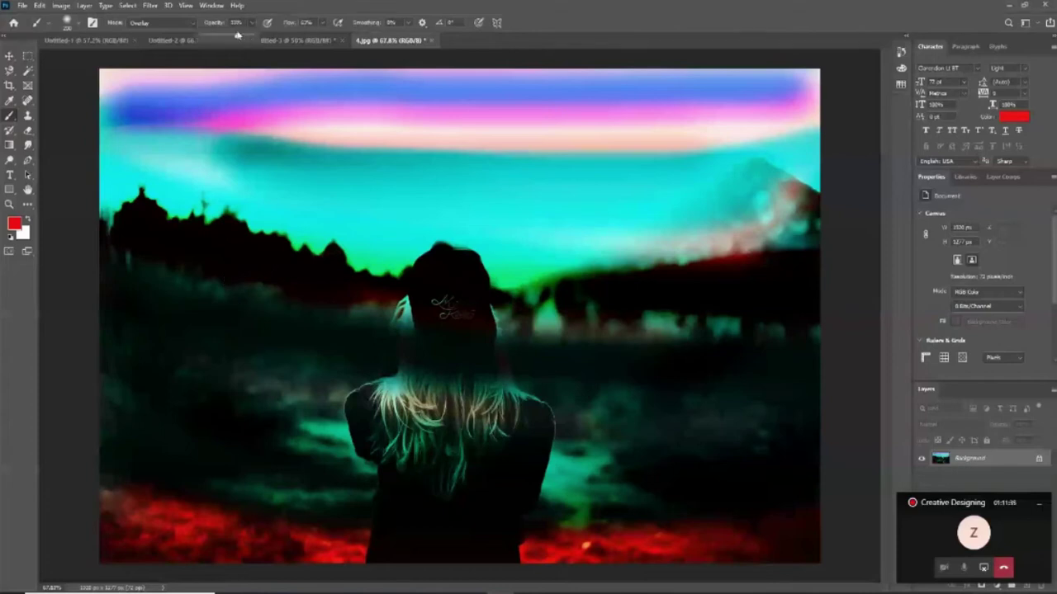
pyautogui.moveTo(91, 136)
pyautogui.mouseDown()
pyautogui.moveTo(762, 108)
pyautogui.moveTo(802, 130)
pyautogui.moveTo(122, 142)
pyautogui.moveTo(276, 160)
pyautogui.moveTo(764, 123)
pyautogui.moveTo(790, 158)
pyautogui.moveTo(128, 153)
pyautogui.mouseUp()
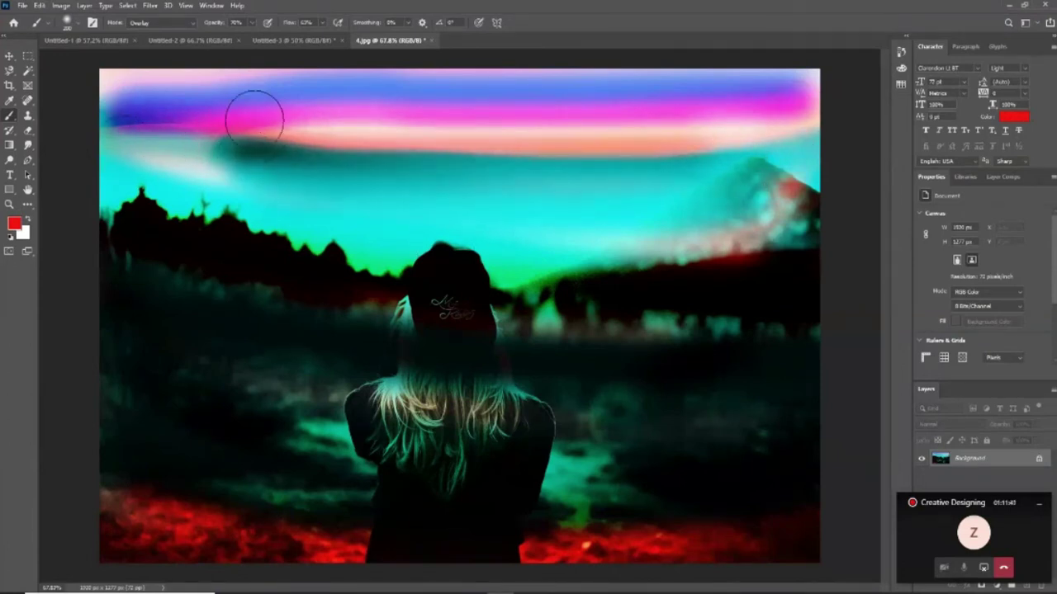
# With Overlay at 43% opacity, turn the orange sky band red and the top band magenta.
pyautogui.click(249, 23)
pyautogui.moveTo(253, 39); pyautogui.dragTo(236, 39)
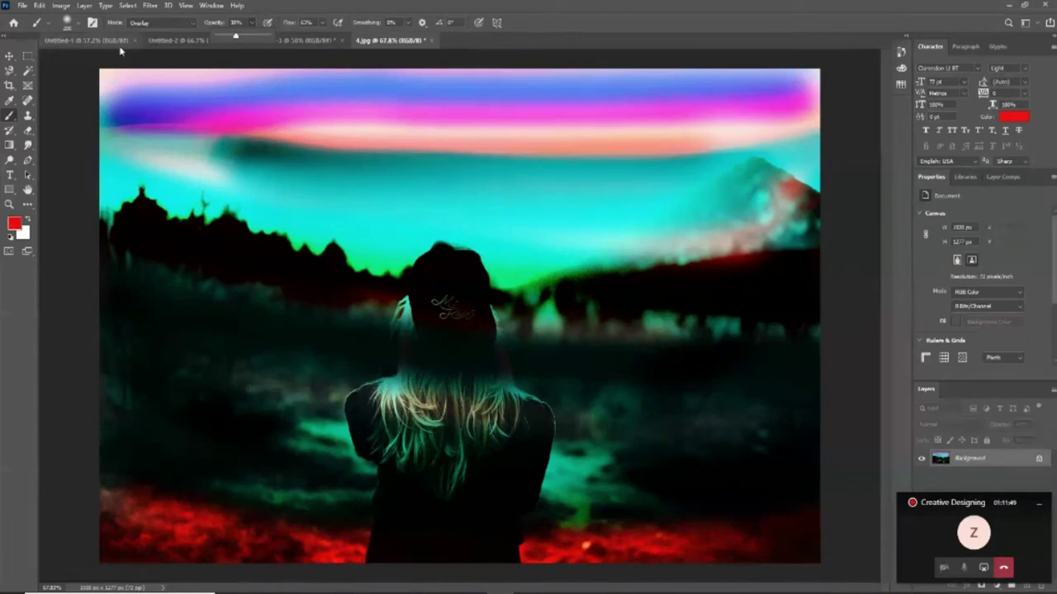
pyautogui.click(165, 23)
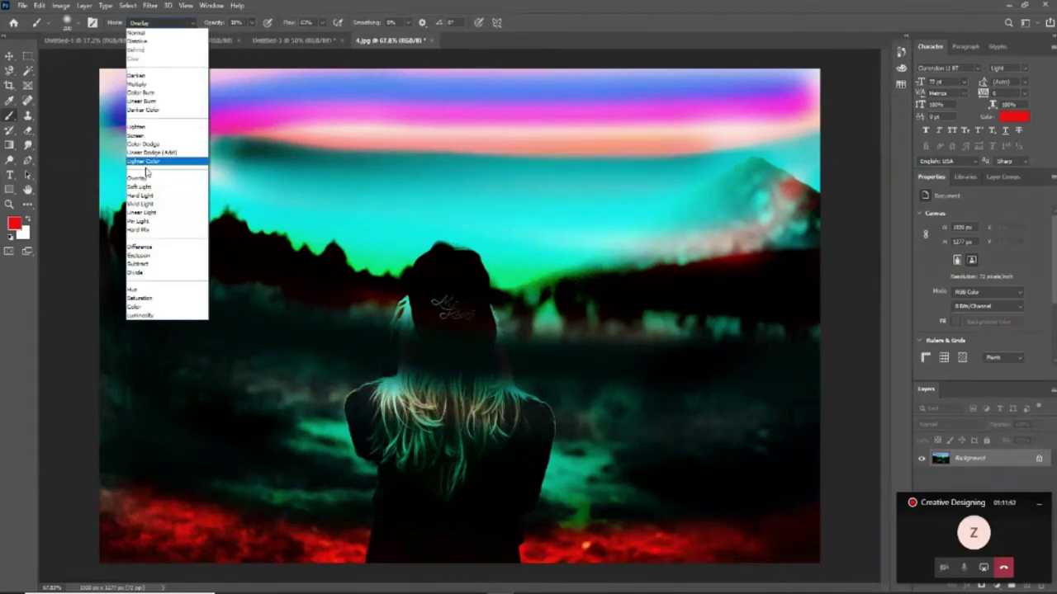
pyautogui.click(116, 183)
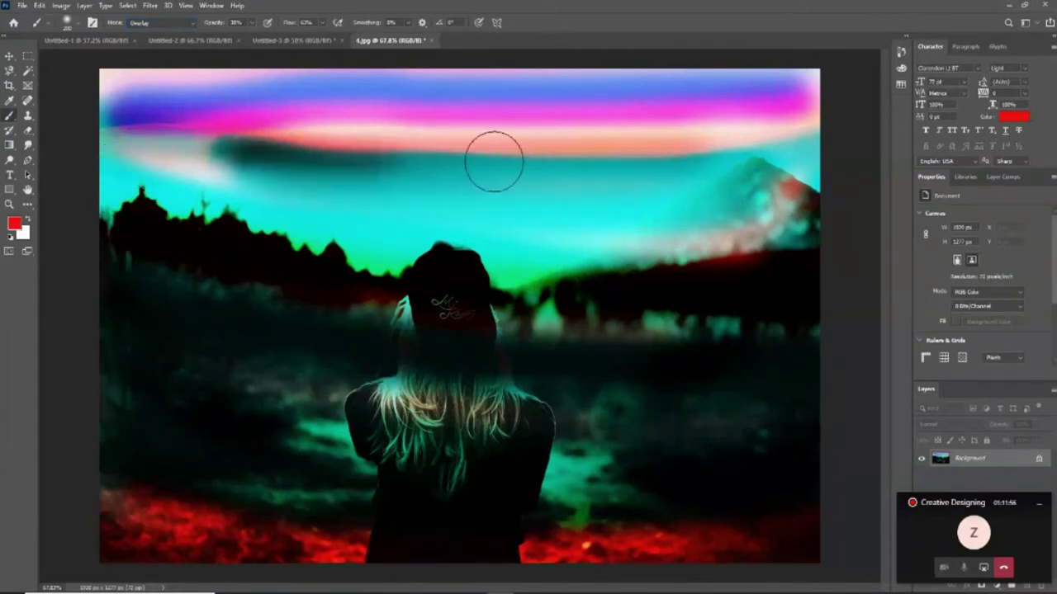
pyautogui.click(252, 22)
pyautogui.moveTo(250, 39); pyautogui.dragTo(255, 39)
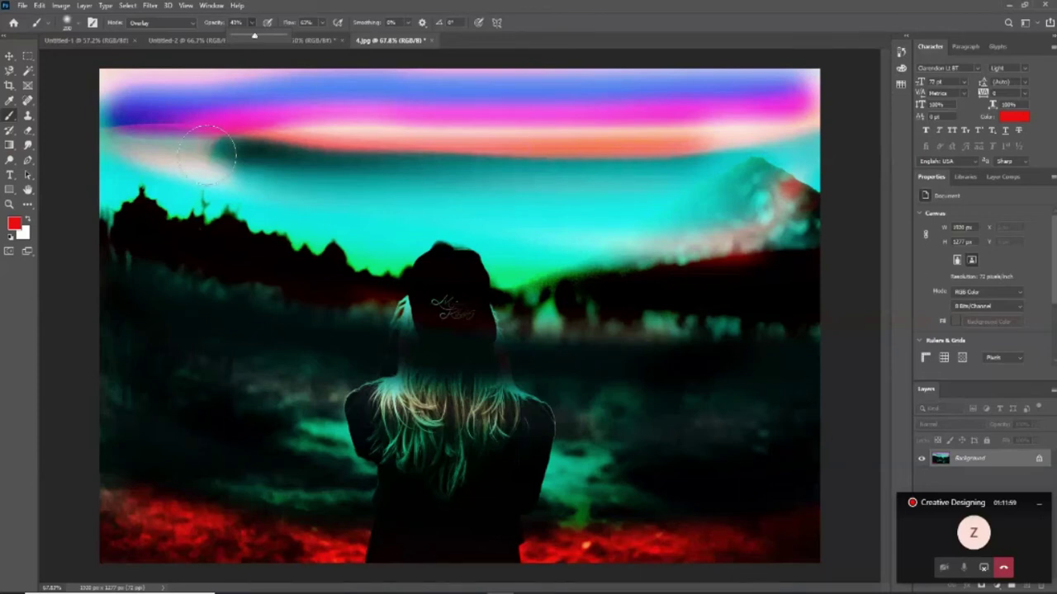
pyautogui.moveTo(207, 149); pyautogui.dragTo(802, 94)
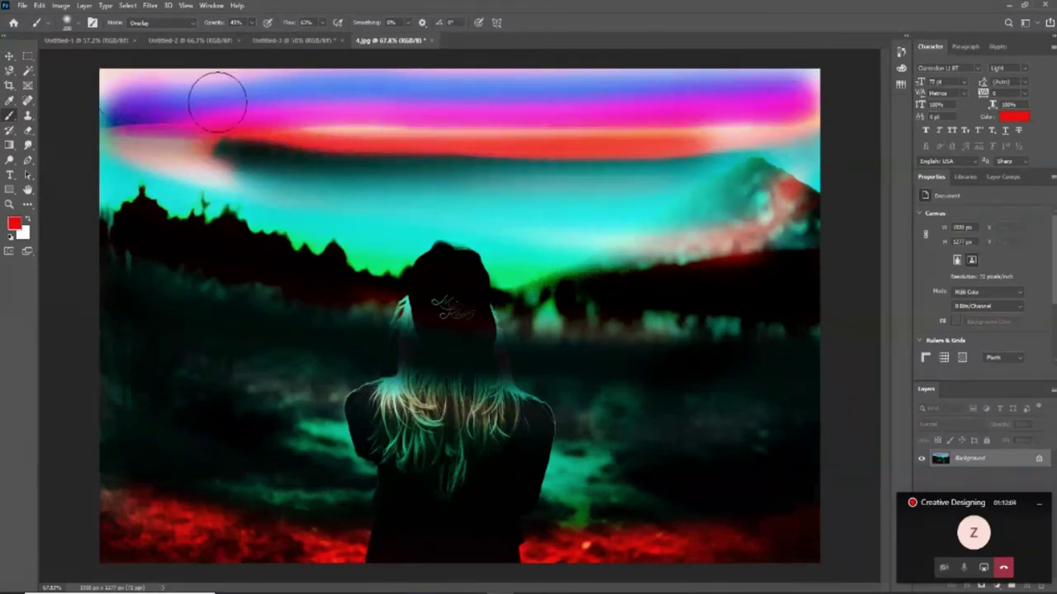
pyautogui.moveTo(217, 95); pyautogui.dragTo(778, 91)
# Paint red over the right mountain slope, the hair and the ground beside the figure.
pyautogui.moveTo(780, 185); pyautogui.dragTo(677, 240)
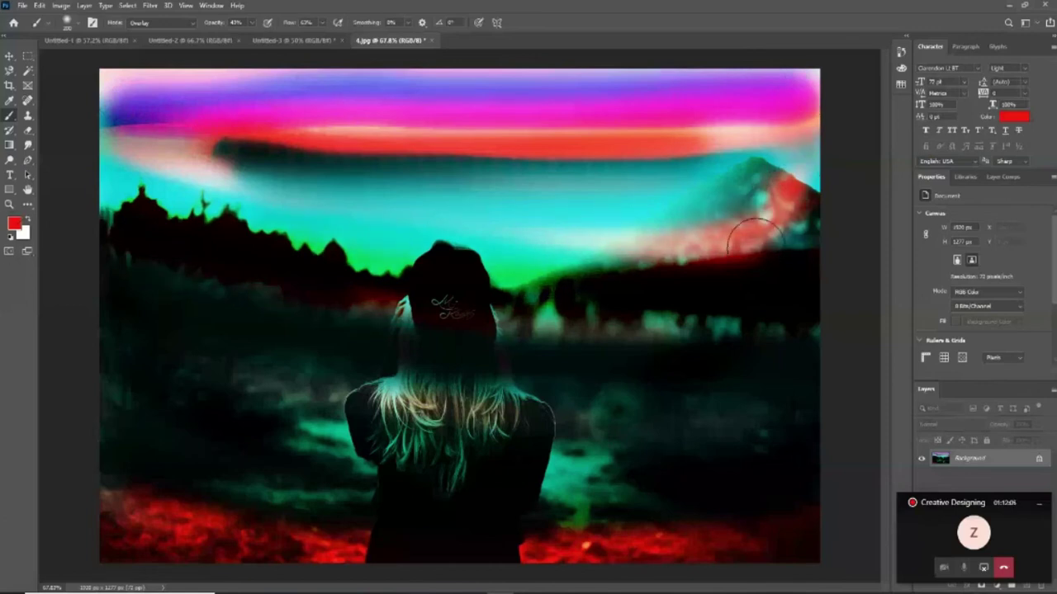
pyautogui.moveTo(306, 408); pyautogui.dragTo(512, 397)
pyautogui.moveTo(314, 438); pyautogui.dragTo(421, 438)
pyautogui.moveTo(331, 458)
pyautogui.mouseDown()
pyautogui.moveTo(570, 472)
pyautogui.moveTo(596, 484)
pyautogui.mouseUp()
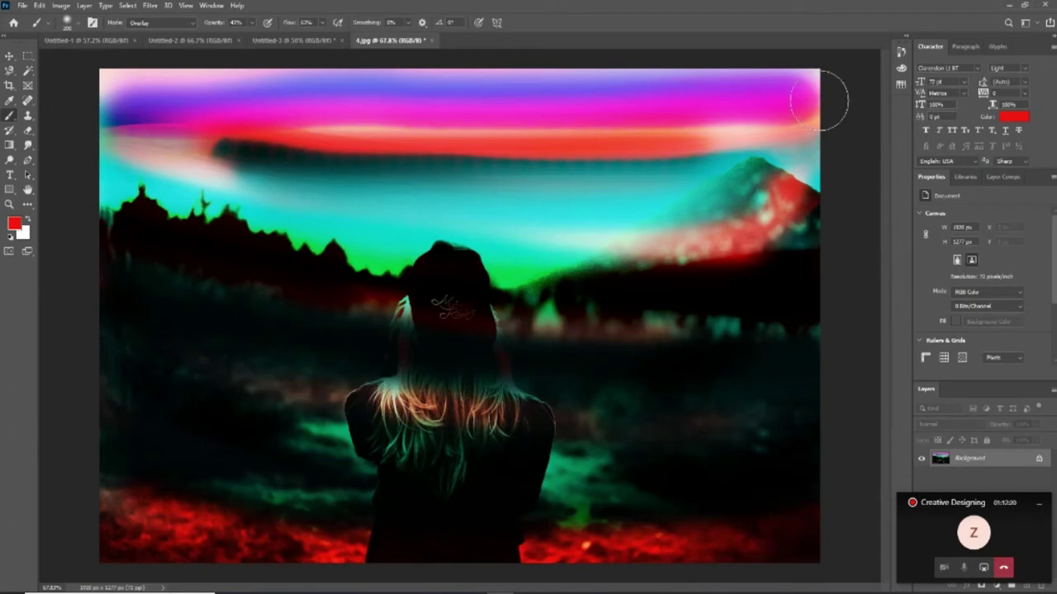
# Use an enlarged History Brush to restore the original ground, trees and cap, then open the Window menu.
pyautogui.click(9, 131)
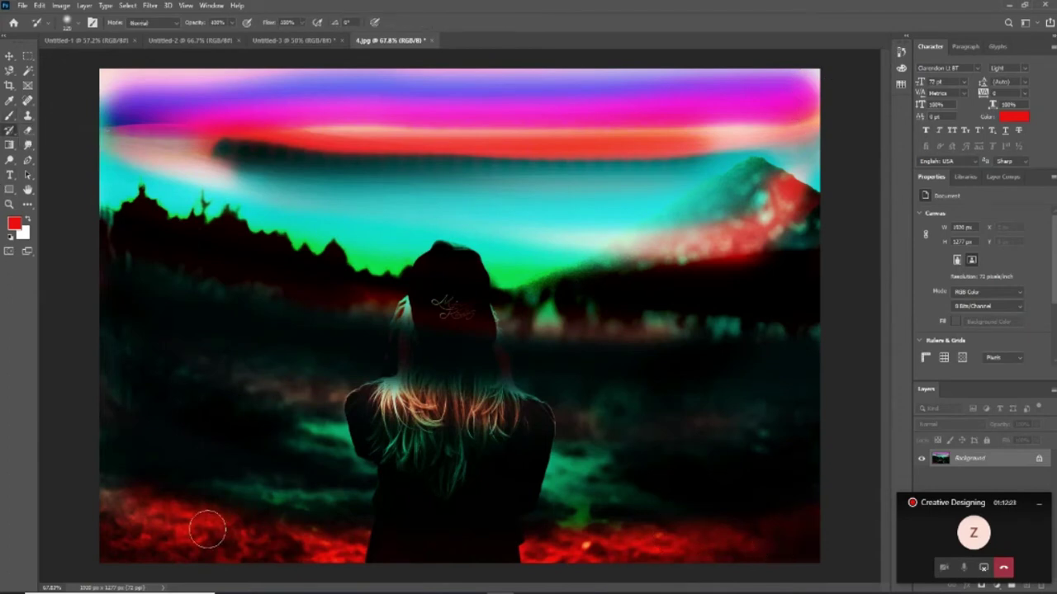
pyautogui.press(']')
pyautogui.press(']')
pyautogui.press(']')
pyautogui.moveTo(123, 525)
pyautogui.mouseDown()
pyautogui.moveTo(845, 523)
pyautogui.moveTo(126, 527)
pyautogui.moveTo(851, 470)
pyautogui.moveTo(41, 441)
pyautogui.moveTo(771, 396)
pyautogui.moveTo(109, 335)
pyautogui.mouseUp()
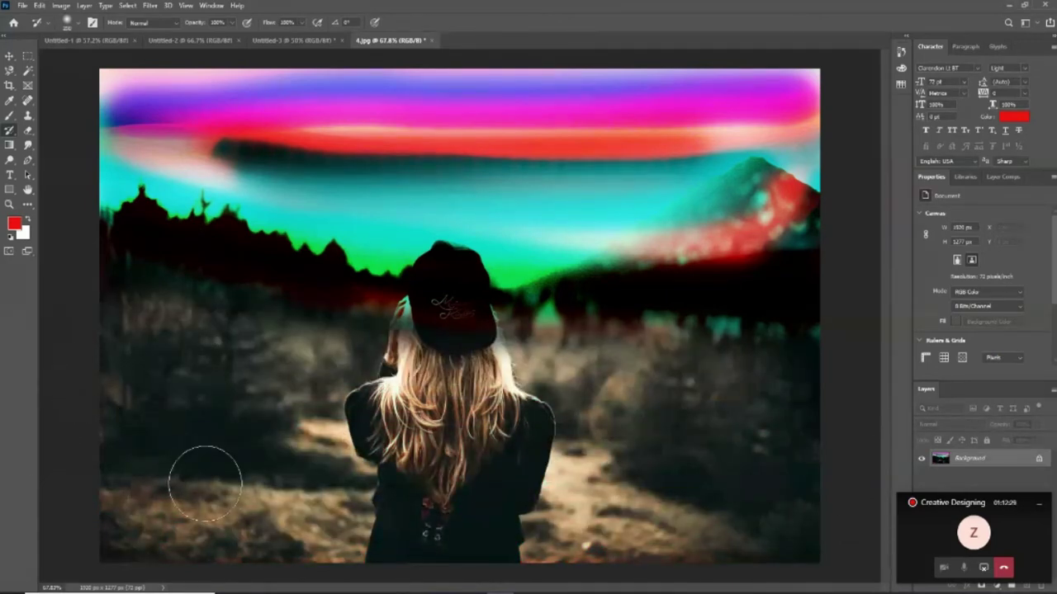
pyautogui.moveTo(809, 436)
pyautogui.mouseDown()
pyautogui.moveTo(208, 289)
pyautogui.moveTo(790, 278)
pyautogui.moveTo(224, 267)
pyautogui.moveTo(763, 210)
pyautogui.moveTo(809, 169)
pyautogui.moveTo(95, 166)
pyautogui.moveTo(625, 207)
pyautogui.moveTo(817, 146)
pyautogui.moveTo(365, 165)
pyautogui.moveTo(123, 99)
pyautogui.moveTo(548, 195)
pyautogui.moveTo(750, 145)
pyautogui.moveTo(217, 146)
pyautogui.mouseUp()
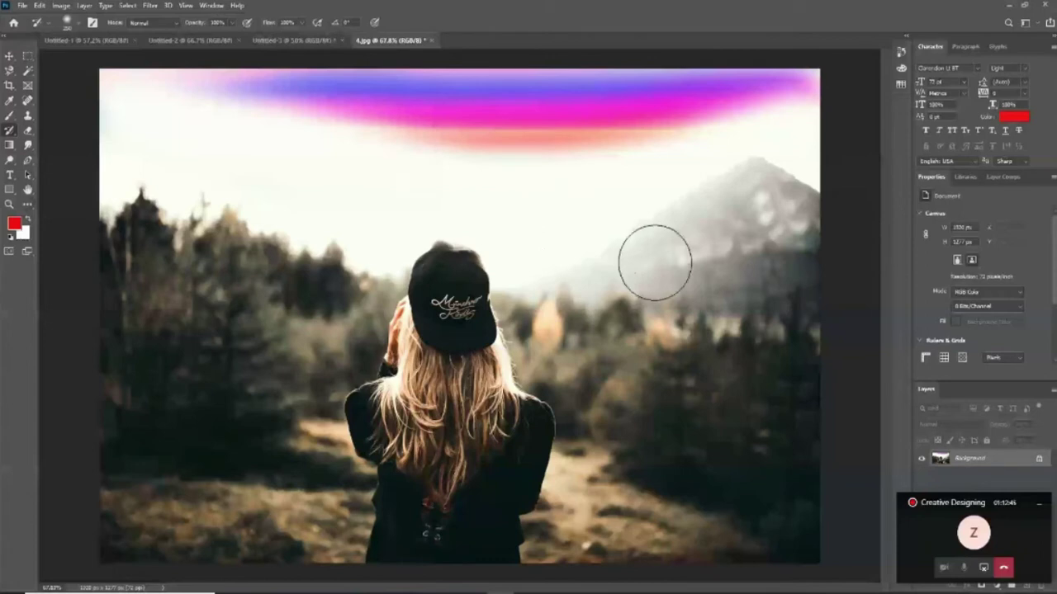
pyautogui.click(208, 7)
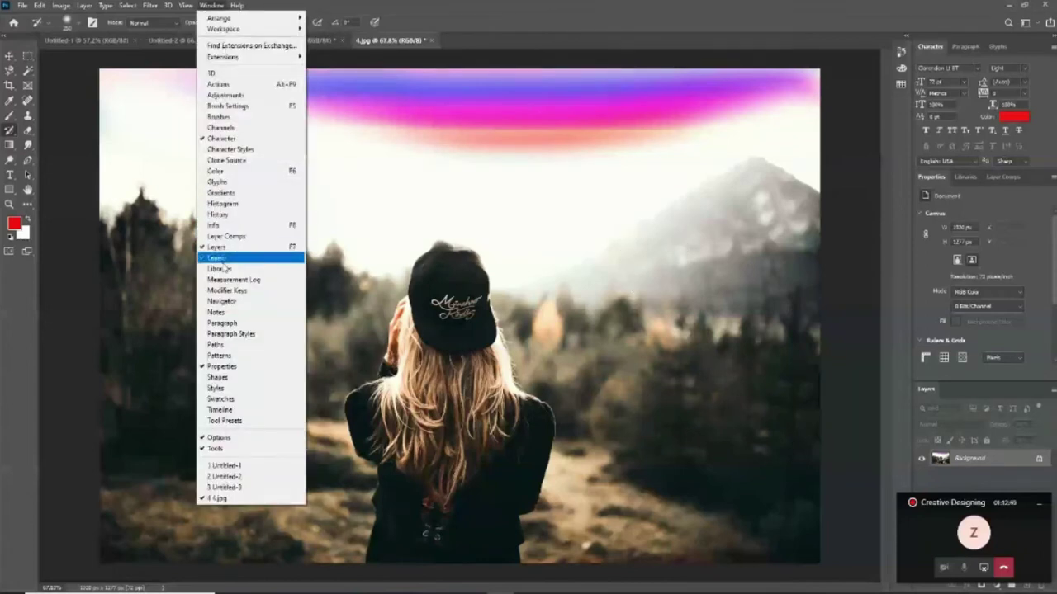
# Show the History panel and scroll up through the recent edit states.
pyautogui.click(217, 213)
pyautogui.scroll(2, 838, 101)
pyautogui.scroll(1, 838, 101)
pyautogui.scroll(1, 838, 101)
pyautogui.scroll(1, 838, 100)
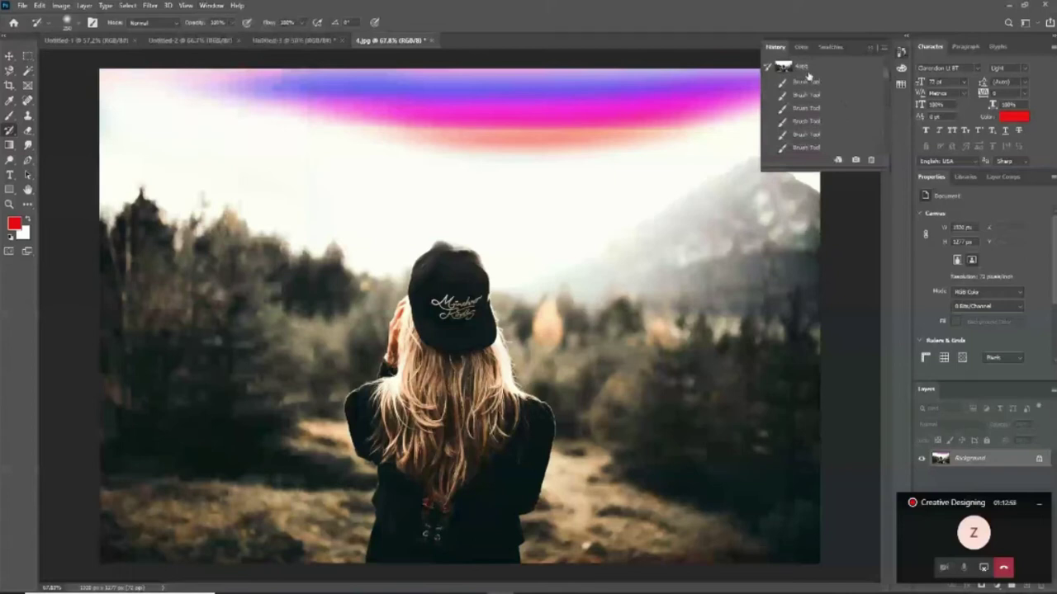
# Close History, make white the painting colour, and paint out the orange-pink sky band.
pyautogui.click(873, 49)
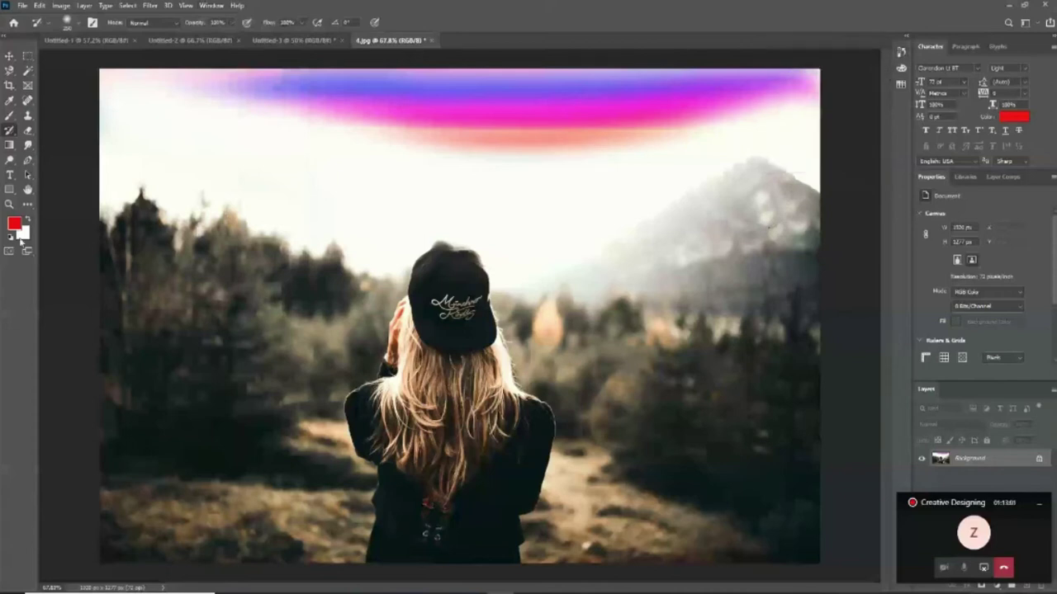
pyautogui.click(28, 220)
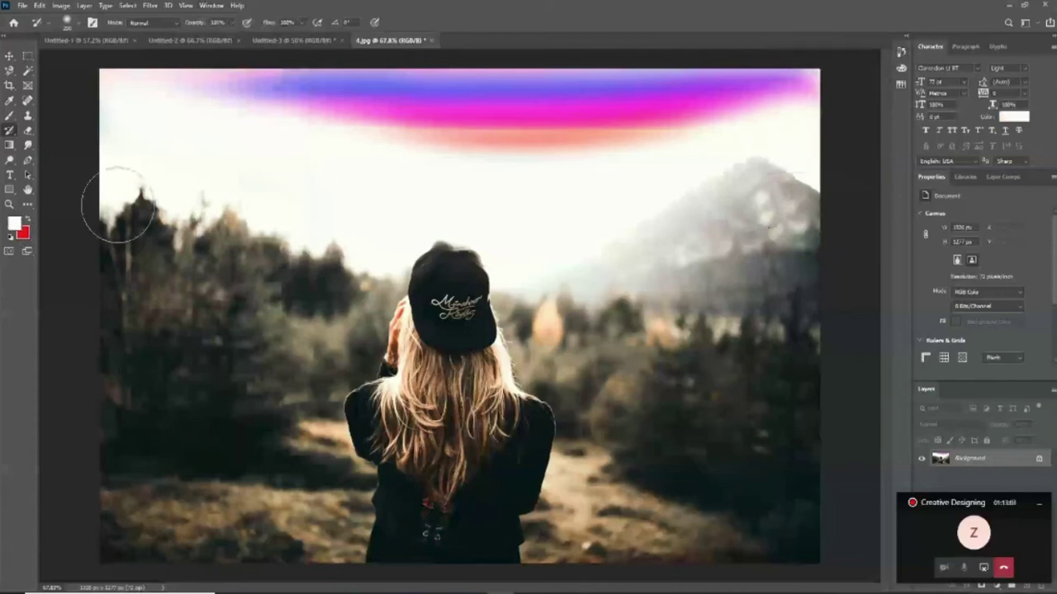
pyautogui.moveTo(321, 189)
pyautogui.mouseDown()
pyautogui.moveTo(666, 160)
pyautogui.moveTo(295, 158)
pyautogui.moveTo(689, 132)
pyautogui.moveTo(174, 120)
pyautogui.moveTo(664, 103)
pyautogui.moveTo(123, 99)
pyautogui.mouseUp()
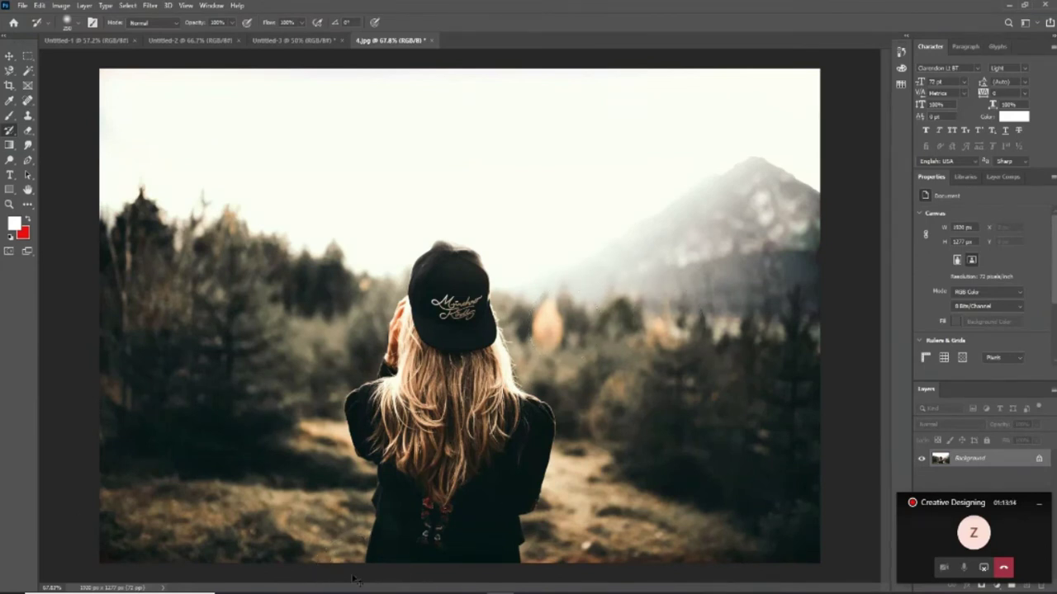
# Open the Camera Raw filter, then leave it to reach the 5.jpg girl-studying photo.
pyautogui.hotkey('ctrl', 'shift', 'a')
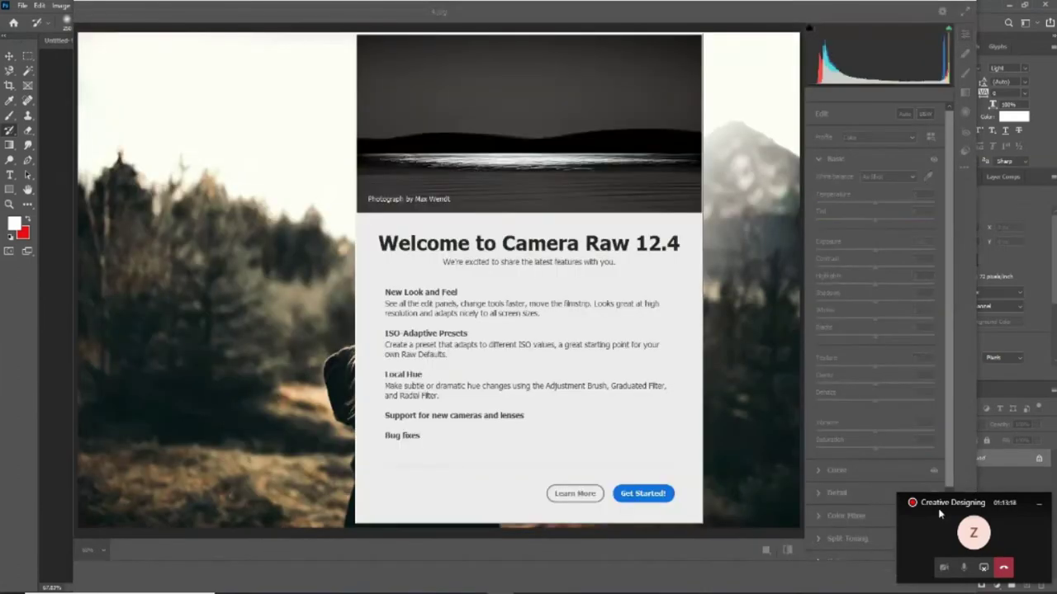
pyautogui.moveTo(896, 543); pyautogui.dragTo(677, 572)
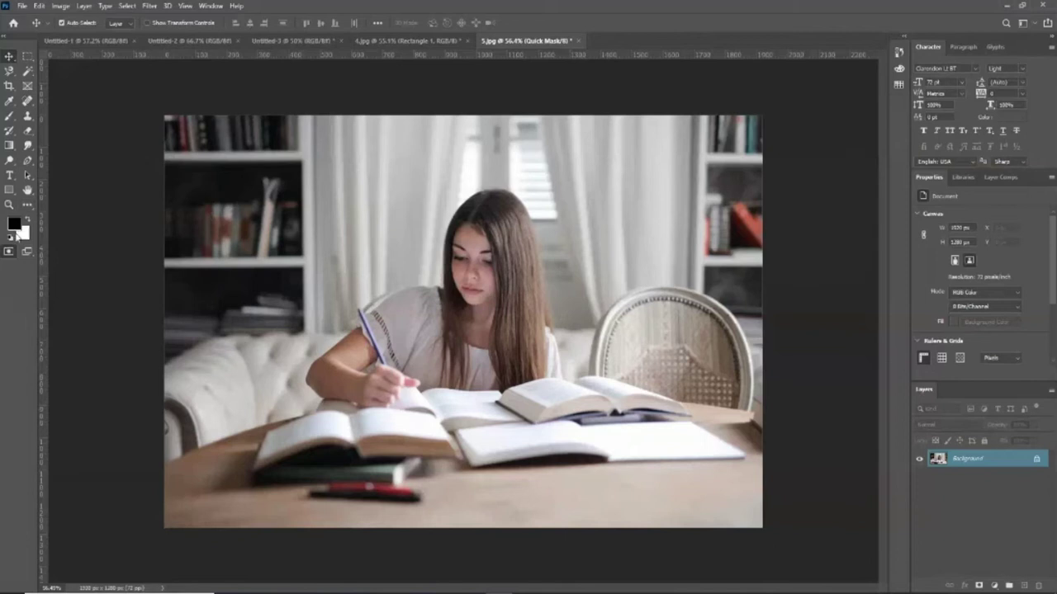
pyautogui.click(8, 253)
pyautogui.click(8, 253)
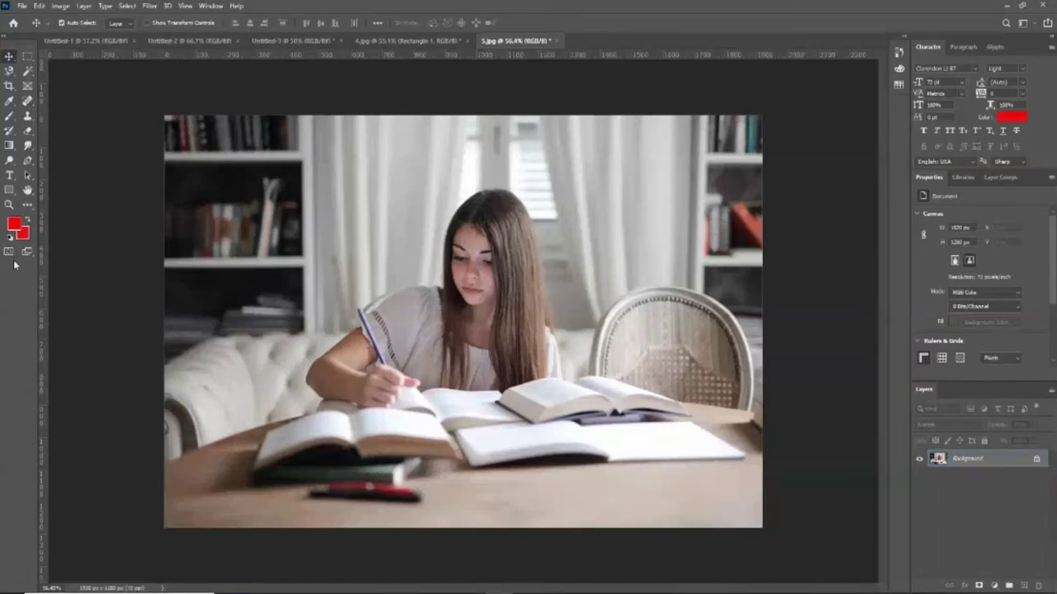
pyautogui.click(9, 254)
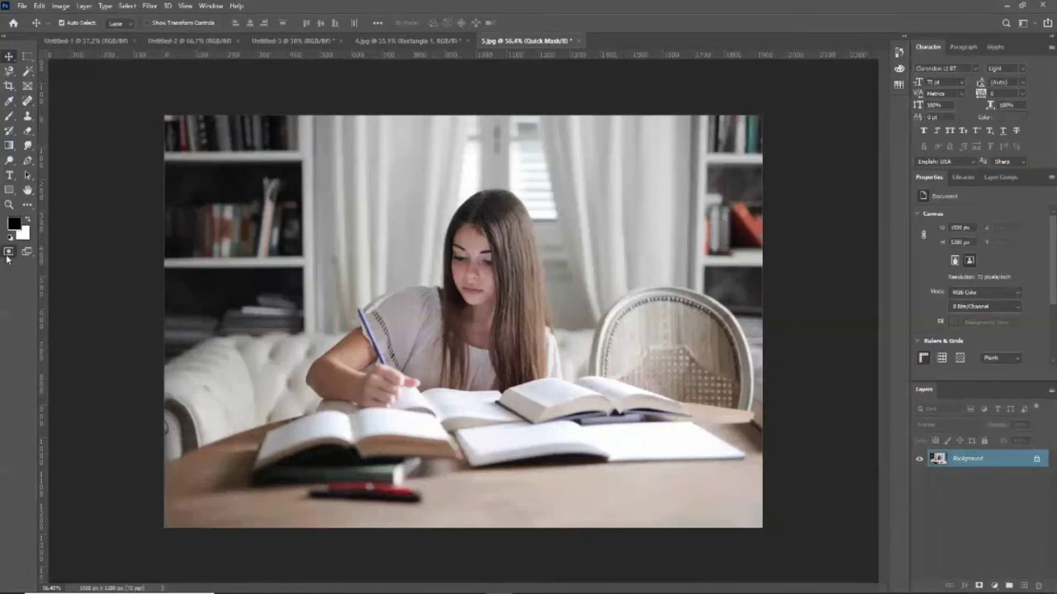
pyautogui.click(8, 253)
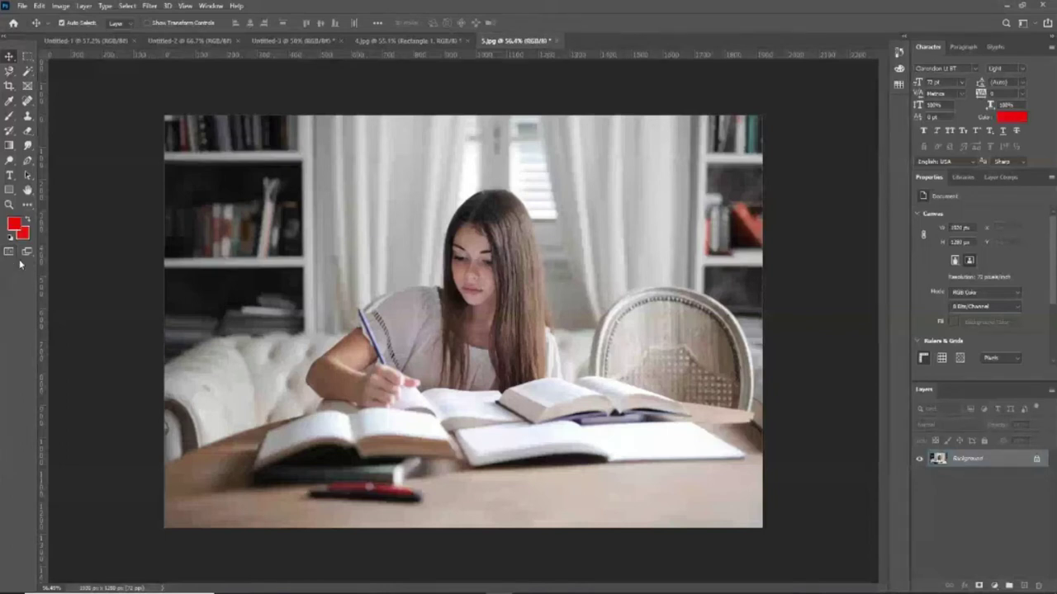
pyautogui.press('d')
pyautogui.press('q')
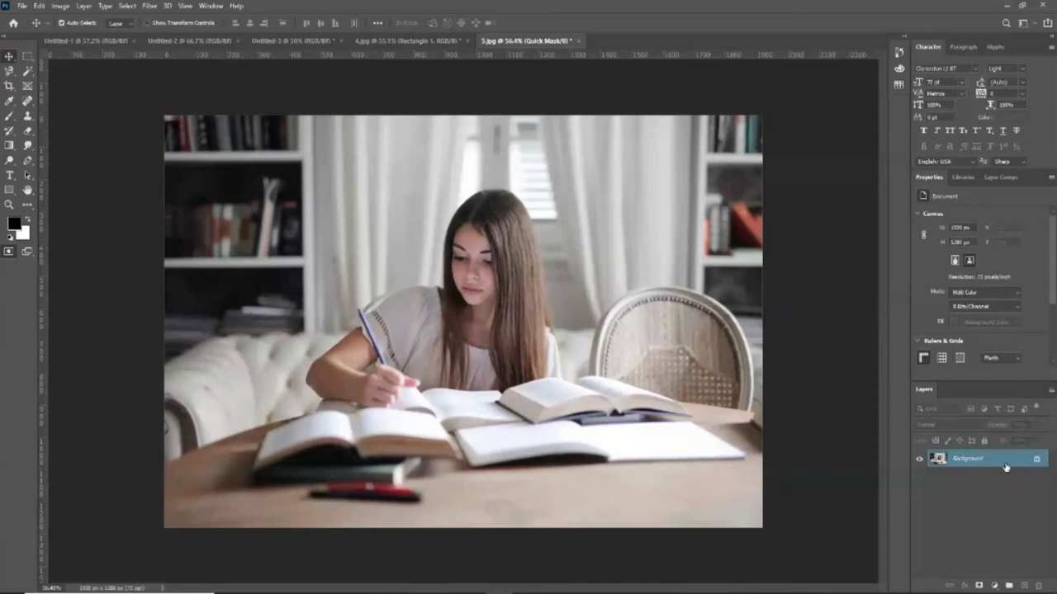
# Set the Quick Mask overlay to darker blue 0a7faf at 60% opacity, marking masked areas.
pyautogui.doubleClick(8, 251)
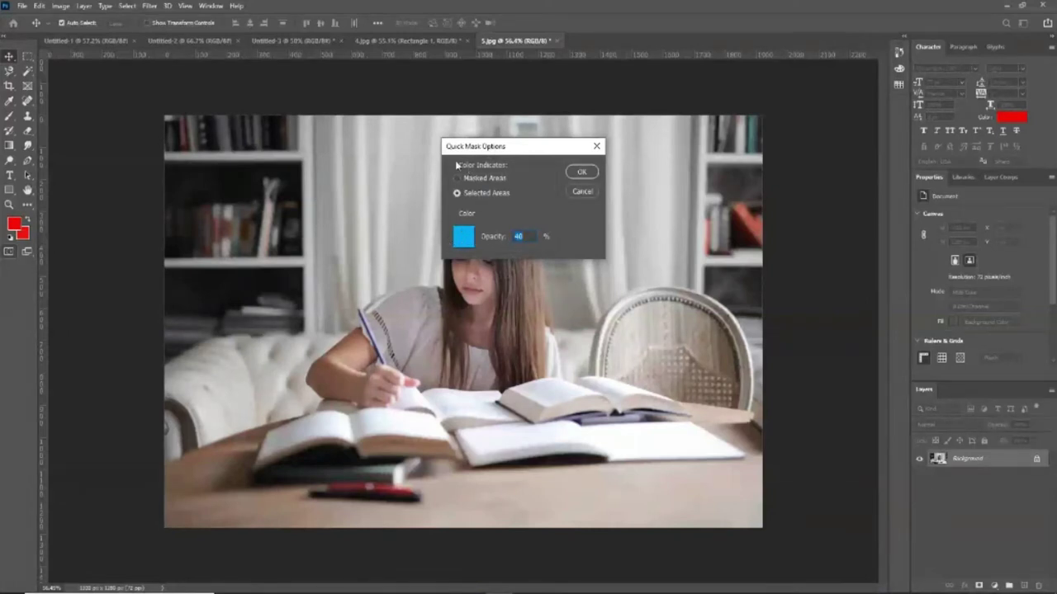
pyautogui.moveTo(519, 153); pyautogui.dragTo(530, 216)
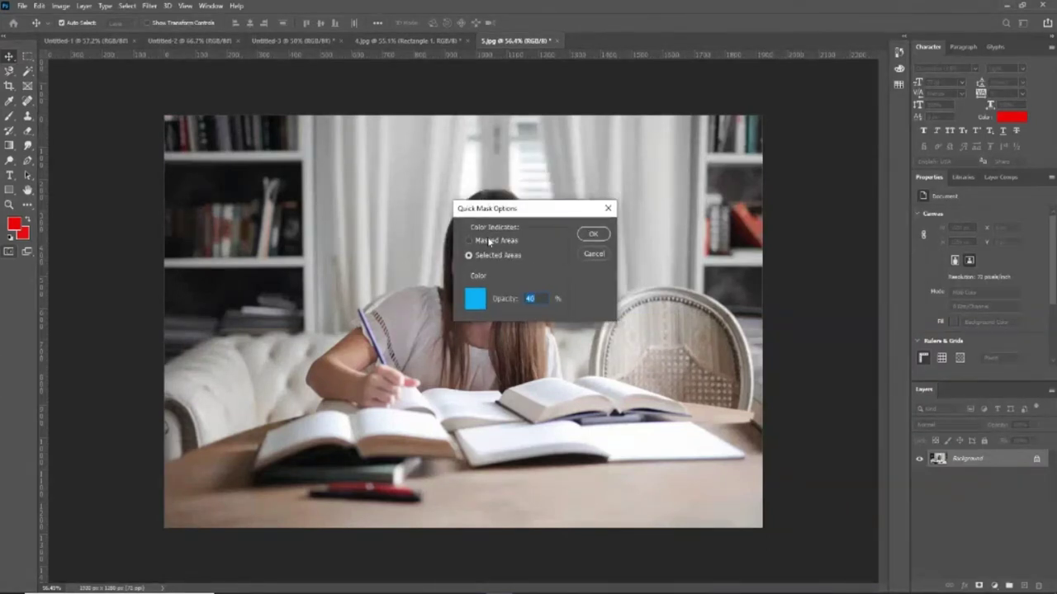
pyautogui.click(472, 255)
pyautogui.click(470, 242)
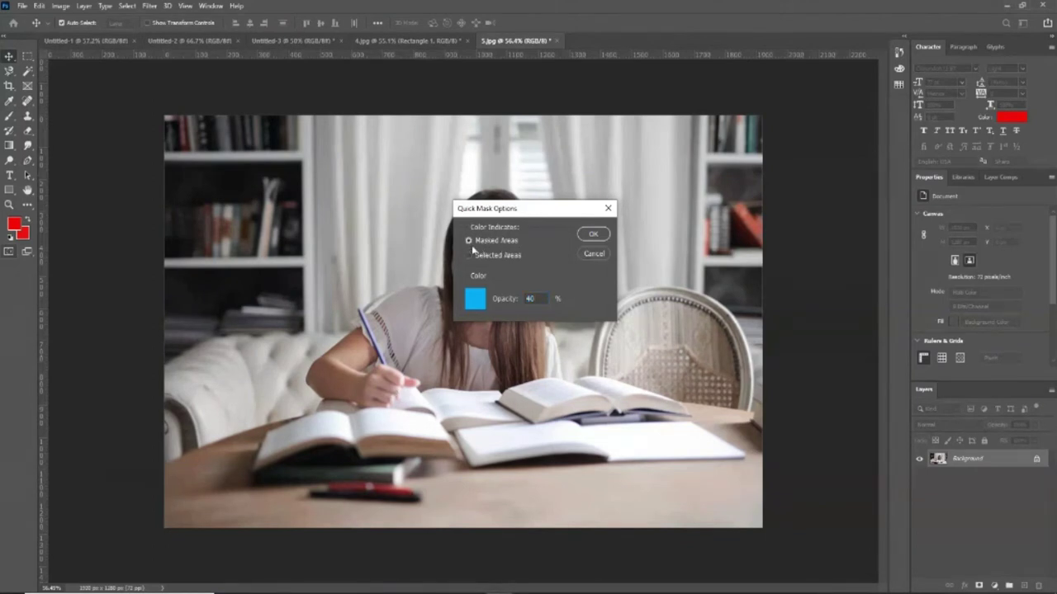
pyautogui.click(476, 296)
pyautogui.click(885, 183)
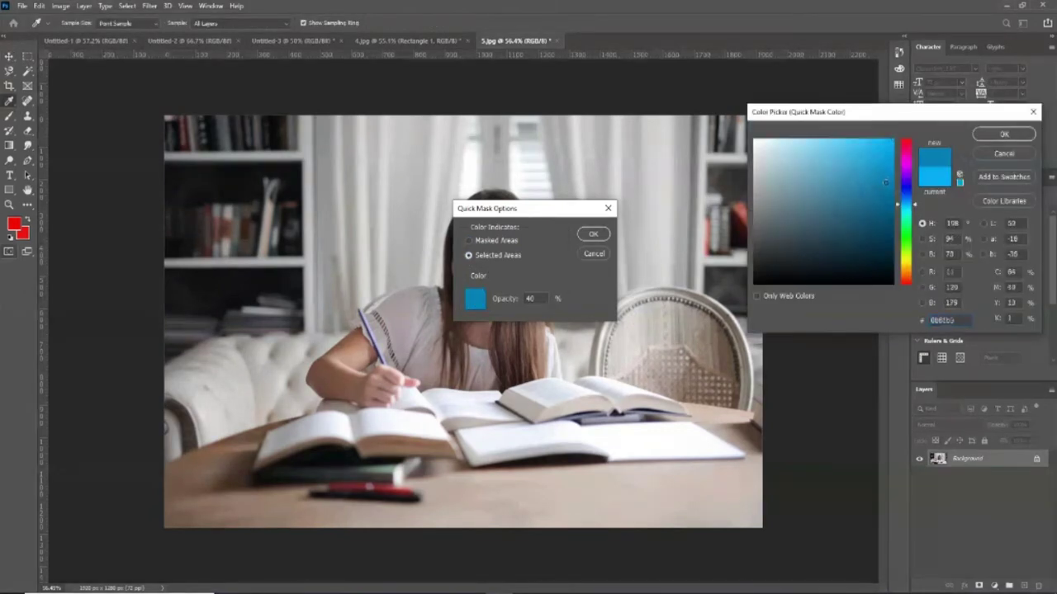
pyautogui.click(1002, 136)
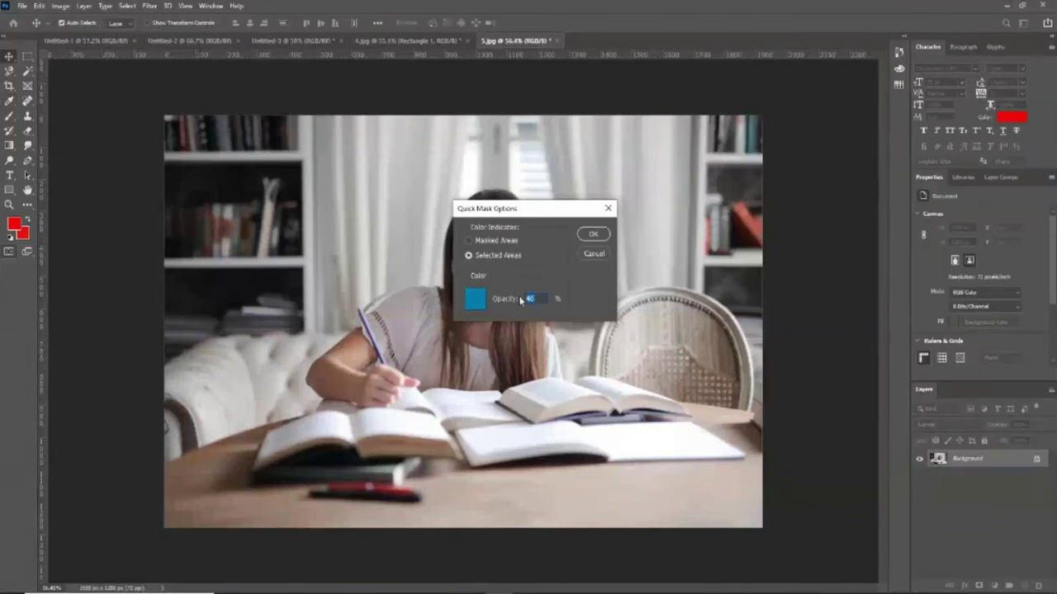
pyautogui.write('60')
pyautogui.click(590, 235)
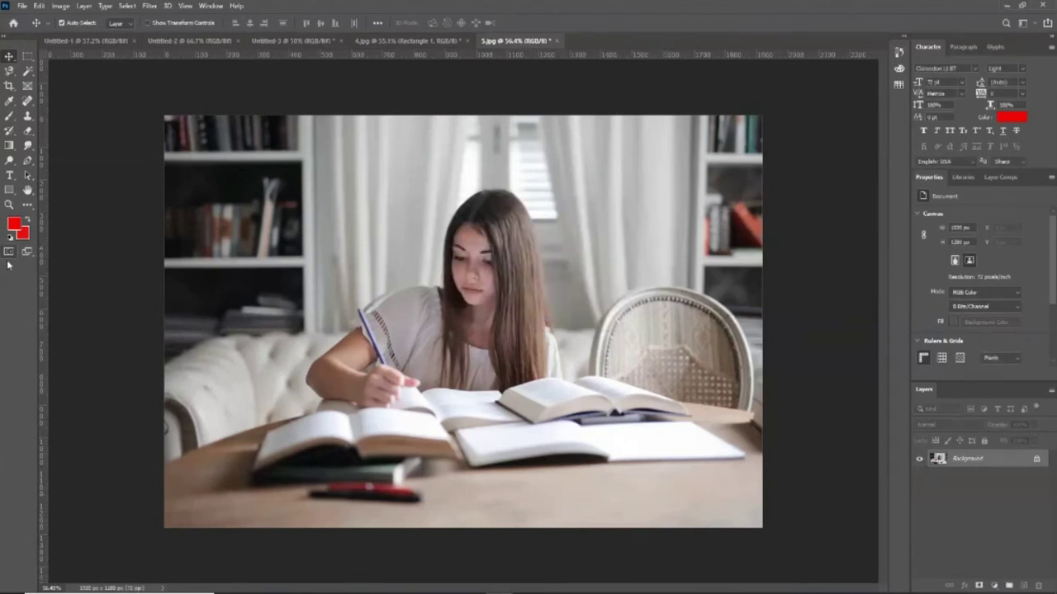
# Try unlocking and shifting the background photo, undo it, and re-enter Quick Mask mode.
pyautogui.click(9, 251)
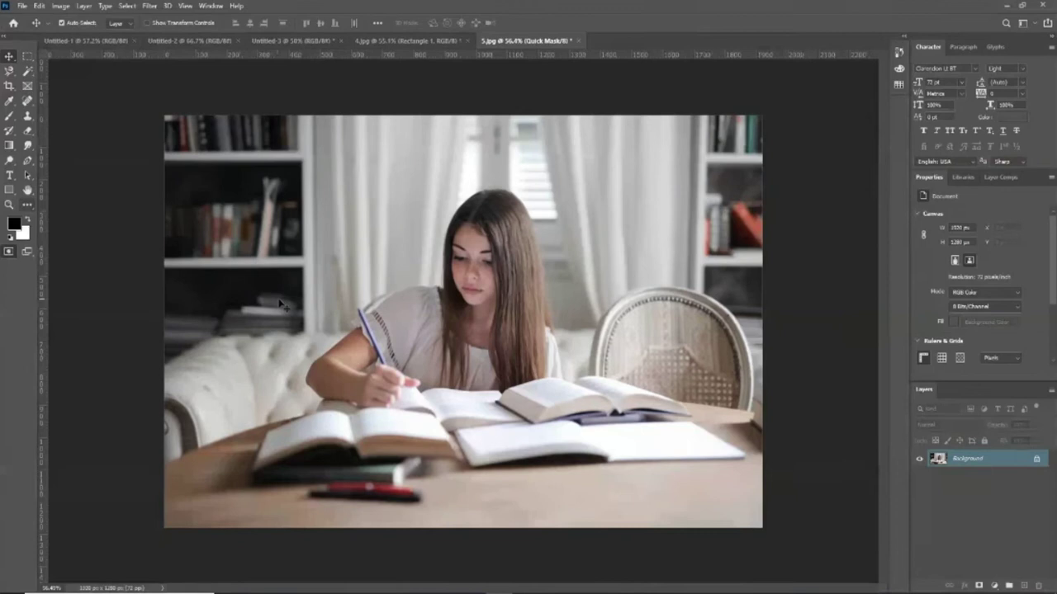
pyautogui.click(1038, 460)
pyautogui.moveTo(296, 403); pyautogui.dragTo(365, 410)
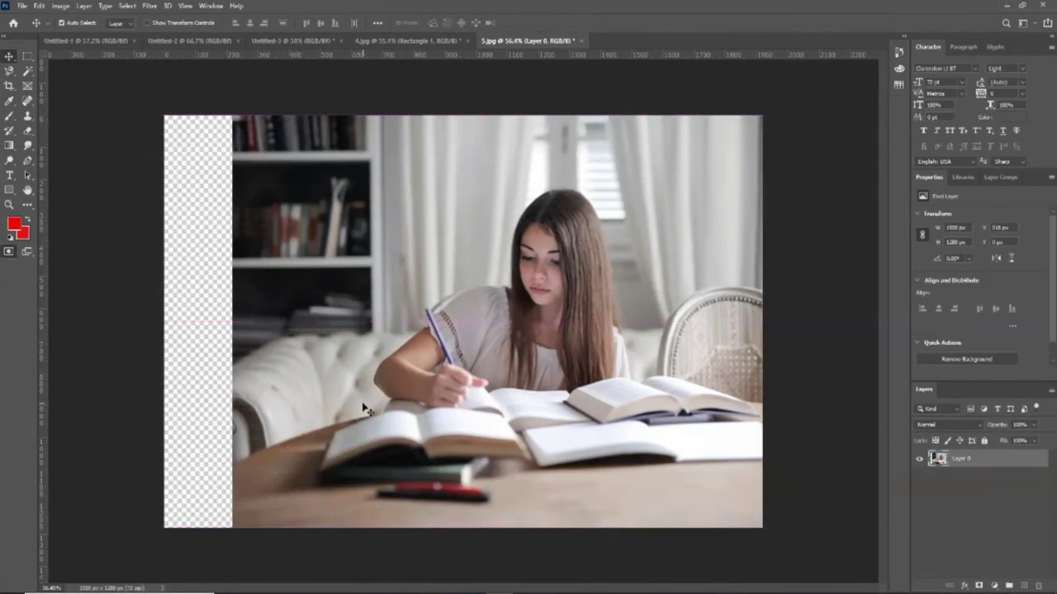
pyautogui.hotkey('ctrl', 'z')
pyautogui.hotkey('ctrl', 'z')
pyautogui.hotkey('ctrl', 'z')
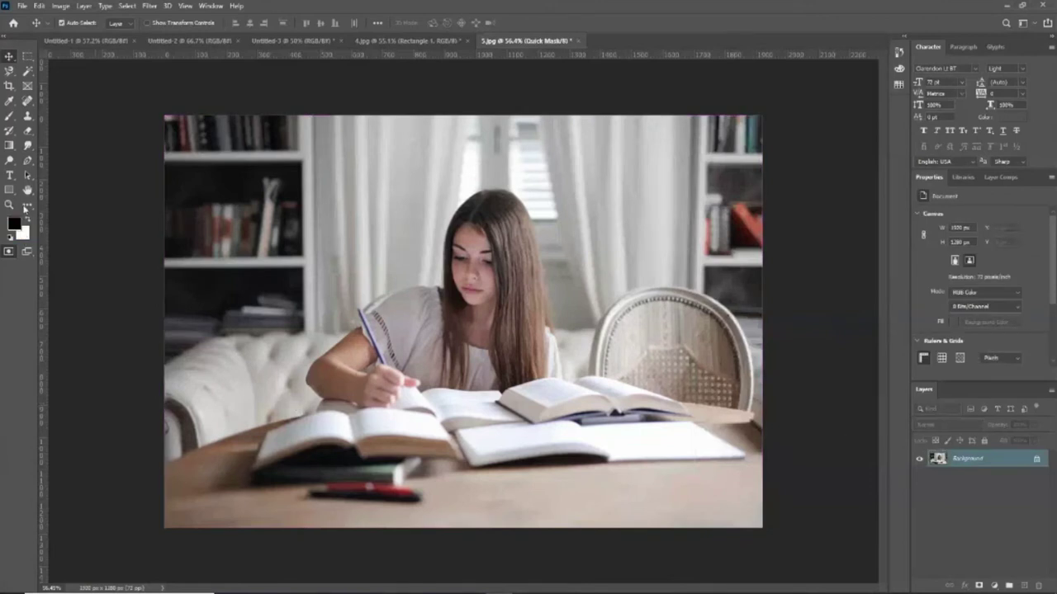
pyautogui.click(8, 253)
# Paint the quick mask over the girl's face and long hair with the Brush.
pyautogui.click(8, 116)
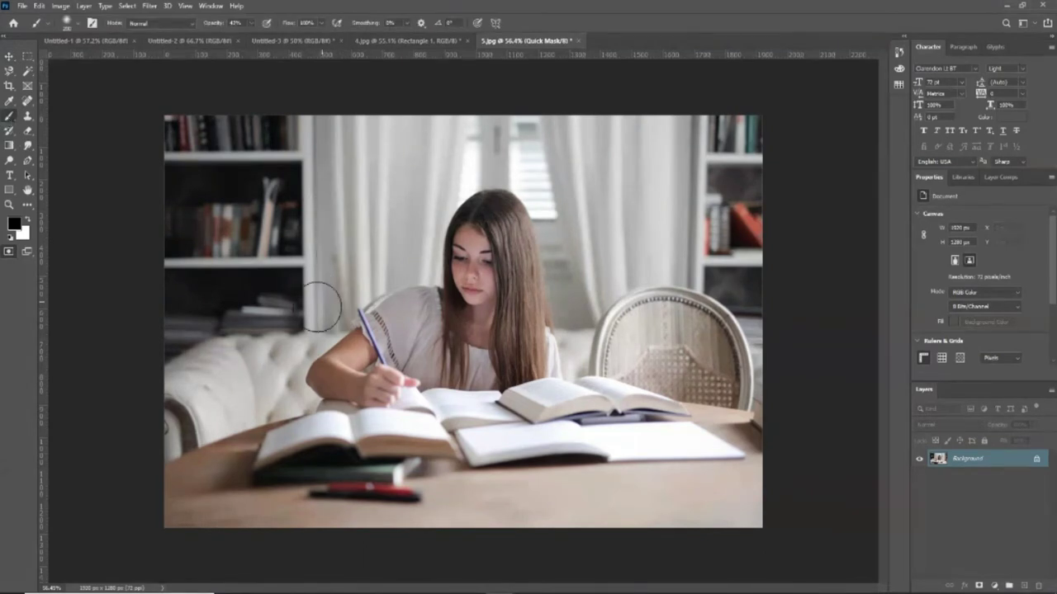
pyautogui.moveTo(459, 267); pyautogui.dragTo(471, 263)
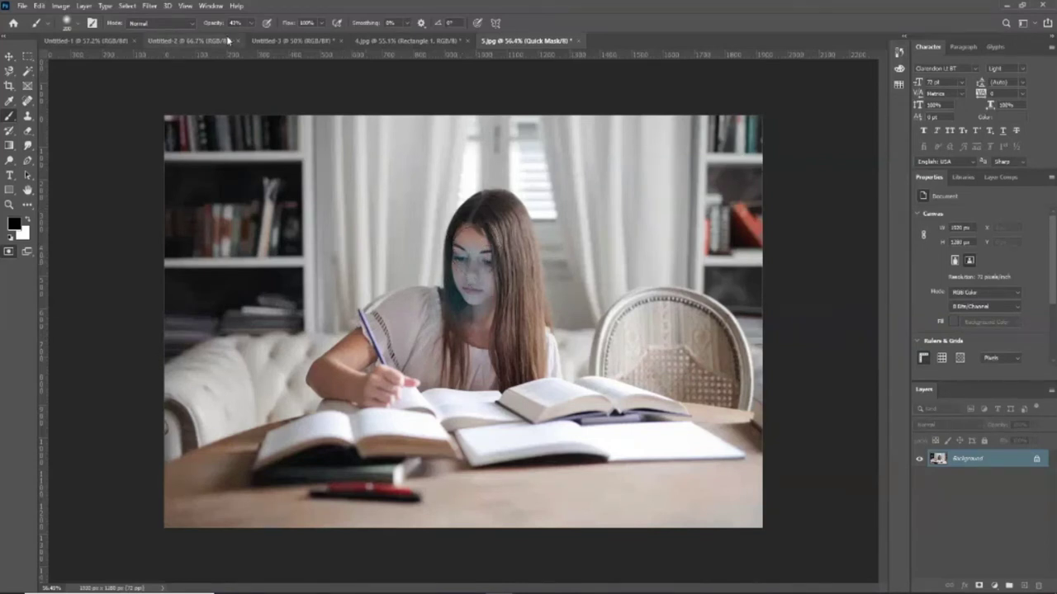
pyautogui.click(252, 25)
pyautogui.moveTo(462, 273)
pyautogui.mouseDown()
pyautogui.moveTo(501, 326)
pyautogui.moveTo(485, 321)
pyautogui.moveTo(512, 322)
pyautogui.mouseUp()
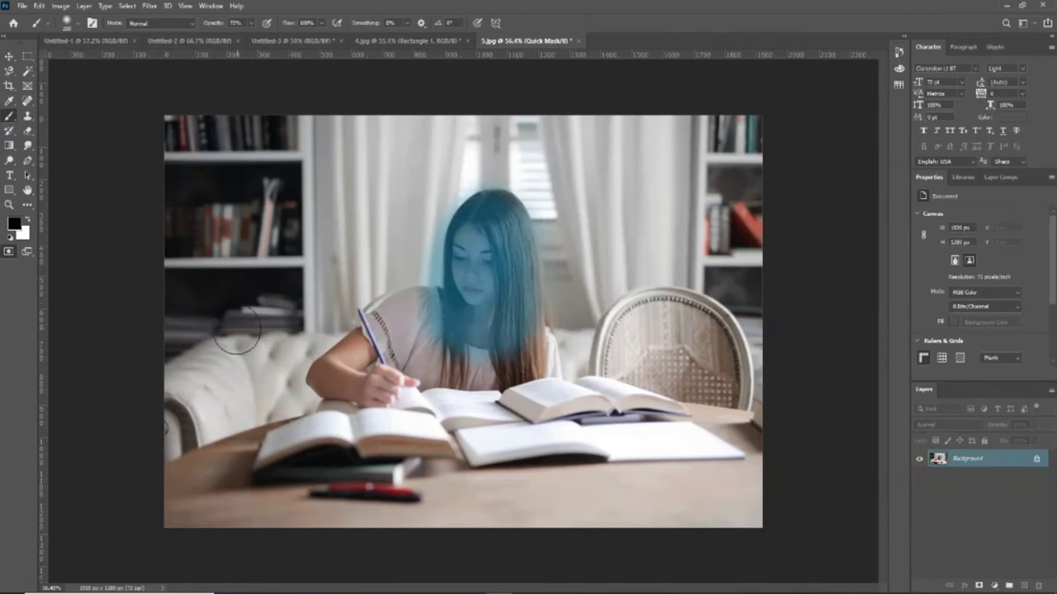
# Convert the mask to a selection, try moving it, dismiss the locked-layer warning, and return with Q.
pyautogui.click(9, 252)
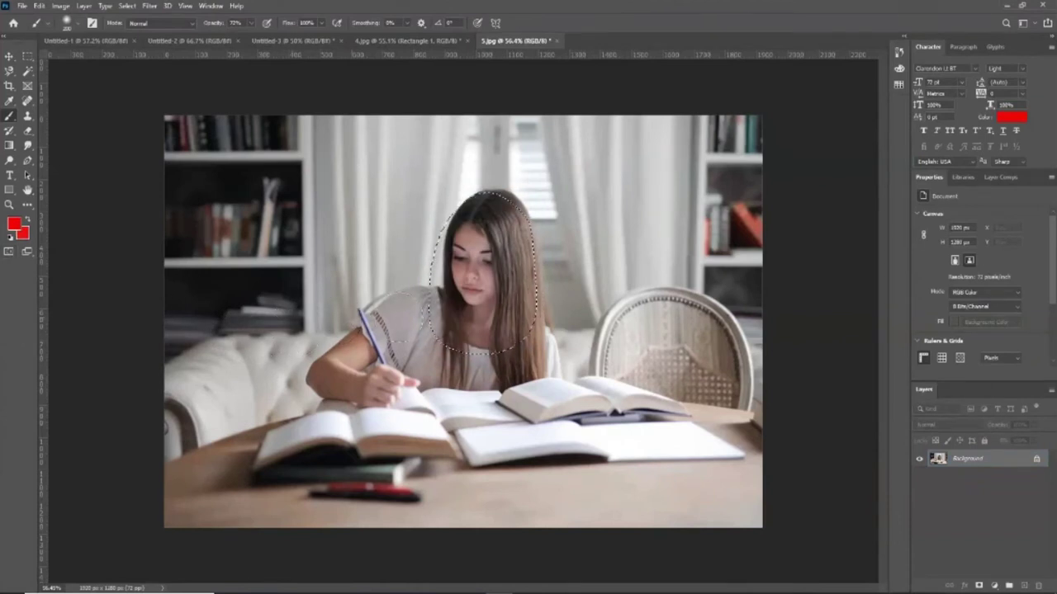
pyautogui.click(8, 56)
pyautogui.moveTo(355, 307); pyautogui.dragTo(468, 349)
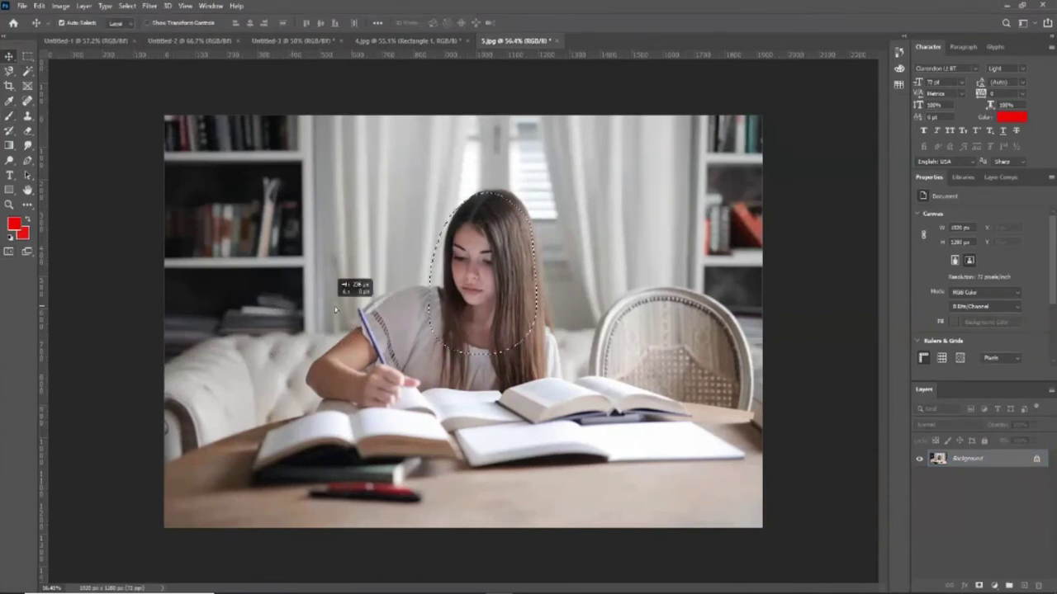
pyautogui.press('Escape')
pyautogui.press('q')
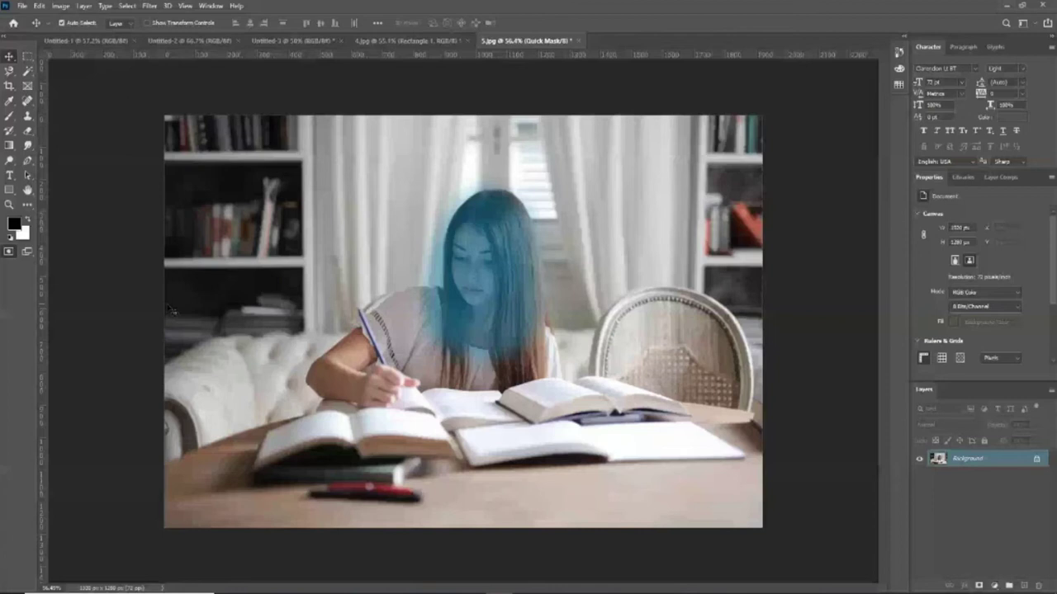
# Change the Quick Mask overlay colour to red af0a0a, then resume Quick Mask with the Brush.
pyautogui.doubleClick(9, 251)
pyautogui.moveTo(495, 208); pyautogui.dragTo(627, 181)
pyautogui.click(610, 271)
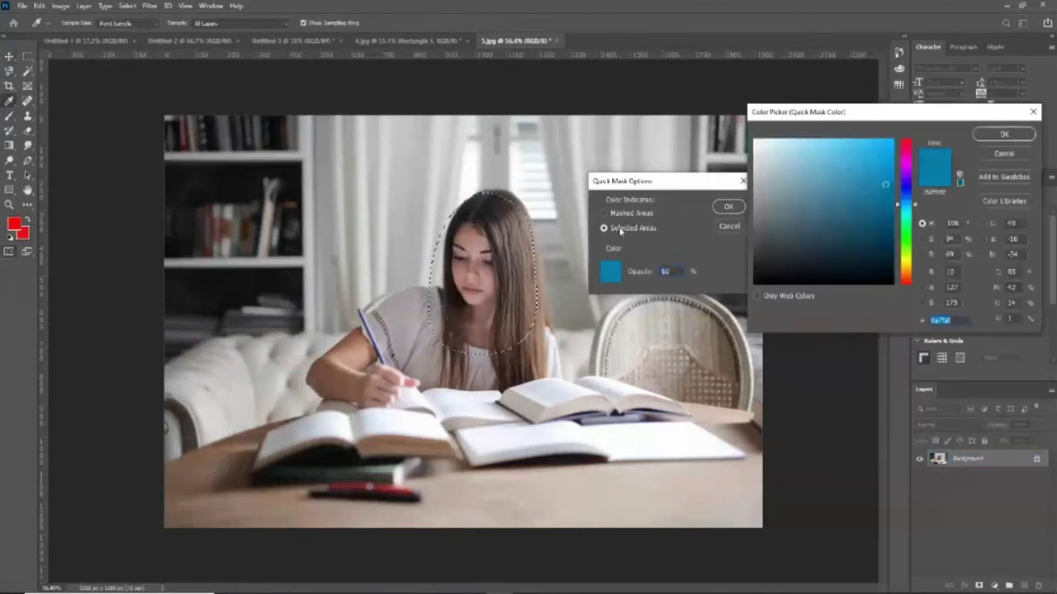
pyautogui.write('af0a0a')
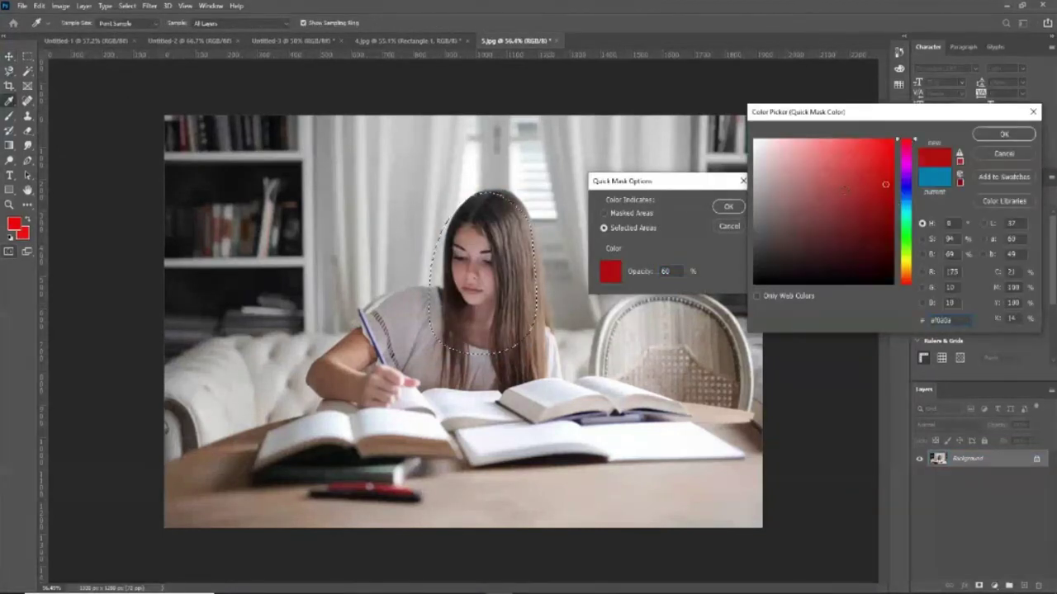
pyautogui.press('Return')
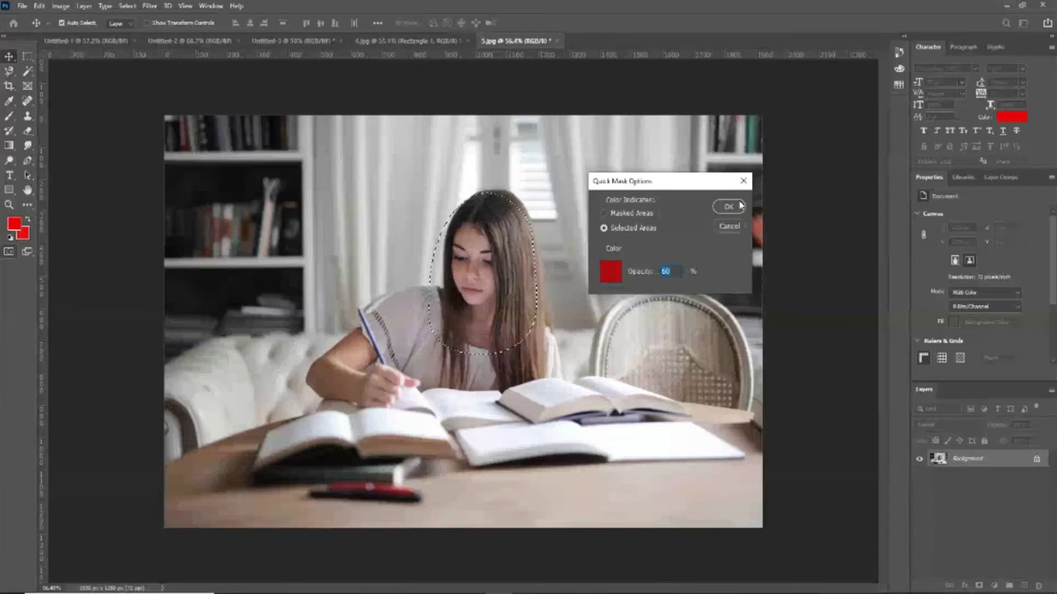
pyautogui.click(728, 206)
pyautogui.press('b')
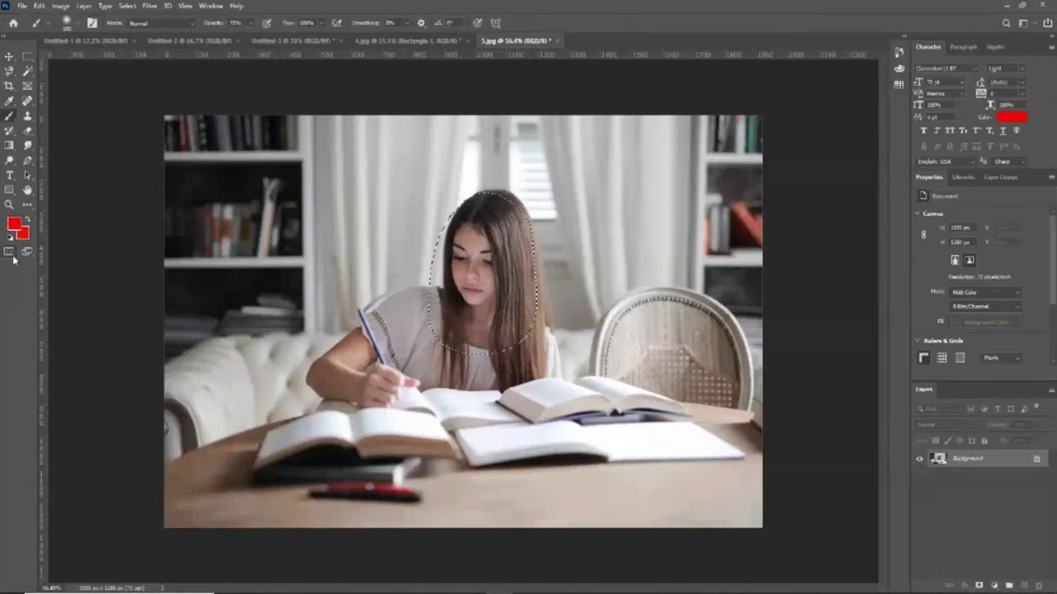
pyautogui.press('q')
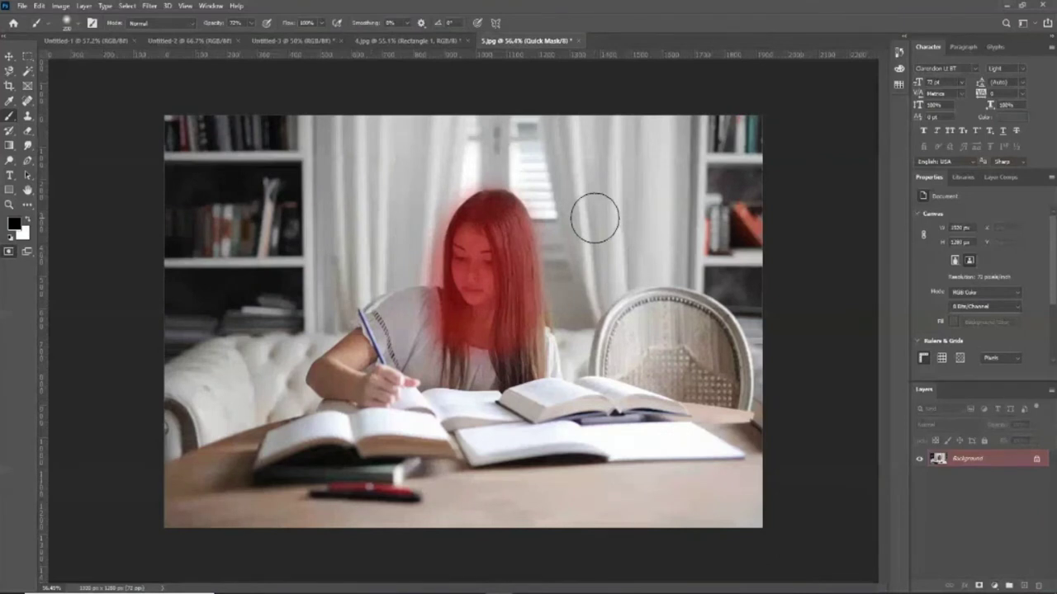
# Paint both open books into the mask, then exit to a selection and open Quick Mask Options.
pyautogui.moveTo(260, 442); pyautogui.dragTo(413, 435)
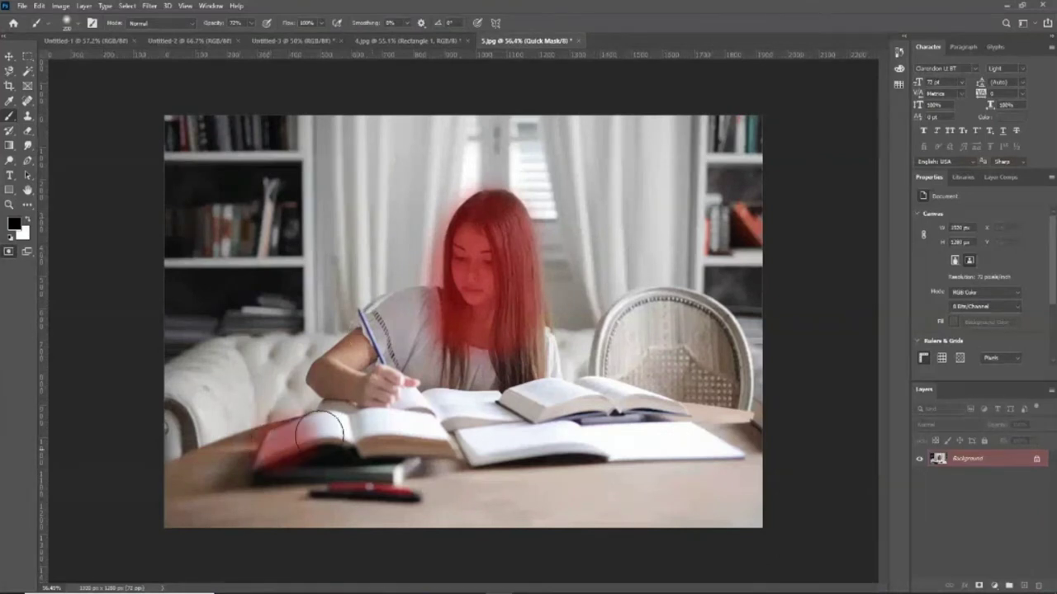
pyautogui.moveTo(483, 446); pyautogui.dragTo(615, 446)
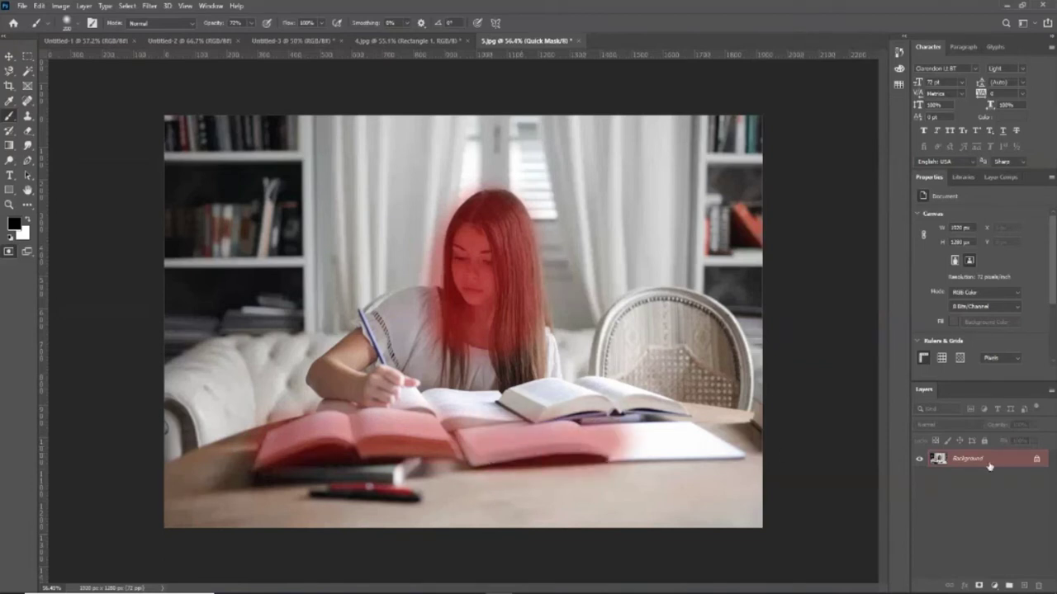
pyautogui.moveTo(506, 438); pyautogui.dragTo(708, 448)
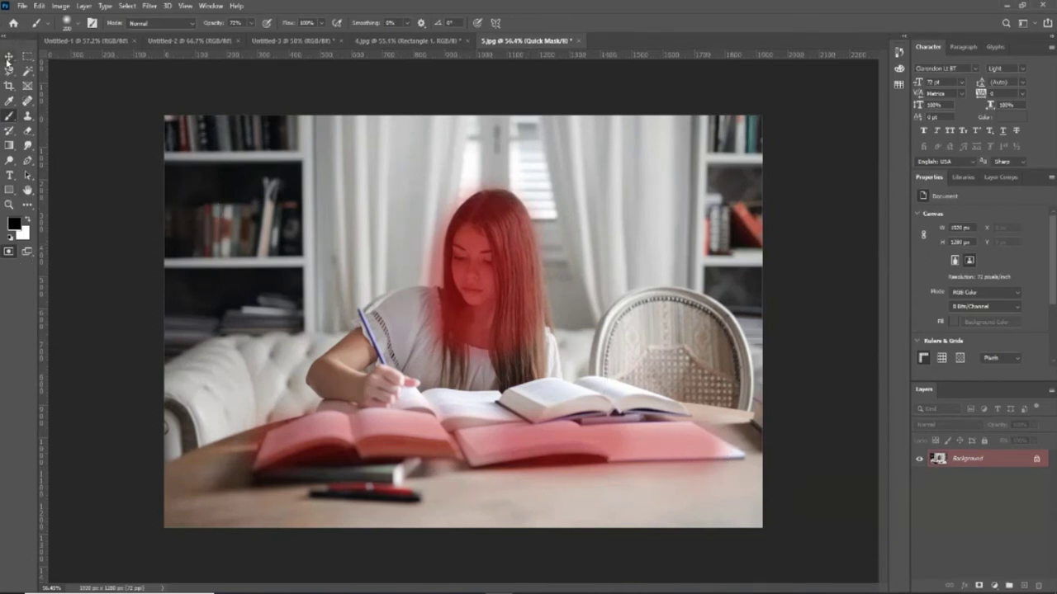
pyautogui.doubleClick(9, 252)
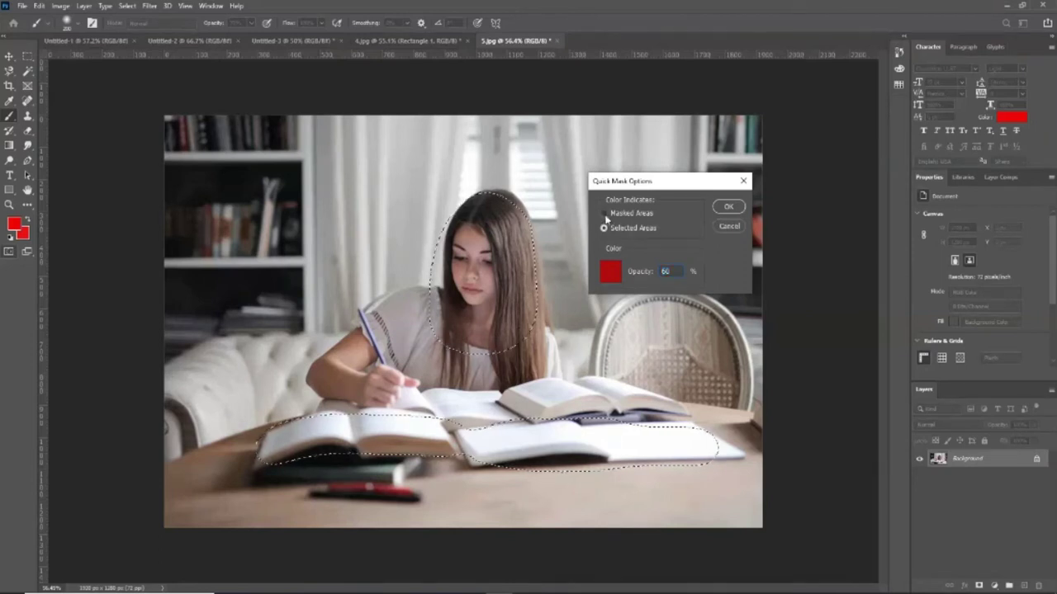
# Reset default colours and toggle between Quick Mask and selection to compare the overlay.
pyautogui.click(728, 207)
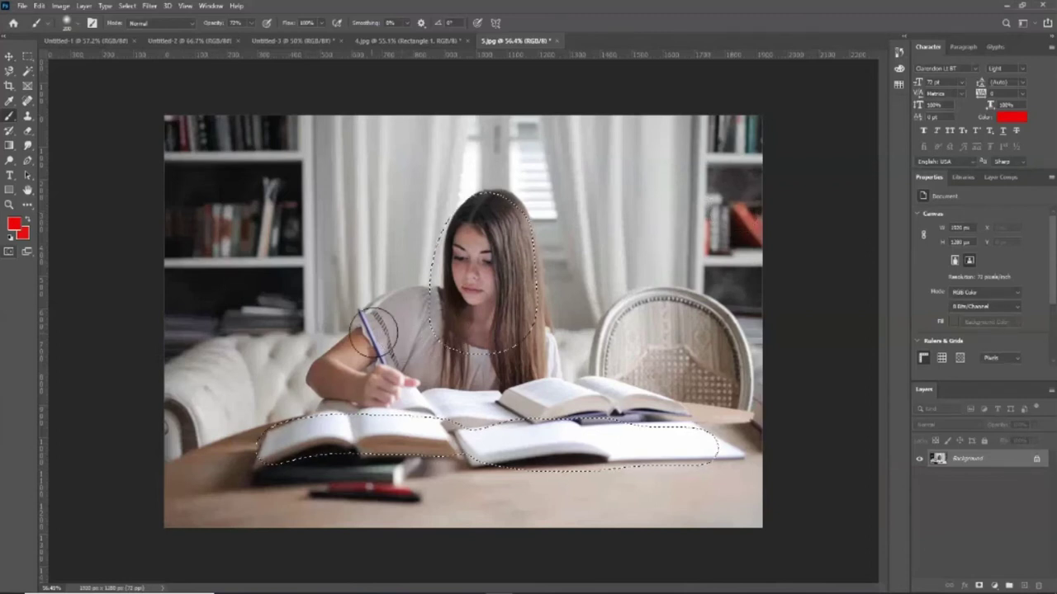
pyautogui.press('d')
pyautogui.press('q')
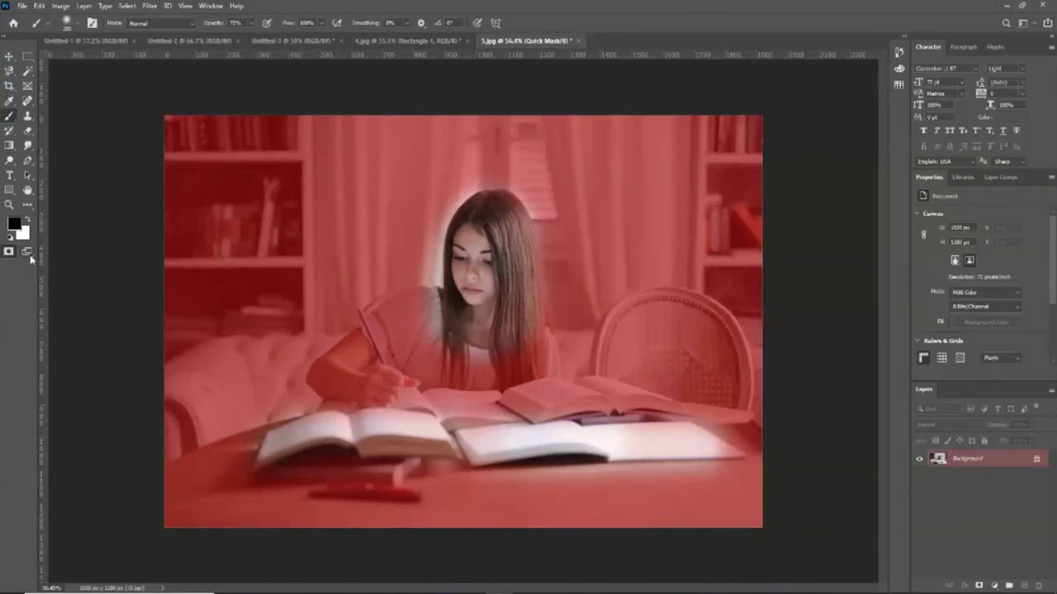
pyautogui.press('q')
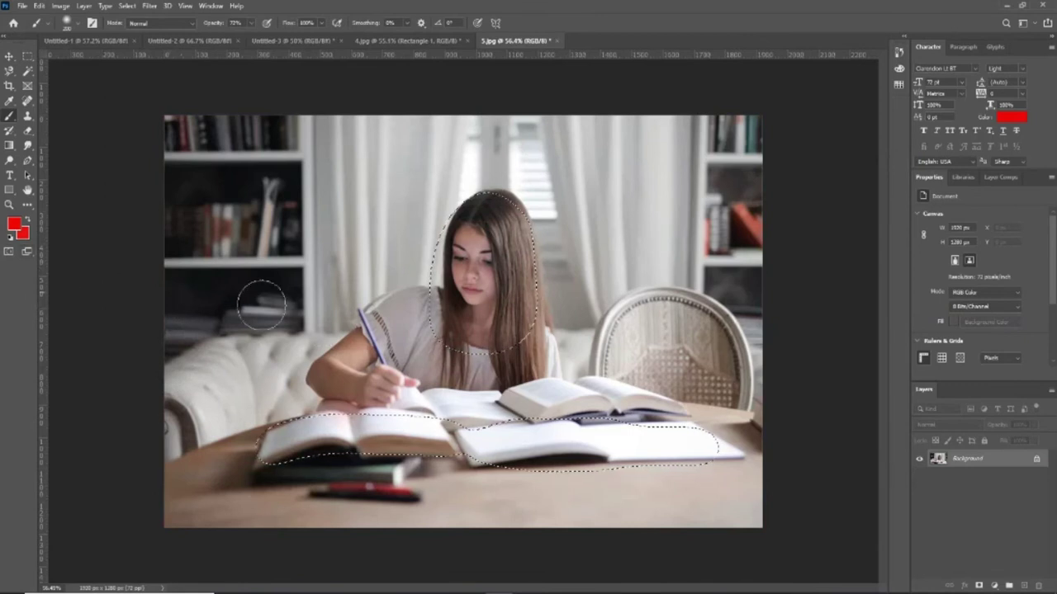
pyautogui.click(9, 253)
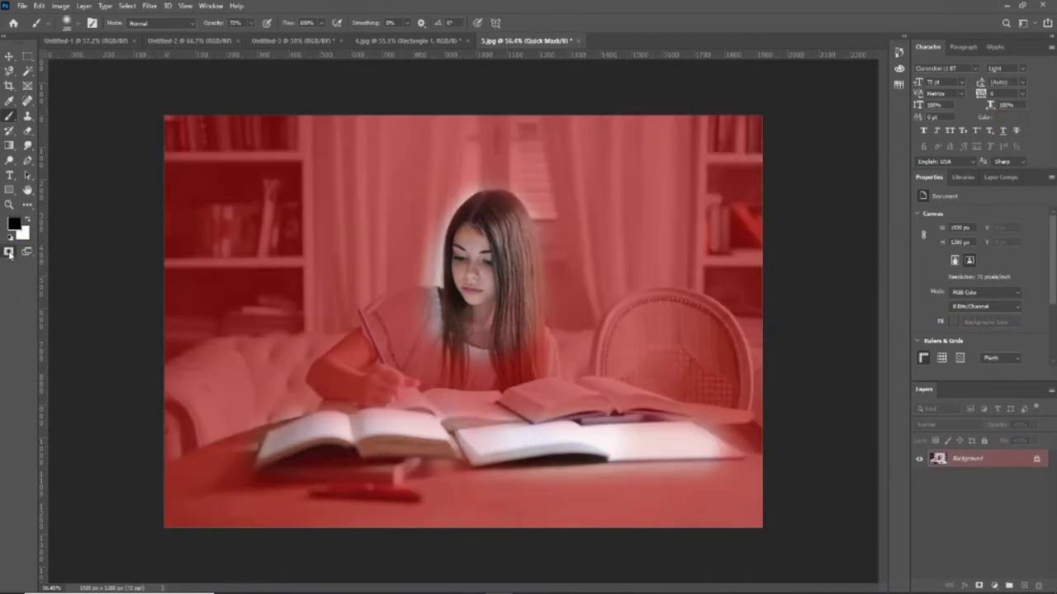
pyautogui.click(8, 254)
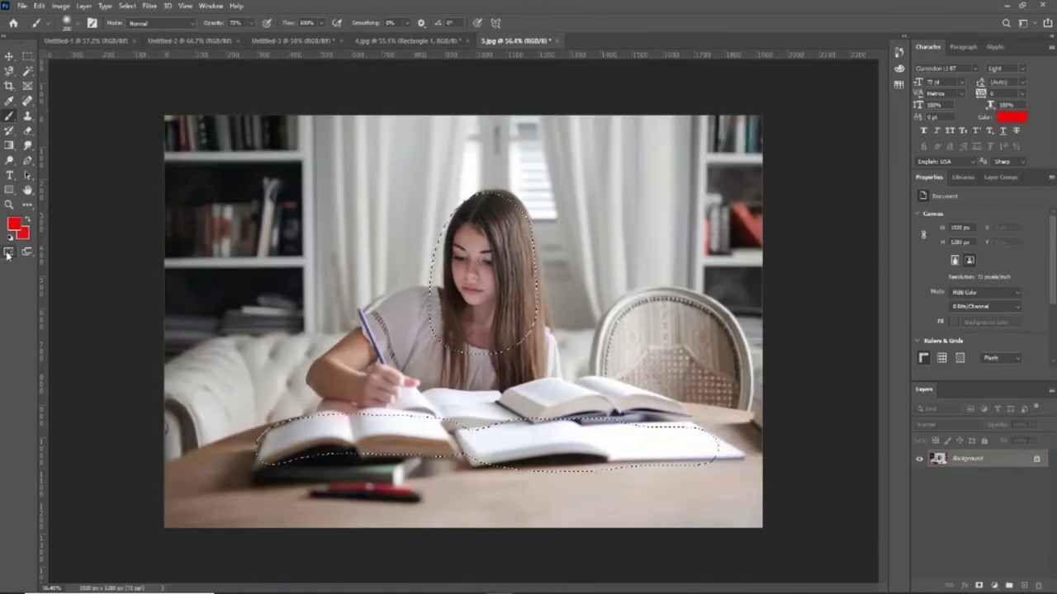
pyautogui.doubleClick(8, 253)
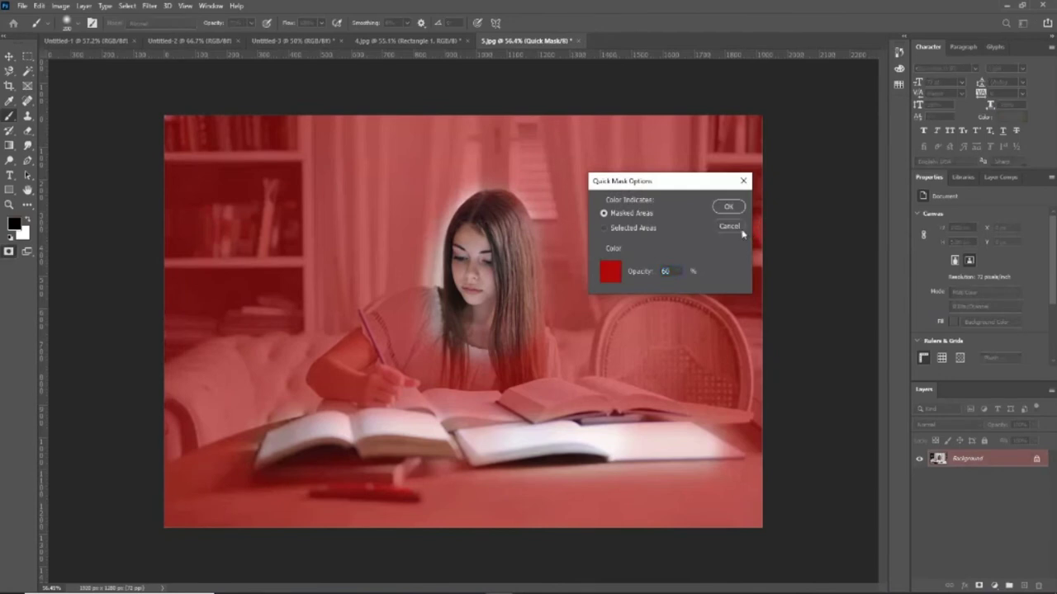
pyautogui.click(730, 228)
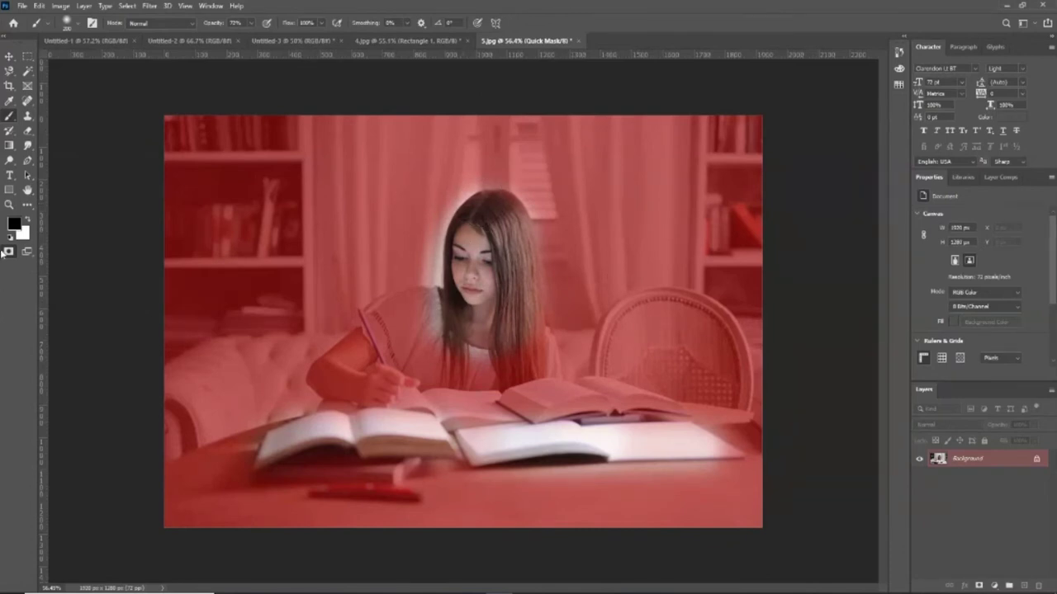
# Set Quick Mask Options Color Indicates to Masked Areas, then toggle Q off and on to check.
pyautogui.doubleClick(9, 251)
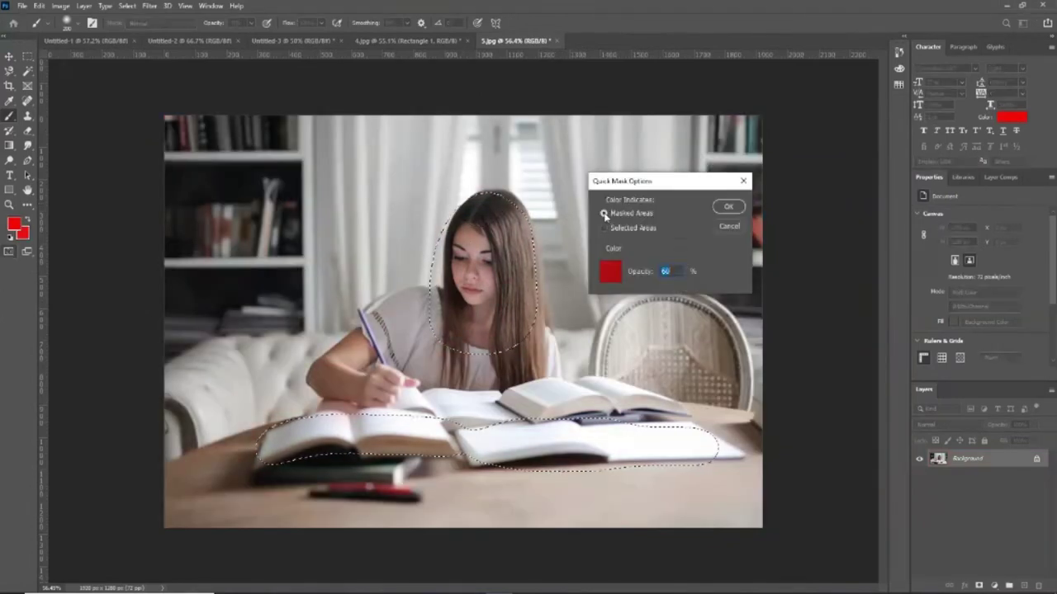
pyautogui.click(729, 208)
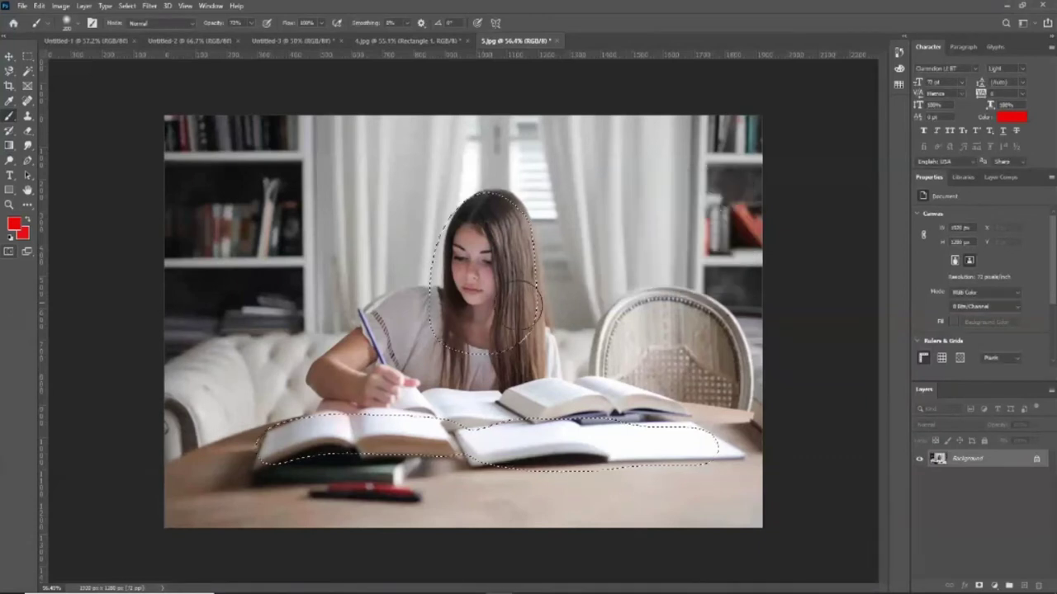
pyautogui.click(10, 251)
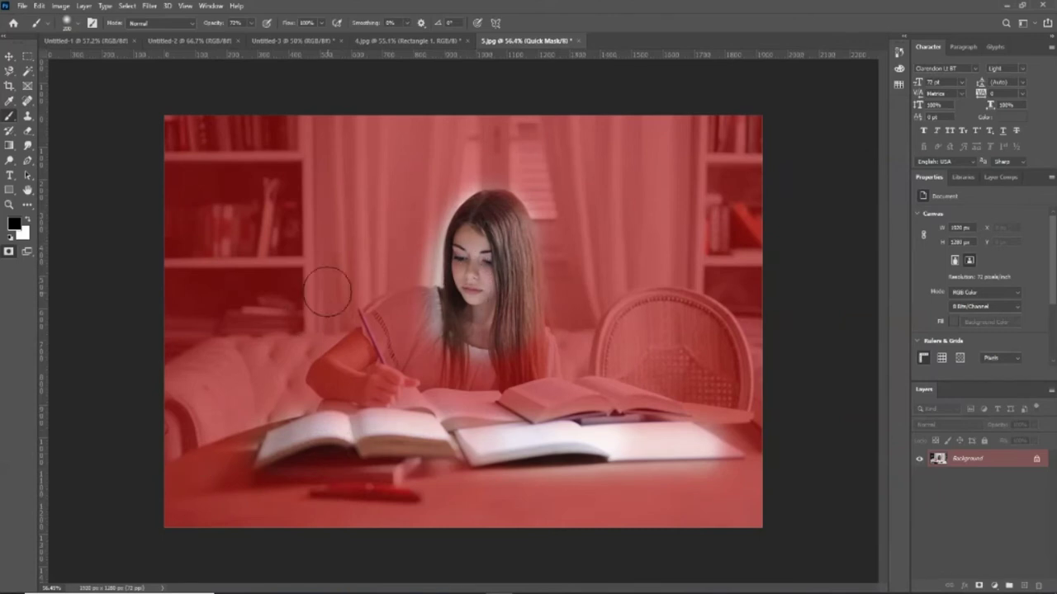
pyautogui.press('q')
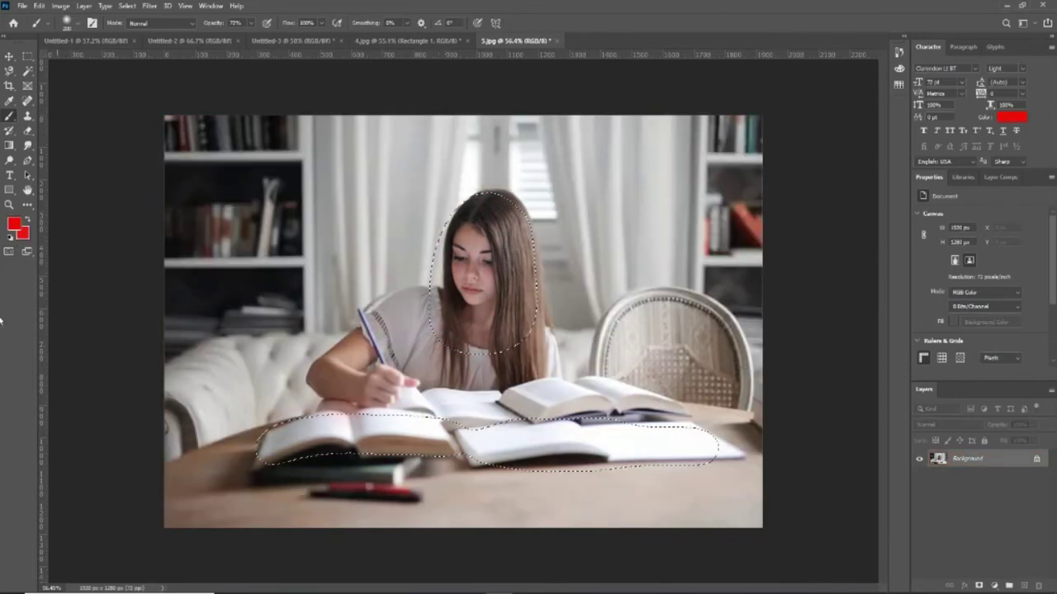
pyautogui.press('q')
pyautogui.press('q')
# Set the Quick Mask Options to tint Selected Areas.
pyautogui.click(8, 251)
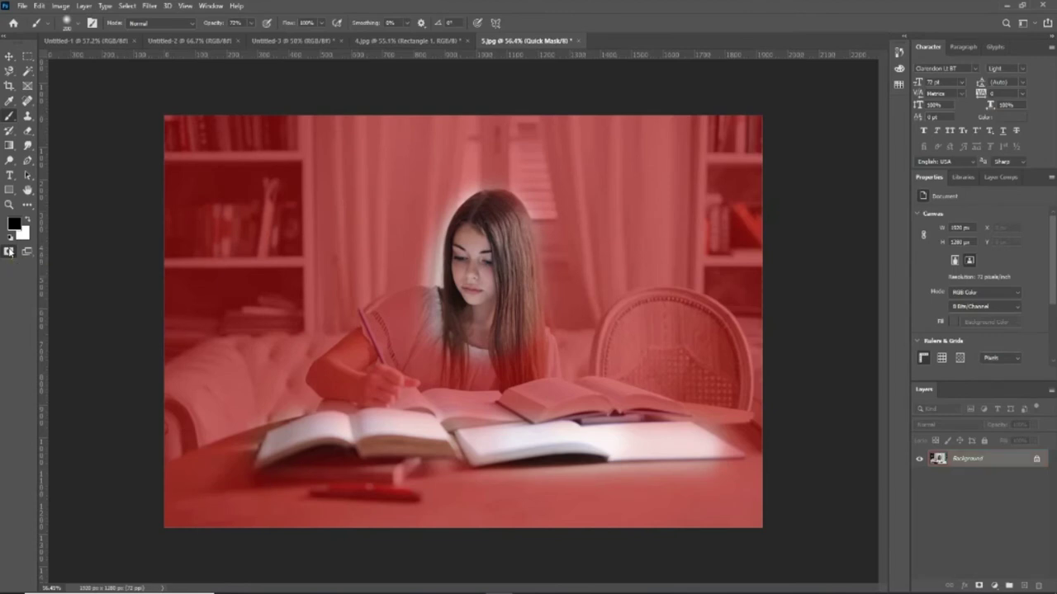
pyautogui.doubleClick(8, 251)
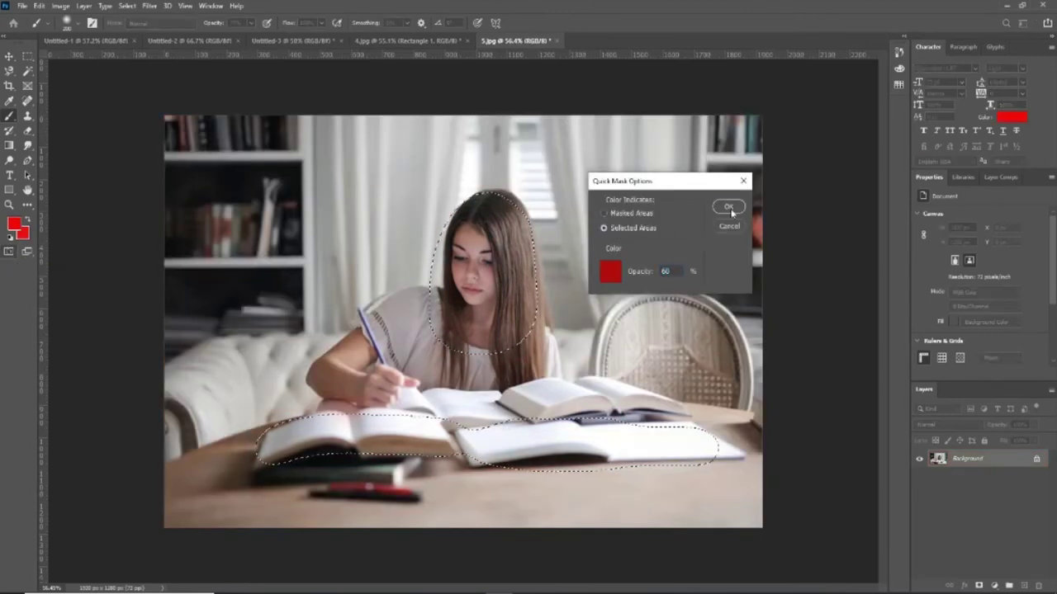
pyautogui.click(729, 207)
# Try moving the selected part of the photo, dismissing the locked background warning.
pyautogui.press('v')
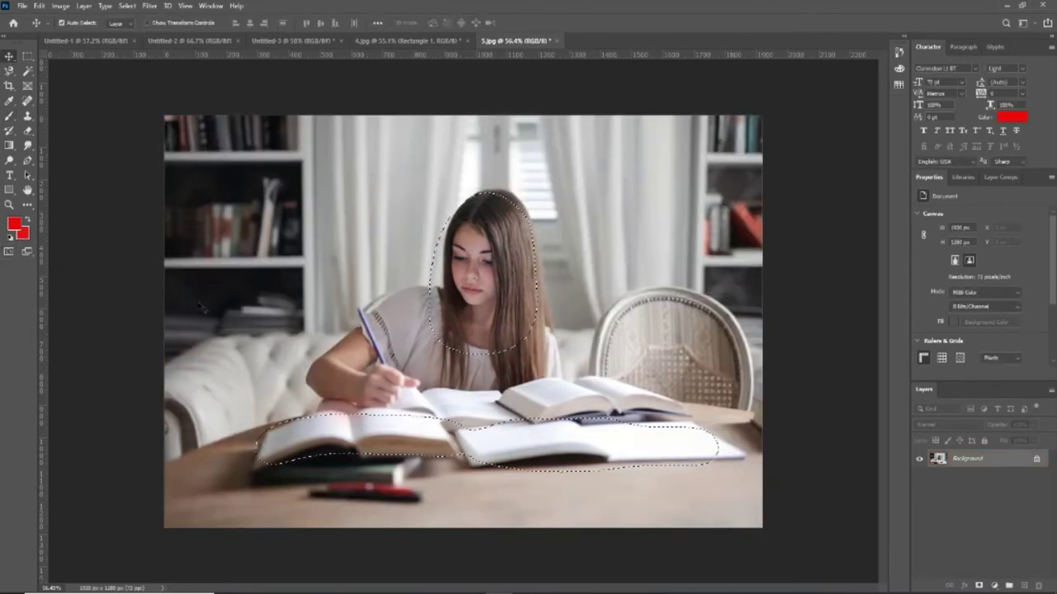
pyautogui.moveTo(361, 323); pyautogui.dragTo(409, 321)
pyautogui.click(479, 250)
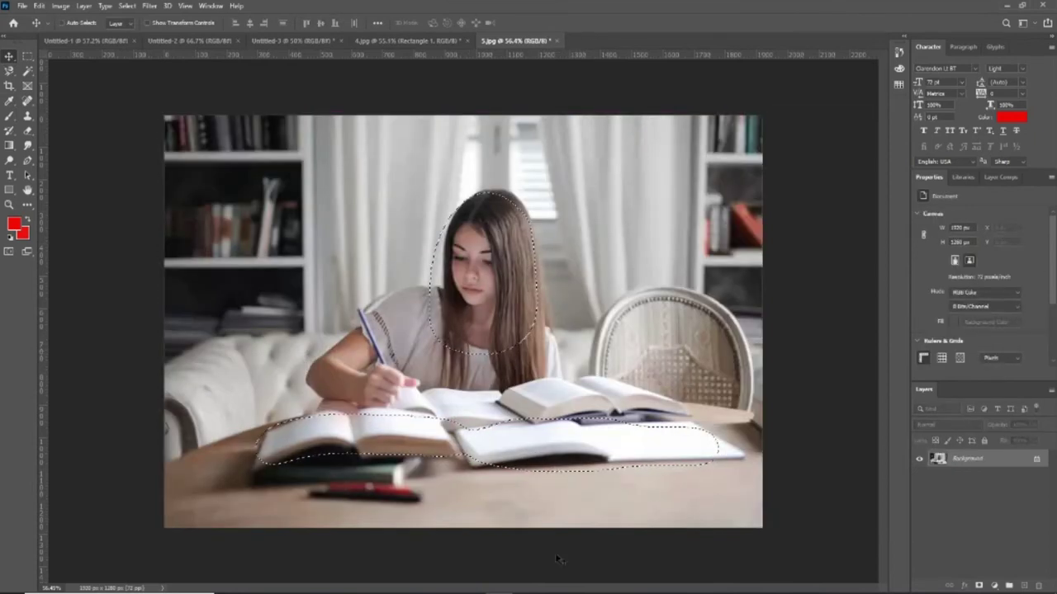
# Drop the books from the hair-and-books selection and check it in Quick Mask.
pyautogui.click(9, 253)
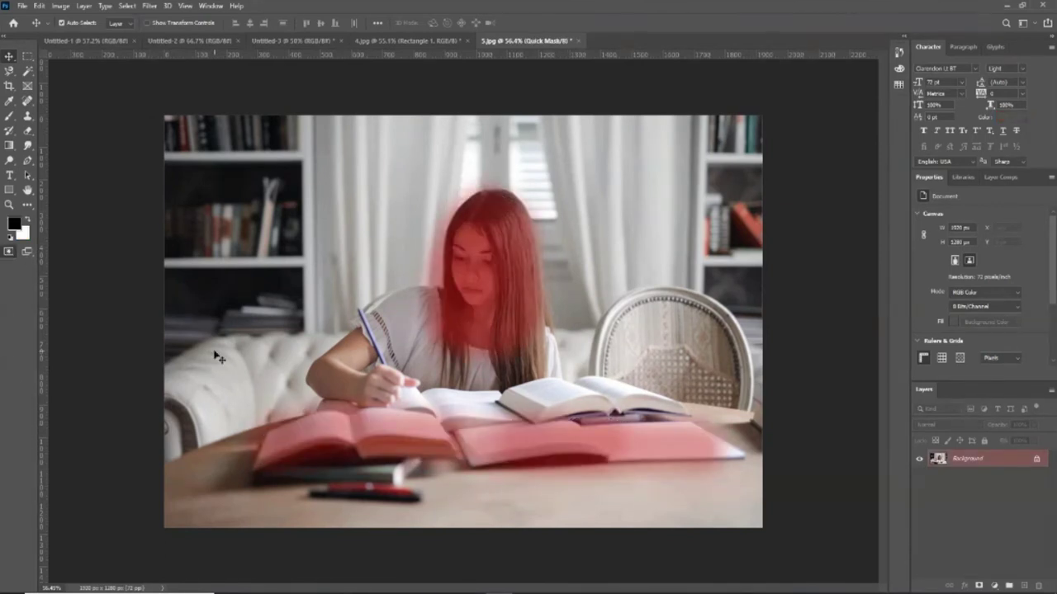
pyautogui.press('q')
pyautogui.press('q')
pyautogui.press('q')
pyautogui.press('q')
pyautogui.press('q')
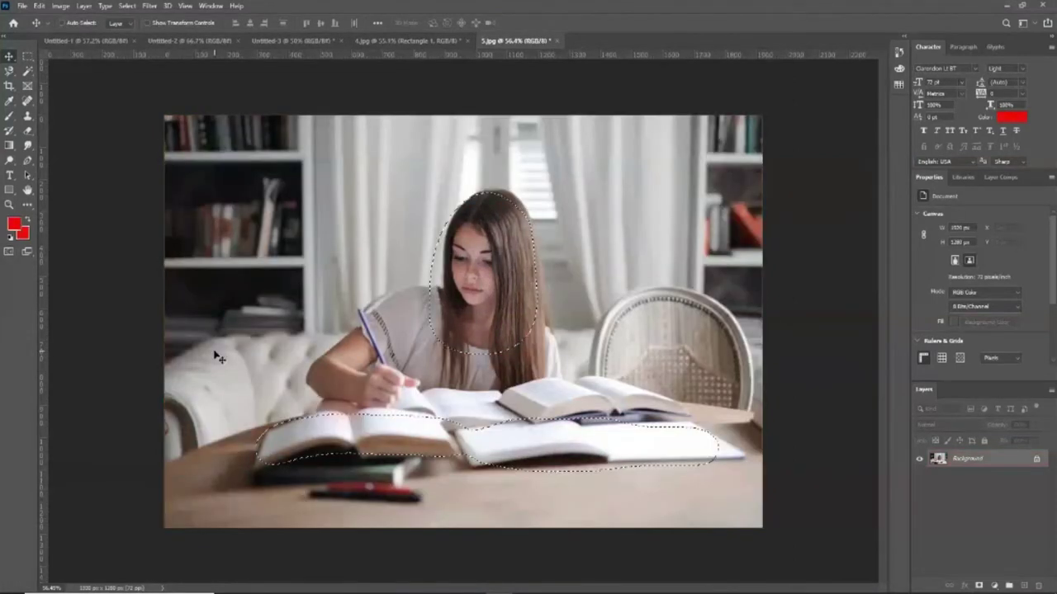
pyautogui.hotkey('ctrl', 'z')
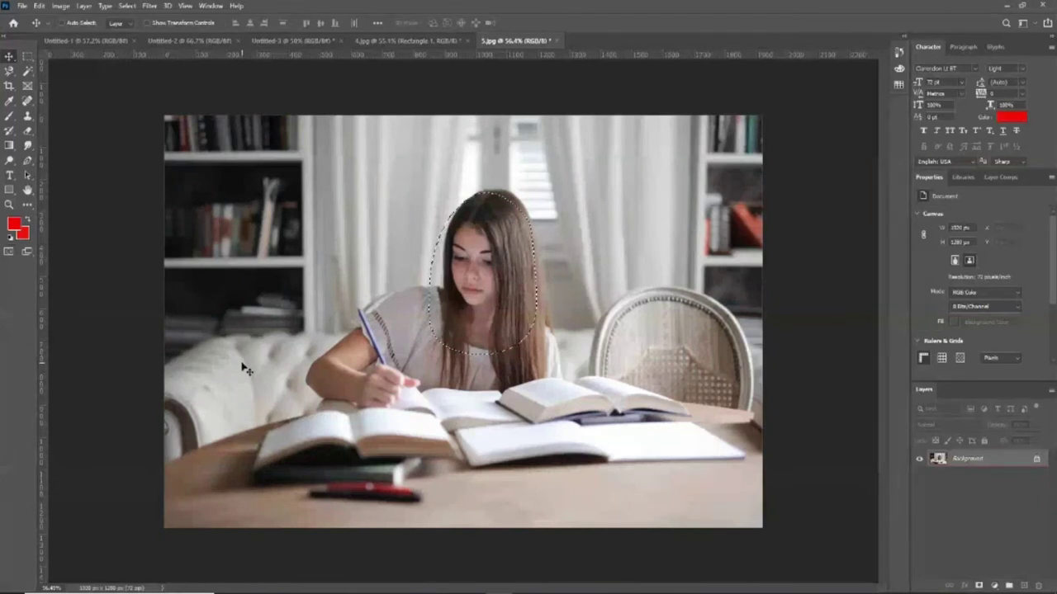
pyautogui.press('q')
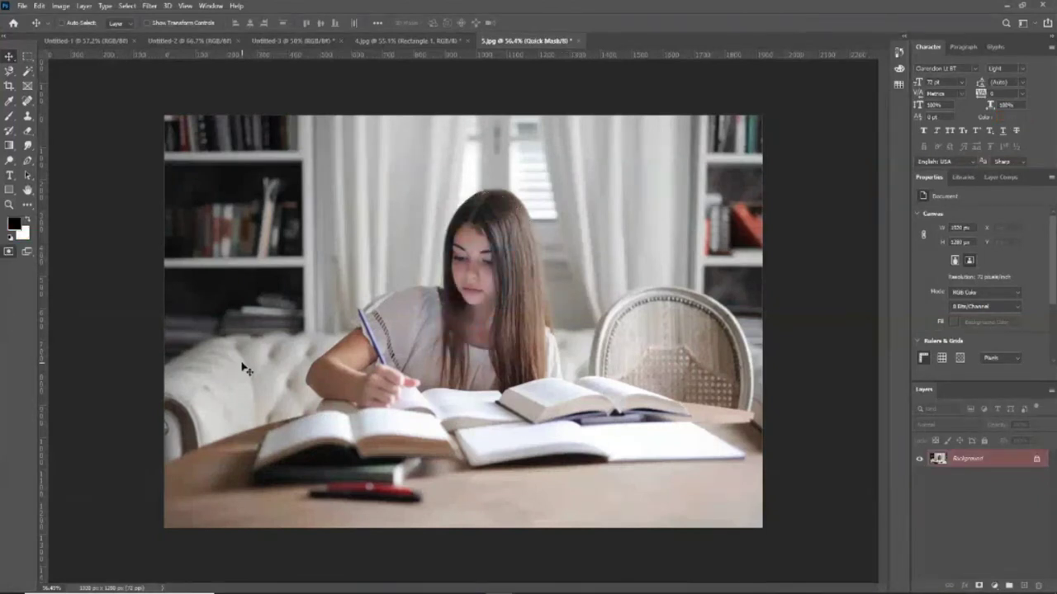
pyautogui.press('q')
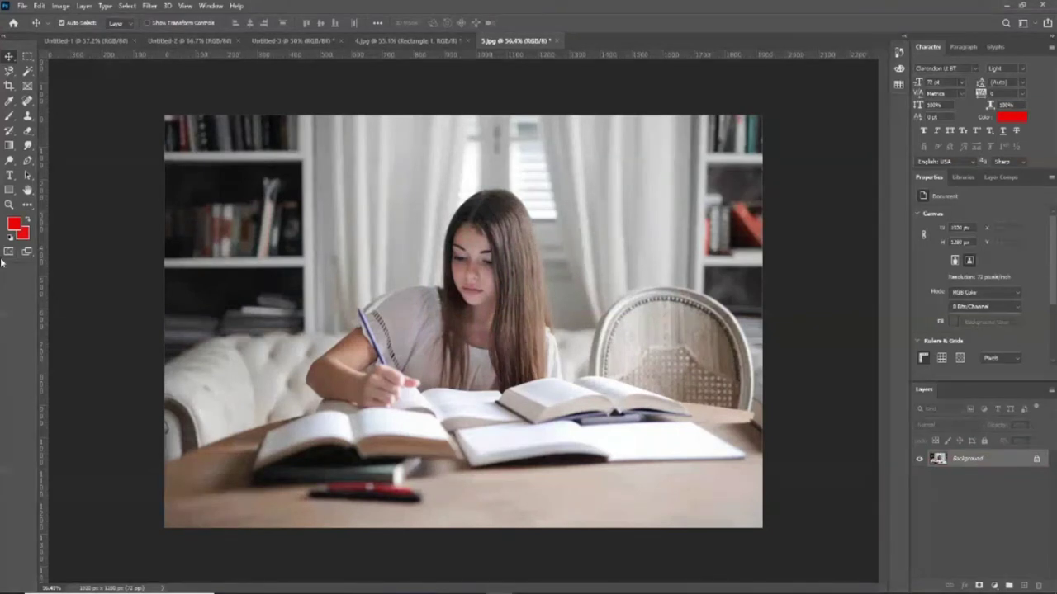
# Keep the teal quick mask colour, exit Quick Mask and try moving the photo.
pyautogui.doubleClick(8, 251)
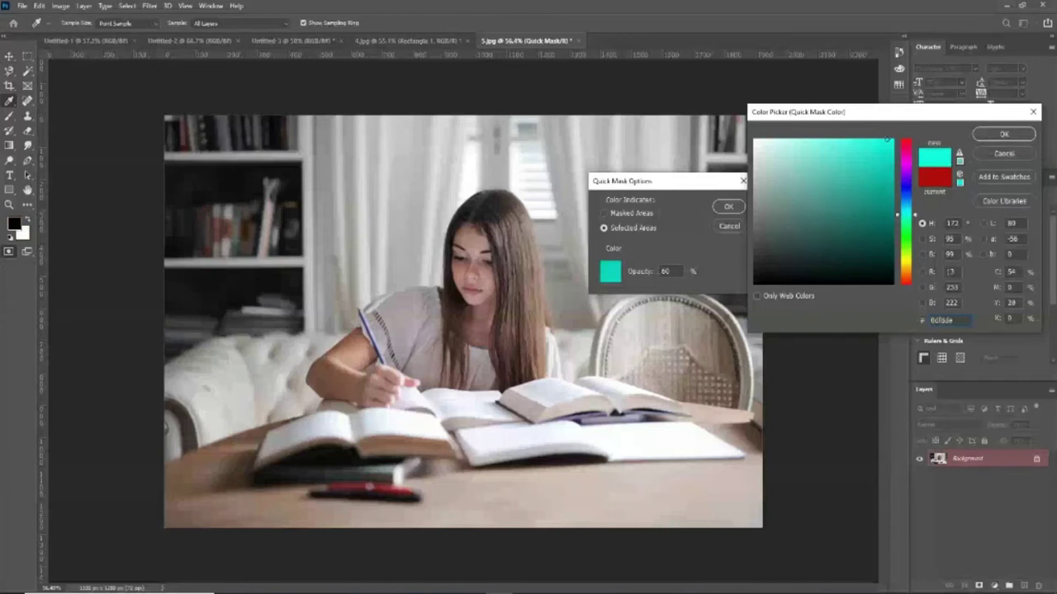
pyautogui.press('Return')
pyautogui.press('Return')
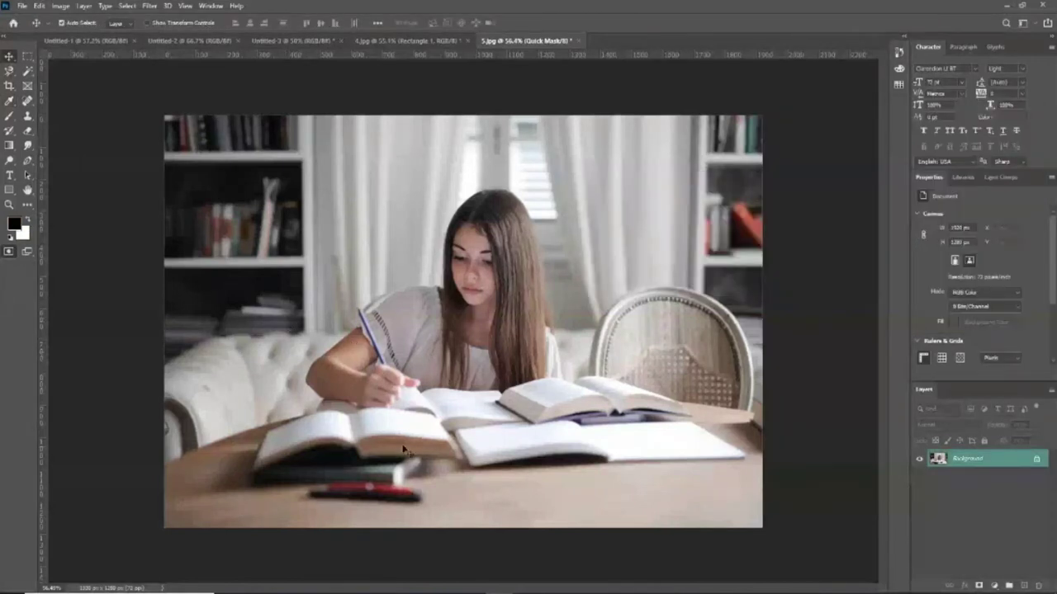
pyautogui.click(9, 253)
pyautogui.moveTo(337, 321); pyautogui.dragTo(446, 299)
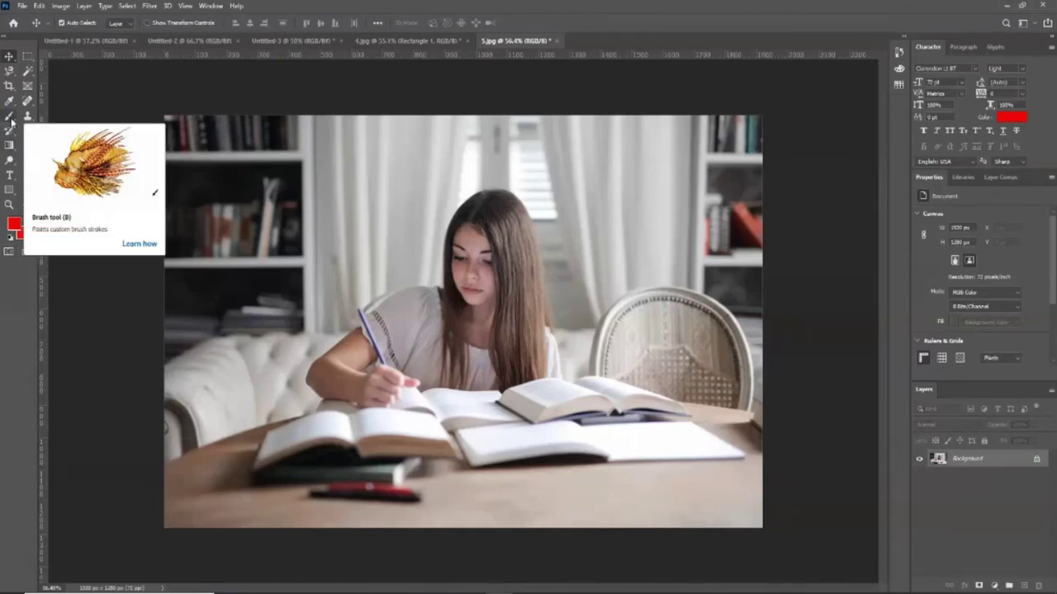
# Test a red brush stroke and several quick mask strokes across the photo, undoing each.
pyautogui.click(11, 121)
pyautogui.moveTo(198, 310); pyautogui.dragTo(431, 312)
pyautogui.hotkey('ctrl', 'z')
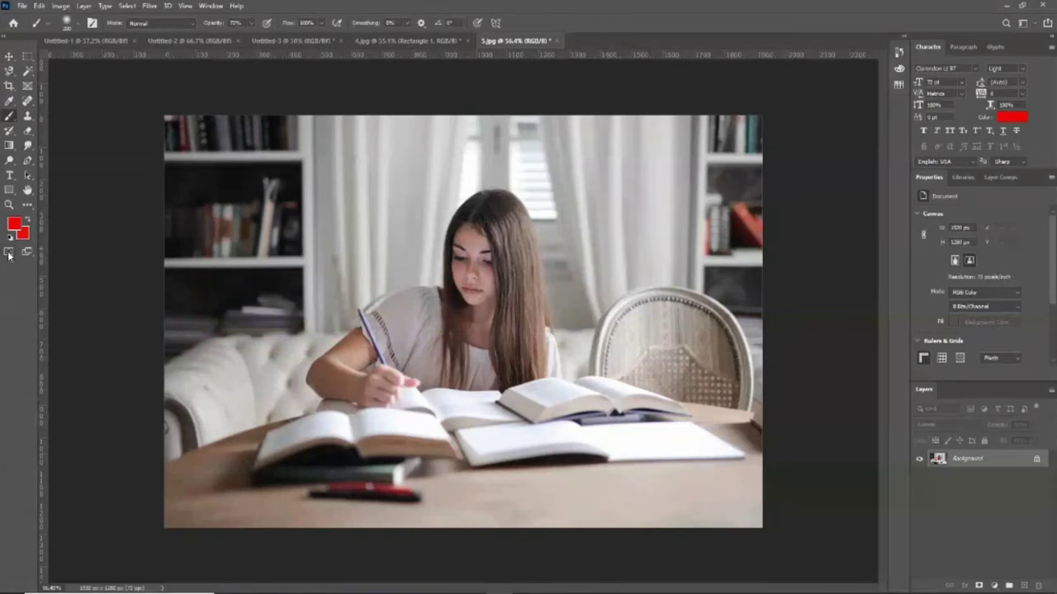
pyautogui.click(10, 254)
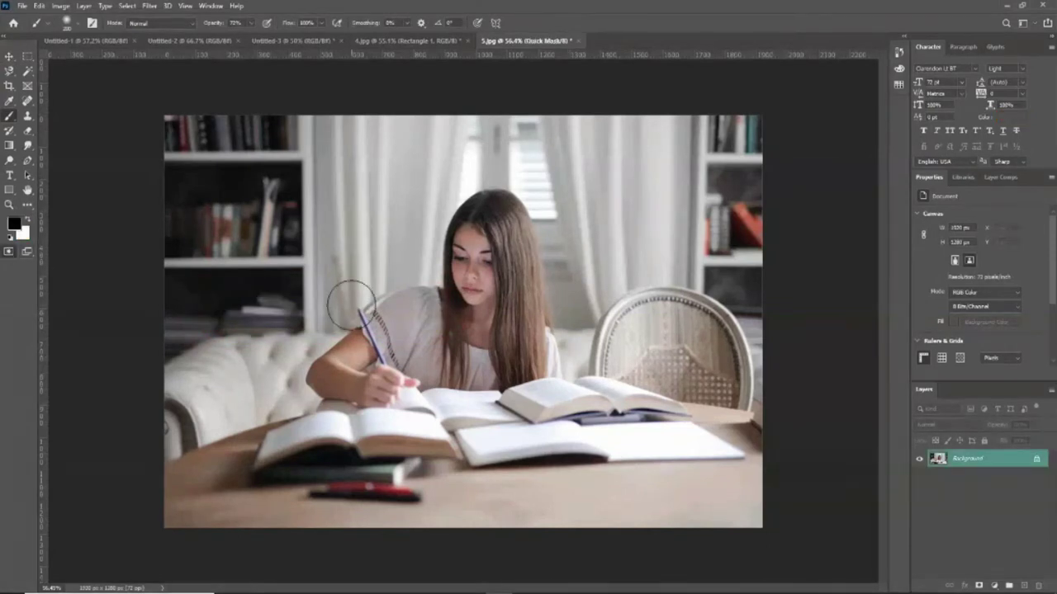
pyautogui.moveTo(239, 304); pyautogui.dragTo(602, 294)
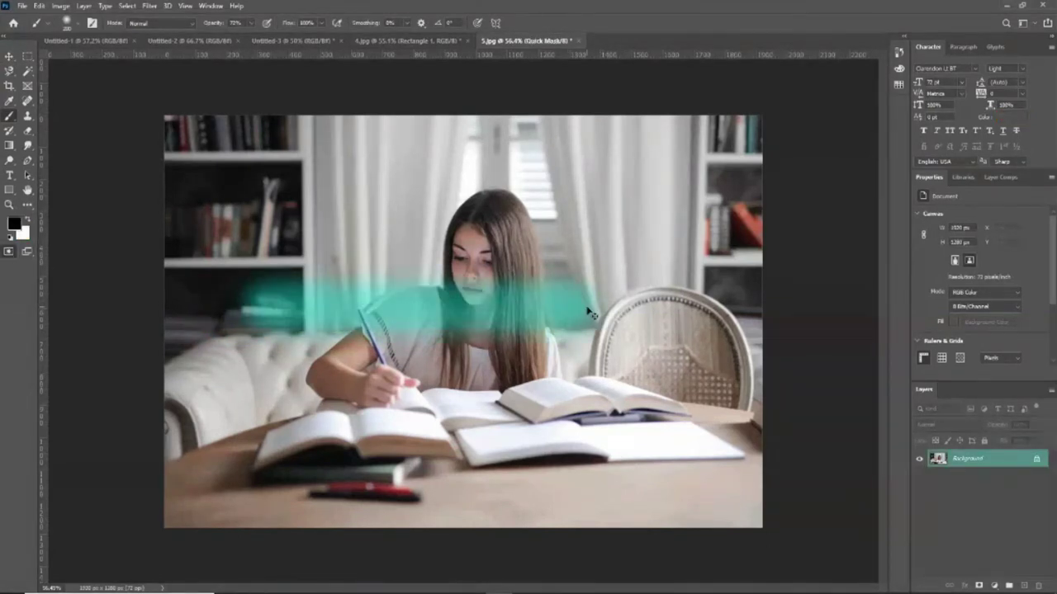
pyautogui.hotkey('ctrl', 'z')
pyautogui.moveTo(180, 364); pyautogui.dragTo(553, 376)
pyautogui.hotkey('ctrl', 'z')
pyautogui.moveTo(177, 338); pyautogui.dragTo(554, 342)
pyautogui.hotkey('ctrl', 'z')
pyautogui.moveTo(467, 247); pyautogui.dragTo(462, 351)
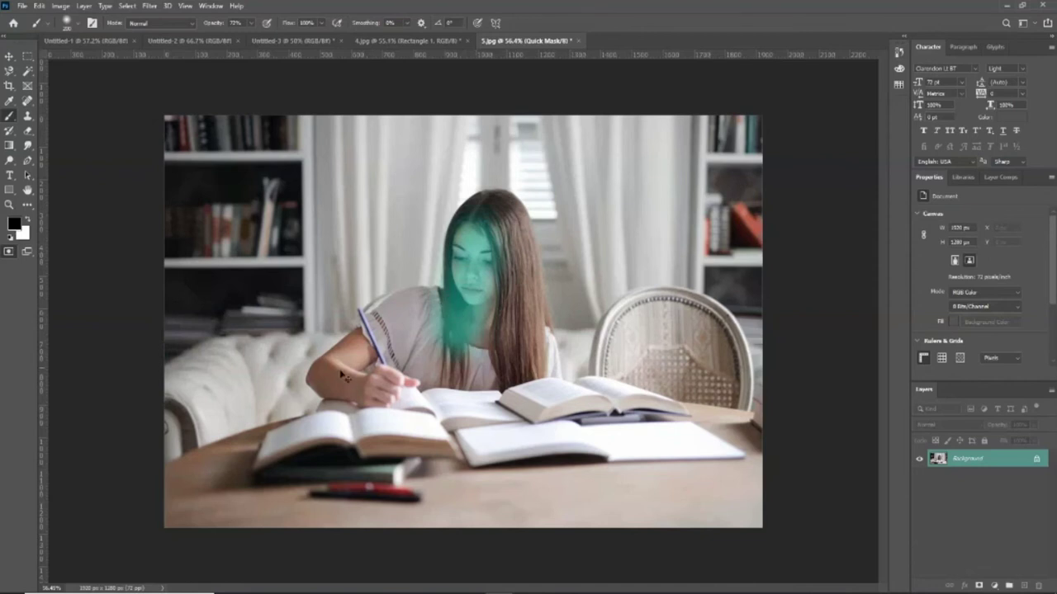
pyautogui.hotkey('ctrl', 'z')
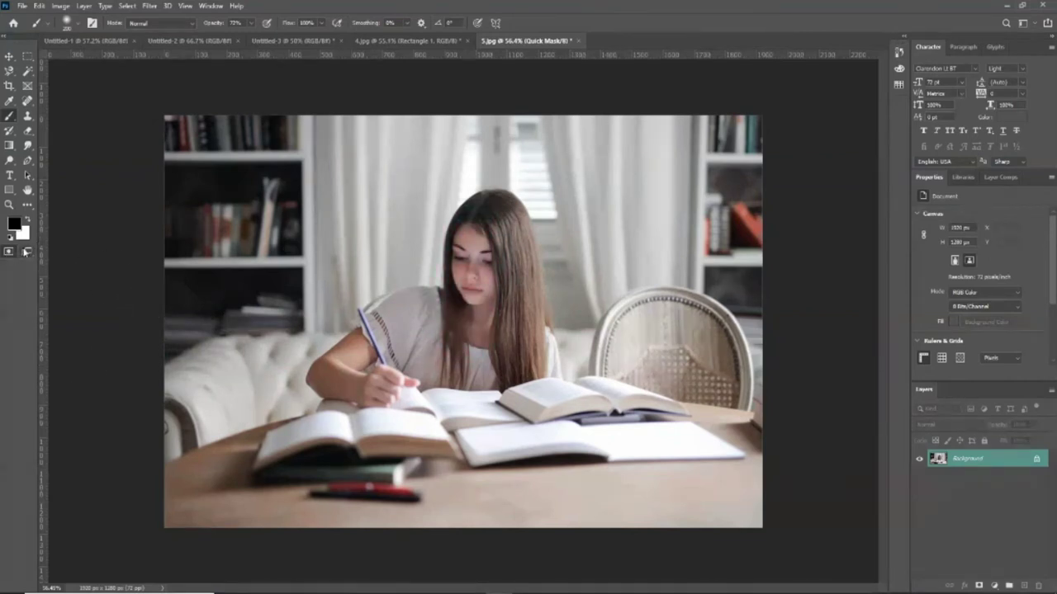
# Confirm the quick mask settings and unlock the Background into Layer 0.
pyautogui.doubleClick(8, 251)
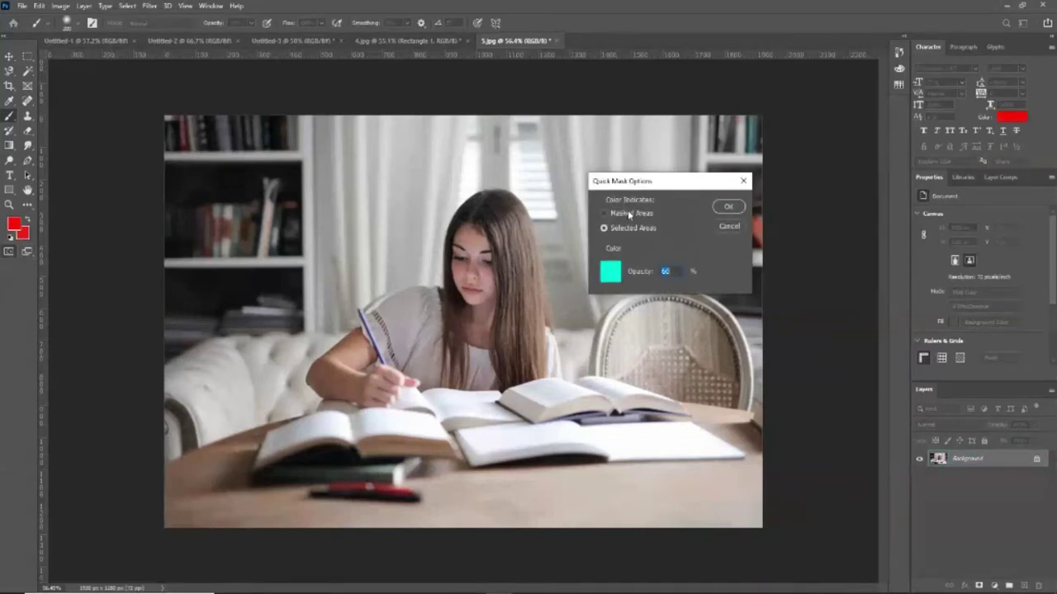
pyautogui.click(732, 211)
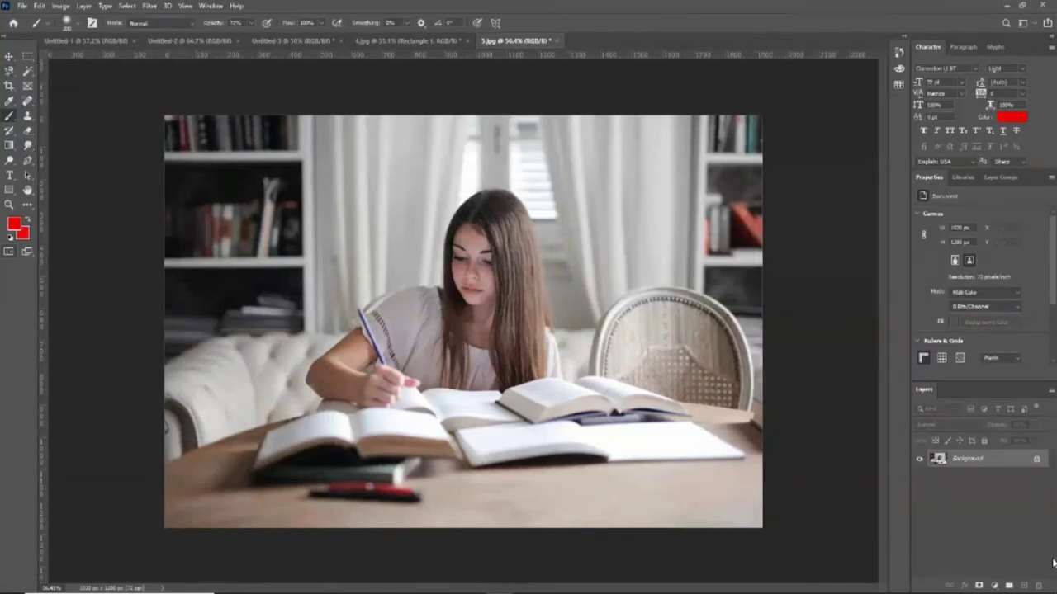
pyautogui.click(1038, 460)
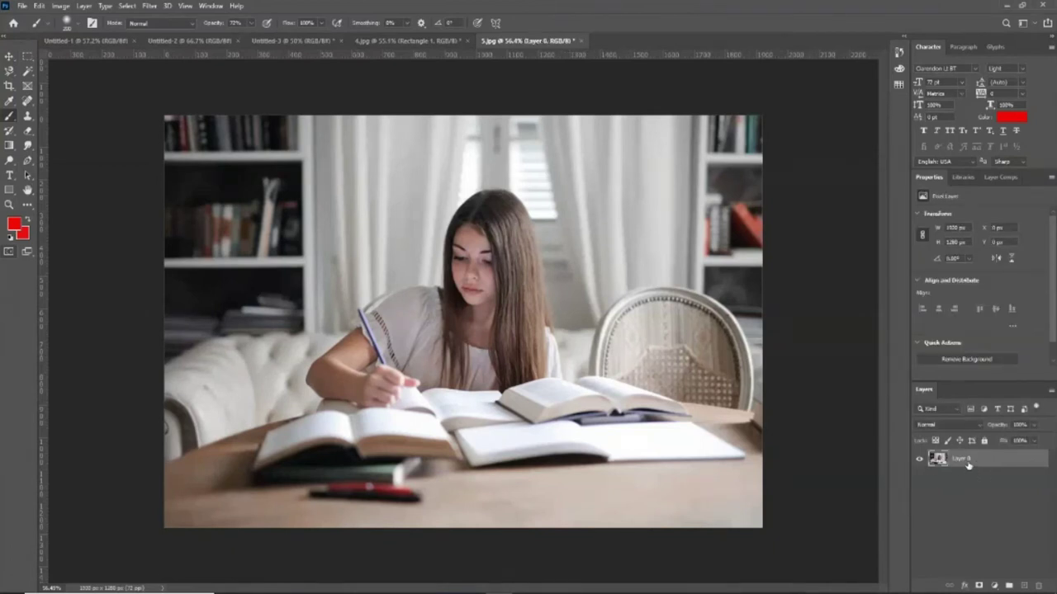
# Paint a quick mask stroke across the photo and shift it up over the face.
pyautogui.click(10, 253)
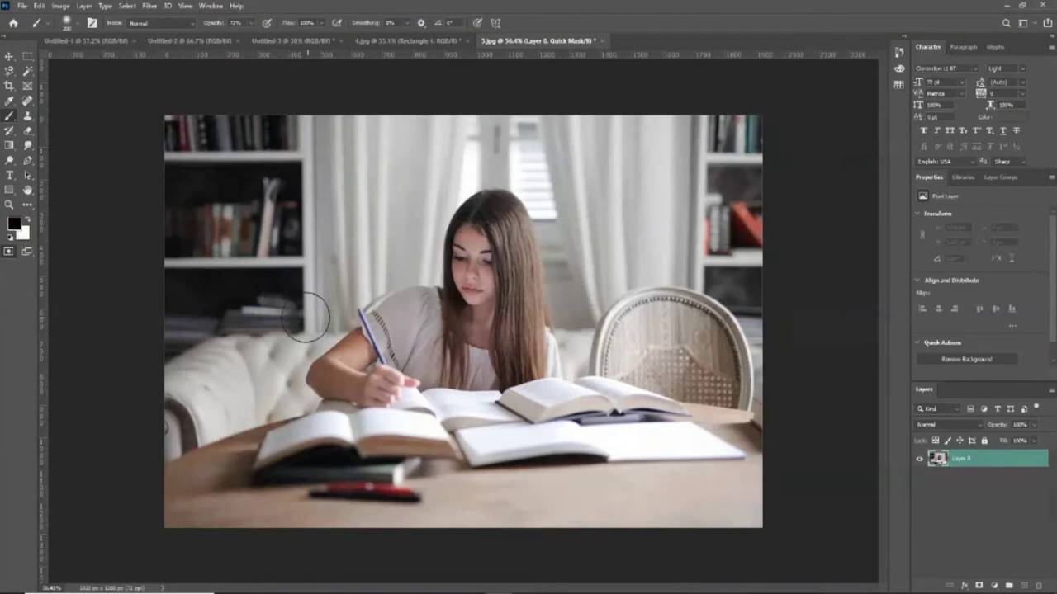
pyautogui.moveTo(211, 312); pyautogui.dragTo(578, 315)
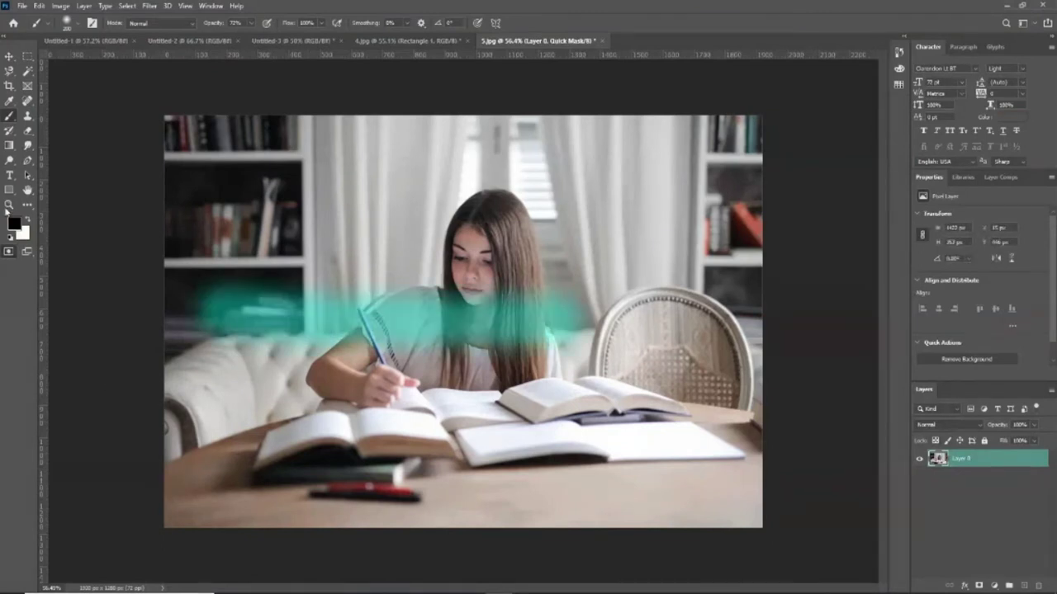
pyautogui.click(9, 56)
pyautogui.moveTo(342, 324); pyautogui.dragTo(399, 310)
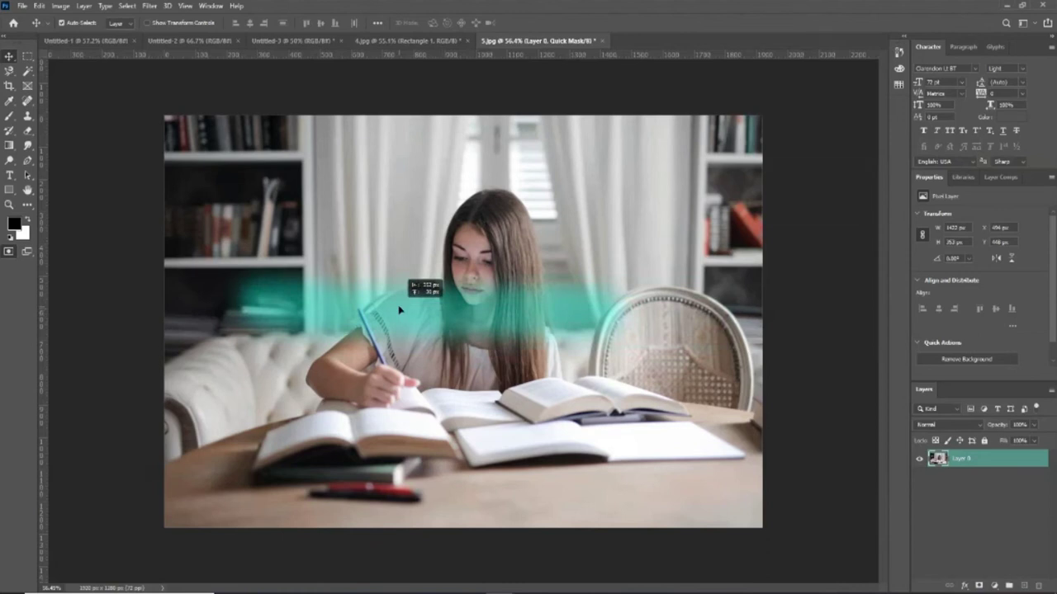
pyautogui.moveTo(399, 310); pyautogui.dragTo(431, 286)
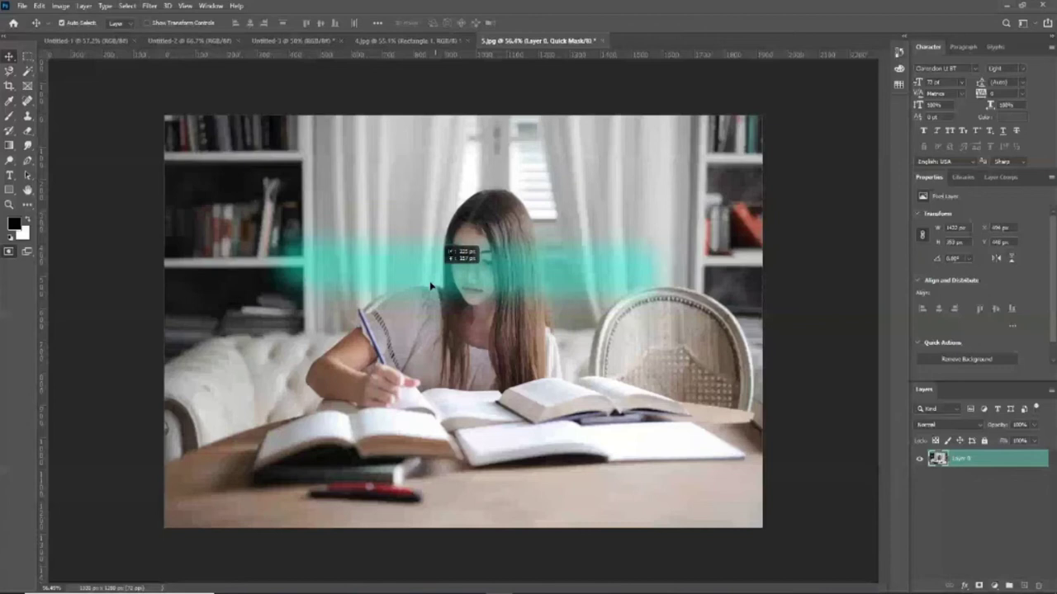
# Toggle Quick Mask off and on, then bring up Quick Mask Options.
pyautogui.click(9, 253)
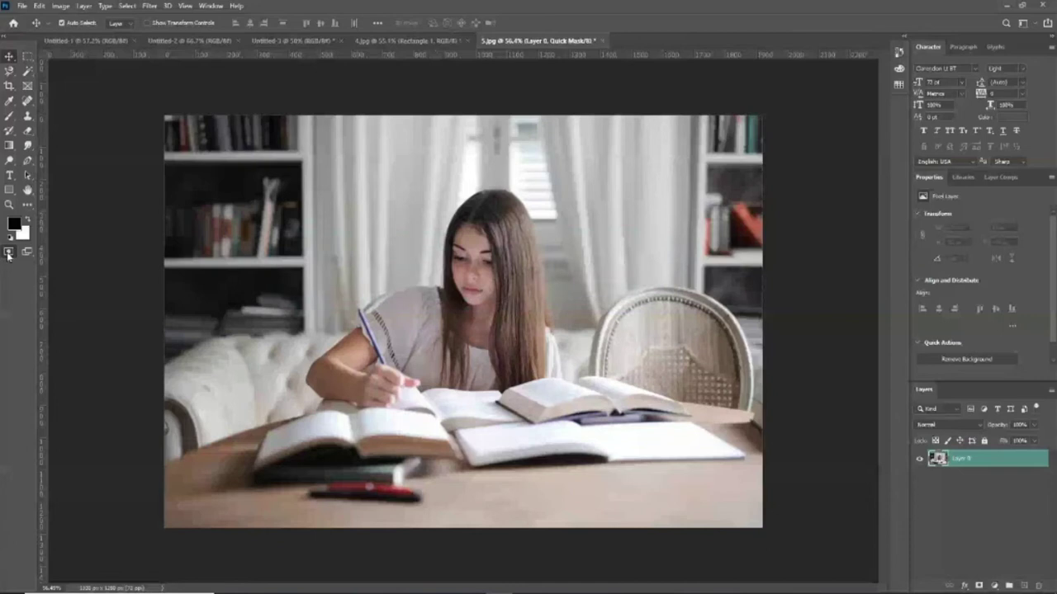
pyautogui.click(8, 253)
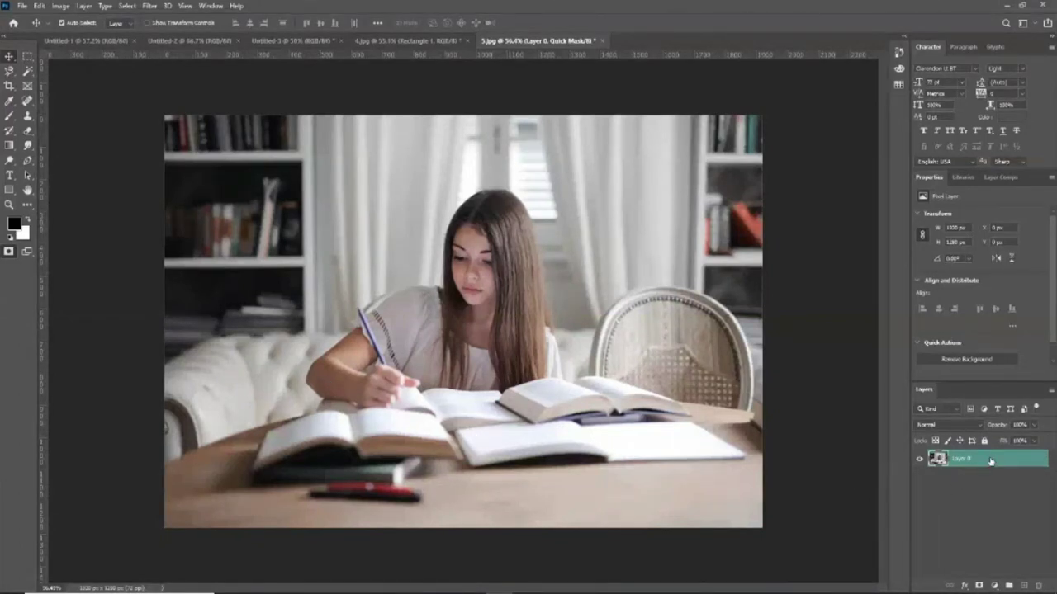
pyautogui.doubleClick(8, 251)
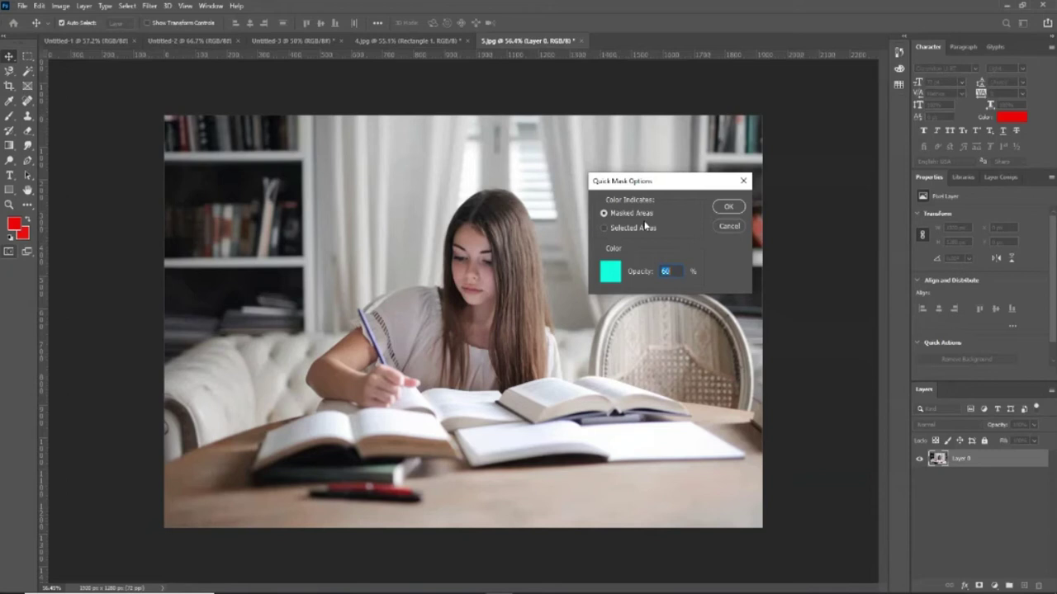
# Set the quick mask overlay colour to dark teal.
pyautogui.click(611, 272)
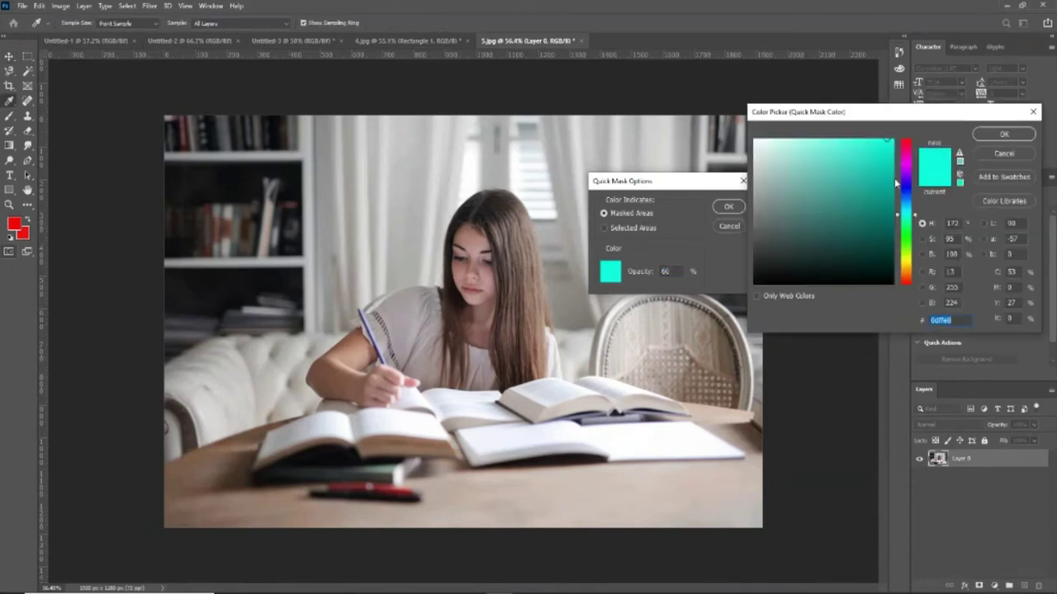
pyautogui.click(883, 223)
pyautogui.click(992, 147)
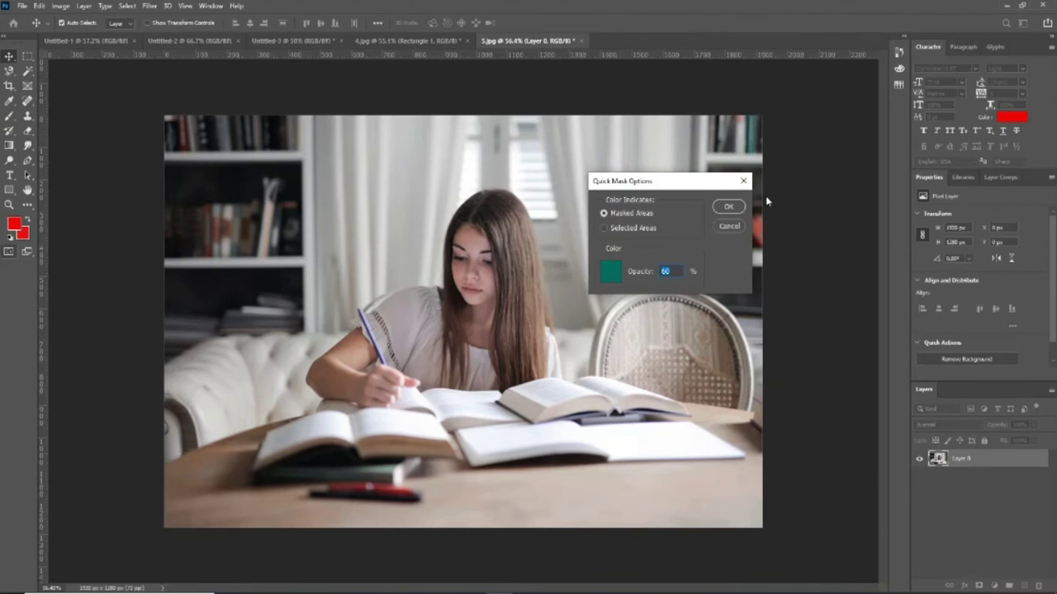
pyautogui.click(728, 207)
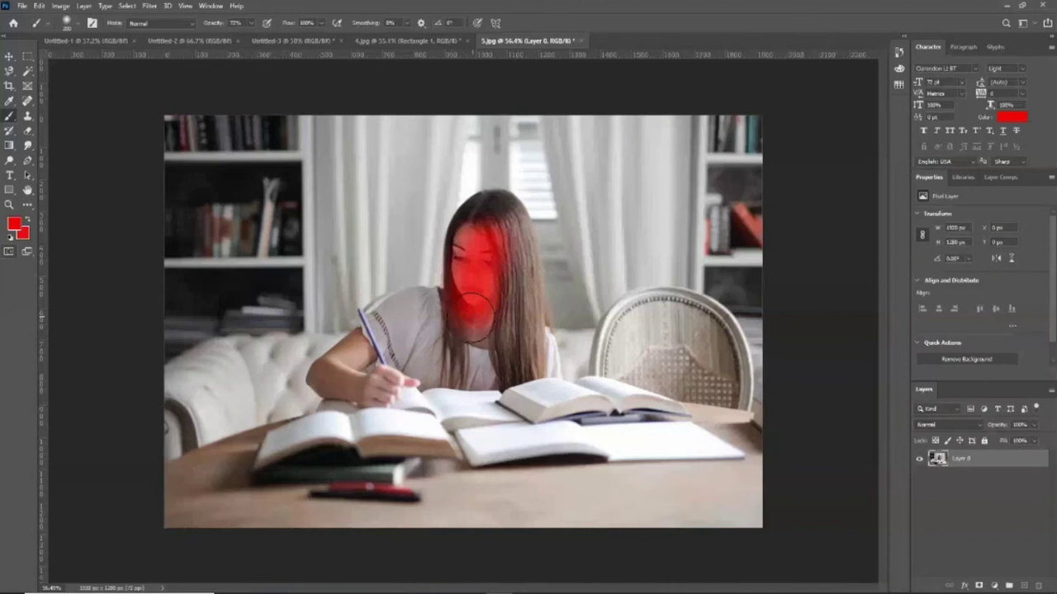
pyautogui.press('q')
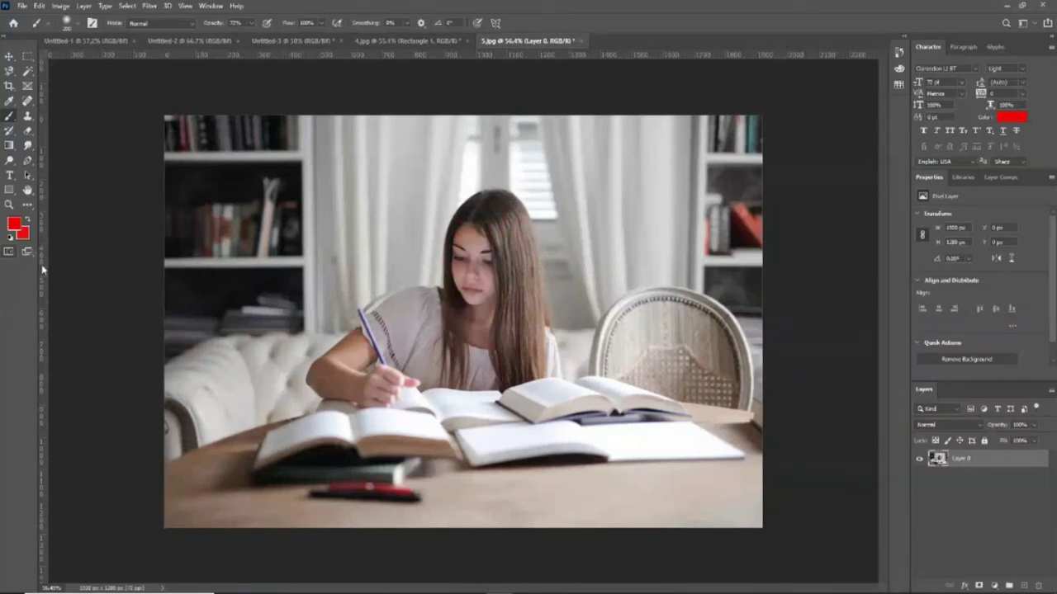
# Test-paint the mask over the girl's hair down to the shoulder, then drop it.
pyautogui.click(9, 251)
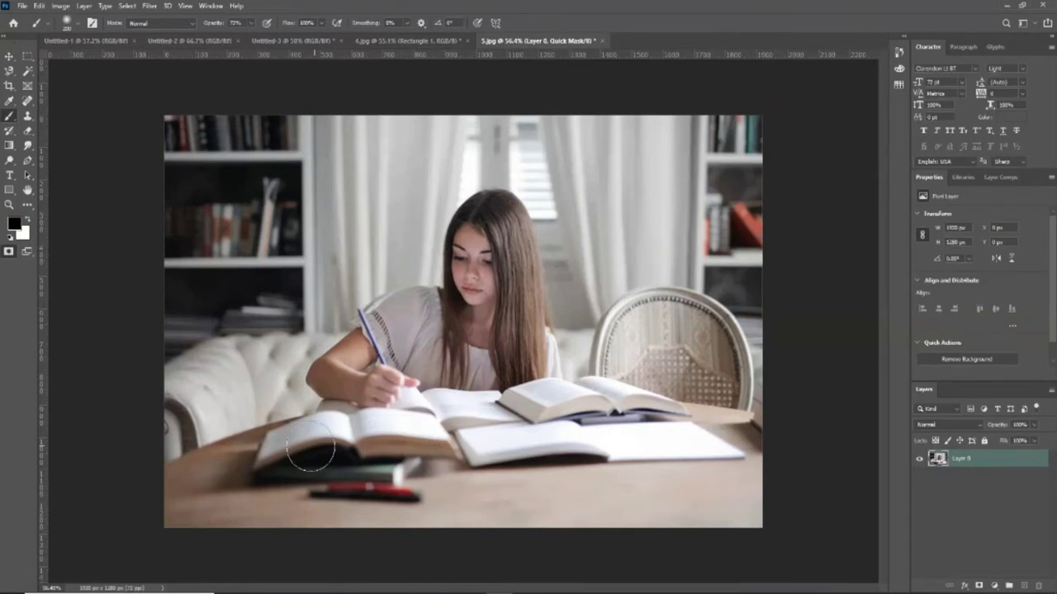
pyautogui.moveTo(493, 216)
pyautogui.mouseDown()
pyautogui.moveTo(468, 223)
pyautogui.moveTo(454, 376)
pyautogui.mouseUp()
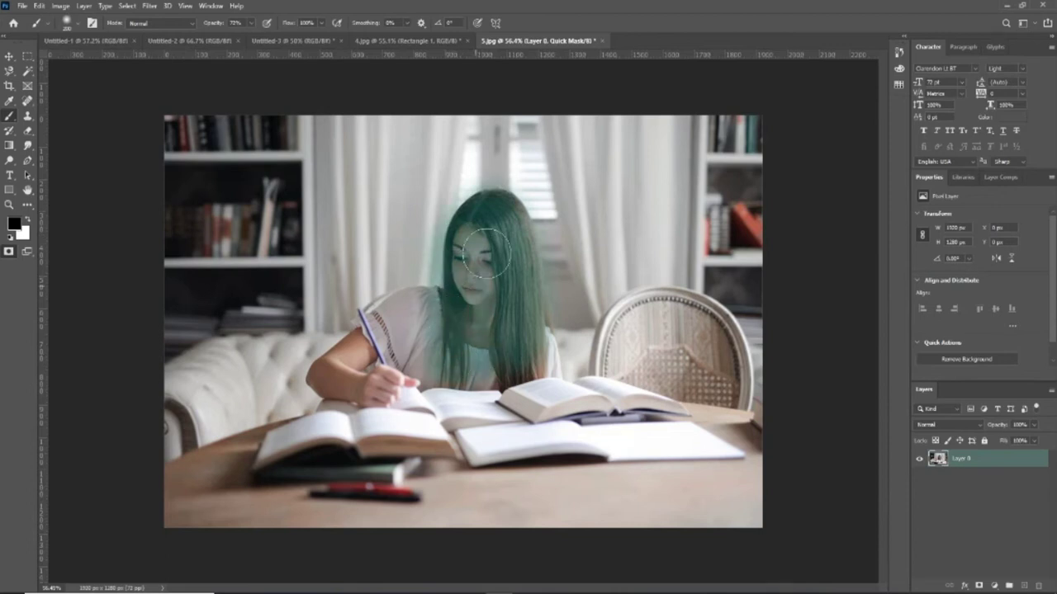
pyautogui.moveTo(488, 254)
pyautogui.mouseDown()
pyautogui.moveTo(459, 268)
pyautogui.moveTo(417, 351)
pyautogui.mouseUp()
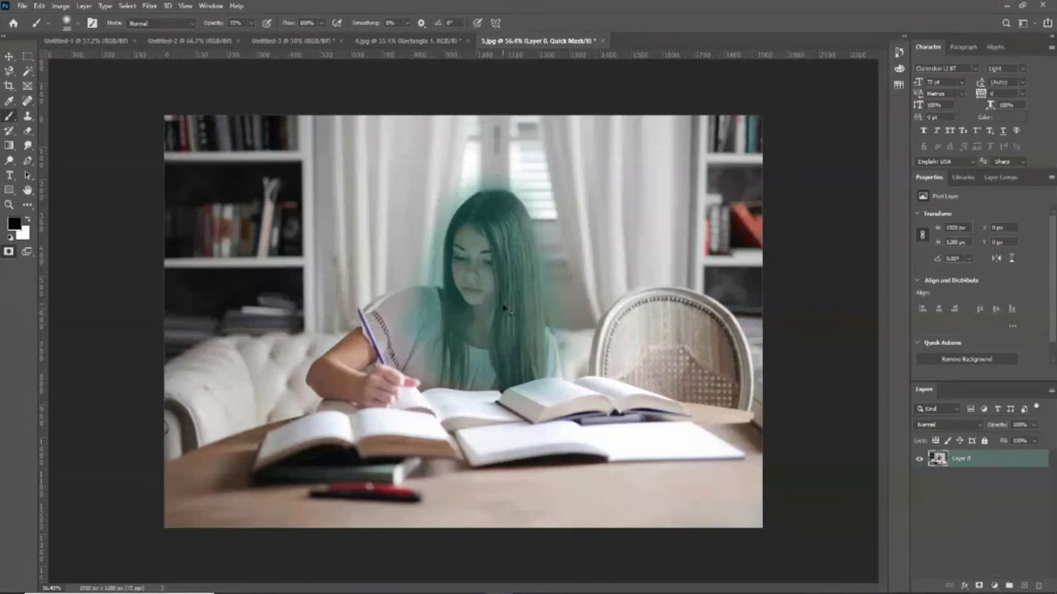
pyautogui.press('q')
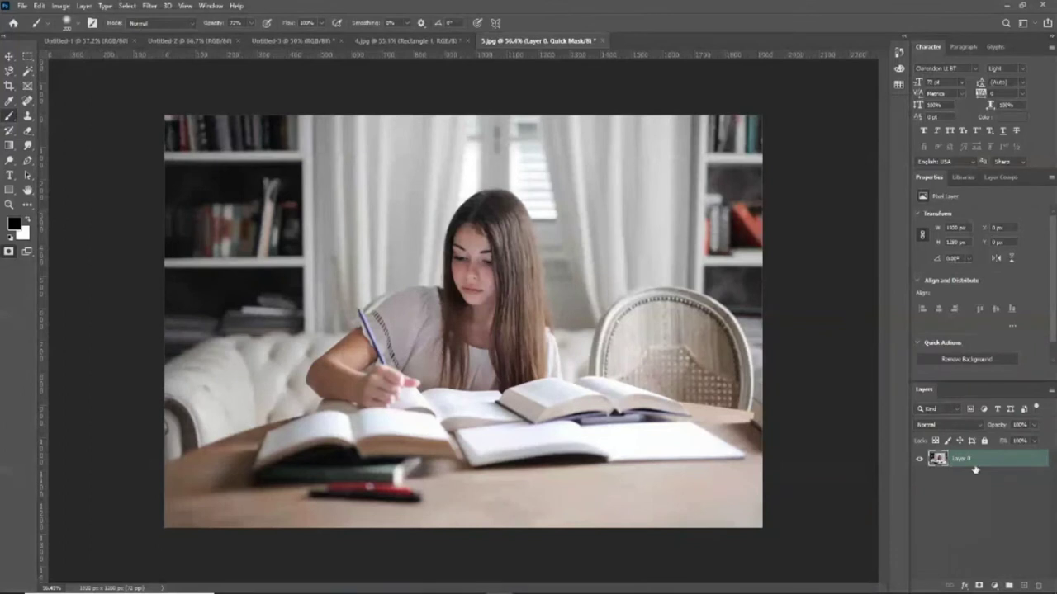
# Slide the photo to the right with the Move tool and reopen Quick Mask Options.
pyautogui.press('v')
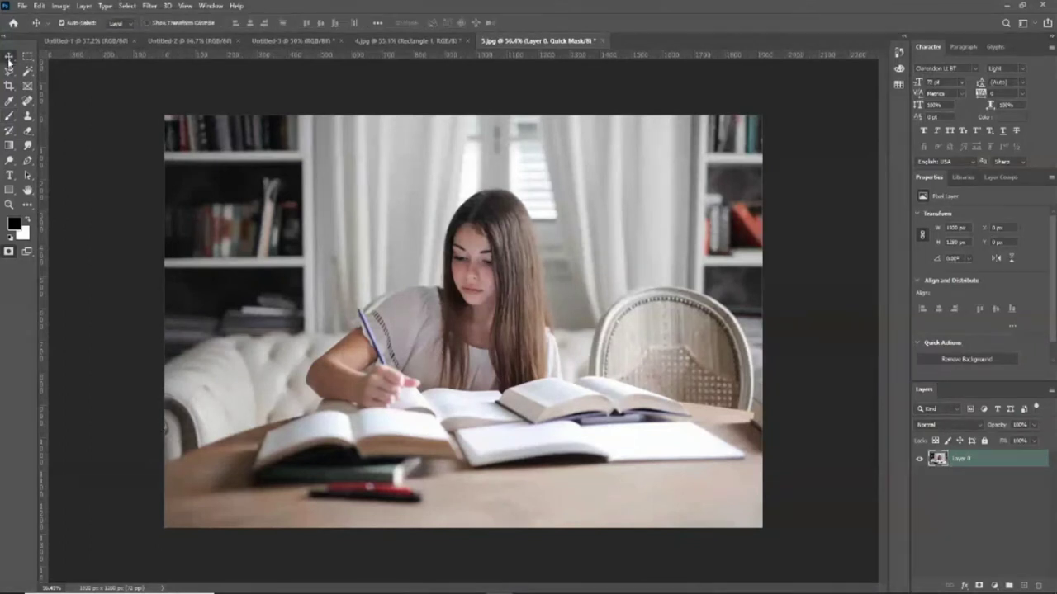
pyautogui.moveTo(290, 353); pyautogui.dragTo(424, 347)
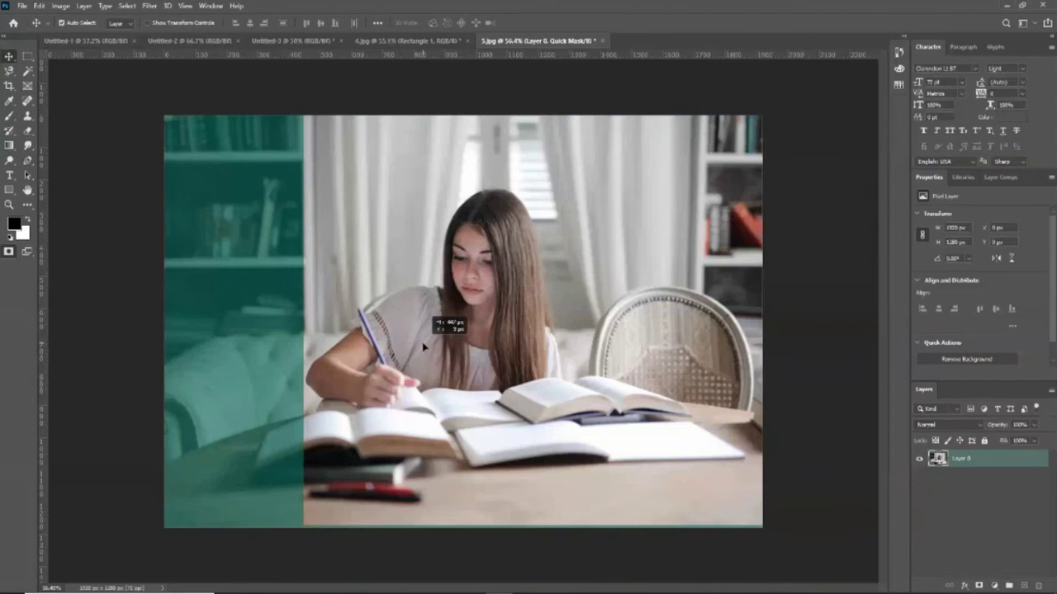
pyautogui.moveTo(424, 348)
pyautogui.mouseDown()
pyautogui.moveTo(766, 376)
pyautogui.moveTo(781, 400)
pyautogui.mouseUp()
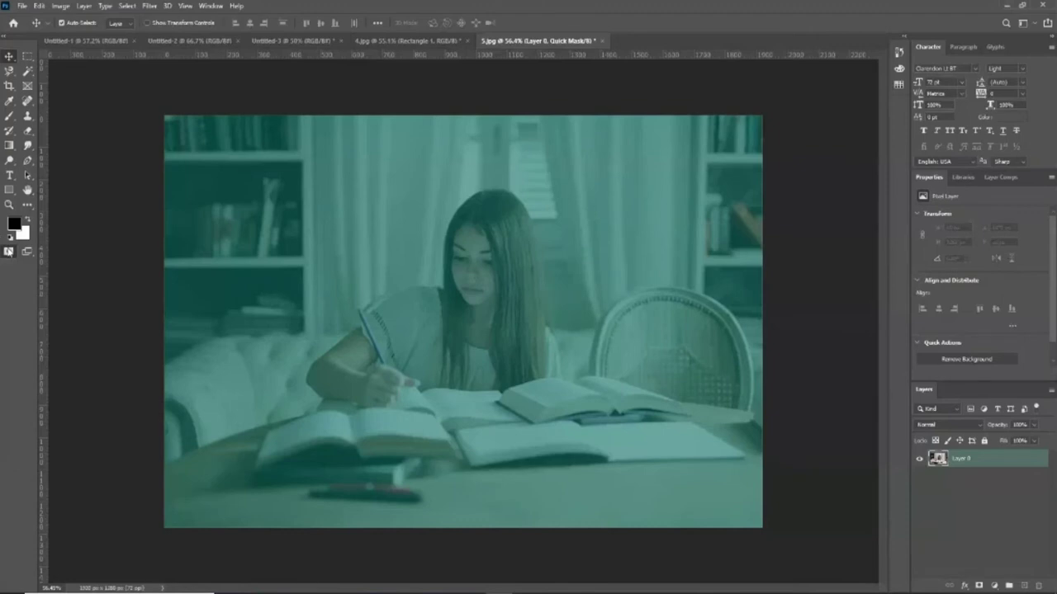
pyautogui.doubleClick(9, 251)
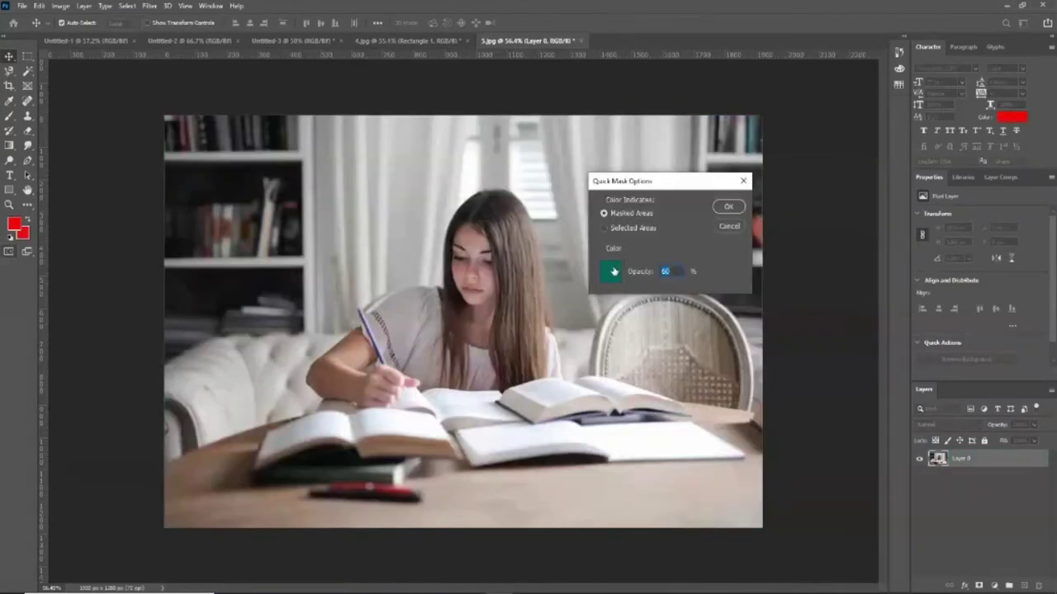
# Set the quick mask overlay colour to bright red.
pyautogui.click(612, 271)
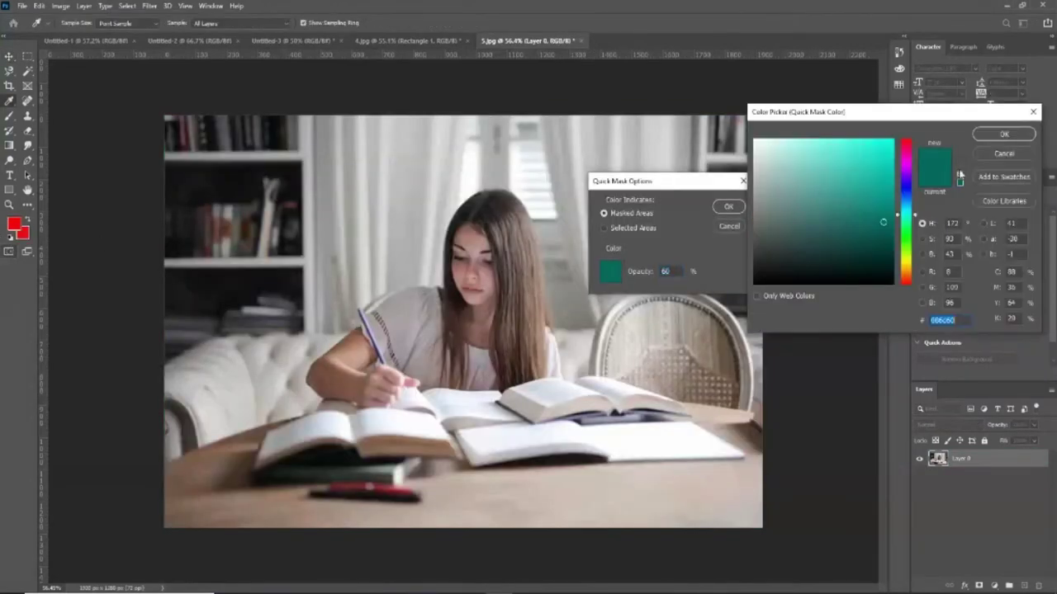
pyautogui.click(912, 168)
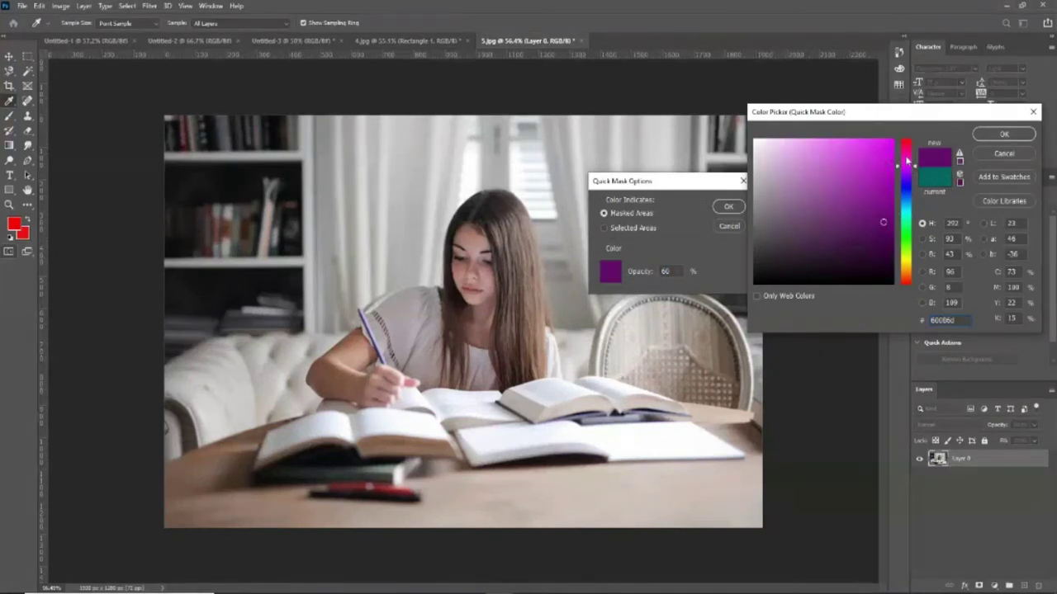
pyautogui.moveTo(905, 165); pyautogui.dragTo(905, 139)
pyautogui.click(885, 149)
pyautogui.click(1003, 132)
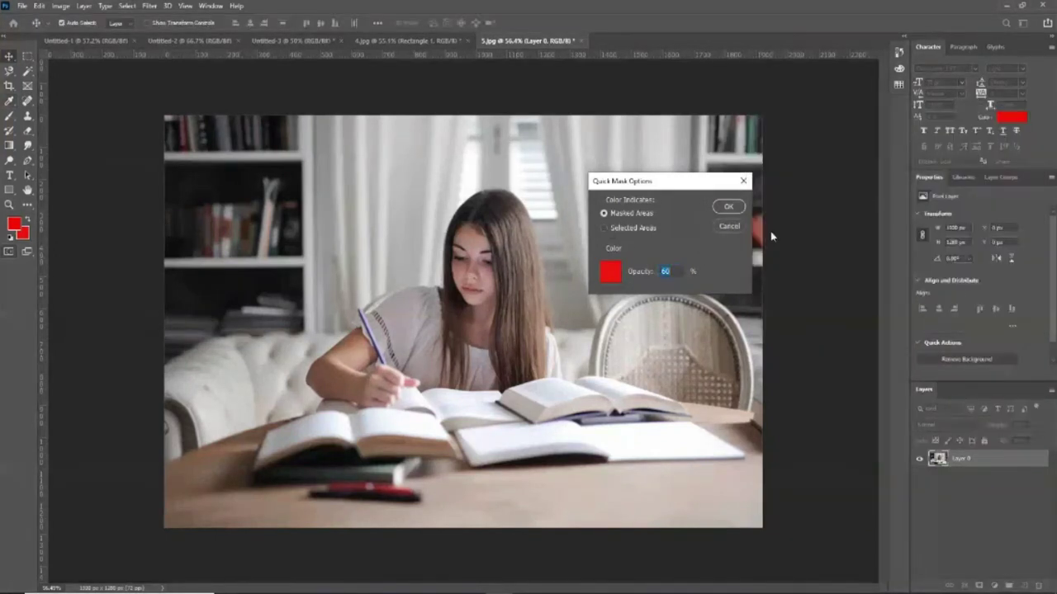
pyautogui.click(728, 207)
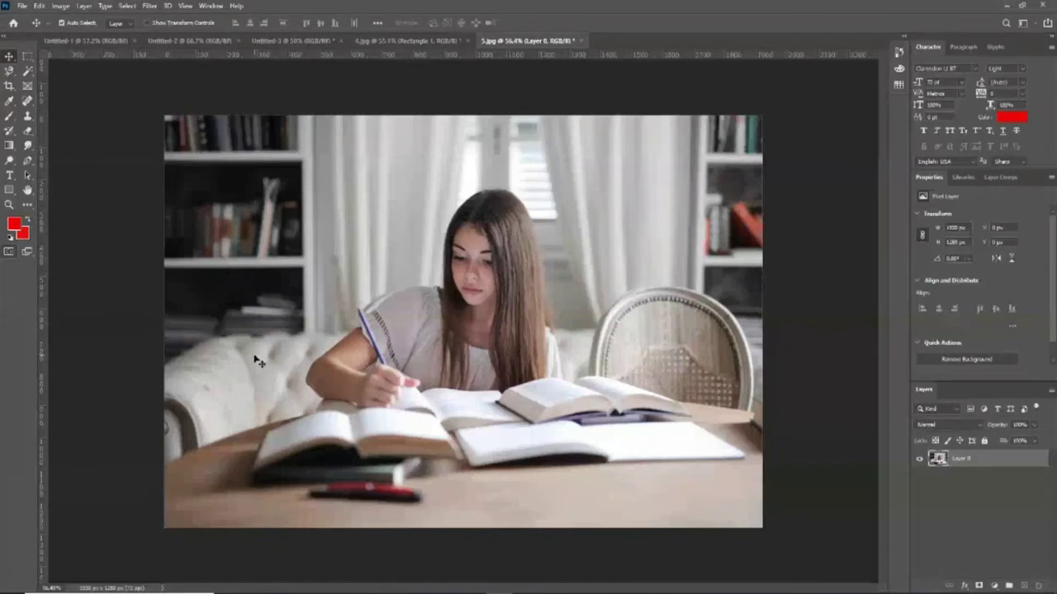
# Slide the photo around in Quick Mask mode, then undo the shifts.
pyautogui.moveTo(258, 362); pyautogui.dragTo(312, 363)
pyautogui.hotkey('ctrl', 'z')
pyautogui.press('q')
pyautogui.moveTo(206, 132); pyautogui.dragTo(206, 496)
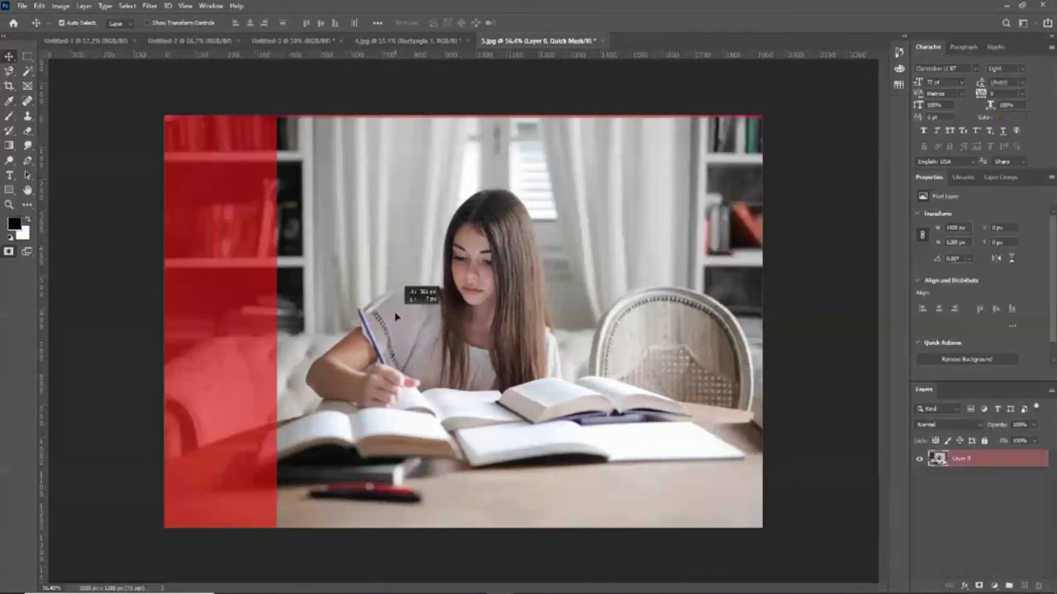
pyautogui.moveTo(369, 315); pyautogui.dragTo(576, 314)
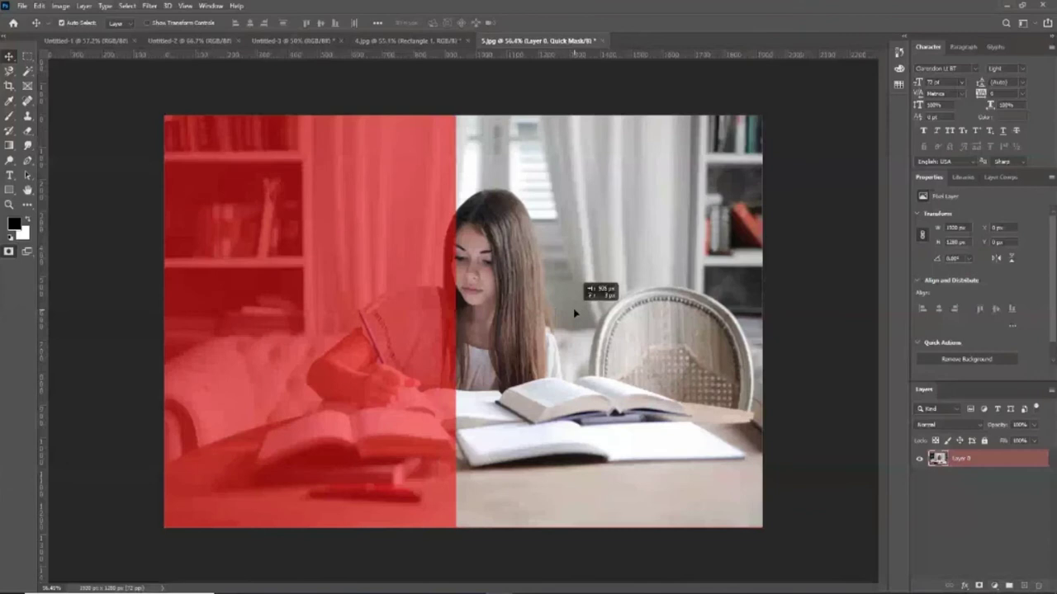
pyautogui.moveTo(576, 313); pyautogui.dragTo(612, 347)
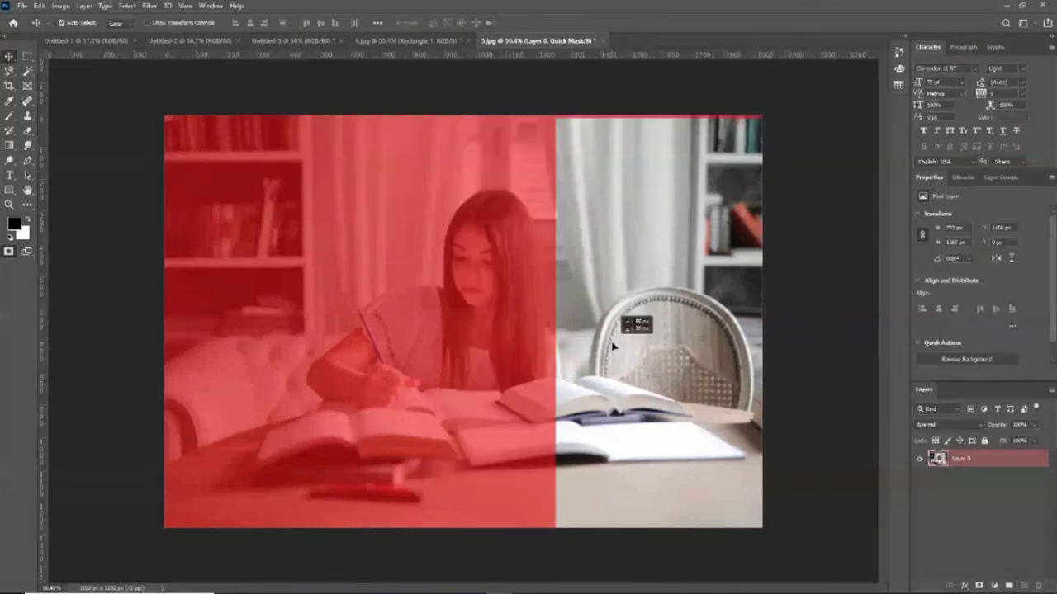
pyautogui.moveTo(613, 347); pyautogui.dragTo(644, 346)
pyautogui.hotkey('ctrl', 'z')
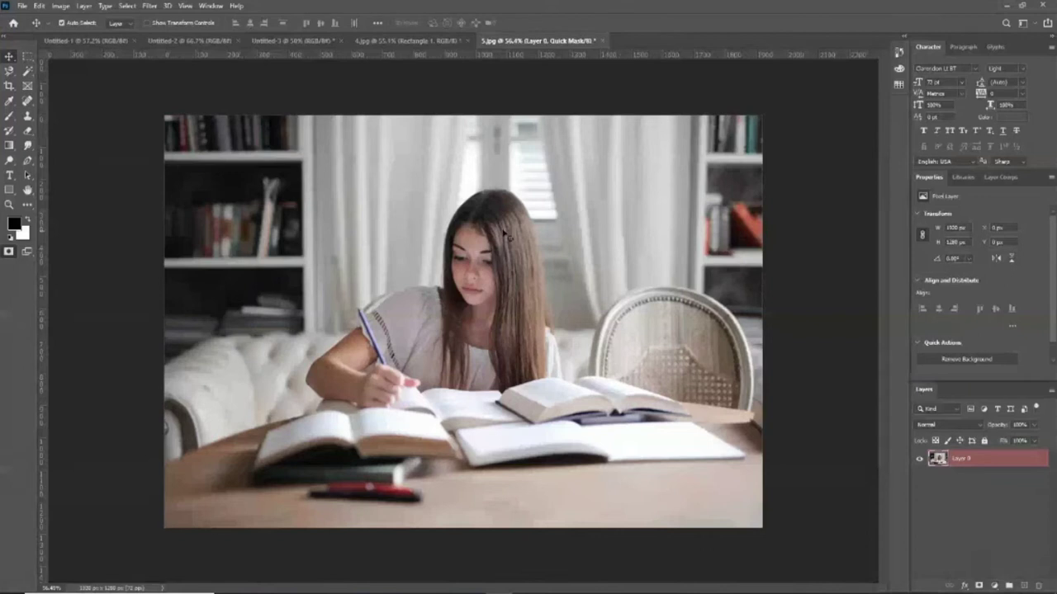
# Accept the quick mask options and paint the mask over the girl's writing arm.
pyautogui.doubleClick(9, 253)
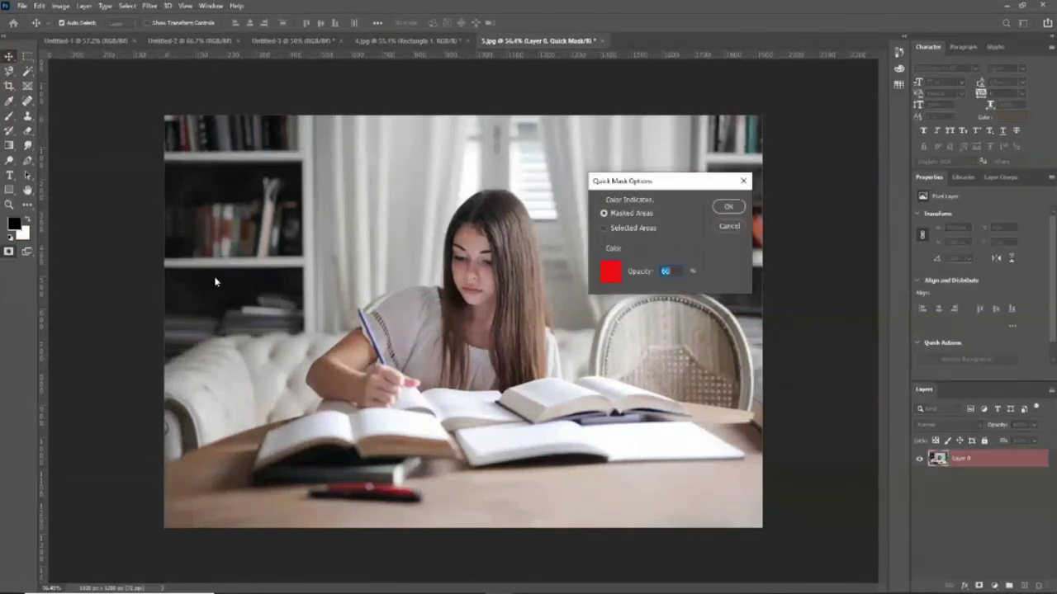
pyautogui.click(728, 207)
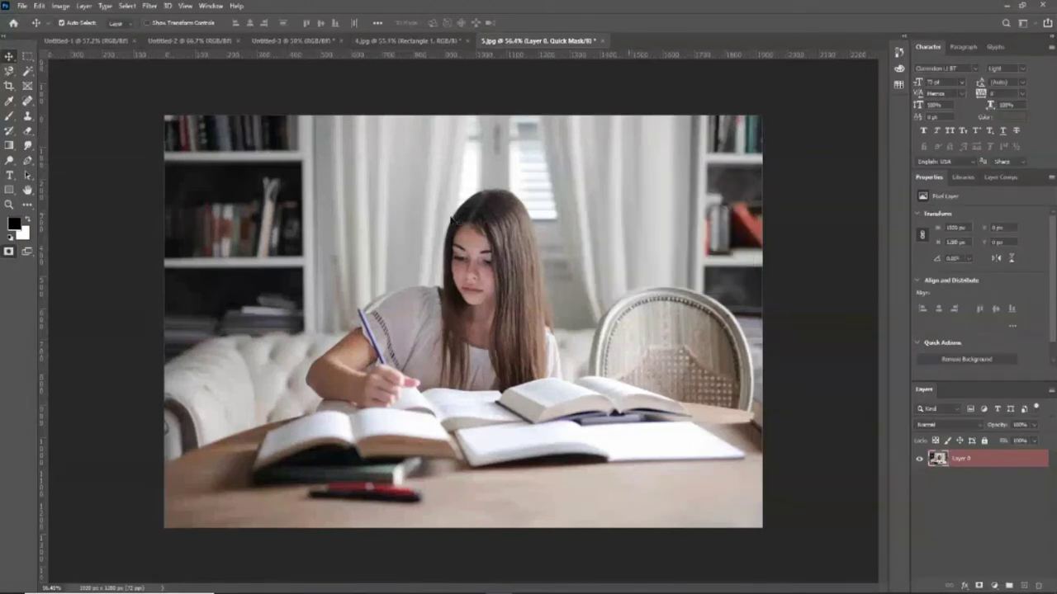
pyautogui.click(9, 116)
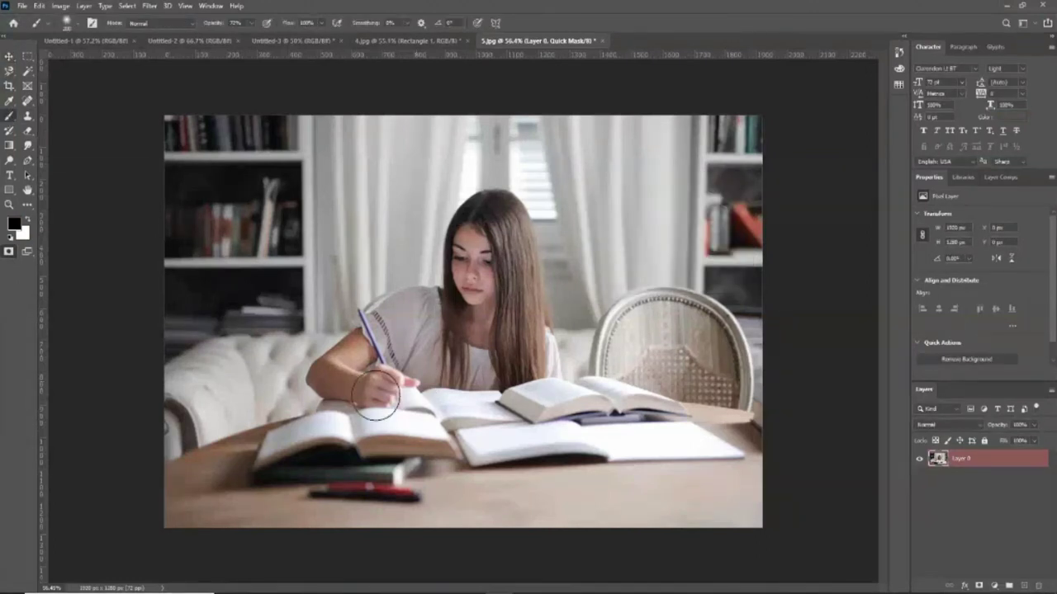
pyautogui.moveTo(363, 339)
pyautogui.mouseDown()
pyautogui.moveTo(335, 376)
pyautogui.moveTo(390, 392)
pyautogui.mouseUp()
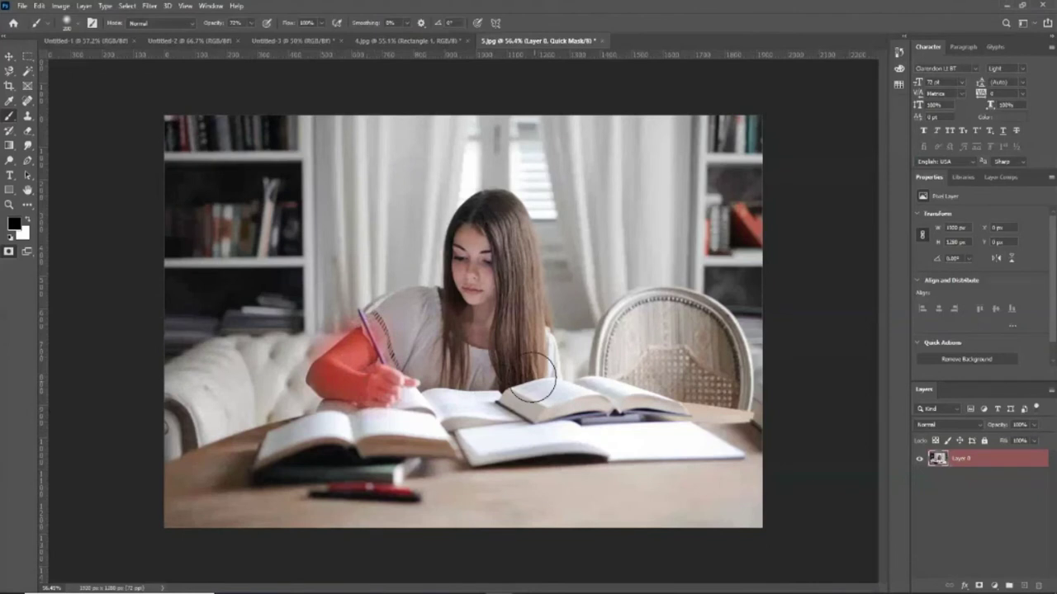
# Test shifting the photo with the Move tool, undoing and nudging it.
pyautogui.click(9, 56)
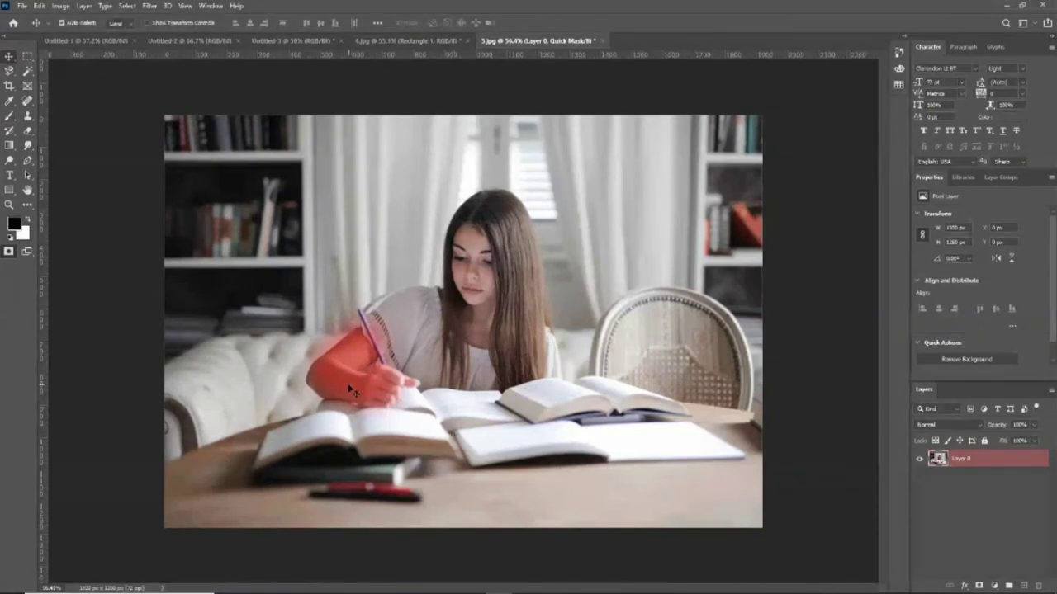
pyautogui.moveTo(380, 401); pyautogui.dragTo(357, 398)
pyautogui.hotkey('ctrl', 'z')
pyautogui.moveTo(269, 431)
pyautogui.mouseDown()
pyautogui.moveTo(406, 433)
pyautogui.moveTo(281, 395)
pyautogui.moveTo(272, 423)
pyautogui.moveTo(466, 394)
pyautogui.moveTo(636, 449)
pyautogui.moveTo(384, 406)
pyautogui.moveTo(266, 411)
pyautogui.moveTo(268, 431)
pyautogui.moveTo(305, 322)
pyautogui.moveTo(341, 334)
pyautogui.moveTo(365, 320)
pyautogui.moveTo(394, 347)
pyautogui.moveTo(330, 368)
pyautogui.moveTo(318, 413)
pyautogui.moveTo(282, 364)
pyautogui.moveTo(307, 350)
pyautogui.moveTo(257, 364)
pyautogui.moveTo(410, 316)
pyautogui.moveTo(408, 415)
pyautogui.moveTo(275, 424)
pyautogui.moveTo(422, 452)
pyautogui.moveTo(574, 422)
pyautogui.moveTo(621, 396)
pyautogui.moveTo(311, 429)
pyautogui.moveTo(202, 407)
pyautogui.moveTo(259, 425)
pyautogui.mouseUp()
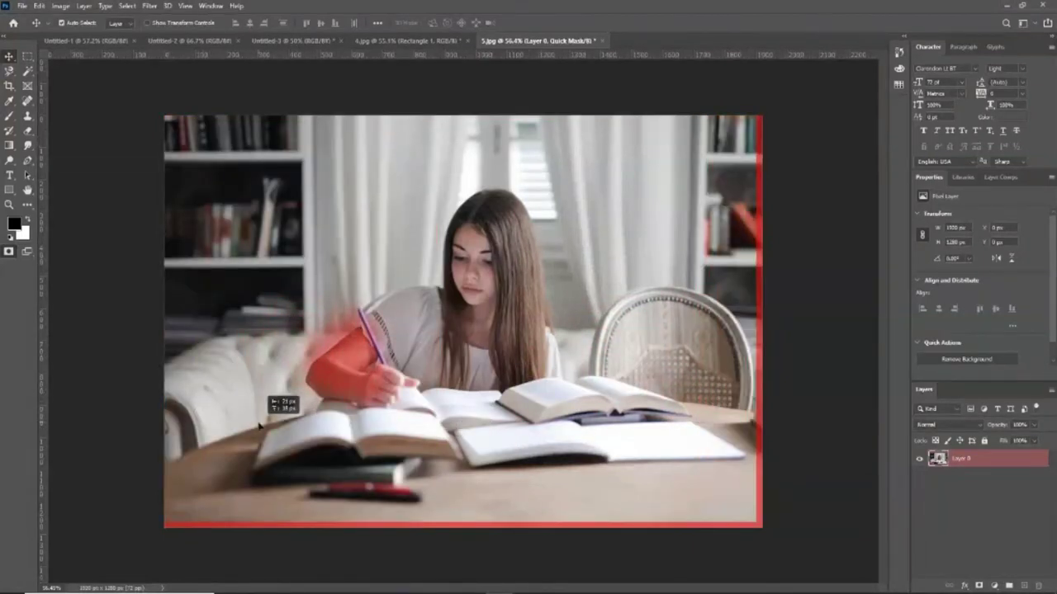
pyautogui.moveTo(260, 425); pyautogui.dragTo(260, 429)
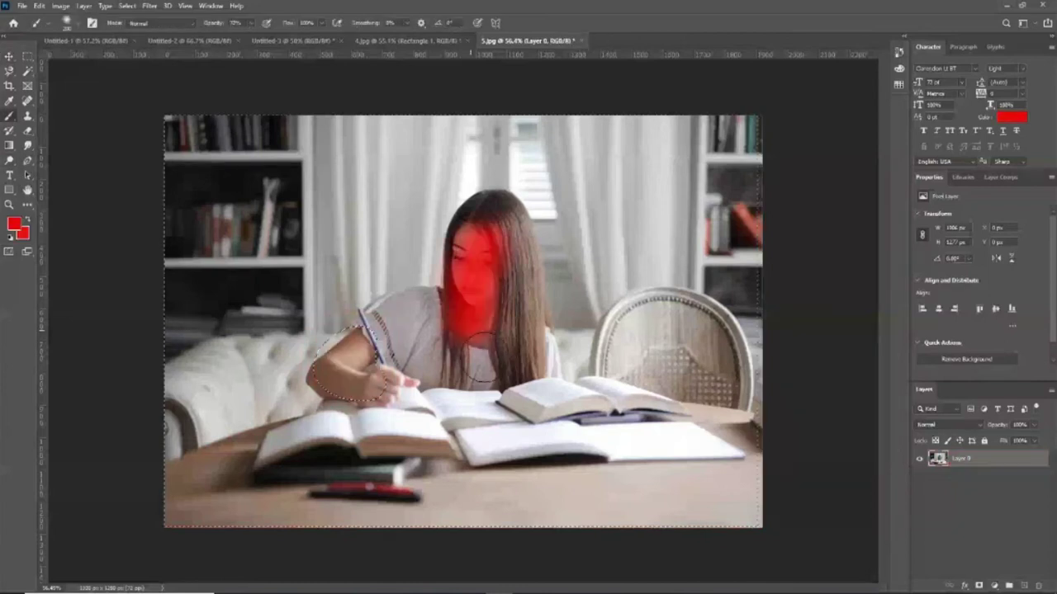
# Undo the 160 px layer shift and the red face and hair paint, then re-enter Quick Mask.
pyautogui.press('v')
pyautogui.moveTo(469, 420); pyautogui.dragTo(603, 426)
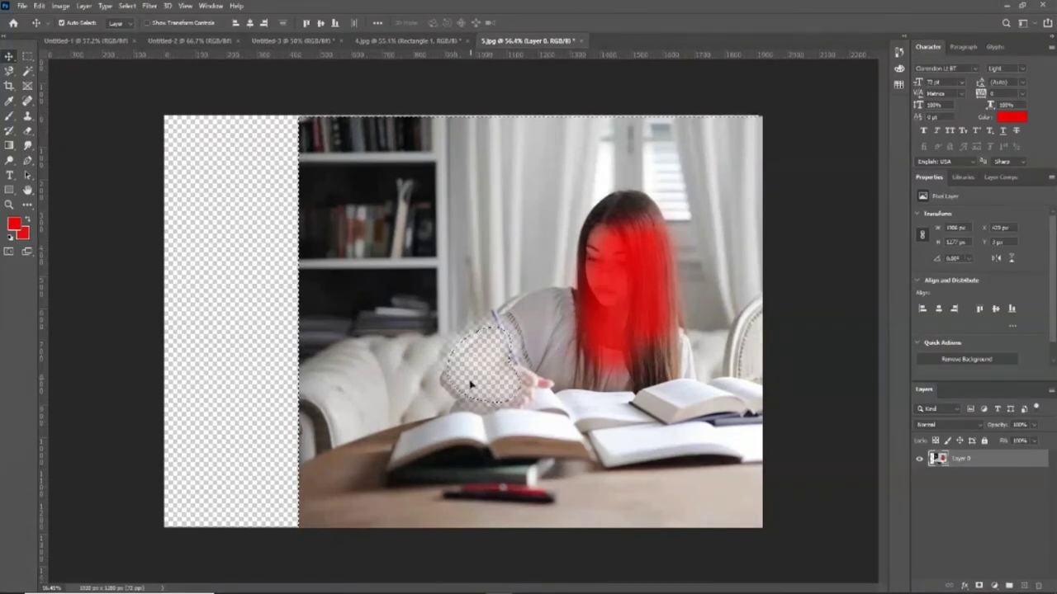
pyautogui.hotkey('ctrl', 'z')
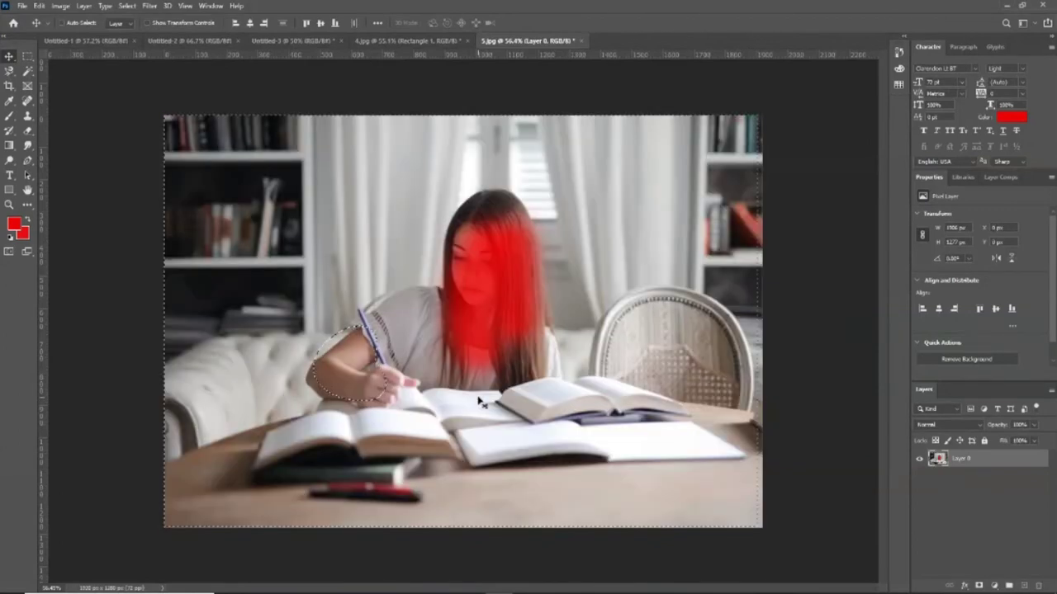
pyautogui.press('ctrl')
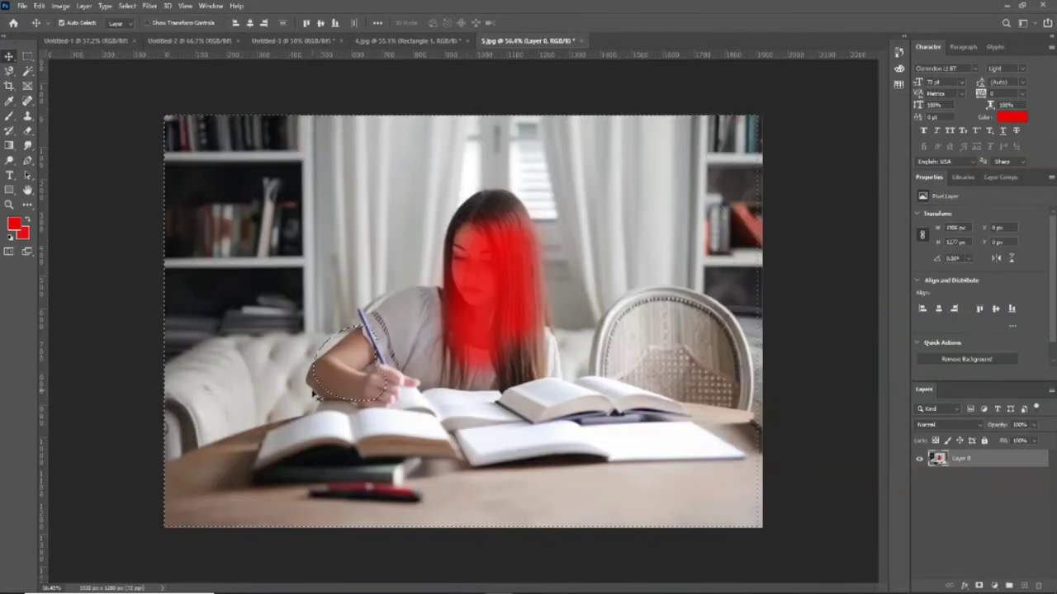
pyautogui.hotkey('ctrl', 'z')
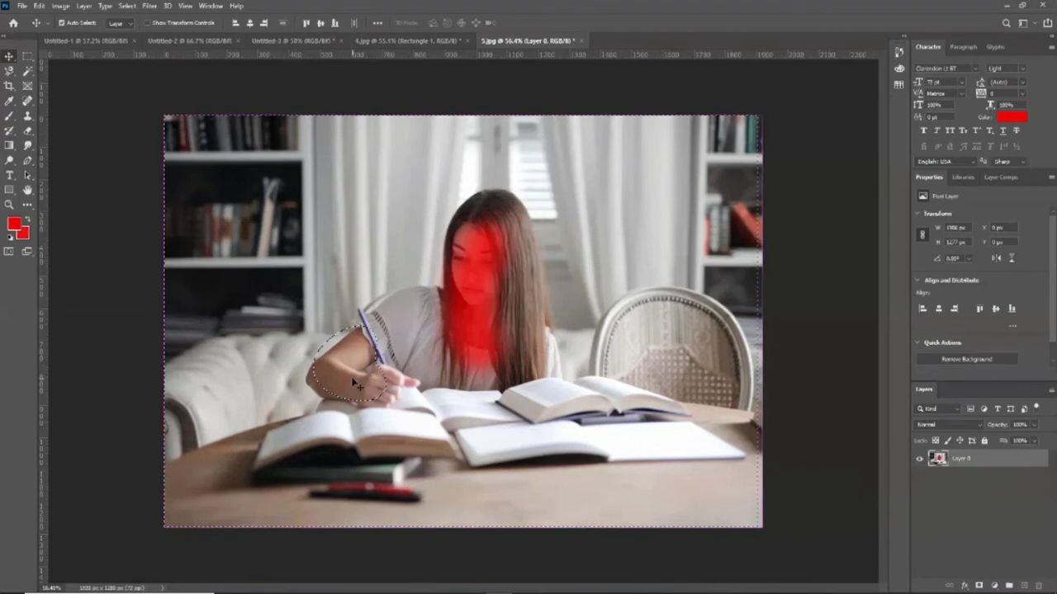
pyautogui.hotkey('ctrl', 'z')
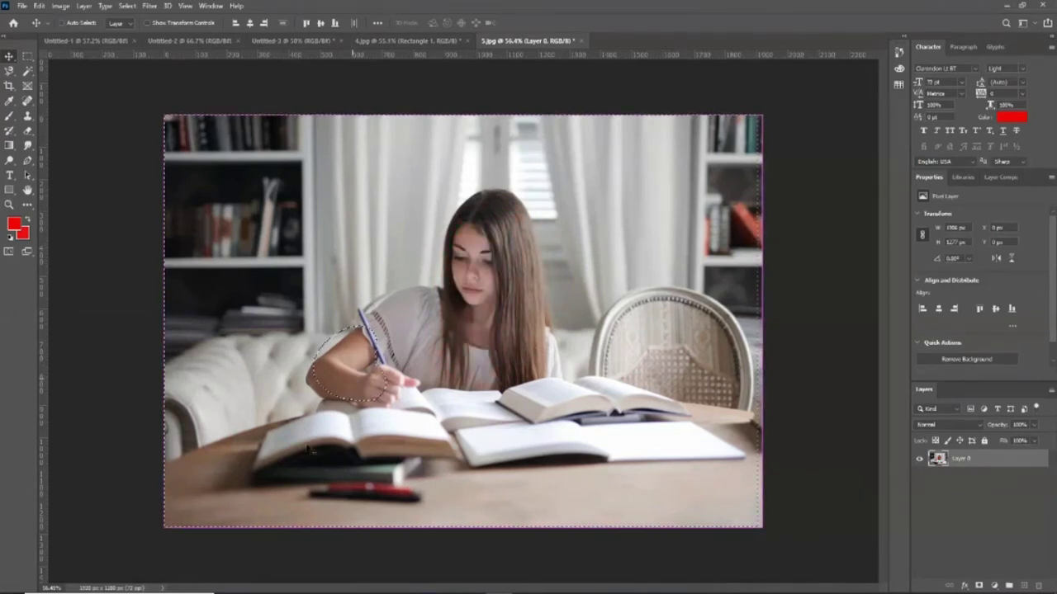
pyautogui.press('q')
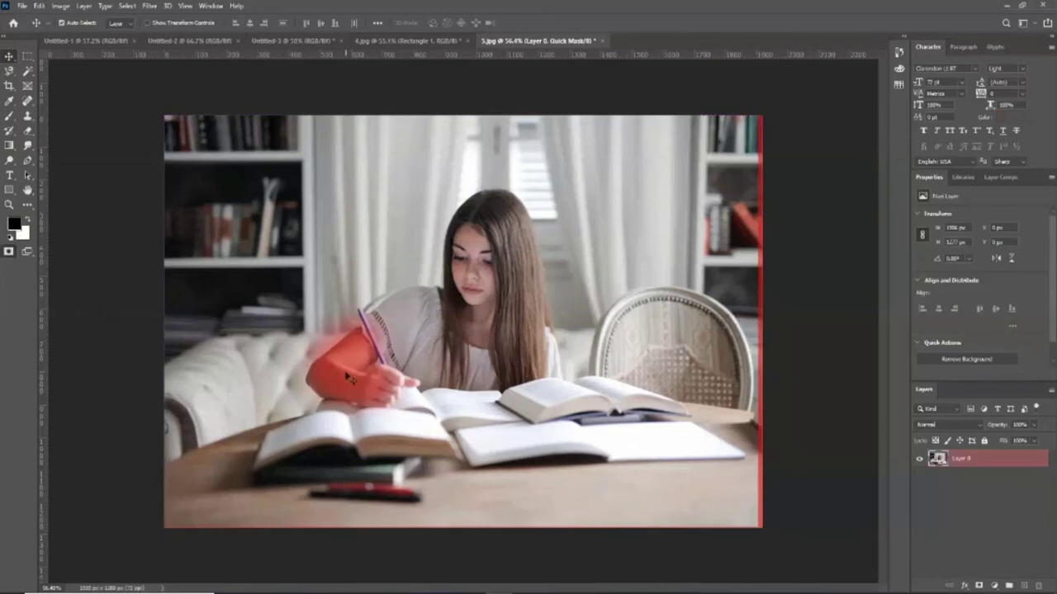
# Reposition the arm mask paint, then undo the moves and the arm mask itself.
pyautogui.moveTo(326, 245); pyautogui.dragTo(343, 169)
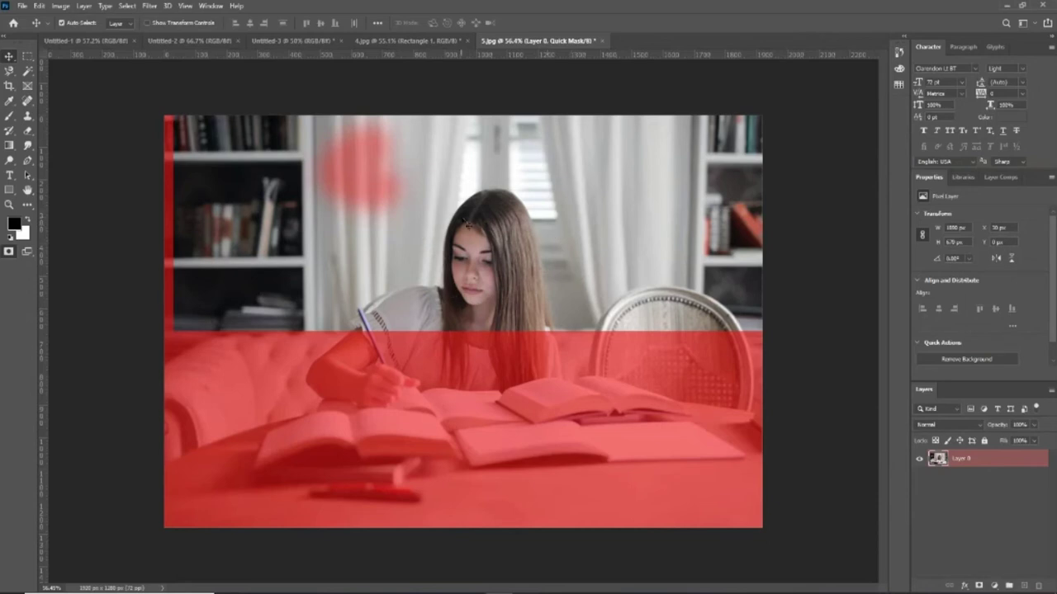
pyautogui.moveTo(352, 189)
pyautogui.mouseDown()
pyautogui.moveTo(510, 316)
pyautogui.moveTo(313, 398)
pyautogui.moveTo(431, 316)
pyautogui.moveTo(411, 323)
pyautogui.moveTo(391, 355)
pyautogui.moveTo(236, 392)
pyautogui.moveTo(334, 272)
pyautogui.moveTo(386, 410)
pyautogui.moveTo(342, 369)
pyautogui.moveTo(348, 388)
pyautogui.moveTo(348, 333)
pyautogui.moveTo(343, 377)
pyautogui.moveTo(347, 358)
pyautogui.moveTo(341, 366)
pyautogui.mouseUp()
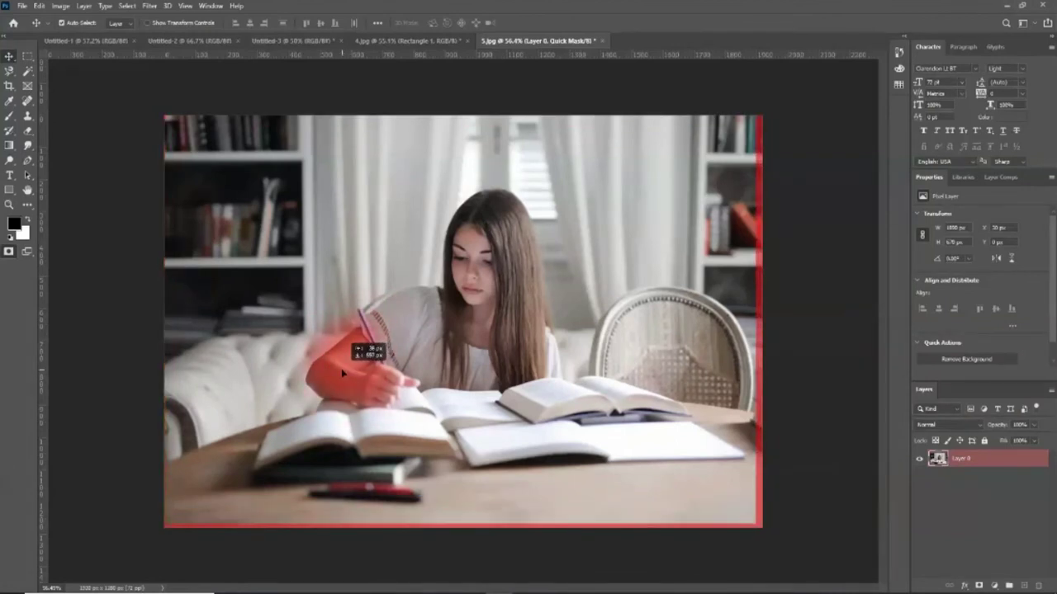
pyautogui.press('ctrl')
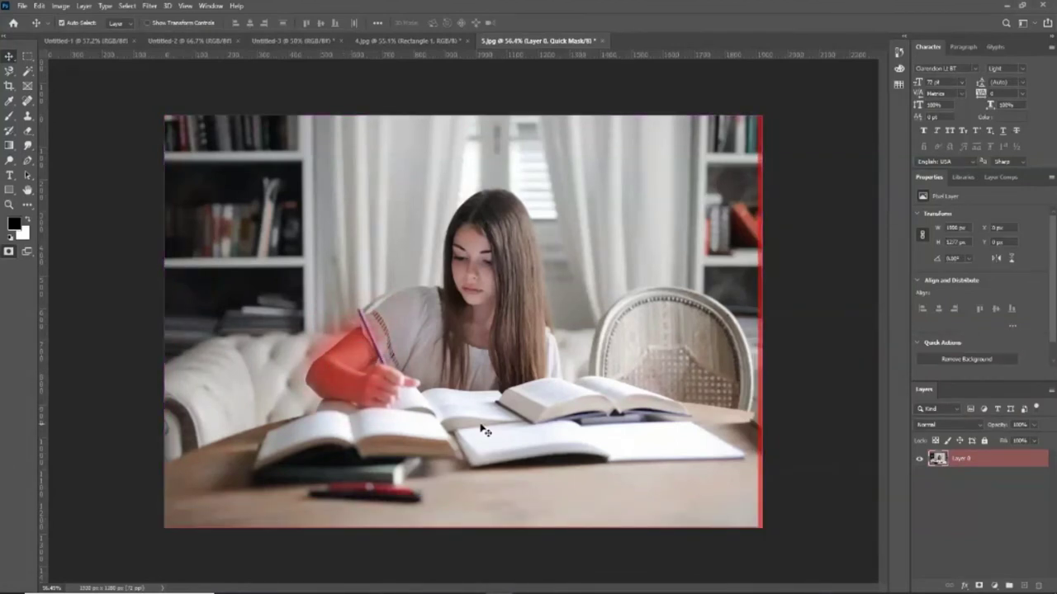
pyautogui.press('Right')
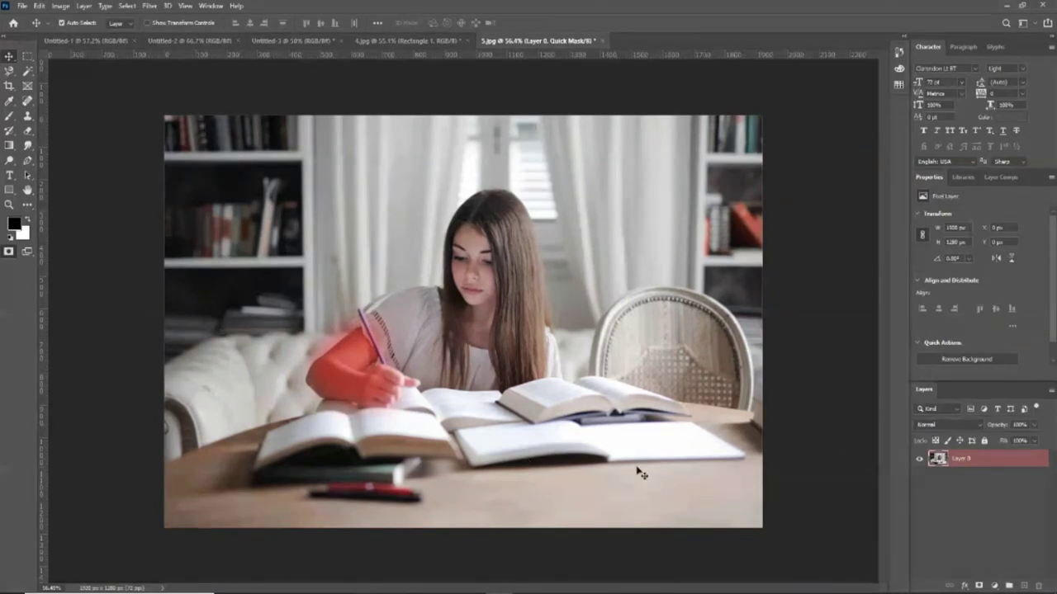
pyautogui.hotkey('ctrl', 'z')
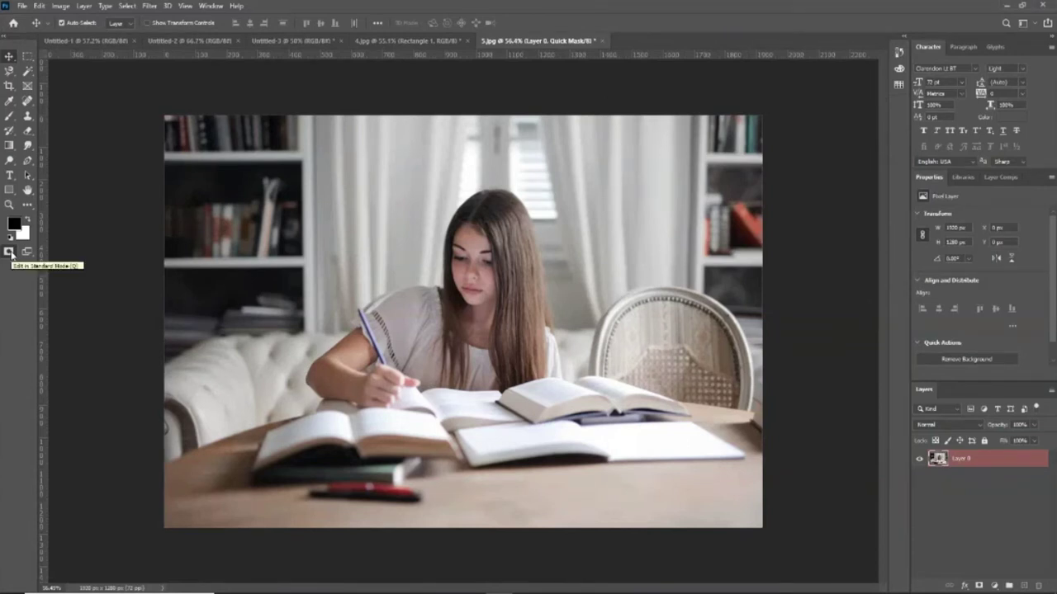
# Leave Quick Mask and reopen Quick Mask Options to choose Selected Areas.
pyautogui.click(9, 252)
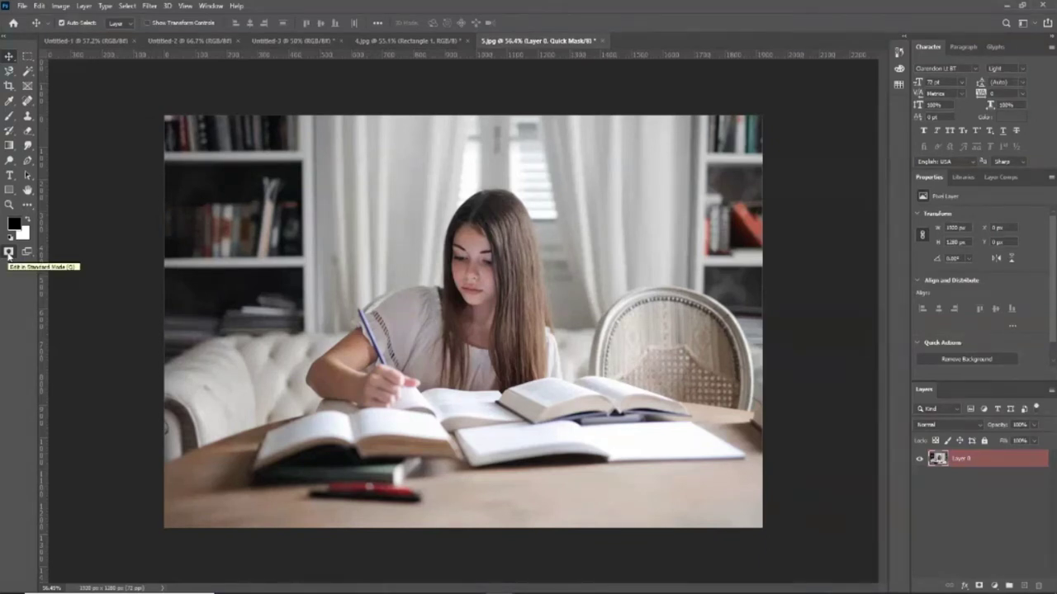
pyautogui.doubleClick(9, 253)
# Set Quick Mask options to tint Selected Areas and enter Quick Mask mode.
pyautogui.click(634, 228)
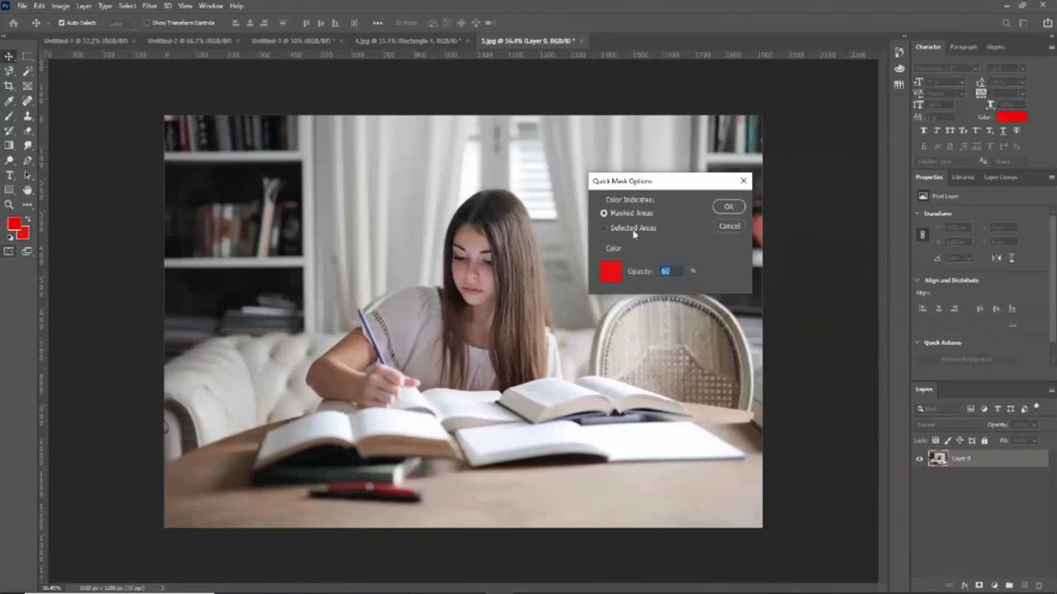
pyautogui.click(728, 207)
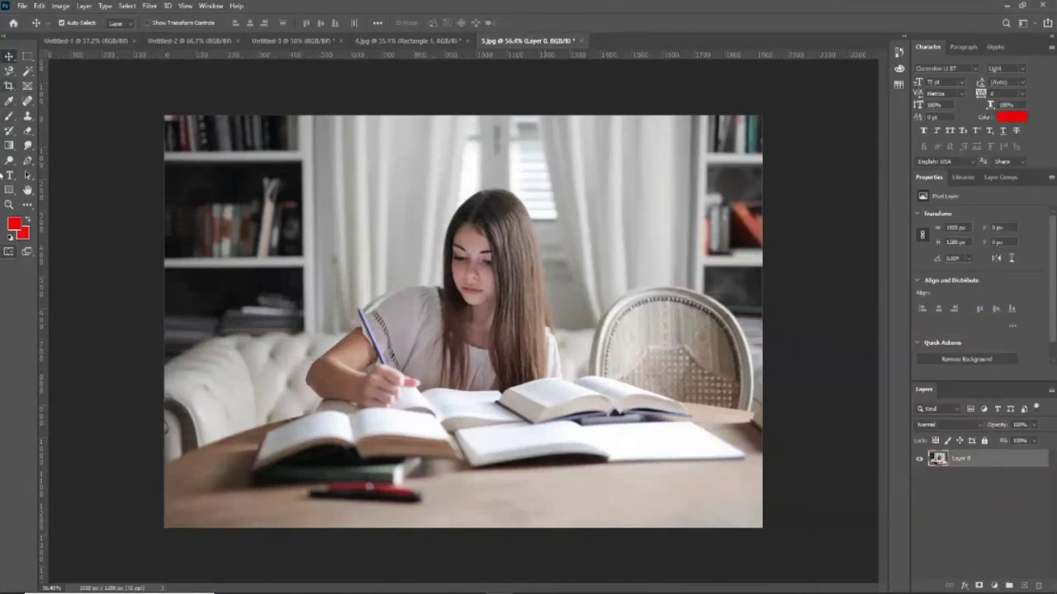
pyautogui.click(9, 251)
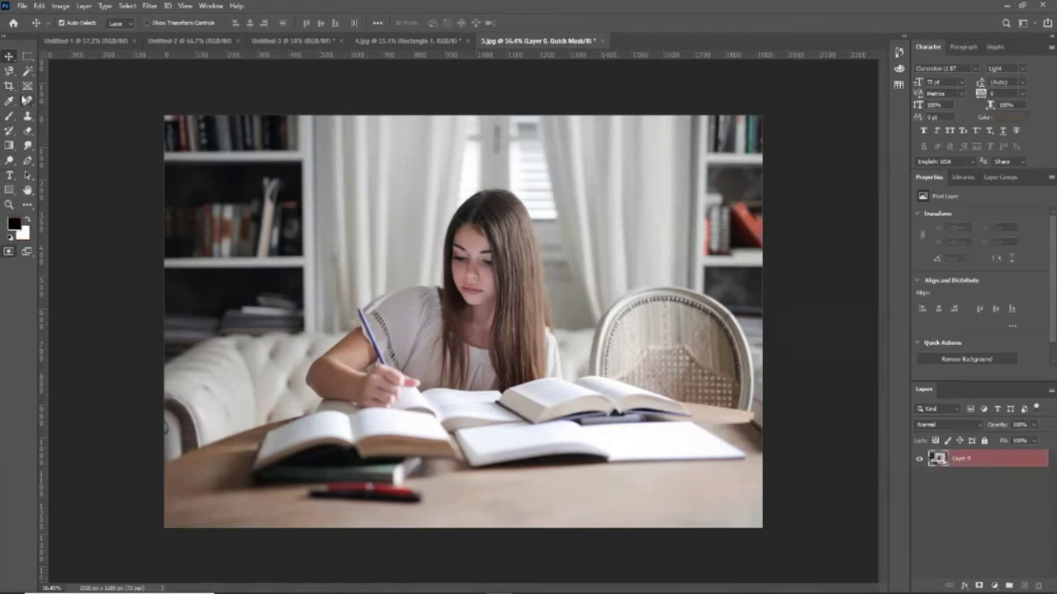
# Brush a soft red mask over the girl's hair, curtains, chair and books, then shift it down-right.
pyautogui.click(9, 115)
pyautogui.moveTo(239, 289)
pyautogui.mouseDown()
pyautogui.moveTo(677, 240)
pyautogui.moveTo(338, 254)
pyautogui.moveTo(264, 471)
pyautogui.mouseUp()
pyautogui.moveTo(493, 445); pyautogui.dragTo(644, 445)
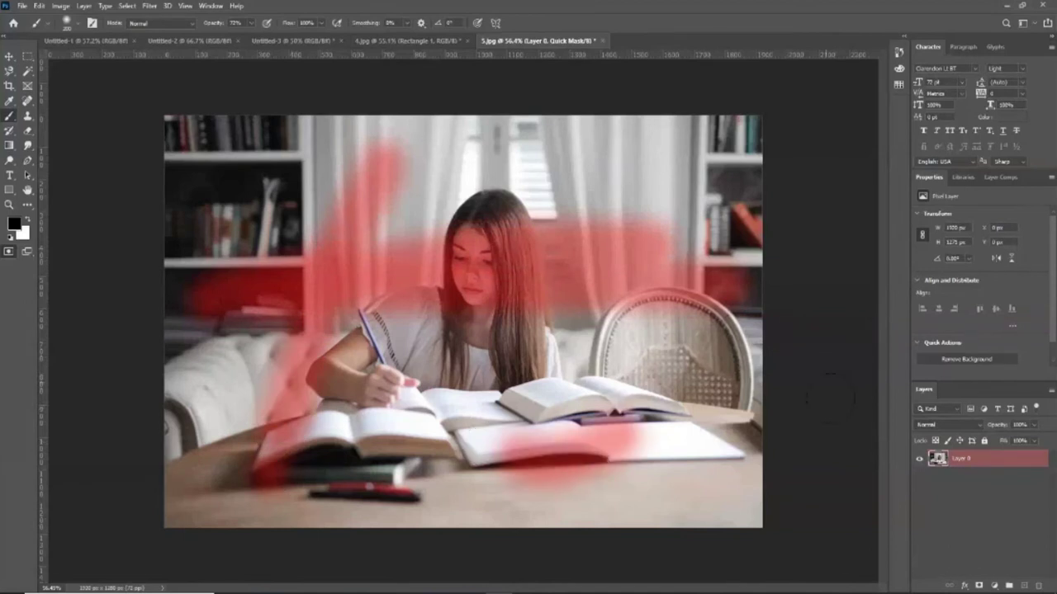
pyautogui.moveTo(653, 240); pyautogui.dragTo(479, 380)
pyautogui.moveTo(462, 388); pyautogui.dragTo(289, 462)
pyautogui.moveTo(371, 363); pyautogui.dragTo(454, 305)
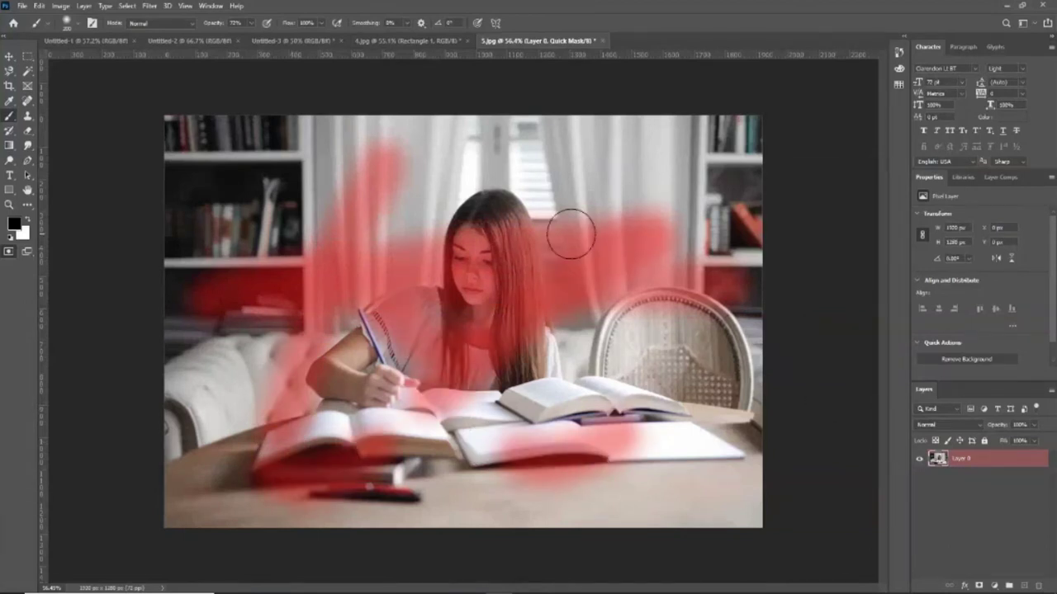
pyautogui.moveTo(570, 235); pyautogui.dragTo(413, 347)
pyautogui.moveTo(702, 371)
pyautogui.mouseDown()
pyautogui.moveTo(247, 342)
pyautogui.moveTo(366, 307)
pyautogui.mouseUp()
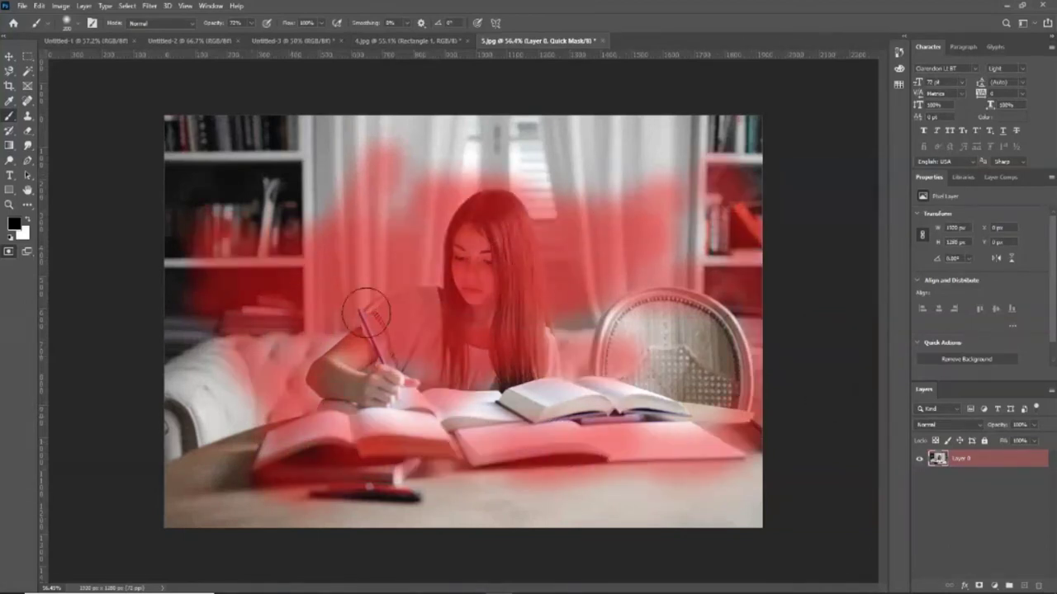
pyautogui.click(9, 55)
pyautogui.moveTo(430, 318)
pyautogui.mouseDown()
pyautogui.moveTo(530, 427)
pyautogui.moveTo(640, 385)
pyautogui.moveTo(330, 379)
pyautogui.moveTo(672, 402)
pyautogui.moveTo(608, 231)
pyautogui.moveTo(427, 288)
pyautogui.moveTo(590, 335)
pyautogui.moveTo(272, 495)
pyautogui.moveTo(338, 132)
pyautogui.moveTo(603, 405)
pyautogui.moveTo(424, 439)
pyautogui.moveTo(330, 237)
pyautogui.moveTo(534, 256)
pyautogui.mouseUp()
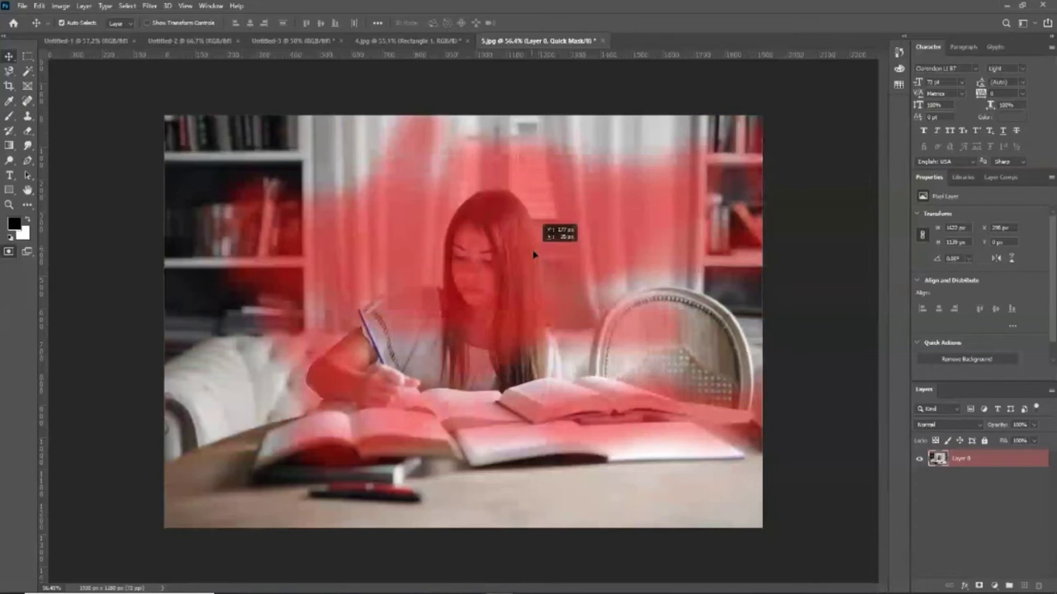
# Drag the red mask overlay right, then back left over the girl, sofa side and table front.
pyautogui.moveTo(534, 256); pyautogui.dragTo(819, 311)
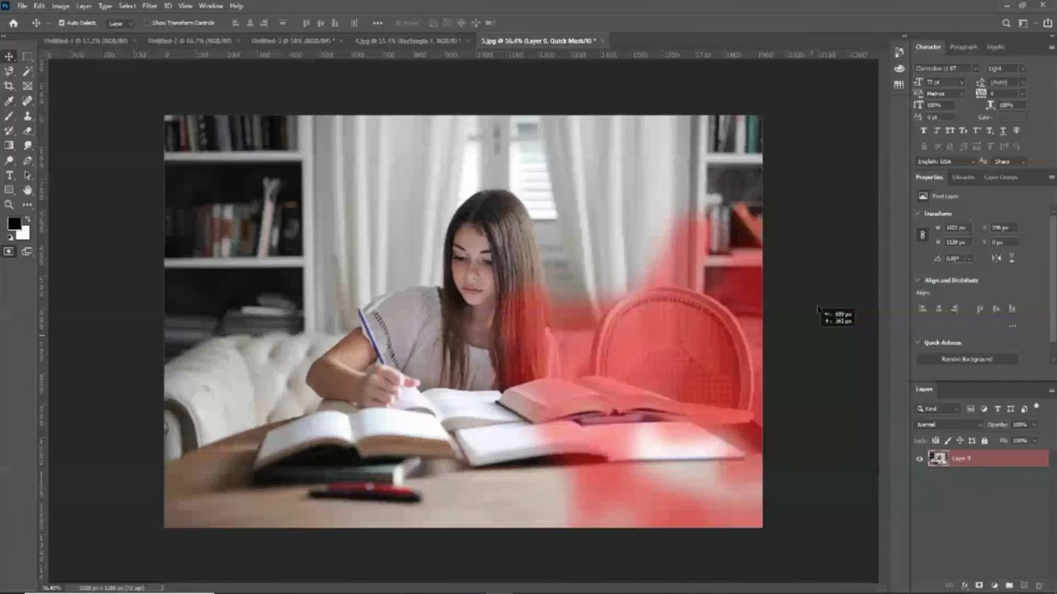
pyautogui.moveTo(819, 311)
pyautogui.mouseDown()
pyautogui.moveTo(347, 313)
pyautogui.moveTo(346, 330)
pyautogui.moveTo(456, 261)
pyautogui.moveTo(526, 407)
pyautogui.moveTo(452, 382)
pyautogui.mouseUp()
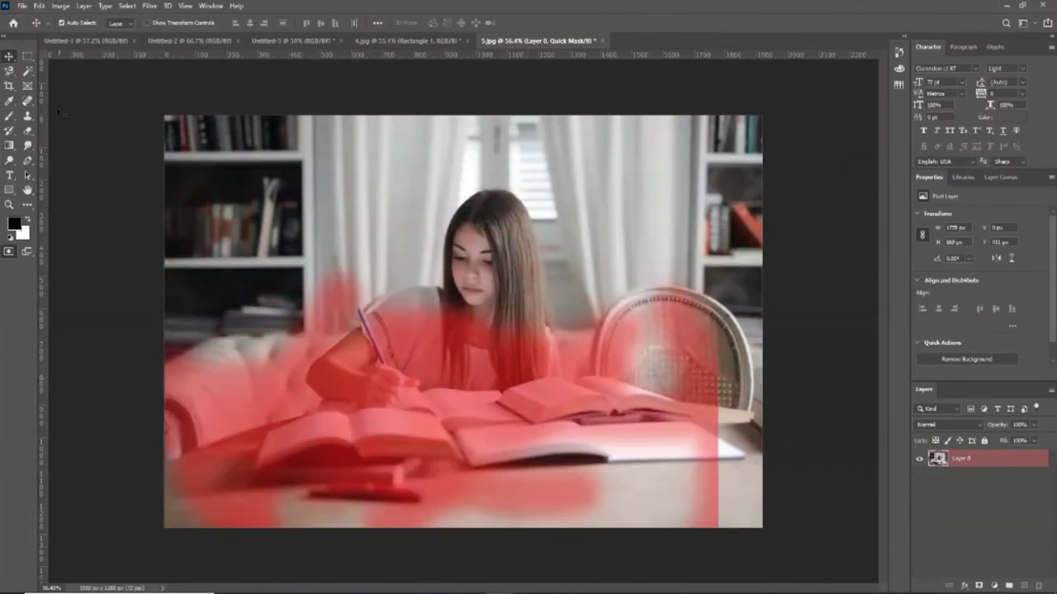
# Turn the painted mask into a selection on Layer 0 and open Quick Mask Options.
pyautogui.click(10, 252)
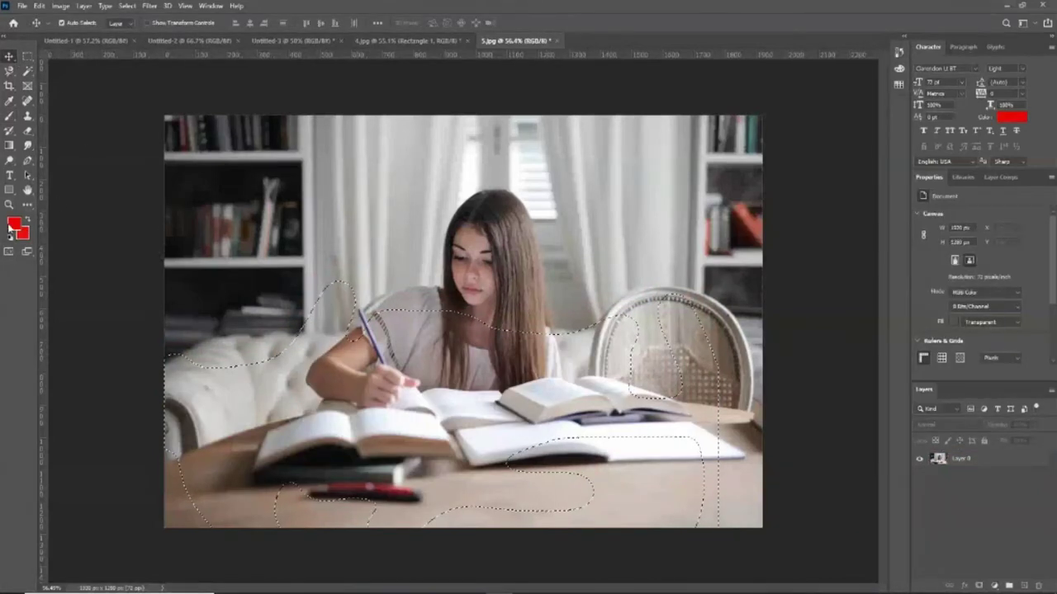
pyautogui.click(10, 116)
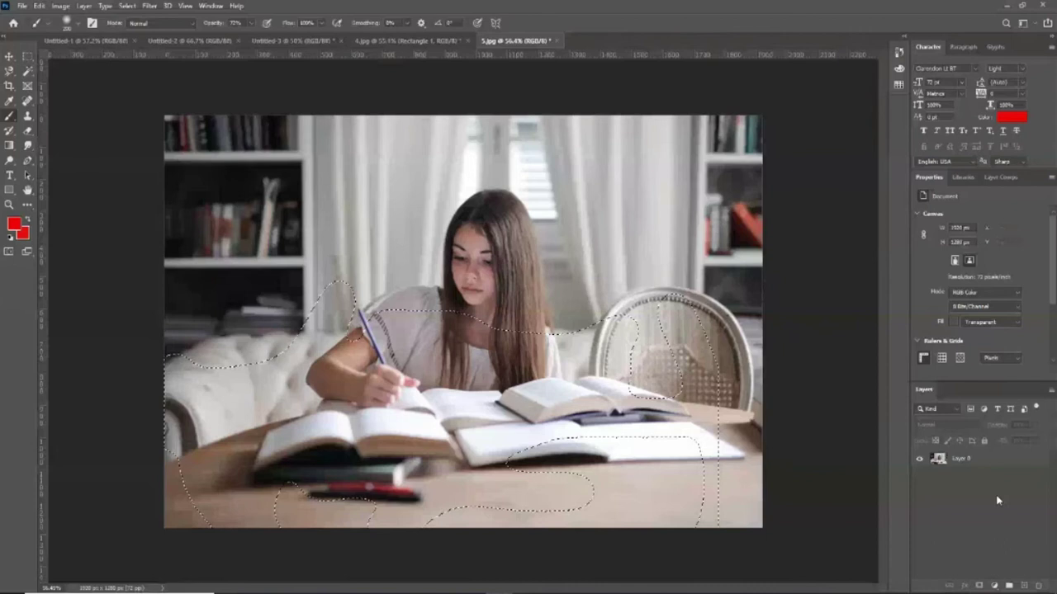
pyautogui.click(991, 459)
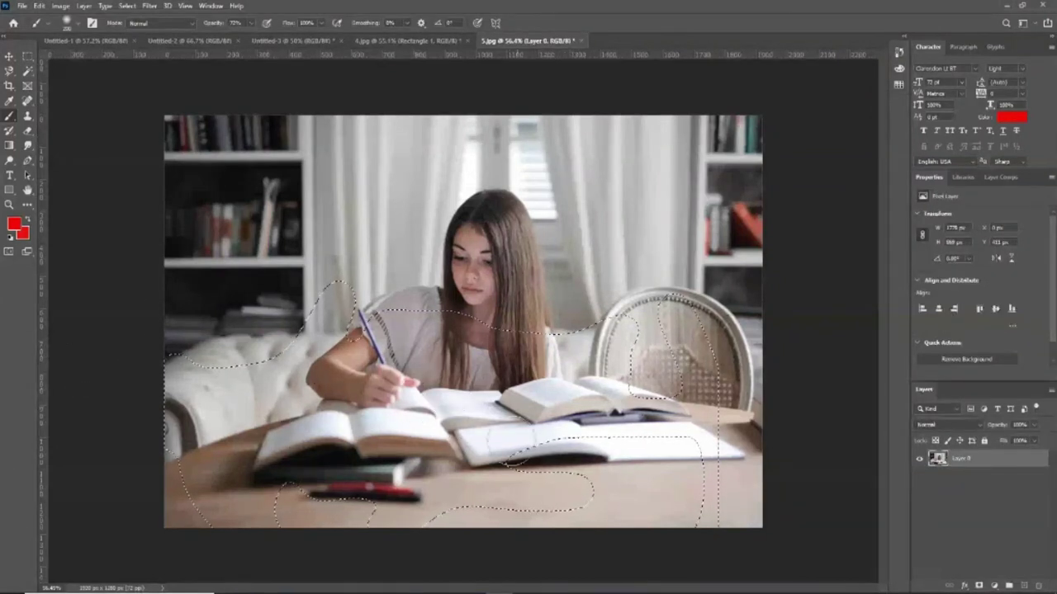
pyautogui.click(9, 251)
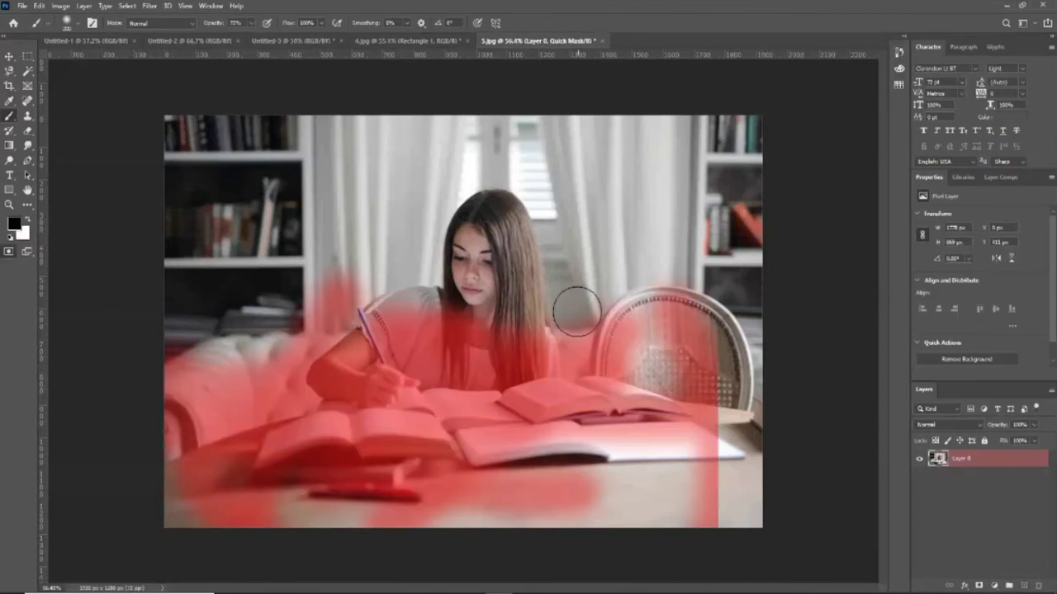
pyautogui.click(9, 252)
pyautogui.doubleClick(8, 252)
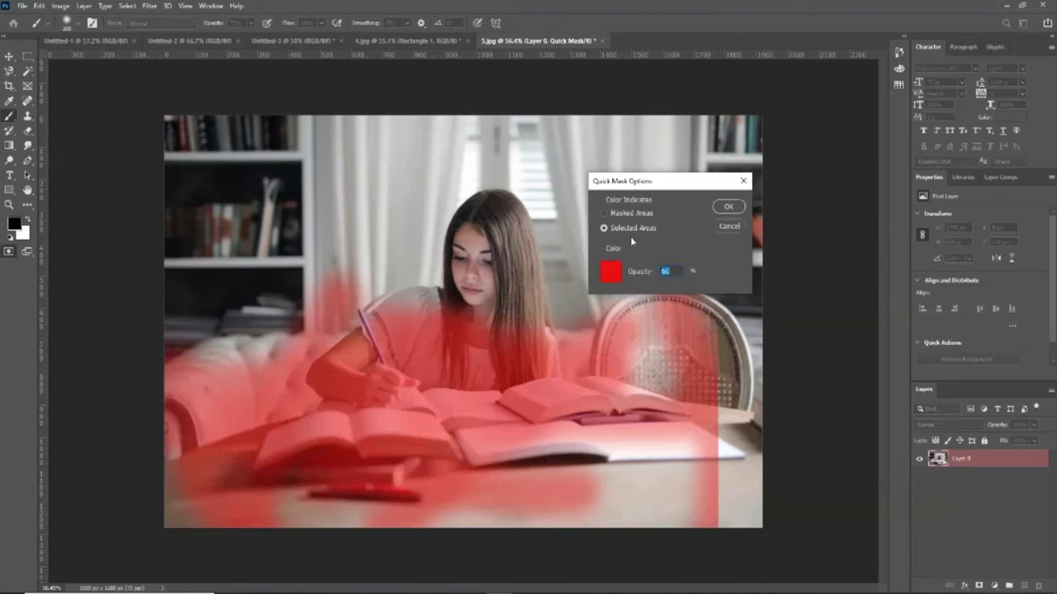
# Set the Quick Mask tint to Selected Areas and toggle Quick Mask off and on.
pyautogui.click(650, 228)
pyautogui.click(729, 206)
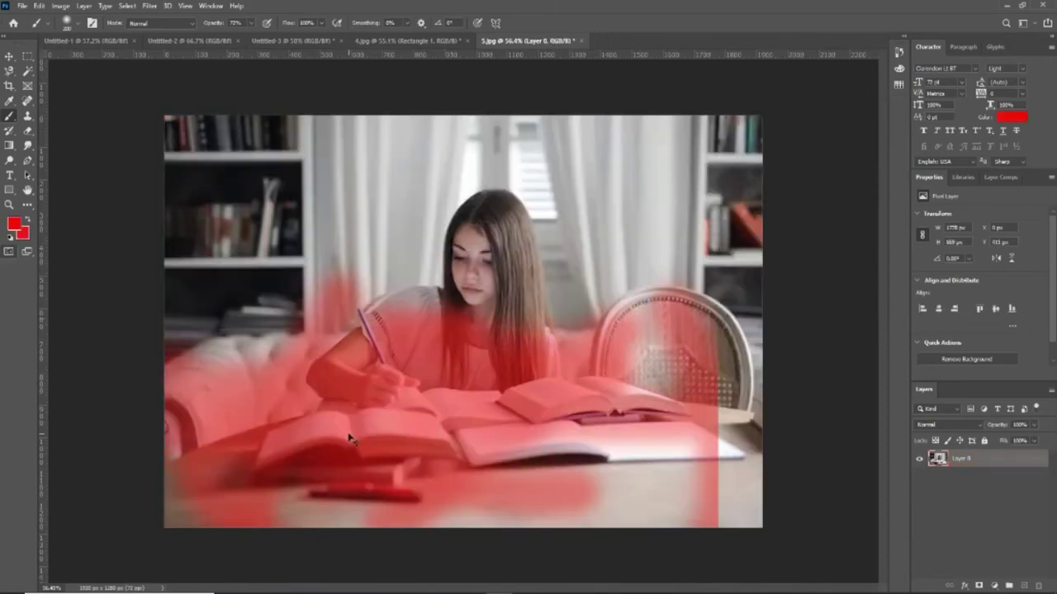
pyautogui.press('q')
pyautogui.press('q')
pyautogui.press('q')
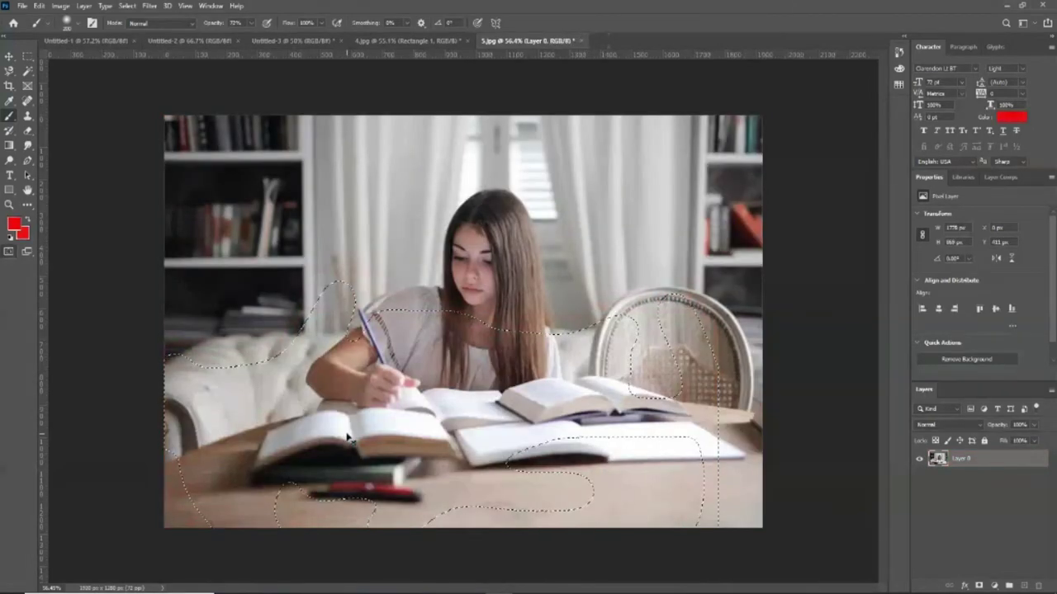
pyautogui.press('q')
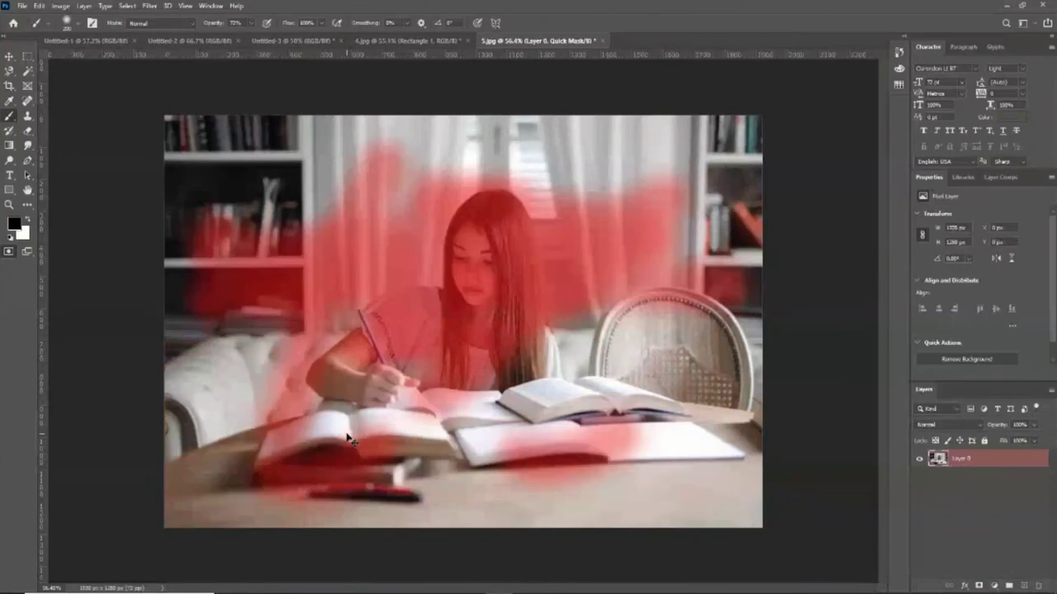
# Undo the last three painted mask strokes with Ctrl+Z.
pyautogui.hotkey('ctrl', 'z')
pyautogui.hotkey('ctrl', 'z')
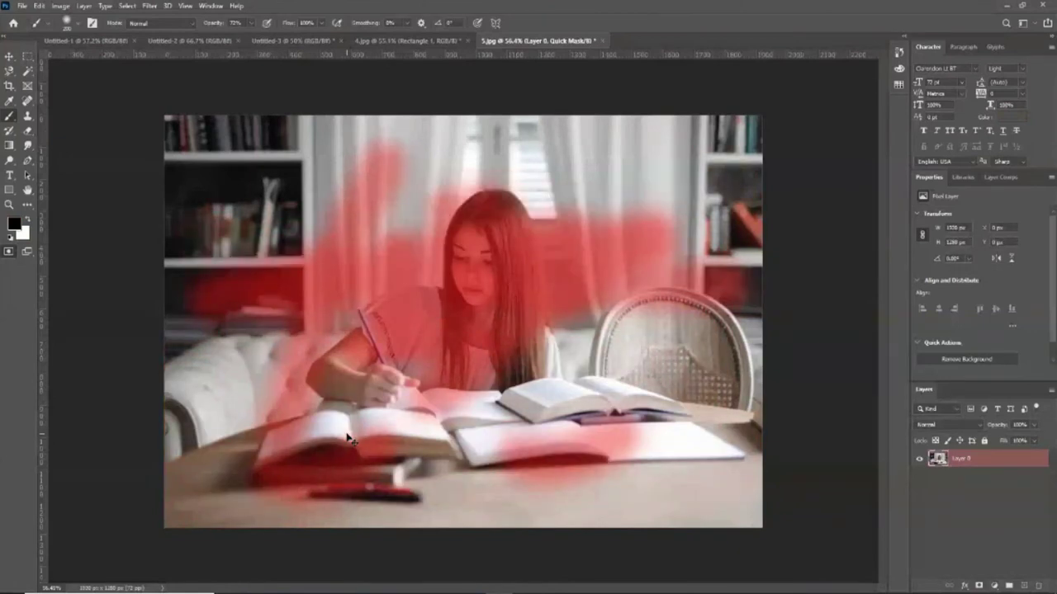
pyautogui.hotkey('ctrl', 'z')
pyautogui.hotkey('ctrl', 'z')
pyautogui.hotkey('ctrl', 'z')
pyautogui.hotkey('ctrl', 'z')
pyautogui.hotkey('ctrl', 'z')
pyautogui.hotkey('ctrl', 'z')
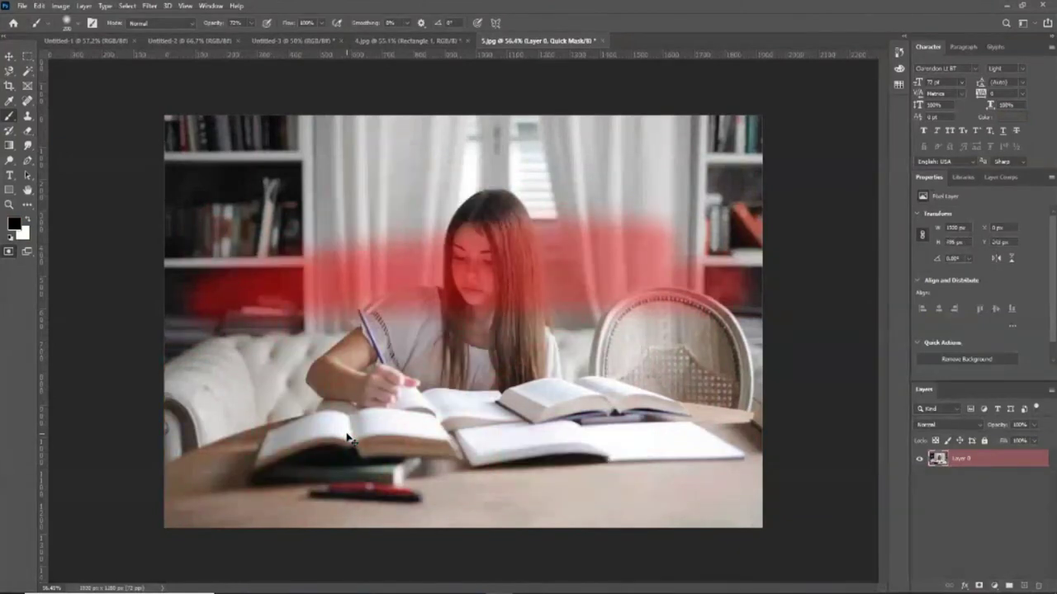
pyautogui.hotkey('ctrl', 'z')
pyautogui.hotkey('ctrl', 'z')
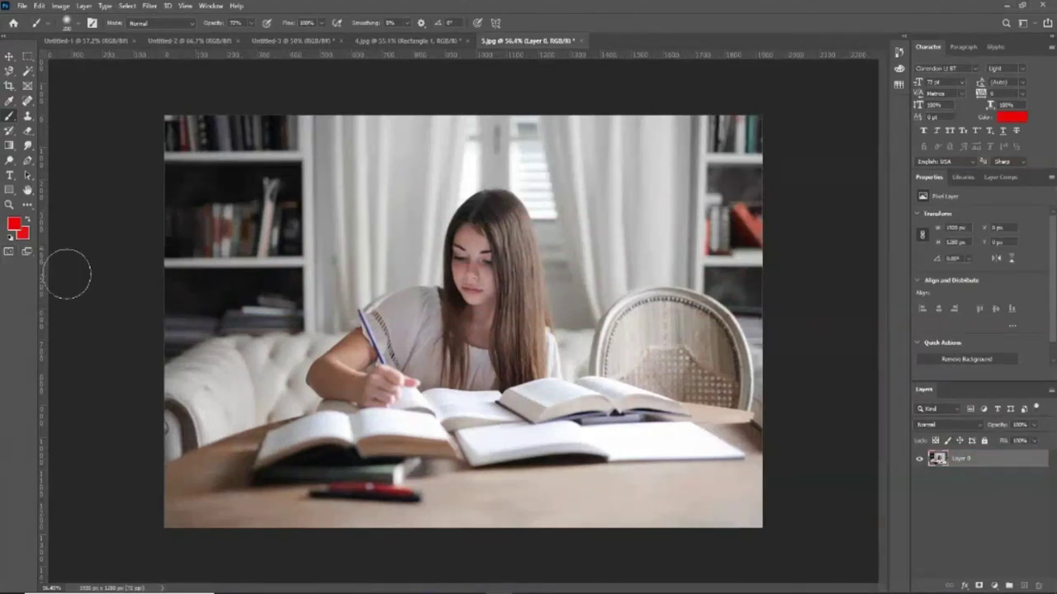
# Change the Quick Mask overlay colour to light blue.
pyautogui.doubleClick(9, 251)
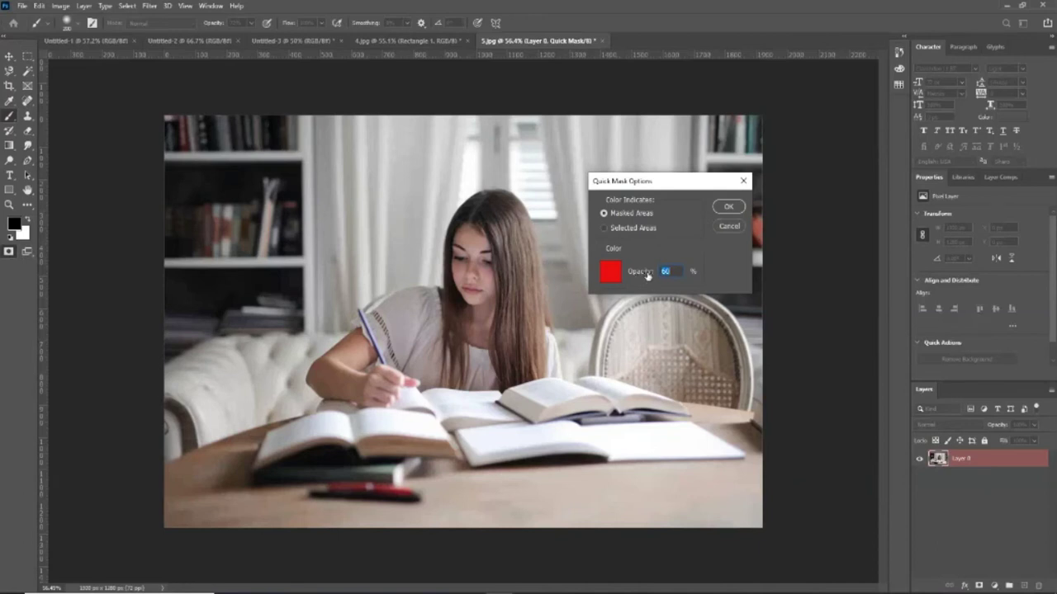
pyautogui.click(611, 278)
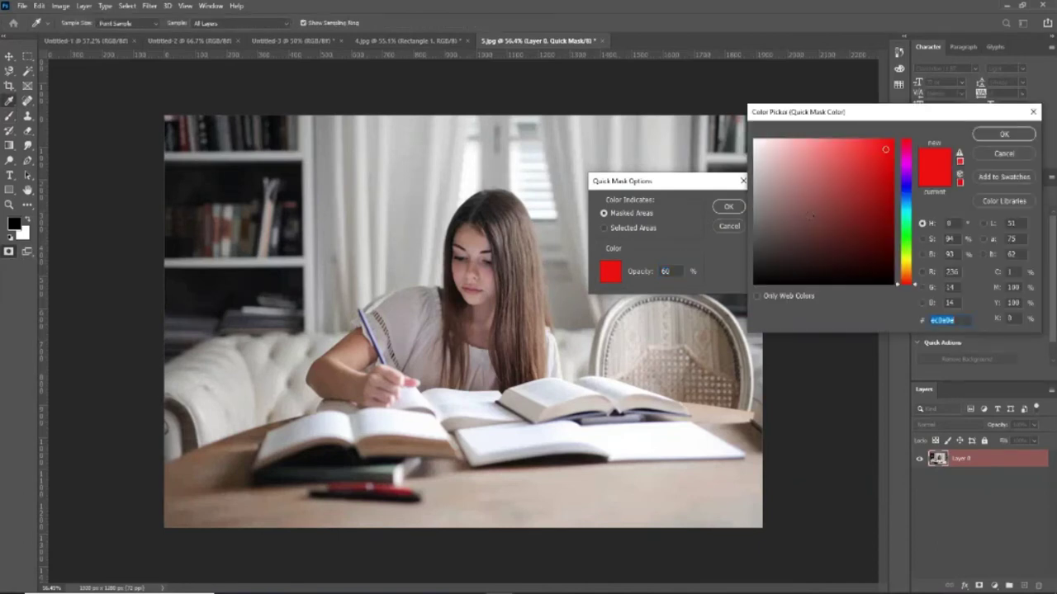
pyautogui.click(728, 206)
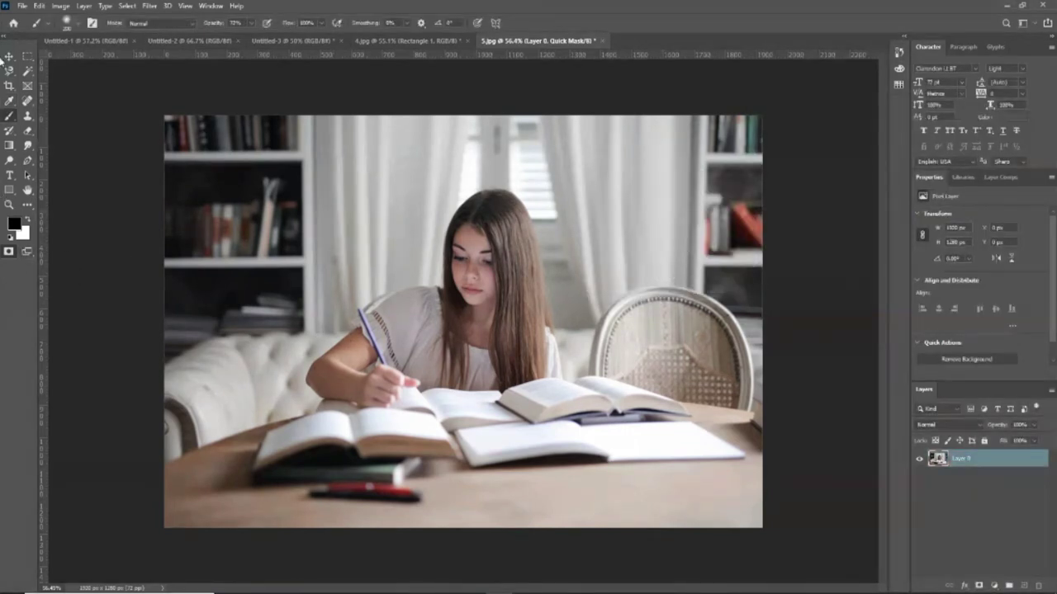
# Test-drag the light-blue mask across the photo with the Move tool, then undo the shift.
pyautogui.click(9, 57)
pyautogui.moveTo(213, 320)
pyautogui.mouseDown()
pyautogui.moveTo(479, 317)
pyautogui.moveTo(403, 315)
pyautogui.mouseUp()
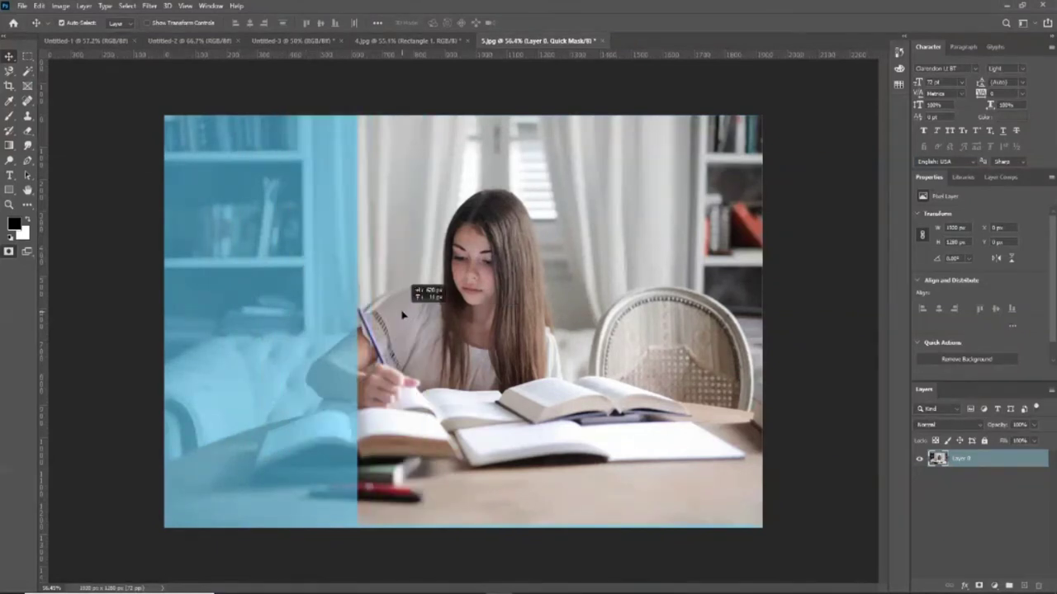
pyautogui.moveTo(404, 315)
pyautogui.mouseDown()
pyautogui.moveTo(739, 318)
pyautogui.moveTo(489, 330)
pyautogui.moveTo(612, 328)
pyautogui.moveTo(564, 345)
pyautogui.moveTo(330, 335)
pyautogui.moveTo(808, 328)
pyautogui.moveTo(564, 355)
pyautogui.moveTo(694, 419)
pyautogui.moveTo(309, 400)
pyautogui.moveTo(580, 399)
pyautogui.moveTo(177, 365)
pyautogui.moveTo(236, 389)
pyautogui.moveTo(623, 405)
pyautogui.moveTo(300, 423)
pyautogui.moveTo(83, 417)
pyautogui.mouseUp()
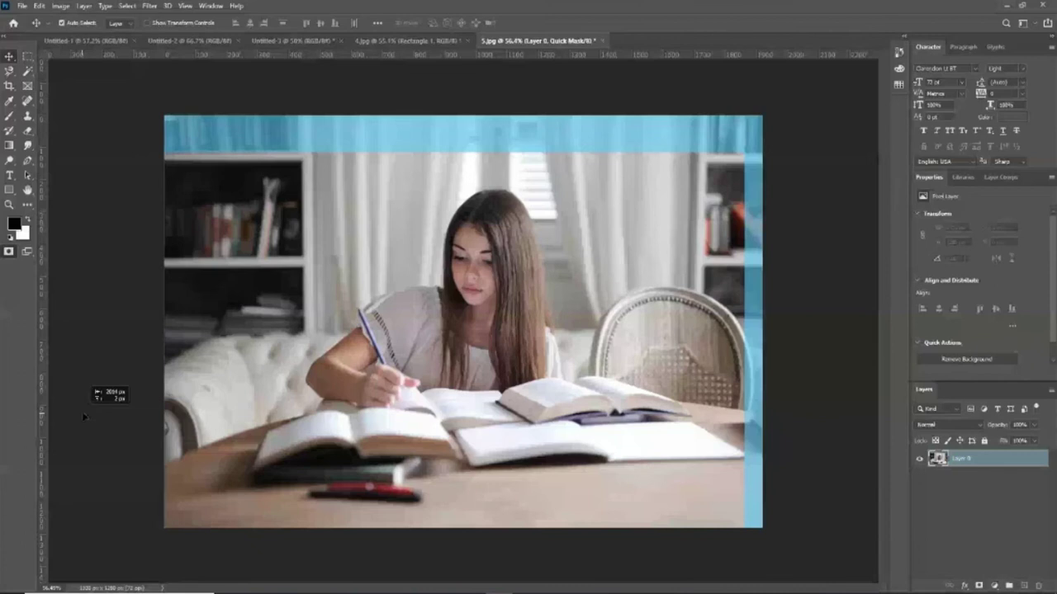
pyautogui.hotkey('ctrl', 'z')
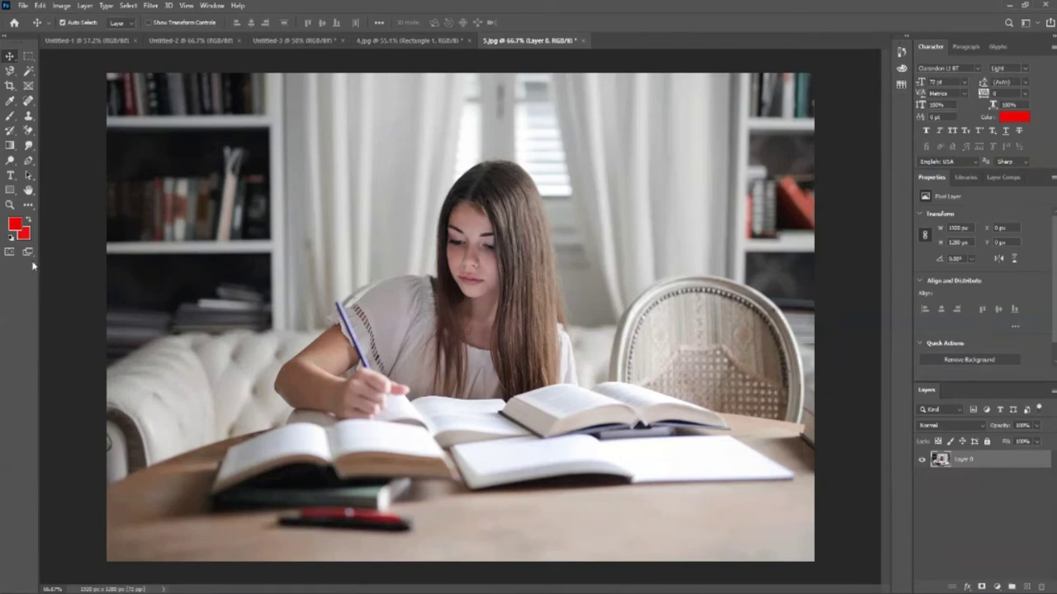
# Toggle Quick Mask mode on, off, and back on.
pyautogui.click(14, 254)
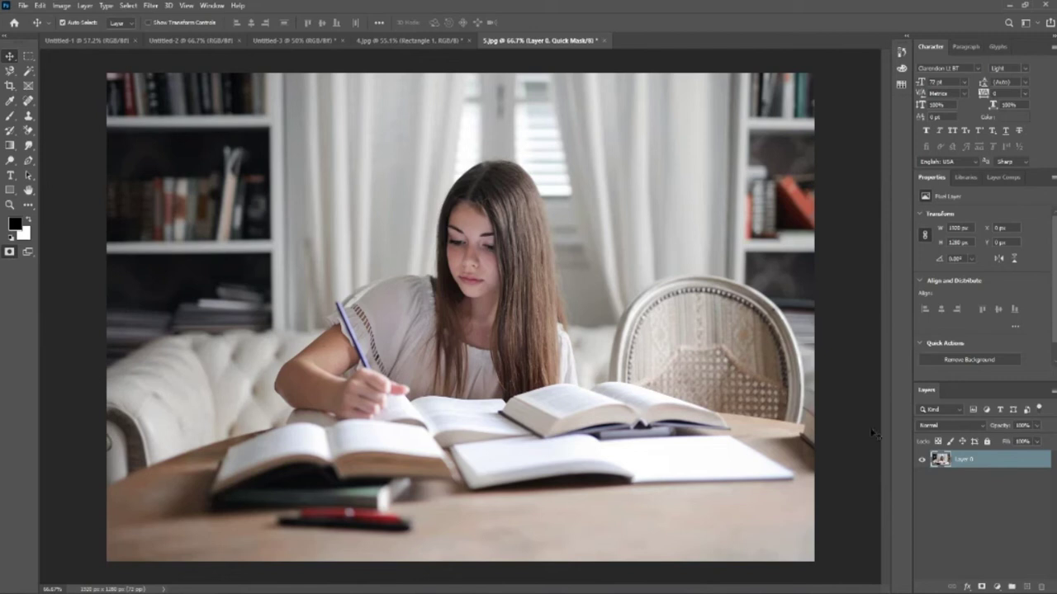
pyautogui.press('q')
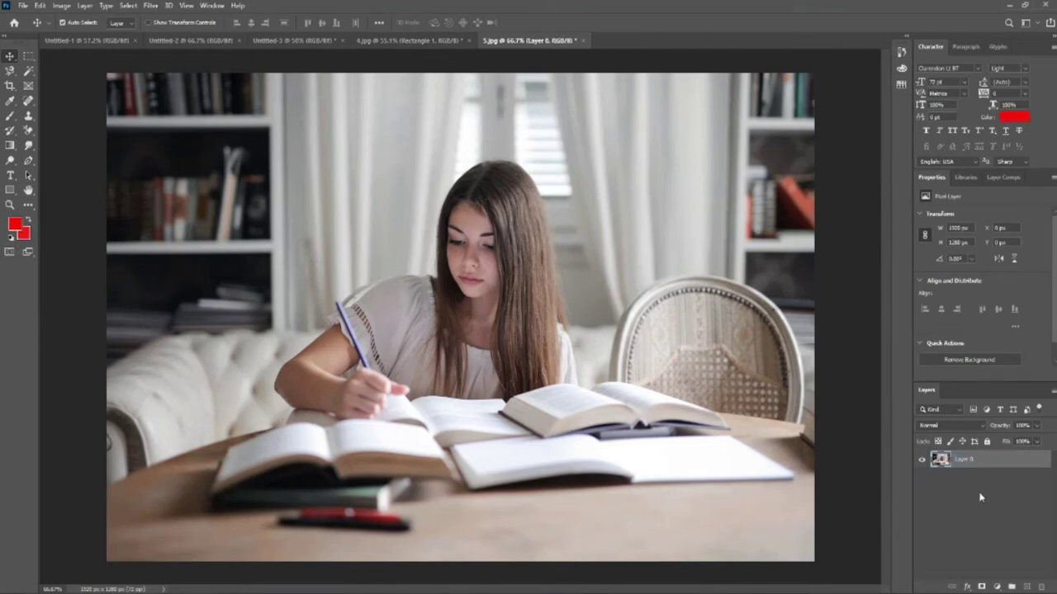
pyautogui.press('q')
pyautogui.press('q')
pyautogui.press('q')
pyautogui.press('q')
pyautogui.press('q')
pyautogui.press('q')
pyautogui.press('q')
pyautogui.press('q')
pyautogui.press('q')
pyautogui.press('q')
pyautogui.press('q')
pyautogui.press('q')
pyautogui.press('q')
pyautogui.press('q')
pyautogui.press('q')
pyautogui.press('q')
pyautogui.press('q')
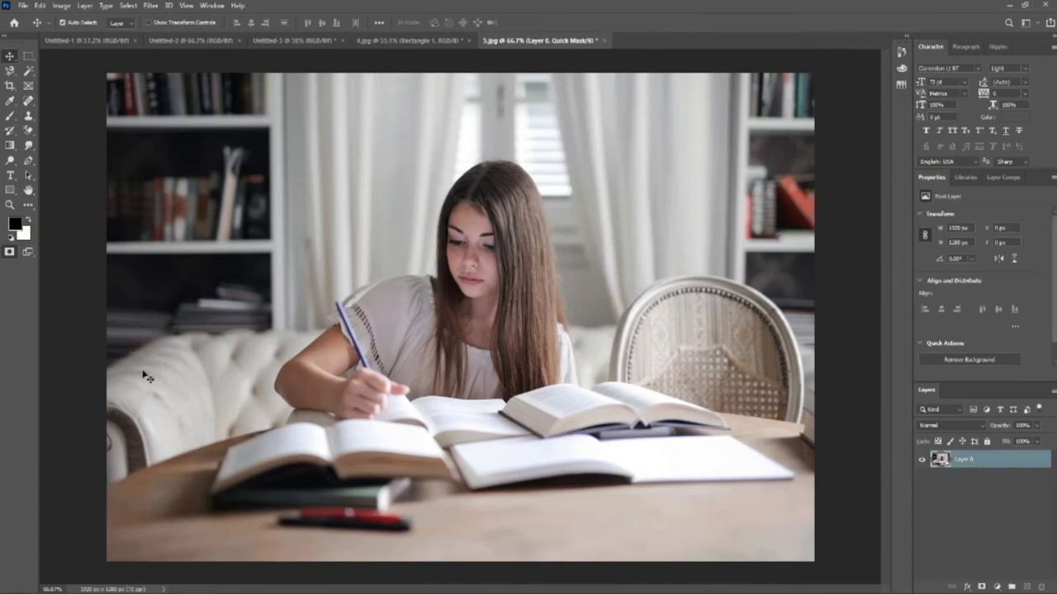
# Test-shift the mask twice, undo the shifts, and return to the Brush tool.
pyautogui.moveTo(143, 375); pyautogui.dragTo(262, 360)
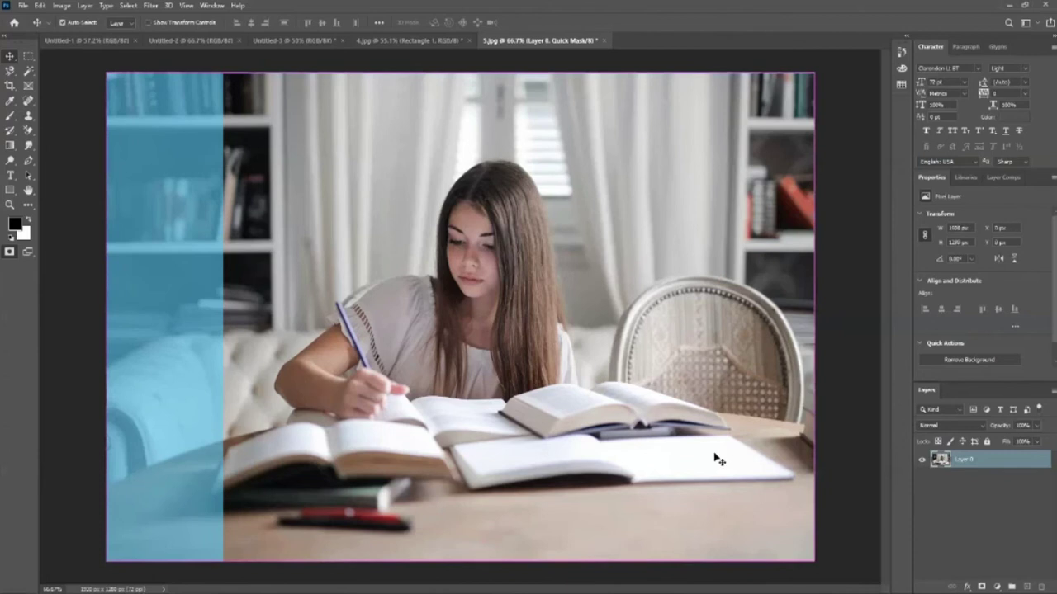
pyautogui.hotkey('ctrl', 'z')
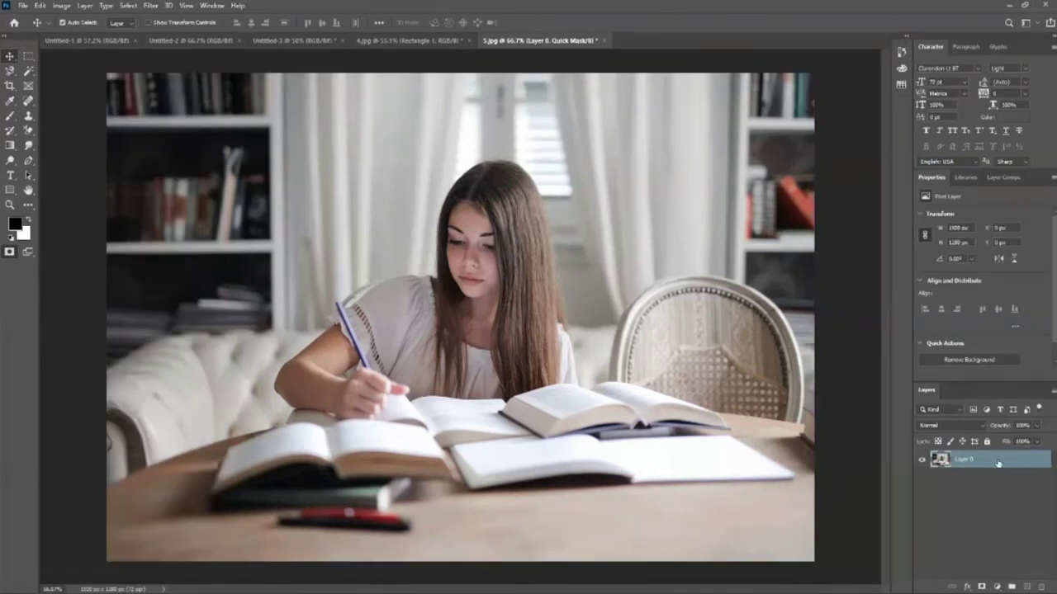
pyautogui.moveTo(182, 385)
pyautogui.mouseDown()
pyautogui.moveTo(558, 373)
pyautogui.moveTo(653, 405)
pyautogui.moveTo(773, 383)
pyautogui.mouseUp()
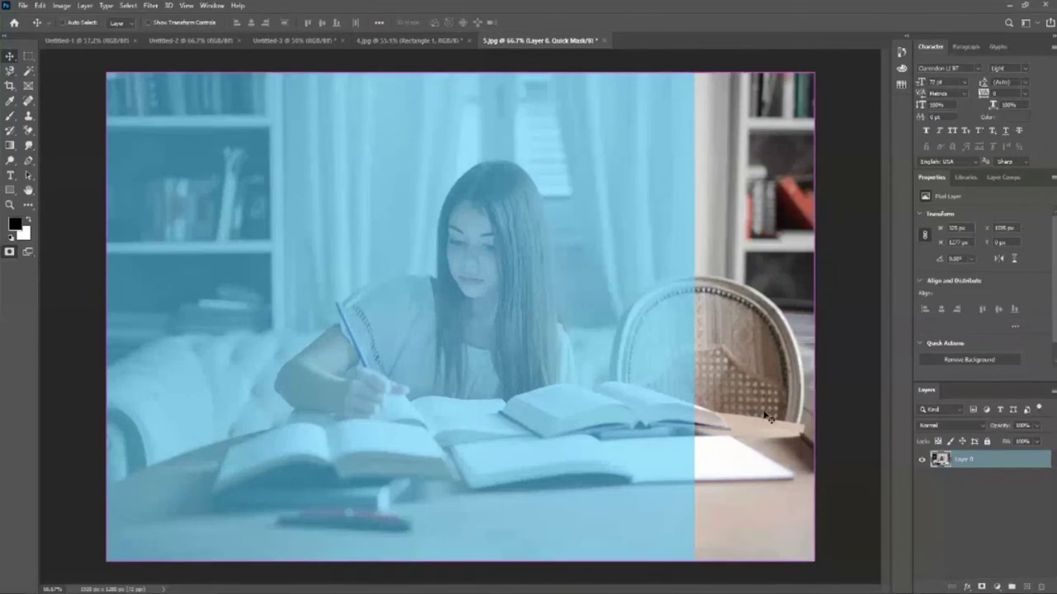
pyautogui.press('q')
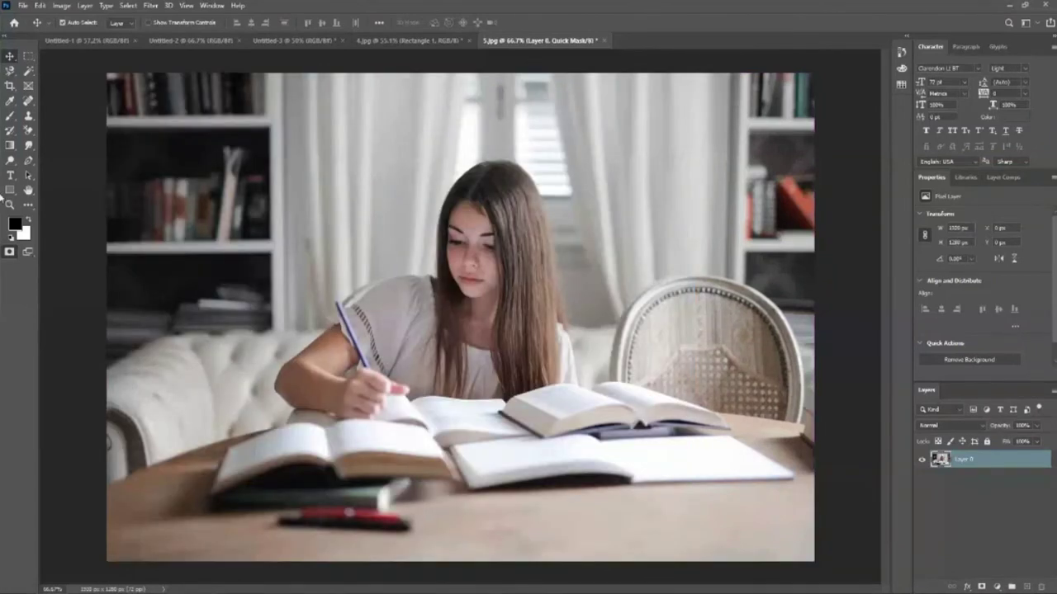
pyautogui.click(11, 119)
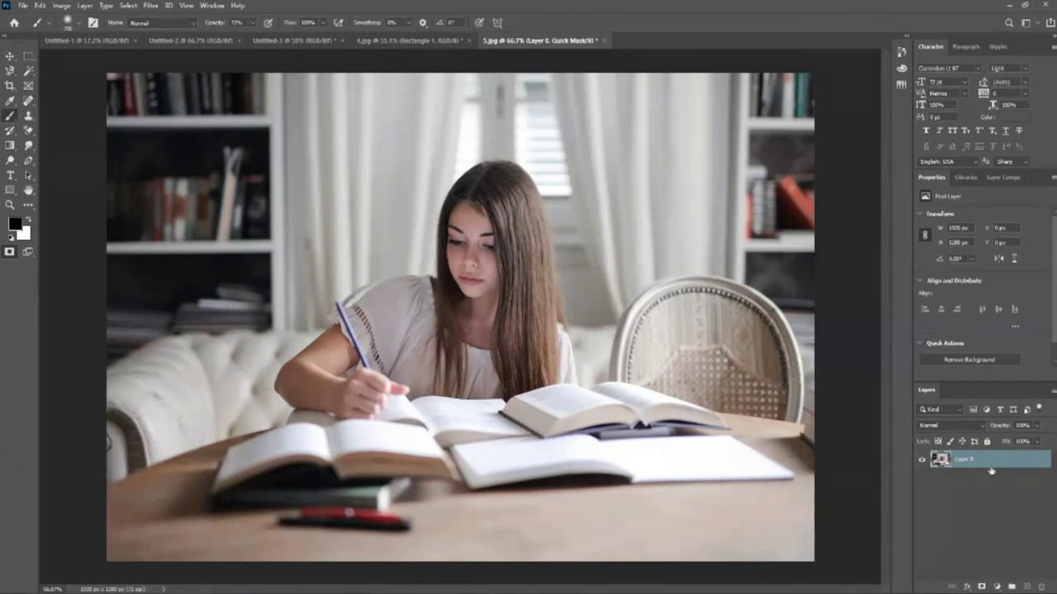
# Paint light blue over the girl's head and torso, make it a selection, and reopen Quick Mask Options.
pyautogui.moveTo(495, 190)
pyautogui.mouseDown()
pyautogui.moveTo(524, 366)
pyautogui.moveTo(554, 271)
pyautogui.mouseUp()
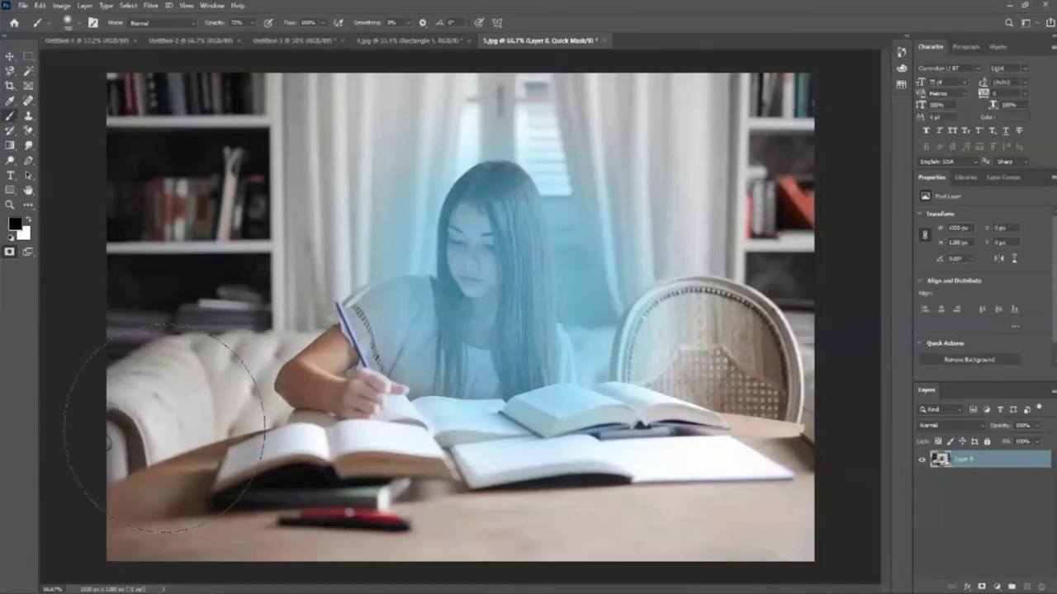
pyautogui.click(8, 252)
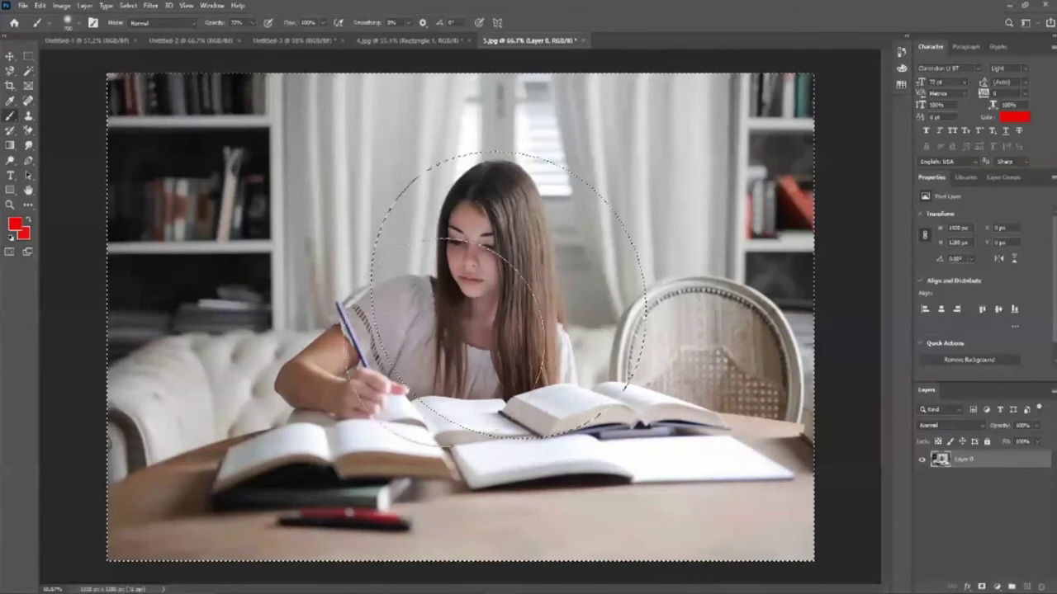
pyautogui.doubleClick(10, 252)
pyautogui.moveTo(660, 178); pyautogui.dragTo(769, 96)
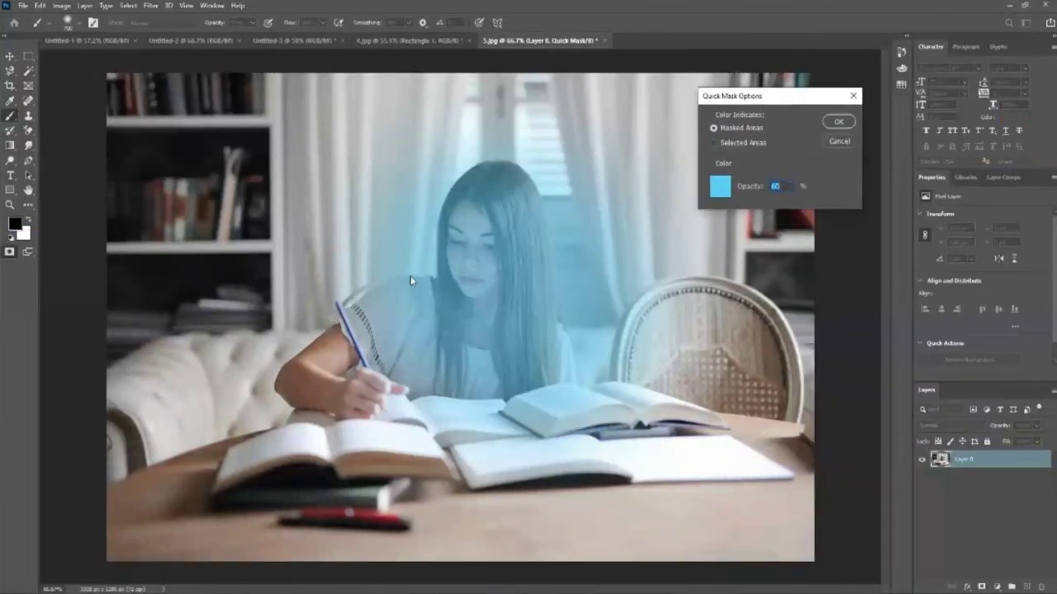
# Switch the Quick Mask tint to Selected Areas and invert the mask with Ctrl+I.
pyautogui.click(715, 144)
pyautogui.click(838, 121)
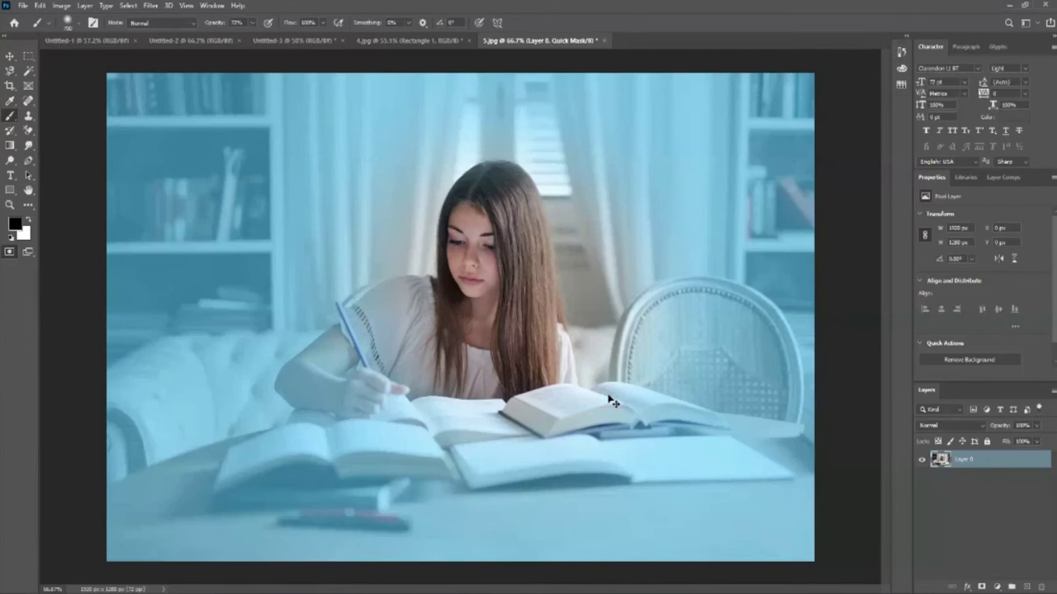
pyautogui.hotkey('ctrl', 'i')
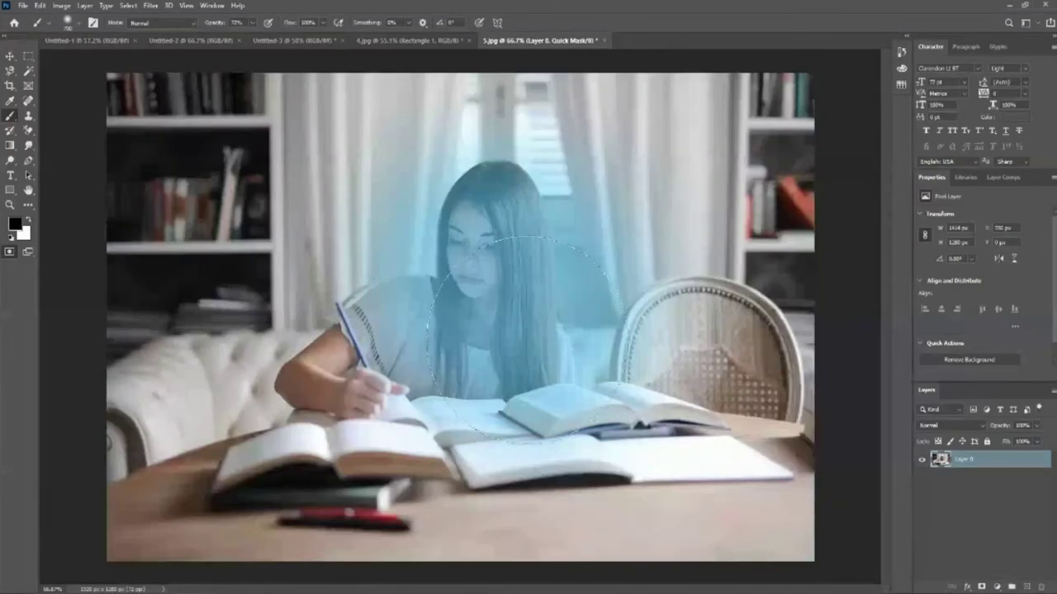
pyautogui.doubleClick(11, 253)
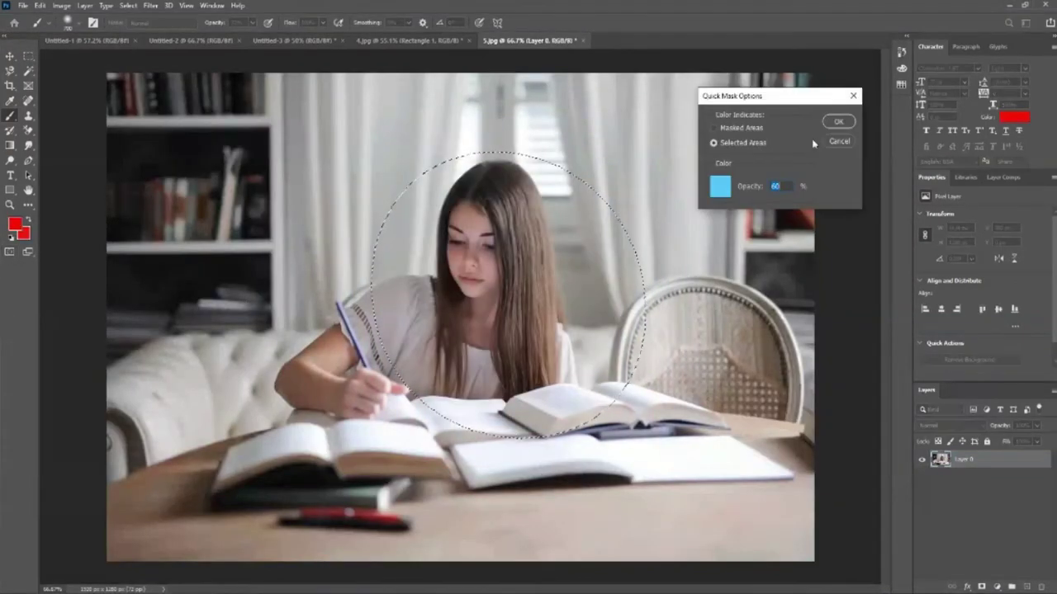
pyautogui.click(839, 121)
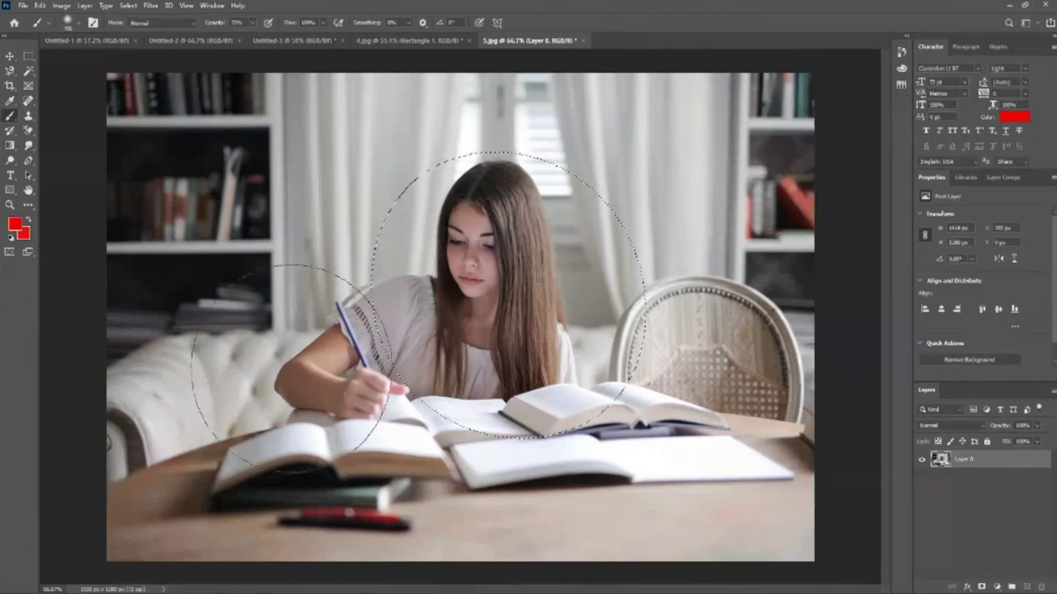
# Re-enter Quick Mask and set its tint to mark Masked Areas.
pyautogui.click(11, 252)
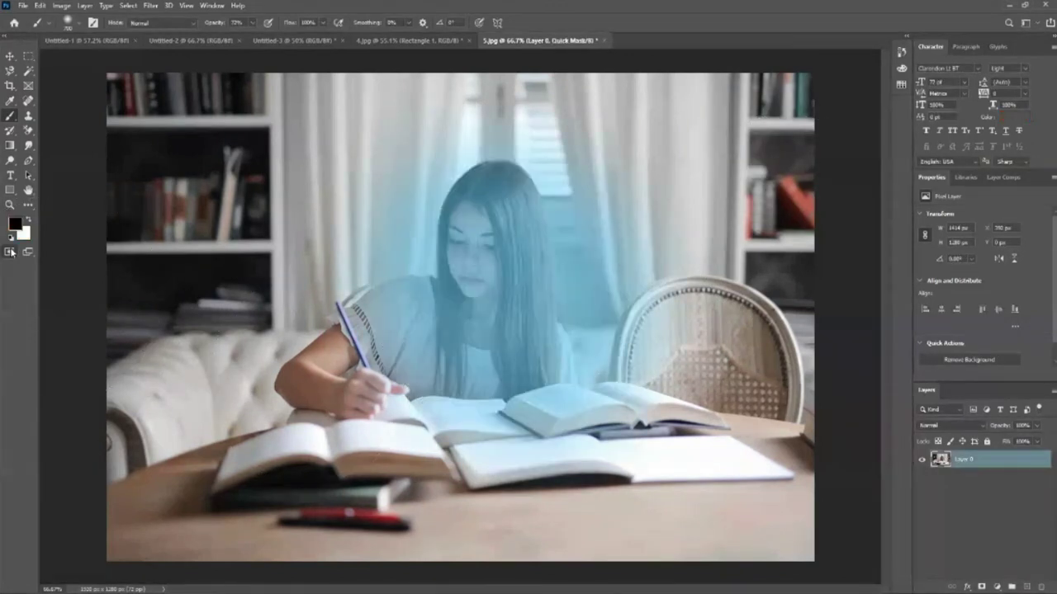
pyautogui.doubleClick(11, 253)
pyautogui.click(714, 128)
pyautogui.click(838, 121)
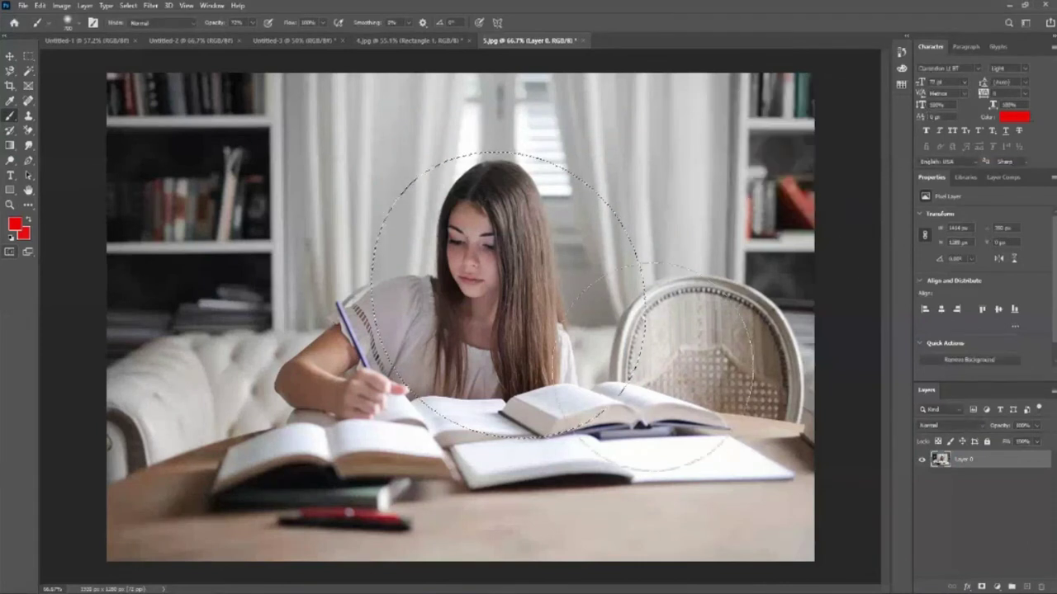
# Deselect, restore the circle around the girl, and invert it with Ctrl+Shift+I.
pyautogui.press('v')
pyautogui.hotkey('ctrl', 'd')
pyautogui.press('q')
pyautogui.press('q')
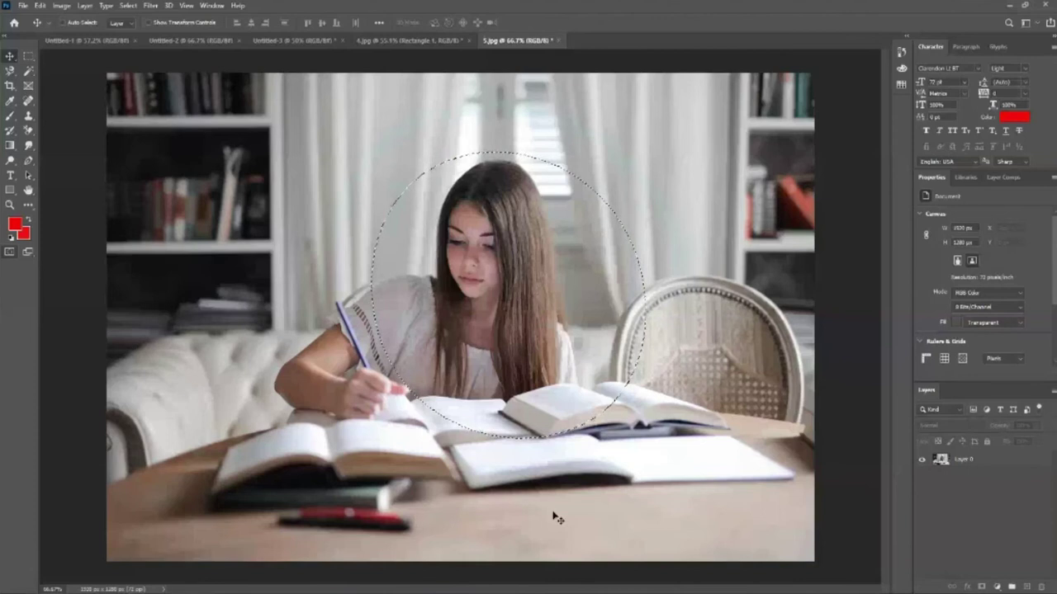
pyautogui.hotkey('ctrl', 'shift', 'i')
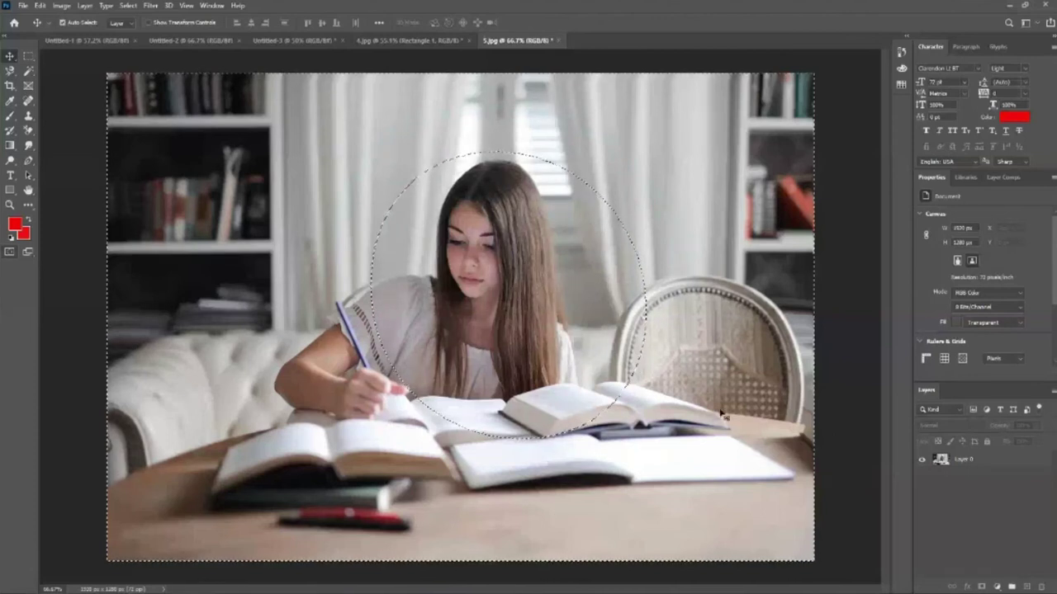
# Exit Quick Mask and zoom out to view the whole study photo plainly.
pyautogui.press('q')
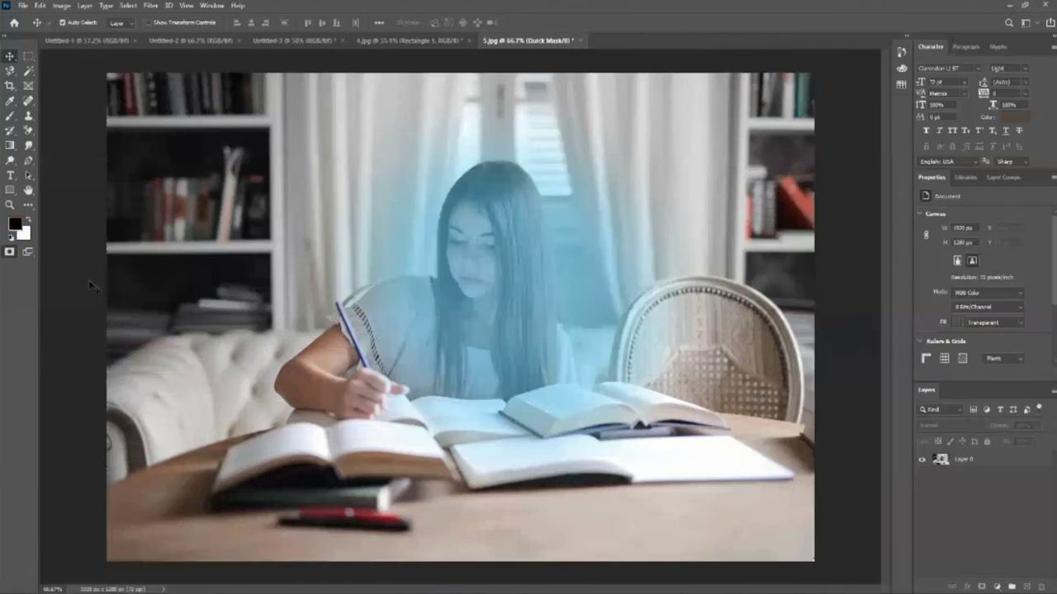
pyautogui.press('q')
pyautogui.press('z')
pyautogui.keyDown('alt'); pyautogui.click(157, 269); pyautogui.keyUp('alt')
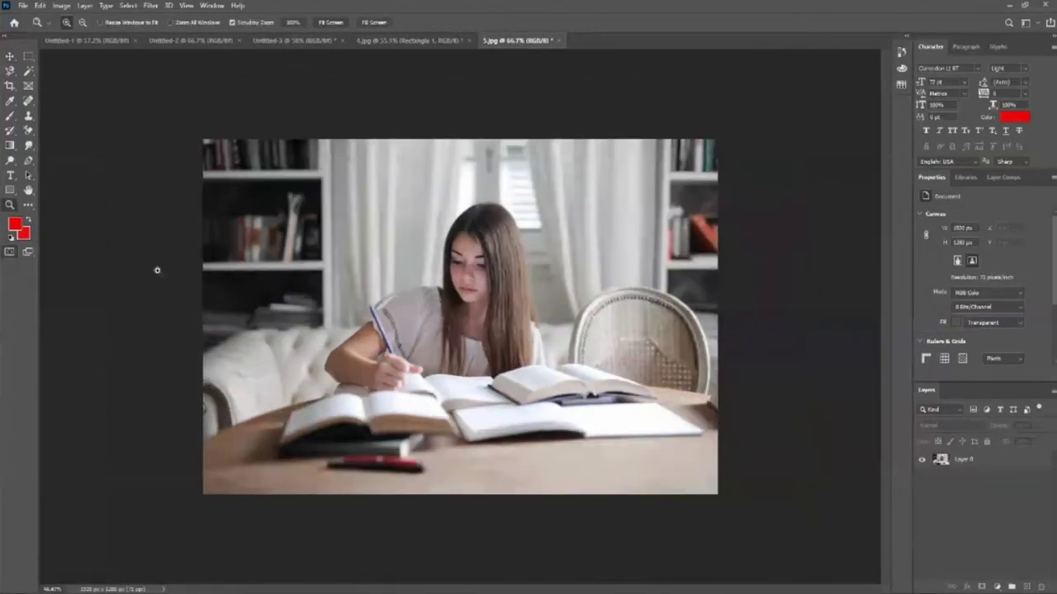
pyautogui.moveTo(446, 360); pyautogui.dragTo(457, 368)
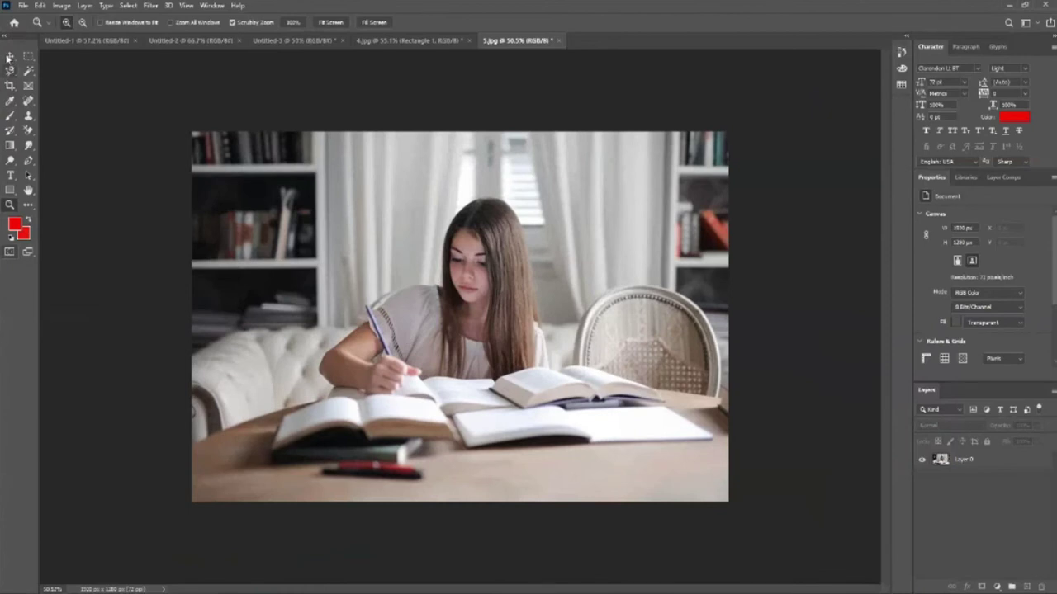
pyautogui.click(8, 56)
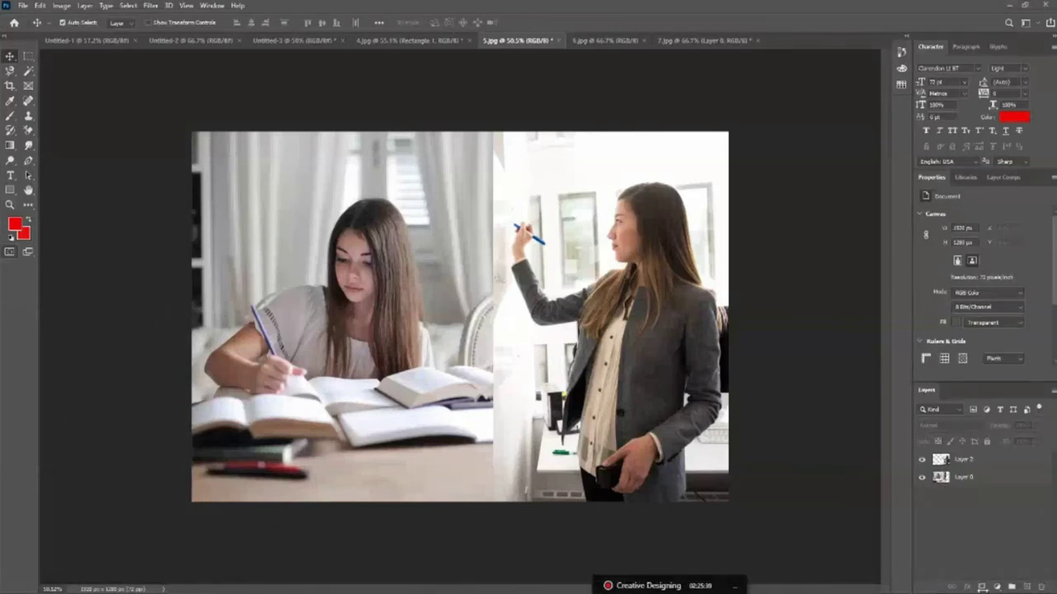
# Toggle the two photo layers' visibility, then add a white layer mask to Layer 0.
pyautogui.click(949, 459)
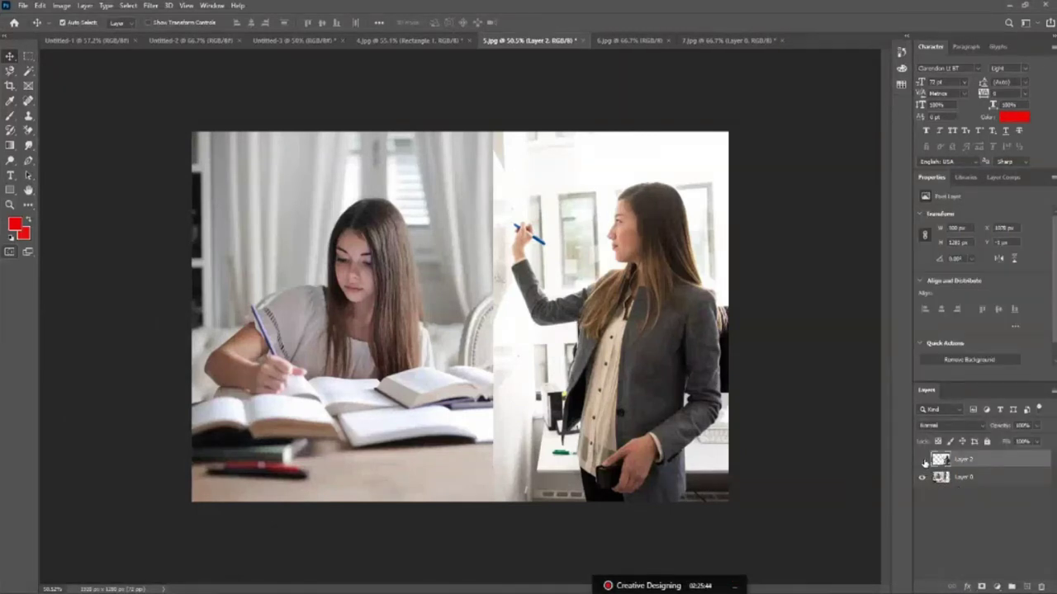
pyautogui.click(922, 459)
pyautogui.click(958, 479)
pyautogui.click(923, 477)
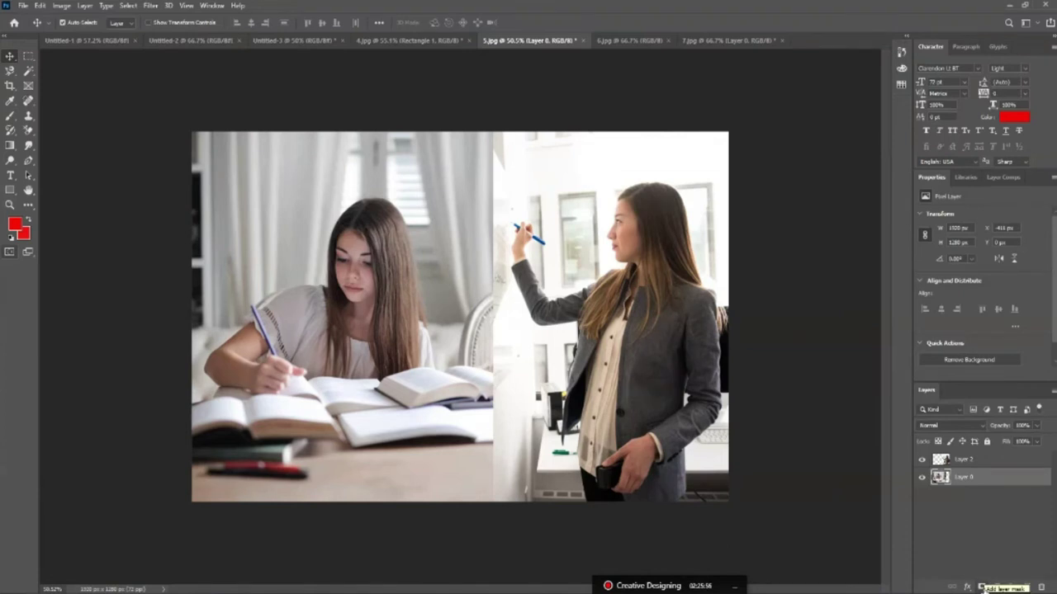
pyautogui.click(981, 587)
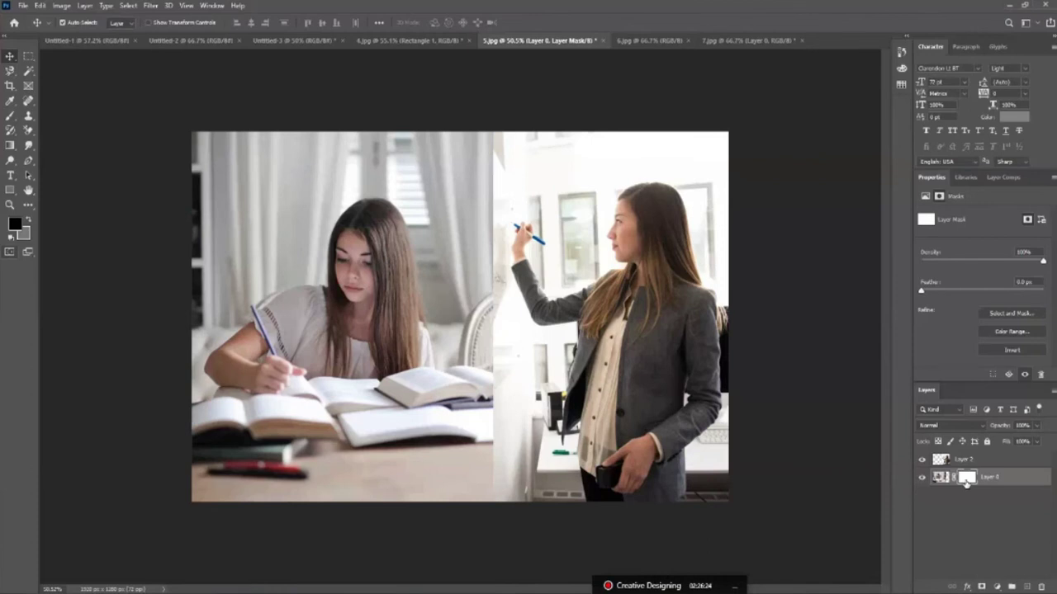
pyautogui.hotkey('ctrl', '2')
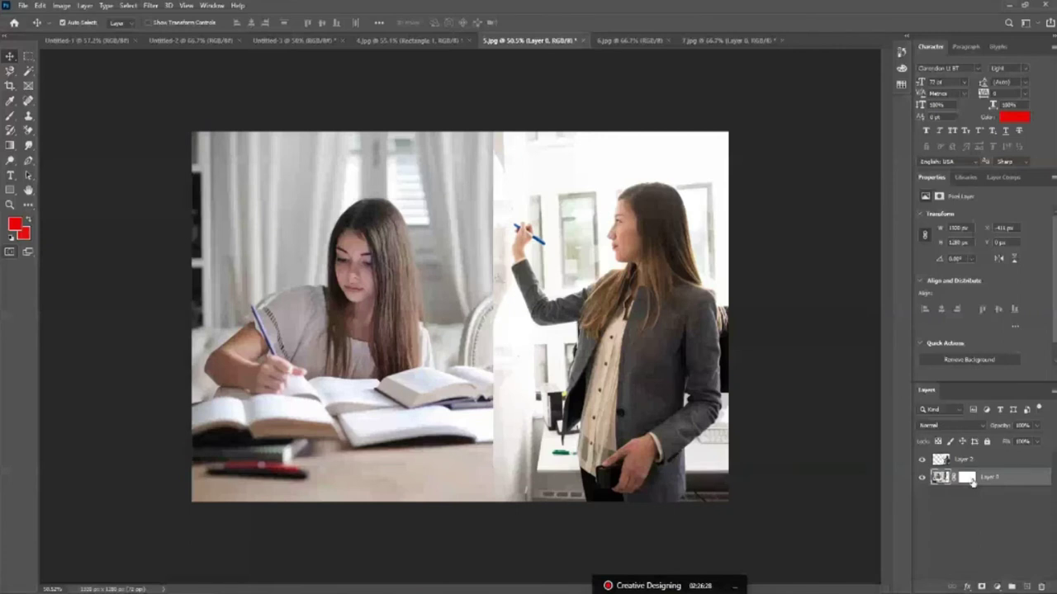
pyautogui.click(968, 478)
pyautogui.rightClick(10, 116)
pyautogui.click(49, 118)
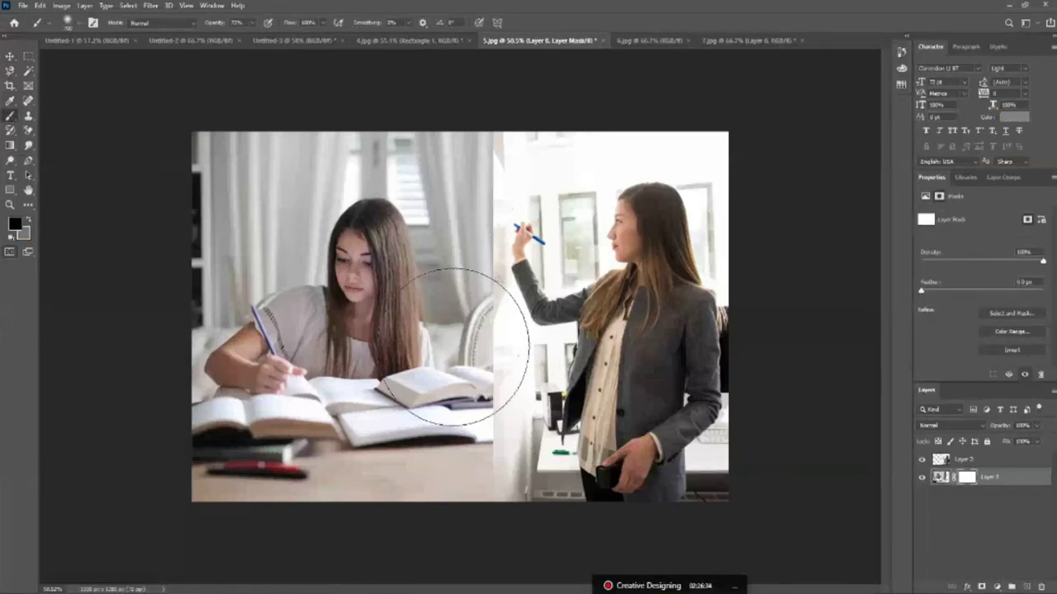
pyautogui.moveTo(484, 341); pyautogui.dragTo(507, 283)
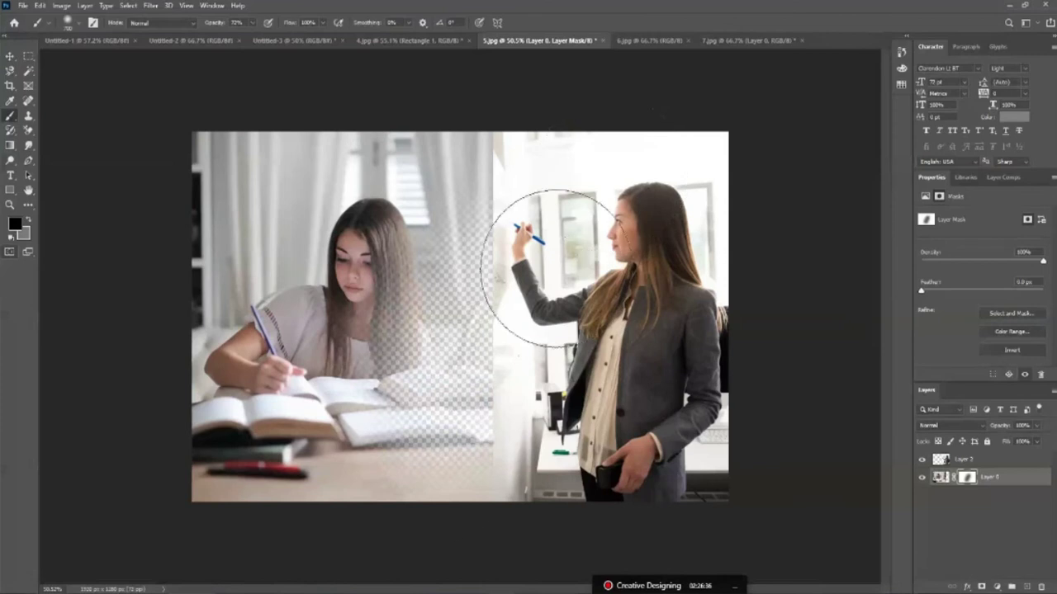
pyautogui.moveTo(330, 371); pyautogui.dragTo(575, 221)
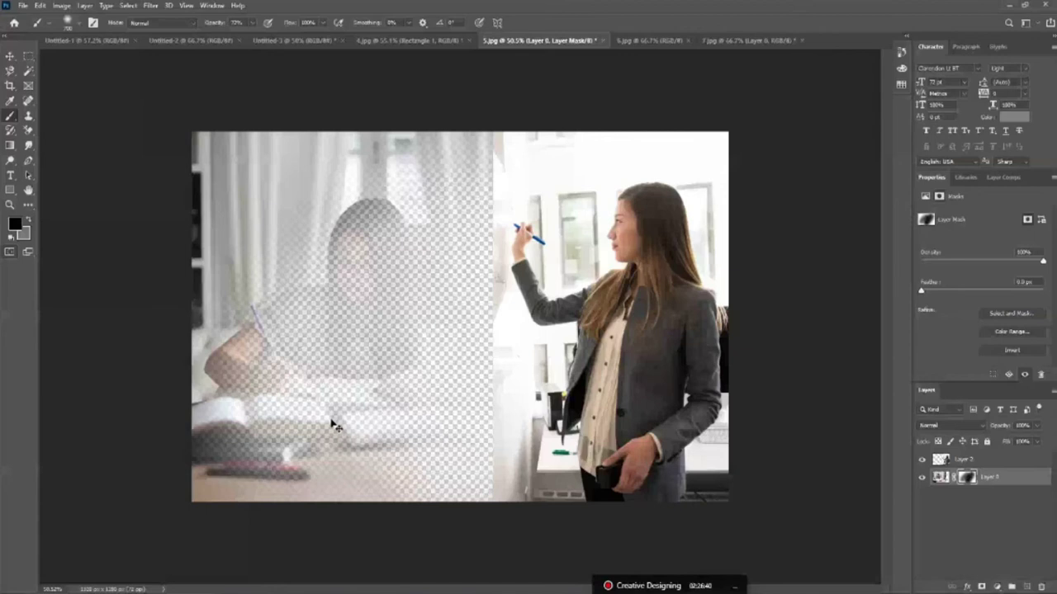
pyautogui.hotkey('ctrl', 'z')
pyautogui.hotkey('ctrl', 'z')
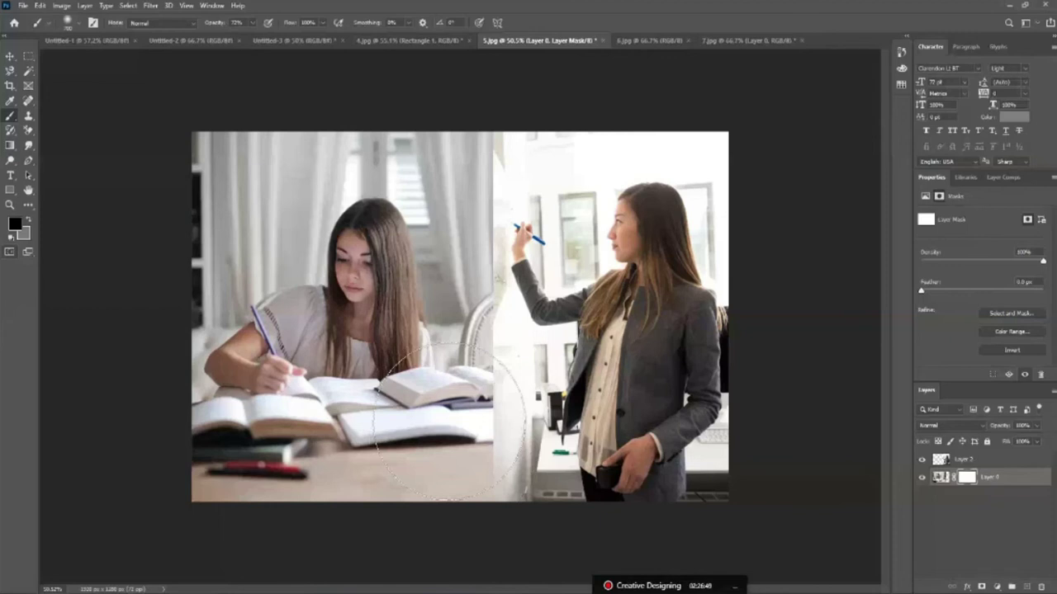
pyautogui.press('v')
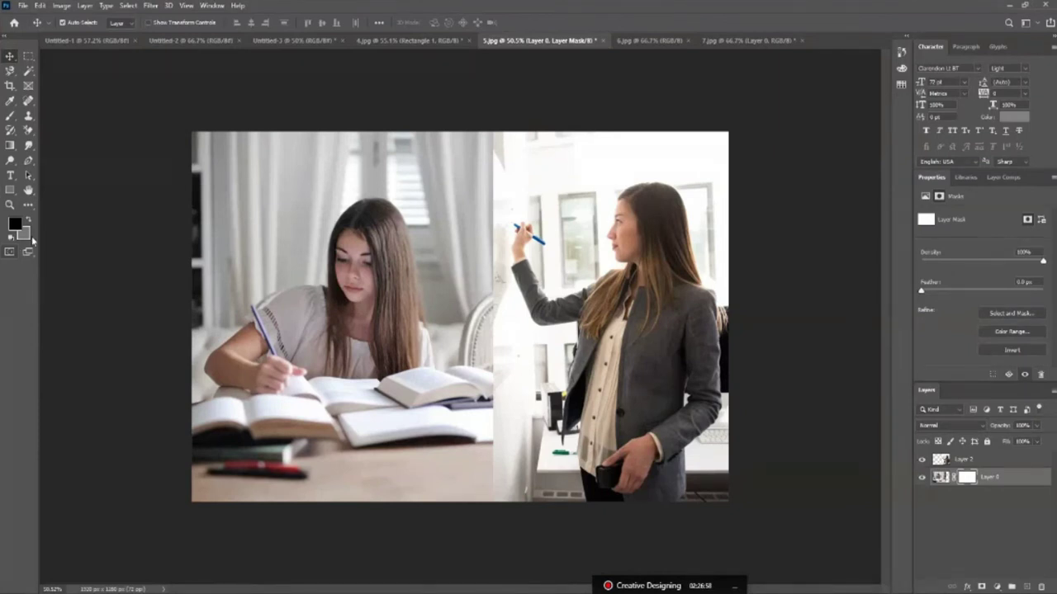
pyautogui.press('u')
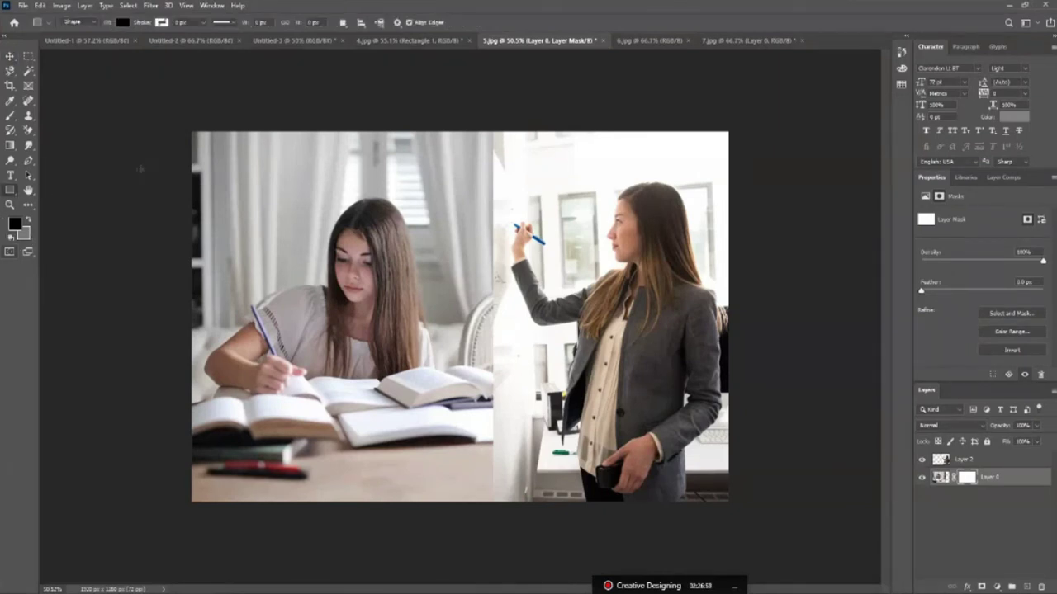
# Draw a canvas-sized black rectangle and move it below Layer 0 with Ctrl+[.
pyautogui.moveTo(188, 128)
pyautogui.mouseDown()
pyautogui.moveTo(373, 294)
pyautogui.moveTo(720, 516)
pyautogui.moveTo(735, 508)
pyautogui.mouseUp()
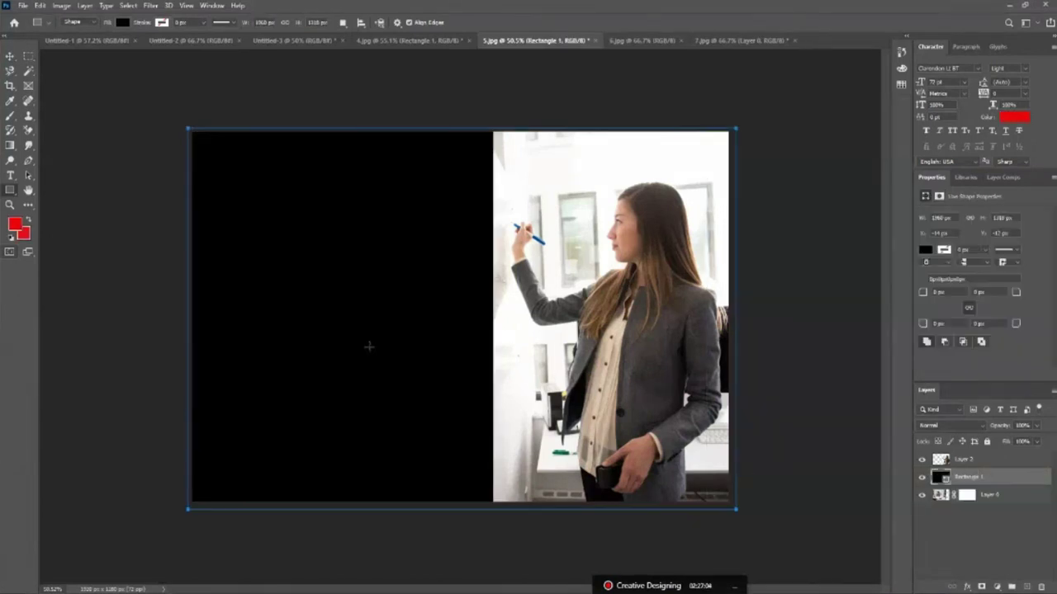
pyautogui.click(10, 56)
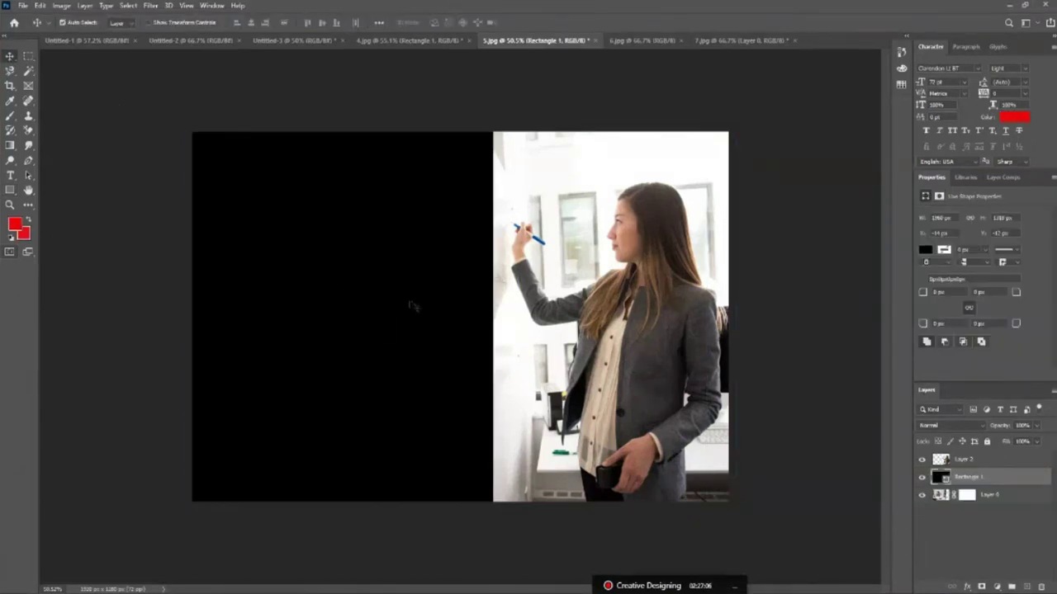
pyautogui.hotkey('ctrl', '[')
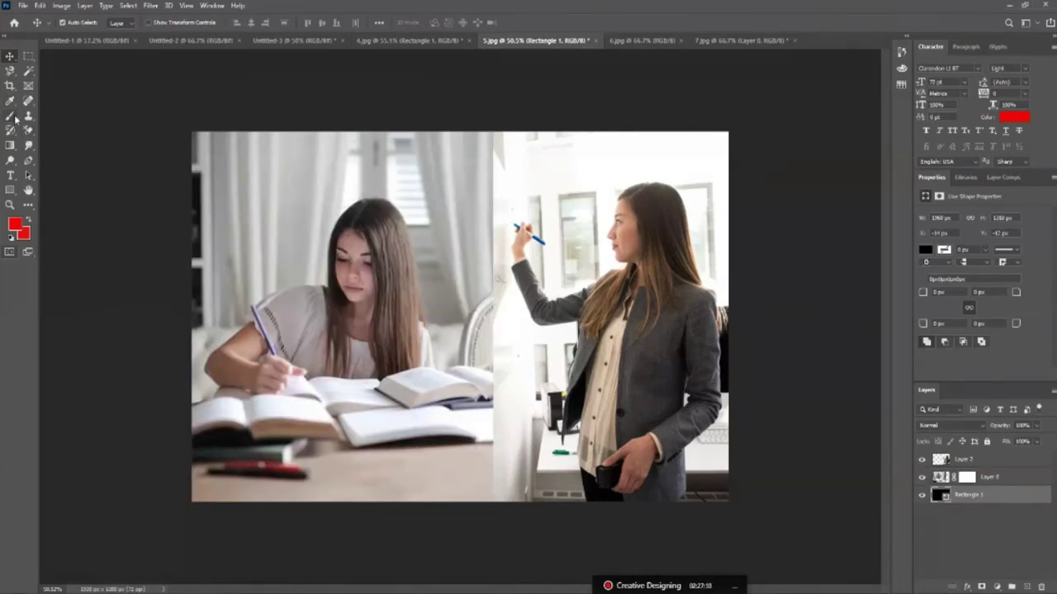
# Paint black on Layer 0's mask to fade the books, desk, edges and corners into darkness.
pyautogui.click(967, 478)
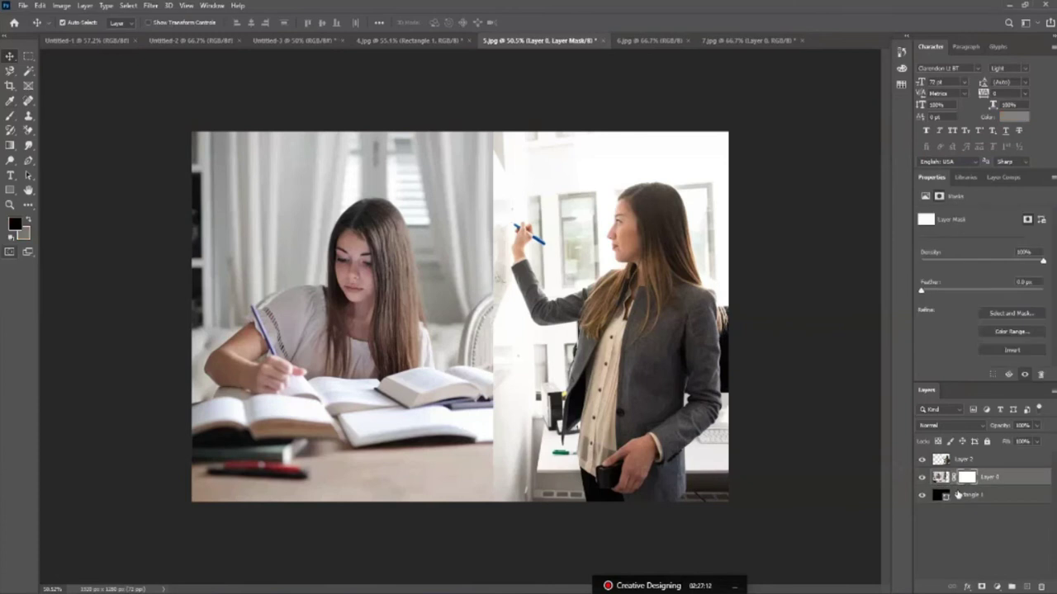
pyautogui.click(10, 117)
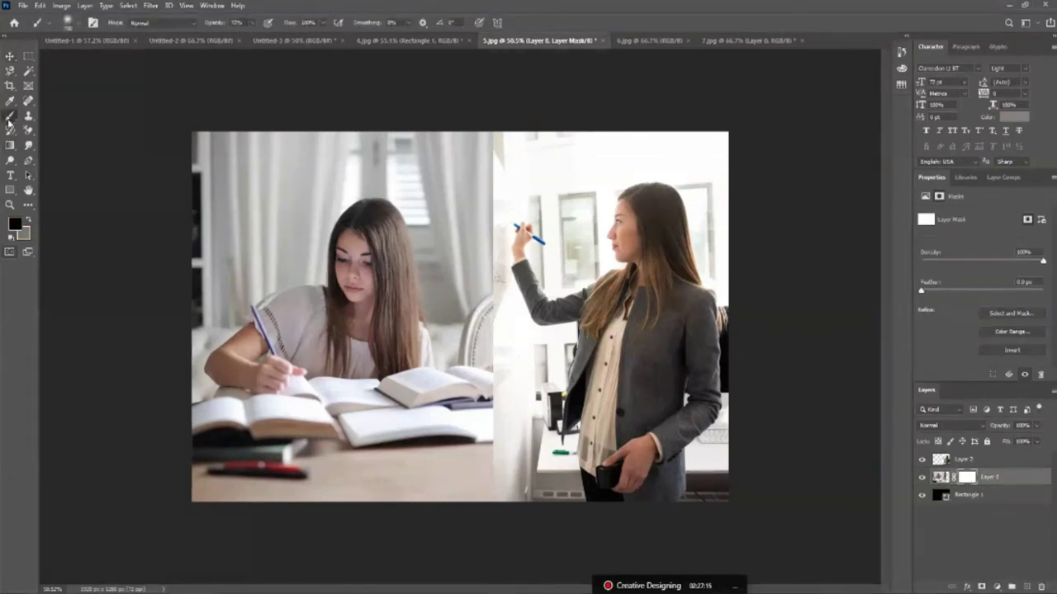
pyautogui.moveTo(449, 448)
pyautogui.mouseDown()
pyautogui.moveTo(437, 401)
pyautogui.moveTo(540, 381)
pyautogui.mouseUp()
pyautogui.moveTo(472, 413); pyautogui.dragTo(453, 235)
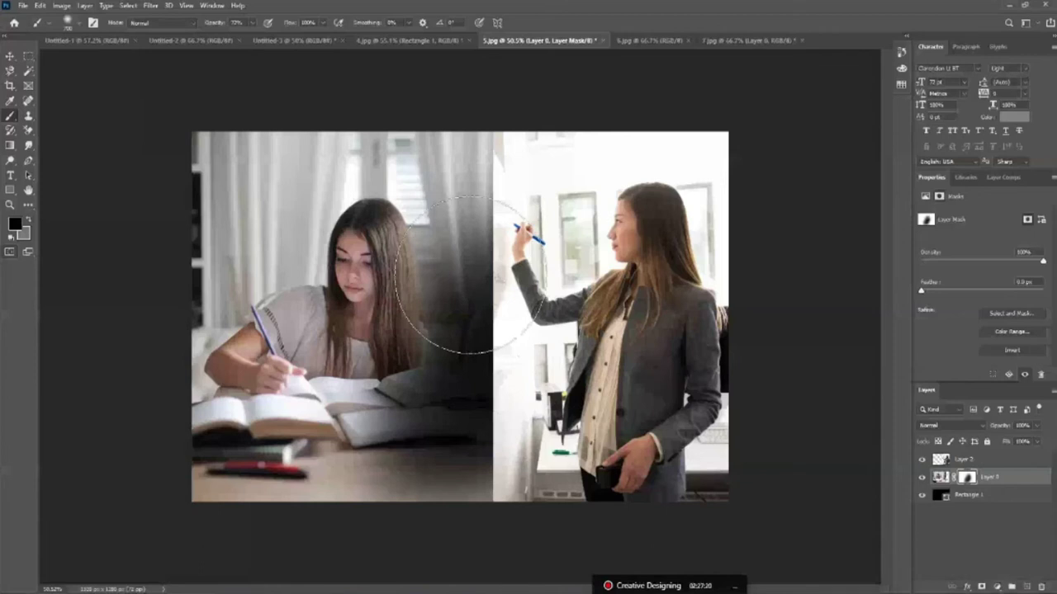
pyautogui.moveTo(382, 503); pyautogui.dragTo(425, 470)
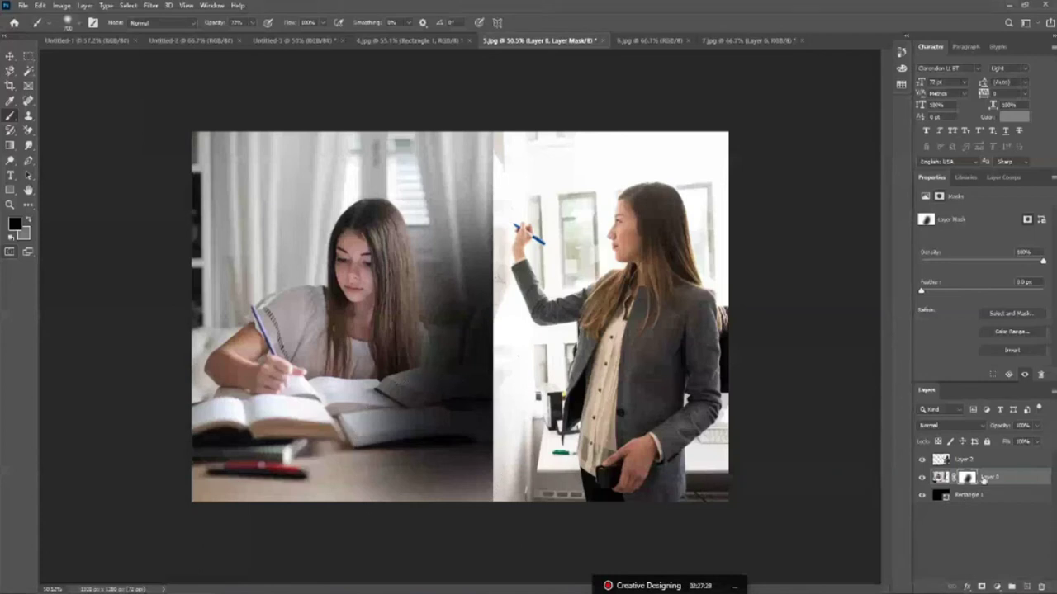
pyautogui.moveTo(389, 460); pyautogui.dragTo(201, 460)
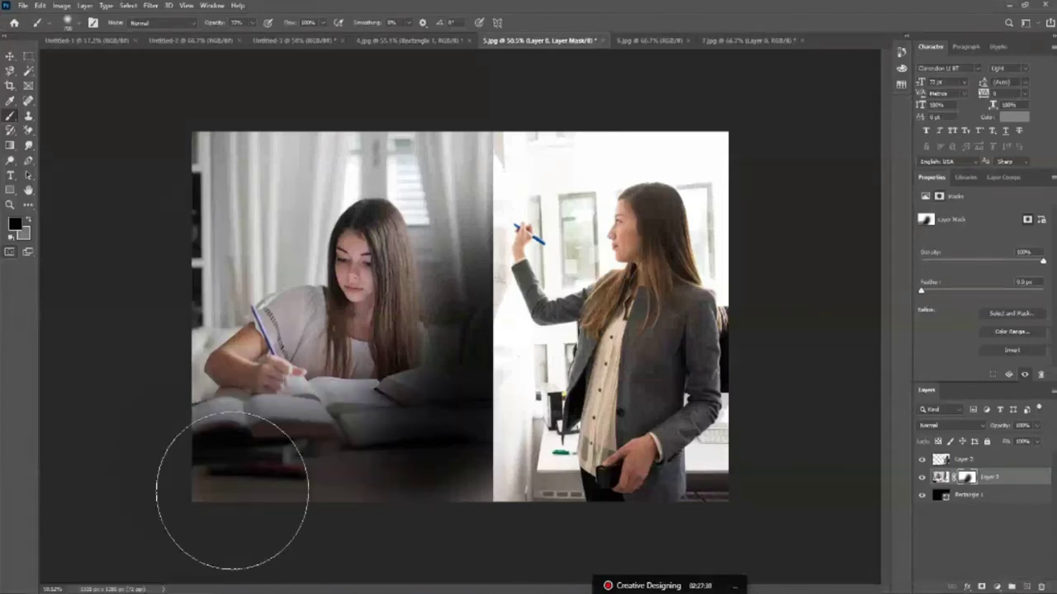
pyautogui.moveTo(474, 514)
pyautogui.mouseDown()
pyautogui.moveTo(223, 504)
pyautogui.moveTo(157, 389)
pyautogui.moveTo(190, 236)
pyautogui.moveTo(170, 207)
pyautogui.moveTo(424, 107)
pyautogui.moveTo(507, 141)
pyautogui.mouseUp()
pyautogui.moveTo(217, 444)
pyautogui.mouseDown()
pyautogui.moveTo(232, 402)
pyautogui.moveTo(316, 484)
pyautogui.moveTo(387, 524)
pyautogui.mouseUp()
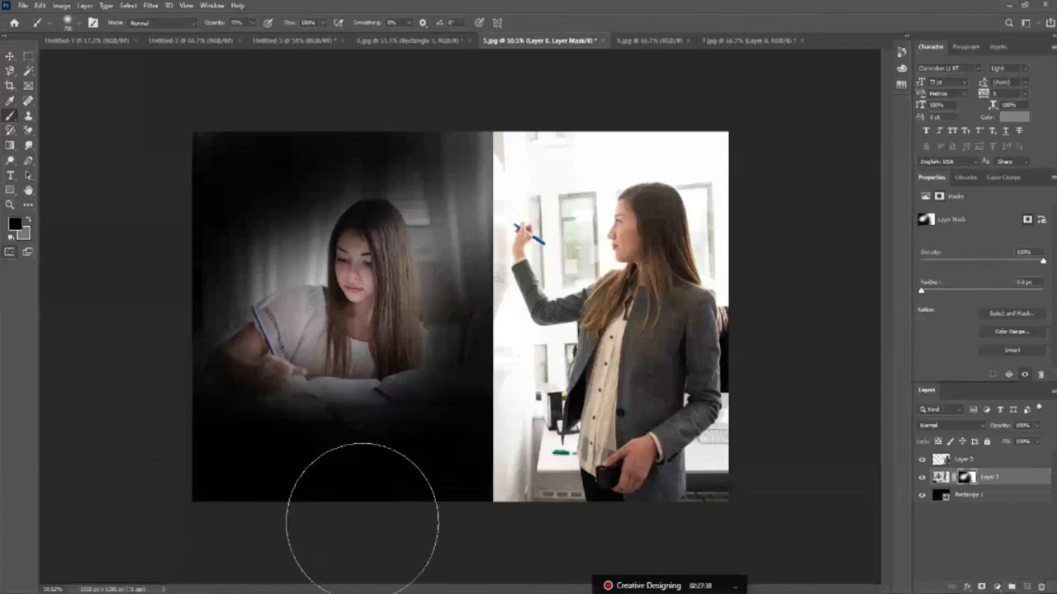
pyautogui.moveTo(235, 413)
pyautogui.mouseDown()
pyautogui.moveTo(542, 154)
pyautogui.moveTo(469, 226)
pyautogui.mouseUp()
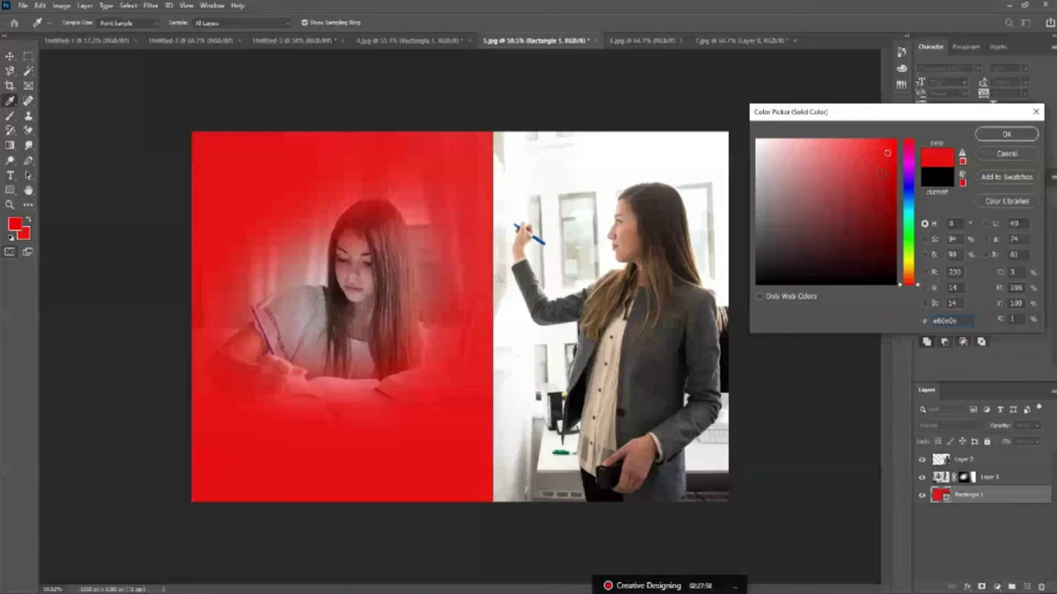
# Pick the lighter salmon-pink f57a7a as the background rectangle's fill colour.
pyautogui.moveTo(881, 173); pyautogui.dragTo(826, 144)
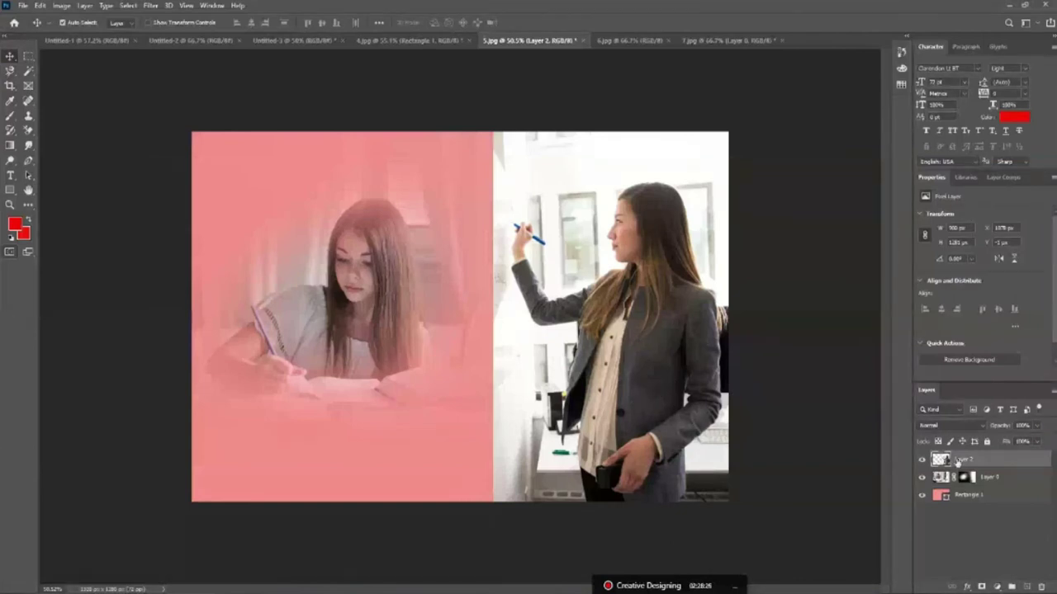
# Add a layer mask to Layer 2 and paint black to test fading the woman's photo.
pyautogui.click(980, 586)
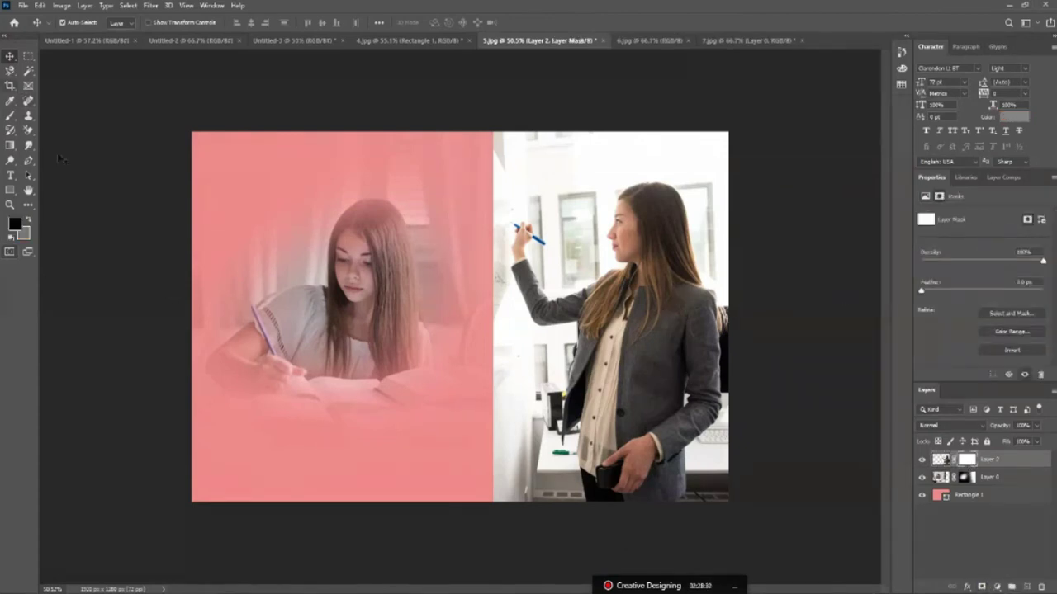
pyautogui.click(12, 116)
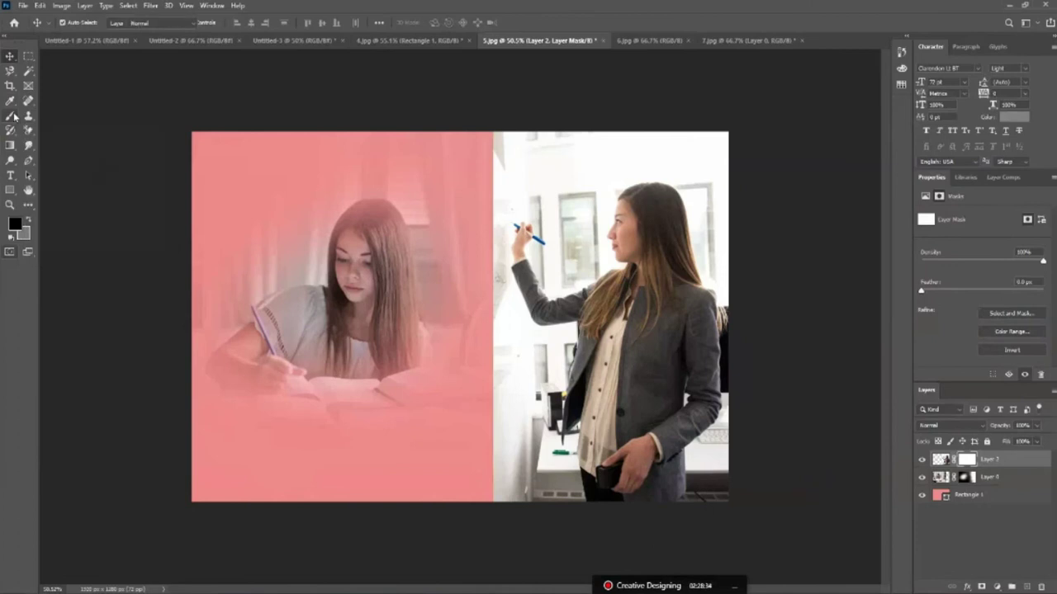
pyautogui.moveTo(755, 484)
pyautogui.mouseDown()
pyautogui.moveTo(622, 483)
pyautogui.moveTo(595, 554)
pyautogui.moveTo(495, 484)
pyautogui.moveTo(448, 496)
pyautogui.moveTo(553, 512)
pyautogui.mouseUp()
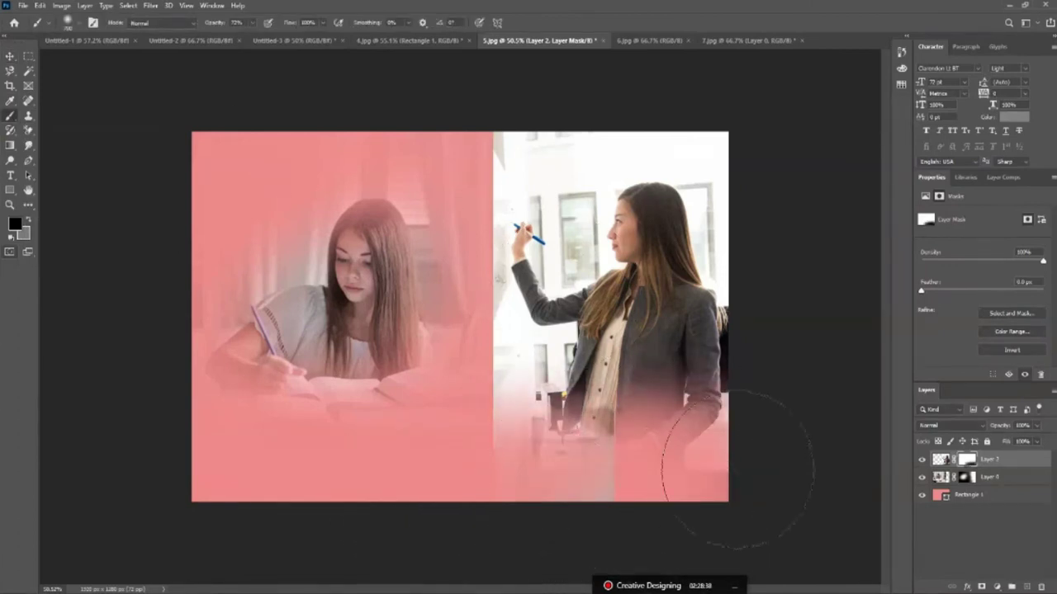
pyautogui.moveTo(719, 459); pyautogui.dragTo(779, 366)
pyautogui.moveTo(578, 189); pyautogui.dragTo(700, 147)
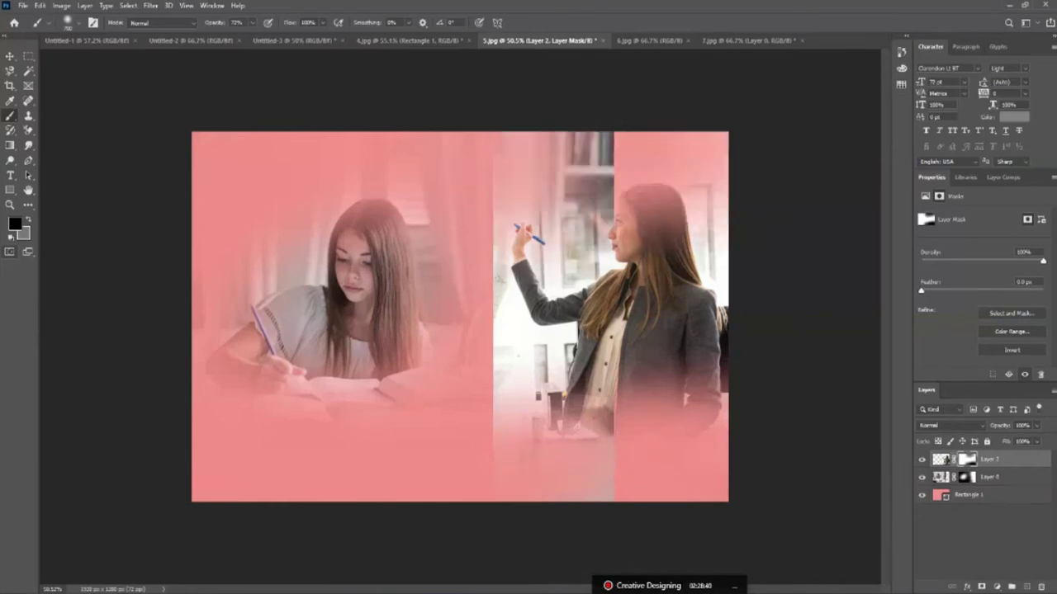
pyautogui.moveTo(637, 94)
pyautogui.mouseDown()
pyautogui.moveTo(507, 177)
pyautogui.moveTo(483, 430)
pyautogui.mouseUp()
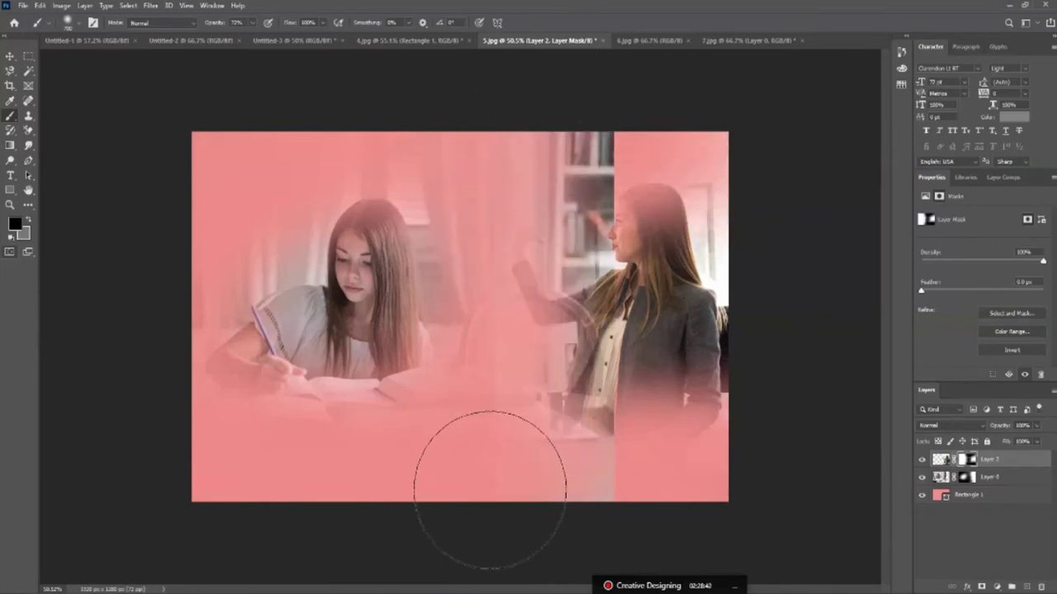
pyautogui.moveTo(514, 507); pyautogui.dragTo(812, 236)
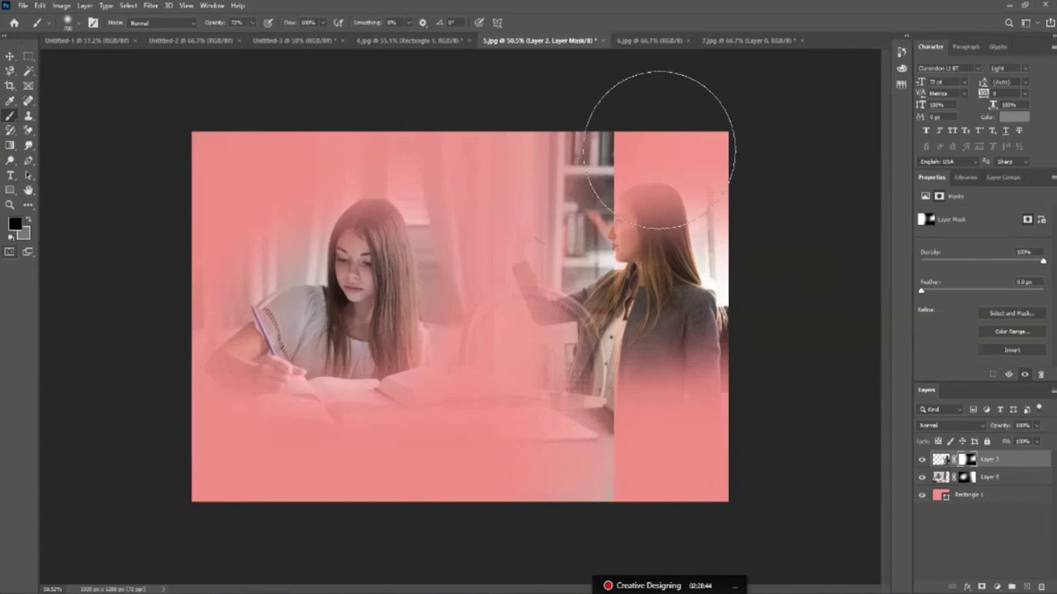
pyautogui.moveTo(660, 123); pyautogui.dragTo(644, 239)
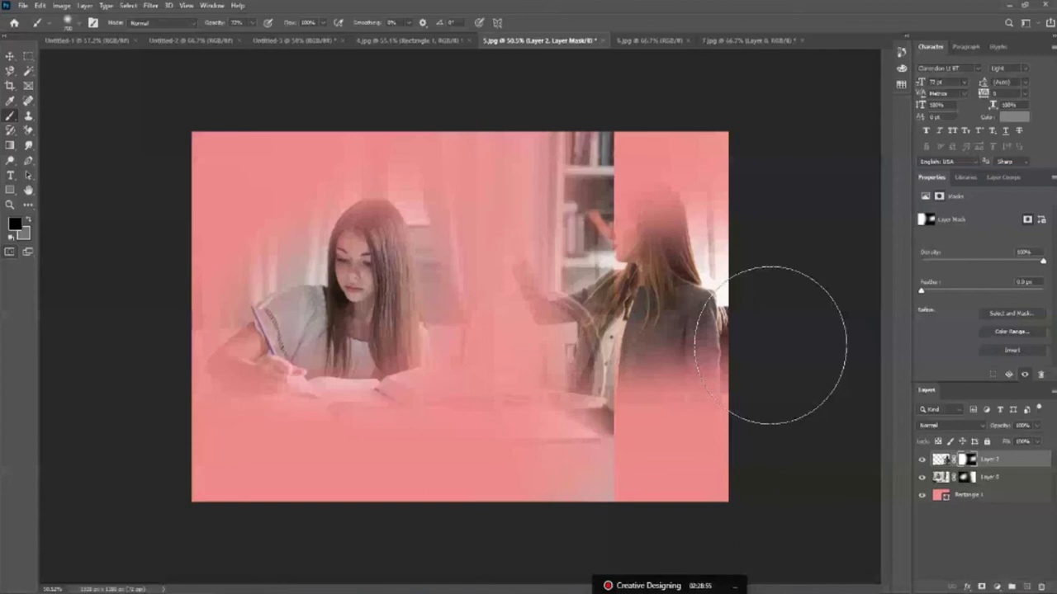
pyautogui.moveTo(770, 345)
pyautogui.mouseDown()
pyautogui.moveTo(660, 264)
pyautogui.moveTo(547, 330)
pyautogui.moveTo(750, 165)
pyautogui.mouseUp()
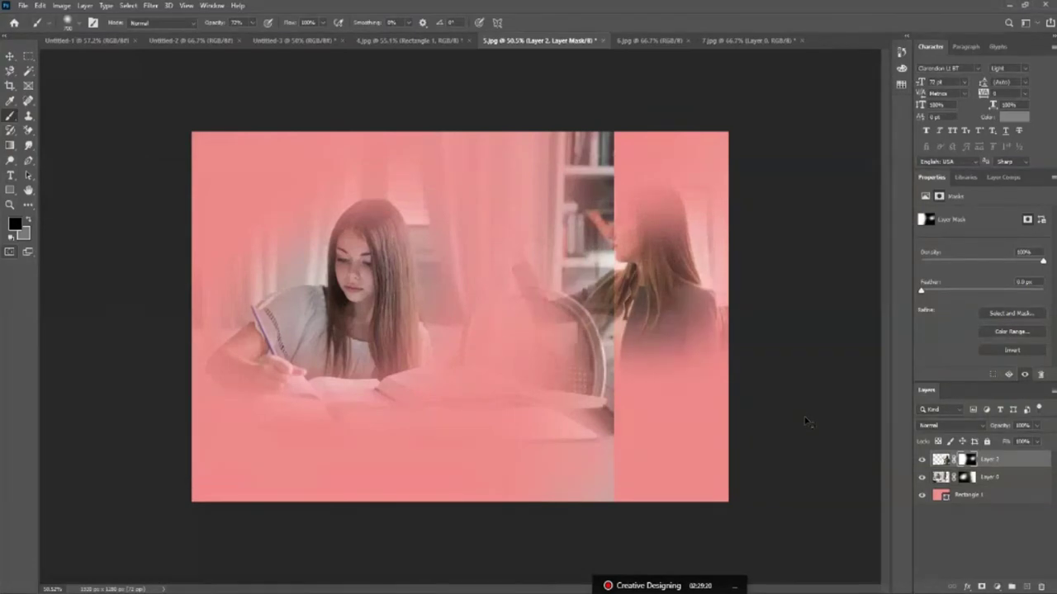
# Paint white on the mask to restore the whole woman's photo.
pyautogui.moveTo(512, 248); pyautogui.dragTo(595, 165)
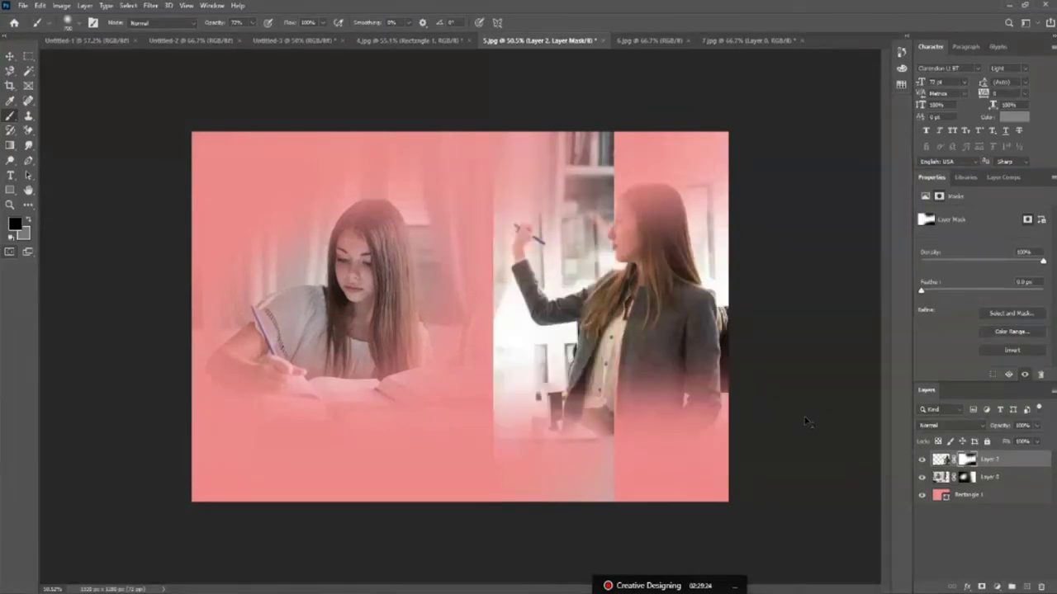
pyautogui.moveTo(528, 190); pyautogui.dragTo(719, 182)
pyautogui.moveTo(627, 215); pyautogui.dragTo(710, 157)
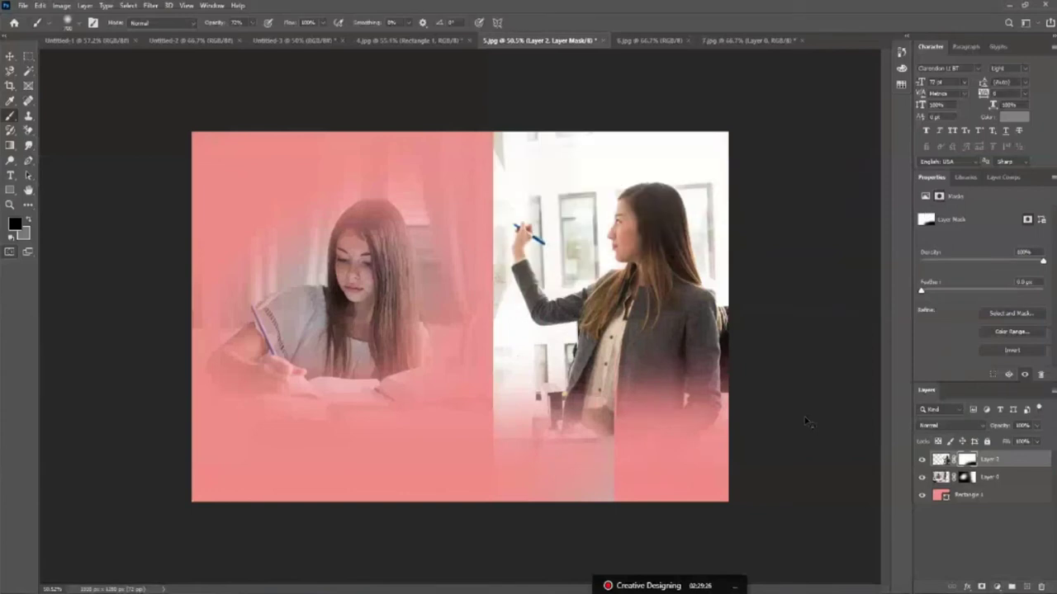
pyautogui.moveTo(620, 396); pyautogui.dragTo(718, 388)
pyautogui.moveTo(529, 446); pyautogui.dragTo(685, 445)
pyautogui.moveTo(528, 479); pyautogui.dragTo(719, 471)
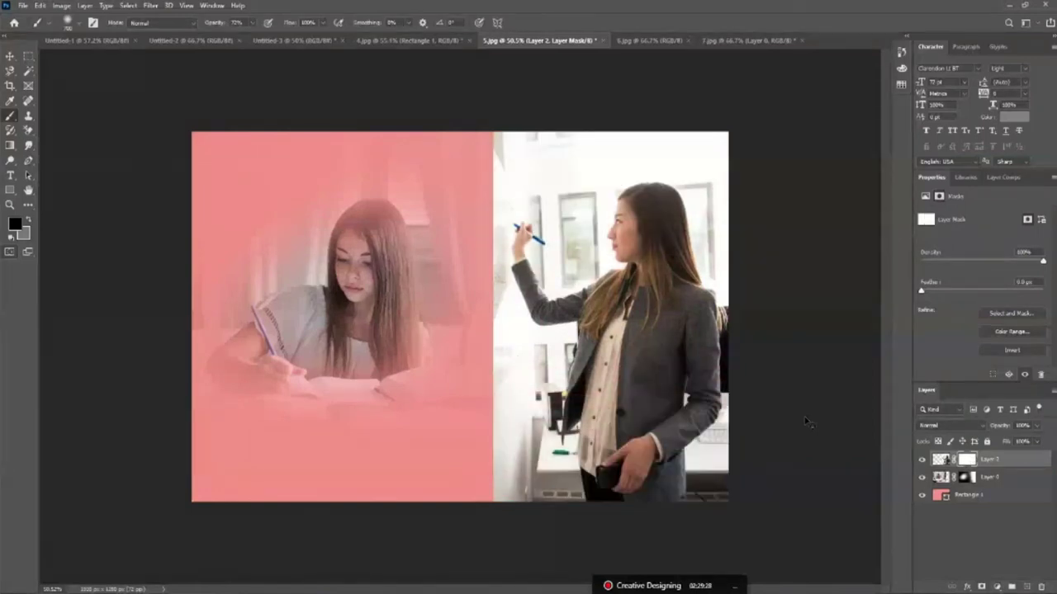
pyautogui.click(10, 55)
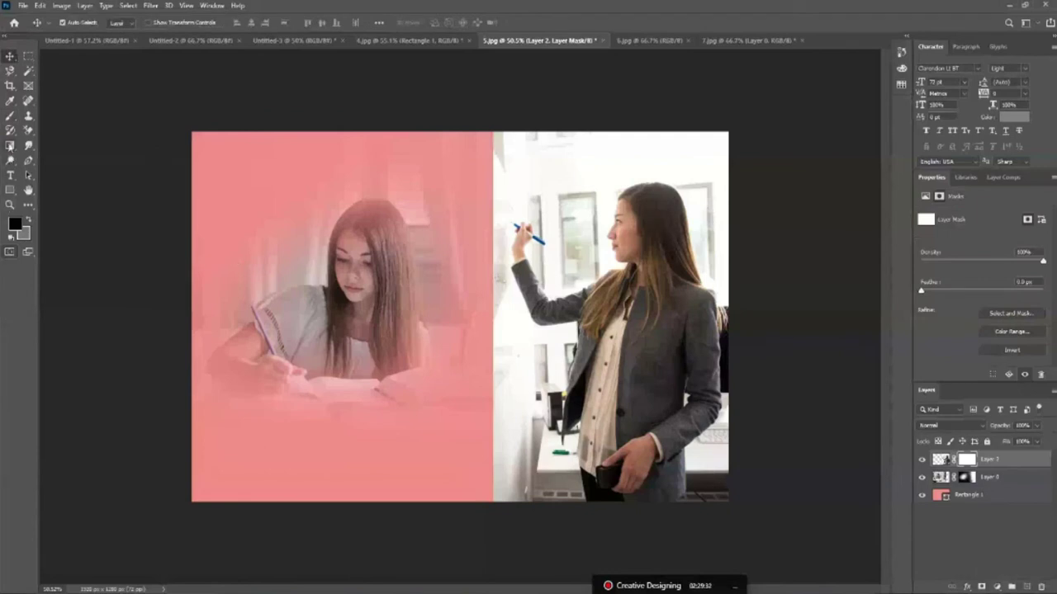
# Draw a canvas-sized black Rectangle 2 and drag it beneath Layer 2, targeting Layer 2's mask.
pyautogui.click(10, 190)
pyautogui.moveTo(189, 129)
pyautogui.mouseDown()
pyautogui.moveTo(423, 308)
pyautogui.moveTo(735, 507)
pyautogui.mouseUp()
pyautogui.click(10, 56)
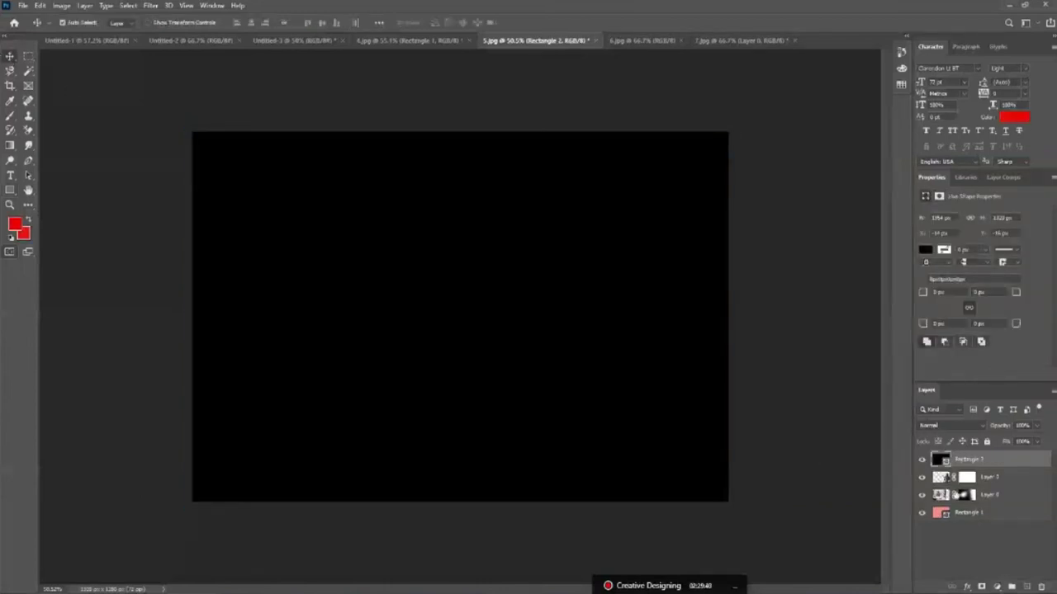
pyautogui.moveTo(964, 463); pyautogui.dragTo(967, 487)
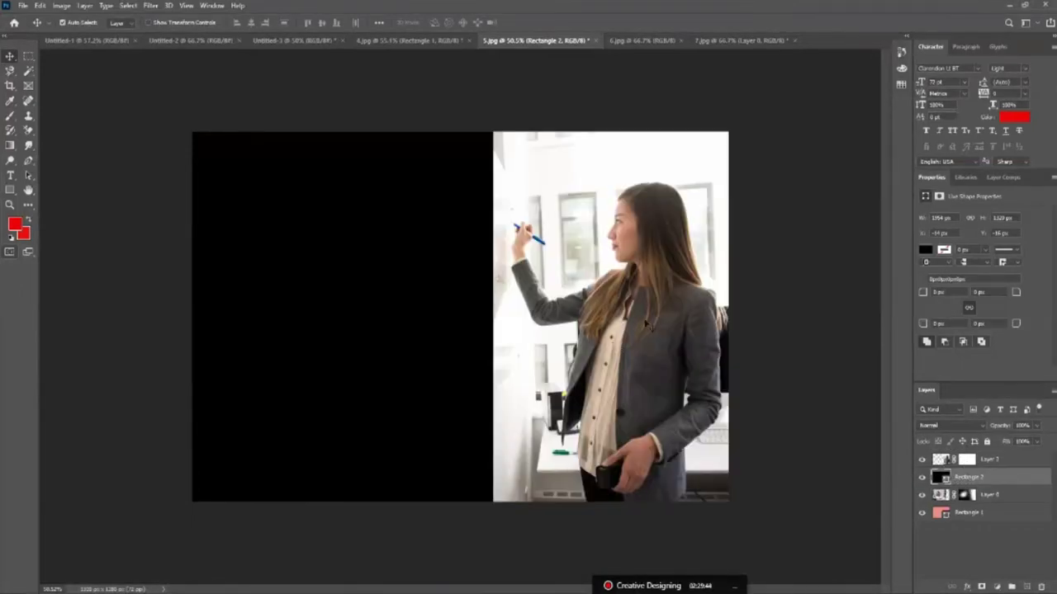
pyautogui.click(658, 325)
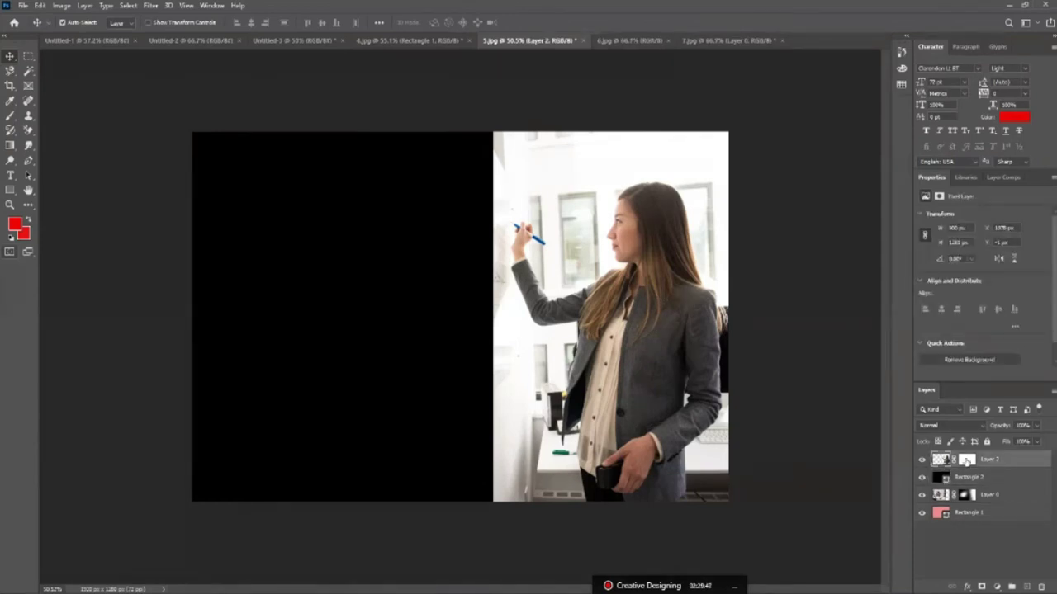
pyautogui.click(966, 460)
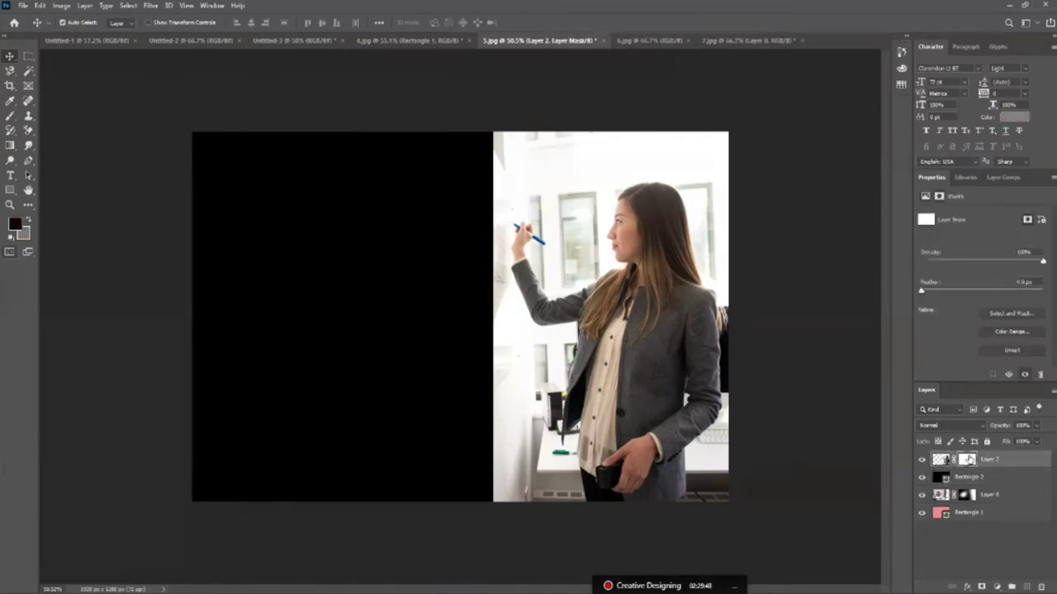
# Paint a soft black vignette around the woman on Layer 2's mask and move Rectangle 2 below Rectangle 1.
pyautogui.click(10, 115)
pyautogui.moveTo(480, 251)
pyautogui.mouseDown()
pyautogui.moveTo(537, 201)
pyautogui.moveTo(455, 495)
pyautogui.moveTo(559, 160)
pyautogui.moveTo(593, 132)
pyautogui.moveTo(466, 182)
pyautogui.moveTo(451, 507)
pyautogui.moveTo(404, 377)
pyautogui.mouseUp()
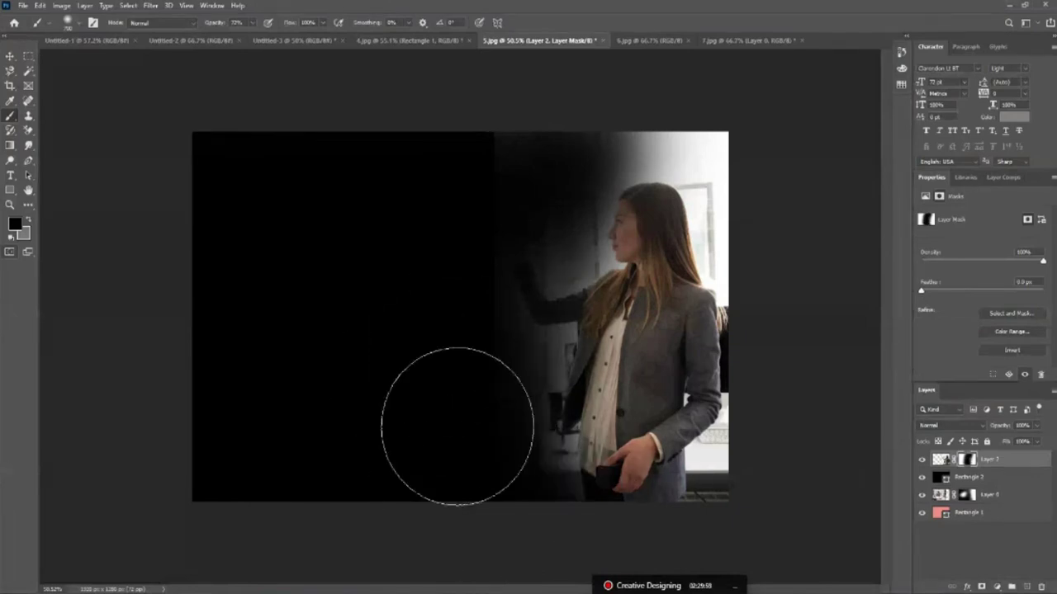
pyautogui.moveTo(458, 427); pyautogui.dragTo(415, 311)
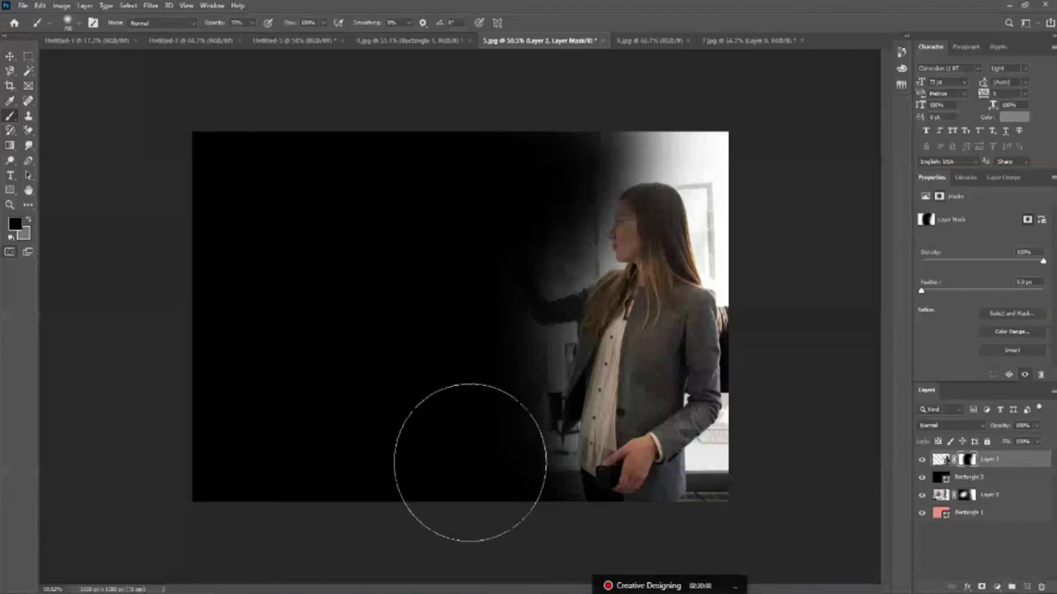
pyautogui.moveTo(469, 462); pyautogui.dragTo(693, 463)
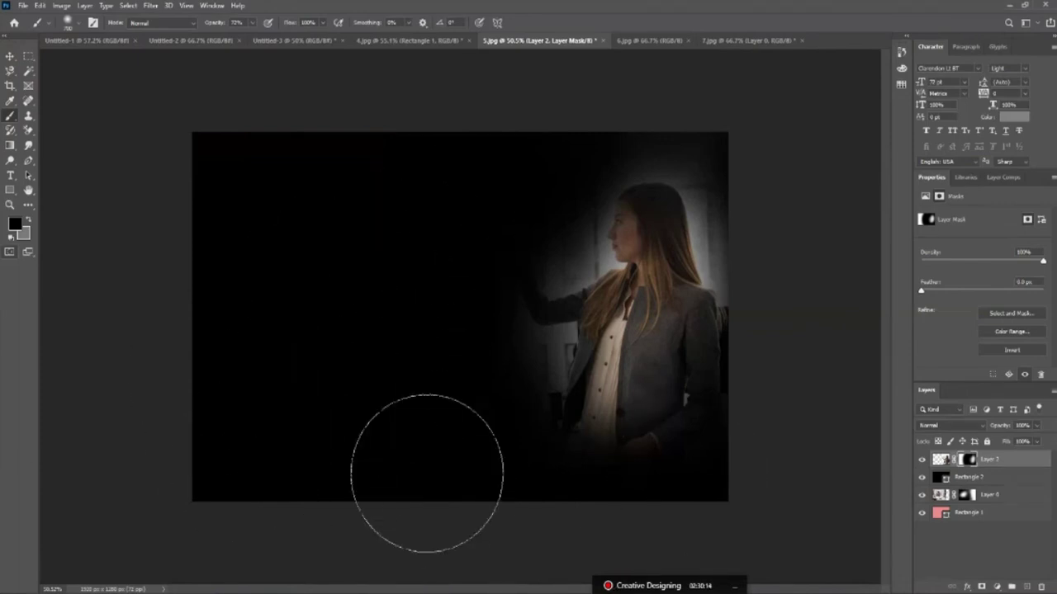
pyautogui.click(11, 57)
pyautogui.moveTo(979, 485); pyautogui.dragTo(988, 542)
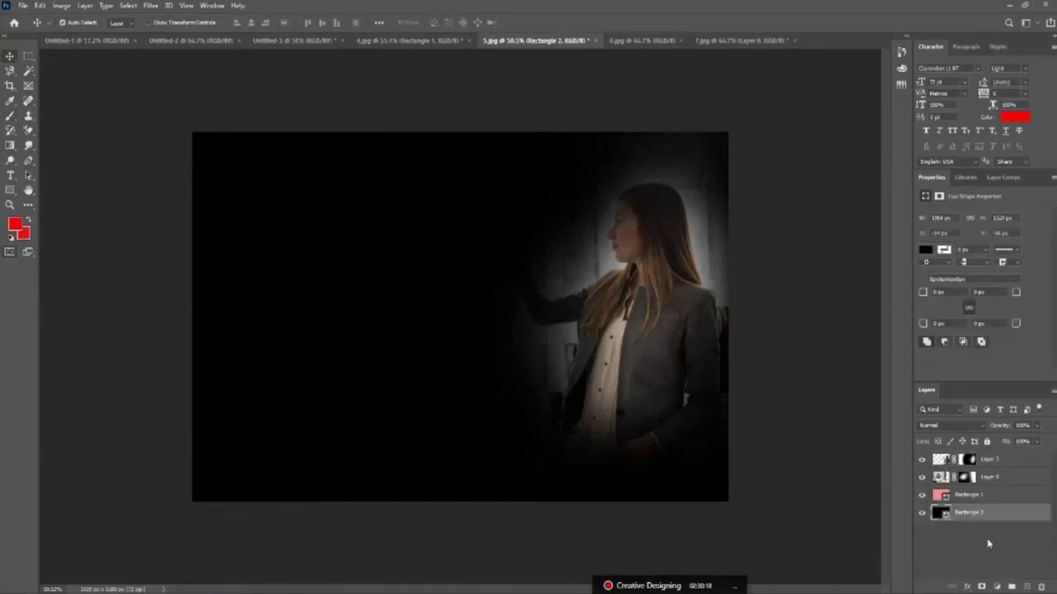
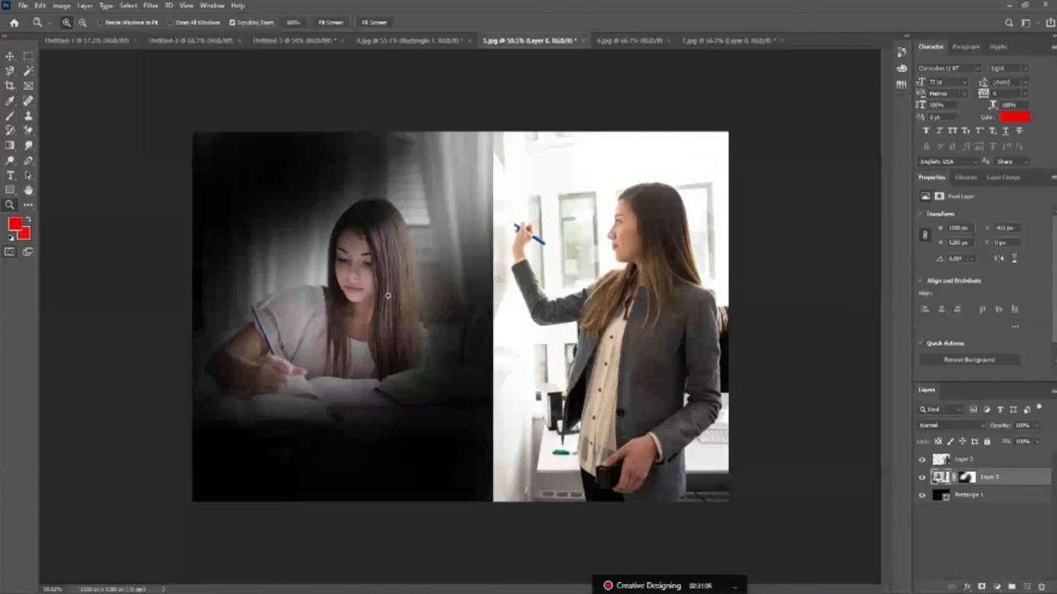
# Delete Layer 0's mask without applying it, showing the studying girl's photo in full.
pyautogui.click(967, 476)
pyautogui.press('Delete')
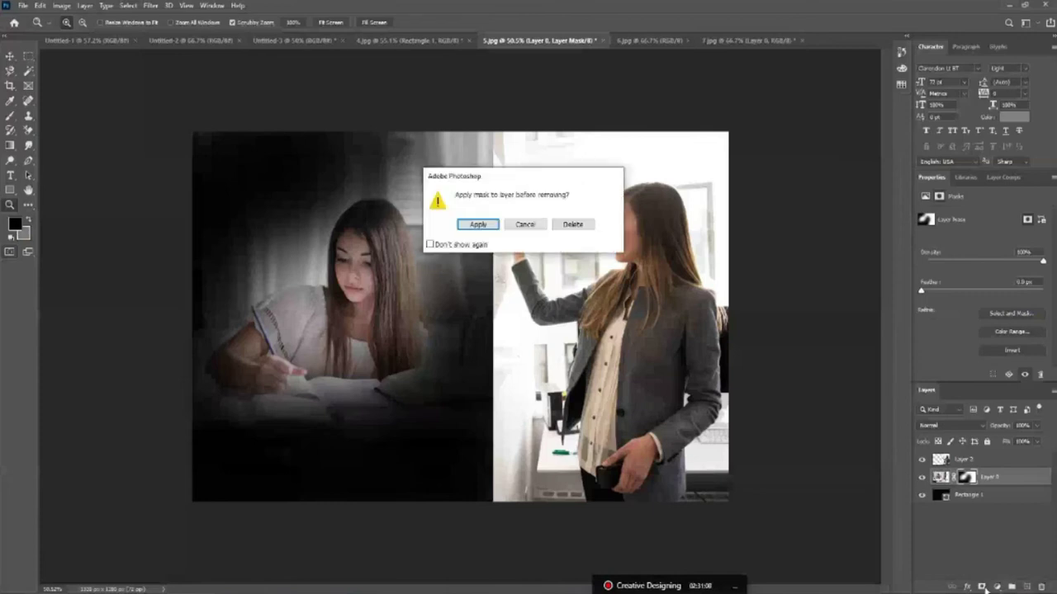
pyautogui.click(477, 224)
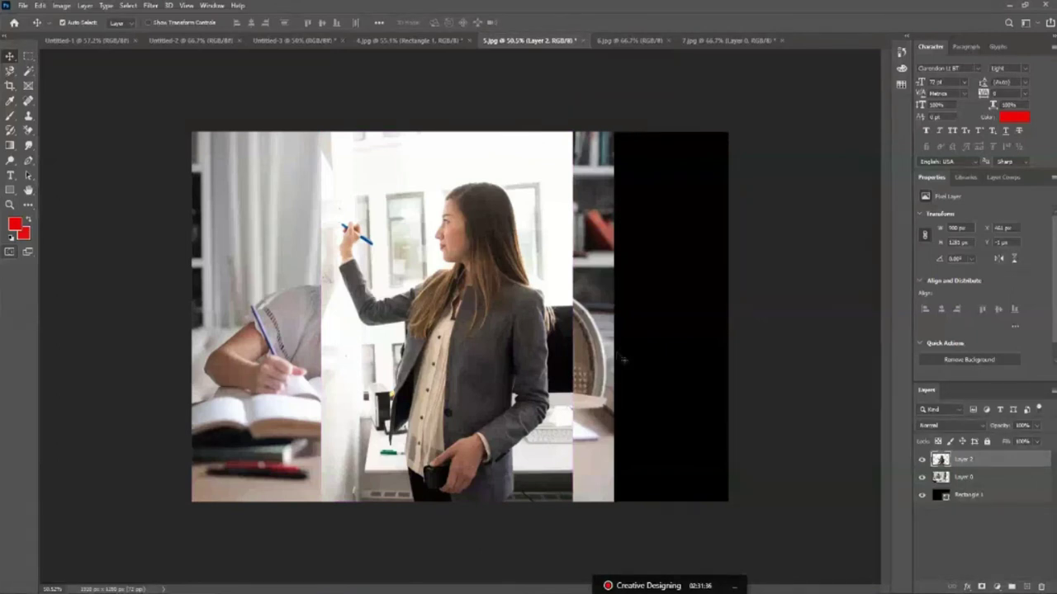
pyautogui.click(312, 431)
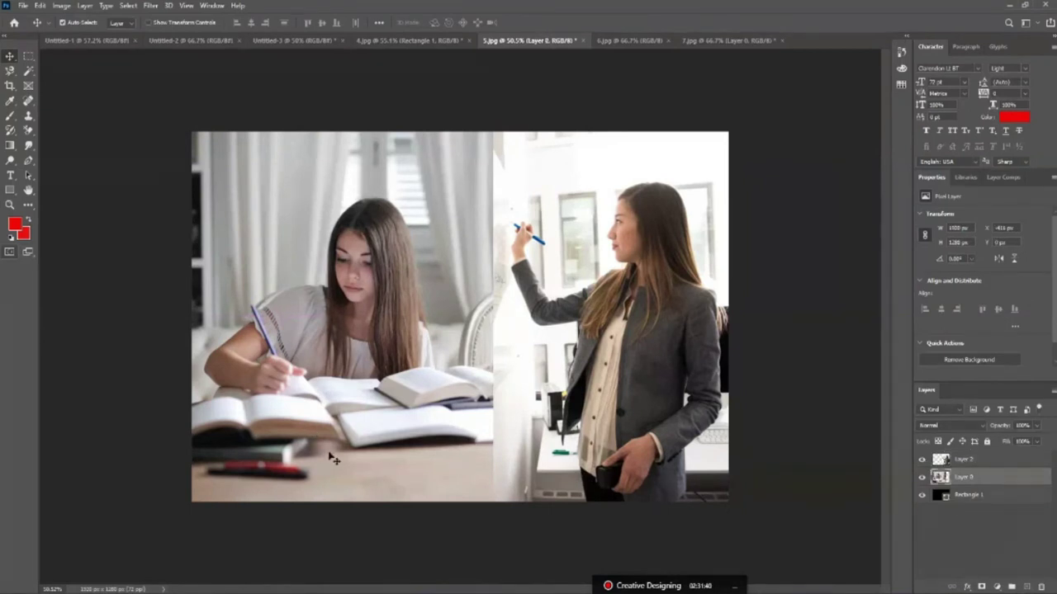
# Free-transform Layer 0: nudge the girl's photo left and scale it up from the corner.
pyautogui.hotkey('ctrl', 't')
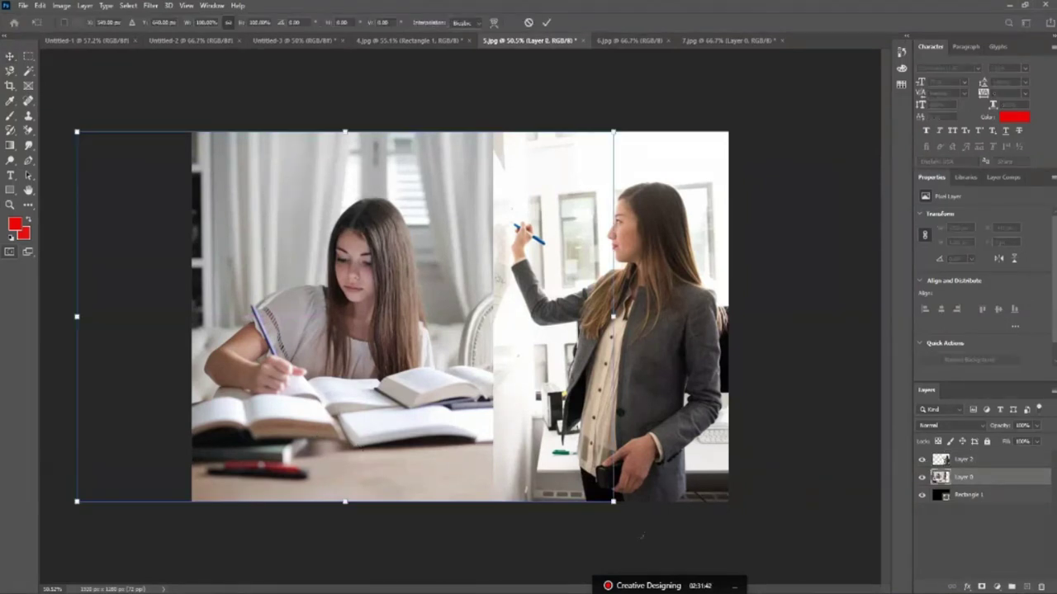
pyautogui.hotkey('shift', 'Right')
pyautogui.hotkey('shift', 'Right')
pyautogui.hotkey('shift', 'Right')
pyautogui.hotkey('shift', 'Right')
pyautogui.hotkey('shift', 'Right')
pyautogui.hotkey('shift', 'Right')
pyautogui.hotkey('shift', 'Right')
pyautogui.hotkey('shift', 'Right')
pyautogui.hotkey('shift', 'Right')
pyautogui.hotkey('shift', 'Right')
pyautogui.hotkey('shift', 'Right')
pyautogui.hotkey('shift', 'Right')
pyautogui.hotkey('shift', 'Right')
pyautogui.hotkey('shift', 'Right')
pyautogui.hotkey('shift', 'Right')
pyautogui.hotkey('shift', 'Left')
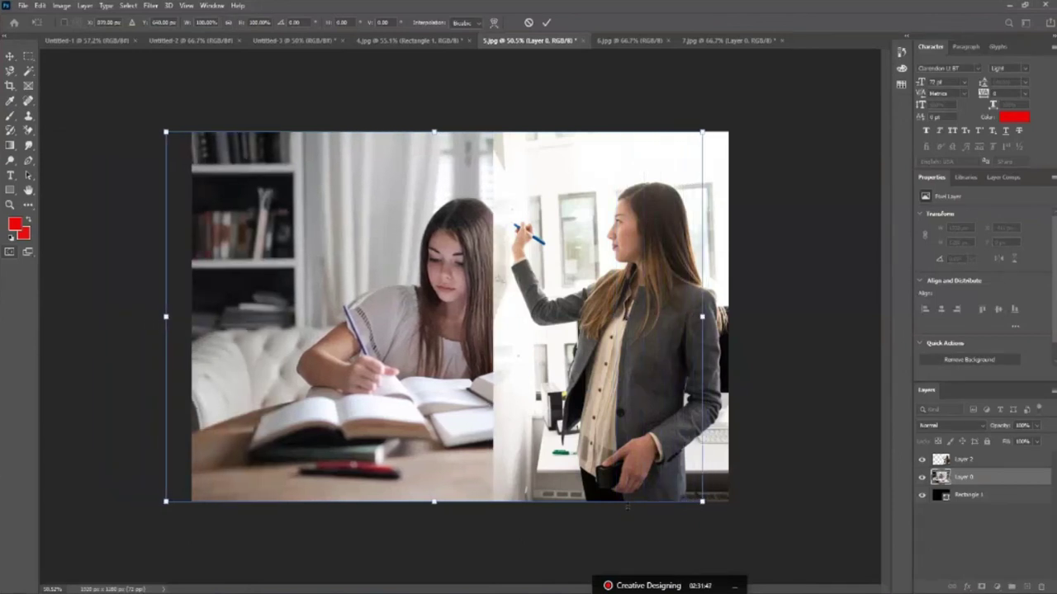
pyautogui.hotkey('shift', 'Left')
pyautogui.hotkey('shift', 'Left')
pyautogui.hotkey('shift', 'Left')
pyautogui.moveTo(688, 501)
pyautogui.mouseDown()
pyautogui.moveTo(735, 525)
pyautogui.moveTo(725, 526)
pyautogui.mouseUp()
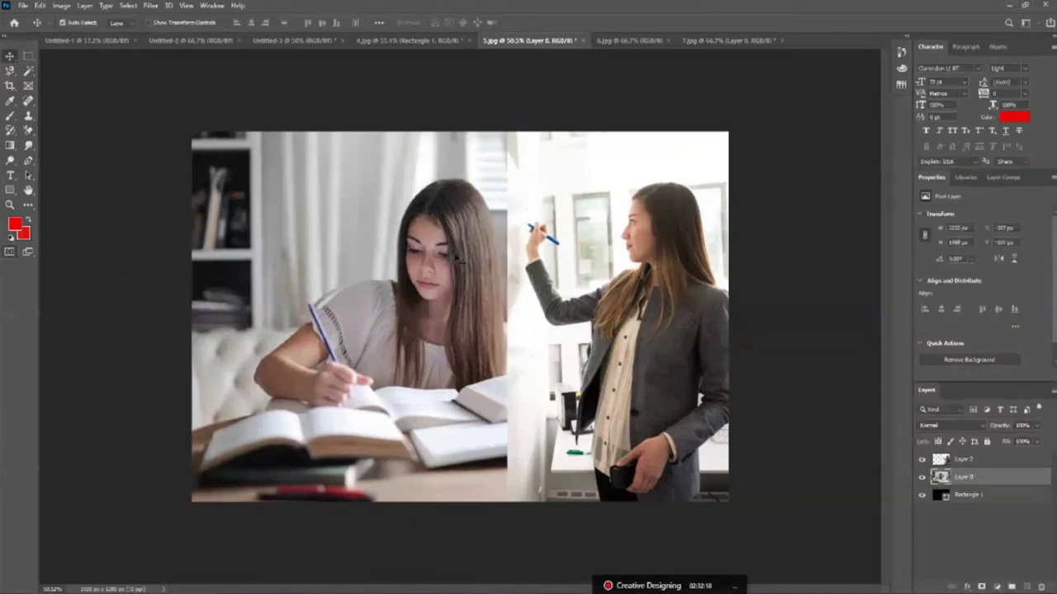
# Check layer visibility and add layer masks to the girl's and standing woman's photo layers.
pyautogui.click(962, 459)
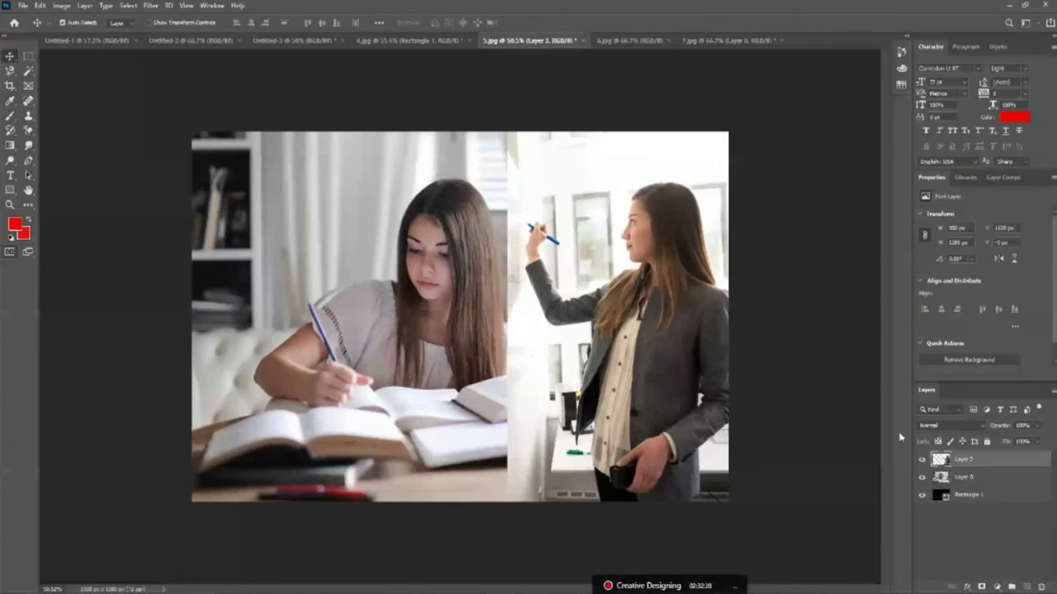
pyautogui.click(922, 459)
pyautogui.click(923, 478)
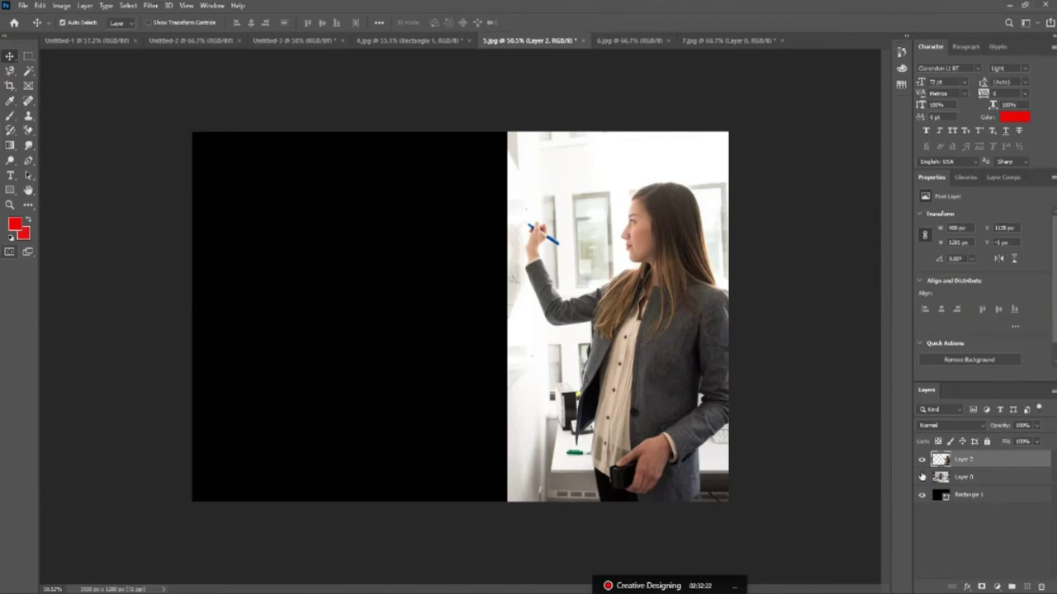
pyautogui.click(922, 477)
pyautogui.click(968, 498)
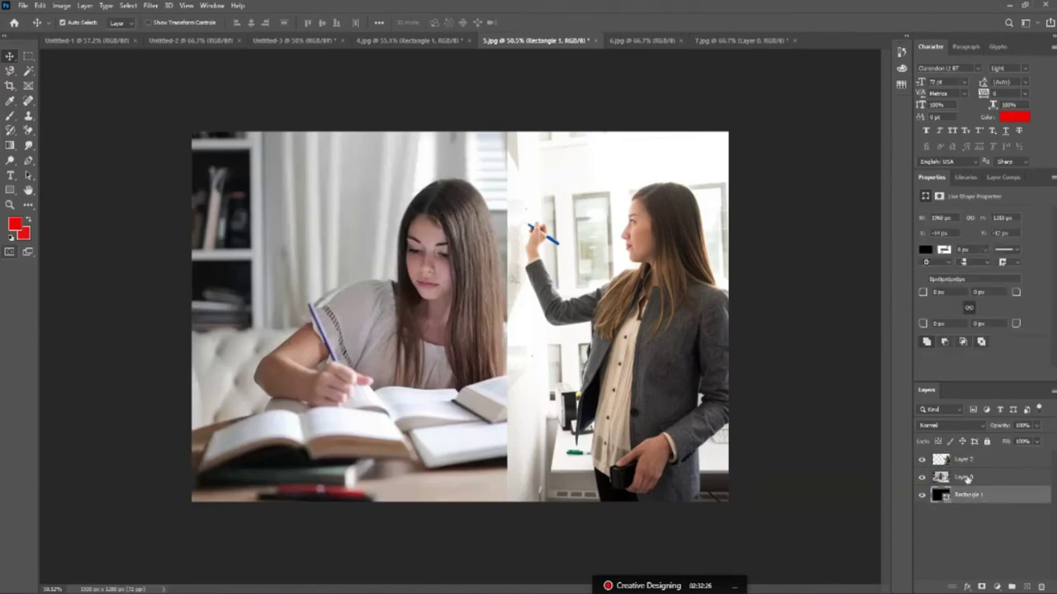
pyautogui.click(968, 483)
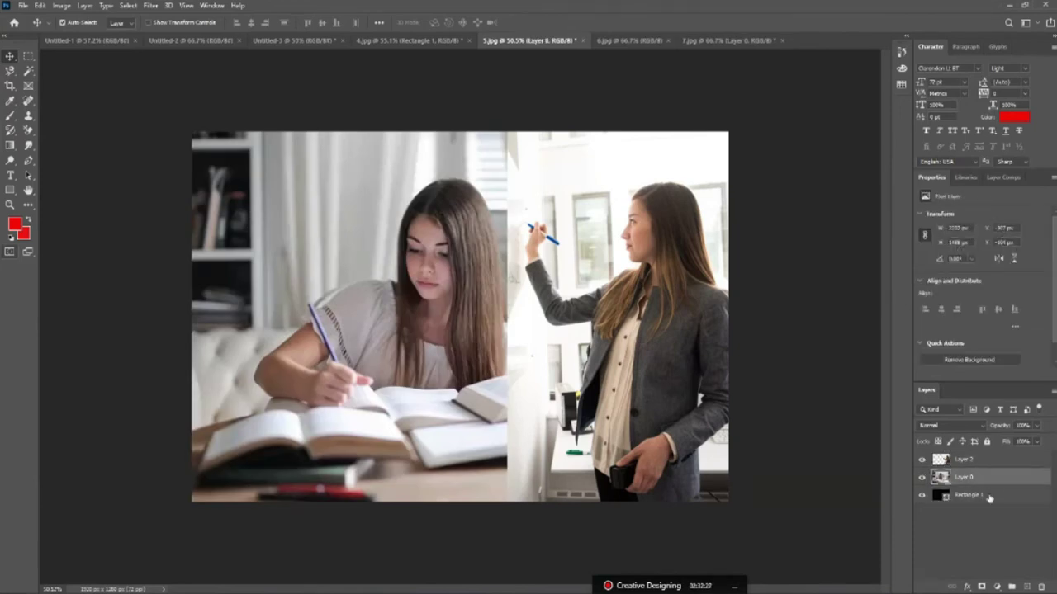
pyautogui.click(981, 587)
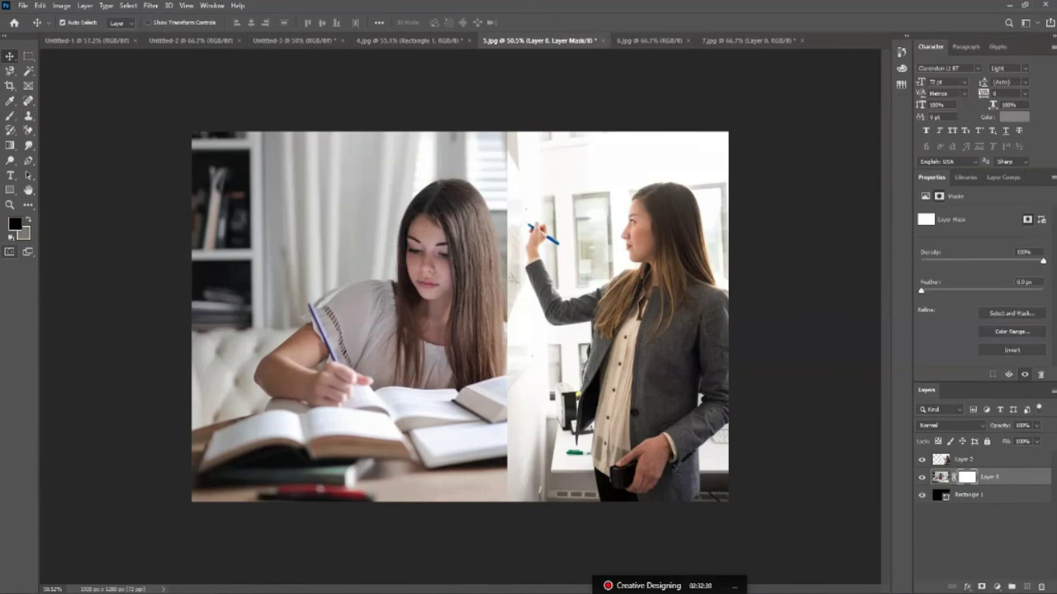
pyautogui.click(922, 477)
pyautogui.click(10, 116)
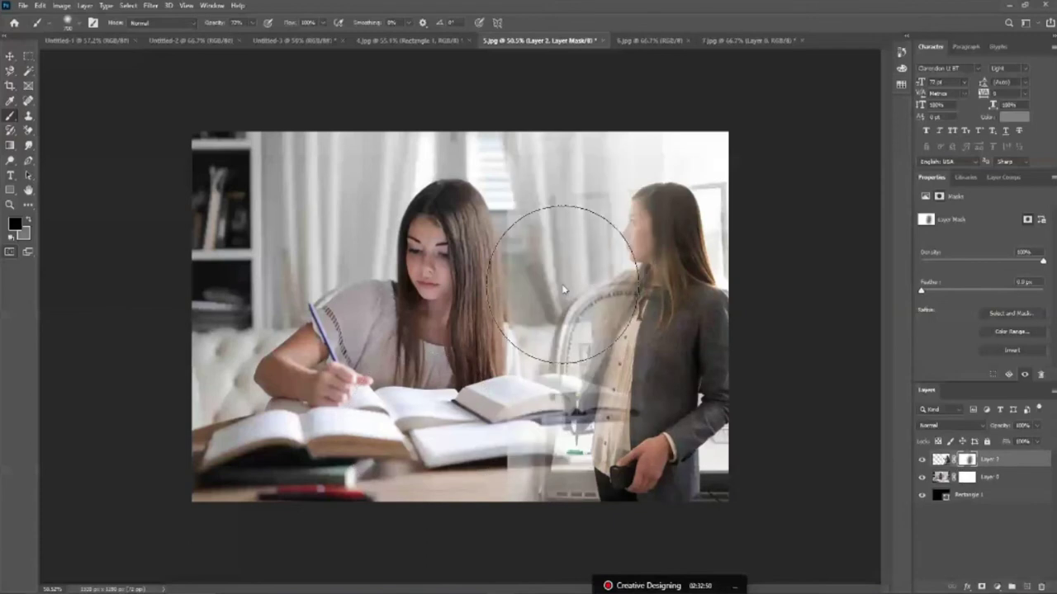
# Paint out the woman's raised arm on Layer 2's mask, then shift her left and down.
pyautogui.moveTo(564, 285); pyautogui.dragTo(627, 347)
pyautogui.hotkey('ctrl', 'z')
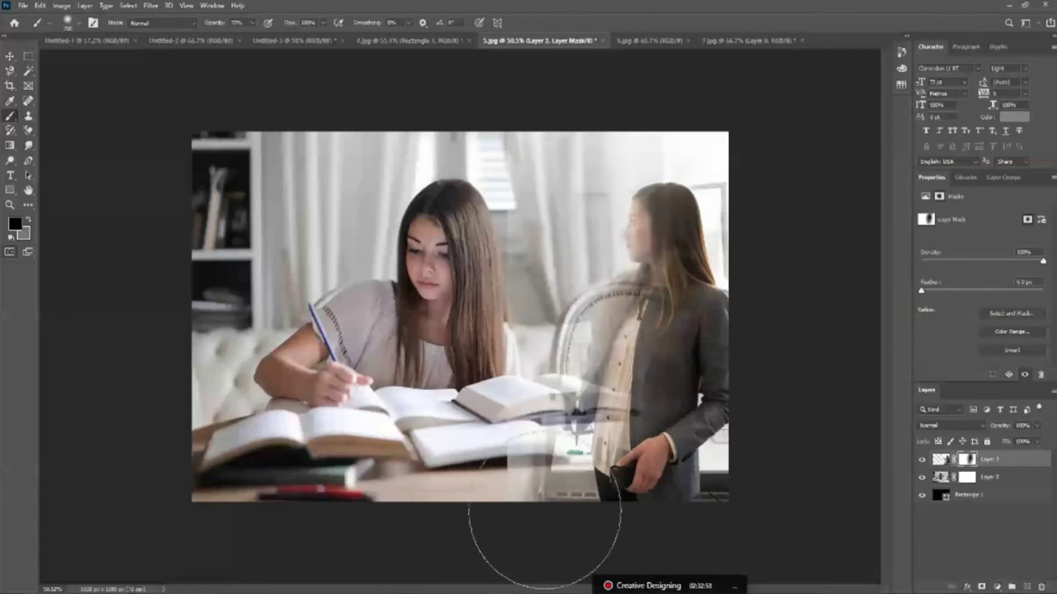
pyautogui.moveTo(545, 516); pyautogui.dragTo(500, 442)
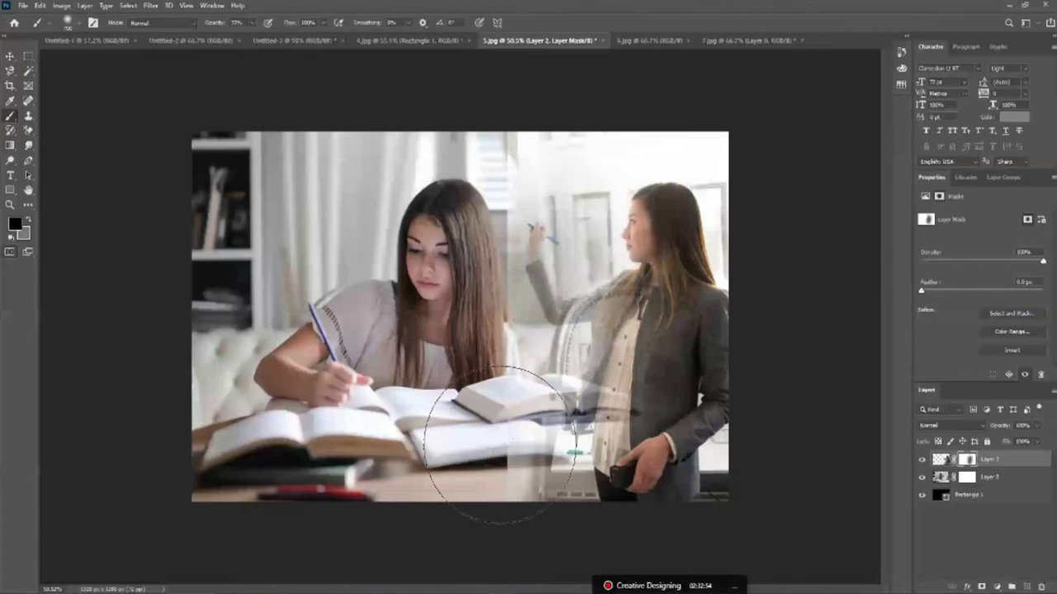
pyautogui.hotkey('ctrl', 'z')
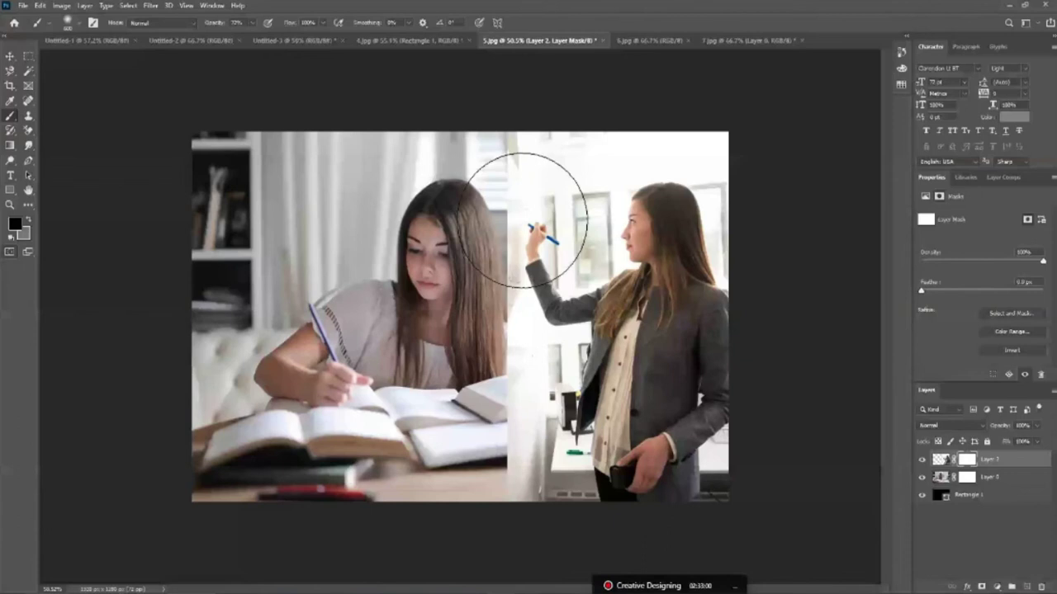
pyautogui.press('[')
pyautogui.press('[')
pyautogui.press('[')
pyautogui.moveTo(527, 220); pyautogui.dragTo(541, 491)
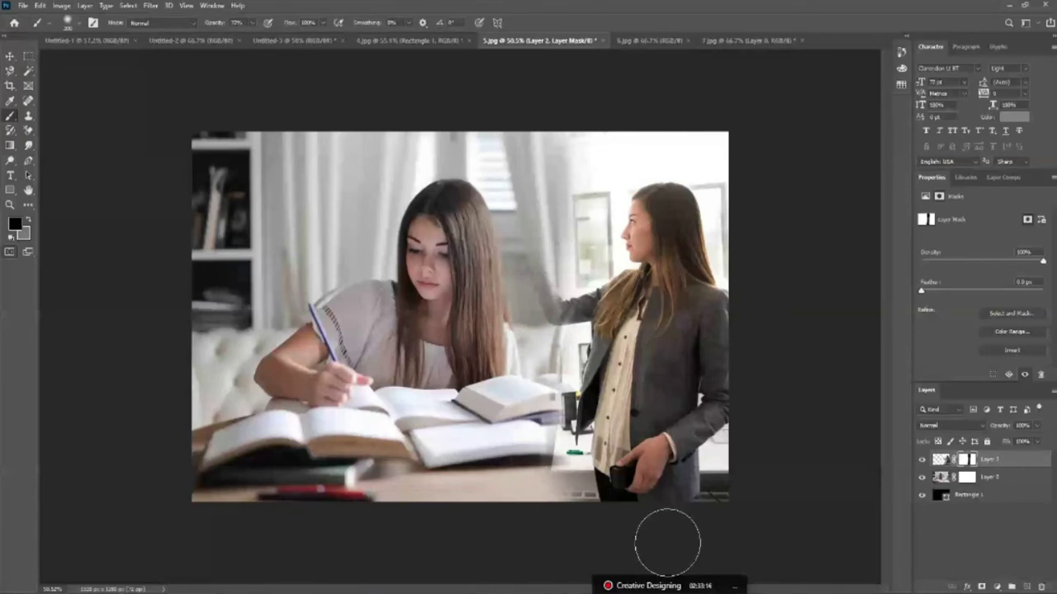
pyautogui.press('v')
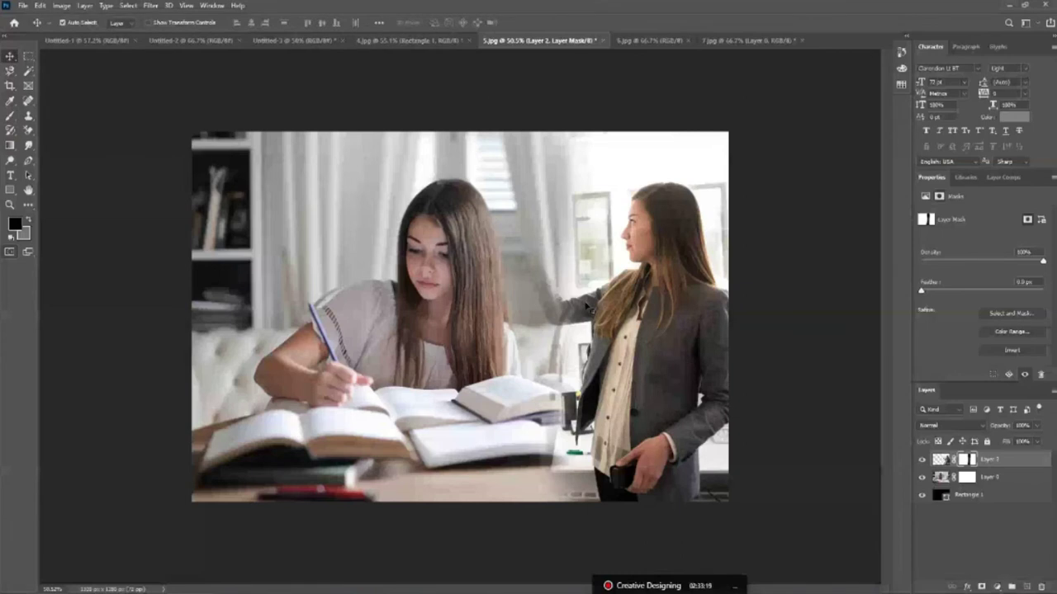
pyautogui.moveTo(588, 307); pyautogui.dragTo(535, 347)
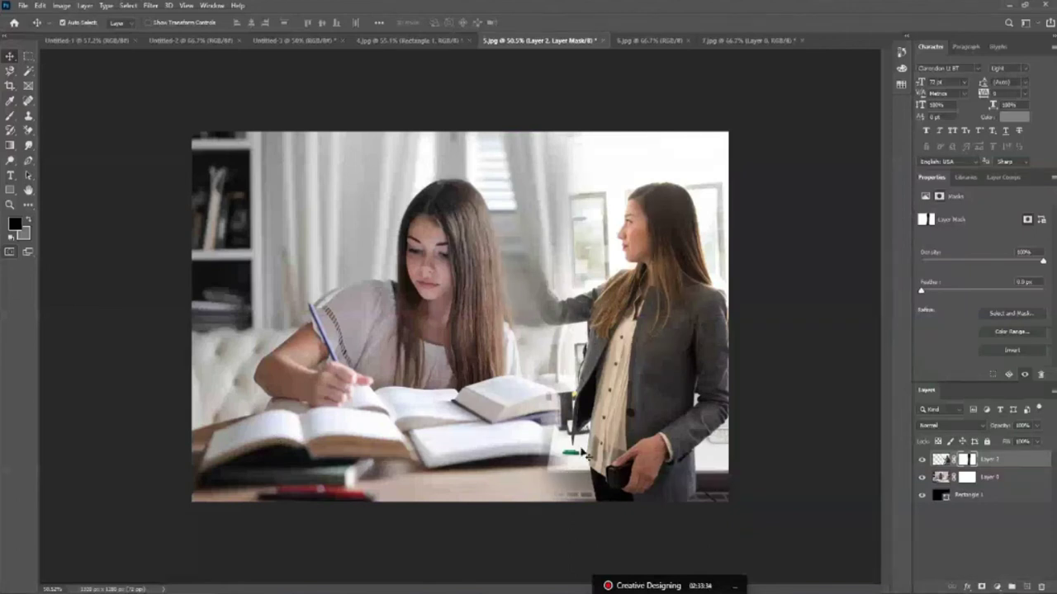
# Paint out the ghostly arm over the curtain and reveal the desk edge beside the woman.
pyautogui.click(10, 118)
pyautogui.moveTo(554, 302); pyautogui.dragTo(570, 462)
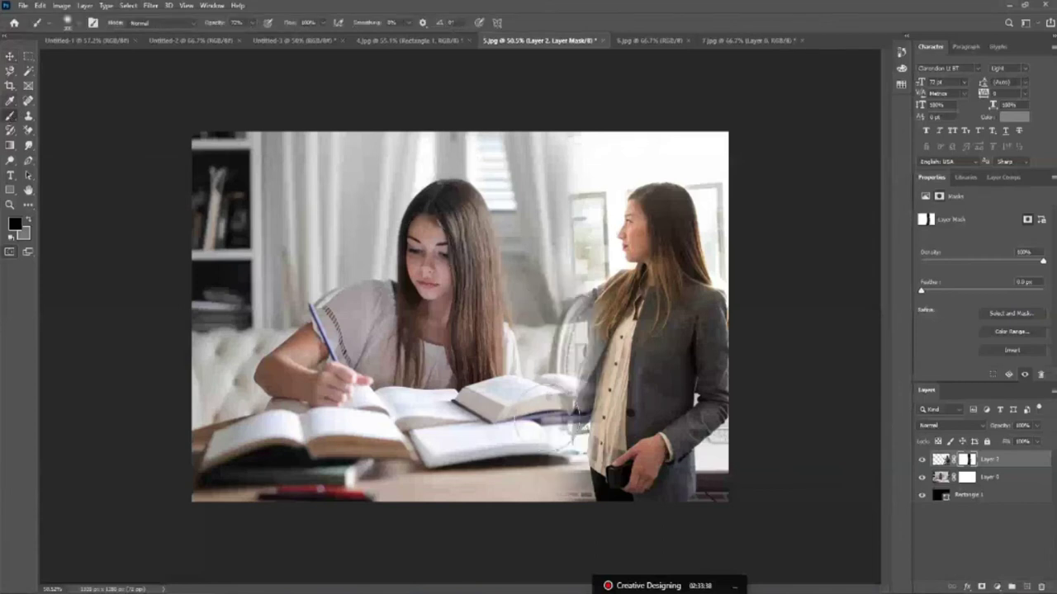
pyautogui.hotkey('ctrl', 'z')
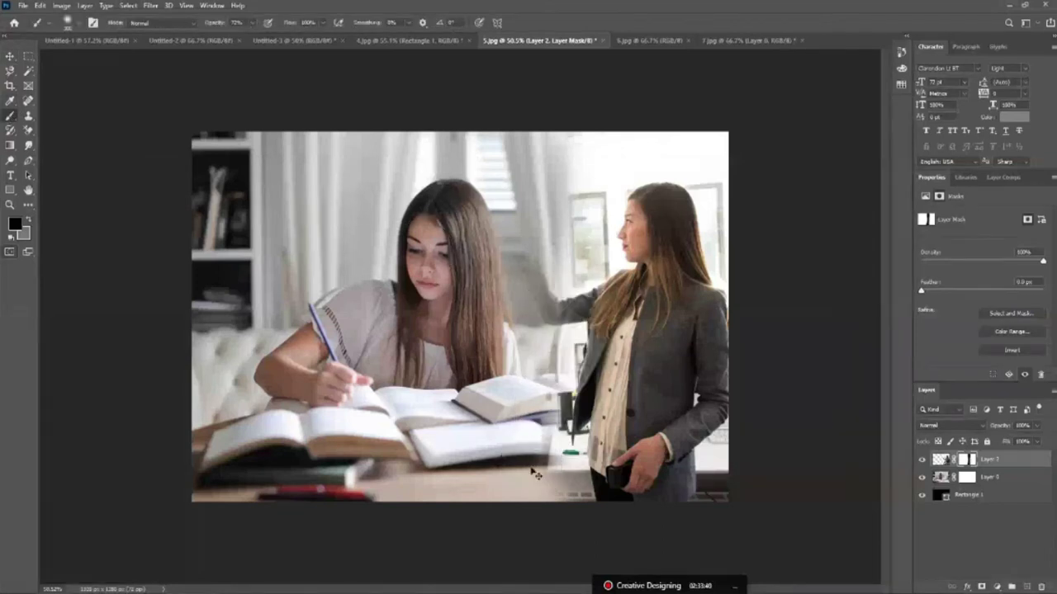
pyautogui.hotkey('ctrl', 'z')
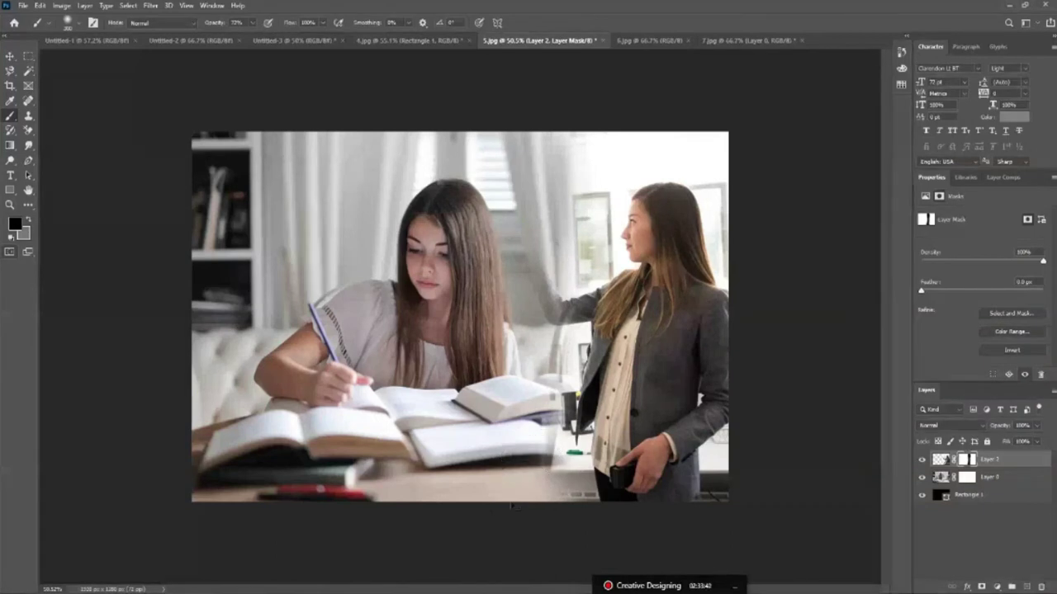
pyautogui.moveTo(558, 442); pyautogui.dragTo(555, 488)
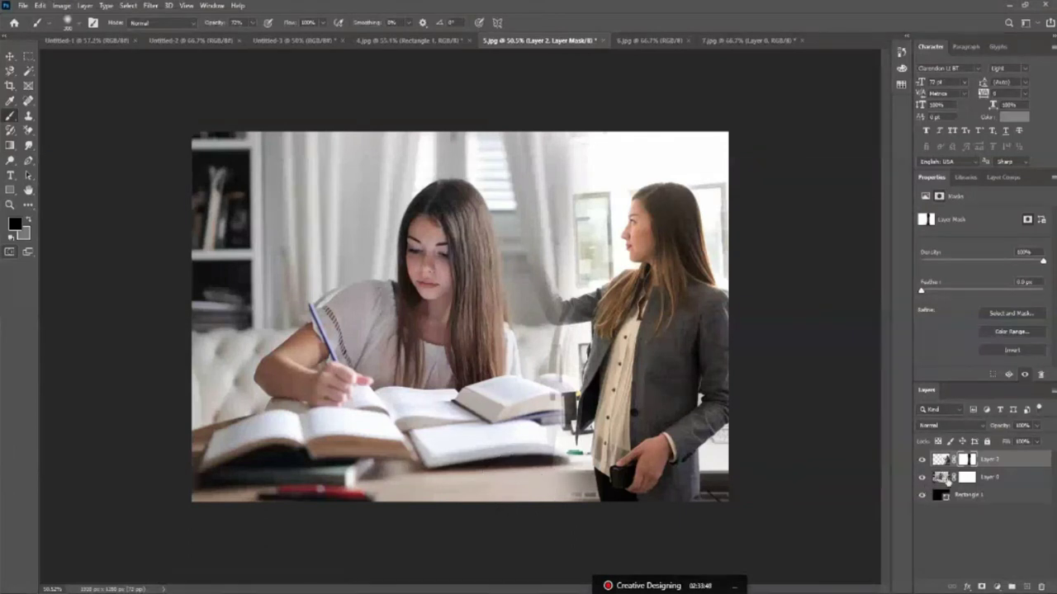
pyautogui.moveTo(545, 184)
pyautogui.mouseDown()
pyautogui.moveTo(549, 322)
pyautogui.moveTo(528, 306)
pyautogui.moveTo(496, 391)
pyautogui.moveTo(536, 335)
pyautogui.moveTo(515, 468)
pyautogui.mouseUp()
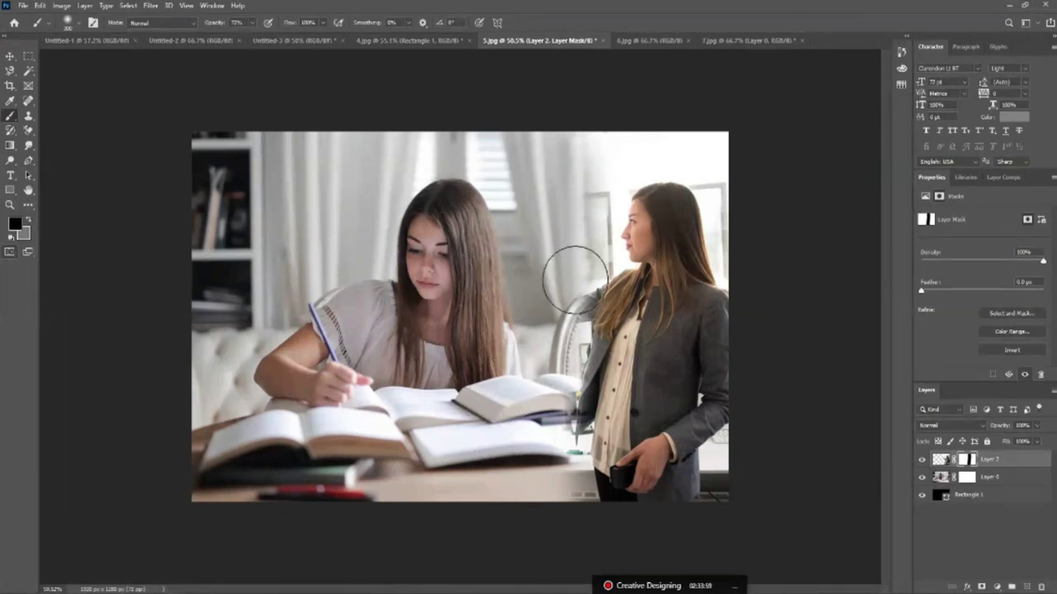
# Blend the mask around her head, fade her legs into the desk, and restore the right shelf.
pyautogui.moveTo(575, 279); pyautogui.dragTo(574, 254)
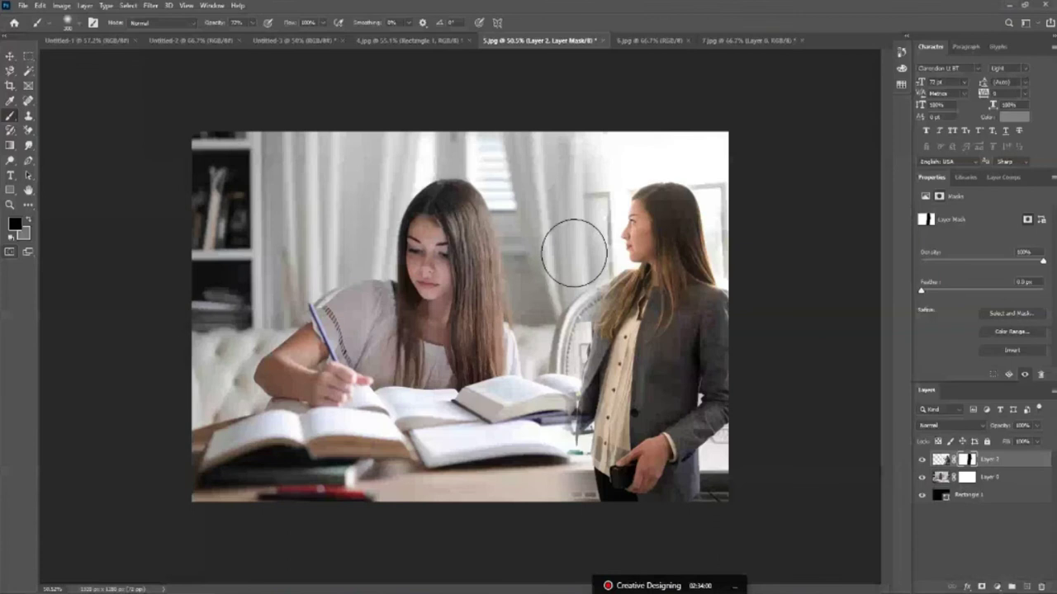
pyautogui.moveTo(574, 253); pyautogui.dragTo(644, 388)
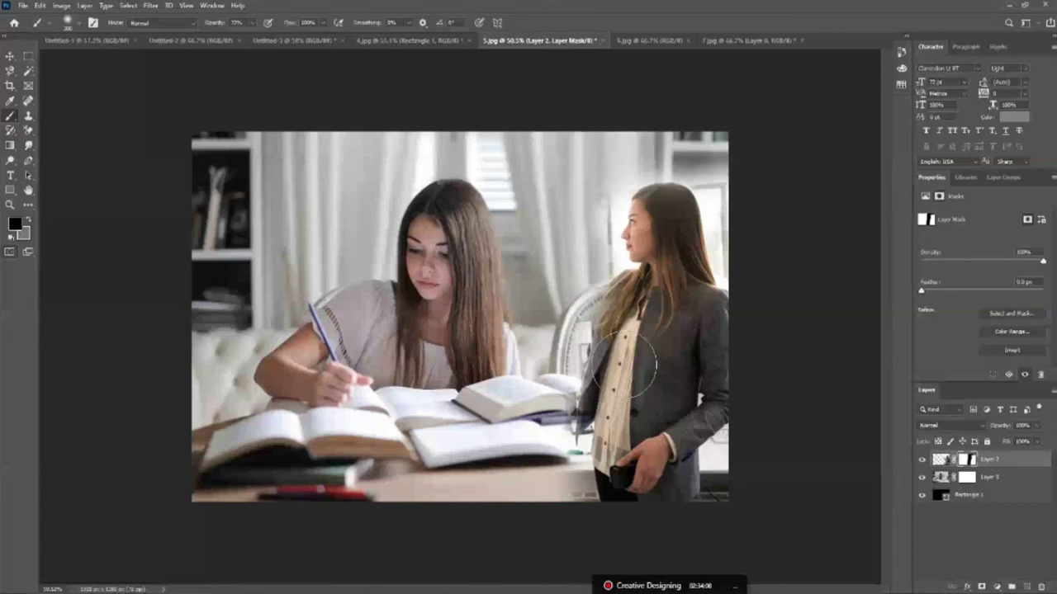
pyautogui.moveTo(677, 339); pyautogui.dragTo(799, 109)
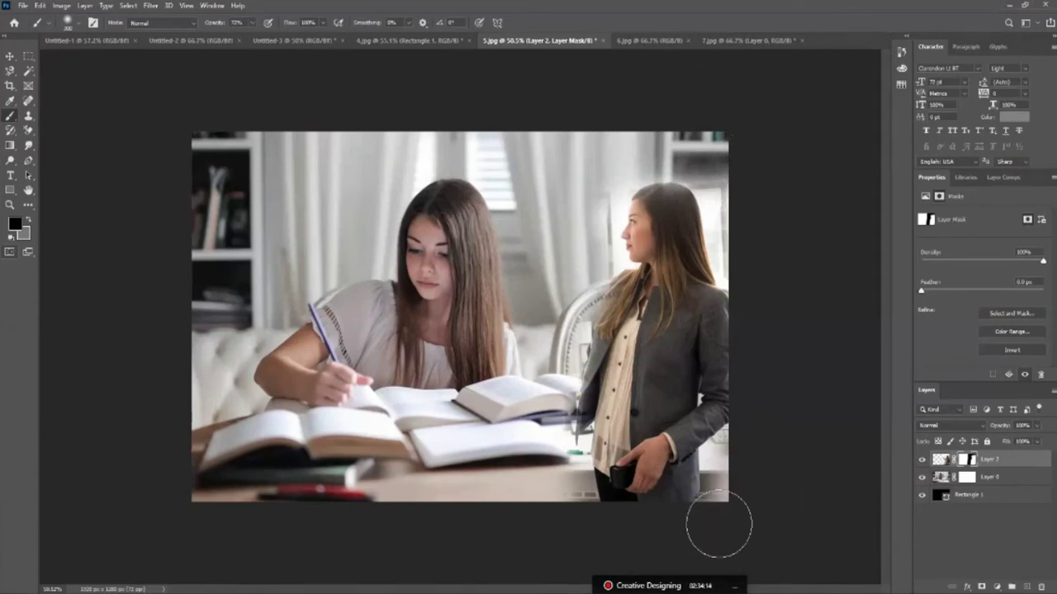
pyautogui.moveTo(741, 479)
pyautogui.mouseDown()
pyautogui.moveTo(693, 487)
pyautogui.moveTo(627, 538)
pyautogui.mouseUp()
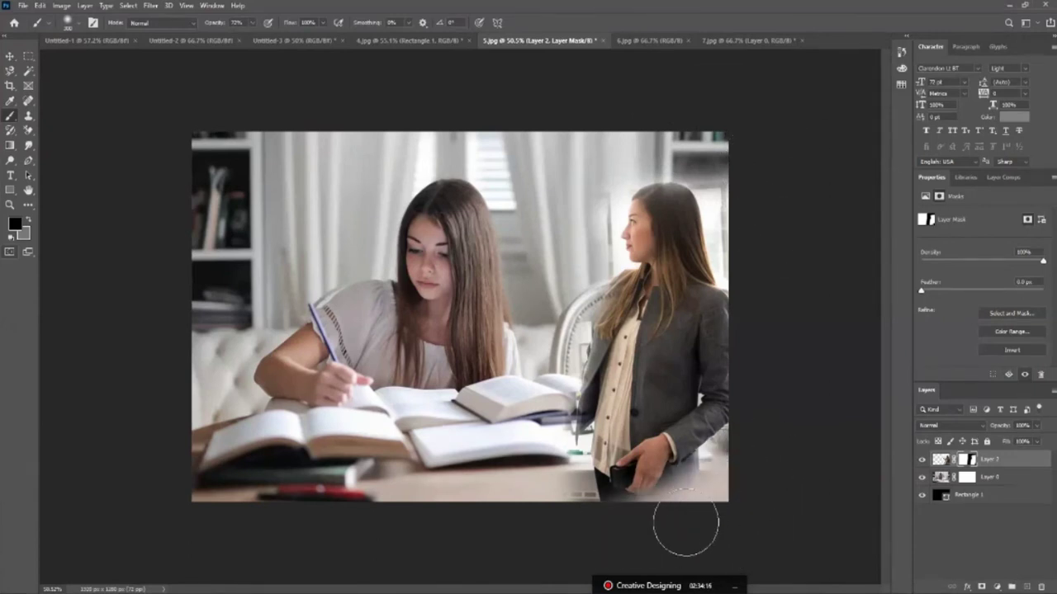
pyautogui.moveTo(537, 531); pyautogui.dragTo(601, 496)
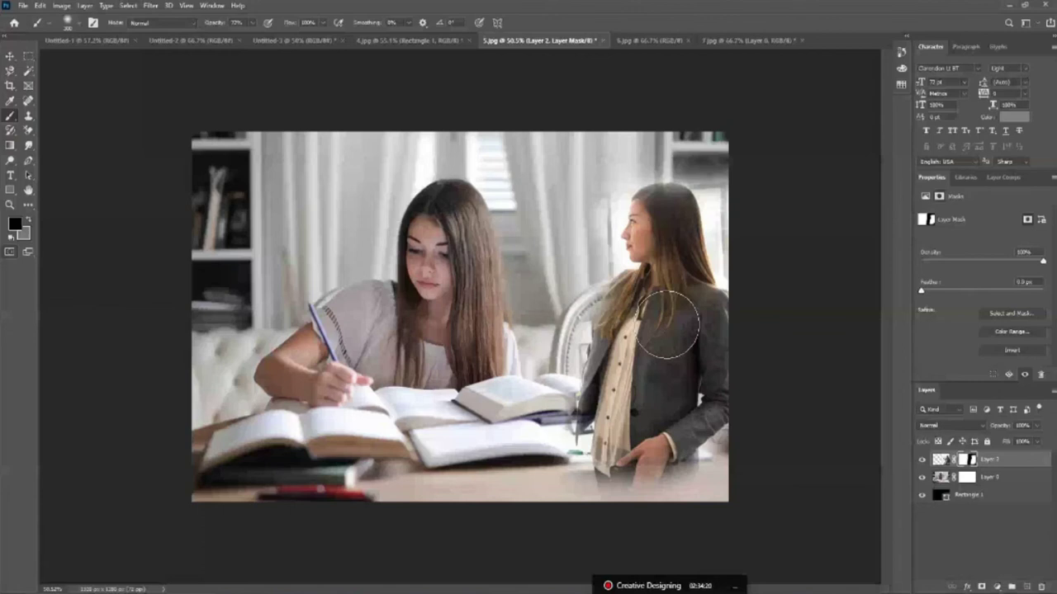
pyautogui.moveTo(570, 474); pyautogui.dragTo(694, 475)
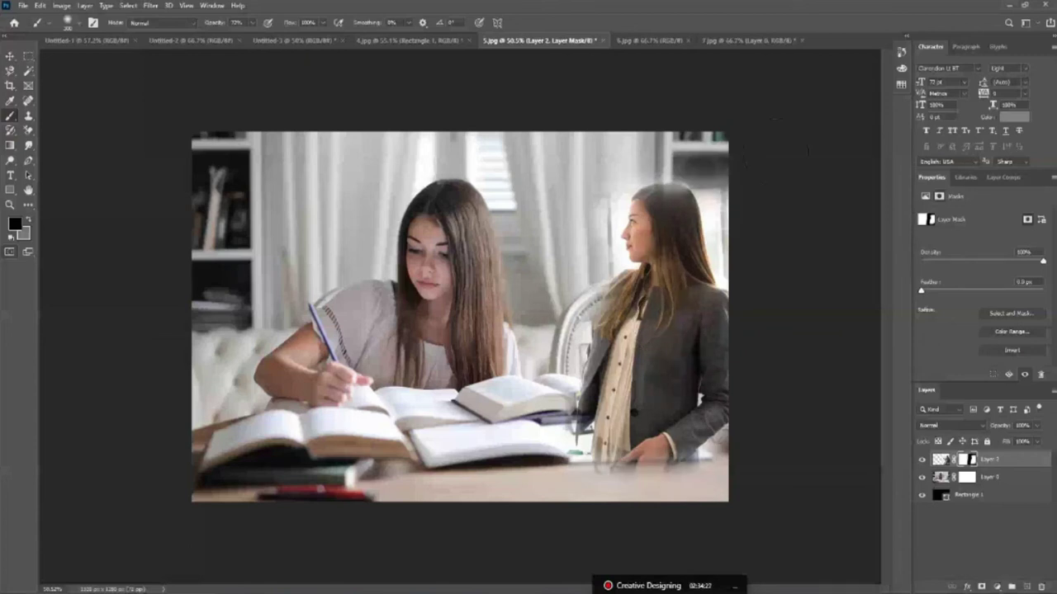
pyautogui.moveTo(739, 157); pyautogui.dragTo(750, 264)
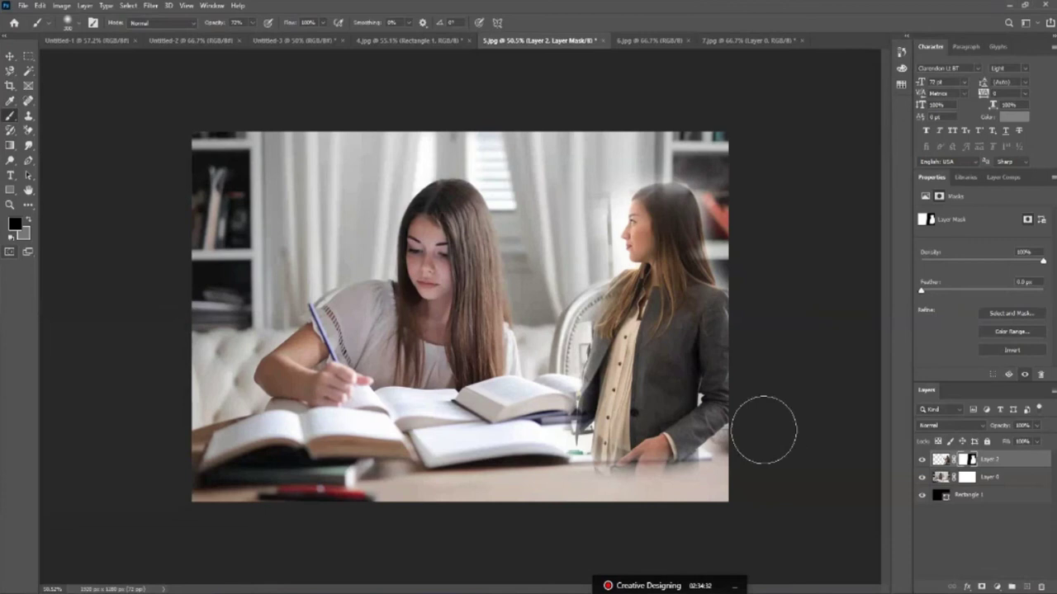
pyautogui.moveTo(691, 513); pyautogui.dragTo(743, 471)
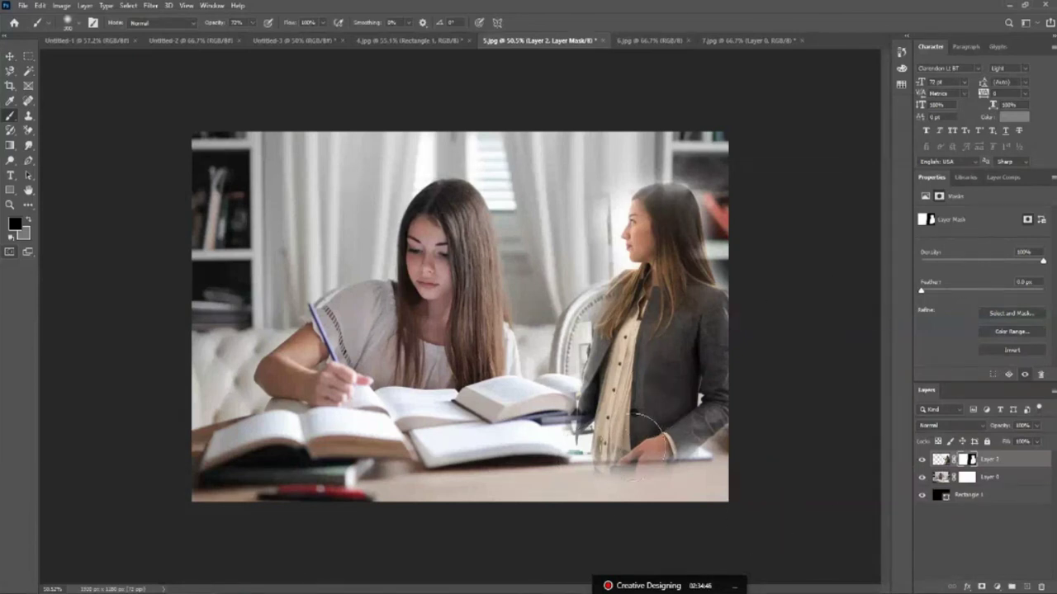
pyautogui.press('z')
pyautogui.click(516, 433)
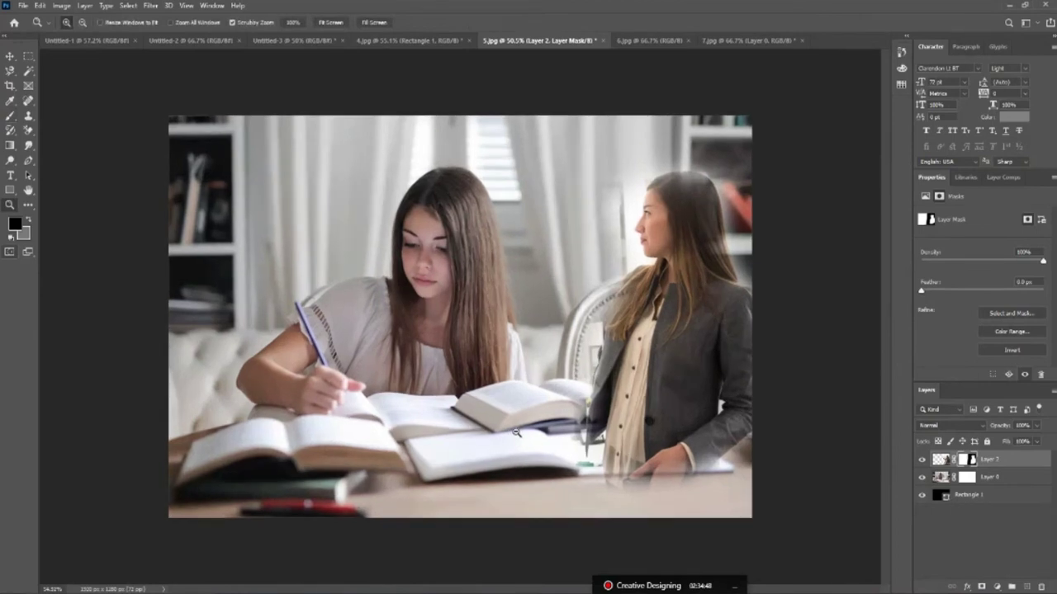
pyautogui.click(10, 56)
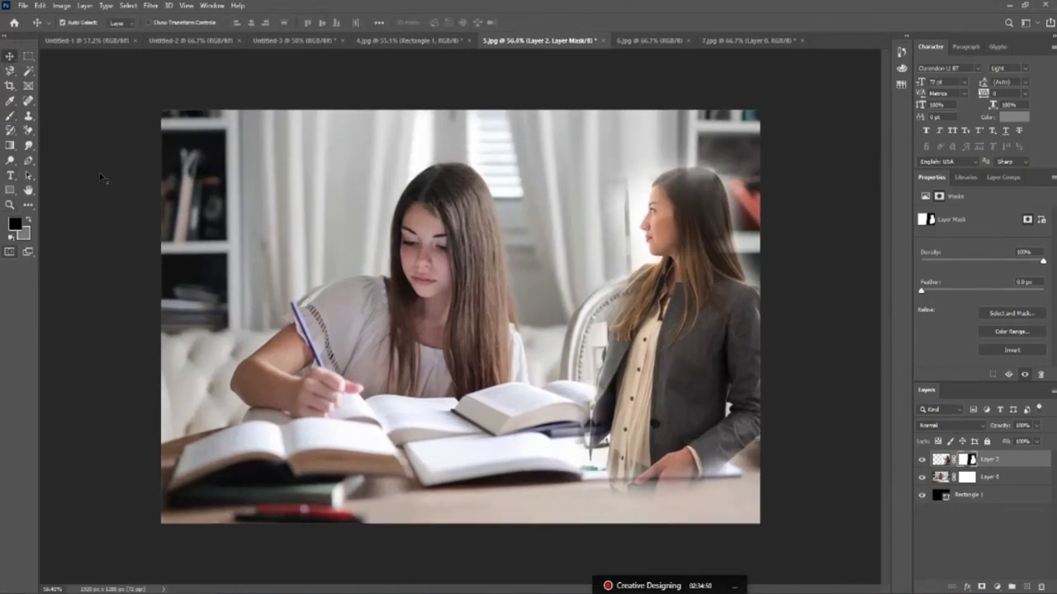
pyautogui.click(106, 174)
pyautogui.click(737, 451)
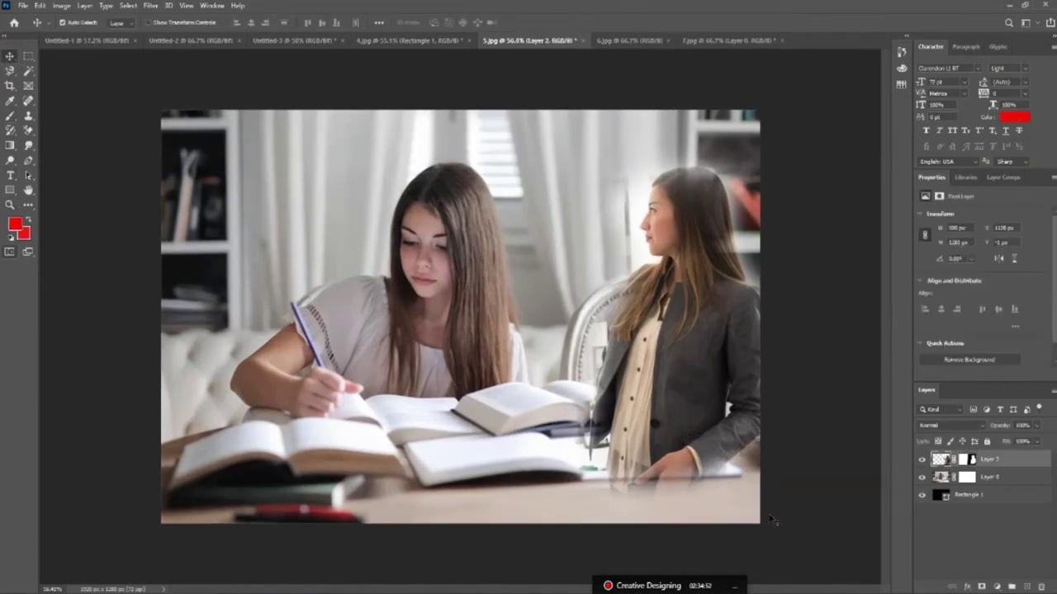
pyautogui.click(965, 460)
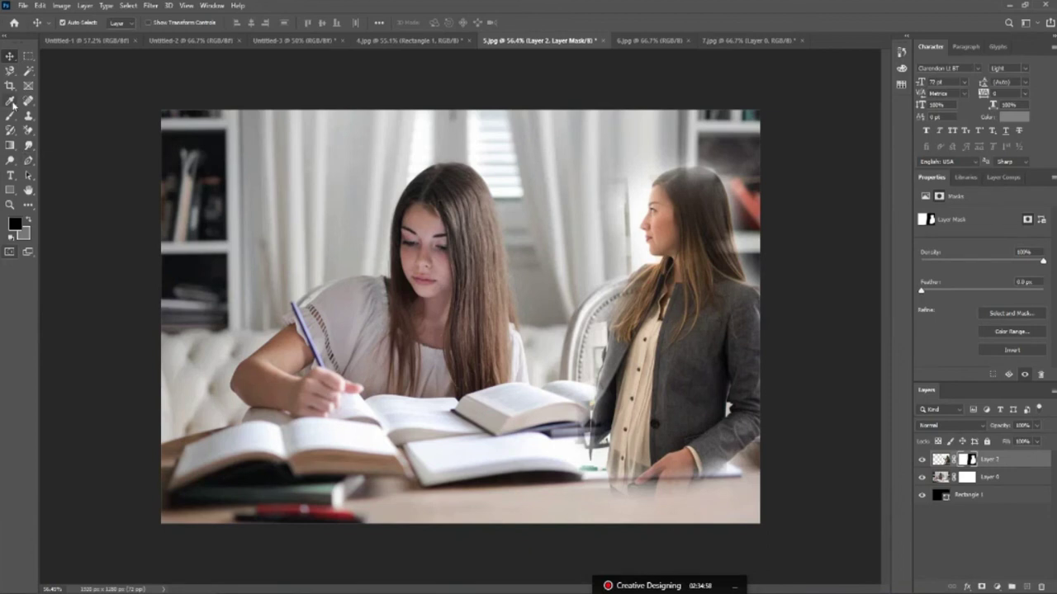
pyautogui.click(10, 116)
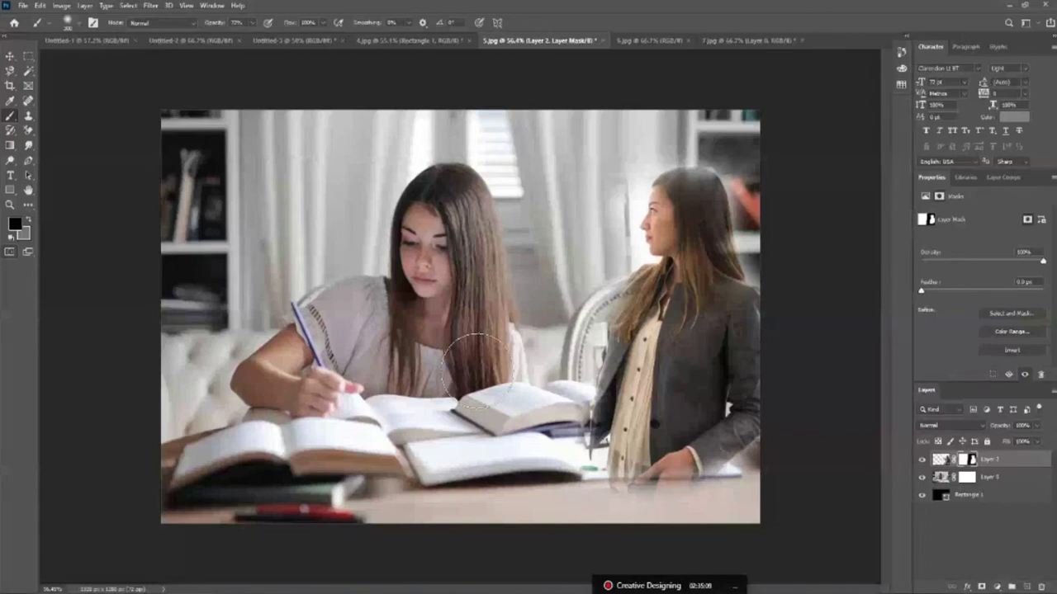
pyautogui.click(939, 478)
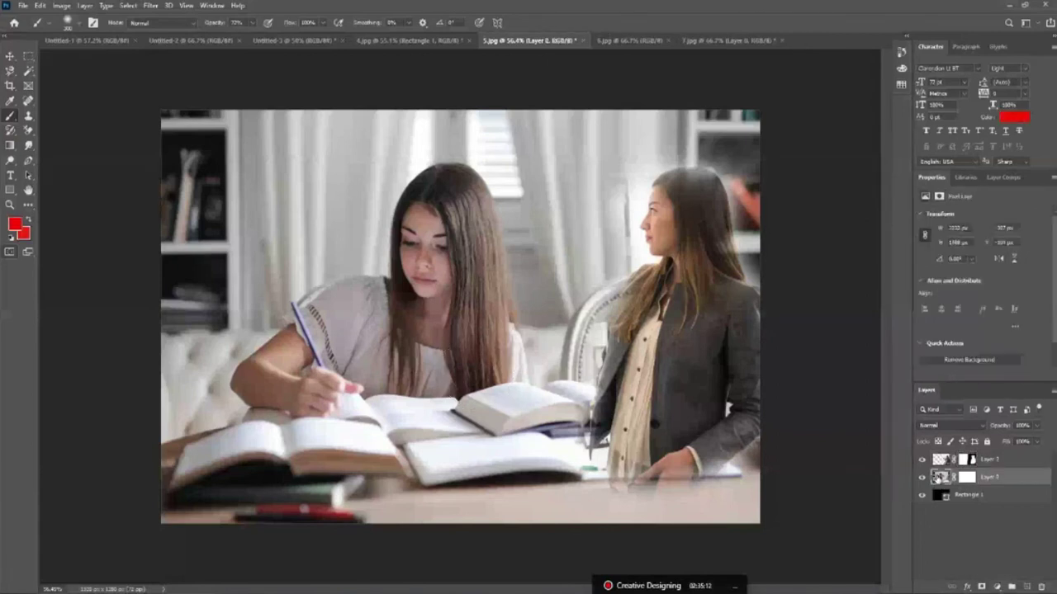
pyautogui.click(941, 460)
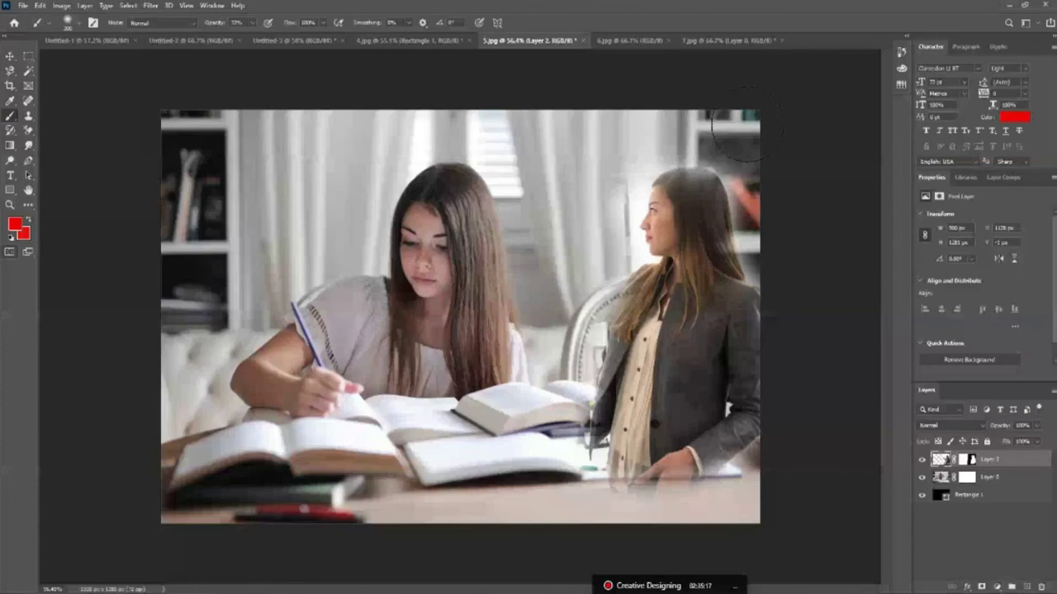
pyautogui.hotkey('ctrl', '\\')
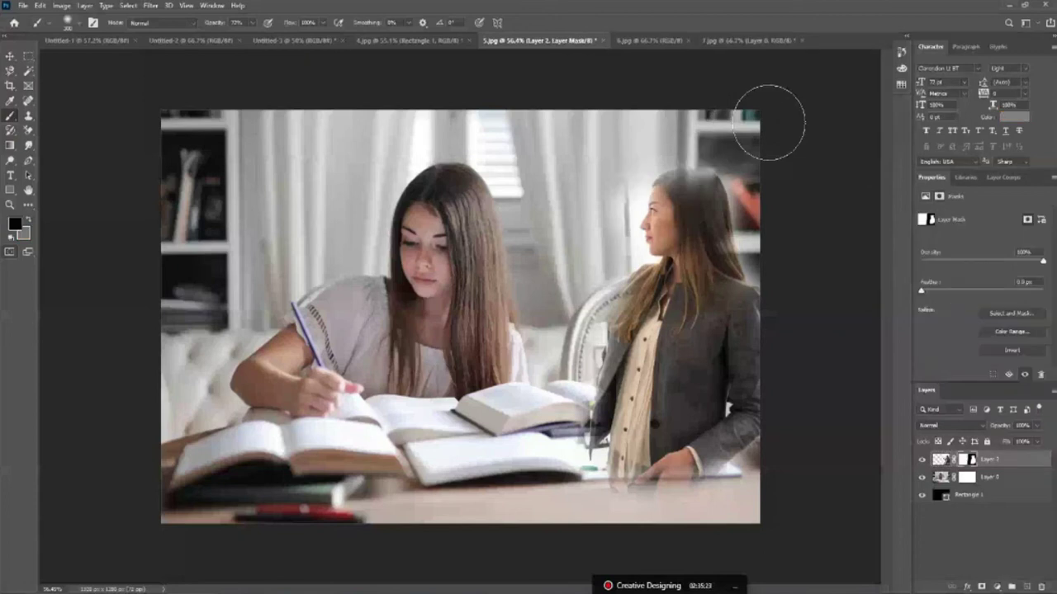
pyautogui.press('v')
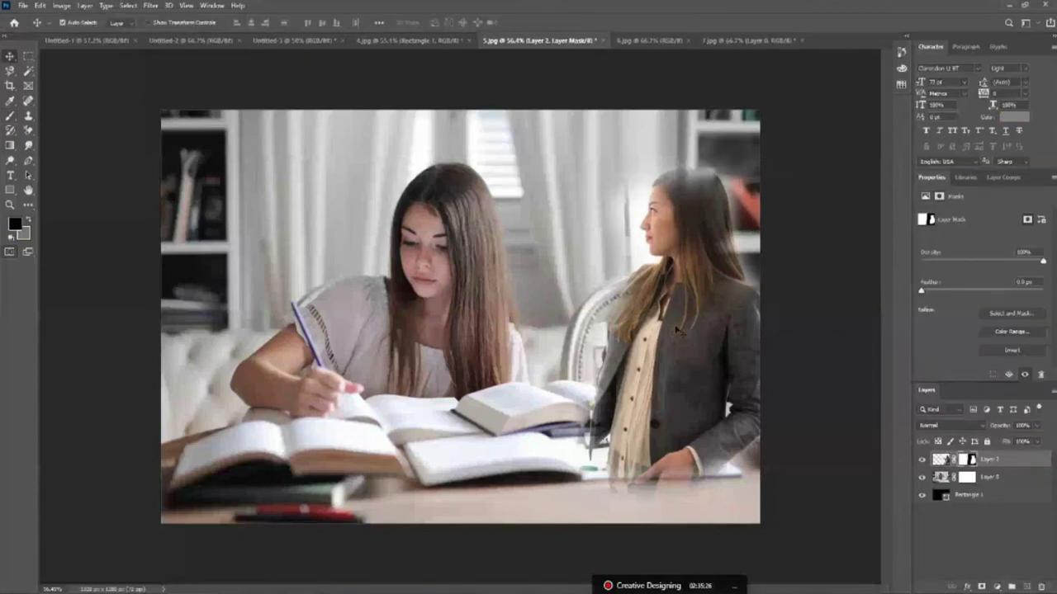
pyautogui.moveTo(710, 360); pyautogui.dragTo(583, 347)
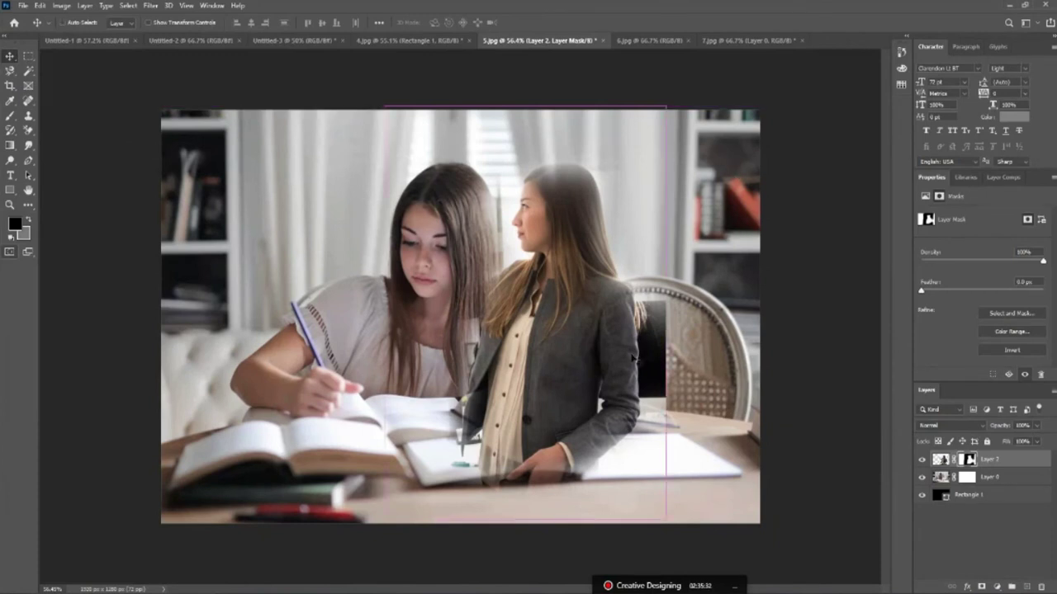
pyautogui.moveTo(634, 358); pyautogui.dragTo(758, 362)
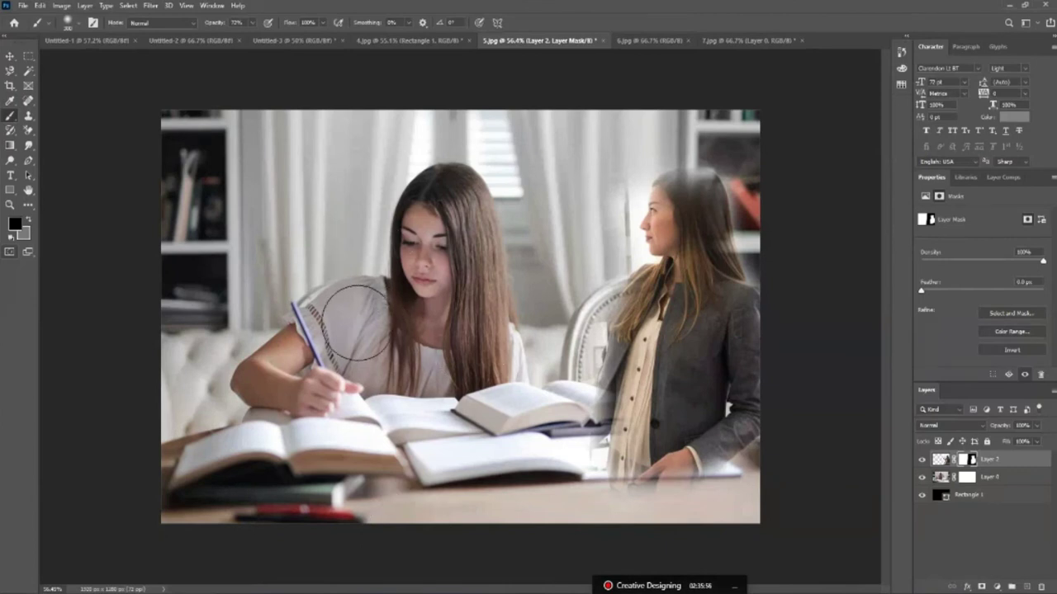
pyautogui.press('v')
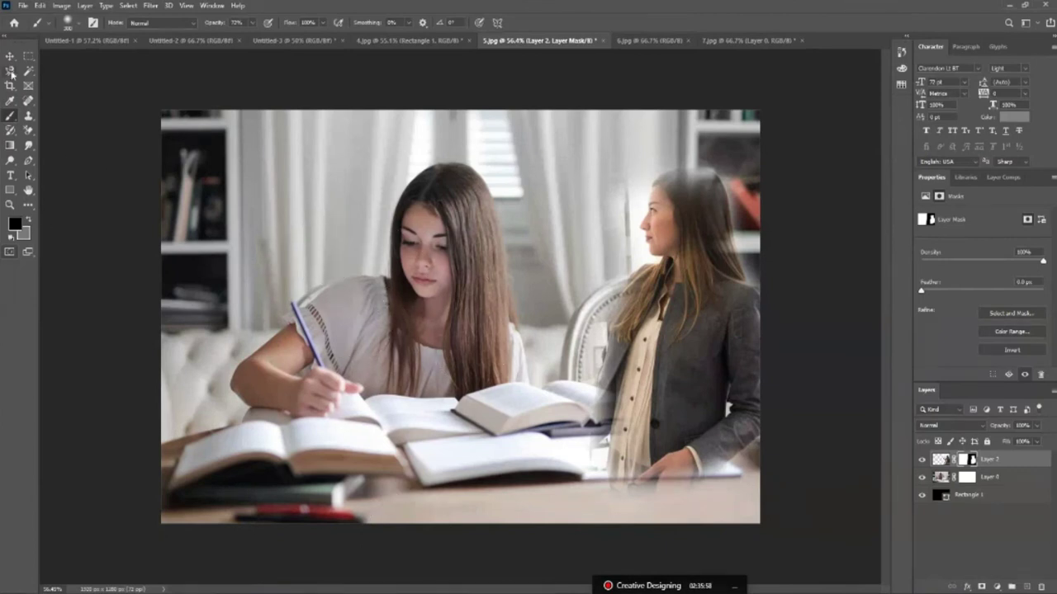
pyautogui.click(297, 307)
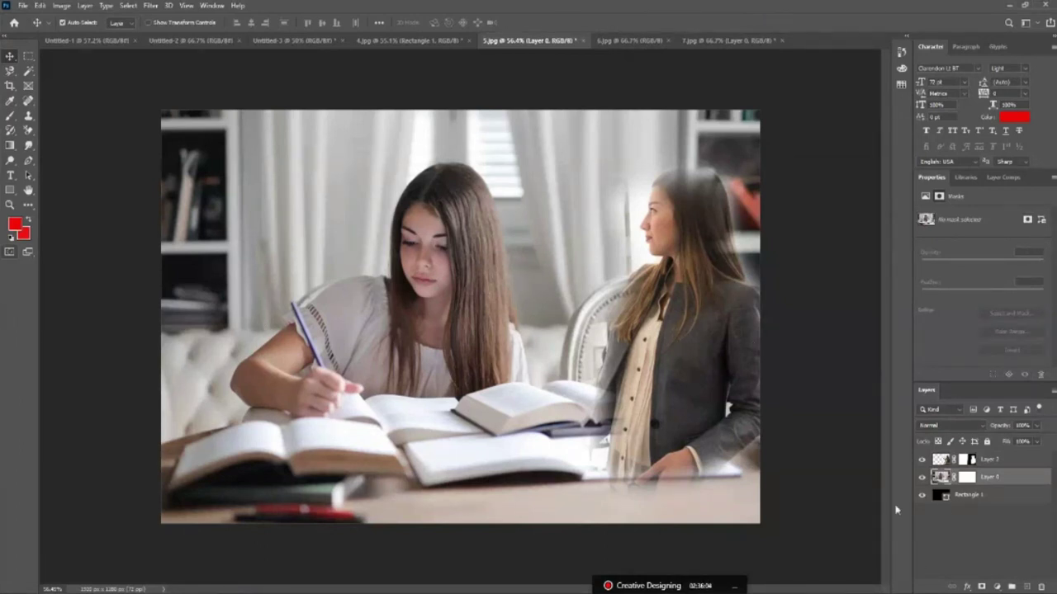
# Change Rectangle 1's fill from black to a dark brown sampled from the photo.
pyautogui.doubleClick(940, 496)
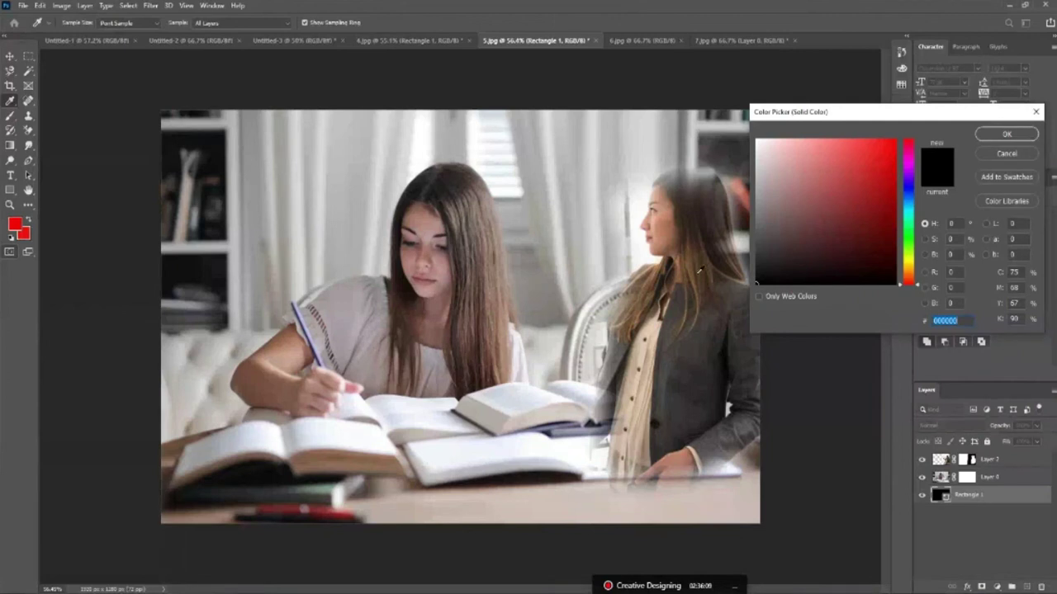
pyautogui.click(699, 270)
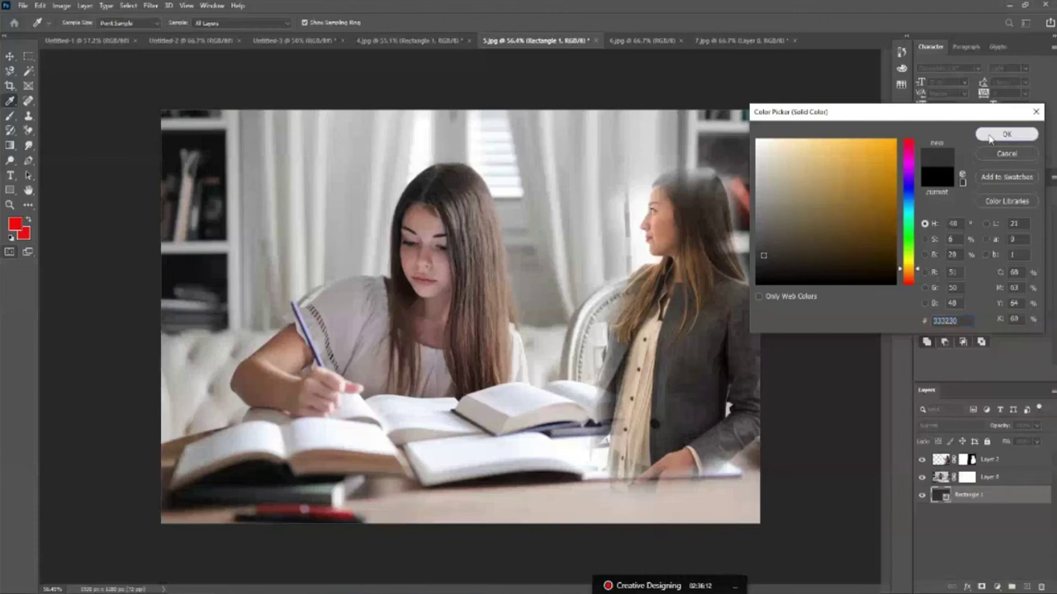
pyautogui.click(1006, 134)
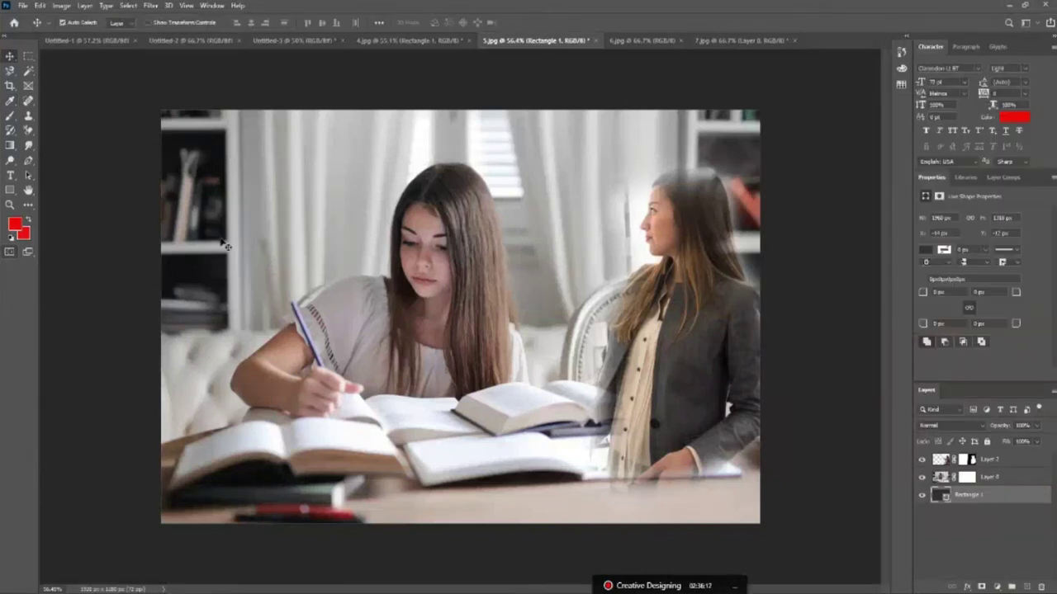
# Paint black on Layer 0's mask to fade the photo's bottom, left and top edges.
pyautogui.click(963, 477)
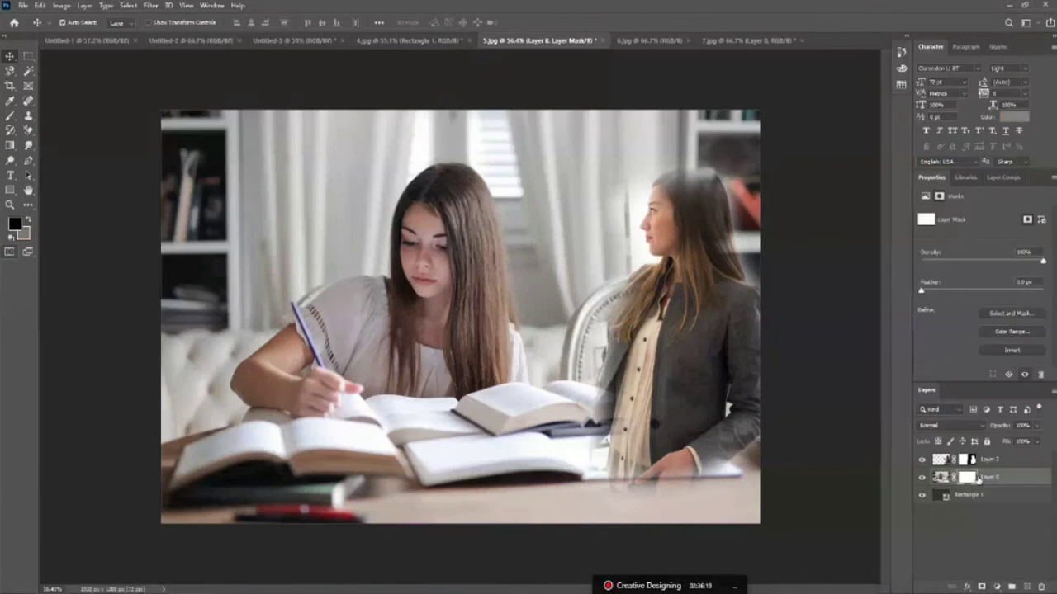
pyautogui.press('b')
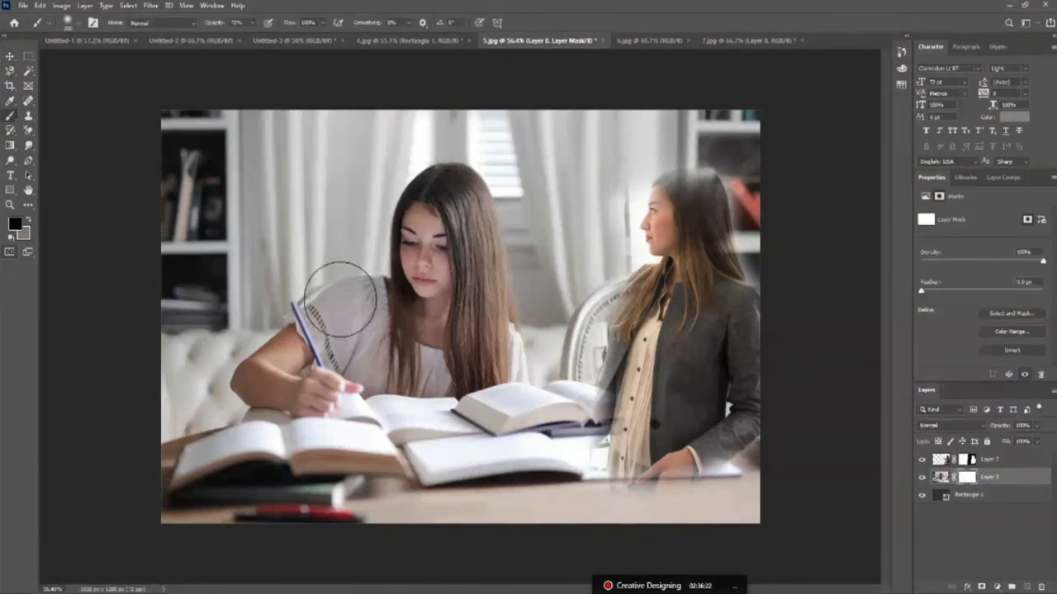
pyautogui.moveTo(247, 372)
pyautogui.mouseDown()
pyautogui.moveTo(213, 488)
pyautogui.moveTo(201, 496)
pyautogui.moveTo(243, 526)
pyautogui.mouseUp()
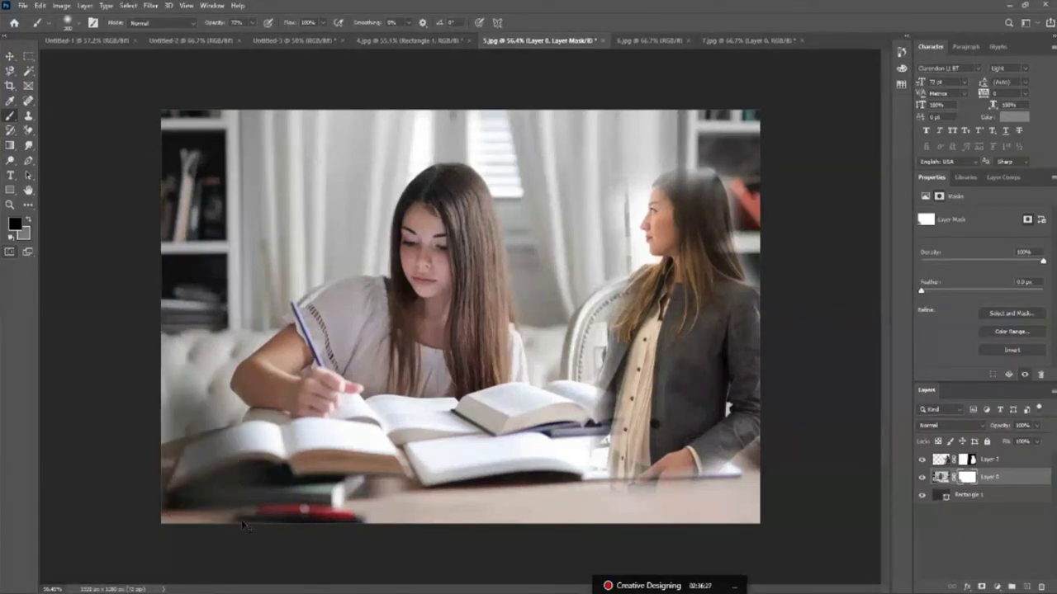
pyautogui.hotkey('ctrl', 'z')
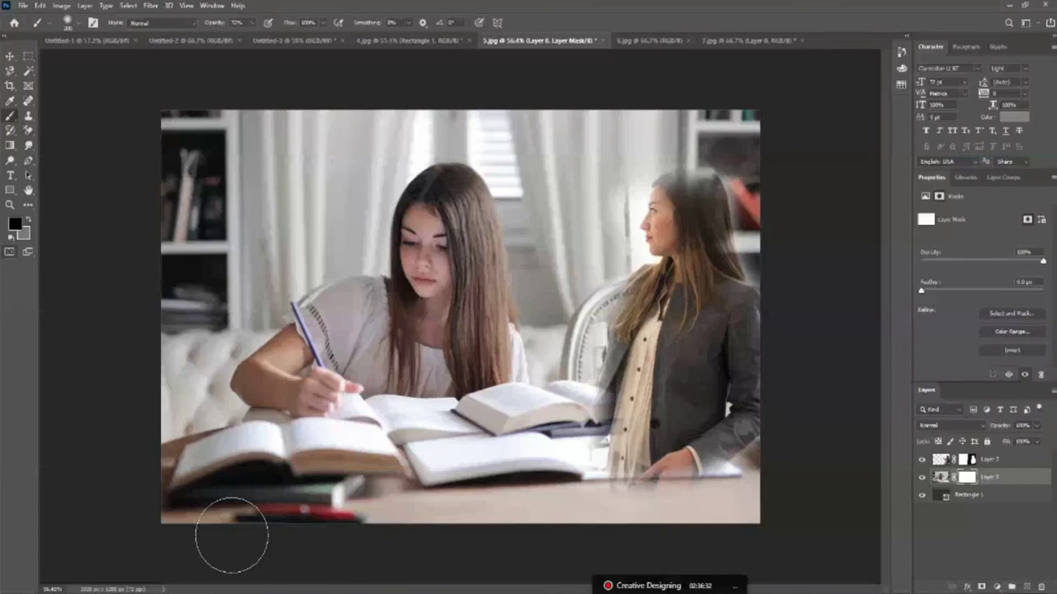
pyautogui.moveTo(231, 535)
pyautogui.mouseDown()
pyautogui.moveTo(784, 221)
pyautogui.moveTo(748, 202)
pyautogui.mouseUp()
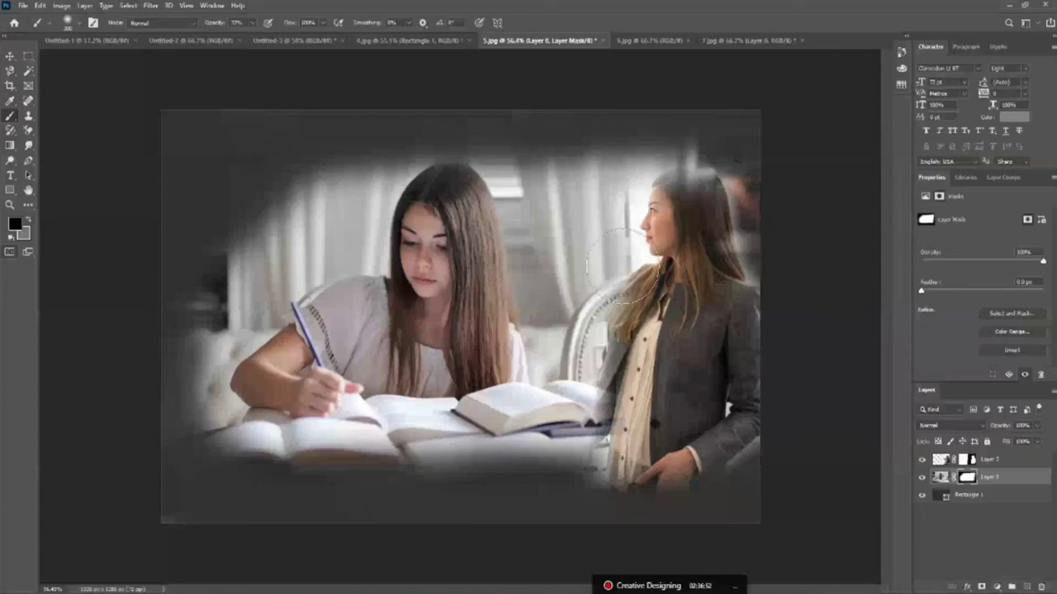
pyautogui.moveTo(247, 454); pyautogui.dragTo(100, 132)
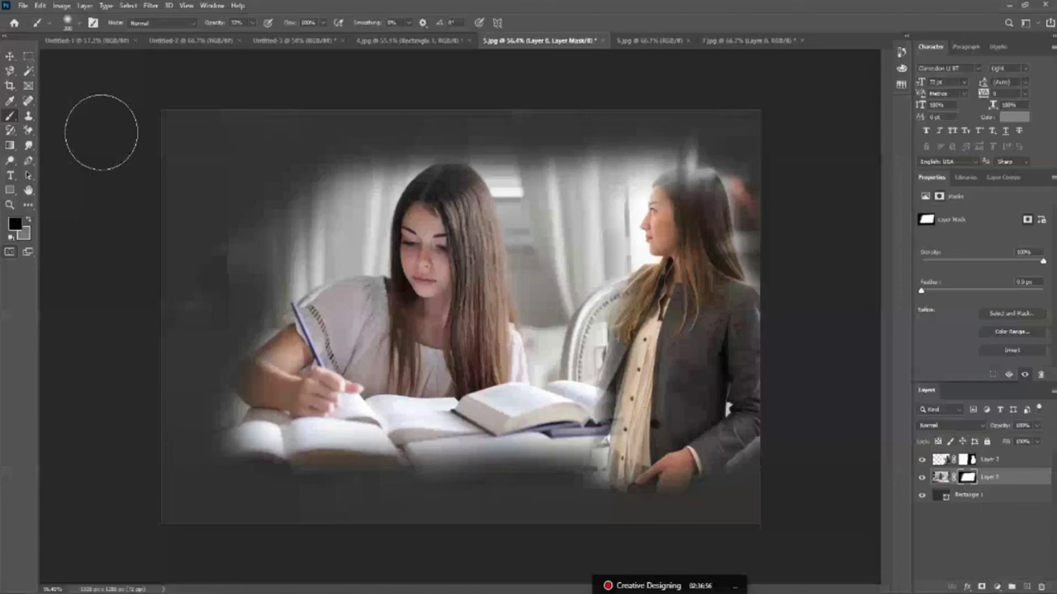
# At 35% brush opacity and softer hardness, darken the left side and area above the girl.
pyautogui.press('3')
pyautogui.press('5')
pyautogui.moveTo(297, 215); pyautogui.dragTo(396, 438)
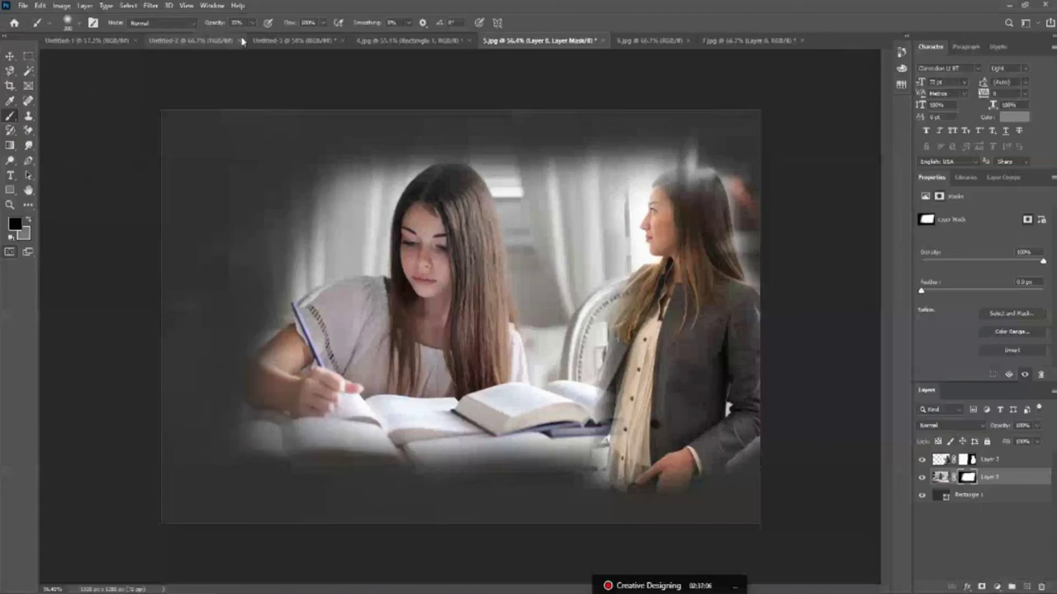
pyautogui.rightClick(307, 178)
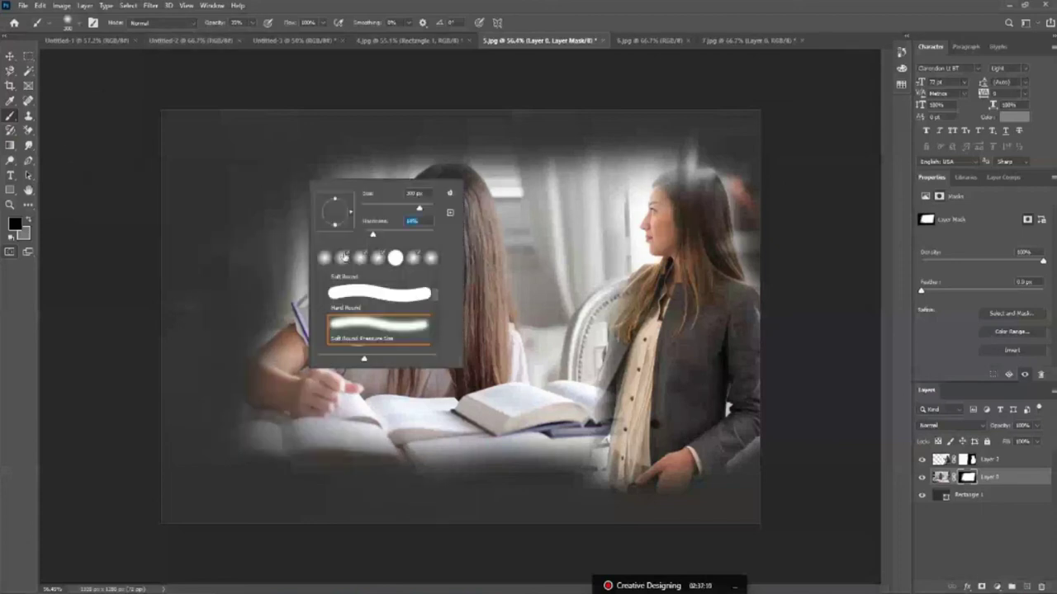
pyautogui.press('Escape')
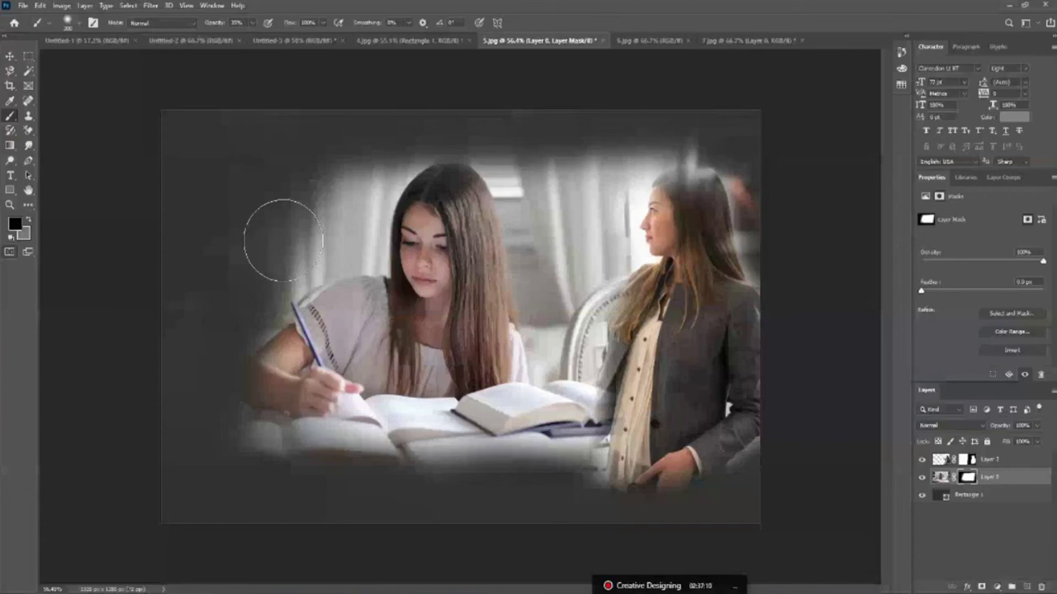
pyautogui.moveTo(284, 239); pyautogui.dragTo(347, 396)
pyautogui.rightClick(313, 237)
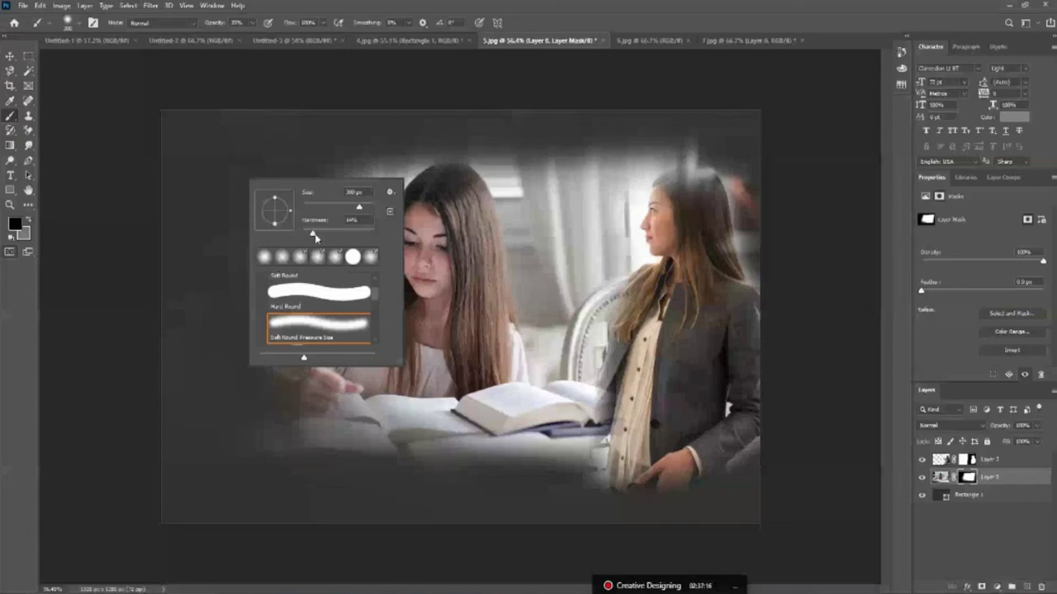
pyautogui.press('Escape')
pyautogui.moveTo(685, 173); pyautogui.dragTo(480, 160)
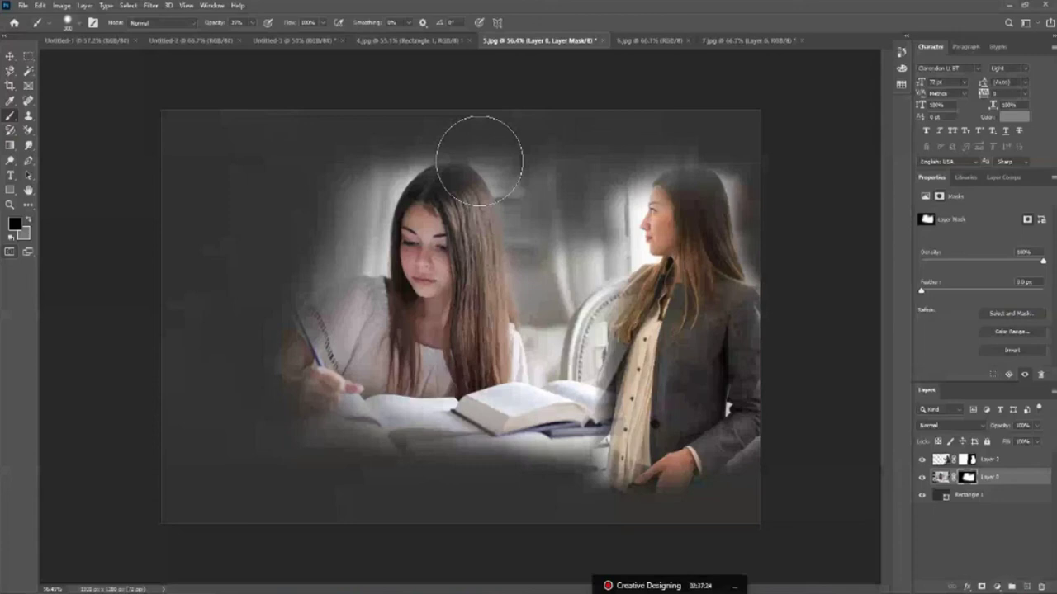
pyautogui.moveTo(479, 161); pyautogui.dragTo(297, 437)
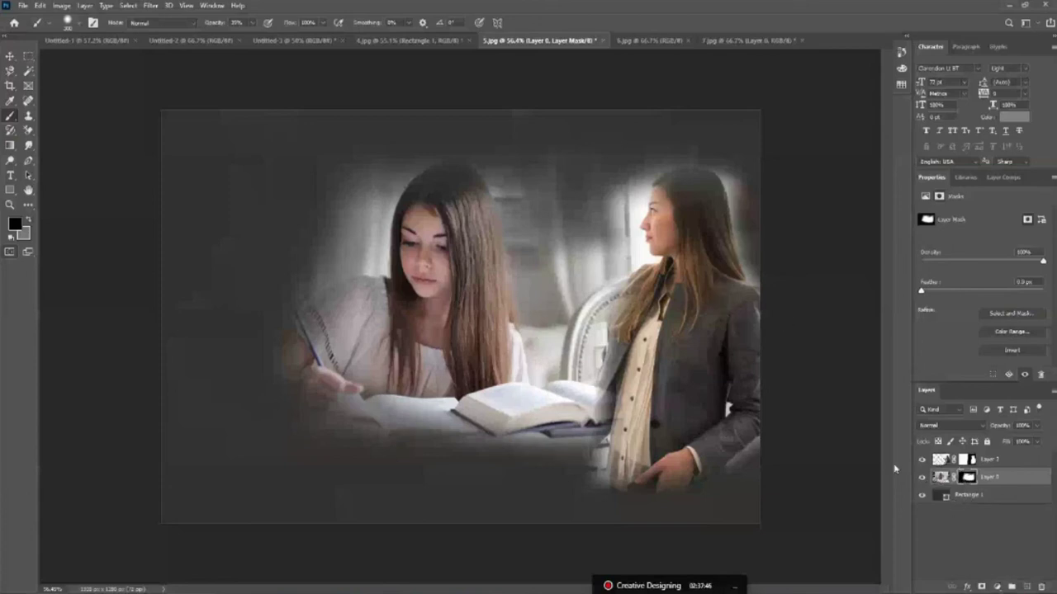
# Reveal the curtains, the girl's arm, hair, shoulder and the lower-left books again.
pyautogui.moveTo(602, 438); pyautogui.dragTo(314, 413)
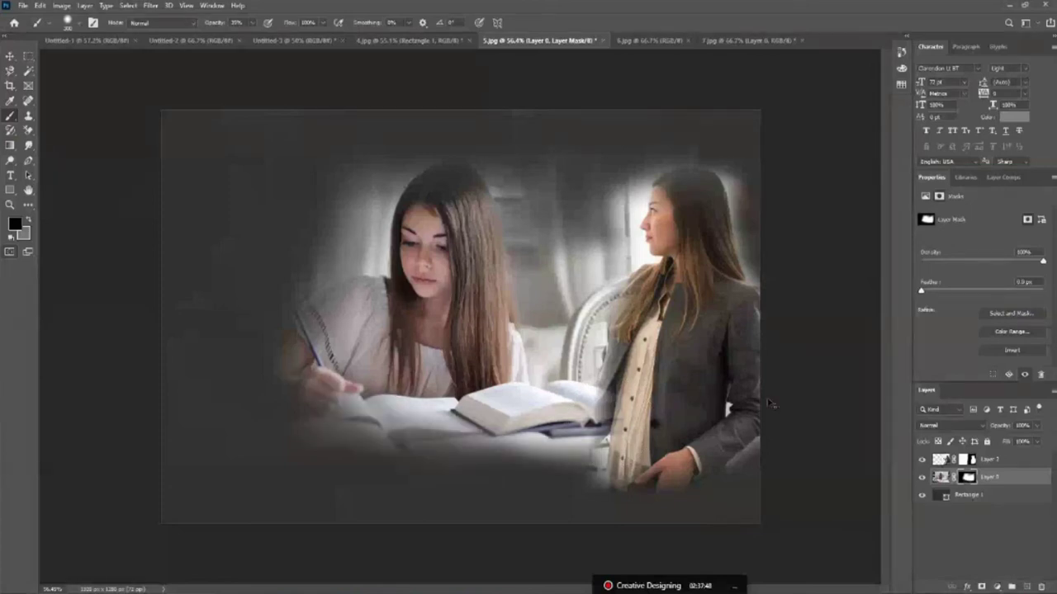
pyautogui.moveTo(396, 185)
pyautogui.mouseDown()
pyautogui.moveTo(491, 177)
pyautogui.moveTo(413, 174)
pyautogui.moveTo(652, 190)
pyautogui.mouseUp()
pyautogui.moveTo(495, 190)
pyautogui.mouseDown()
pyautogui.moveTo(561, 206)
pyautogui.moveTo(644, 190)
pyautogui.moveTo(694, 165)
pyautogui.moveTo(727, 206)
pyautogui.mouseUp()
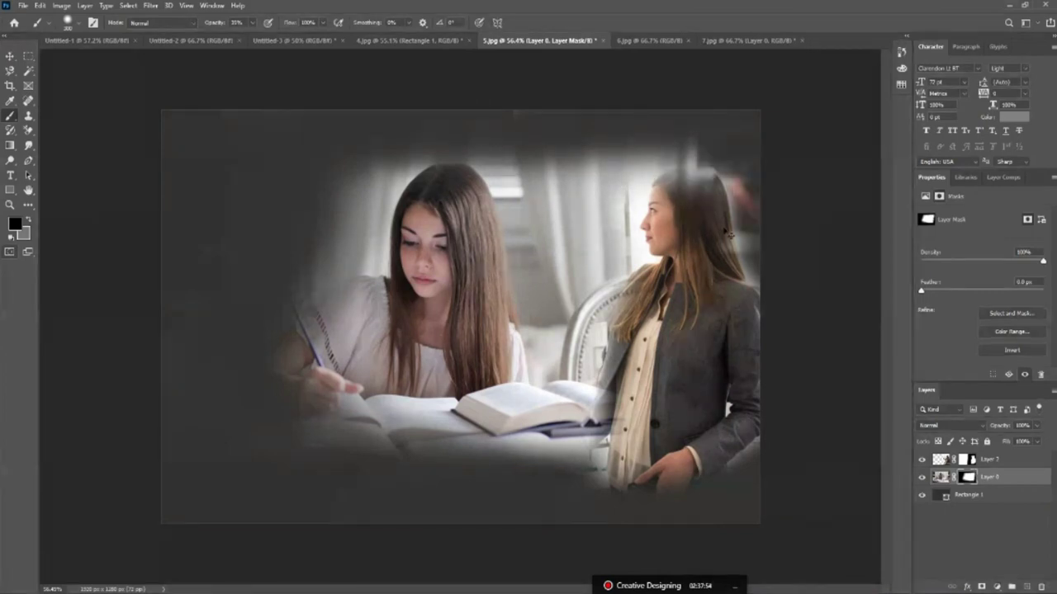
pyautogui.moveTo(281, 429); pyautogui.dragTo(339, 446)
pyautogui.moveTo(281, 355); pyautogui.dragTo(388, 182)
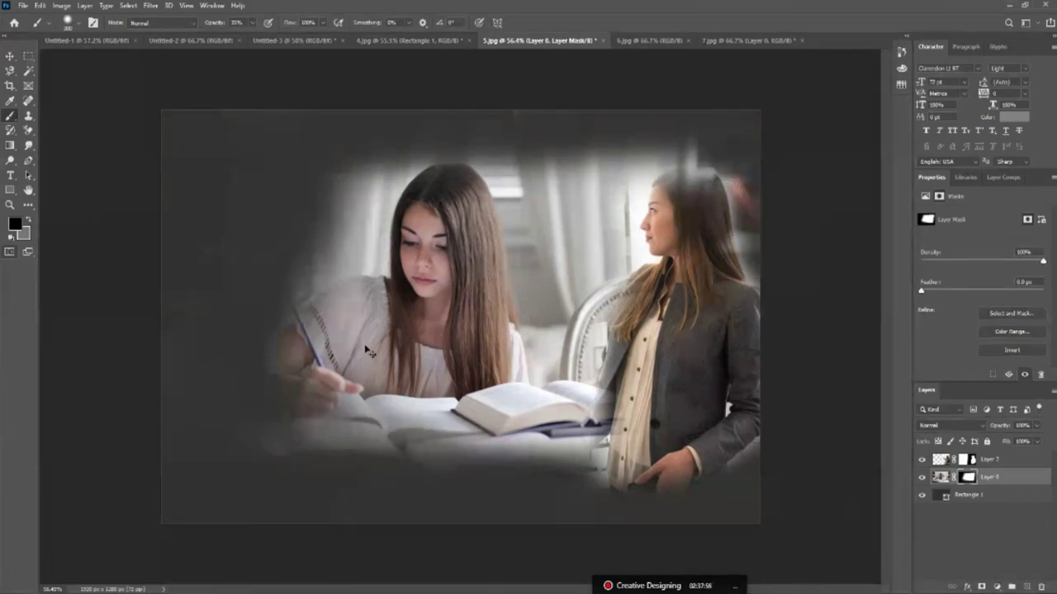
pyautogui.moveTo(331, 380); pyautogui.dragTo(495, 462)
pyautogui.moveTo(396, 372)
pyautogui.mouseDown()
pyautogui.moveTo(302, 437)
pyautogui.moveTo(330, 181)
pyautogui.mouseUp()
pyautogui.moveTo(289, 305); pyautogui.dragTo(371, 165)
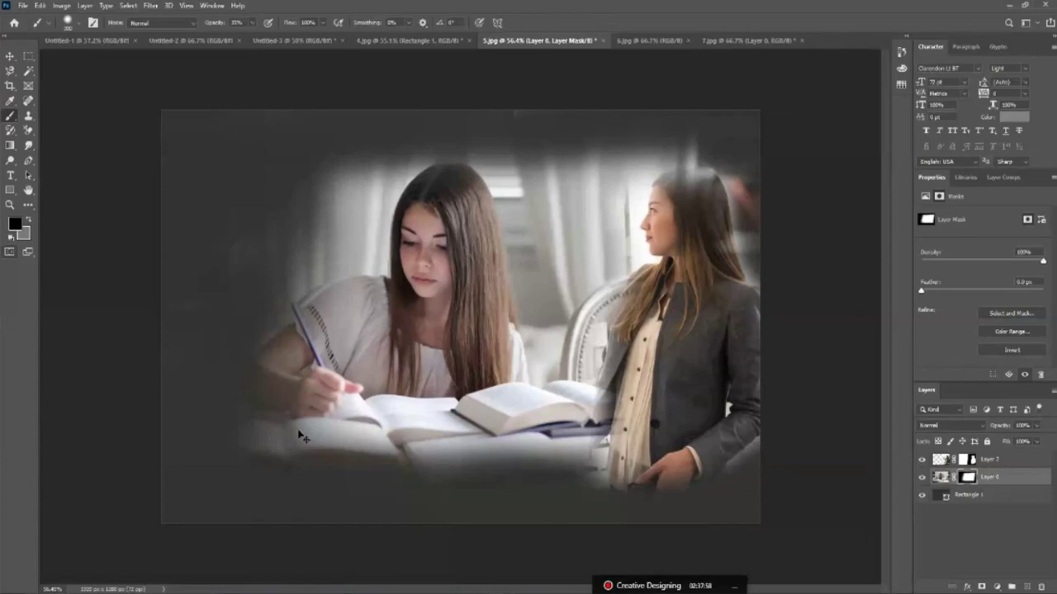
pyautogui.moveTo(239, 445); pyautogui.dragTo(272, 248)
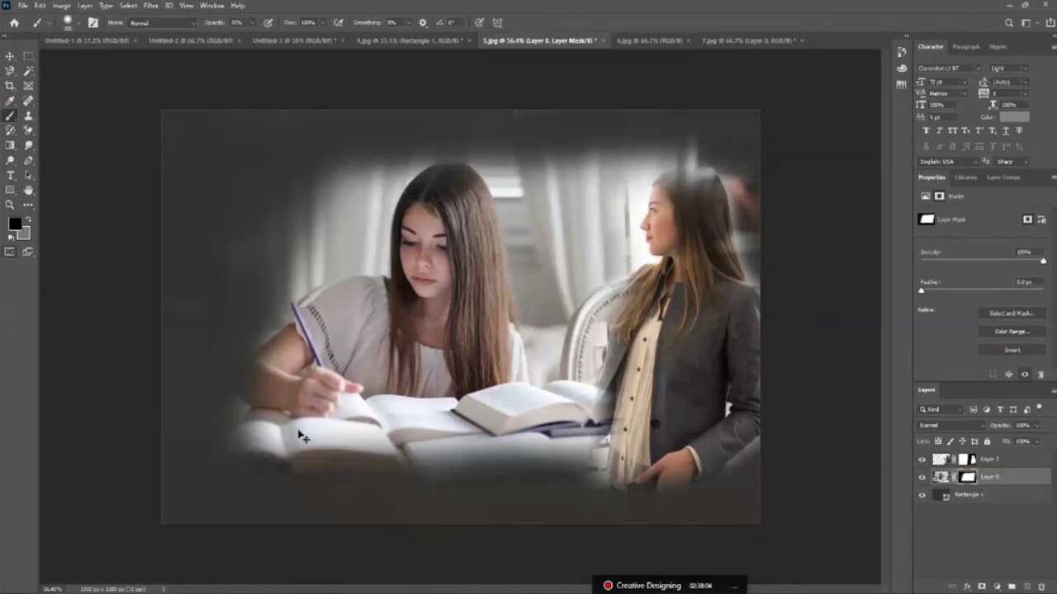
pyautogui.hotkey('ctrl', 'z')
pyautogui.hotkey('ctrl', 'shift', 'z')
# Delete Layer 0's mask without applying it and drag photo 6 into the composite.
pyautogui.click(1042, 586)
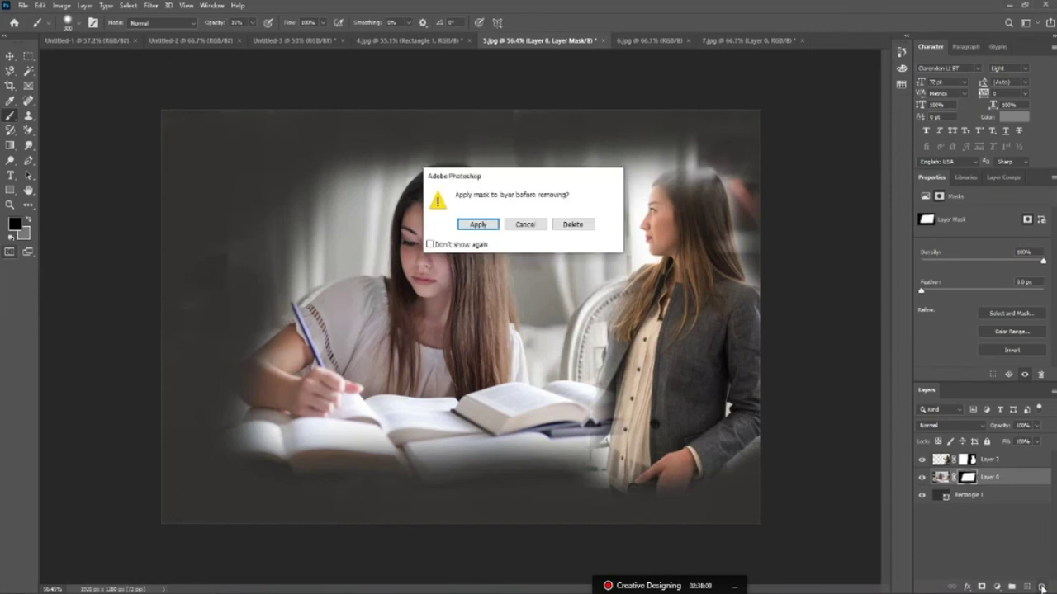
pyautogui.click(575, 224)
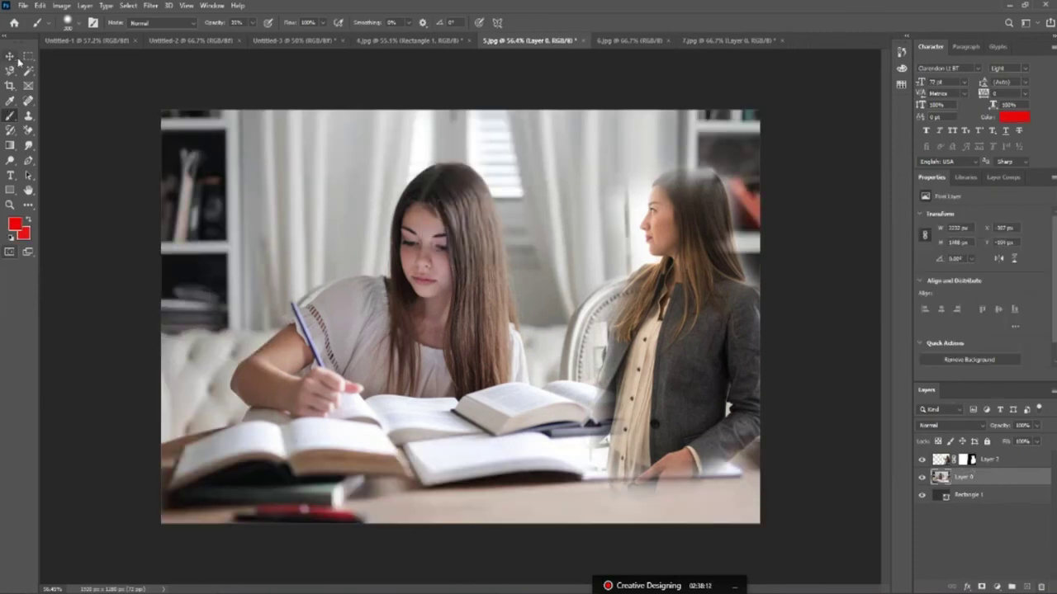
pyautogui.click(11, 57)
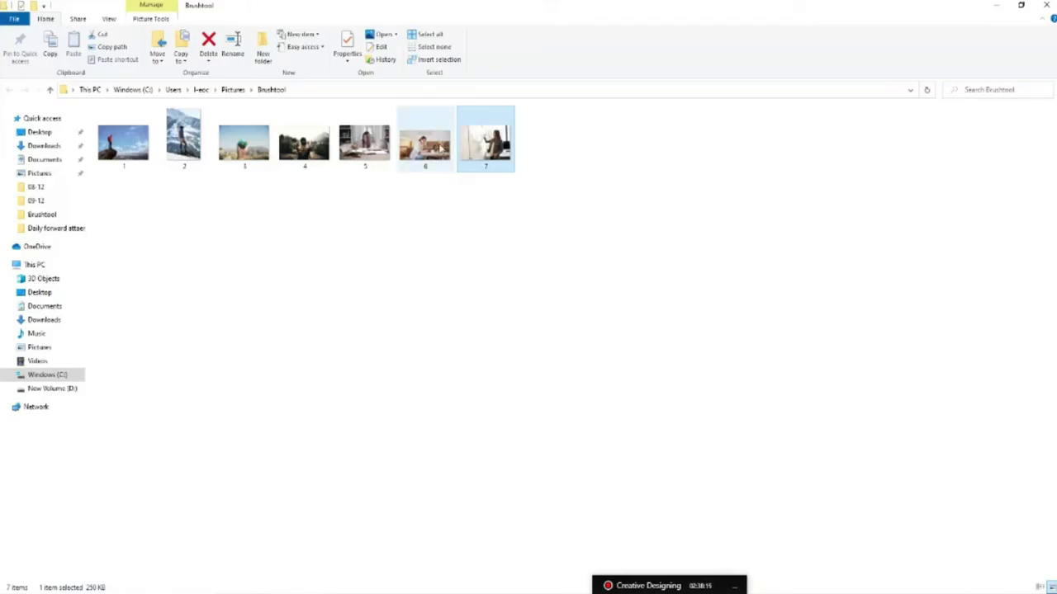
pyautogui.click(440, 147)
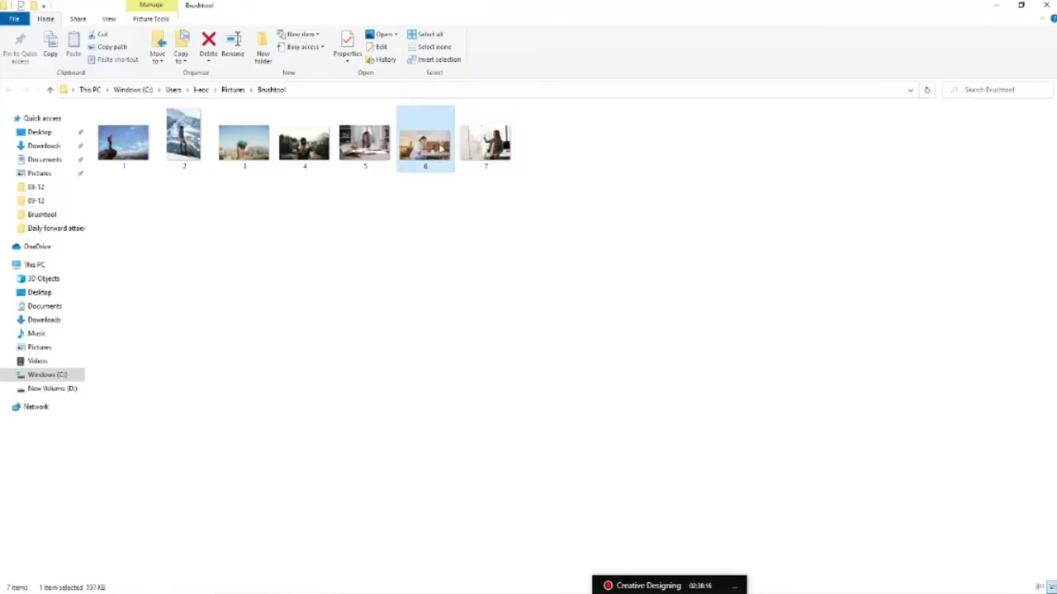
pyautogui.moveTo(440, 148)
pyautogui.mouseDown()
pyautogui.moveTo(498, 588)
pyautogui.moveTo(517, 390)
pyautogui.mouseUp()
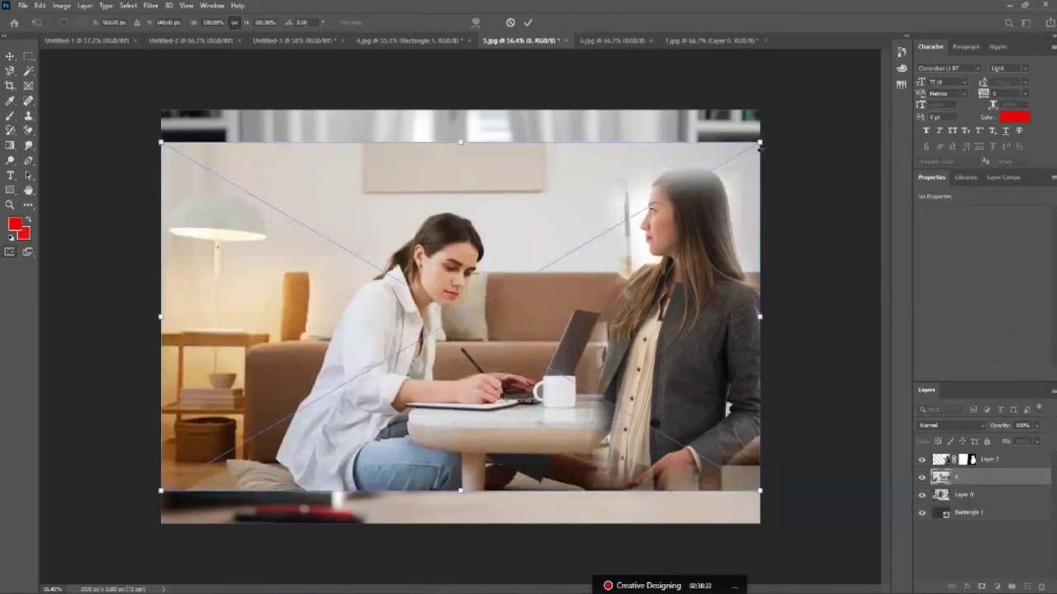
# Scale and move the placed photo 6 over the upper-left area and commit it.
pyautogui.moveTo(758, 143); pyautogui.dragTo(566, 283)
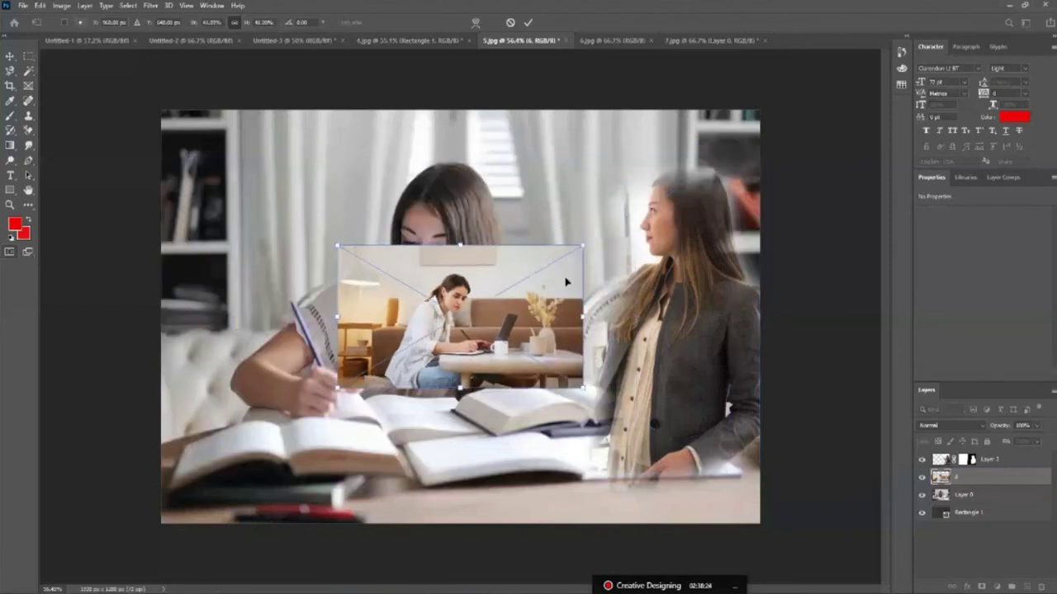
pyautogui.moveTo(494, 320)
pyautogui.mouseDown()
pyautogui.moveTo(285, 175)
pyautogui.moveTo(285, 225)
pyautogui.mouseUp()
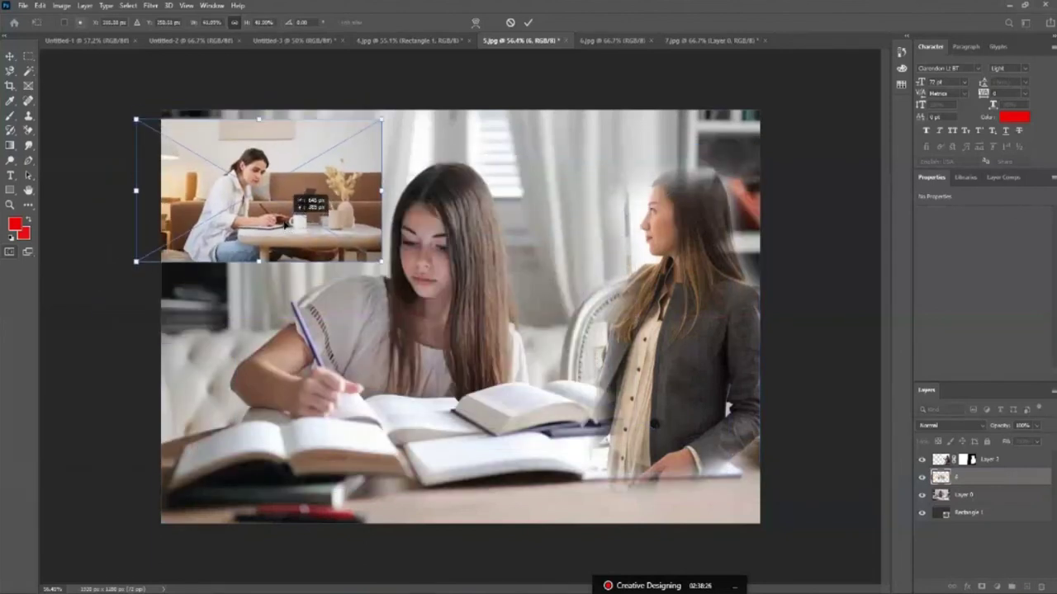
pyautogui.moveTo(380, 262)
pyautogui.mouseDown()
pyautogui.moveTo(456, 375)
pyautogui.moveTo(380, 264)
pyautogui.moveTo(583, 379)
pyautogui.mouseUp()
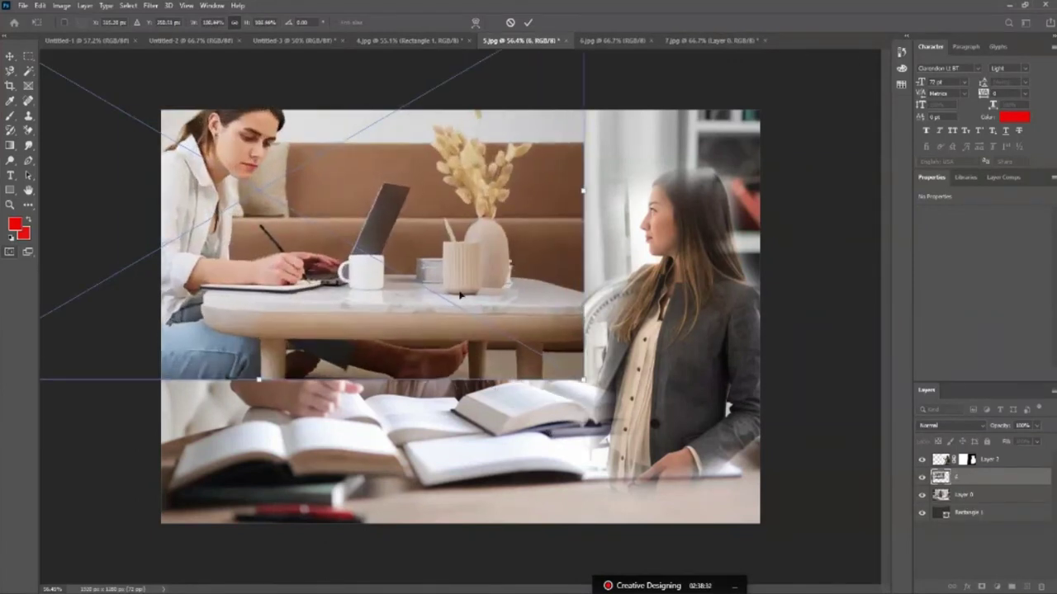
pyautogui.moveTo(460, 293); pyautogui.dragTo(437, 356)
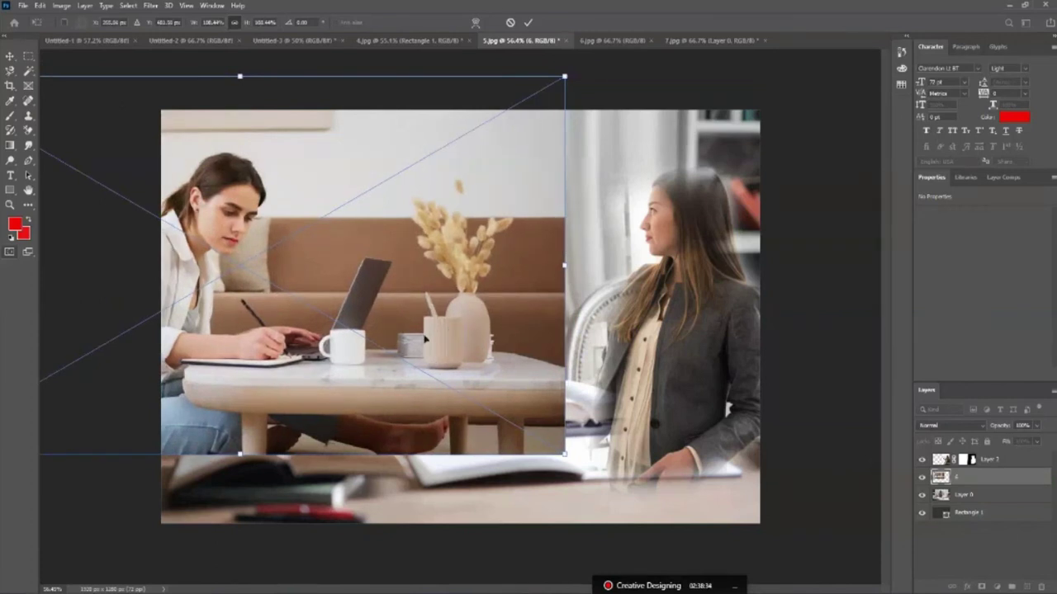
pyautogui.click(527, 22)
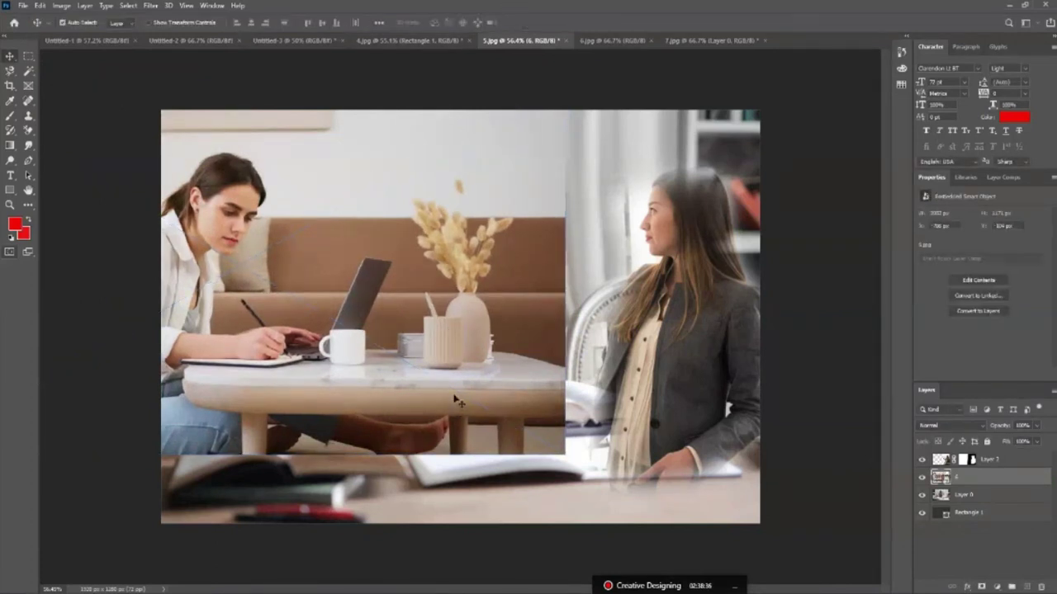
# Nudge the laptop-woman photo left and up into its final position.
pyautogui.moveTo(957, 493); pyautogui.dragTo(960, 501)
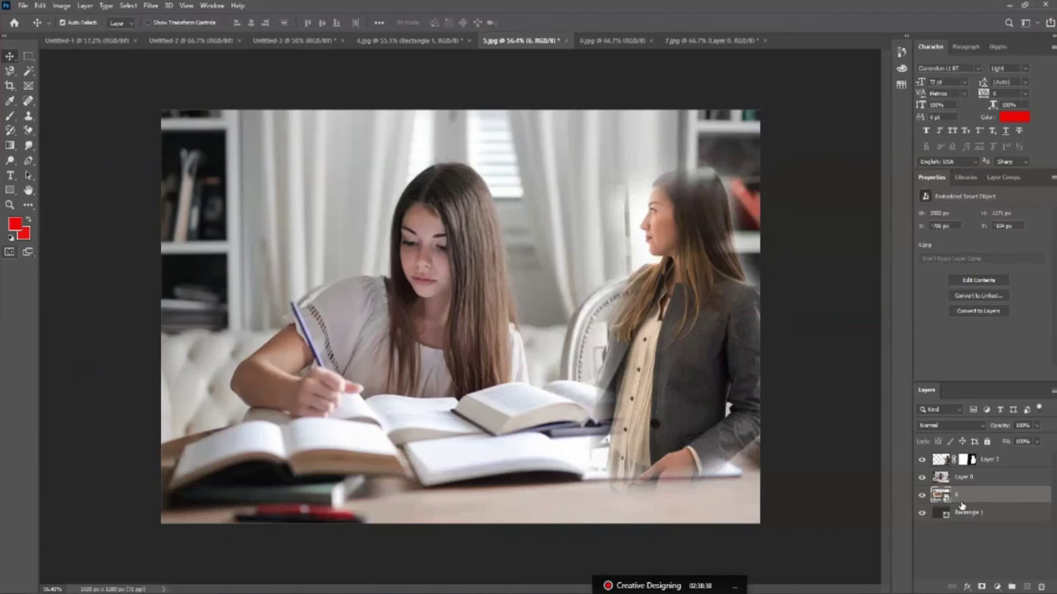
pyautogui.hotkey('ctrl', 'z')
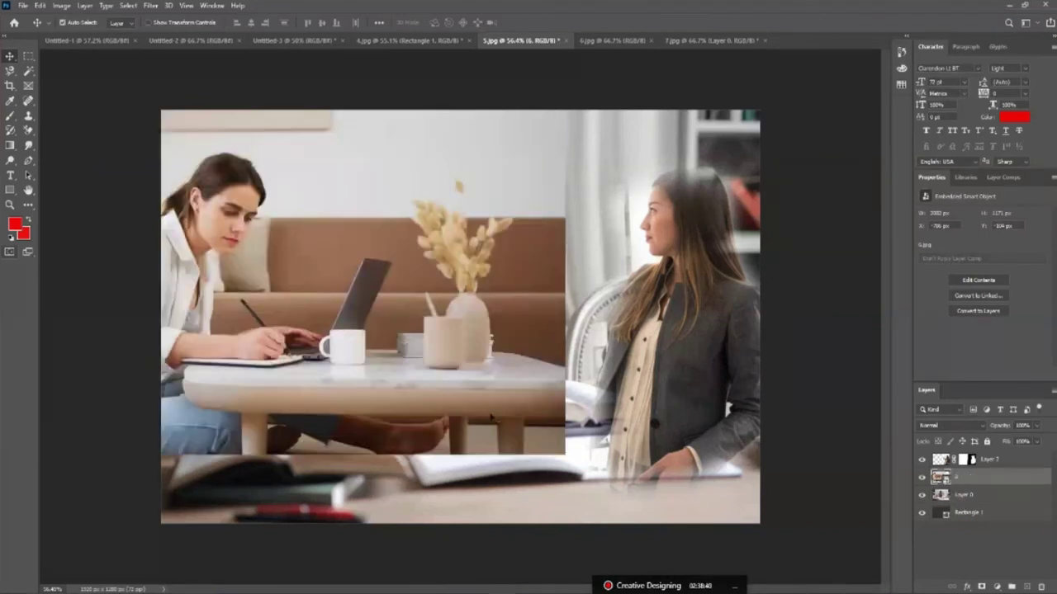
pyautogui.moveTo(502, 398)
pyautogui.mouseDown()
pyautogui.moveTo(462, 398)
pyautogui.moveTo(438, 382)
pyautogui.mouseUp()
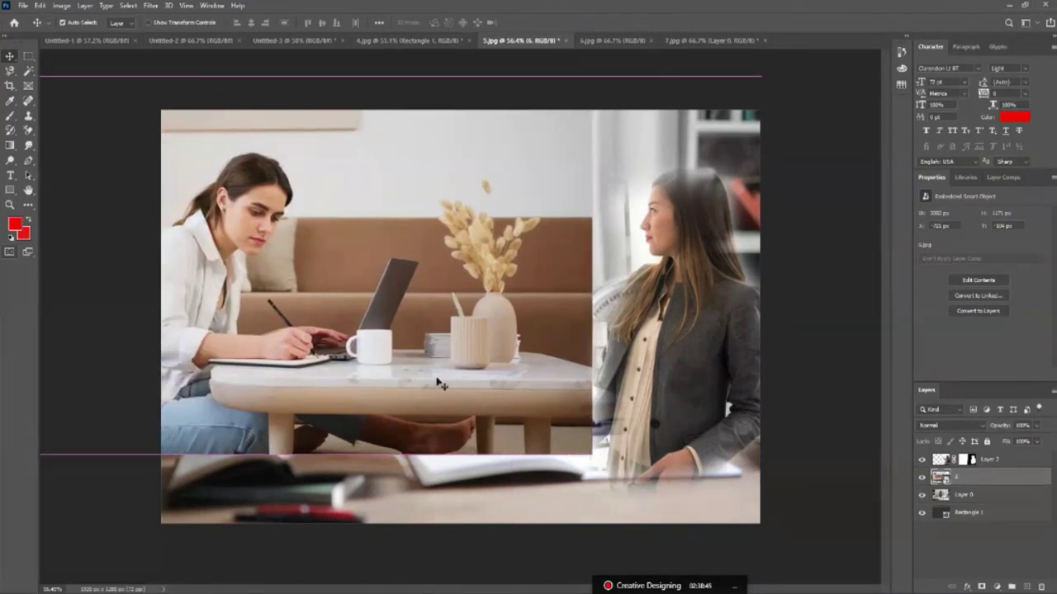
pyautogui.moveTo(438, 382); pyautogui.dragTo(444, 386)
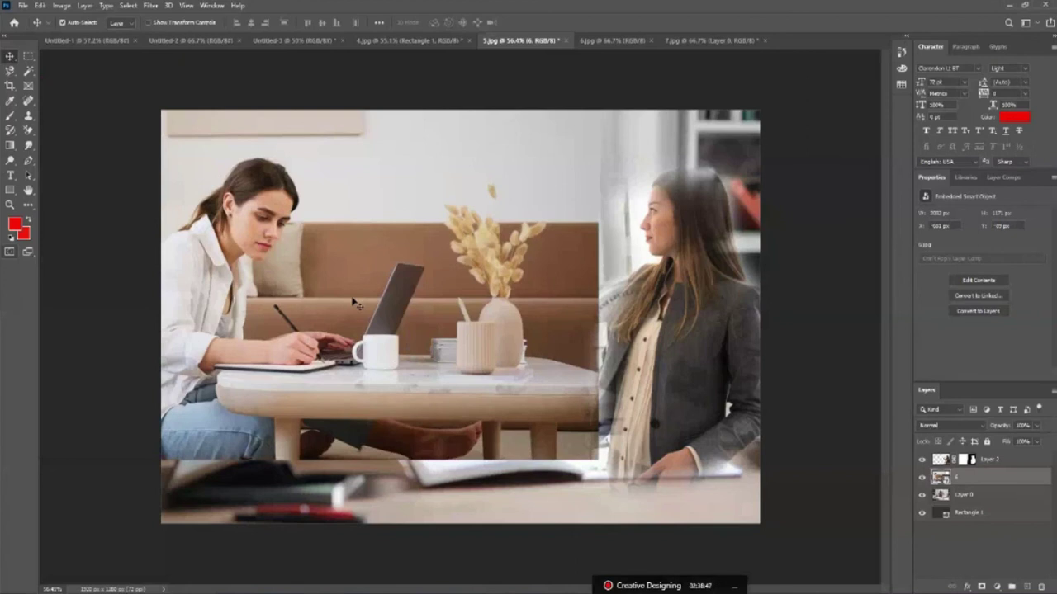
pyautogui.moveTo(353, 304)
pyautogui.mouseDown()
pyautogui.moveTo(337, 320)
pyautogui.moveTo(330, 272)
pyautogui.mouseUp()
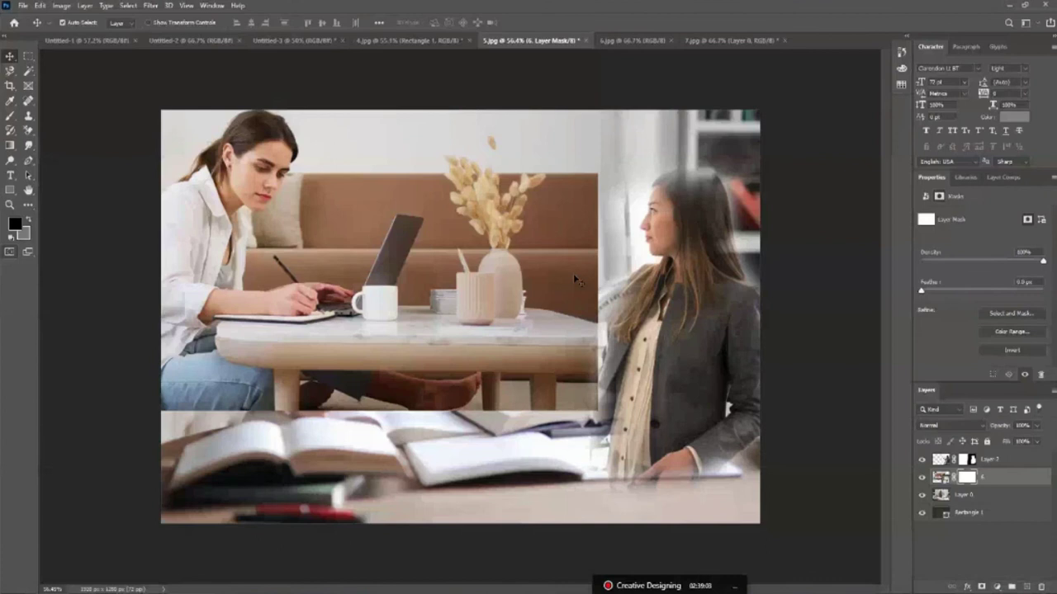
# Paint out the vase and right table area on layer 6's mask, then nudge the photo.
pyautogui.click(10, 115)
pyautogui.moveTo(487, 165)
pyautogui.mouseDown()
pyautogui.moveTo(444, 330)
pyautogui.moveTo(551, 285)
pyautogui.moveTo(562, 379)
pyautogui.moveTo(590, 141)
pyautogui.moveTo(531, 401)
pyautogui.moveTo(446, 272)
pyautogui.moveTo(429, 331)
pyautogui.moveTo(491, 148)
pyautogui.moveTo(372, 452)
pyautogui.moveTo(412, 425)
pyautogui.moveTo(484, 146)
pyautogui.moveTo(363, 413)
pyautogui.moveTo(421, 161)
pyautogui.moveTo(331, 388)
pyautogui.moveTo(314, 397)
pyautogui.moveTo(298, 462)
pyautogui.moveTo(256, 483)
pyautogui.moveTo(376, 207)
pyautogui.moveTo(392, 293)
pyautogui.mouseUp()
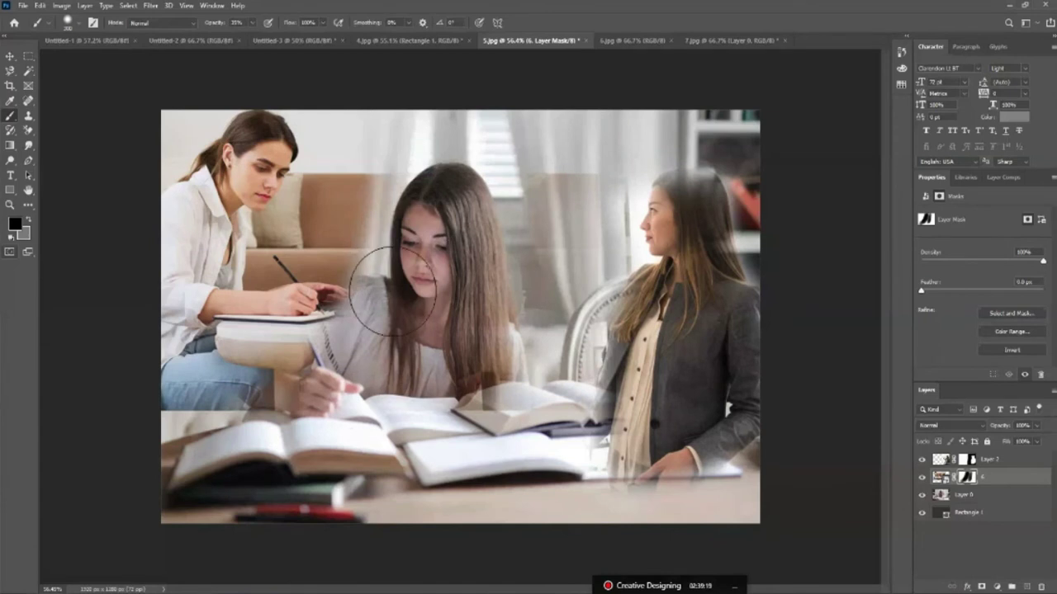
pyautogui.press('v')
pyautogui.hotkey('shift', 'Down')
pyautogui.hotkey('shift', 'Down')
pyautogui.hotkey('shift', 'Down')
pyautogui.hotkey('shift', 'Down')
pyautogui.moveTo(277, 287); pyautogui.dragTo(282, 286)
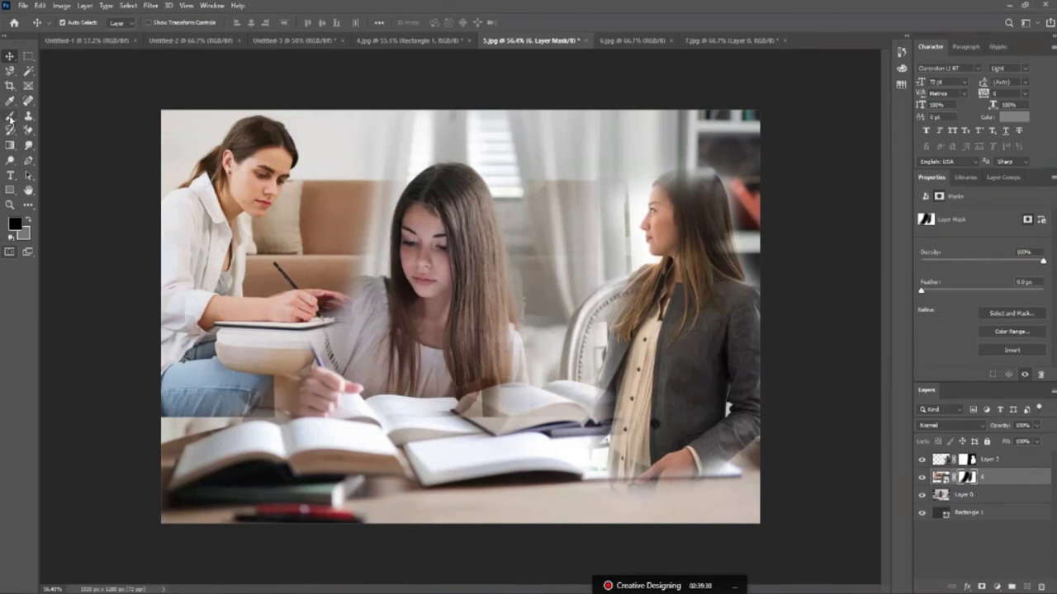
# Fade the left woman's jeans and the top-left edge into the room on the mask.
pyautogui.click(10, 116)
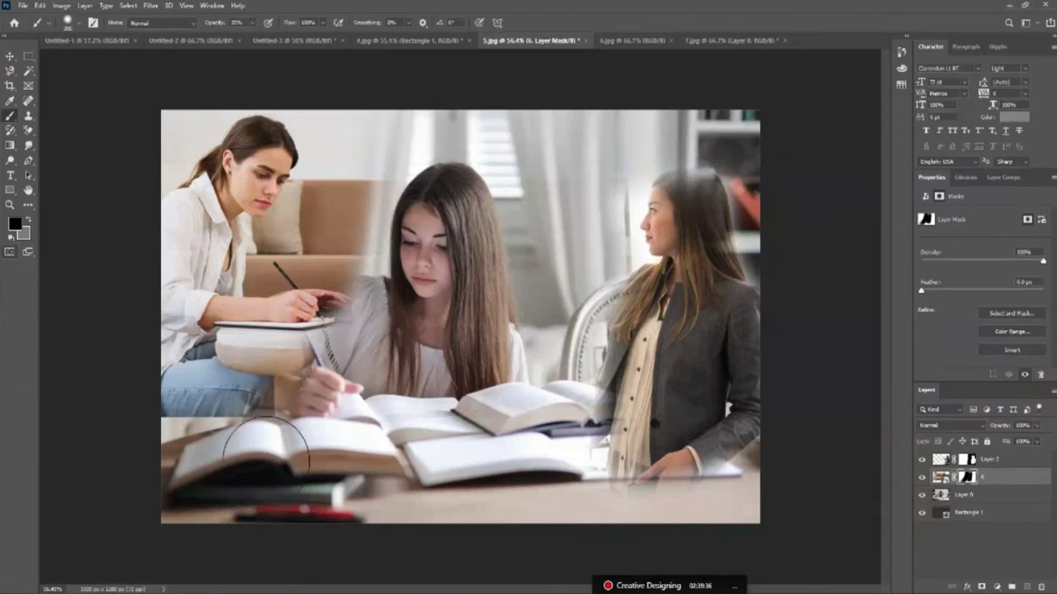
pyautogui.moveTo(240, 400); pyautogui.dragTo(198, 396)
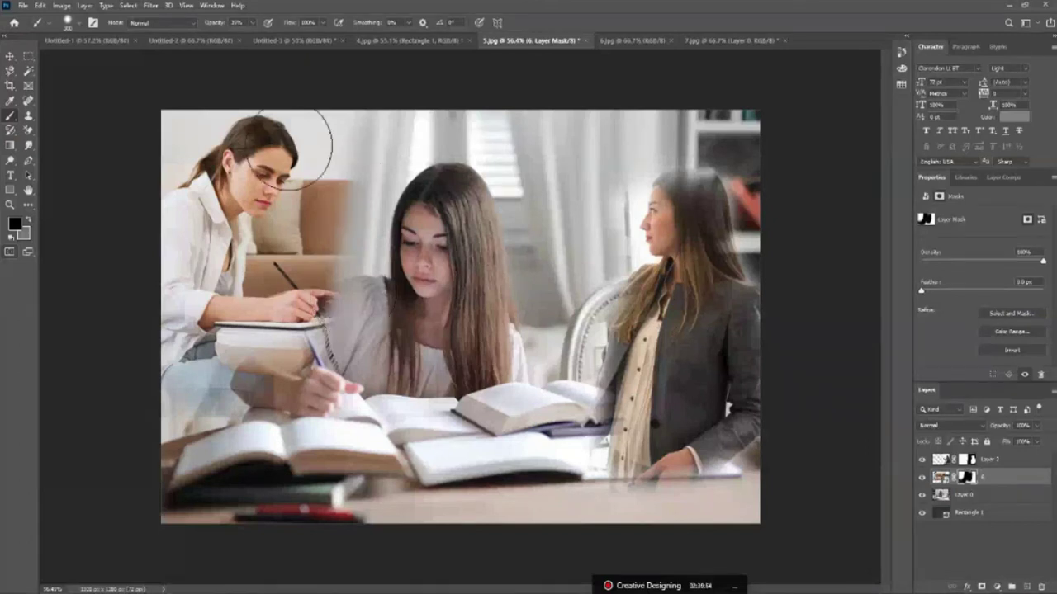
pyautogui.moveTo(190, 148)
pyautogui.mouseDown()
pyautogui.moveTo(92, 245)
pyautogui.moveTo(211, 87)
pyautogui.moveTo(330, 256)
pyautogui.moveTo(335, 206)
pyautogui.moveTo(301, 251)
pyautogui.moveTo(325, 306)
pyautogui.moveTo(307, 362)
pyautogui.moveTo(309, 245)
pyautogui.moveTo(278, 291)
pyautogui.moveTo(342, 182)
pyautogui.moveTo(308, 237)
pyautogui.mouseUp()
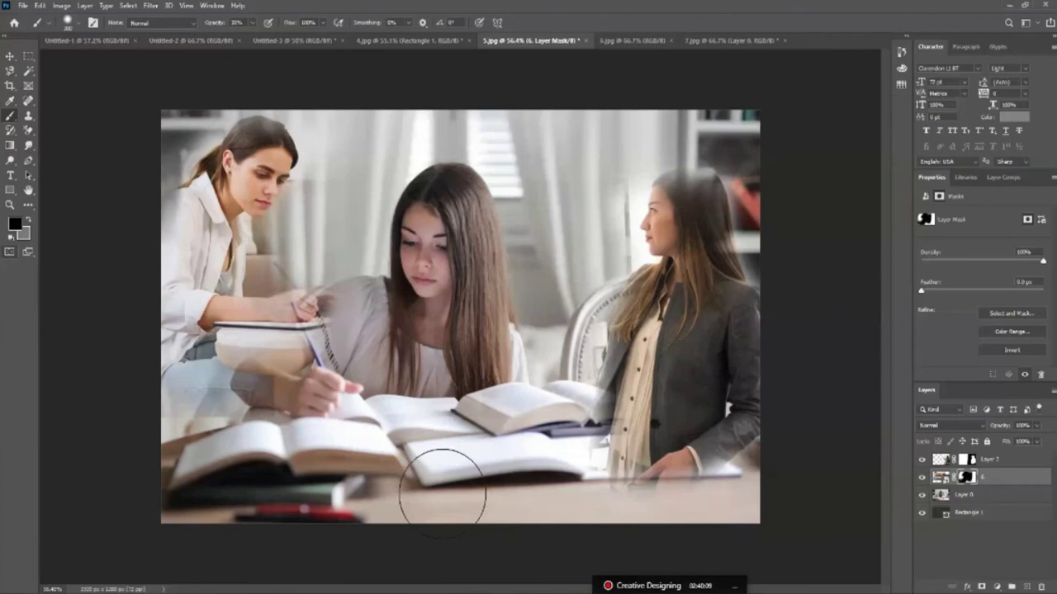
pyautogui.hotkey('ctrl', 'z')
pyautogui.press('z')
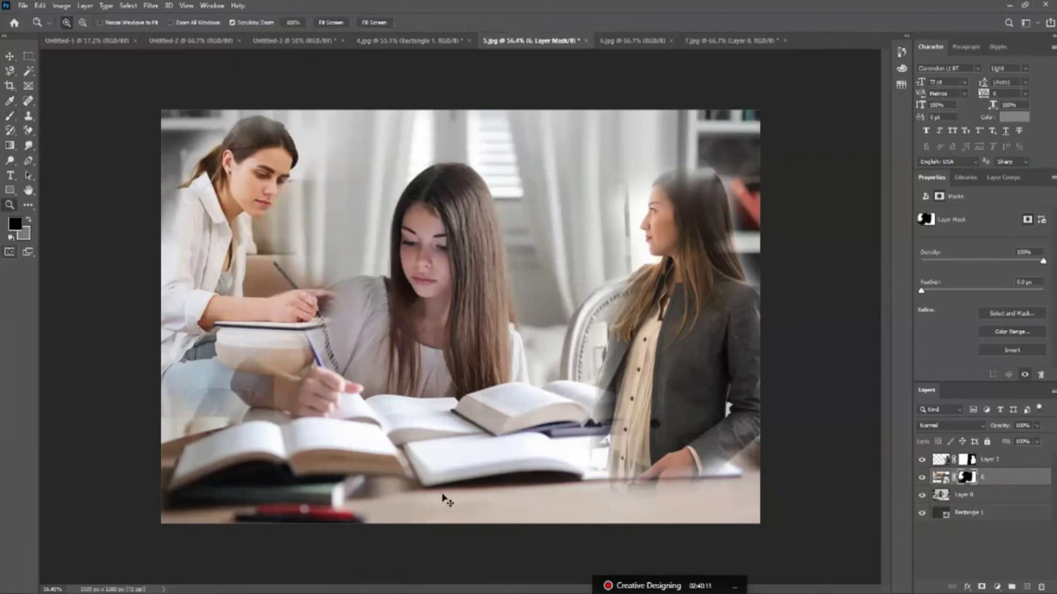
# Undo the last mask strokes so the couch behind the left woman shows again.
pyautogui.hotkey('ctrl', 'z')
pyautogui.hotkey('ctrl', 'z')
pyautogui.hotkey('ctrl', 'shift', 'z')
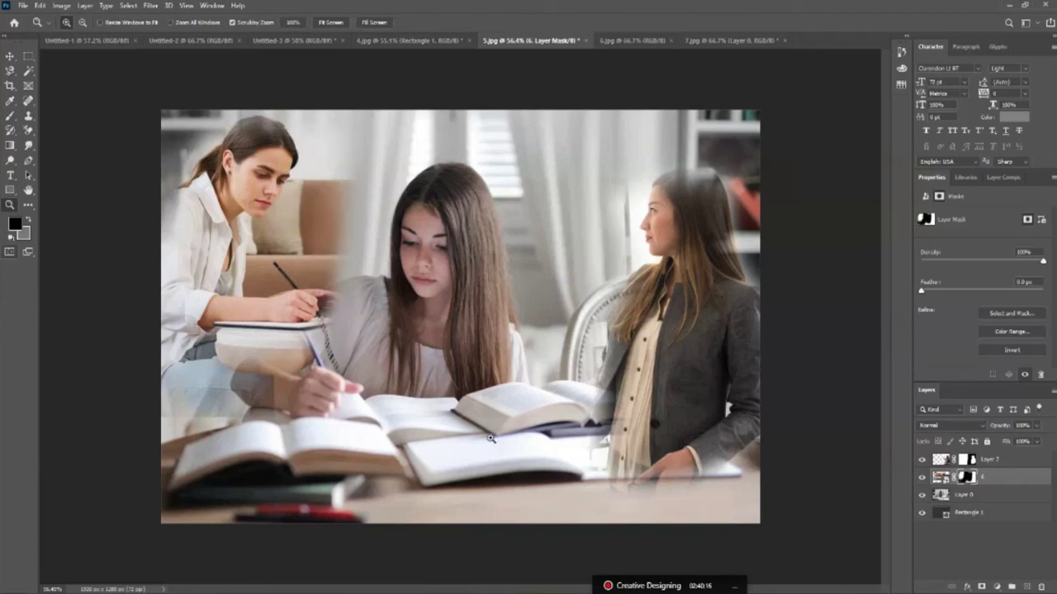
pyautogui.hotkey('ctrl', 'z')
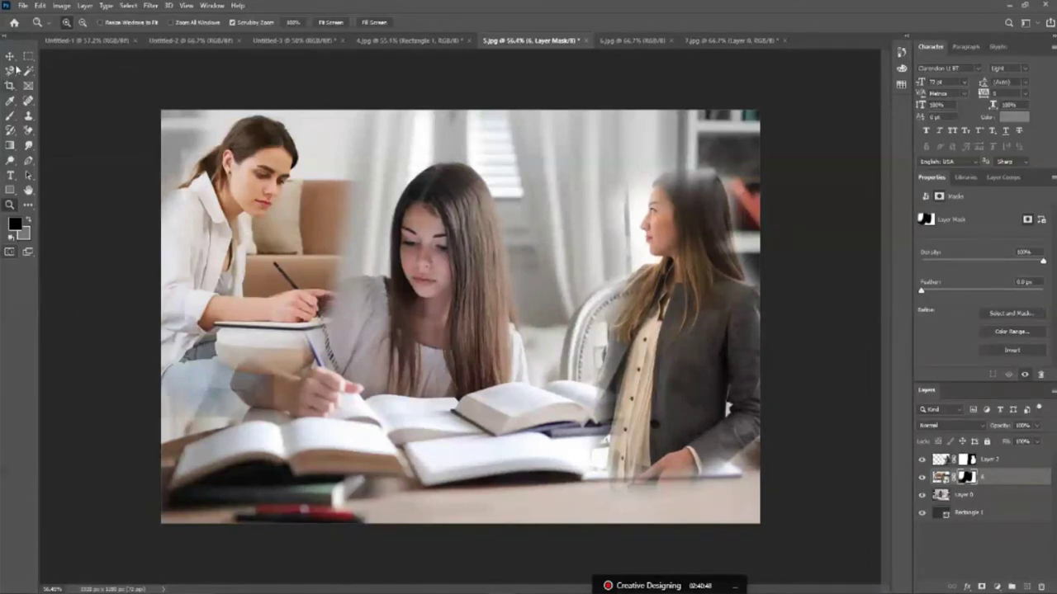
# Trial-shift the middle girl's photo right, revert it, and target the laptop-woman layer's mask.
pyautogui.press('v')
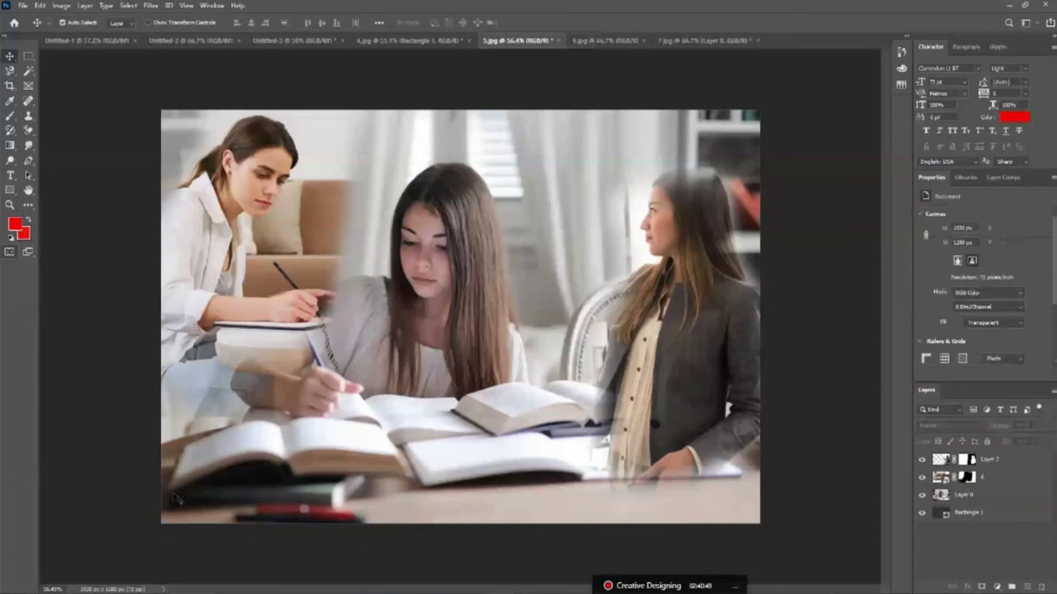
pyautogui.moveTo(436, 357); pyautogui.dragTo(494, 360)
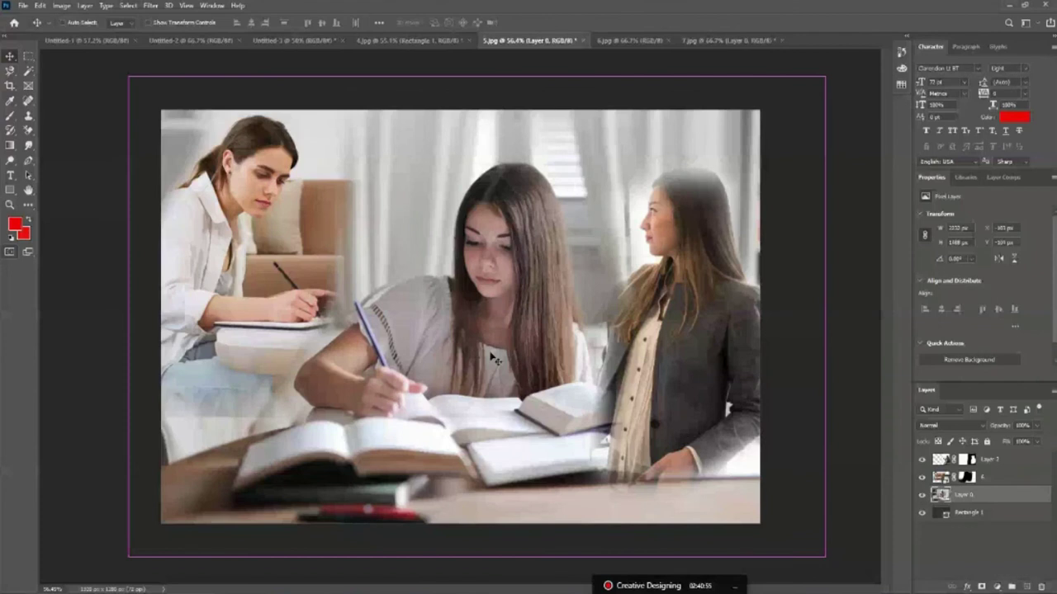
pyautogui.hotkey('ctrl', 'z')
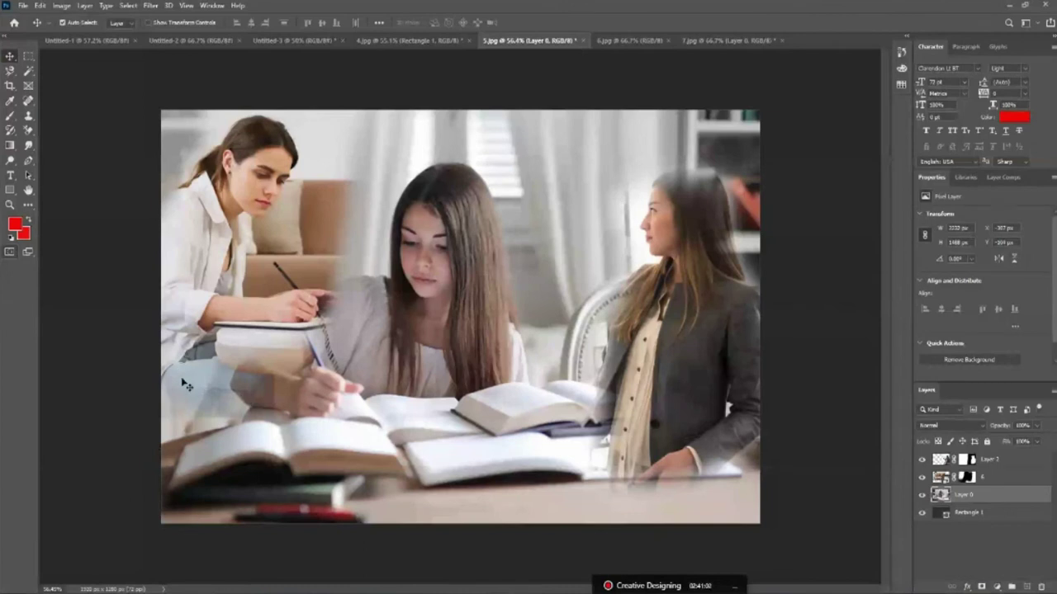
pyautogui.click(233, 345)
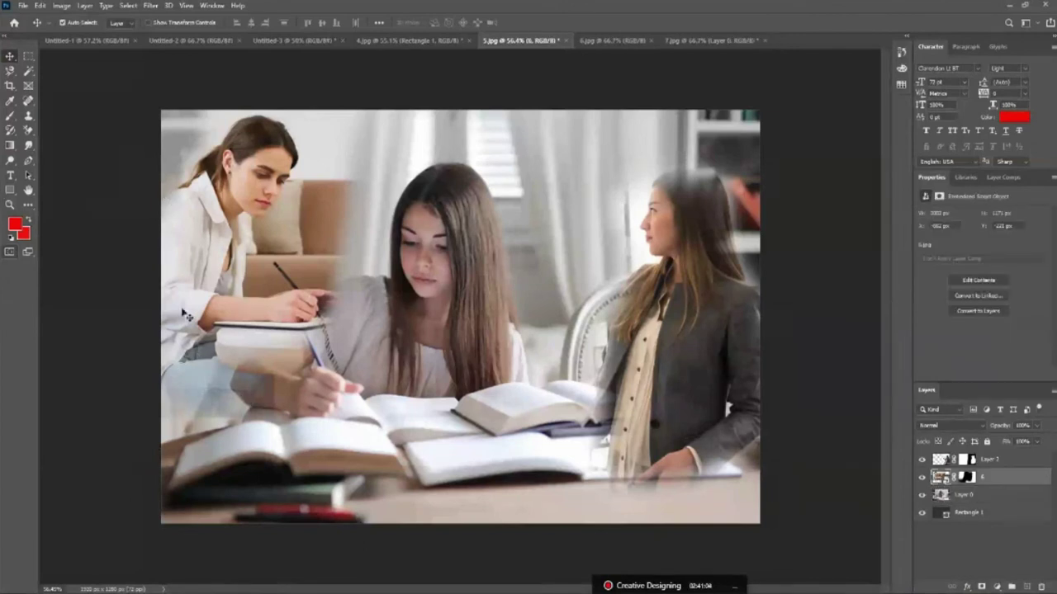
pyautogui.click(964, 477)
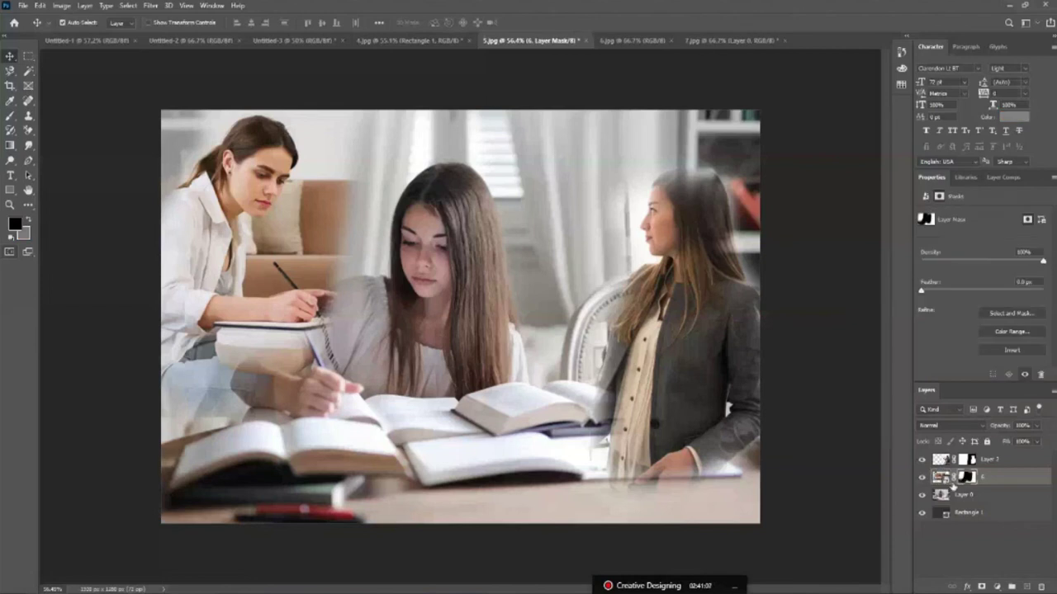
# Brush black on the writing woman's mask over her arm and the hand near the pencil.
pyautogui.click(10, 116)
pyautogui.moveTo(198, 299)
pyautogui.mouseDown()
pyautogui.moveTo(137, 259)
pyautogui.moveTo(177, 472)
pyautogui.moveTo(295, 429)
pyautogui.moveTo(273, 435)
pyautogui.moveTo(200, 392)
pyautogui.moveTo(146, 424)
pyautogui.moveTo(259, 436)
pyautogui.moveTo(301, 334)
pyautogui.moveTo(277, 363)
pyautogui.mouseUp()
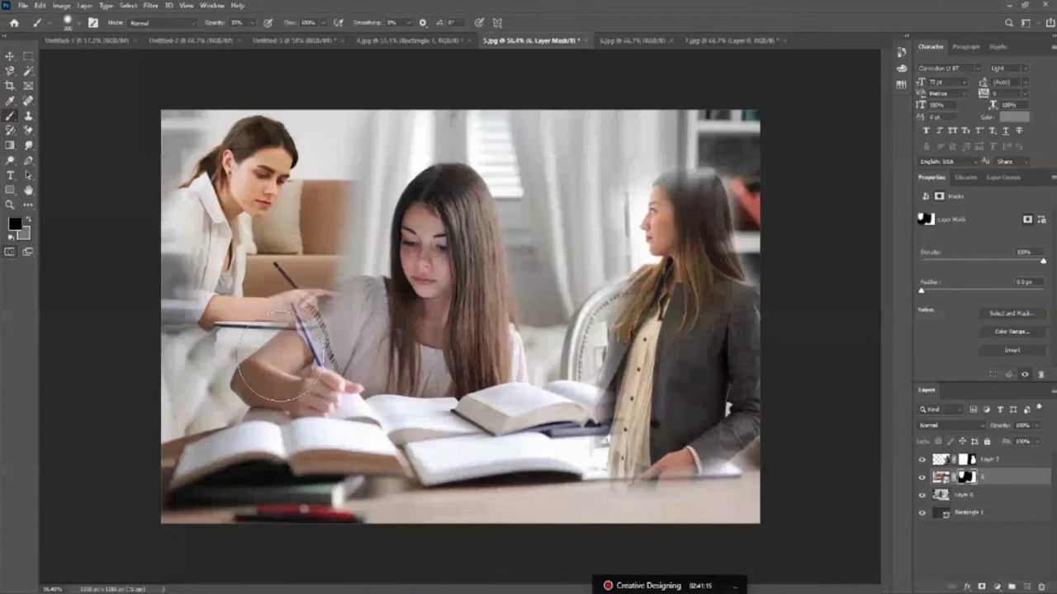
pyautogui.moveTo(281, 356); pyautogui.dragTo(350, 377)
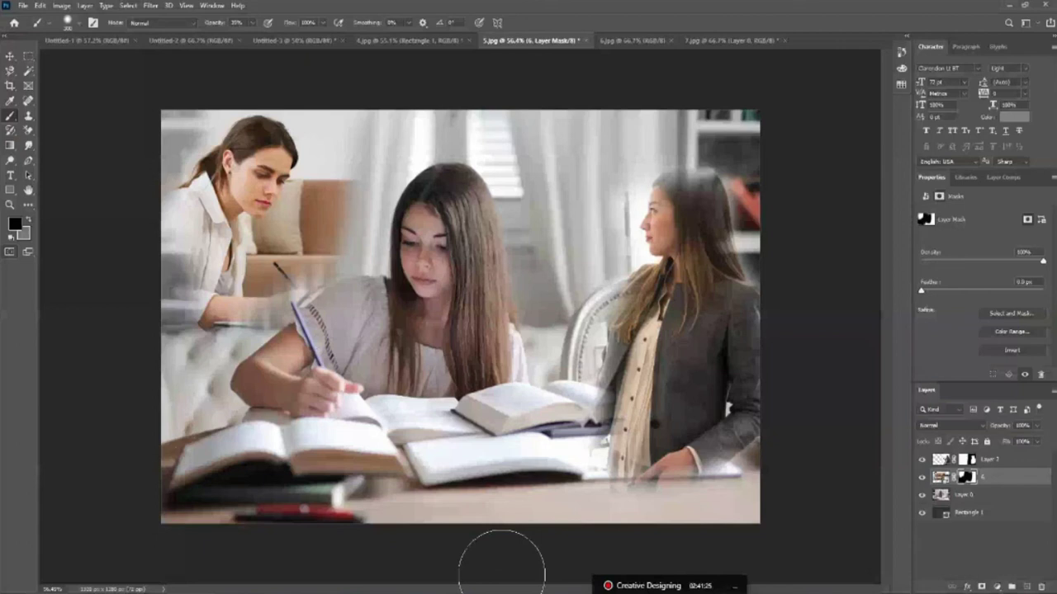
pyautogui.press('z')
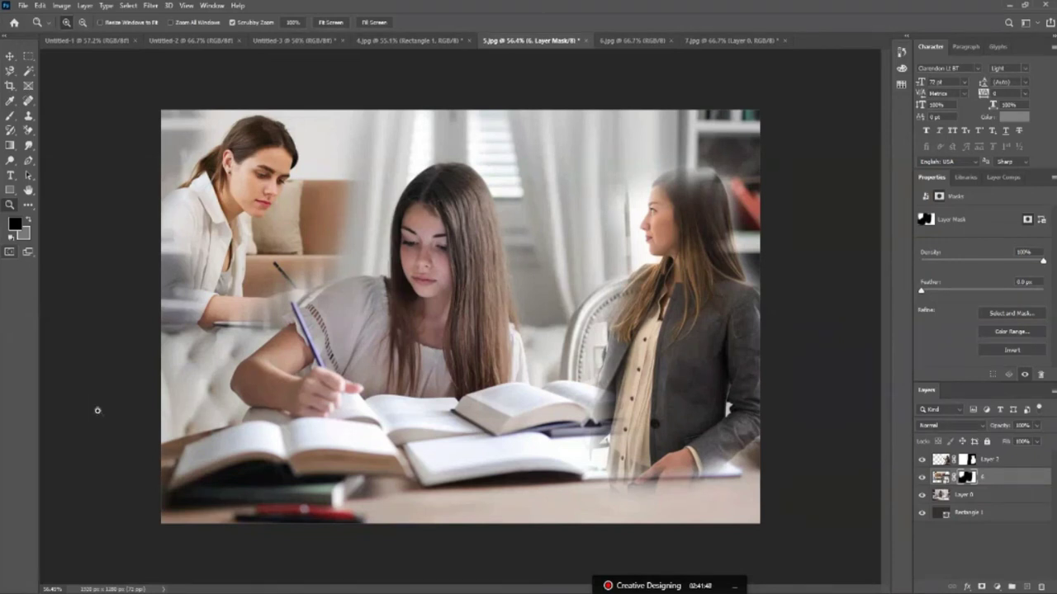
# Give the Rectangle 1 backdrop shape a bright red fill, then reselect Layer 0.
pyautogui.click(9, 55)
pyautogui.click(132, 334)
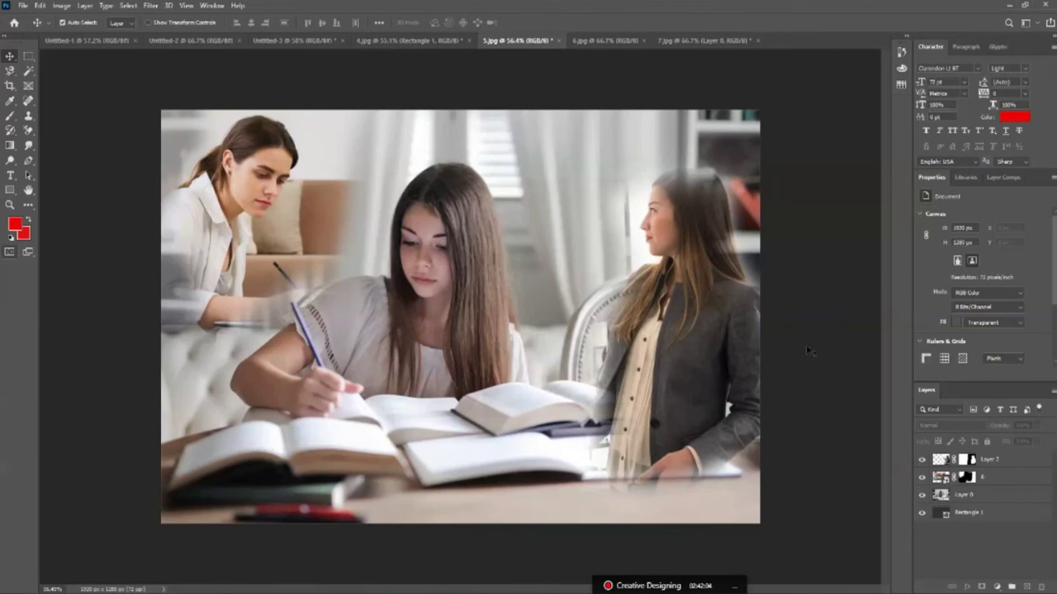
pyautogui.click(945, 514)
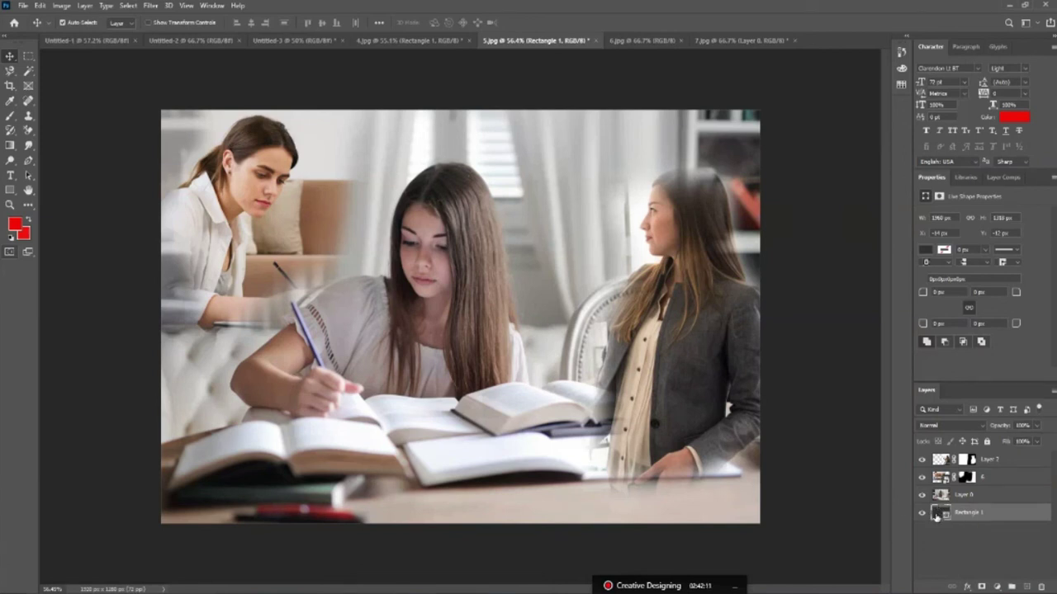
pyautogui.doubleClick(937, 513)
pyautogui.click(895, 151)
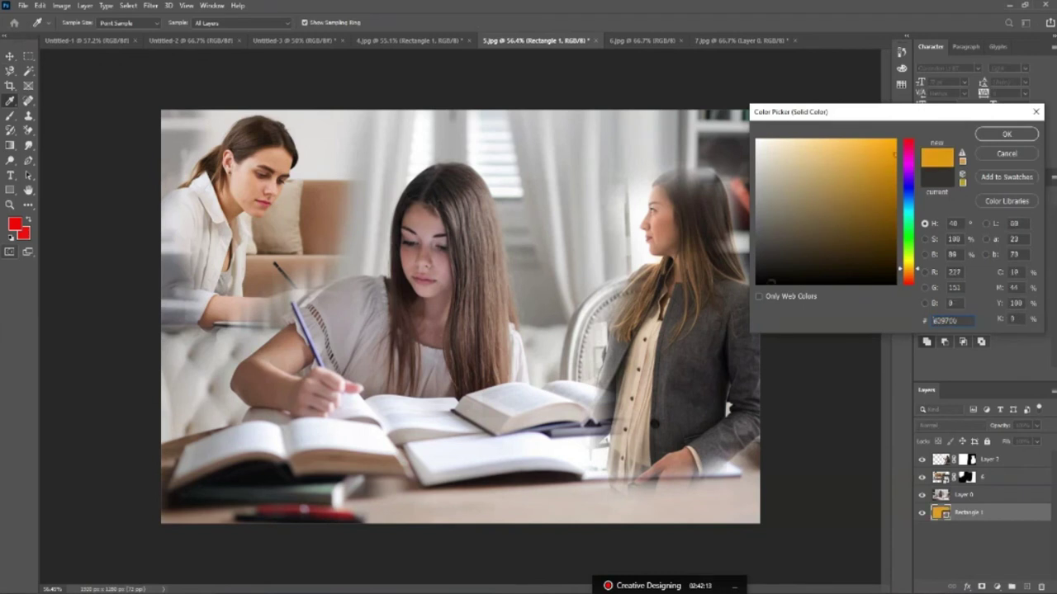
pyautogui.click(882, 148)
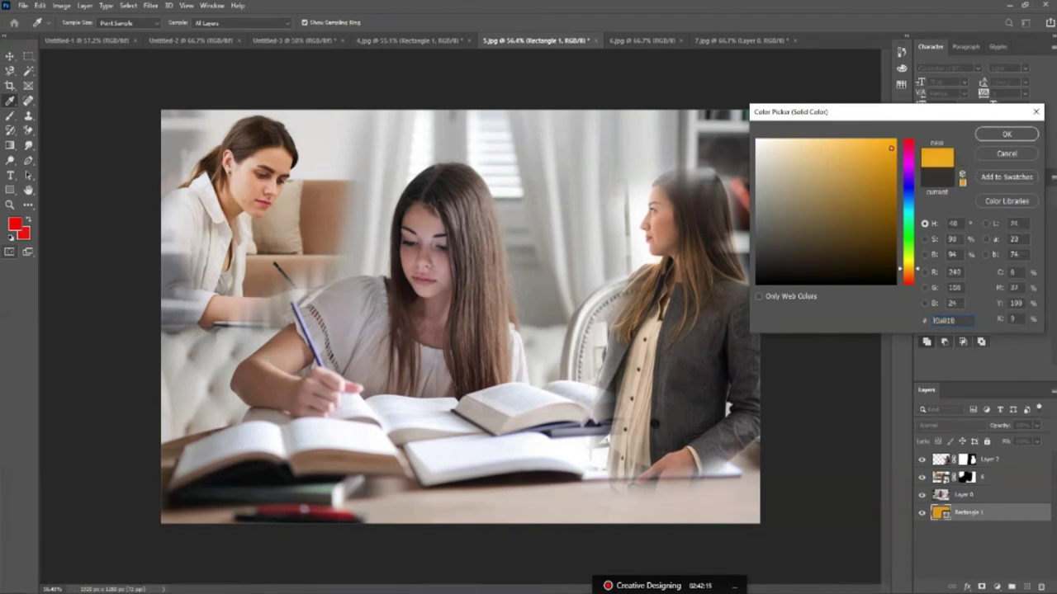
pyautogui.click(908, 139)
pyautogui.press('Return')
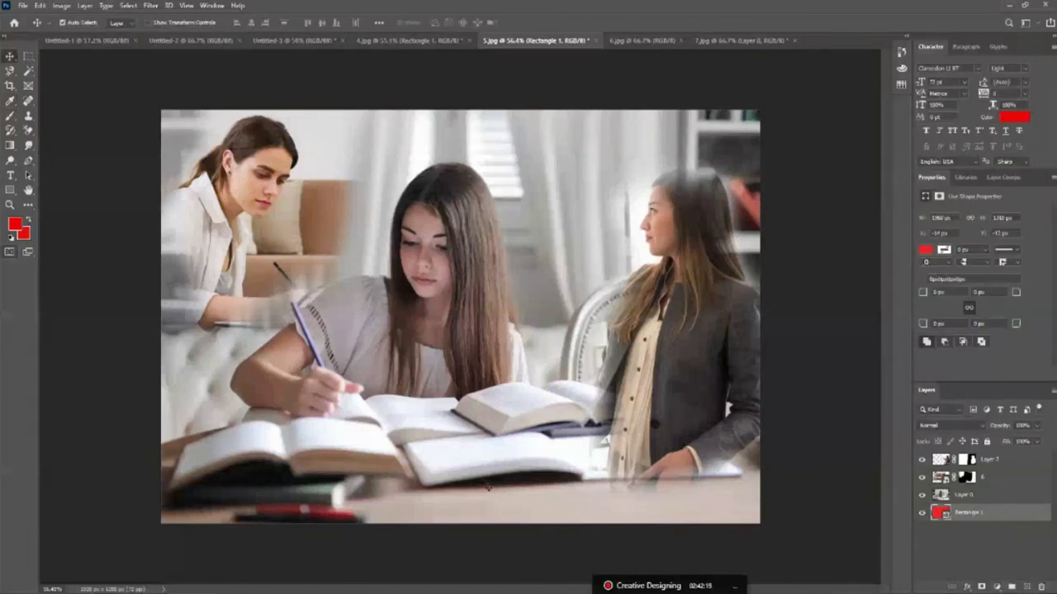
pyautogui.click(956, 496)
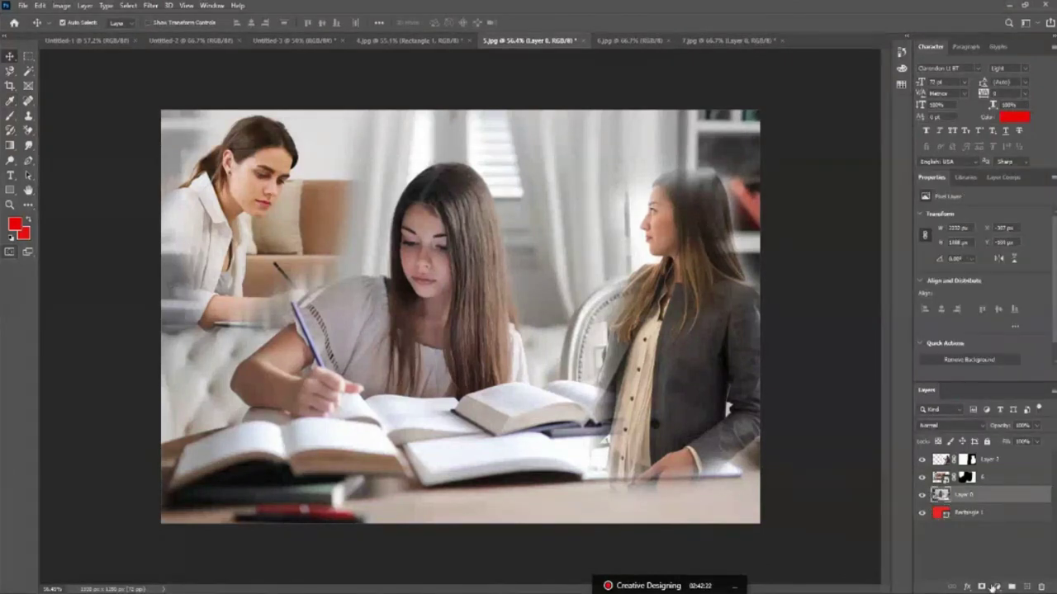
pyautogui.click(983, 586)
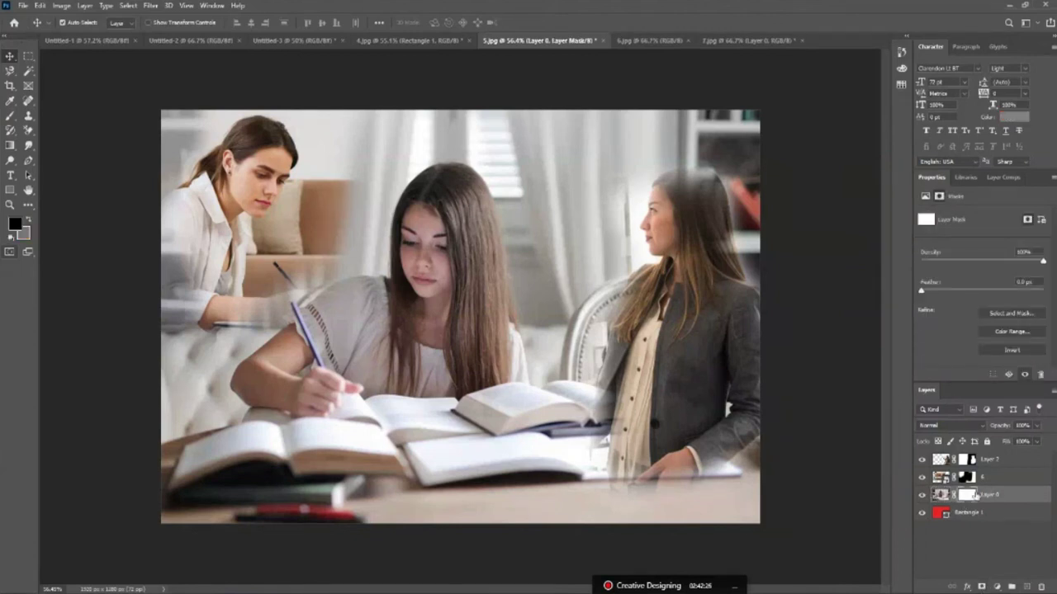
pyautogui.click(10, 130)
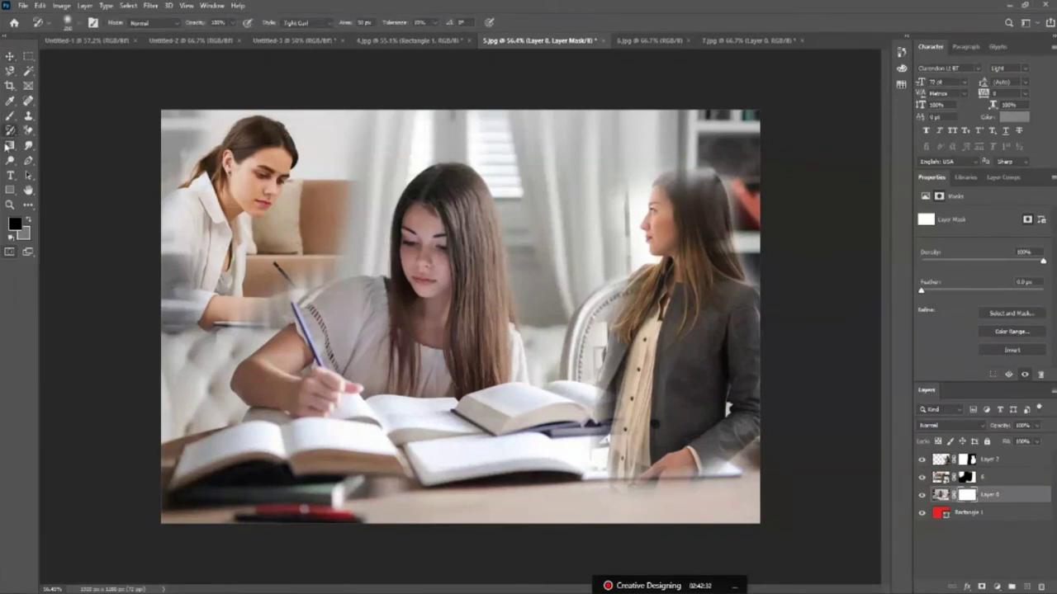
pyautogui.click(9, 117)
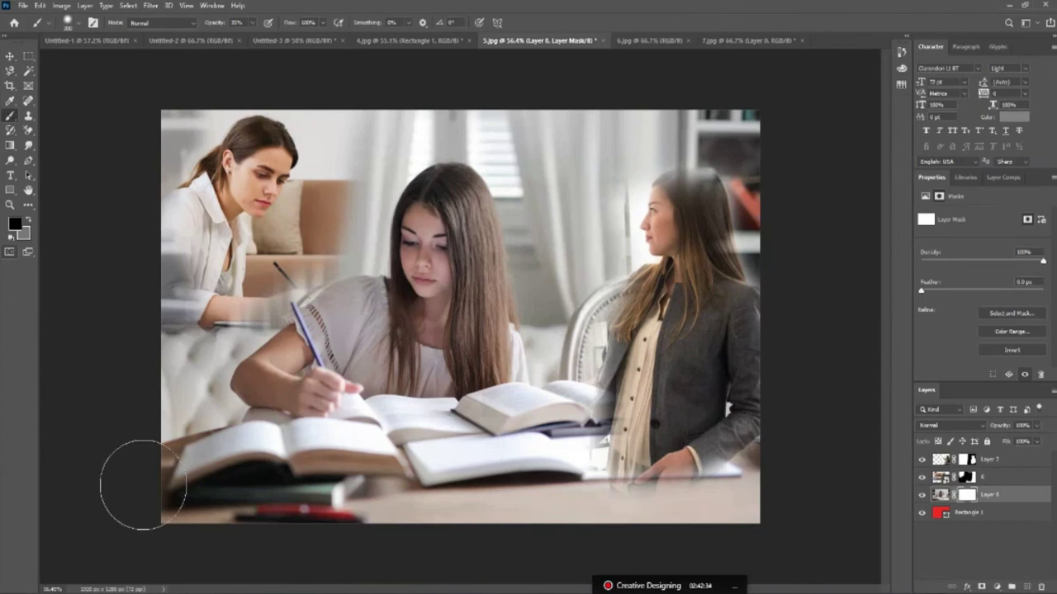
pyautogui.moveTo(148, 487); pyautogui.dragTo(363, 483)
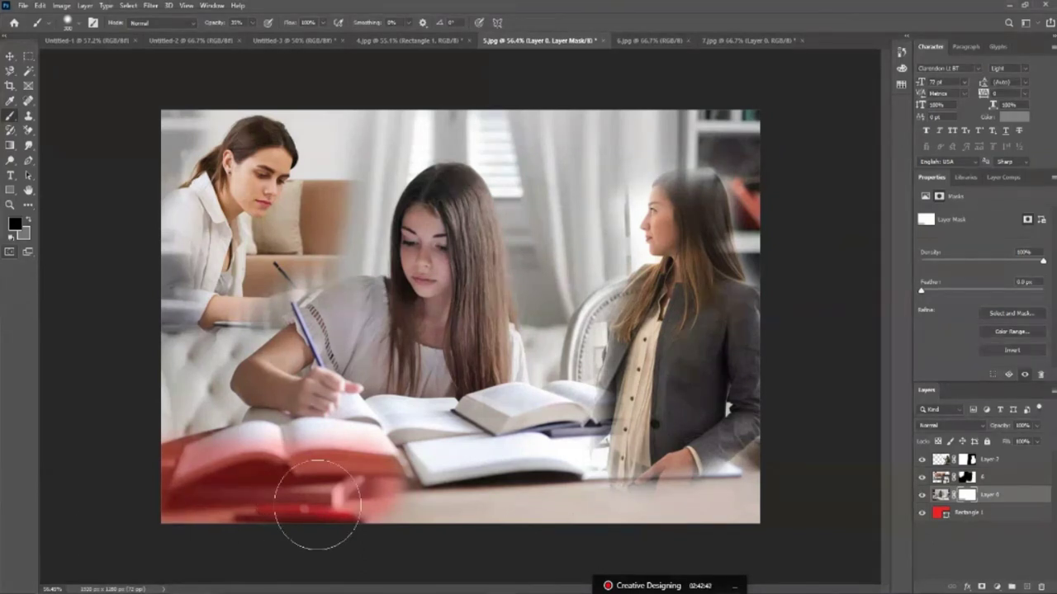
pyautogui.hotkey('ctrl', 'z')
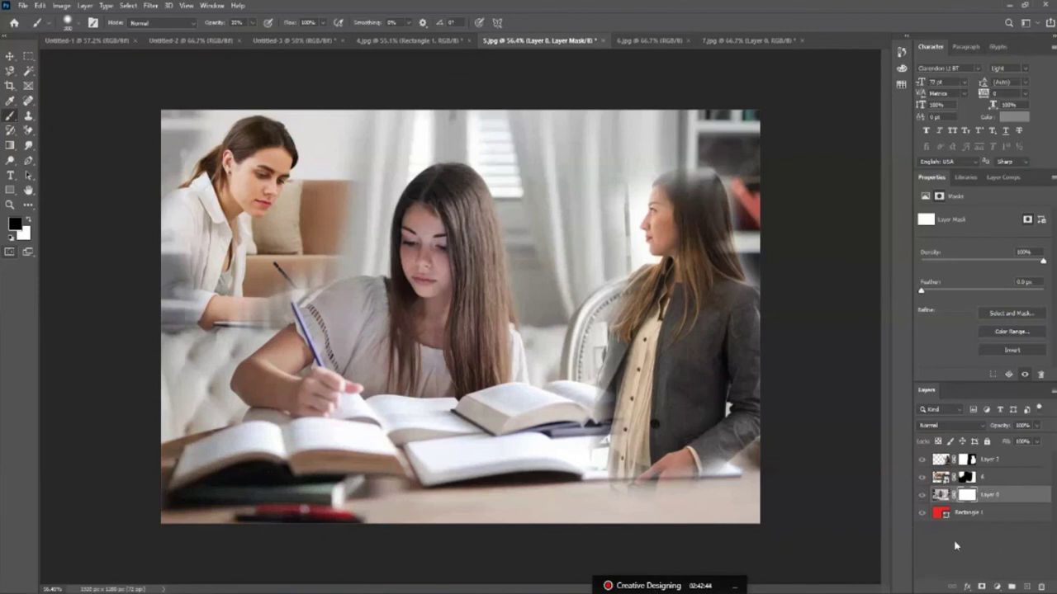
pyautogui.moveTo(193, 509)
pyautogui.mouseDown()
pyautogui.moveTo(463, 487)
pyautogui.moveTo(222, 494)
pyautogui.moveTo(667, 484)
pyautogui.moveTo(745, 272)
pyautogui.moveTo(749, 151)
pyautogui.moveTo(649, 248)
pyautogui.moveTo(483, 272)
pyautogui.moveTo(349, 177)
pyautogui.moveTo(161, 224)
pyautogui.mouseUp()
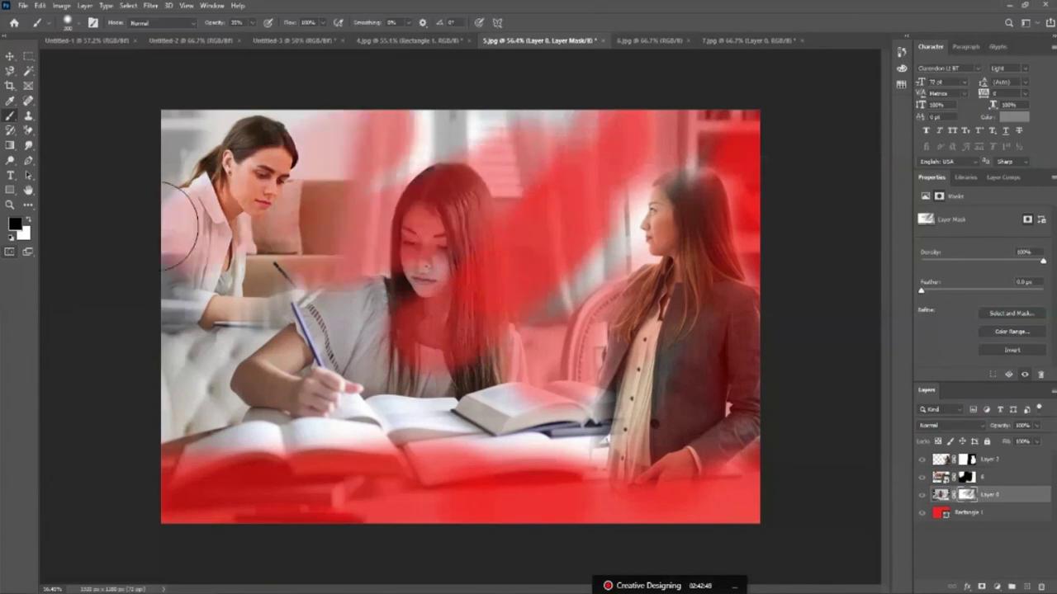
pyautogui.hotkey('ctrl', 'z')
pyautogui.hotkey('ctrl', 'z')
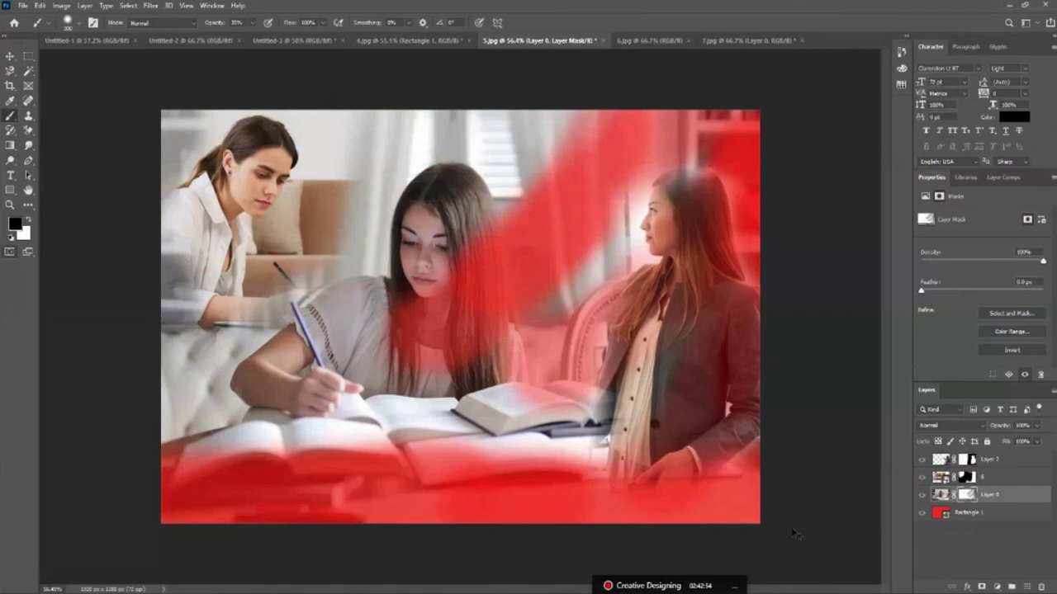
pyautogui.hotkey('ctrl', 'z')
pyautogui.hotkey('ctrl', 'z')
pyautogui.hotkey('ctrl', 'z')
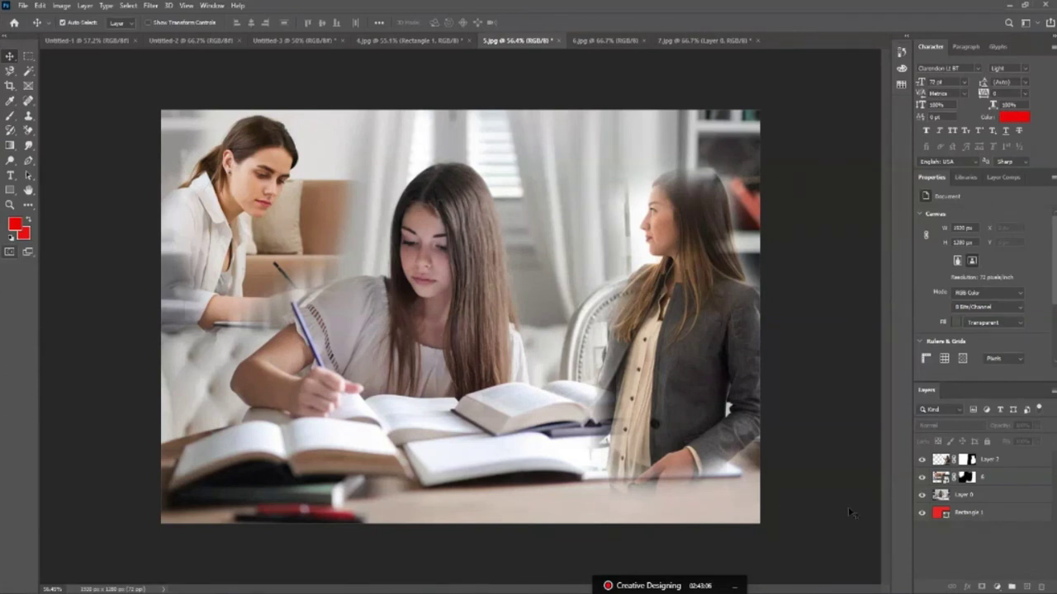
# Reduce Layer 2's mask Density to 97%.
pyautogui.click(972, 459)
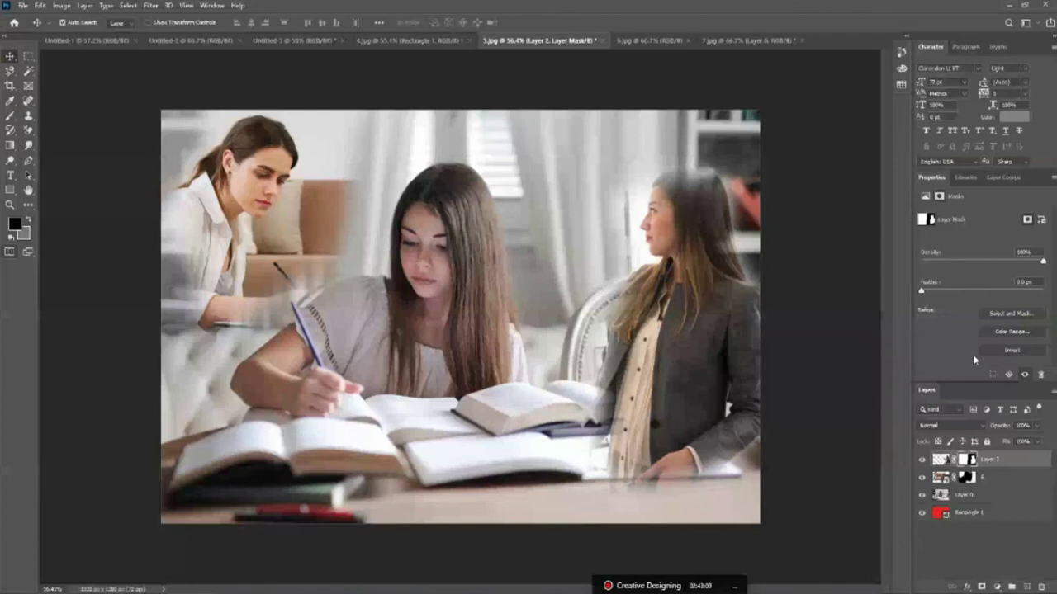
pyautogui.moveTo(1042, 261); pyautogui.dragTo(1035, 261)
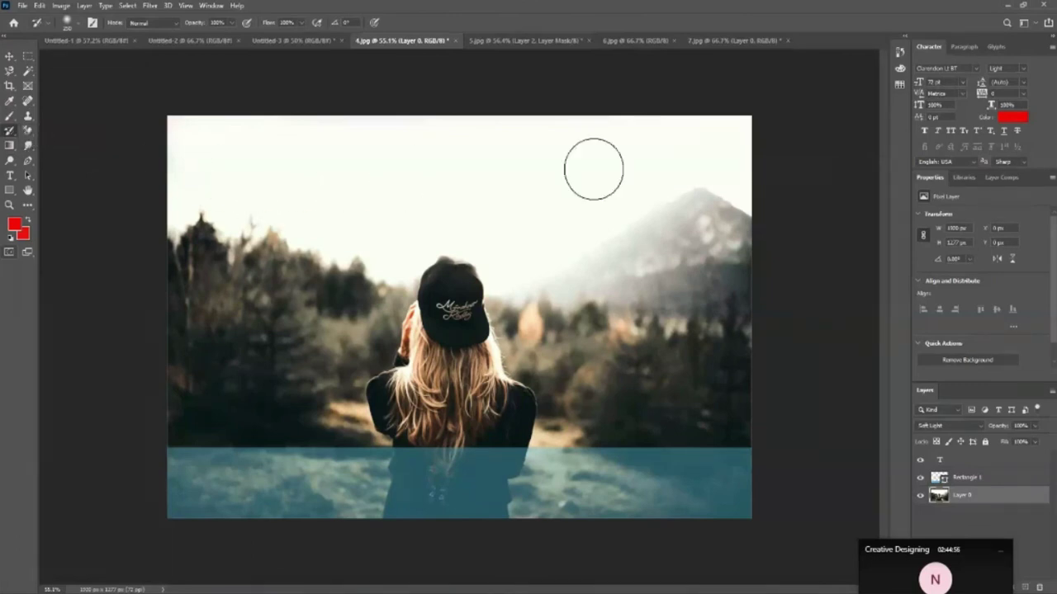
# Delete the teal band layer, paint a pink sky band, and history-brush its left part back.
pyautogui.click(971, 499)
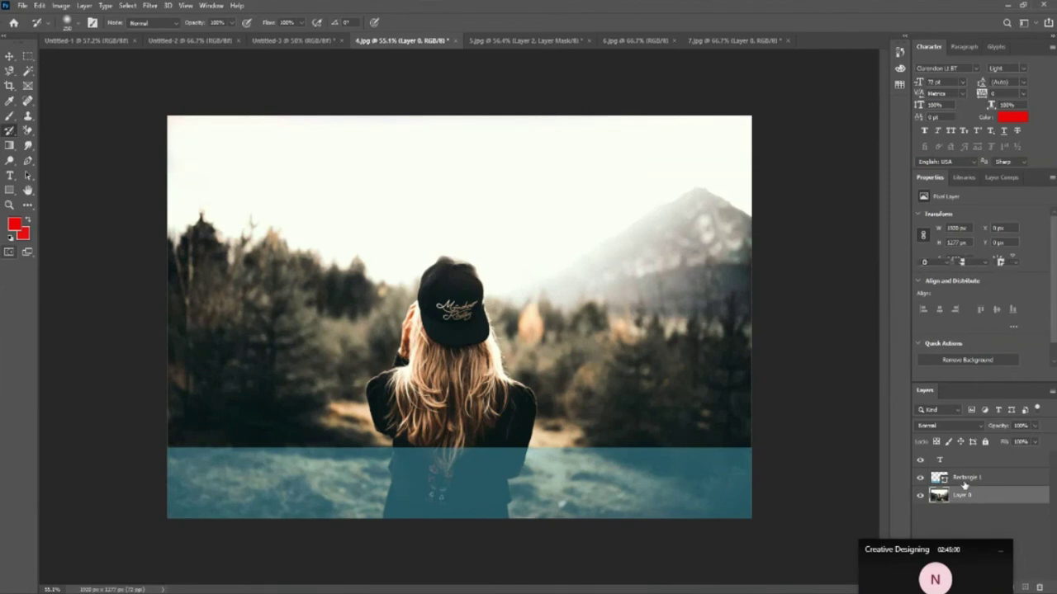
pyautogui.click(967, 479)
pyautogui.press('Delete')
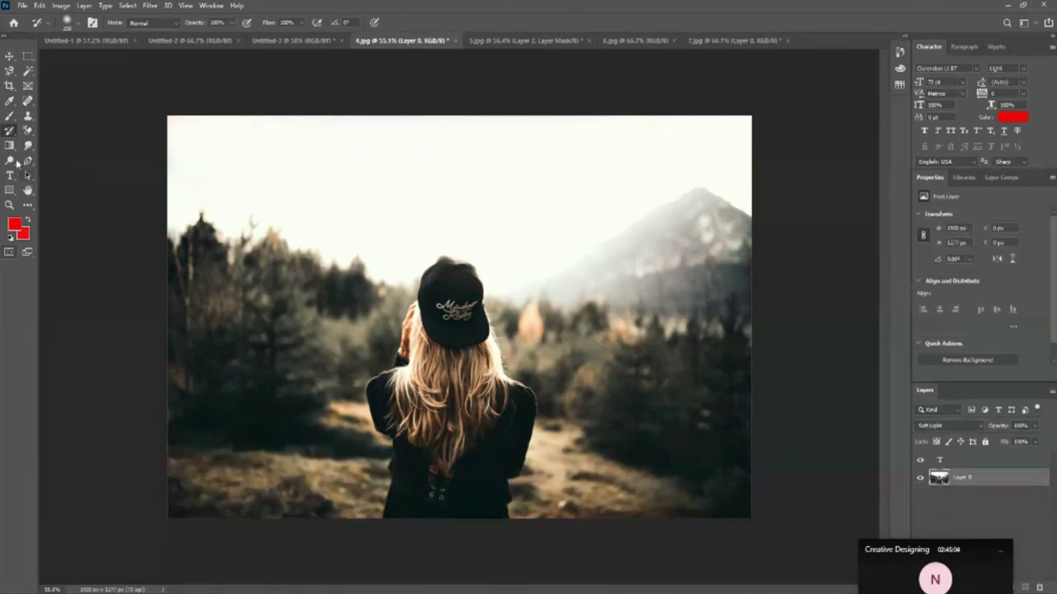
pyautogui.click(10, 117)
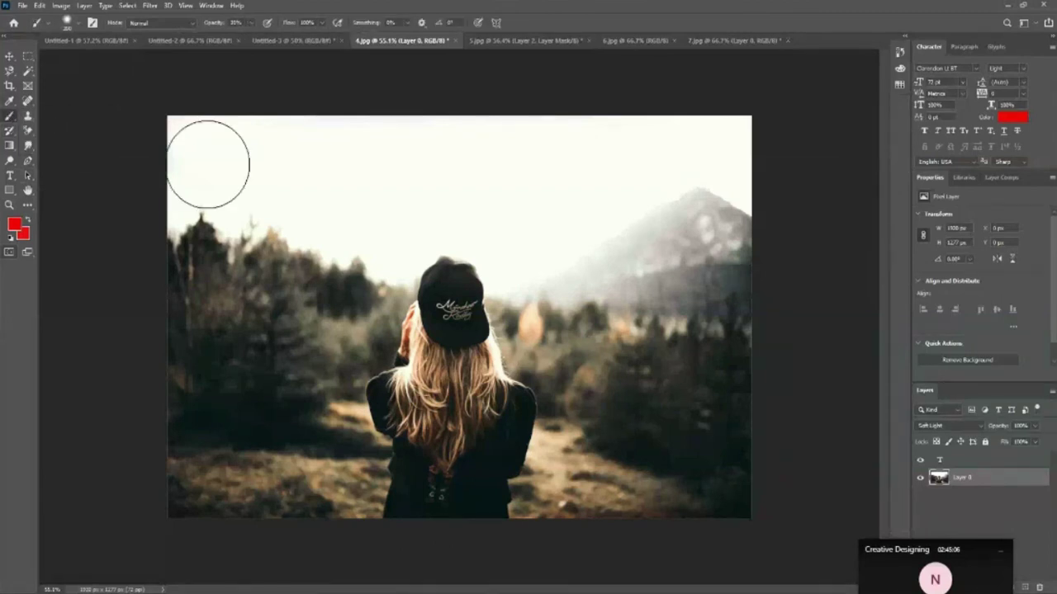
pyautogui.moveTo(185, 165); pyautogui.dragTo(809, 157)
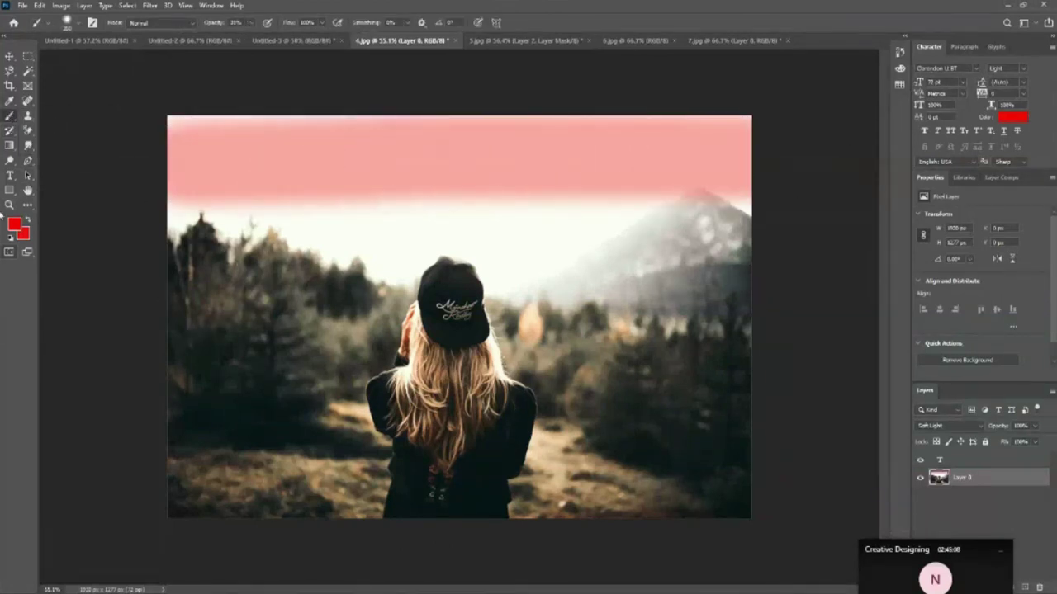
pyautogui.click(10, 131)
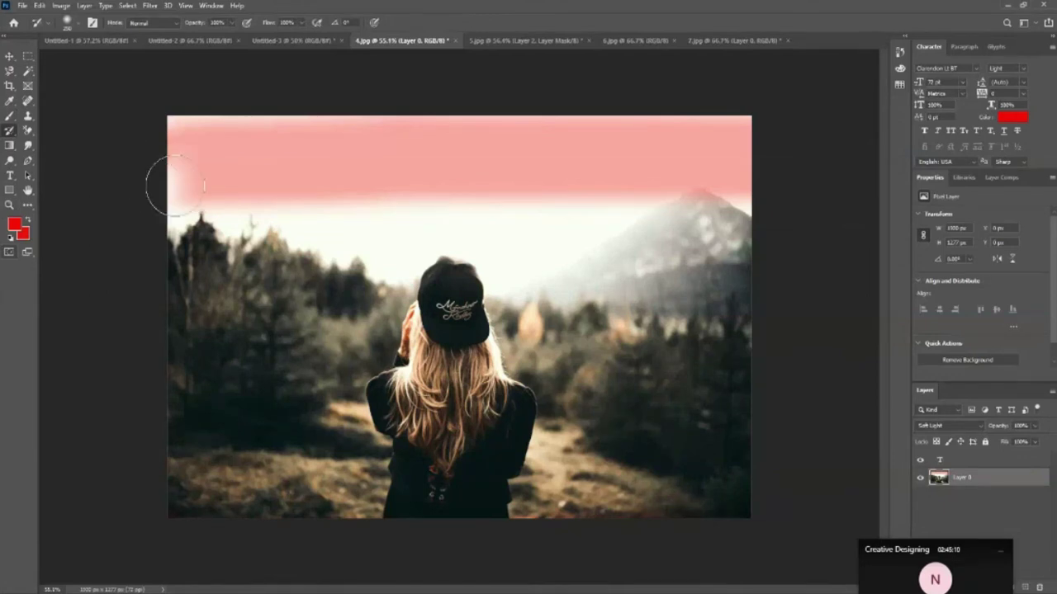
pyautogui.moveTo(174, 167); pyautogui.dragTo(537, 175)
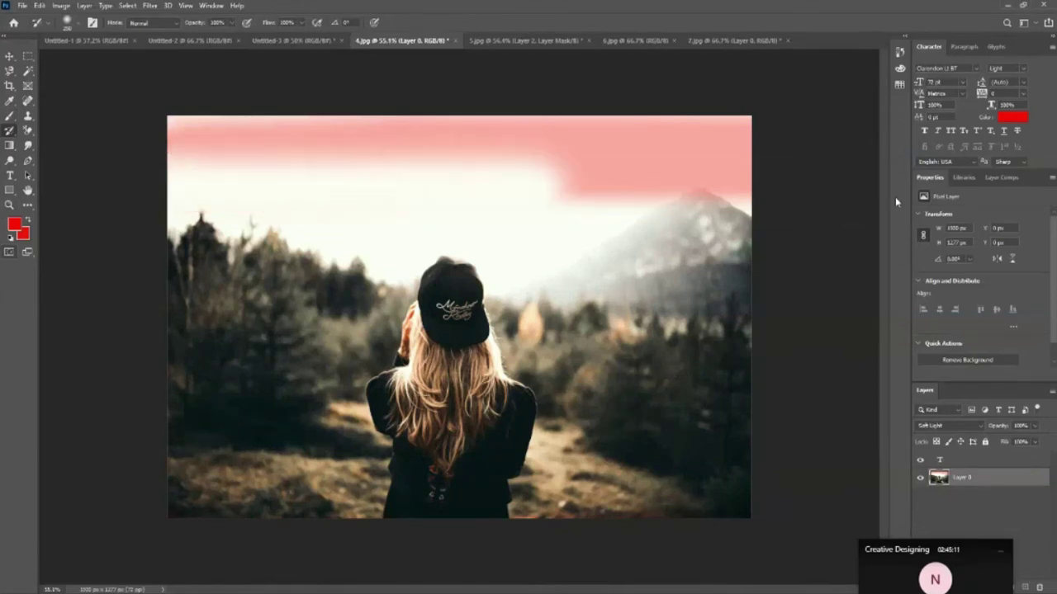
# Test Art History Brush Tight Curl swirls around the girl, undoing each one.
pyautogui.rightClick(10, 131)
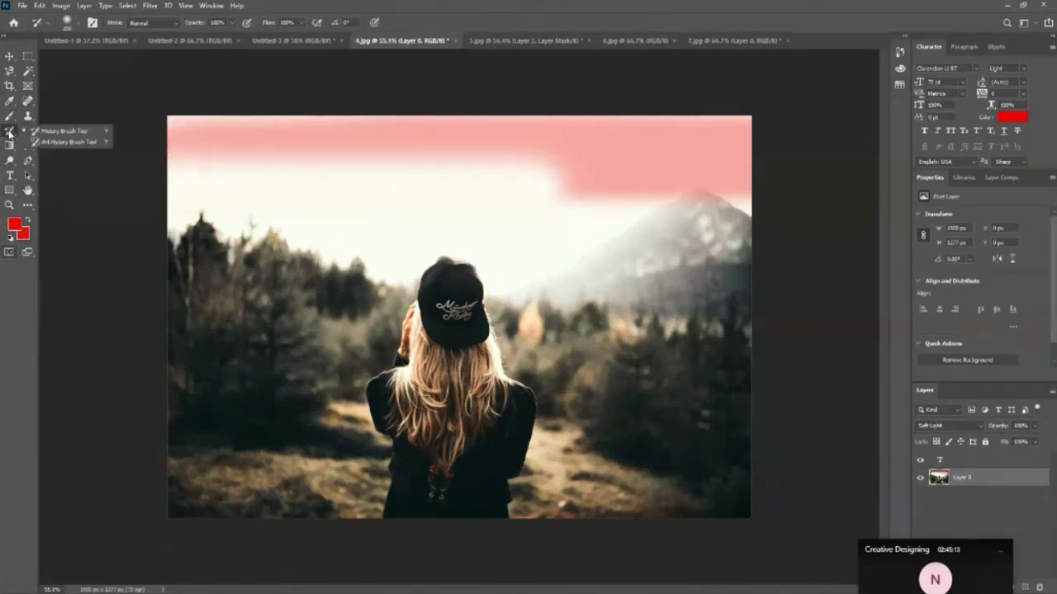
pyautogui.click(62, 142)
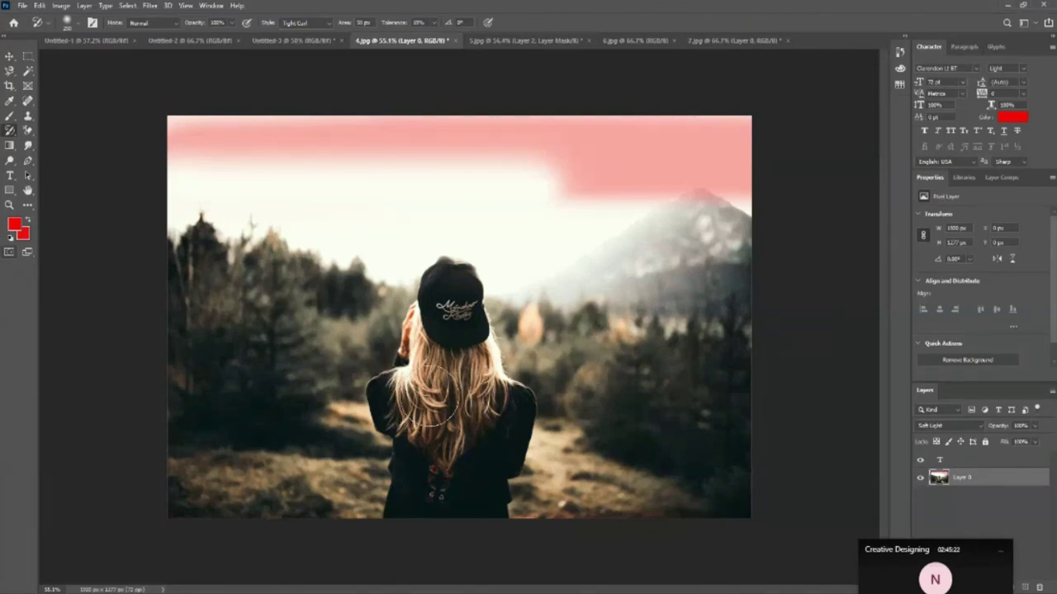
pyautogui.moveTo(437, 403); pyautogui.dragTo(483, 410)
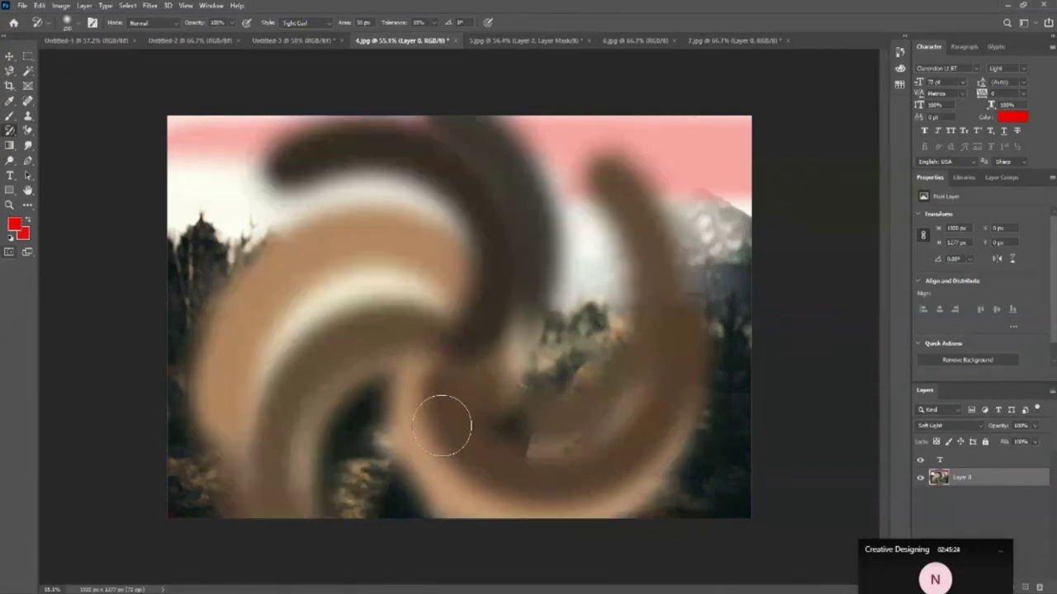
pyautogui.hotkey('ctrl', 'z')
pyautogui.moveTo(454, 425); pyautogui.dragTo(500, 451)
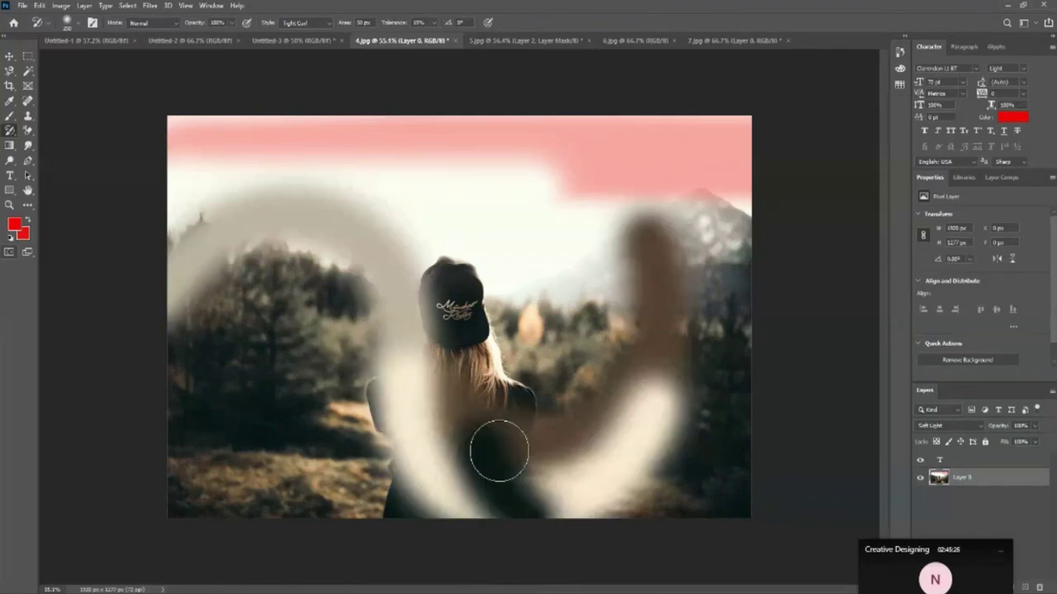
pyautogui.hotkey('ctrl', 'z')
pyautogui.moveTo(578, 370); pyautogui.dragTo(637, 432)
pyautogui.hotkey('ctrl', 'z')
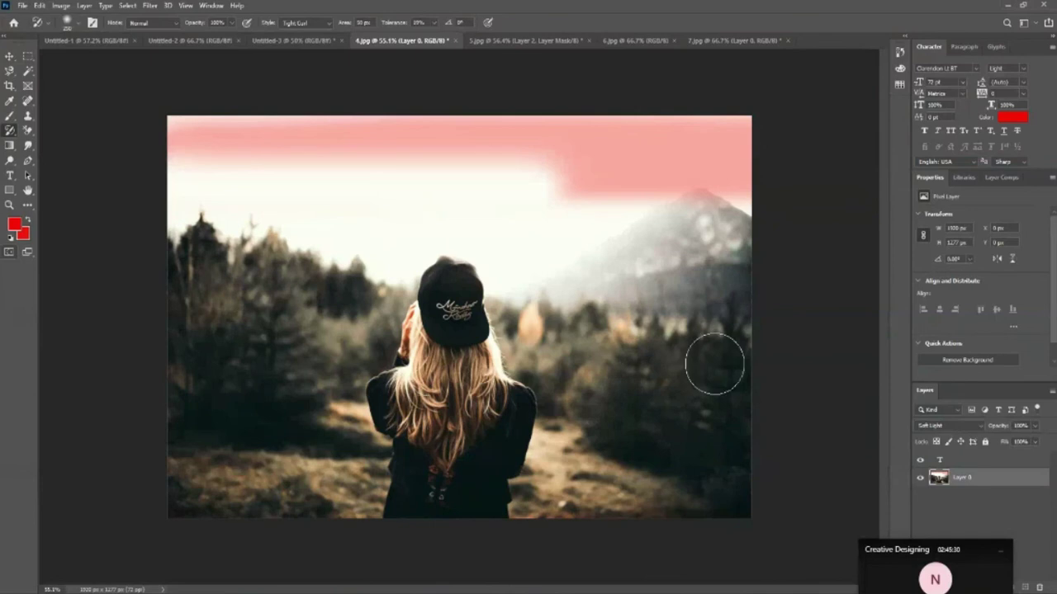
pyautogui.moveTo(621, 355); pyautogui.dragTo(681, 401)
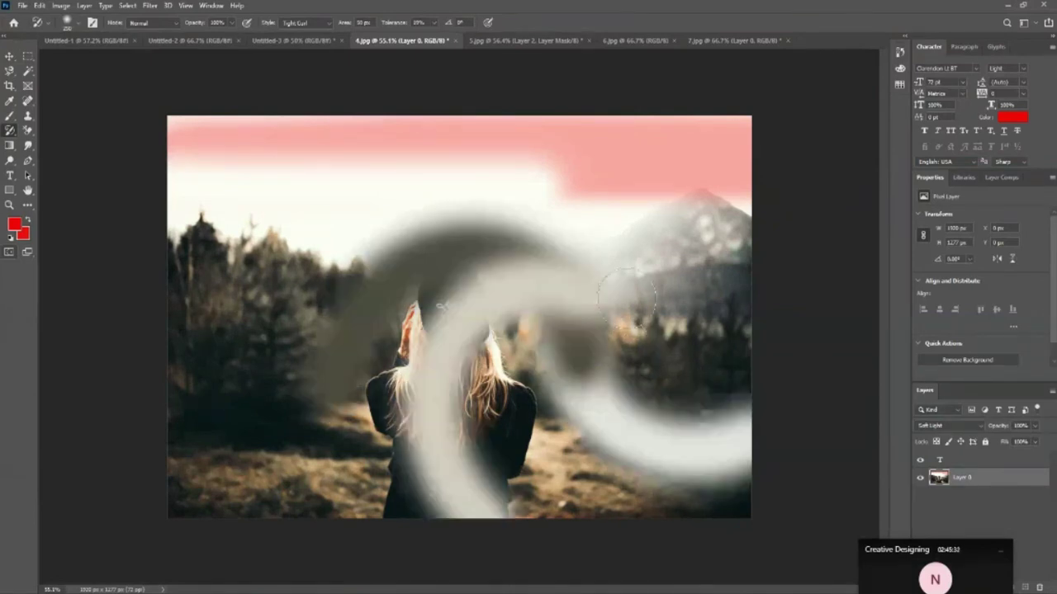
pyautogui.hotkey('ctrl', 'z')
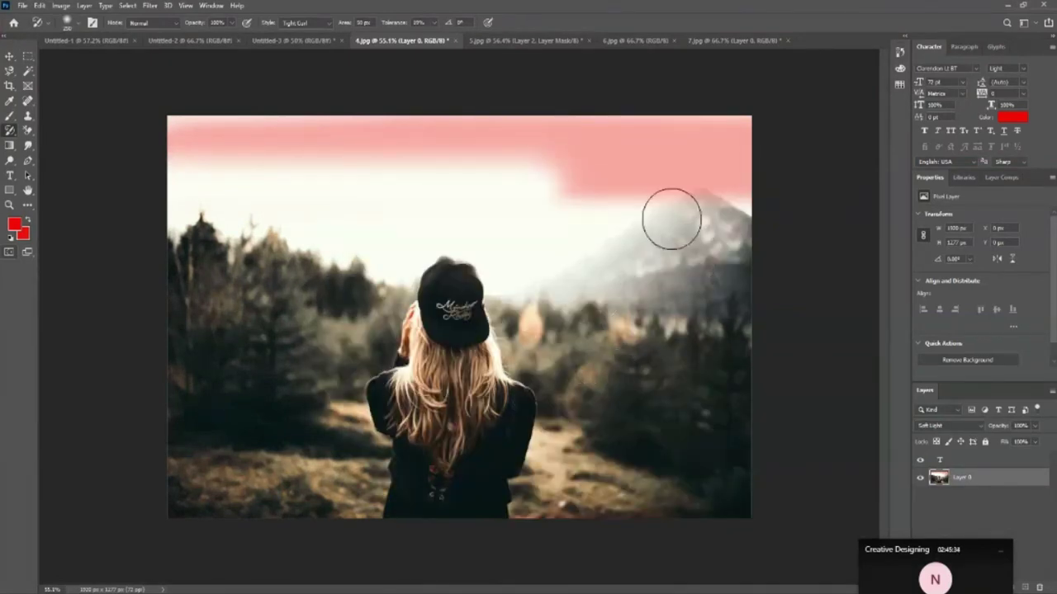
# Test Tight Curl swirls over the mountain, left side and centre, undoing each one.
pyautogui.moveTo(712, 228); pyautogui.dragTo(661, 289)
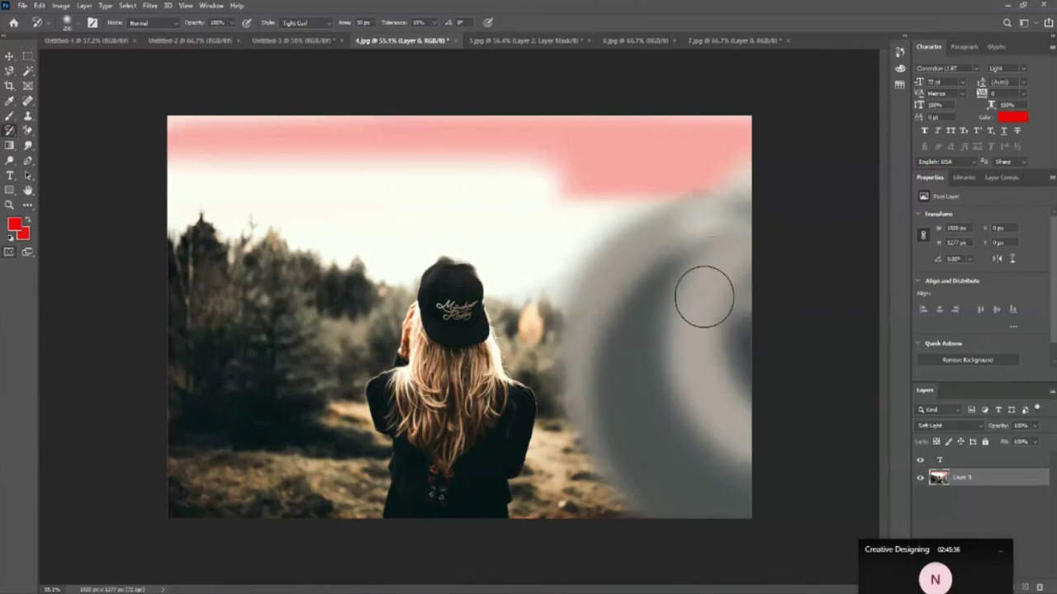
pyautogui.hotkey('ctrl', 'z')
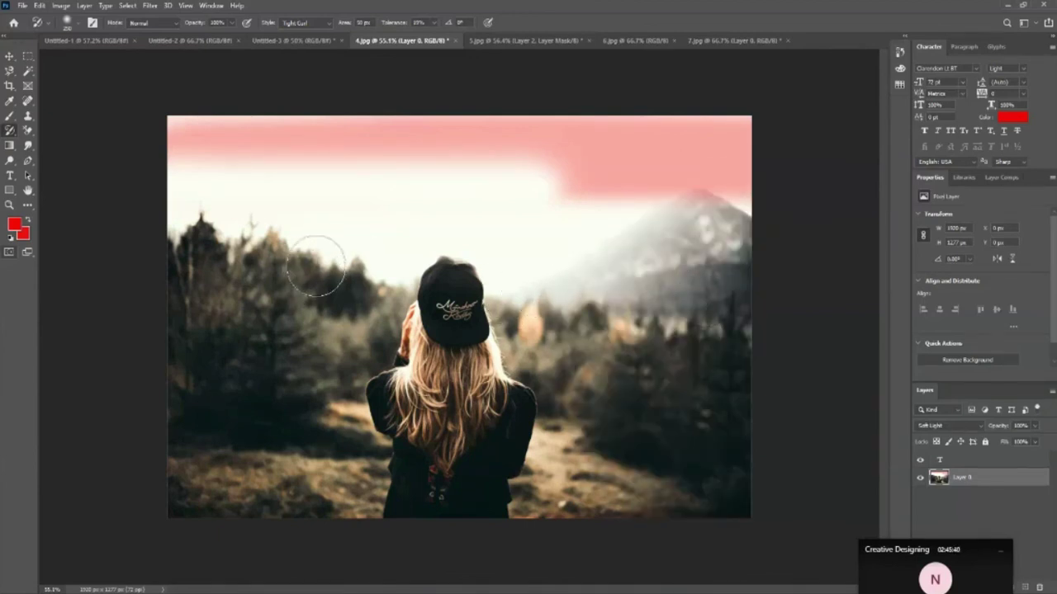
pyautogui.moveTo(318, 254); pyautogui.dragTo(248, 325)
pyautogui.hotkey('ctrl', 'z')
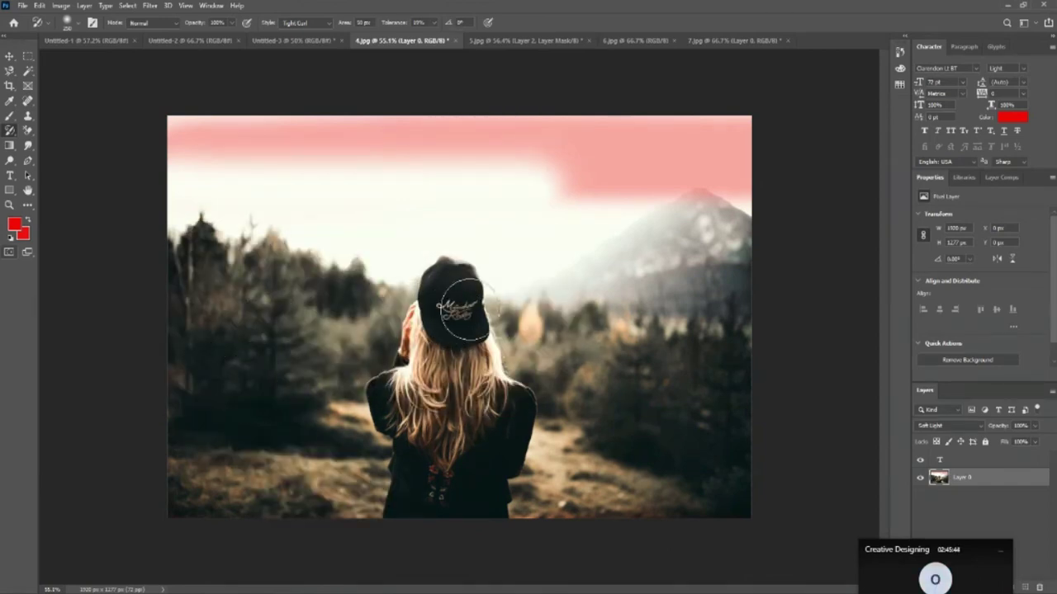
pyautogui.moveTo(449, 306); pyautogui.dragTo(378, 425)
pyautogui.hotkey('ctrl', 'z')
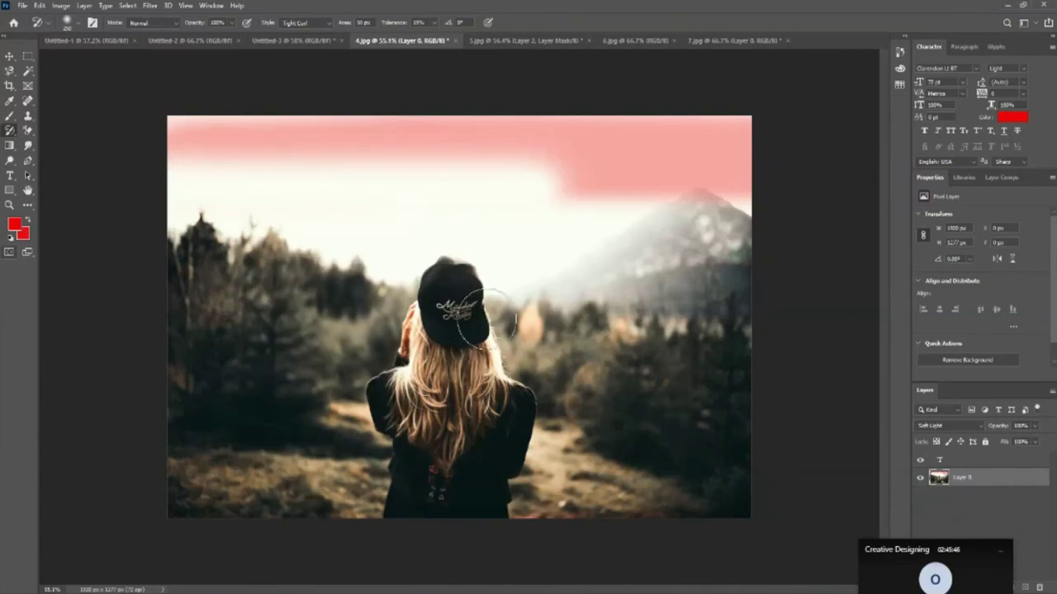
pyautogui.press('z')
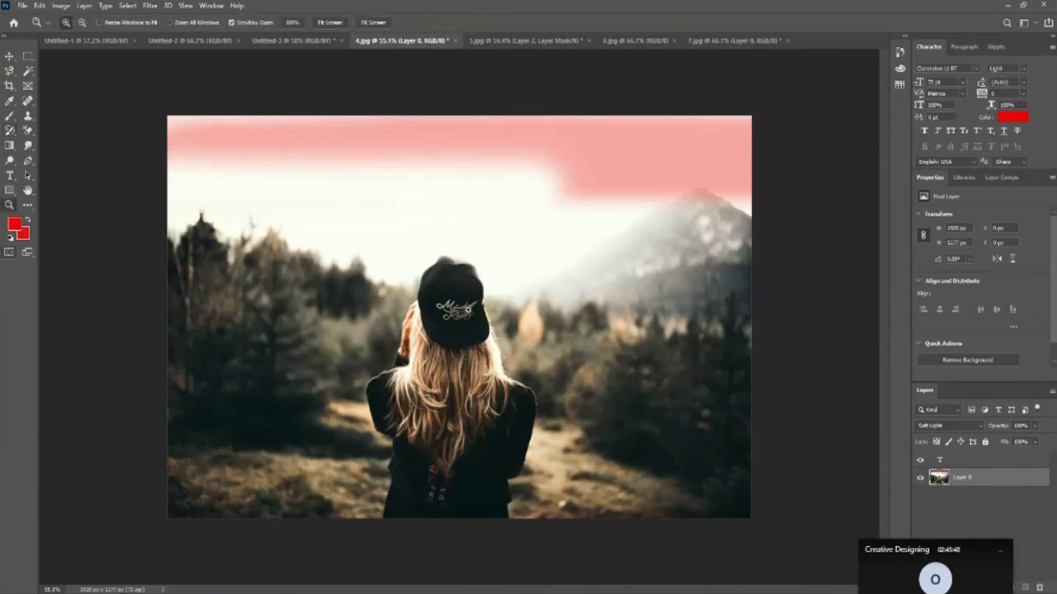
pyautogui.click(466, 308)
pyautogui.click(466, 308)
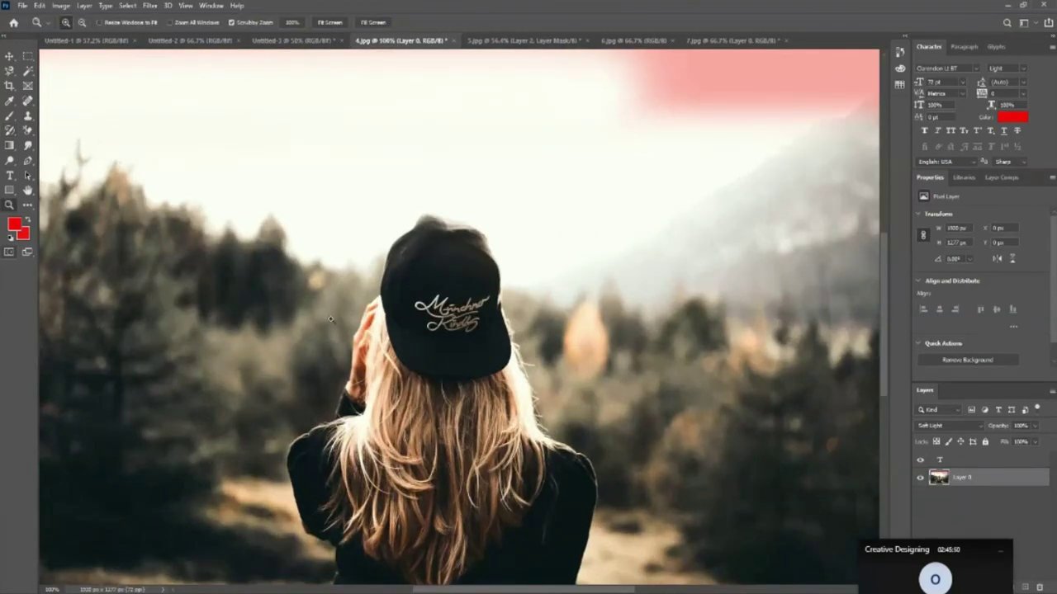
pyautogui.click(9, 131)
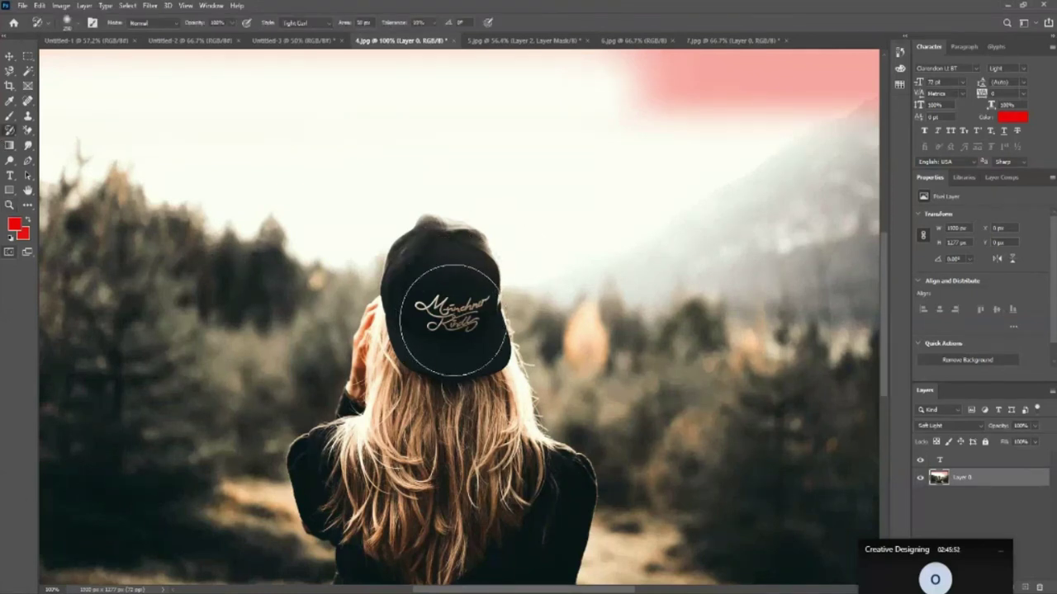
pyautogui.click(450, 319)
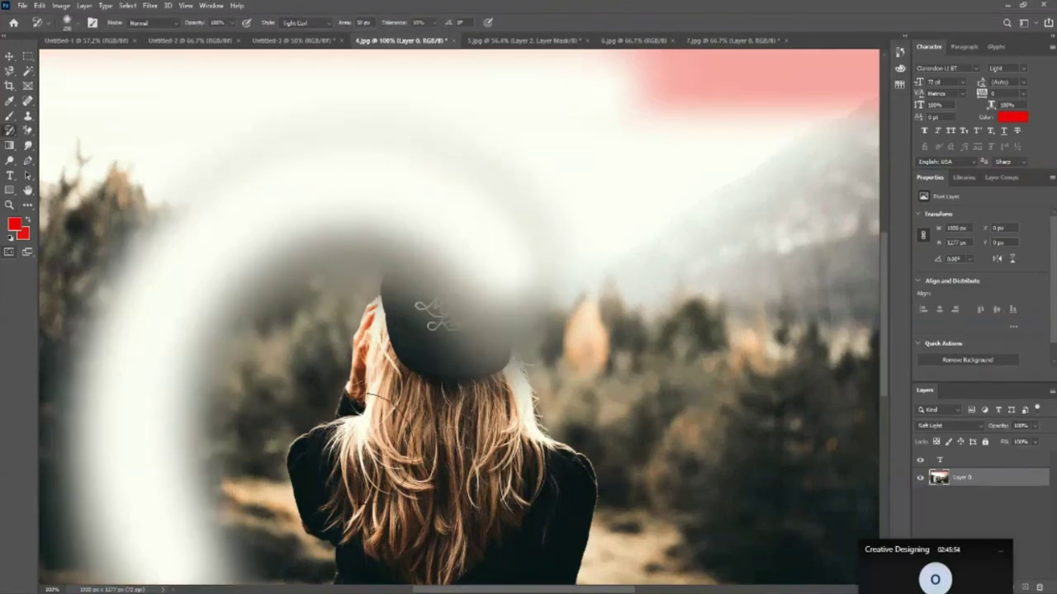
pyautogui.hotkey('ctrl', 'z')
pyautogui.click(449, 350)
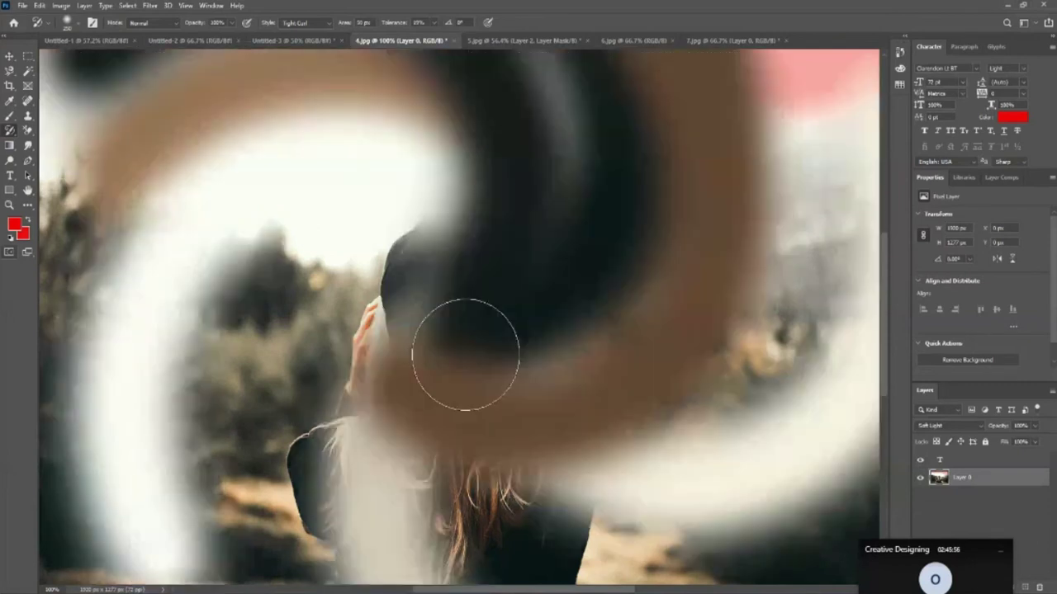
pyautogui.press('z')
pyautogui.keyDown('alt'); pyautogui.click(476, 299); pyautogui.keyUp('alt')
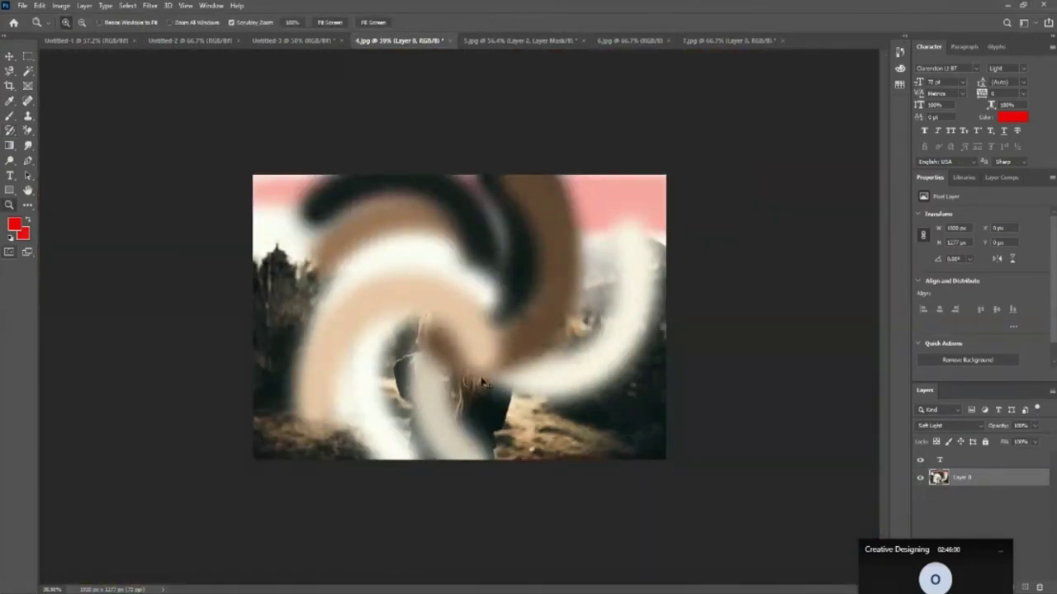
pyautogui.hotkey('ctrl', 'z')
pyautogui.moveTo(496, 293); pyautogui.dragTo(526, 294)
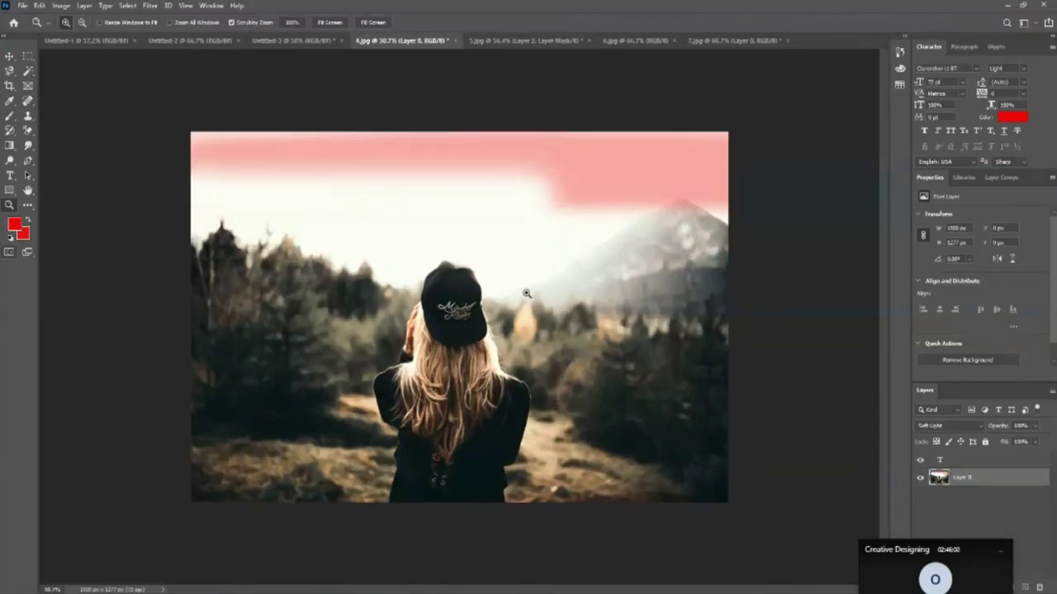
pyautogui.click(10, 132)
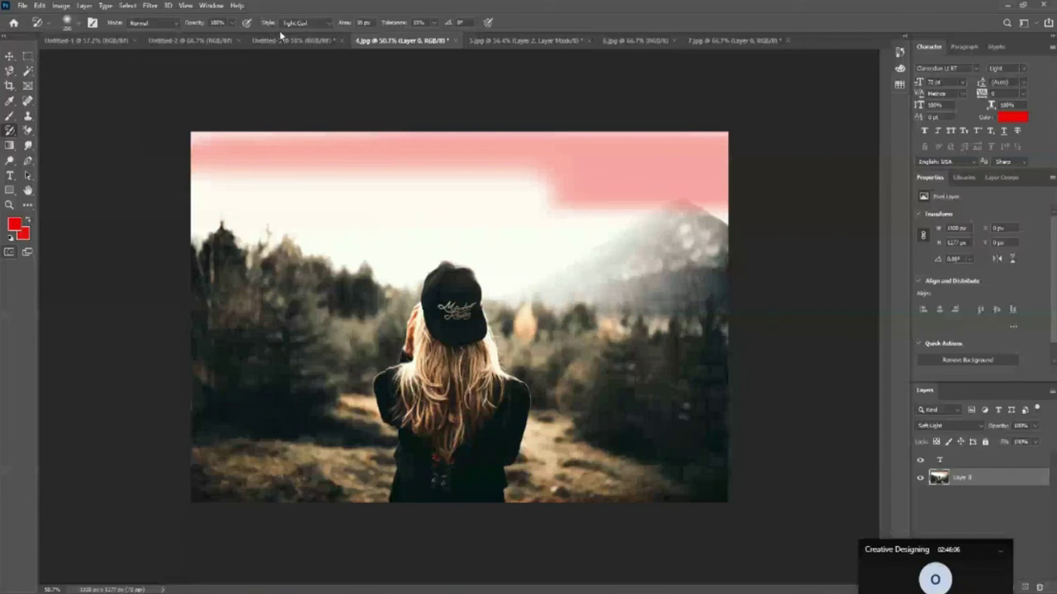
# Set the Art History style to Tight Short and test it on hat, hair and trees, undoing each.
pyautogui.click(329, 26)
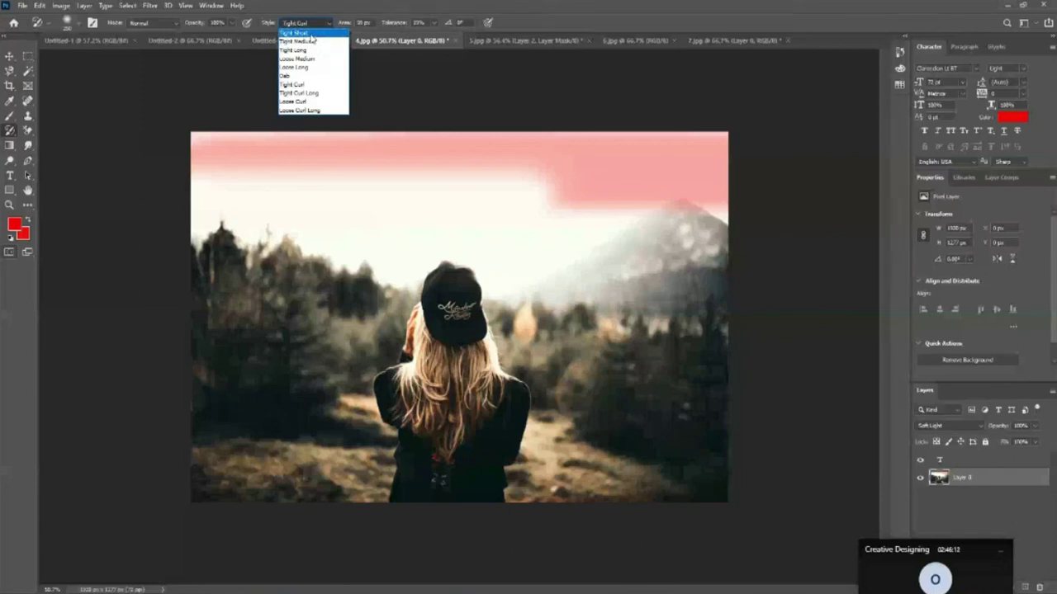
pyautogui.click(311, 34)
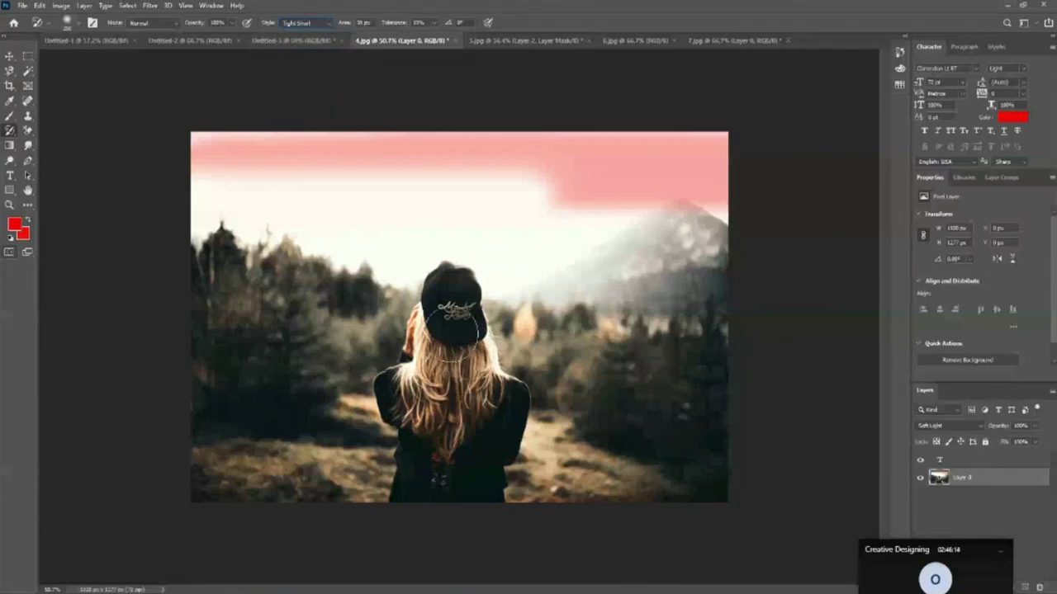
pyautogui.moveTo(452, 320); pyautogui.dragTo(450, 335)
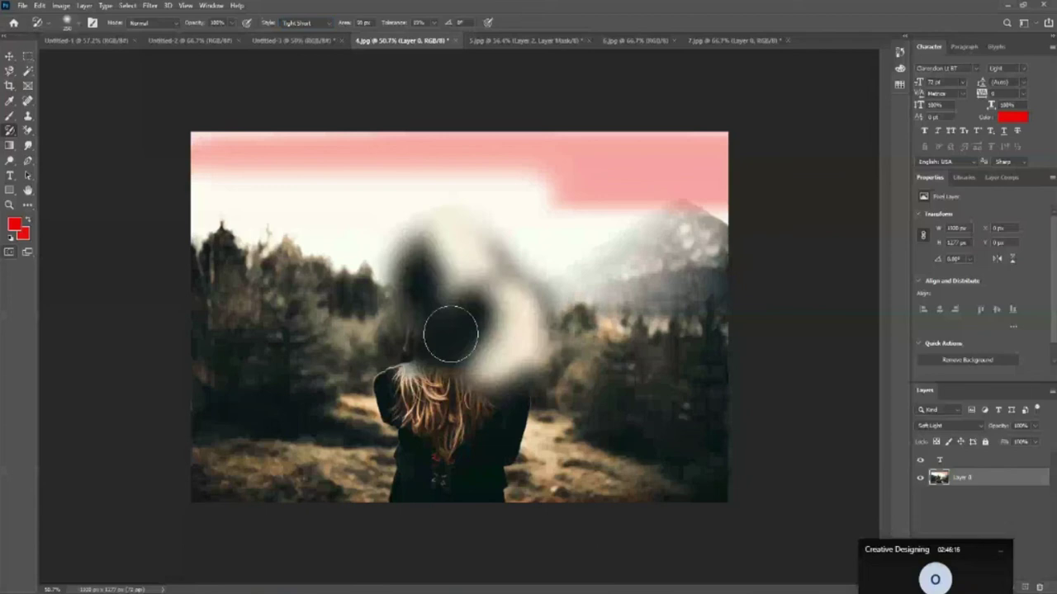
pyautogui.hotkey('ctrl', 'z')
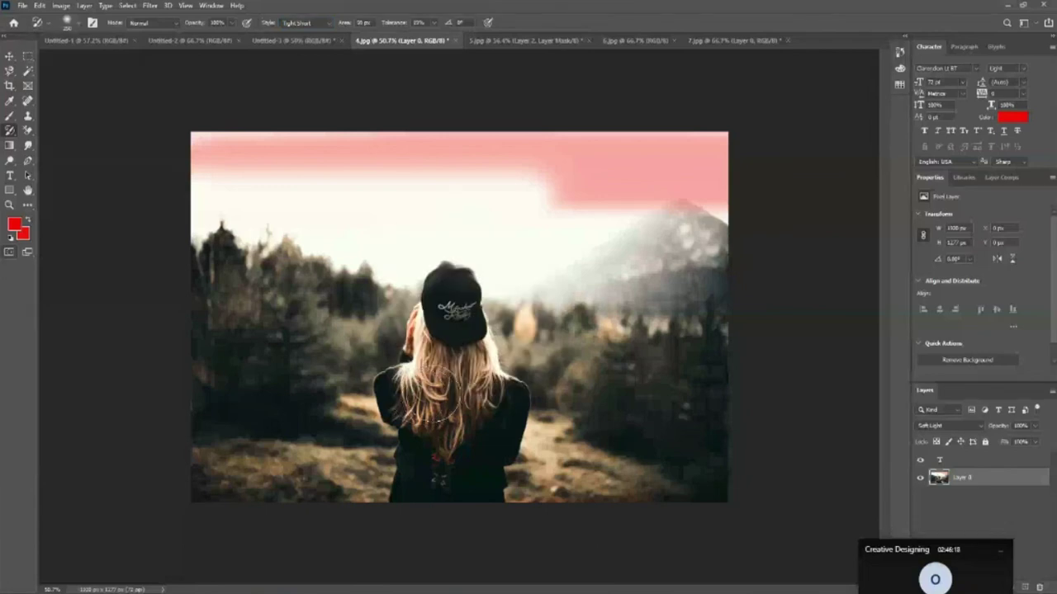
pyautogui.moveTo(446, 347); pyautogui.dragTo(366, 468)
pyautogui.hotkey('ctrl', 'z')
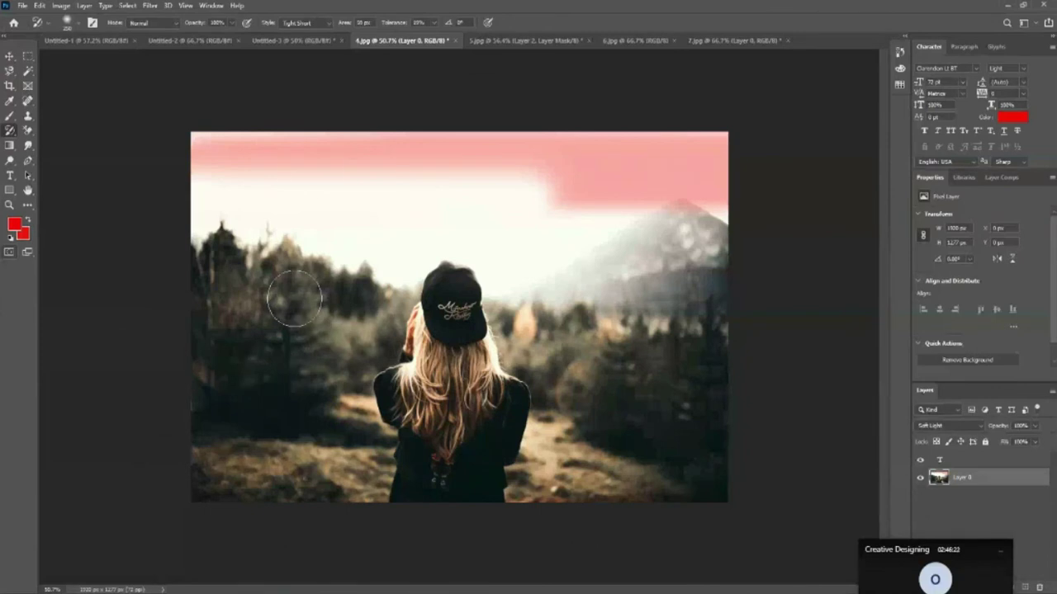
pyautogui.moveTo(294, 298); pyautogui.dragTo(339, 320)
pyautogui.hotkey('ctrl', 'z')
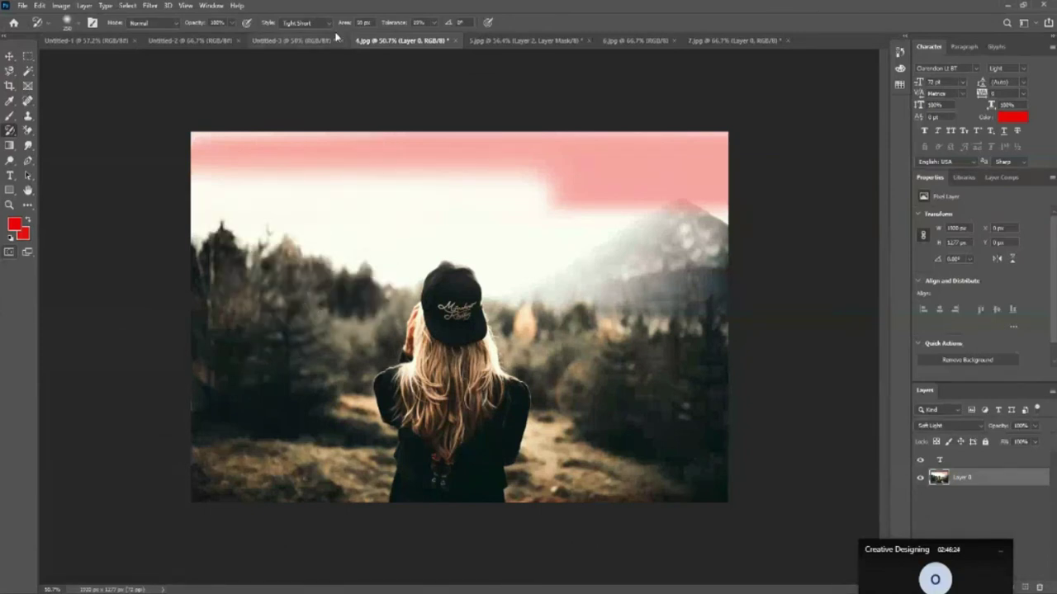
# Switch the style to Tight Medium and undo a test stroke across the centre.
pyautogui.click(320, 23)
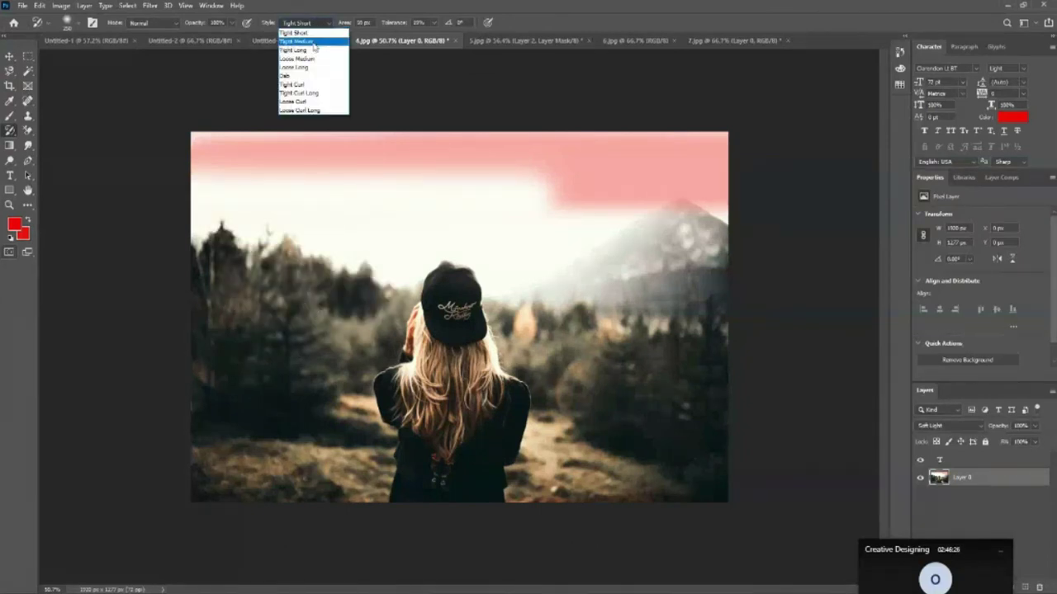
pyautogui.click(322, 41)
pyautogui.moveTo(529, 330); pyautogui.dragTo(548, 350)
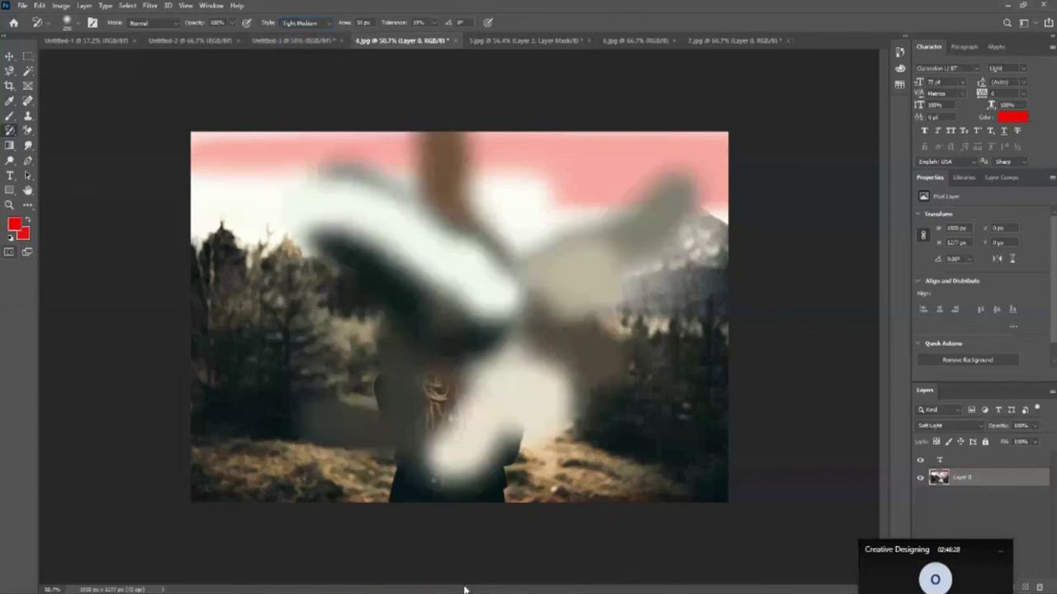
pyautogui.hotkey('ctrl', 'z')
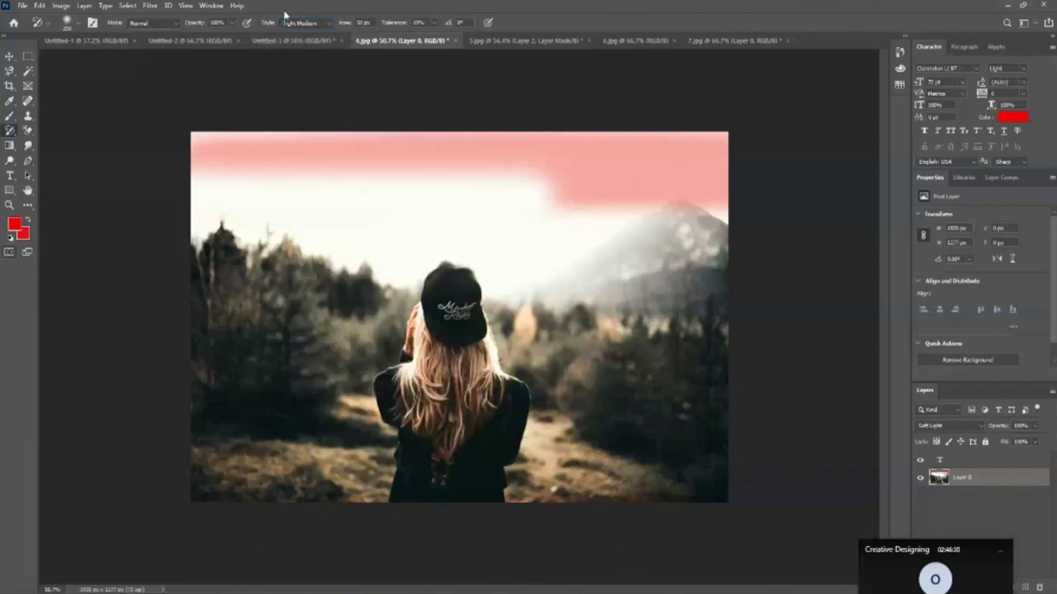
pyautogui.click(326, 25)
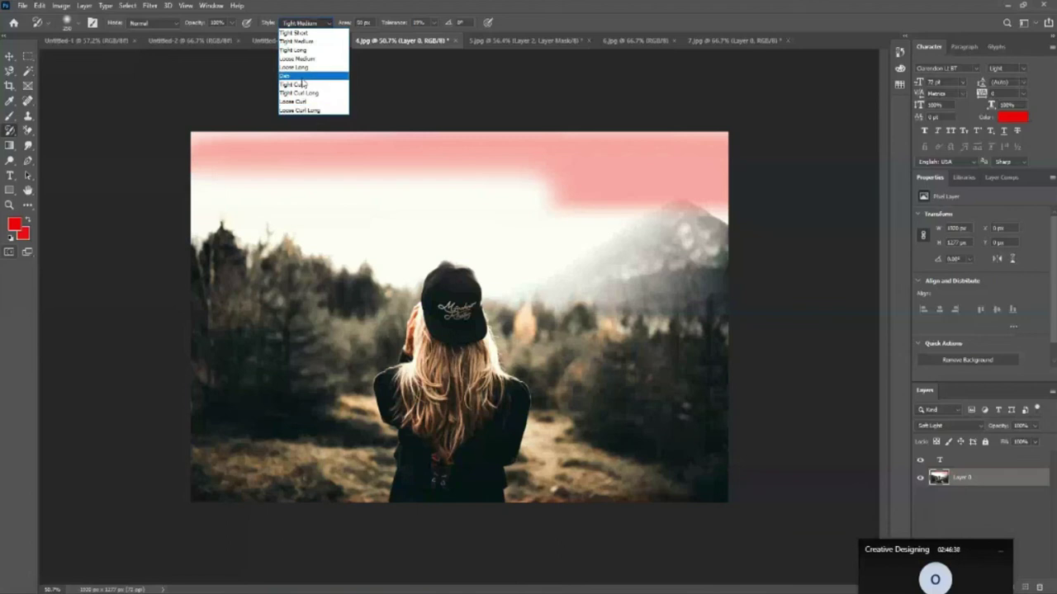
# Choose Dab style and test dabs over the hat, hair, shoulder and trees, undoing each.
pyautogui.click(302, 78)
pyautogui.moveTo(504, 280)
pyautogui.mouseDown()
pyautogui.moveTo(450, 330)
pyautogui.moveTo(424, 443)
pyautogui.mouseUp()
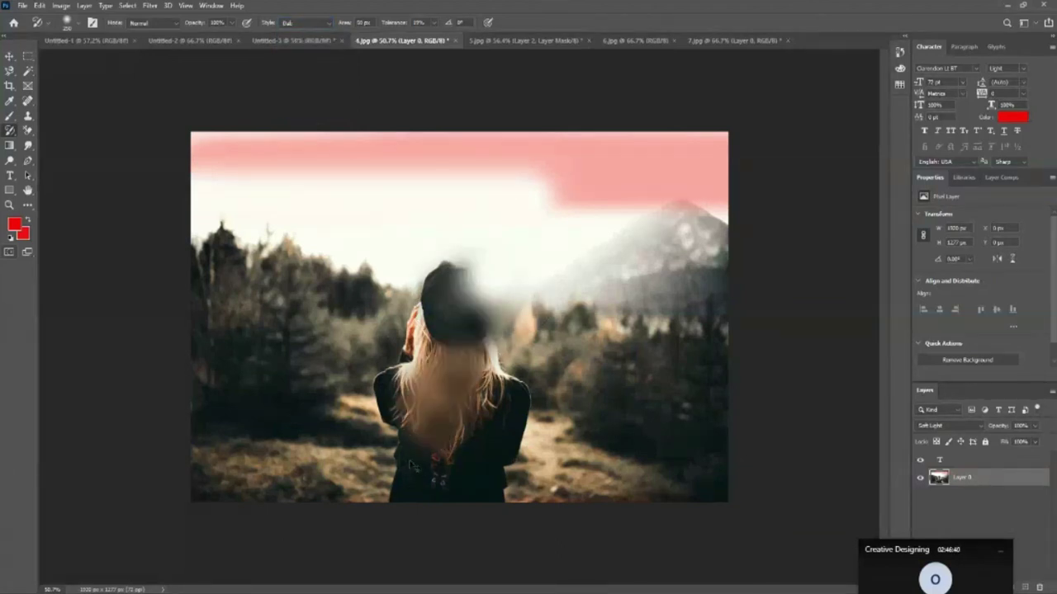
pyautogui.hotkey('ctrl', 'z')
pyautogui.hotkey('ctrl', 'z')
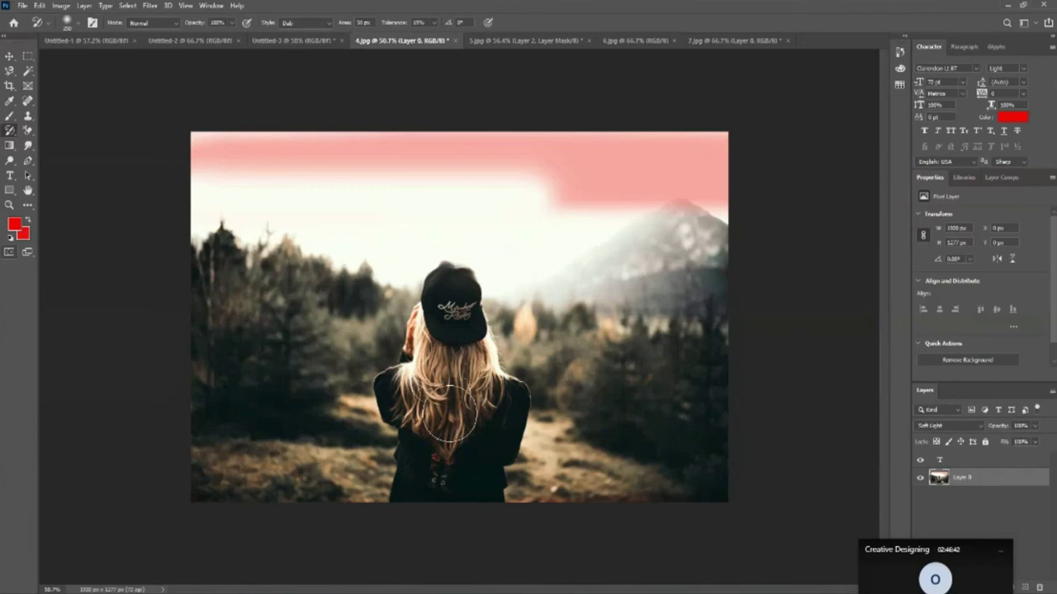
pyautogui.moveTo(452, 405); pyautogui.dragTo(450, 380)
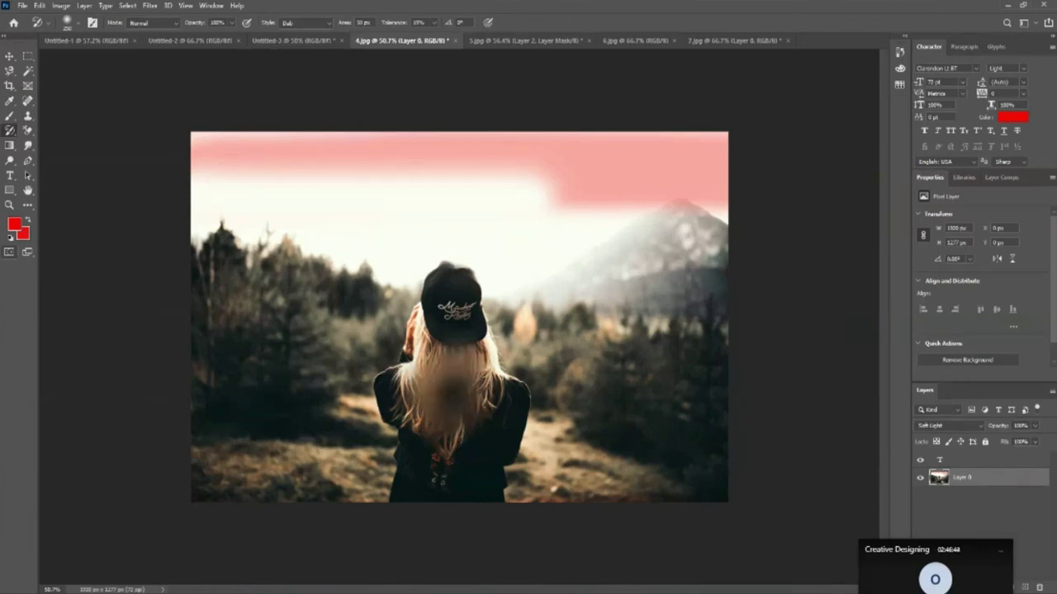
pyautogui.hotkey('ctrl', 'z')
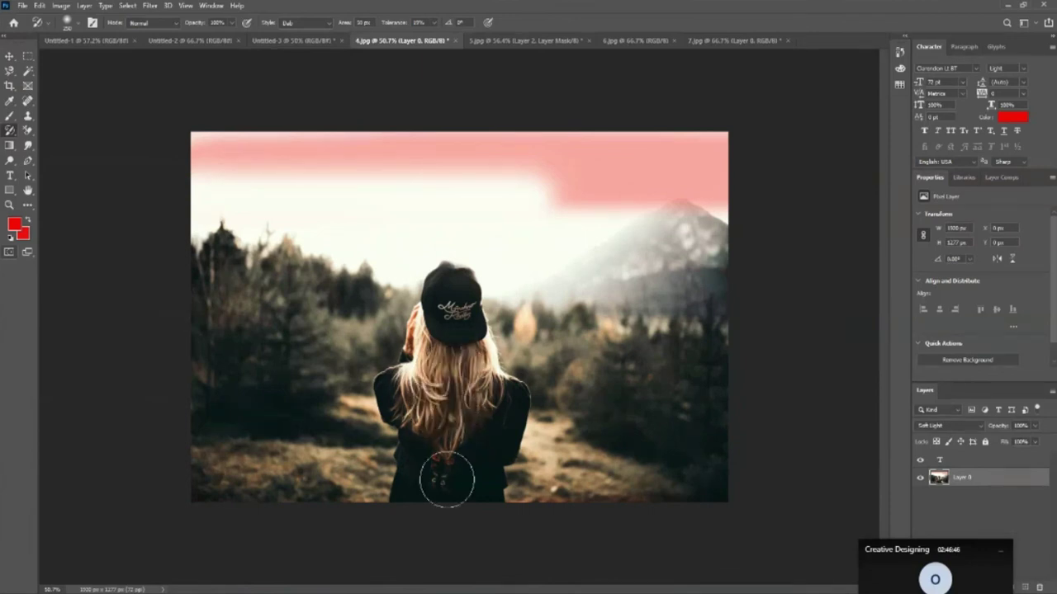
pyautogui.moveTo(448, 479); pyautogui.dragTo(416, 460)
pyautogui.hotkey('ctrl', 'z')
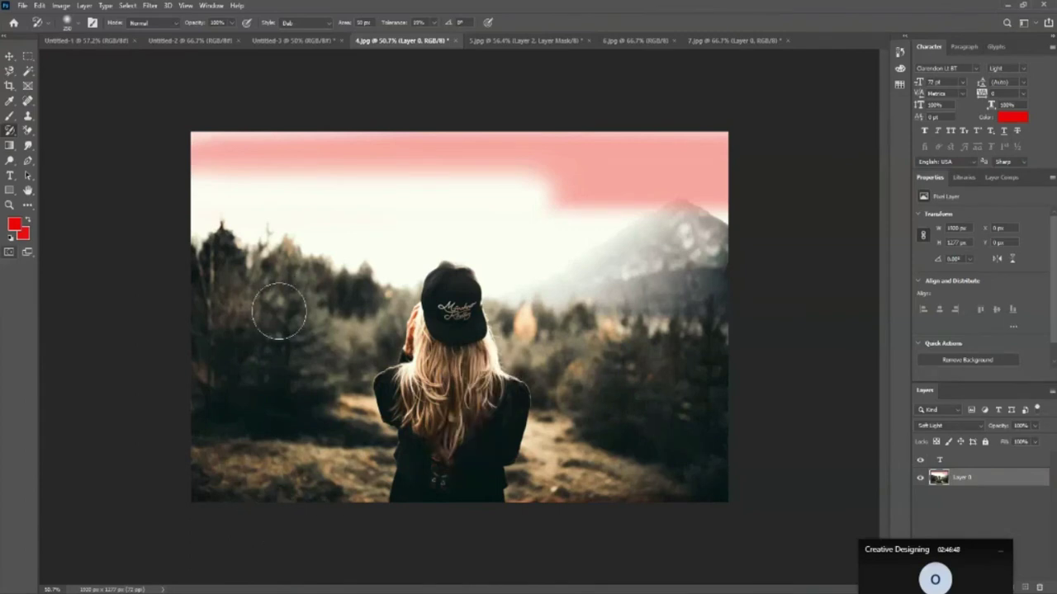
pyautogui.moveTo(277, 416)
pyautogui.mouseDown()
pyautogui.moveTo(354, 271)
pyautogui.moveTo(295, 330)
pyautogui.mouseUp()
pyautogui.hotkey('ctrl', 'z')
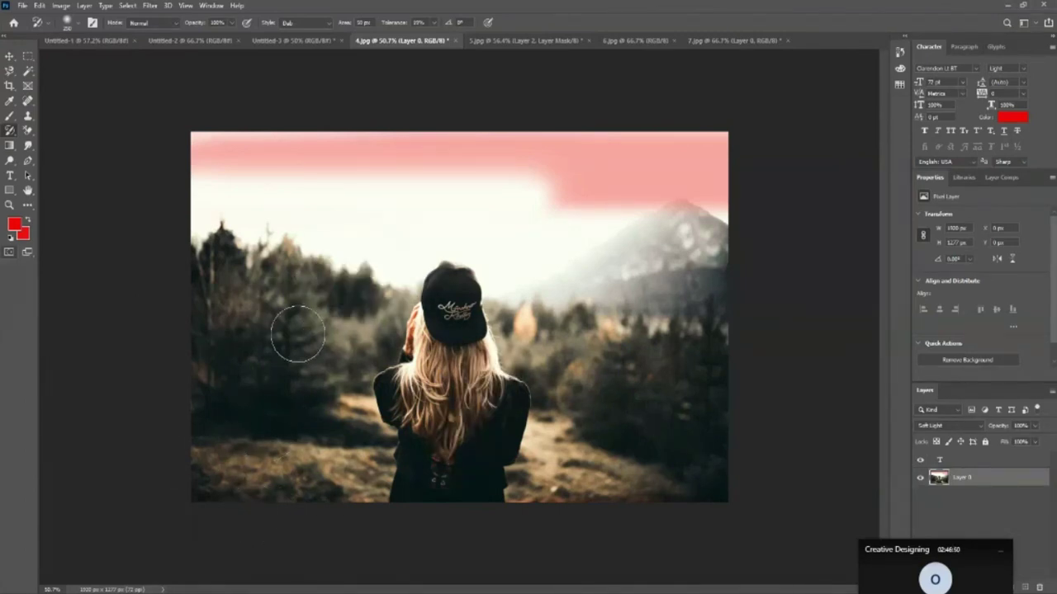
pyautogui.hotkey('ctrl', 'z')
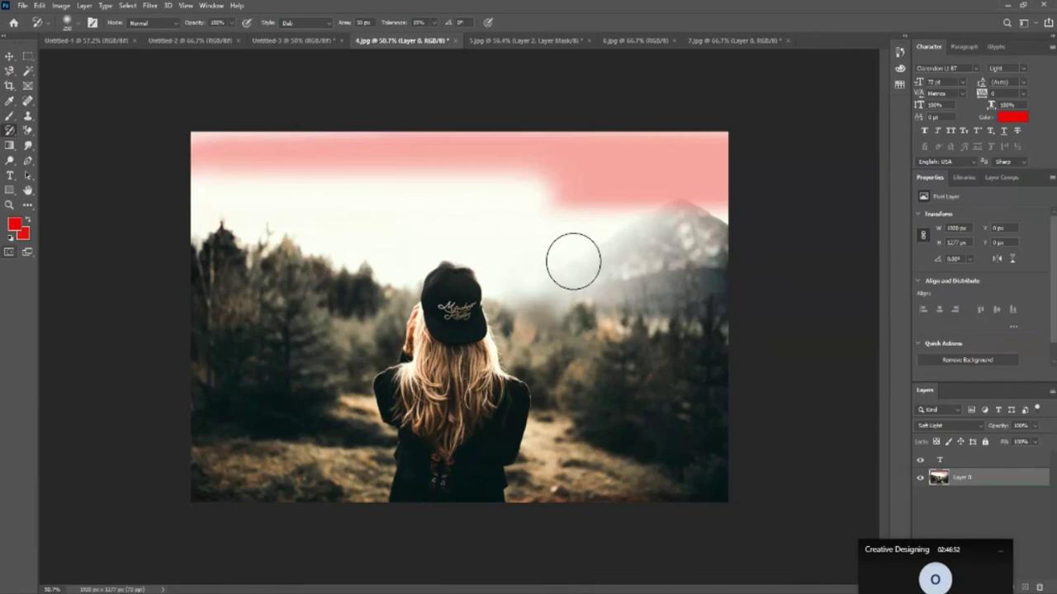
# Test Dab strokes on the mountain, hair and jacket, undo them, and return to 5.jpg.
pyautogui.moveTo(573, 259); pyautogui.dragTo(646, 272)
pyautogui.hotkey('ctrl', 'z')
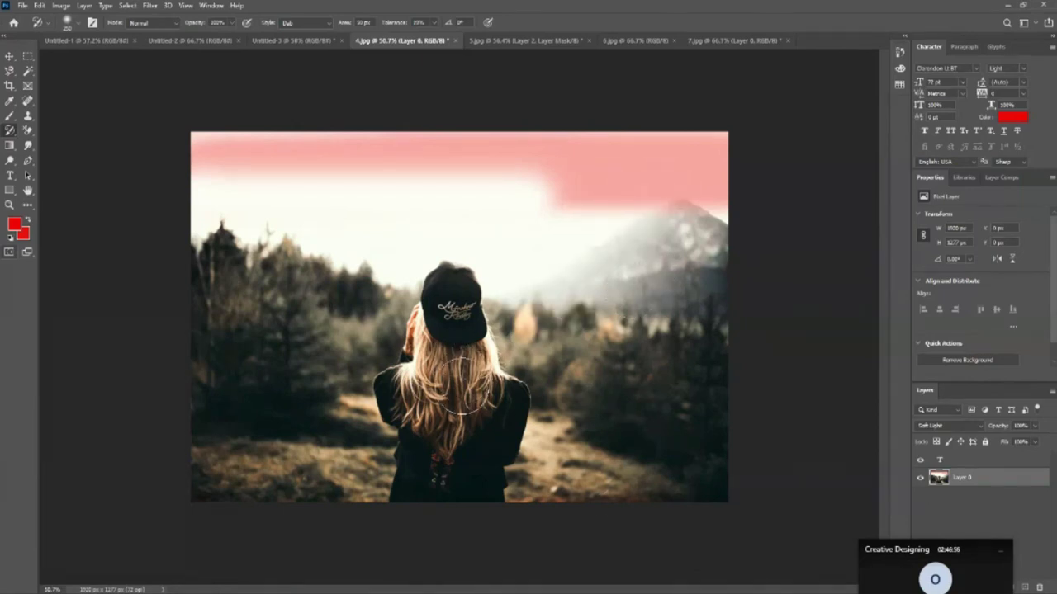
pyautogui.moveTo(459, 350); pyautogui.dragTo(454, 397)
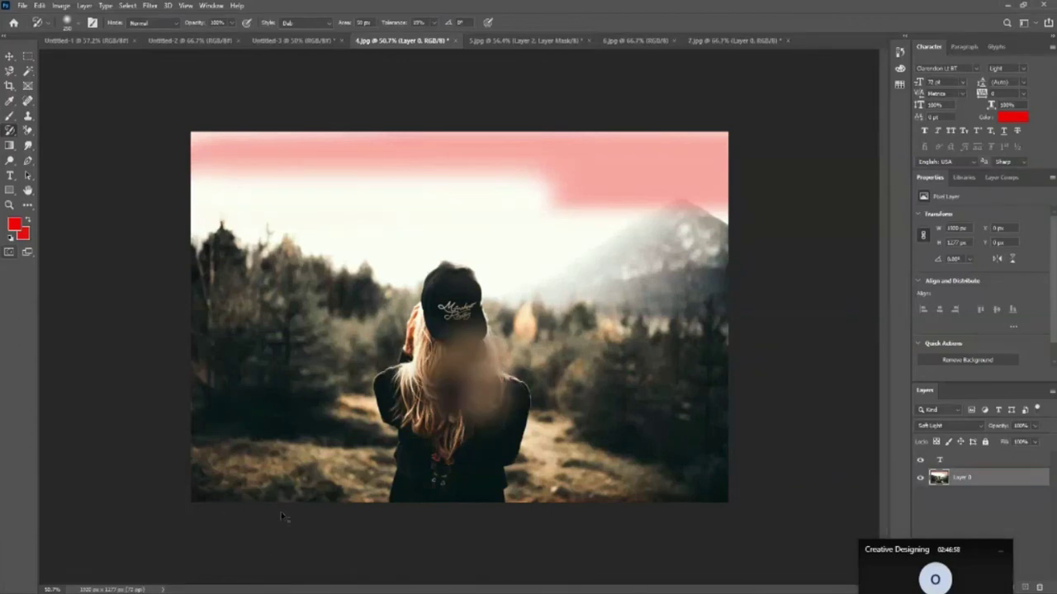
pyautogui.hotkey('ctrl', 'z')
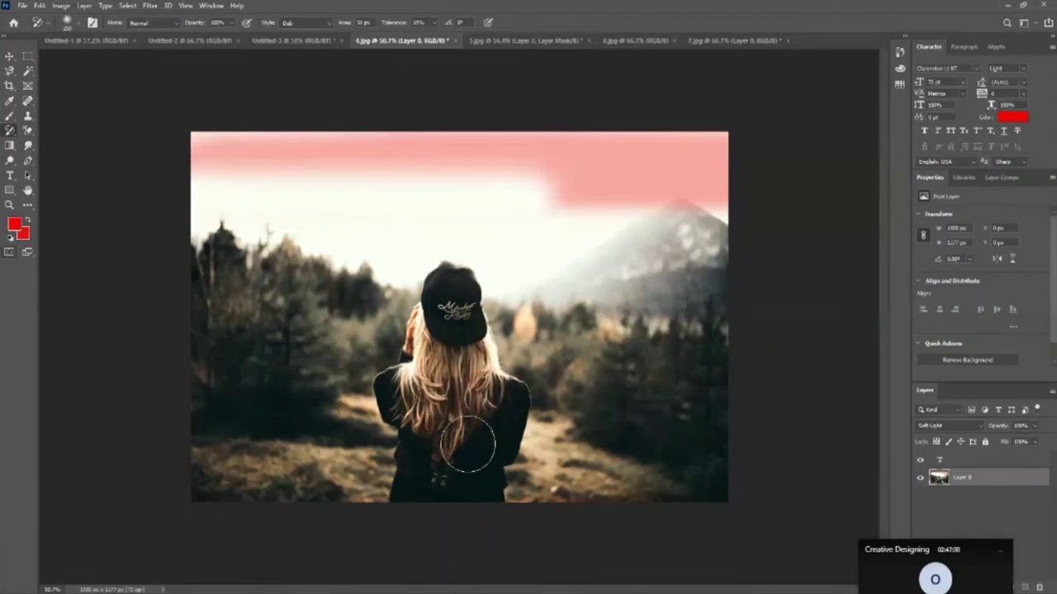
pyautogui.moveTo(439, 411); pyautogui.dragTo(448, 355)
pyautogui.hotkey('ctrl', 'z')
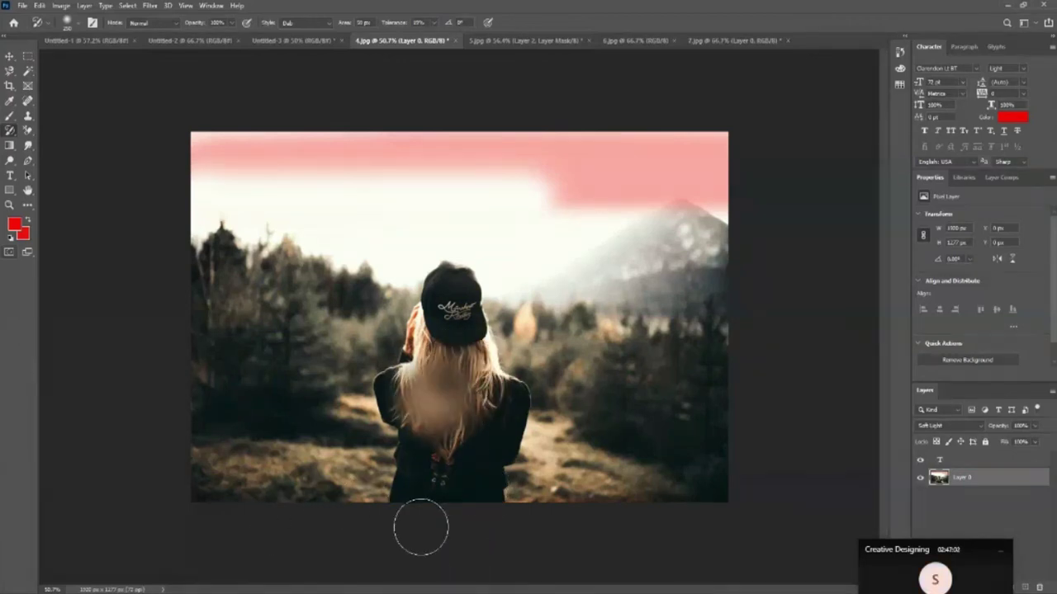
pyautogui.moveTo(448, 465); pyautogui.dragTo(465, 360)
pyautogui.hotkey('ctrl', 'z')
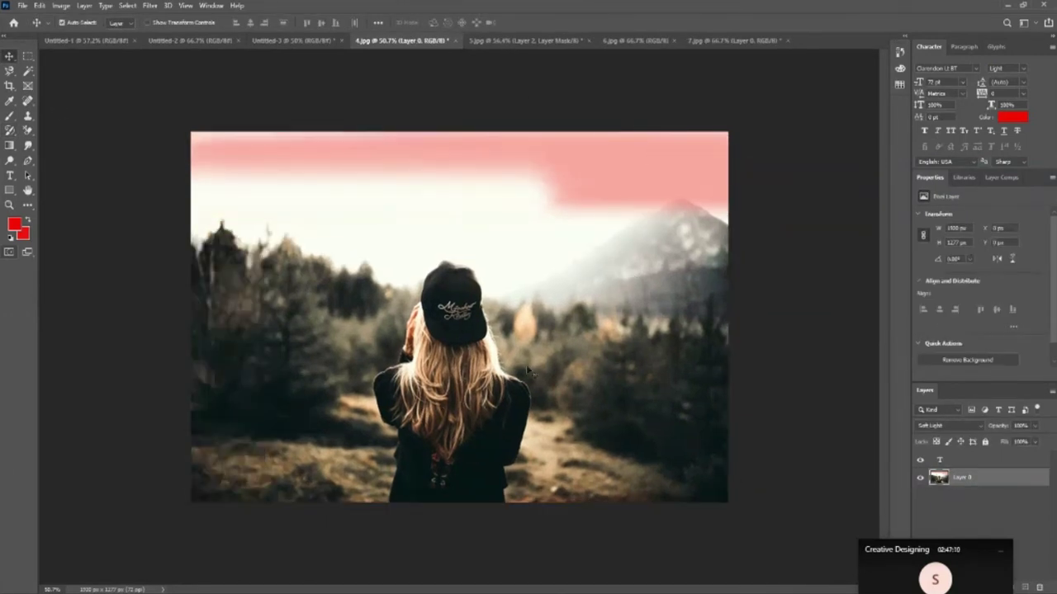
pyautogui.click(523, 40)
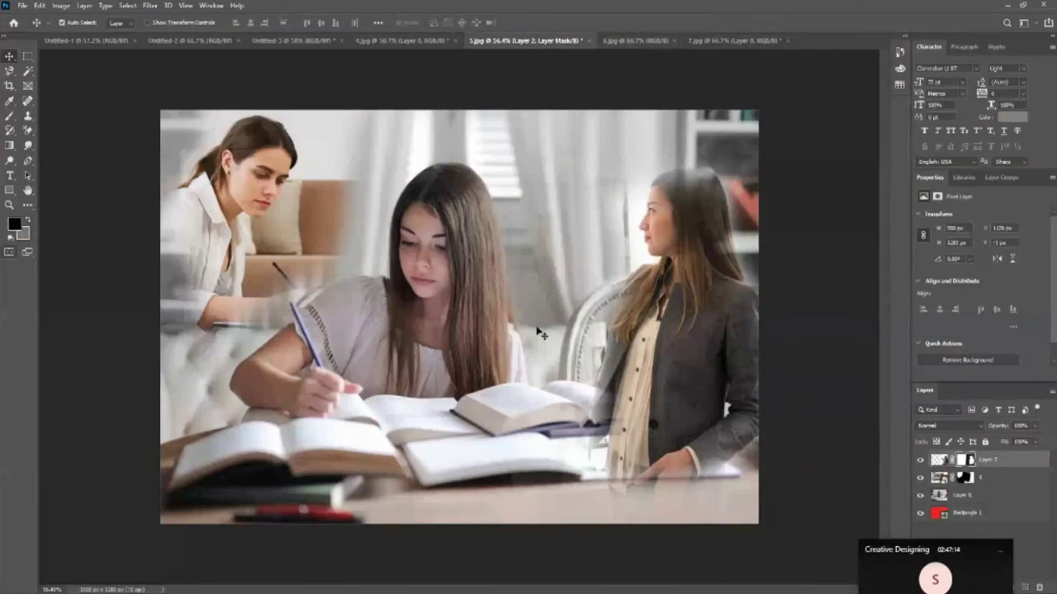